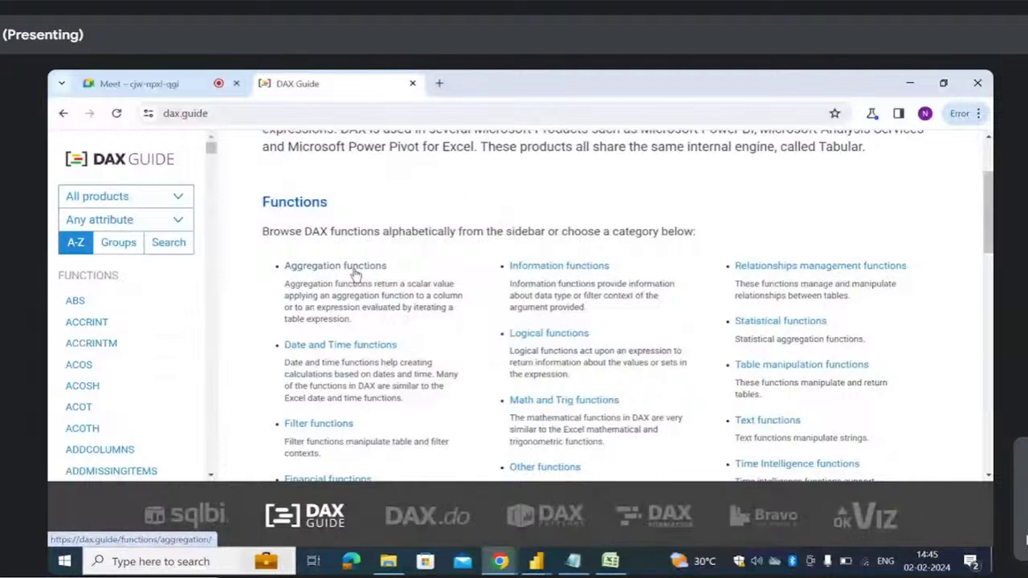
- Open the Aggregation functions category in a separate tab and review its list from AVERAGE through SUMX
right_click(356, 272)
key(Escape)
middle_click(370, 279)
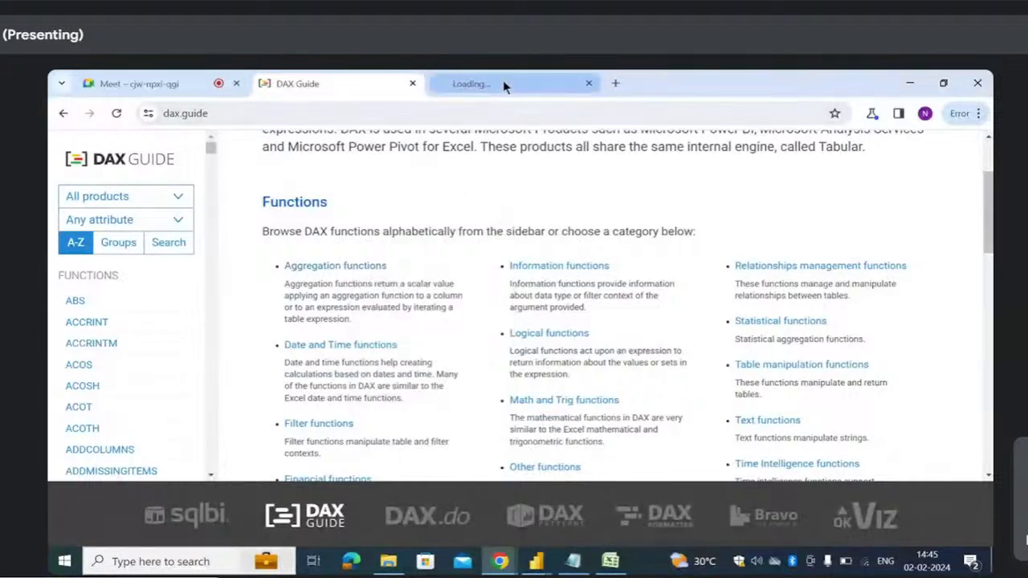
click(504, 84)
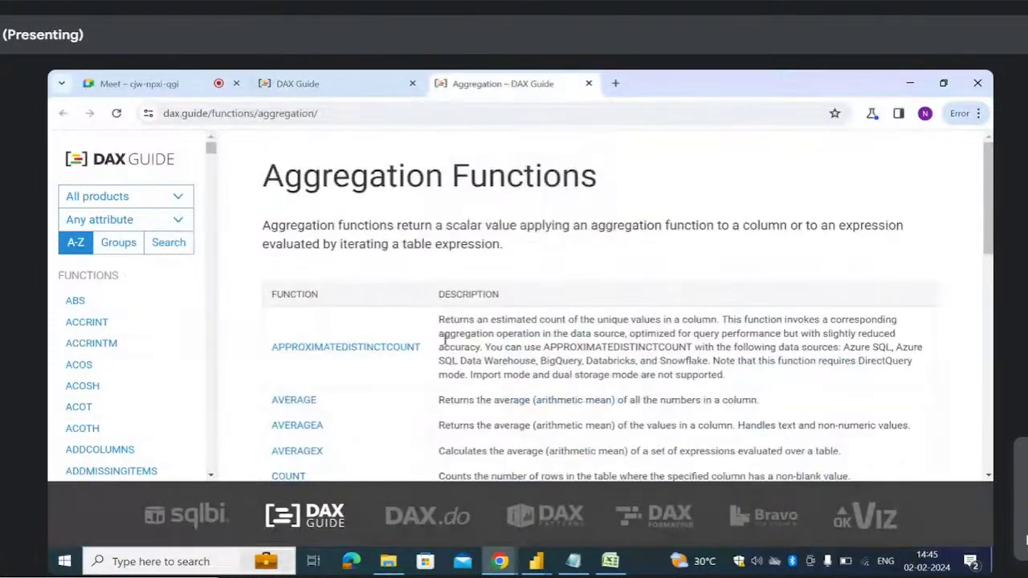
scroll(444, 339, down, 2)
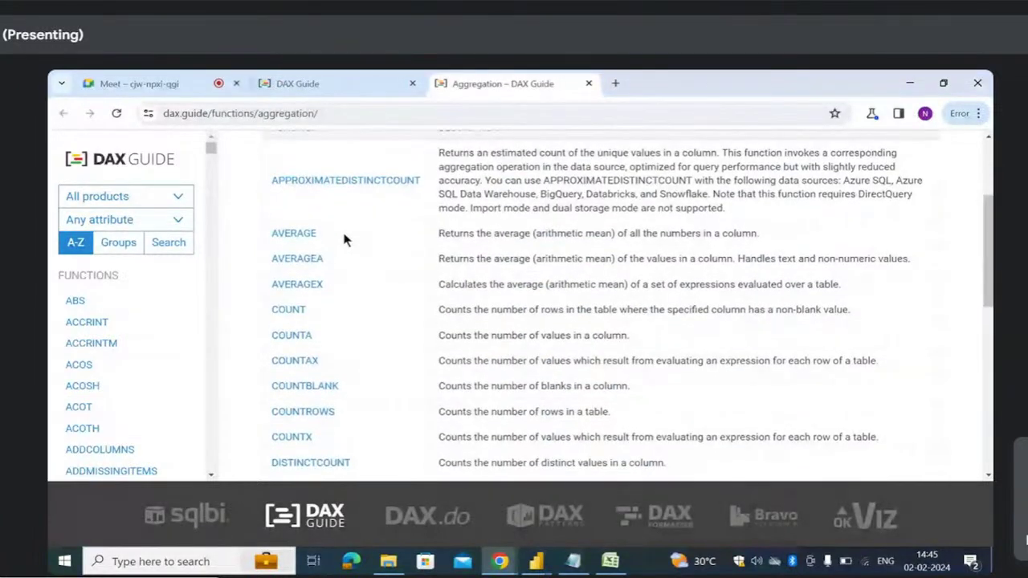
drag(343, 239, 263, 240)
click(253, 318)
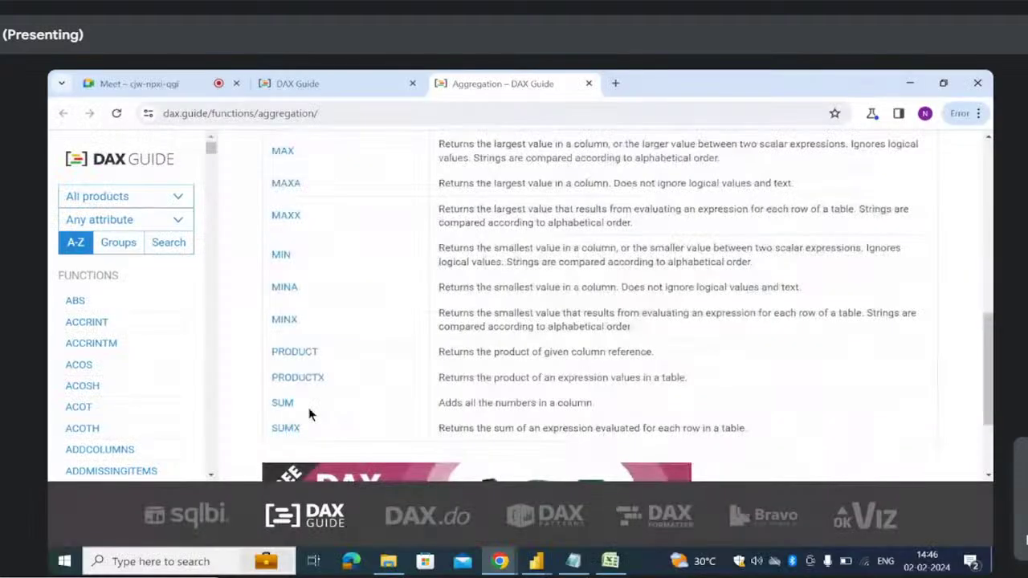
scroll(357, 367, down, 2)
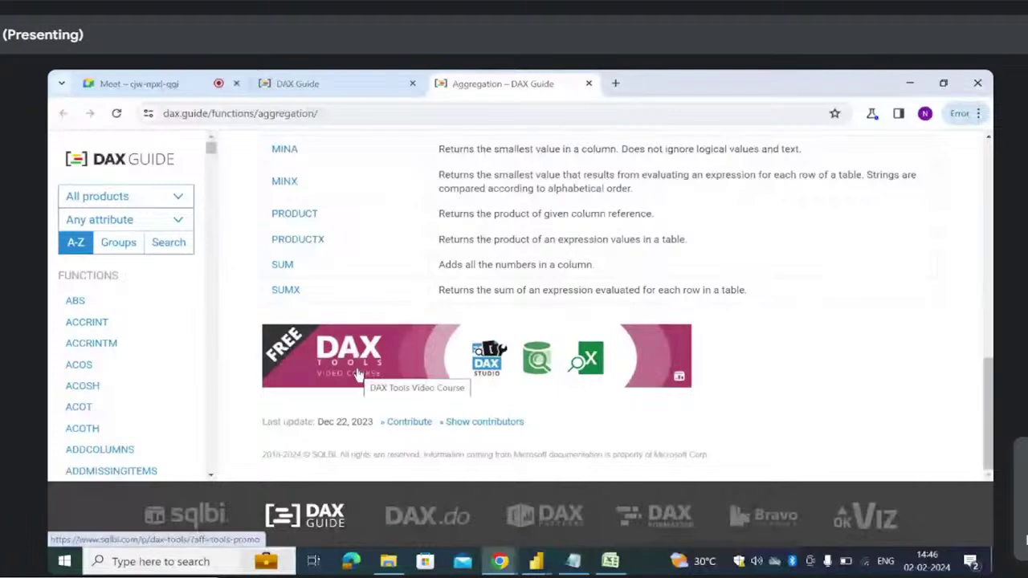
scroll(359, 374, up, 5)
scroll(359, 375, up, 4)
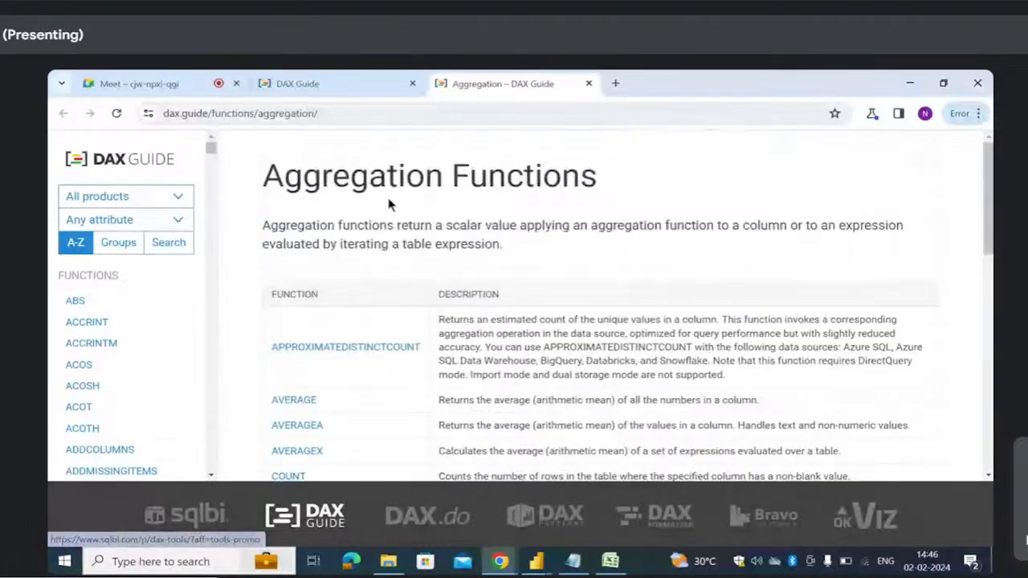
- Return to the DAX Guide home page and read the introduction to the DAX language and the Microsoft products that use it
click(346, 74)
scroll(414, 328, up, 2)
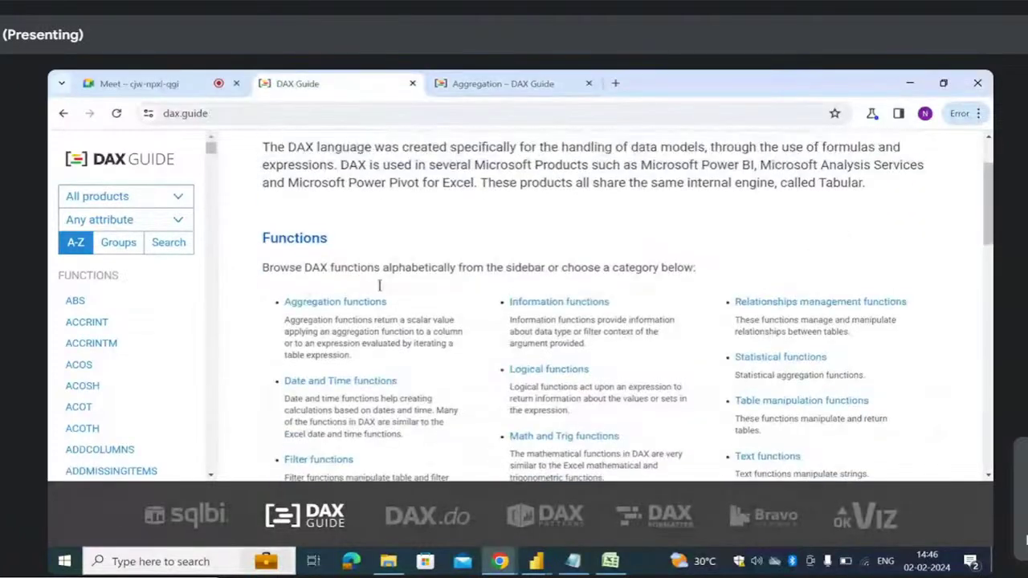
drag(283, 237, 518, 237)
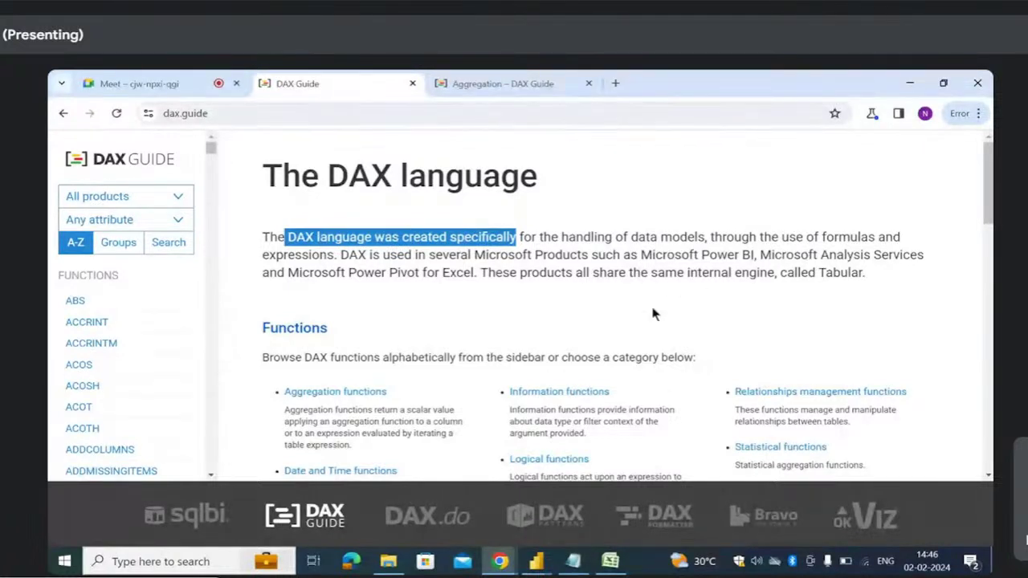
click(462, 325)
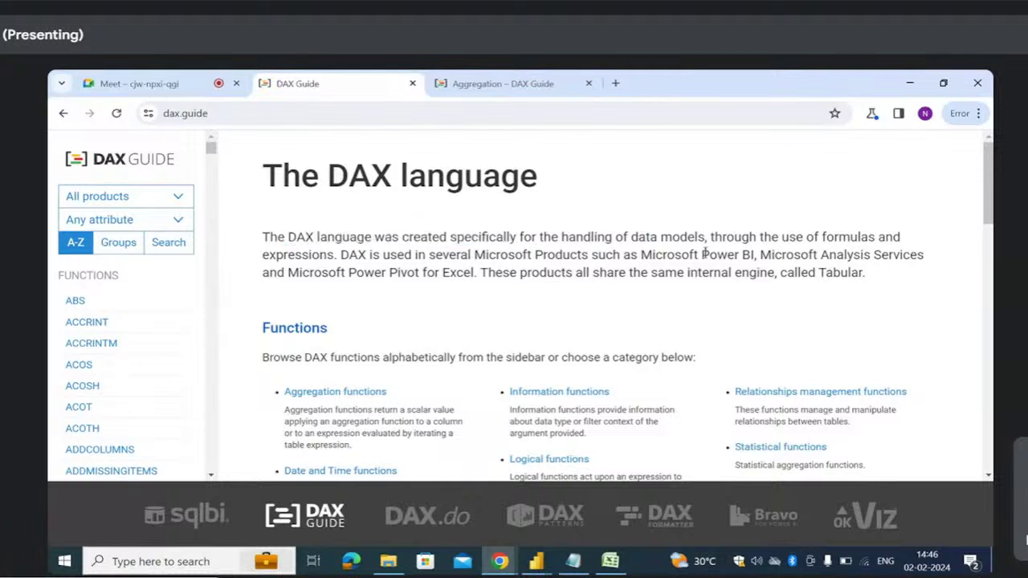
drag(702, 255, 734, 254)
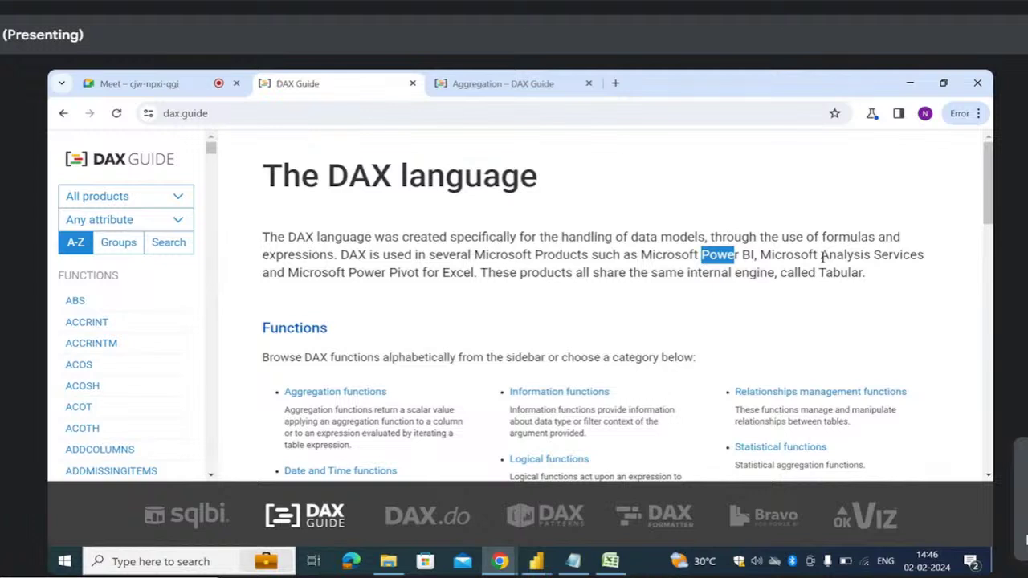
drag(823, 255, 910, 254)
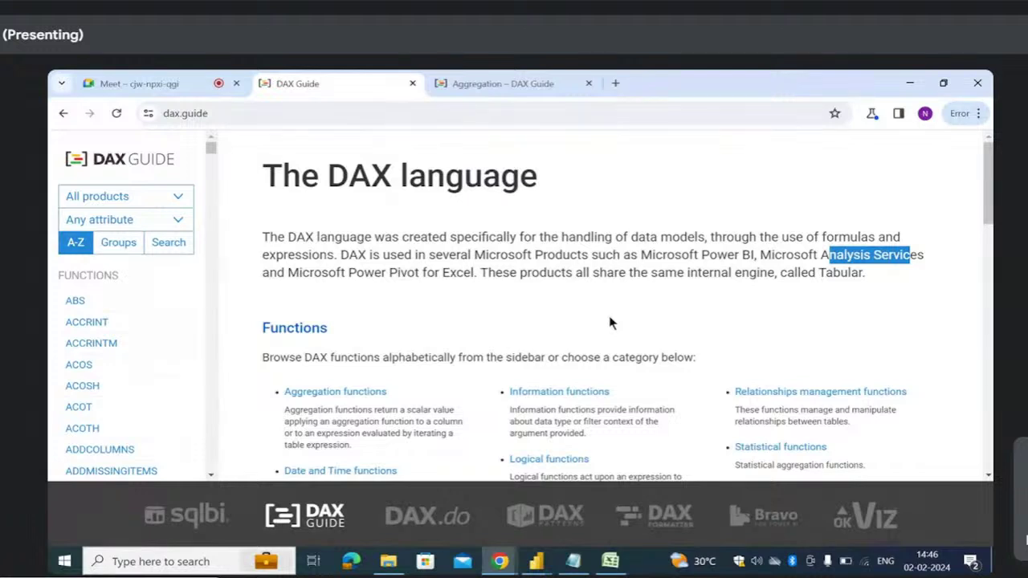
scroll(608, 317, down, 1)
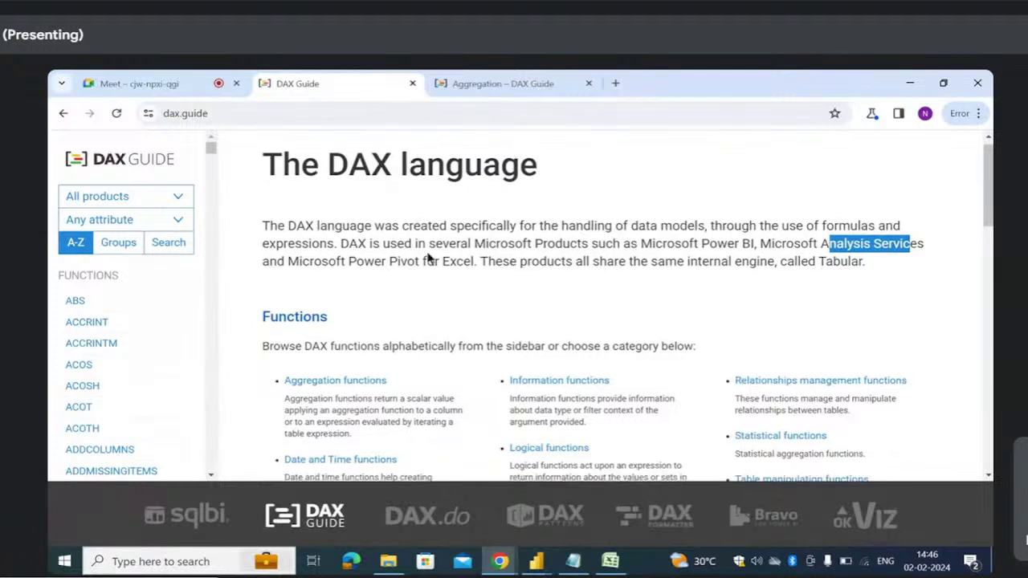
scroll(428, 257, up, 1)
drag(327, 177, 391, 176)
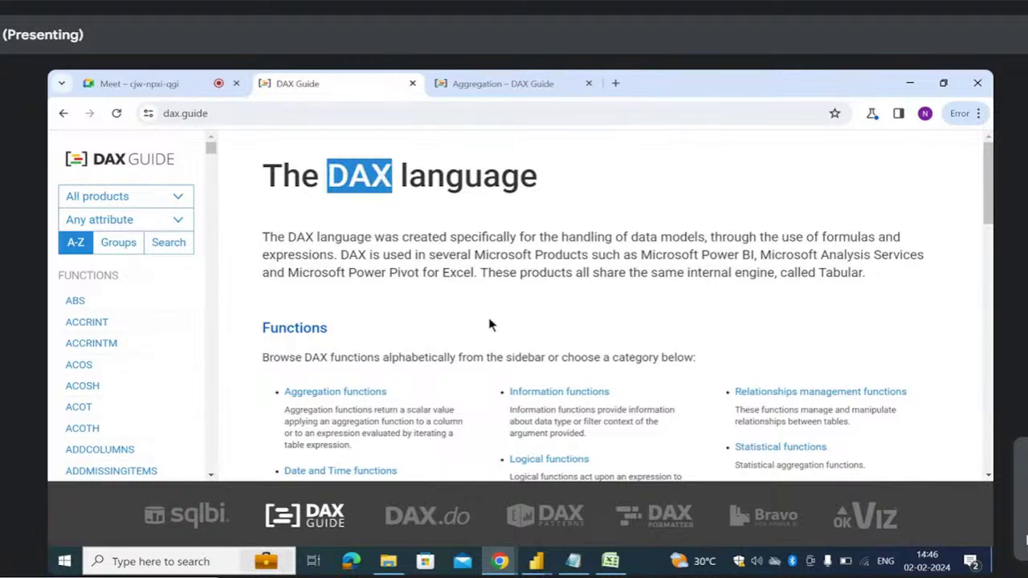
- Open the Text functions category from the home page and review its functions from COMBINEVALUES through VALUE
scroll(468, 345, down, 2)
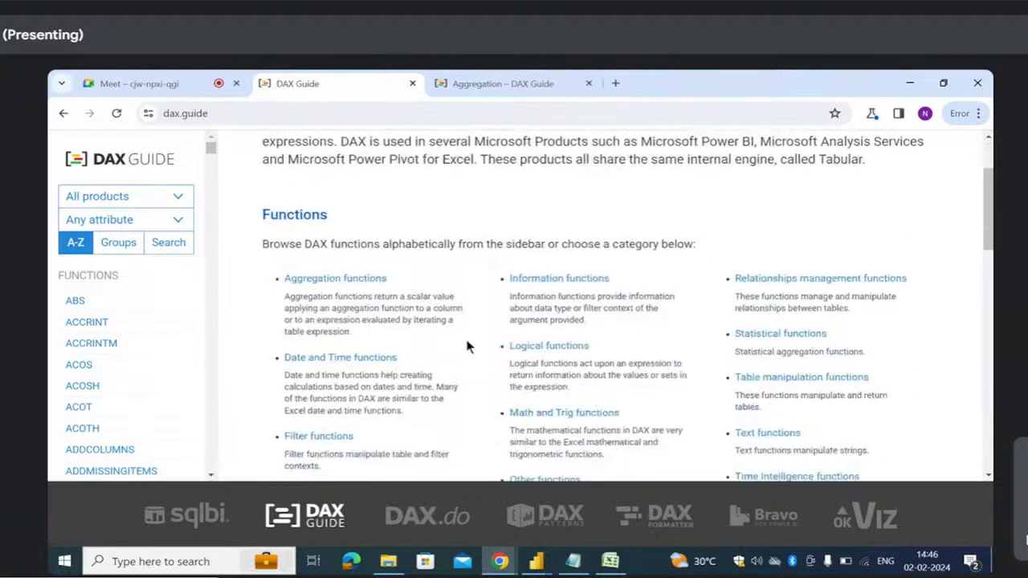
scroll(709, 316, down, 1)
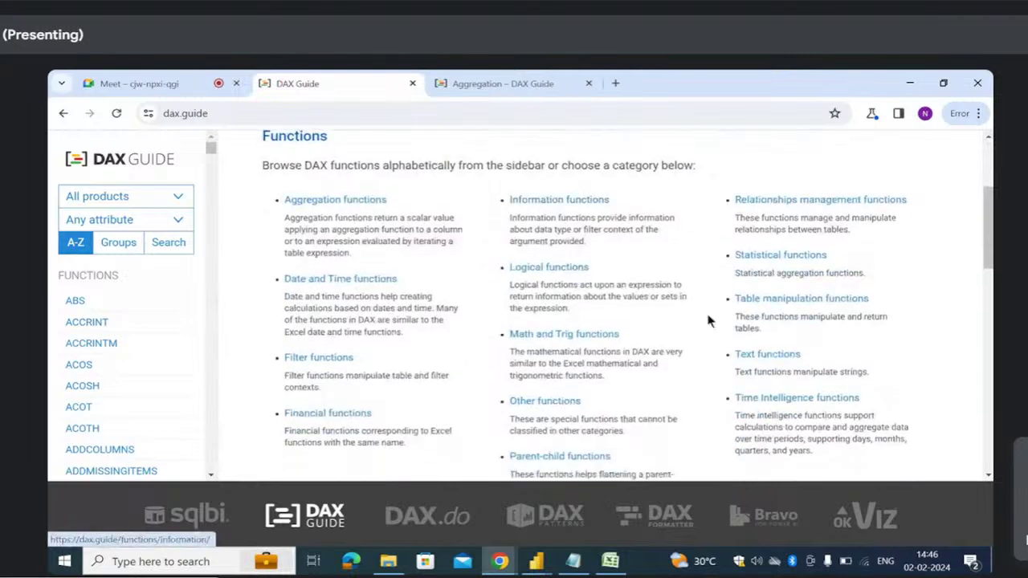
click(755, 354)
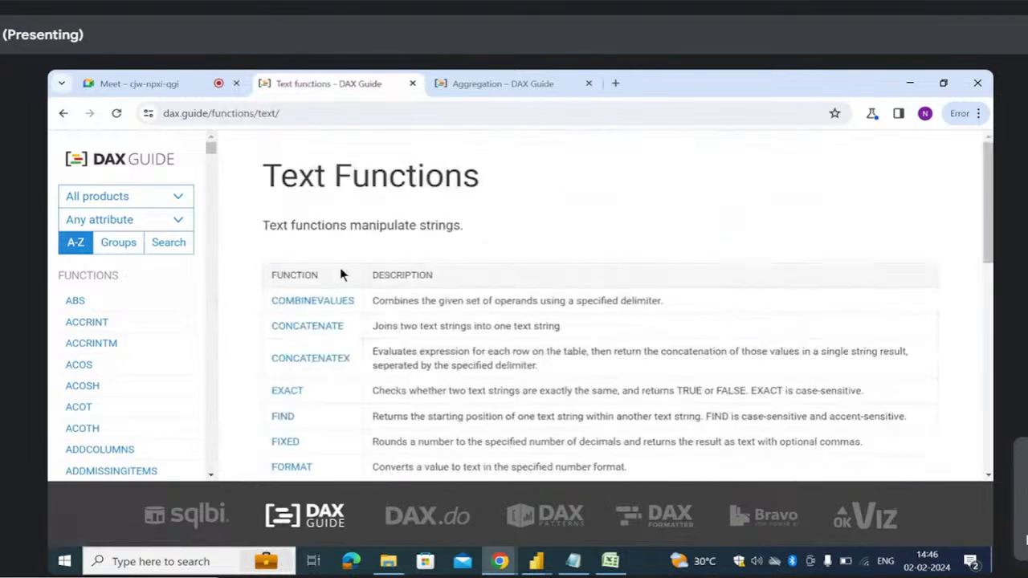
scroll(409, 265, down, 2)
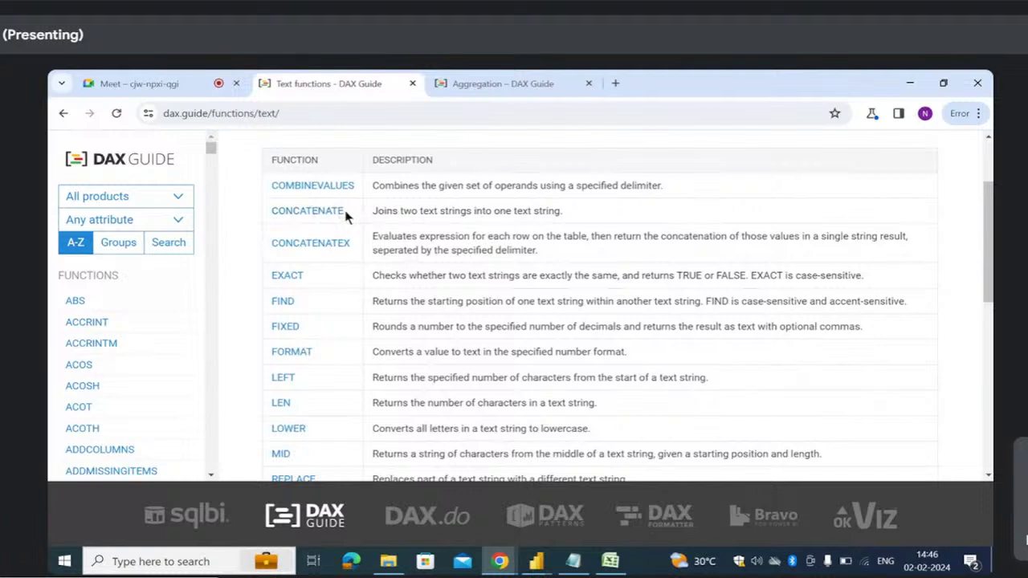
scroll(346, 217, down, 5)
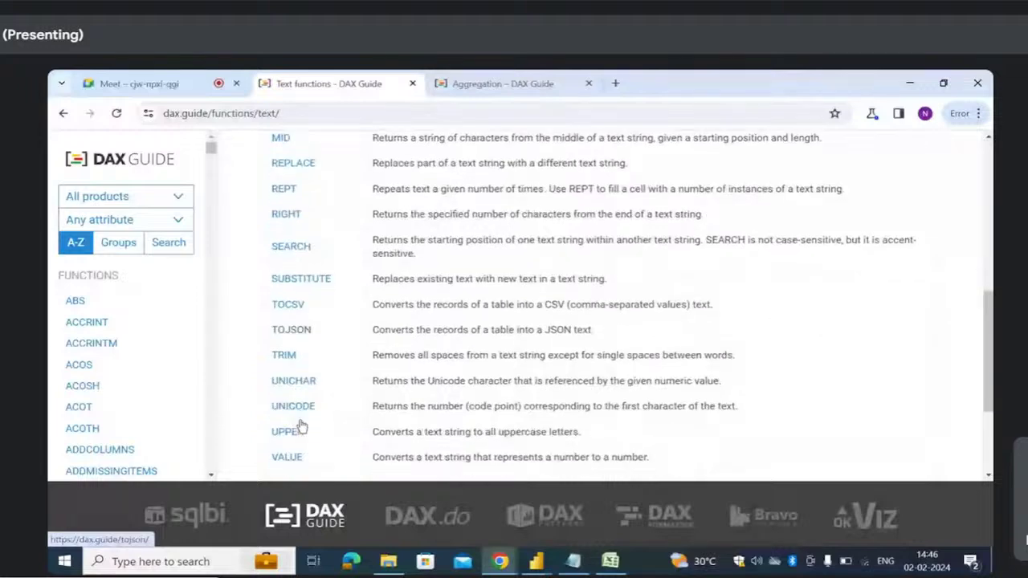
scroll(241, 434, down, 1)
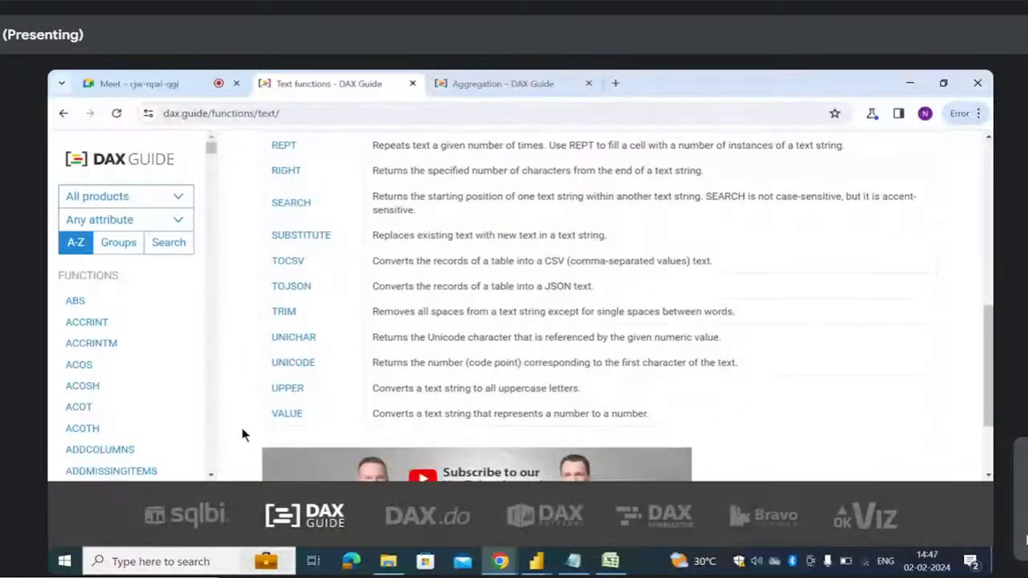
scroll(243, 433, down, 1)
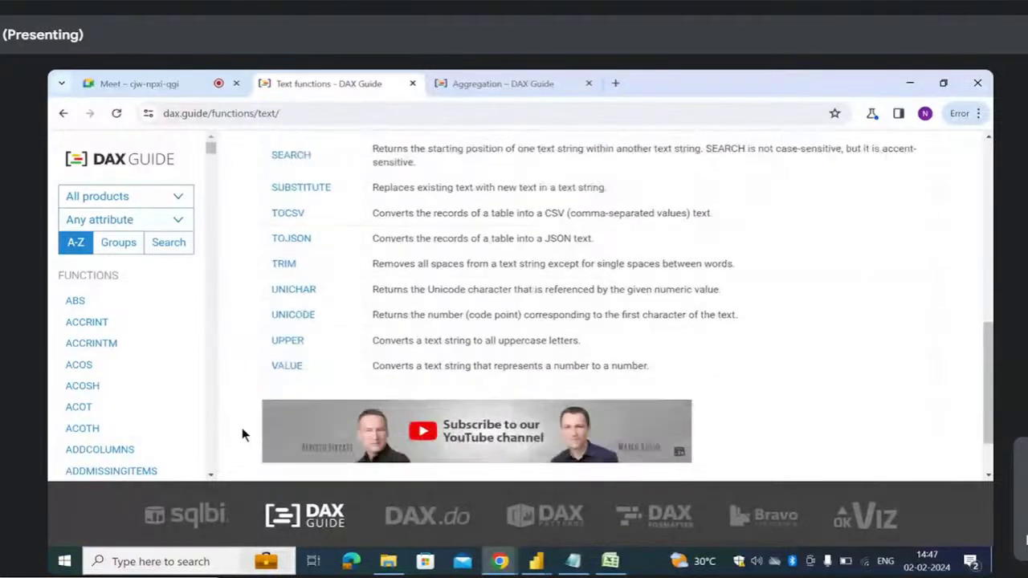
scroll(243, 434, up, 3)
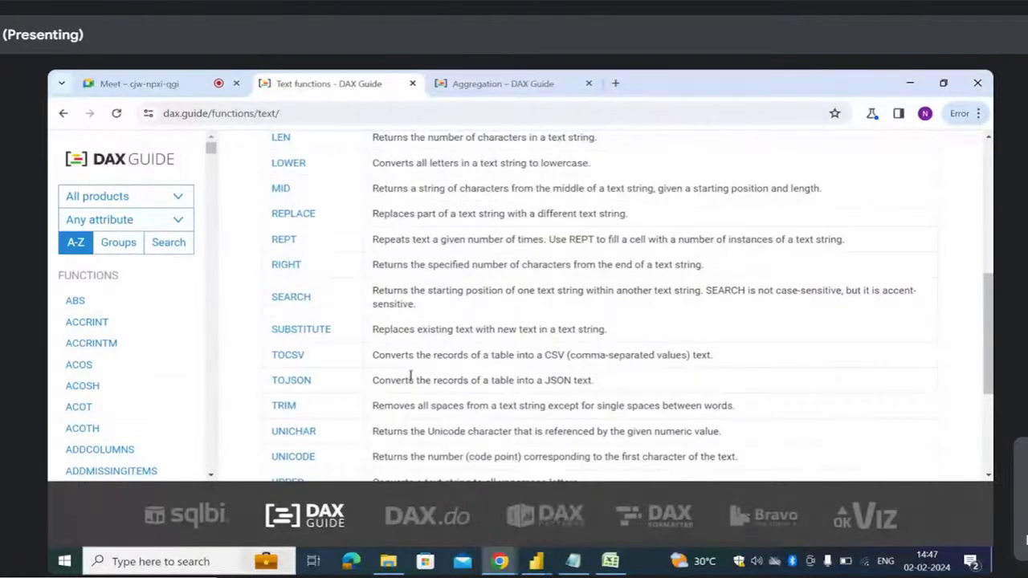
- Switch to the Power BI HR Dashboard report in Power BI Desktop, and place a shortened Total Employees card near Page 1's upper-left corner
mouse_move(535, 562)
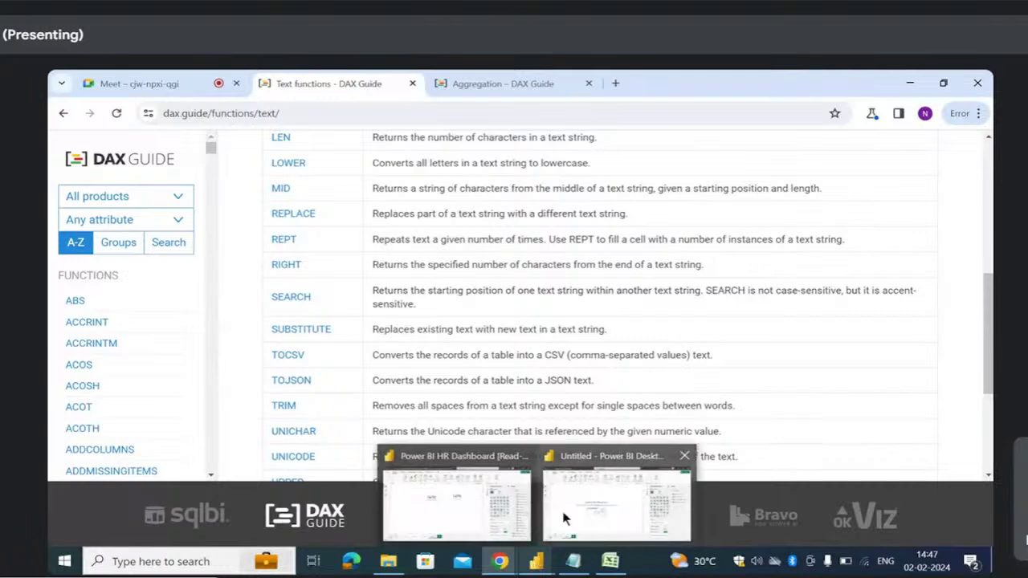
click(567, 519)
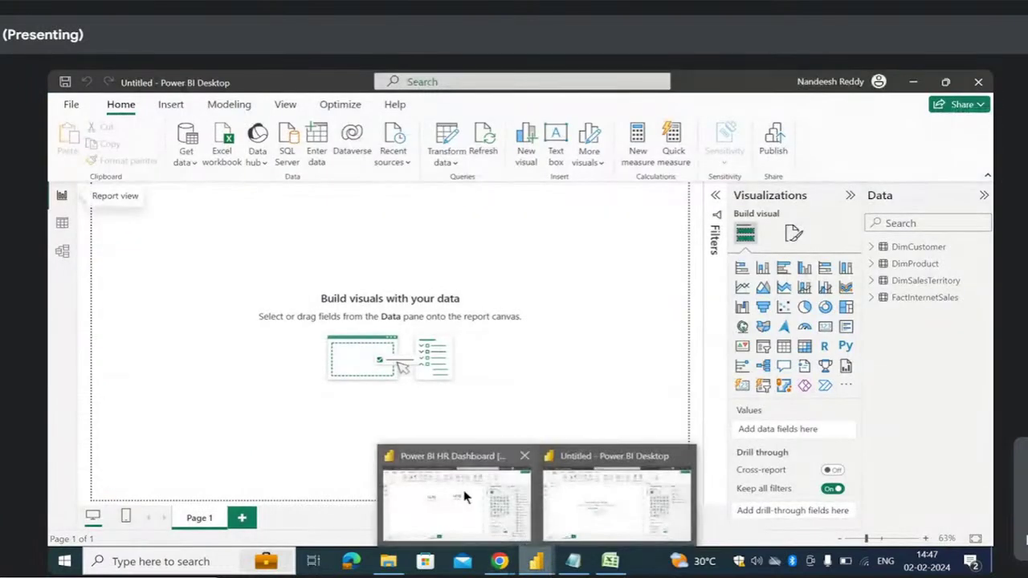
click(463, 489)
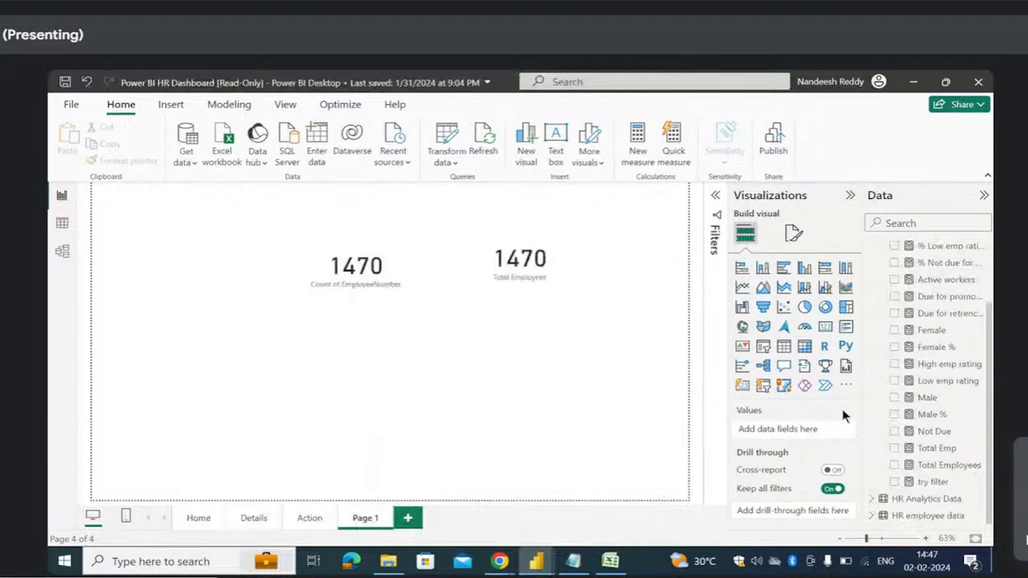
drag(521, 265, 257, 259)
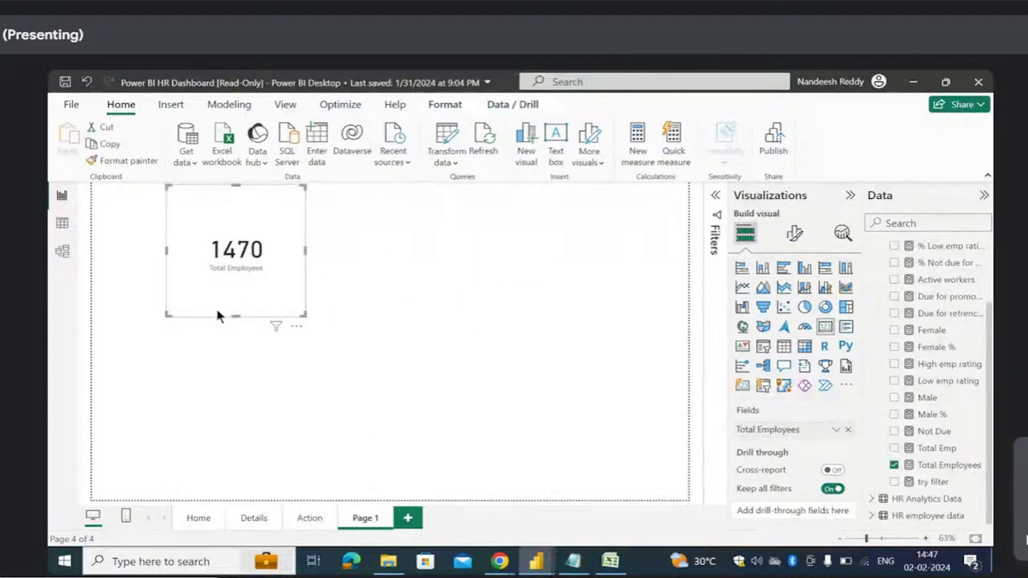
drag(237, 308, 243, 240)
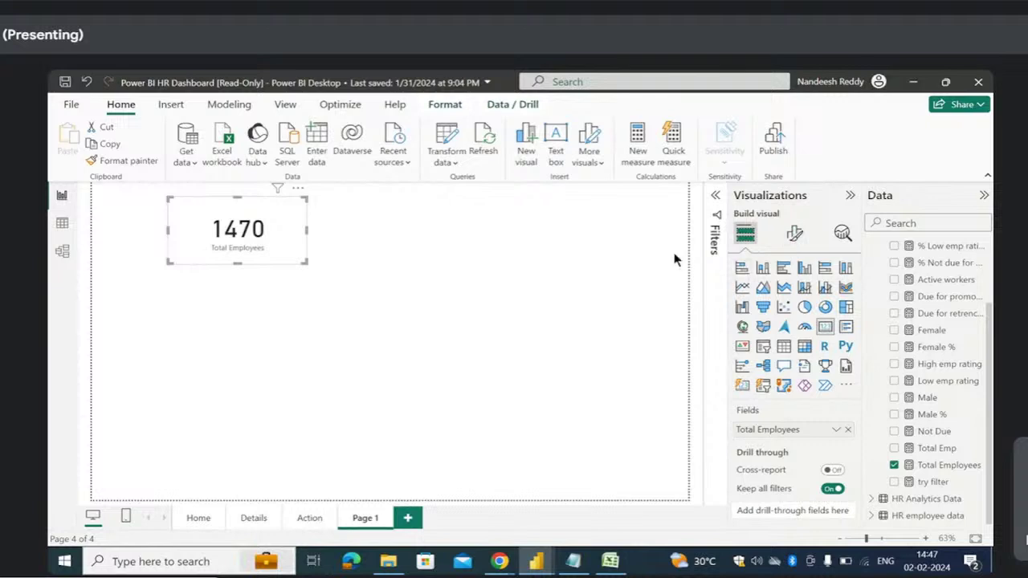
- Turn off the category label of the Total Employees card and turn on its title instead
click(794, 232)
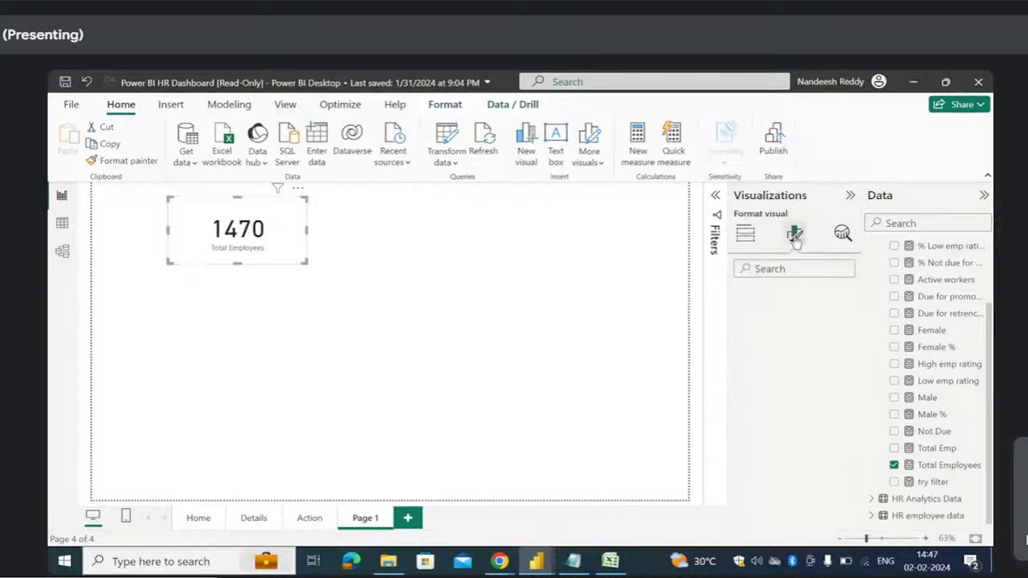
click(745, 234)
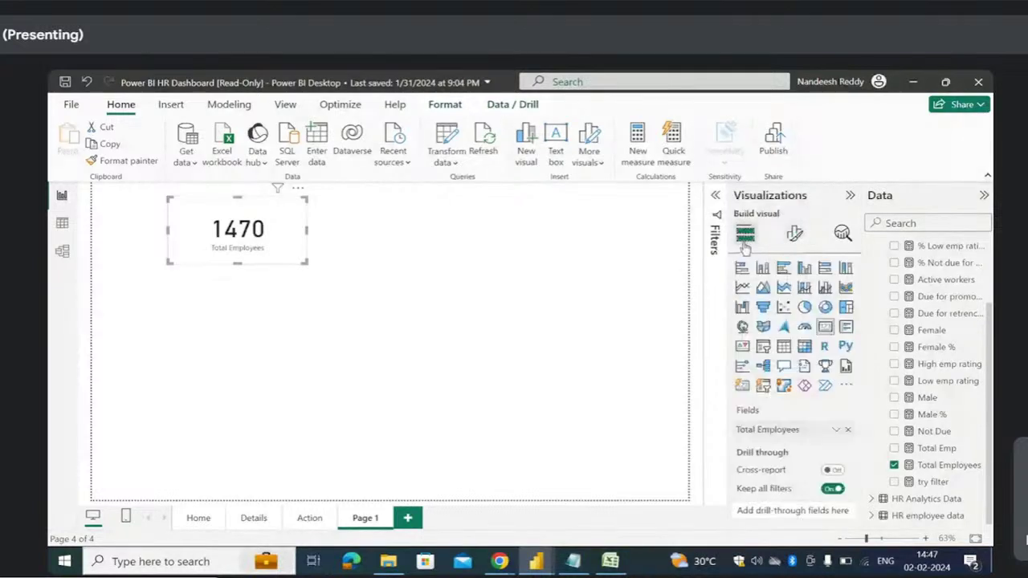
click(793, 239)
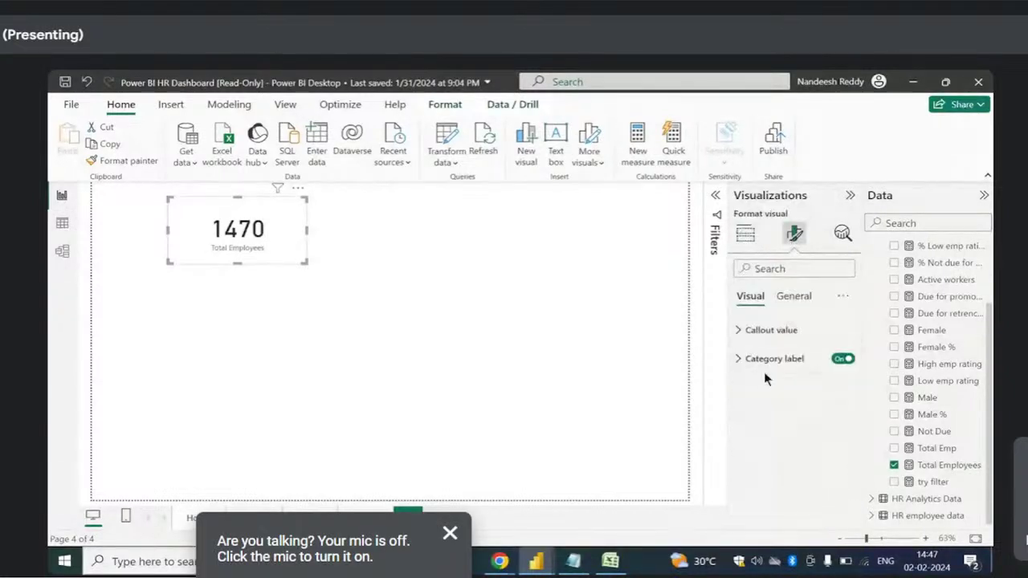
click(841, 360)
click(795, 297)
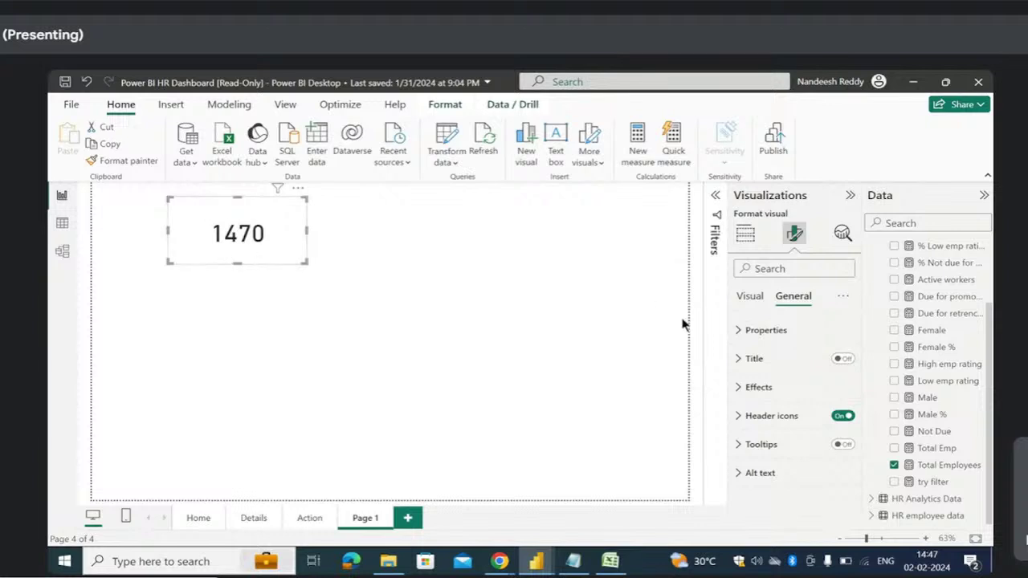
click(840, 358)
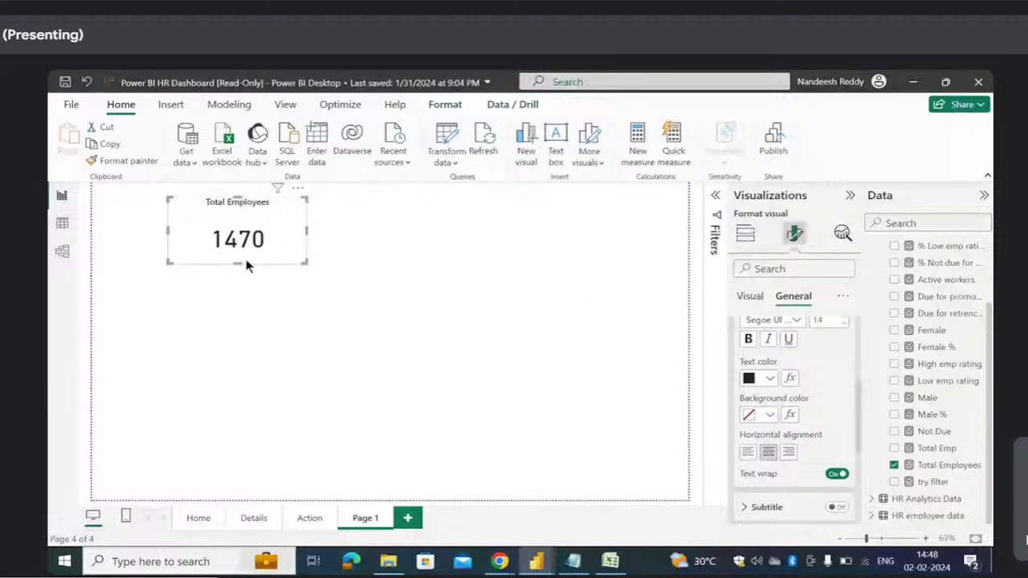
- Shrink the Total Employees card's height and width so its frame fits closely around the title and value
drag(237, 259, 237, 244)
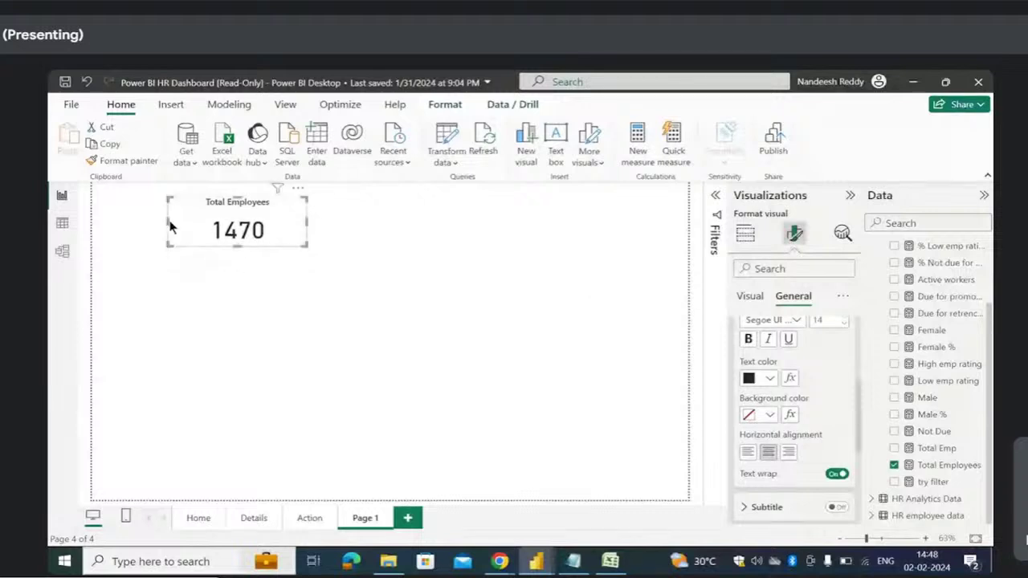
drag(170, 221, 200, 222)
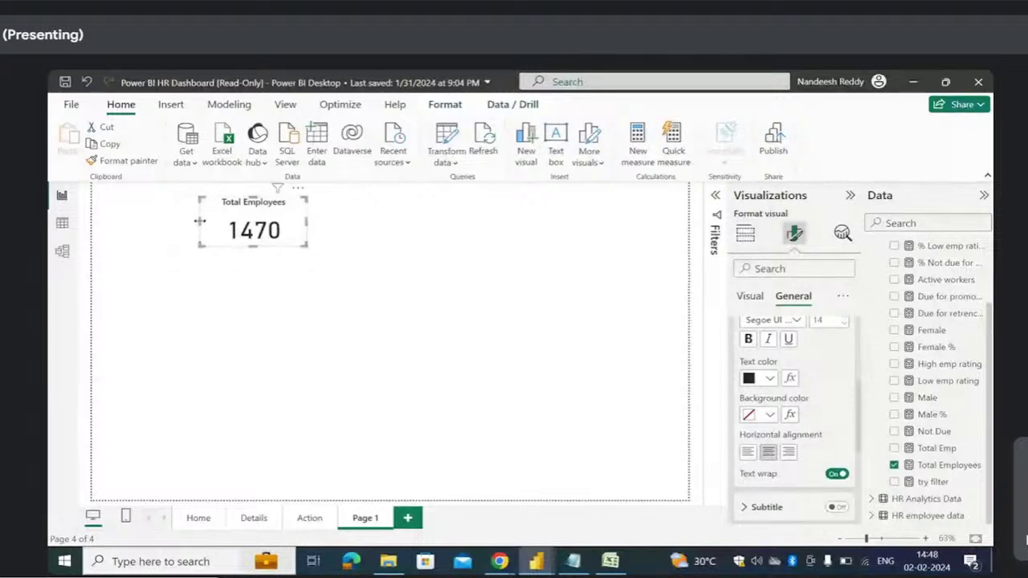
drag(307, 222, 319, 223)
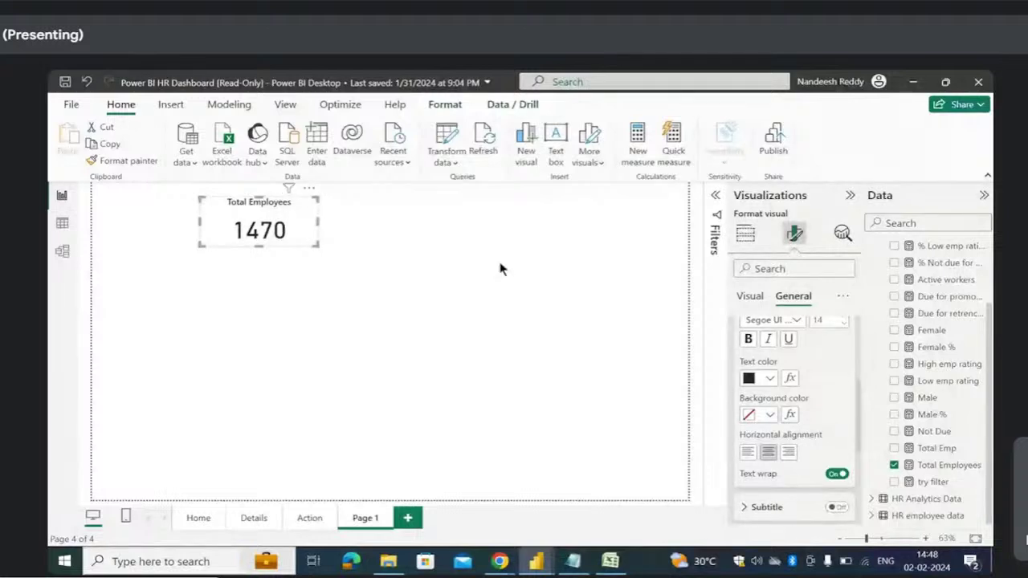
scroll(792, 394, down, 2)
scroll(792, 405, up, 5)
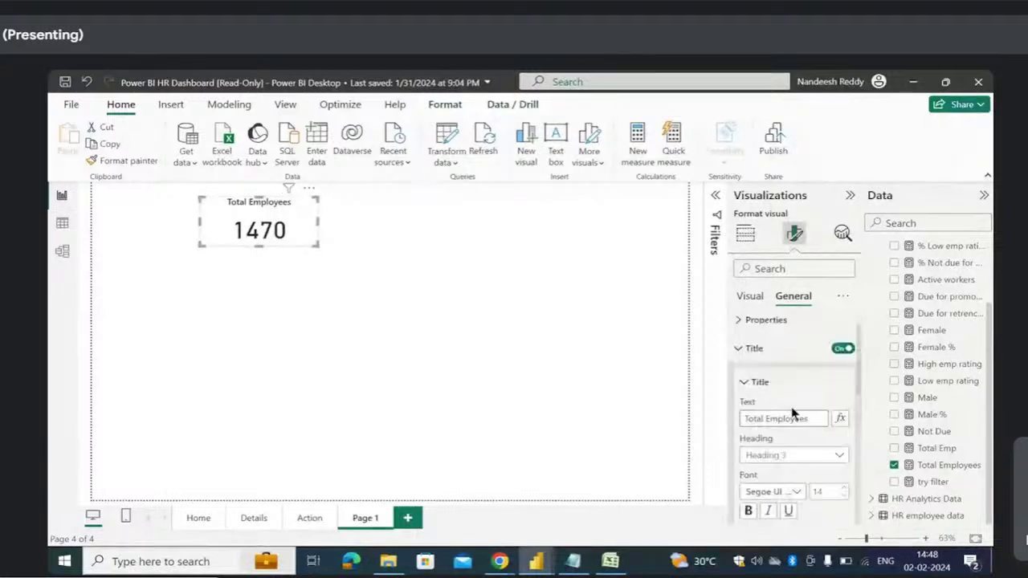
- Turn off the background effect of the Total Employees card
click(737, 360)
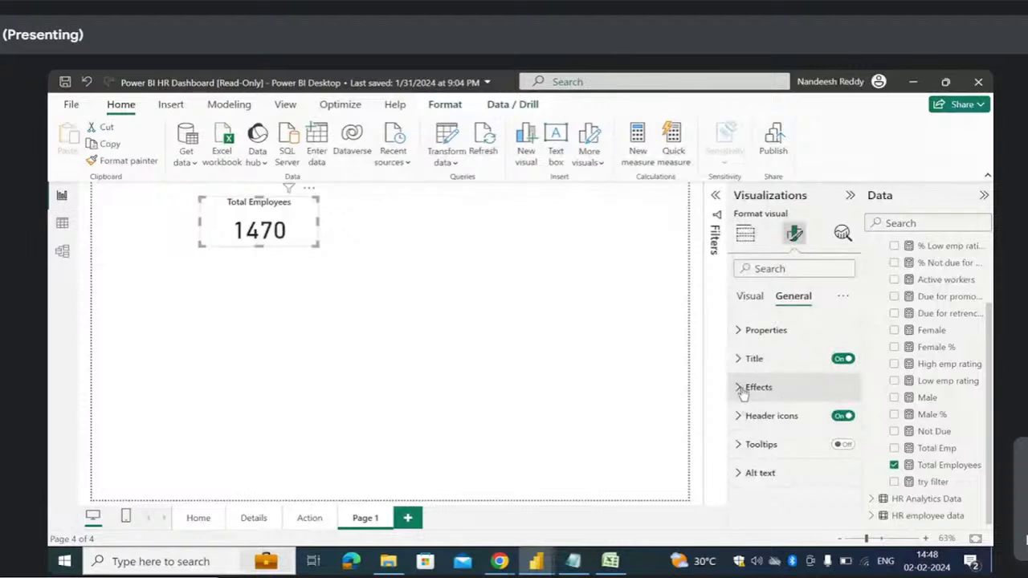
click(740, 388)
click(836, 421)
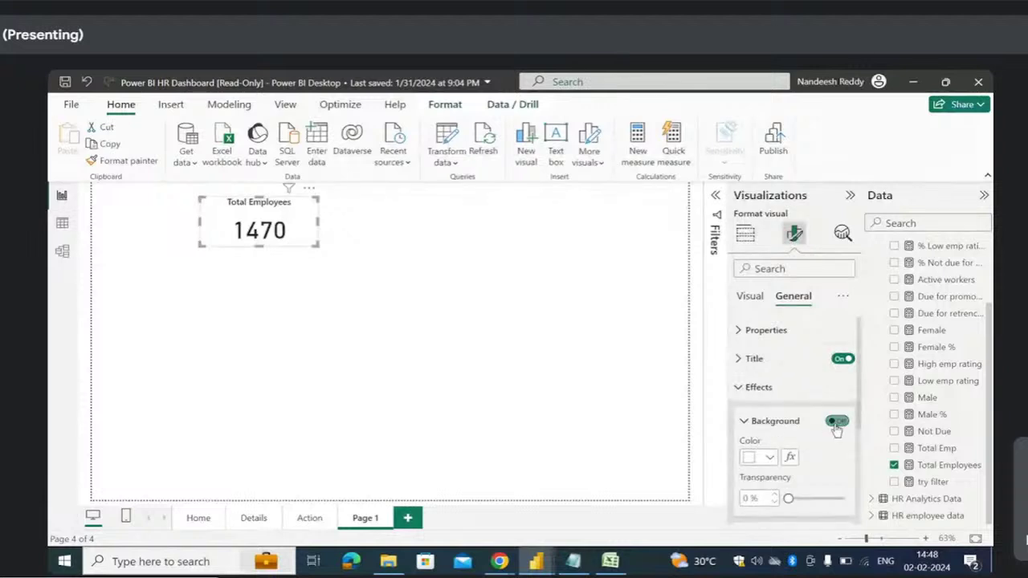
click(739, 388)
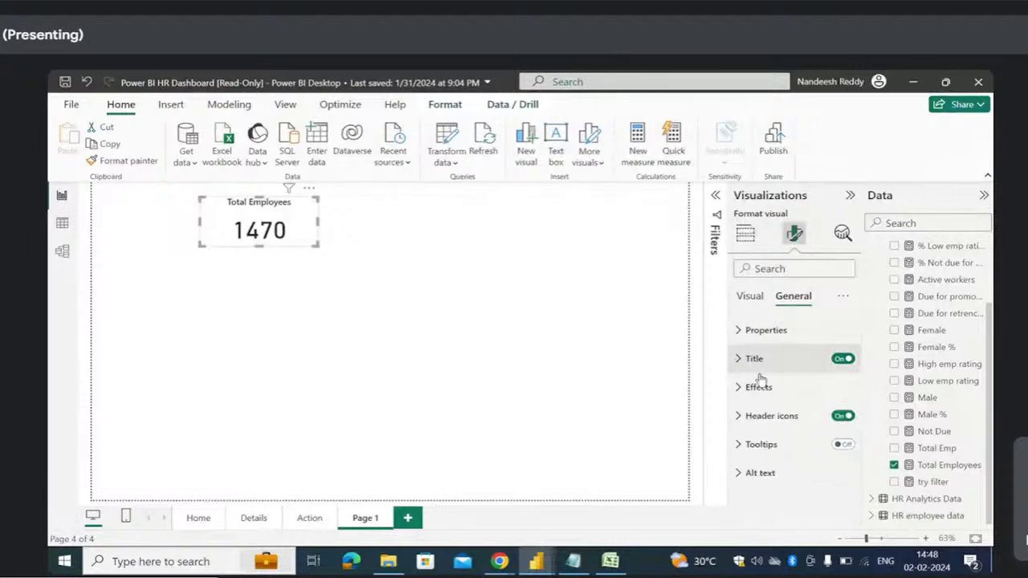
- Change the callout value color of the Total Employees card to the theme's red
click(741, 302)
click(740, 330)
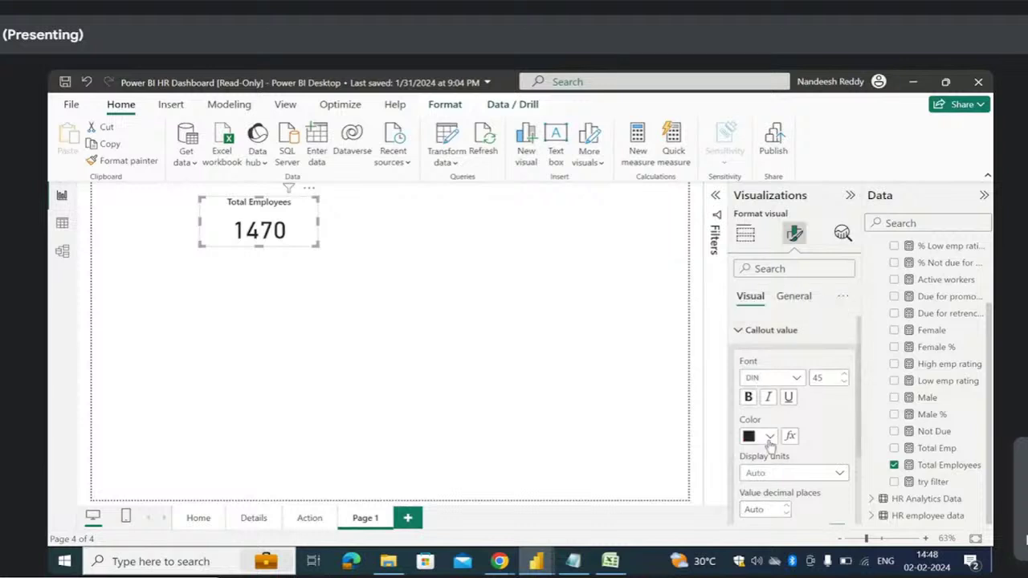
scroll(768, 442, down, 1)
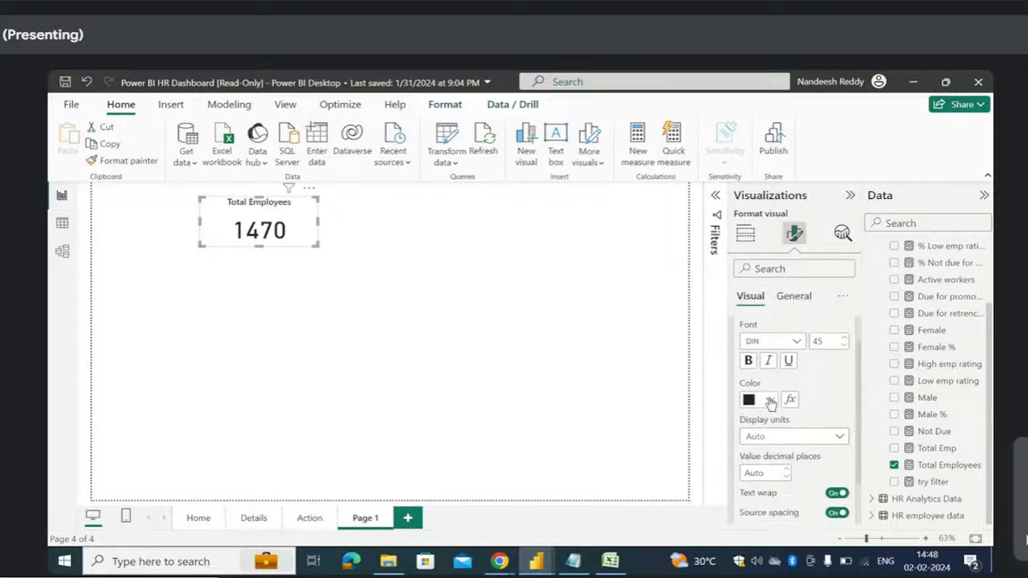
click(770, 400)
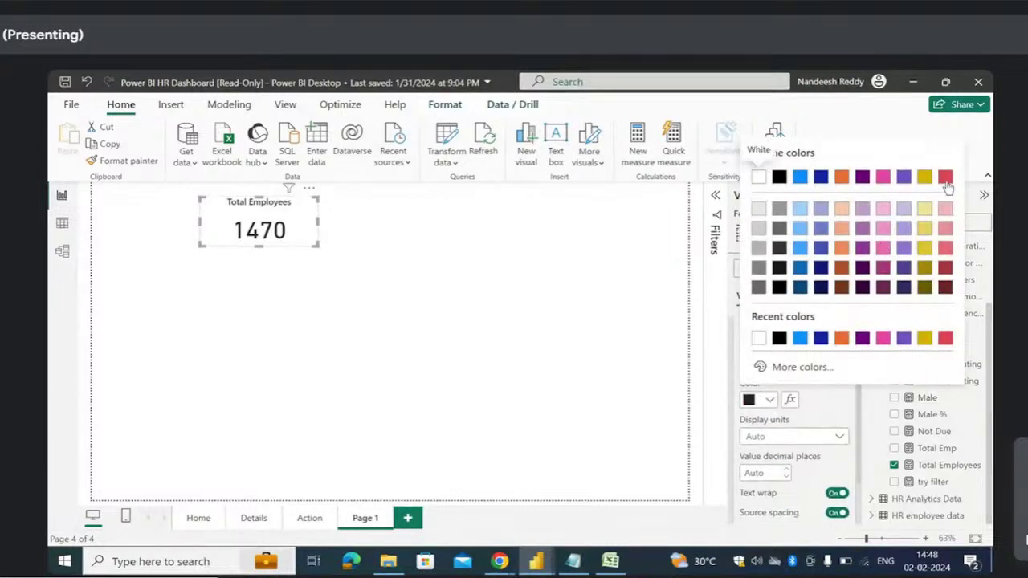
click(945, 178)
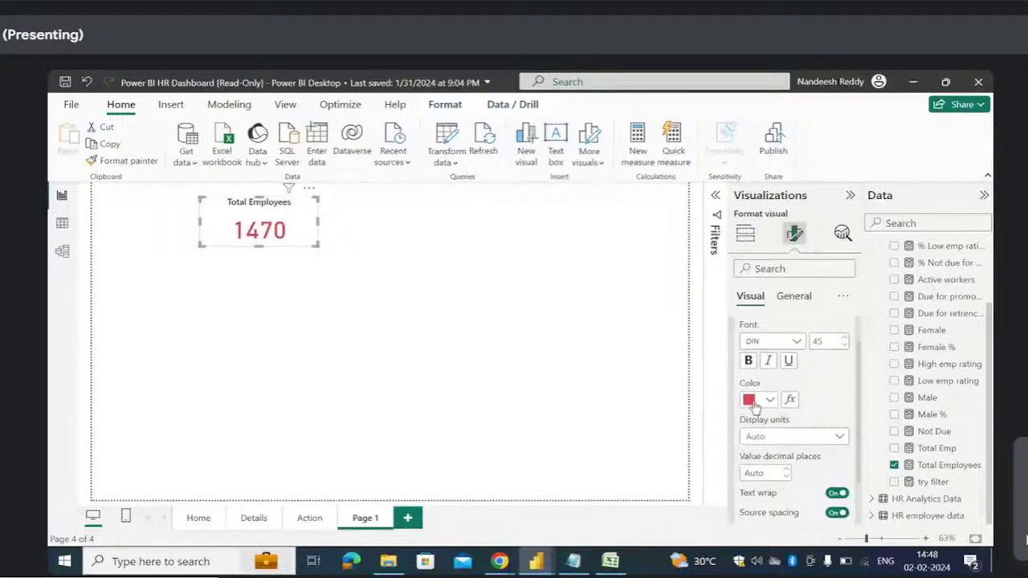
- Switch the callout value to a heavier Segoe UI font and reduce its size to 41
scroll(787, 361, up, 1)
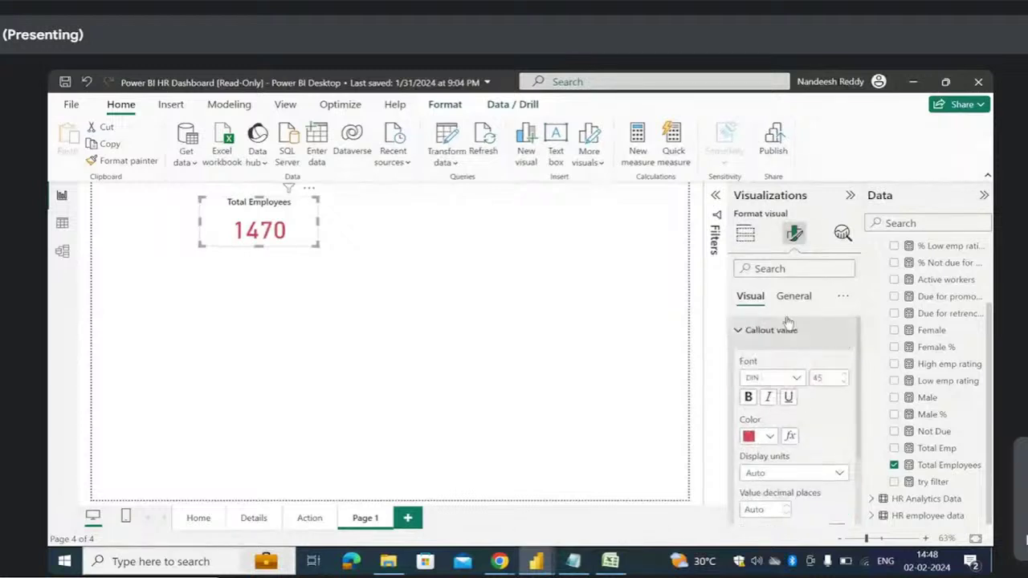
click(793, 380)
scroll(790, 320, down, 3)
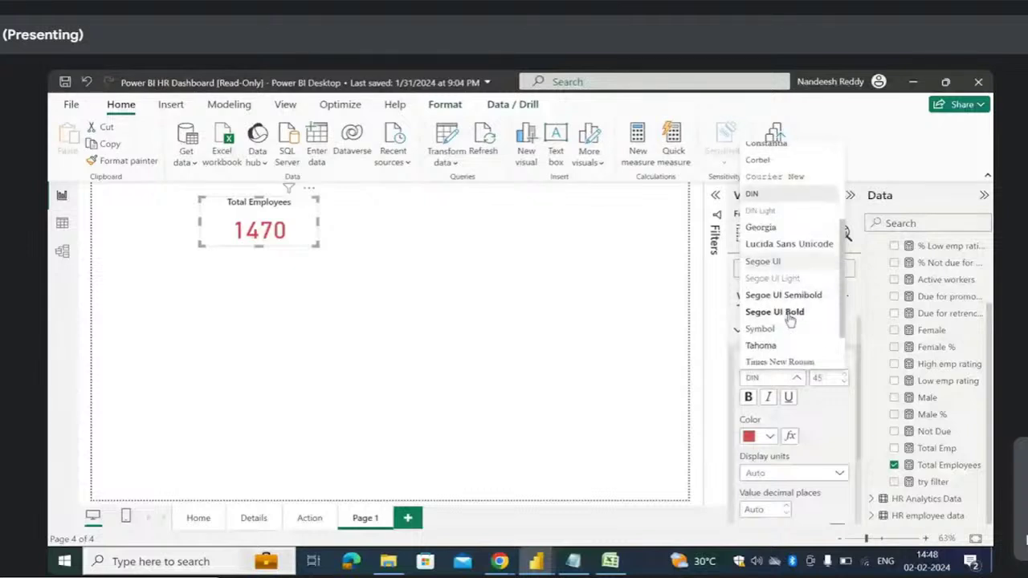
scroll(790, 319, down, 1)
click(789, 273)
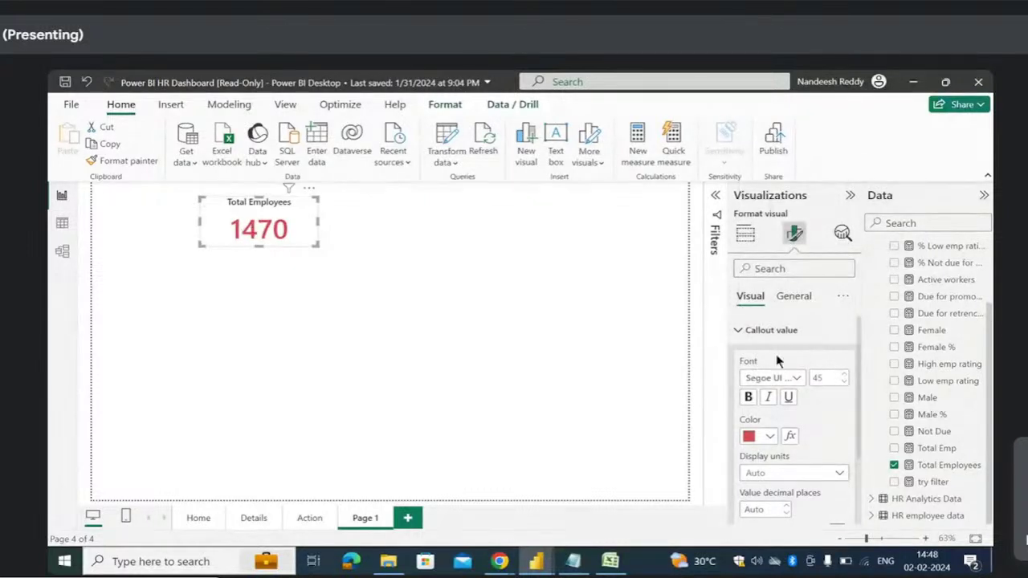
click(843, 385)
click(843, 385)
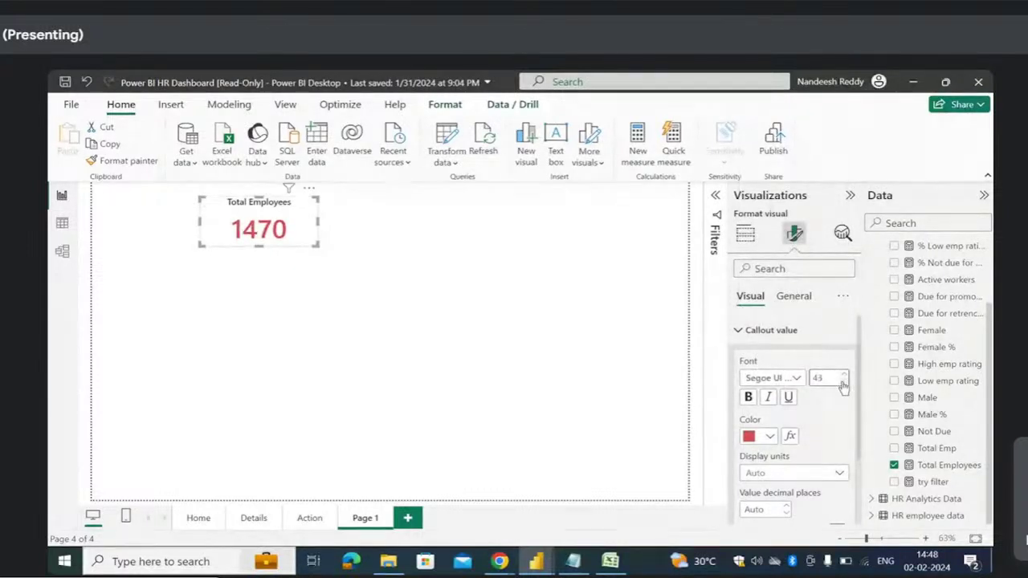
click(843, 385)
click(843, 386)
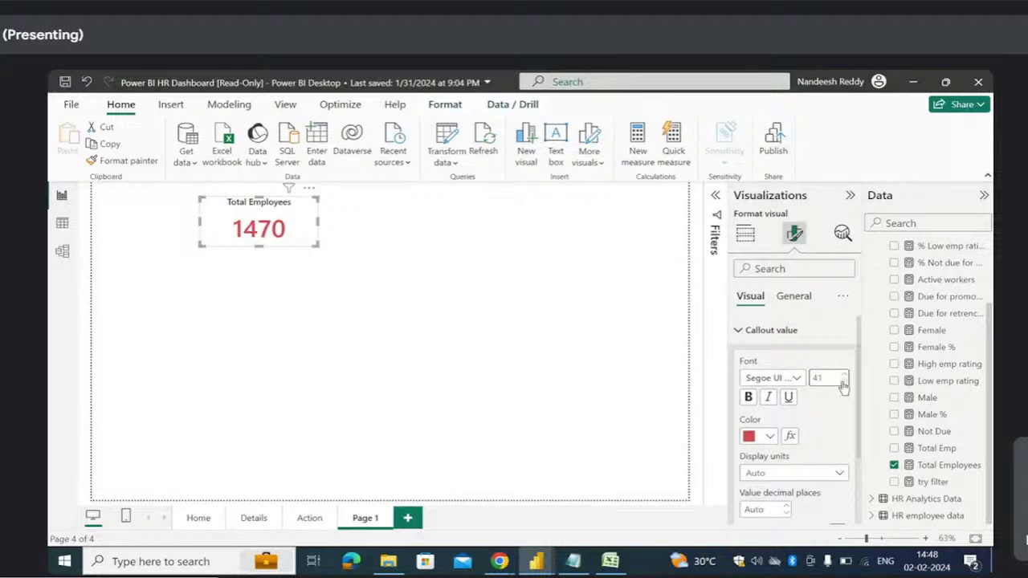
- Change the title text color of the Total Employees card to a medium-dark gray
click(793, 295)
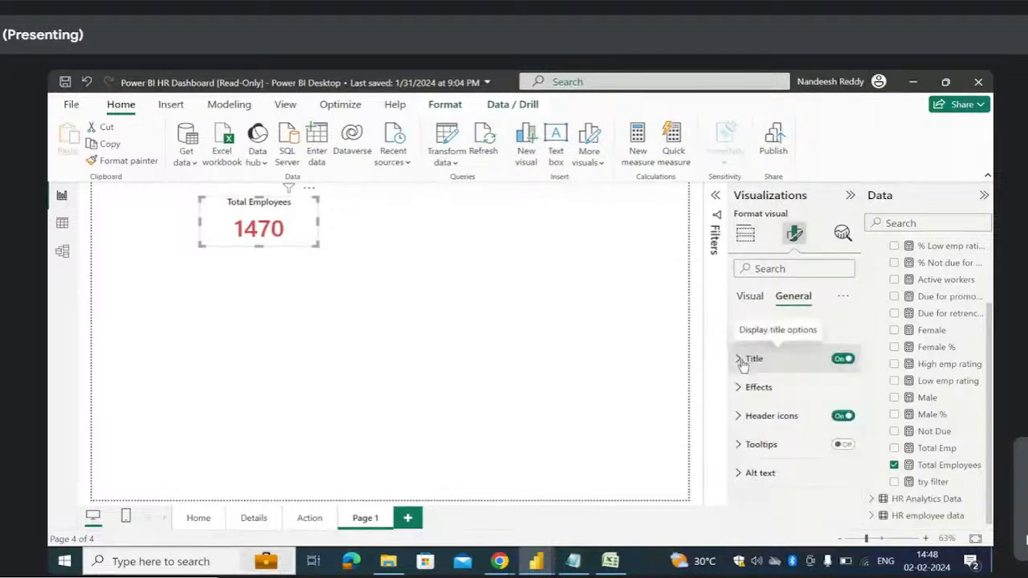
click(741, 360)
scroll(772, 425, down, 3)
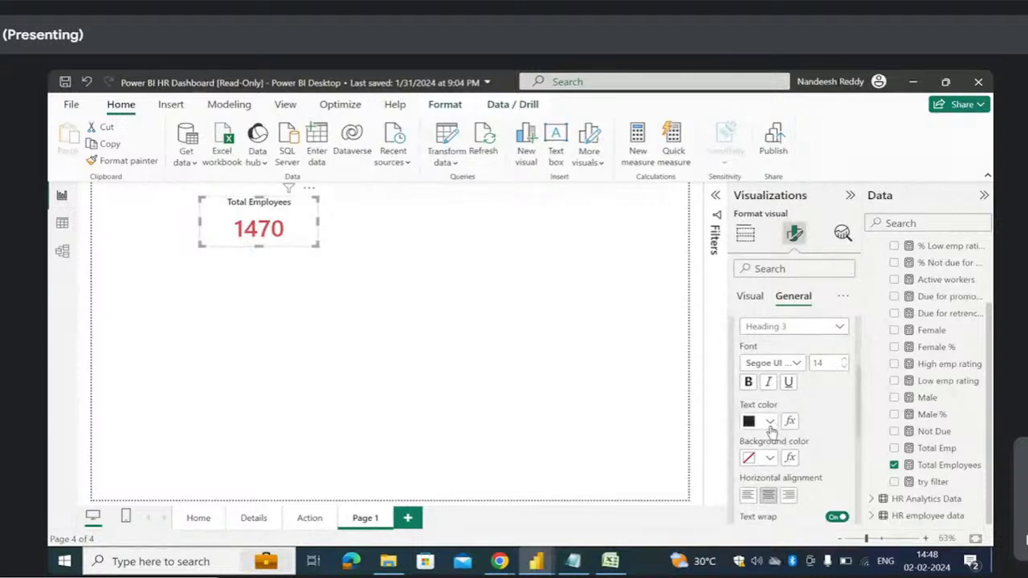
click(770, 423)
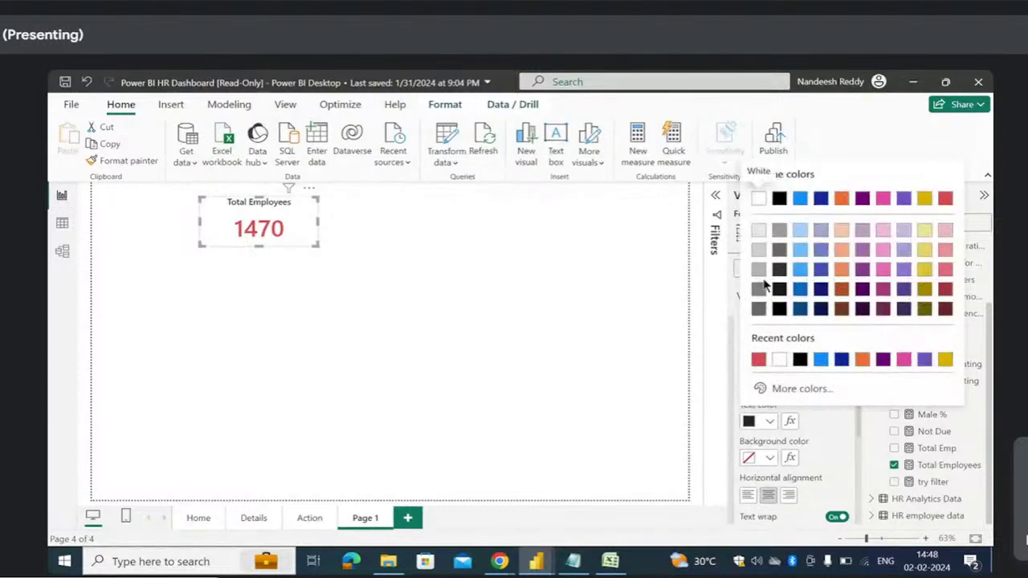
click(759, 295)
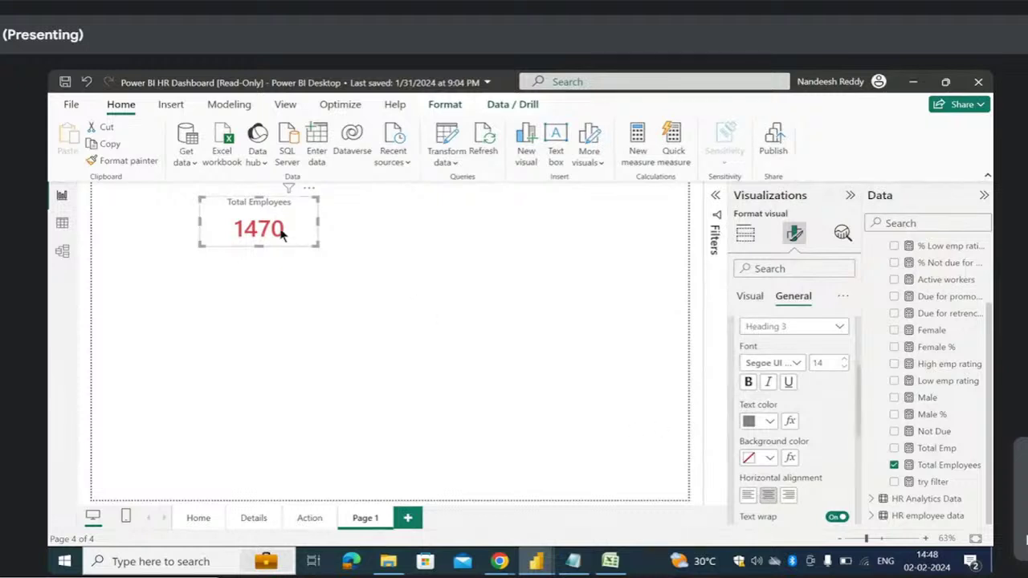
- Move the Total Employees card slightly down the page and insert a rounded rectangle shape over it
drag(268, 226, 275, 269)
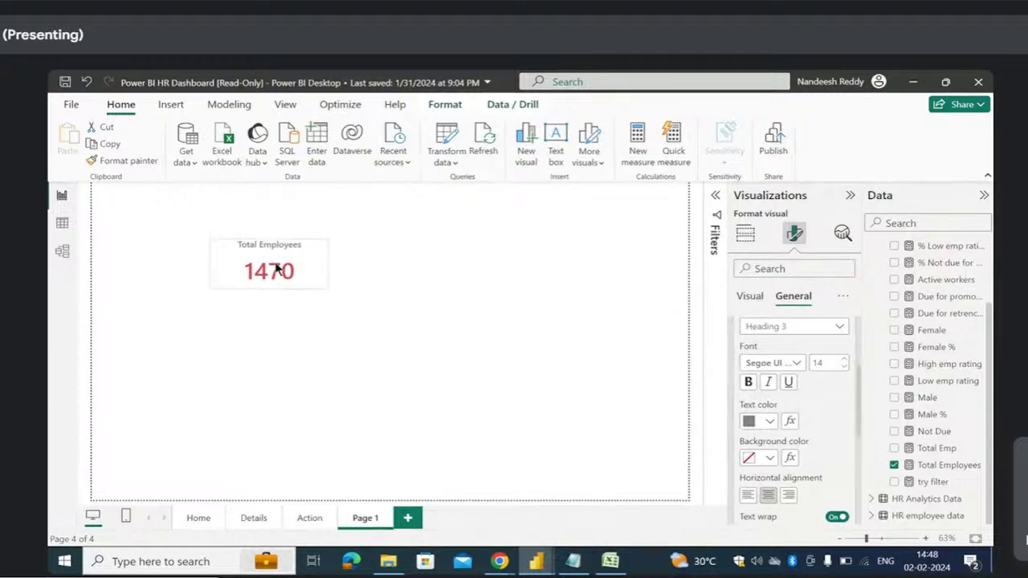
click(382, 254)
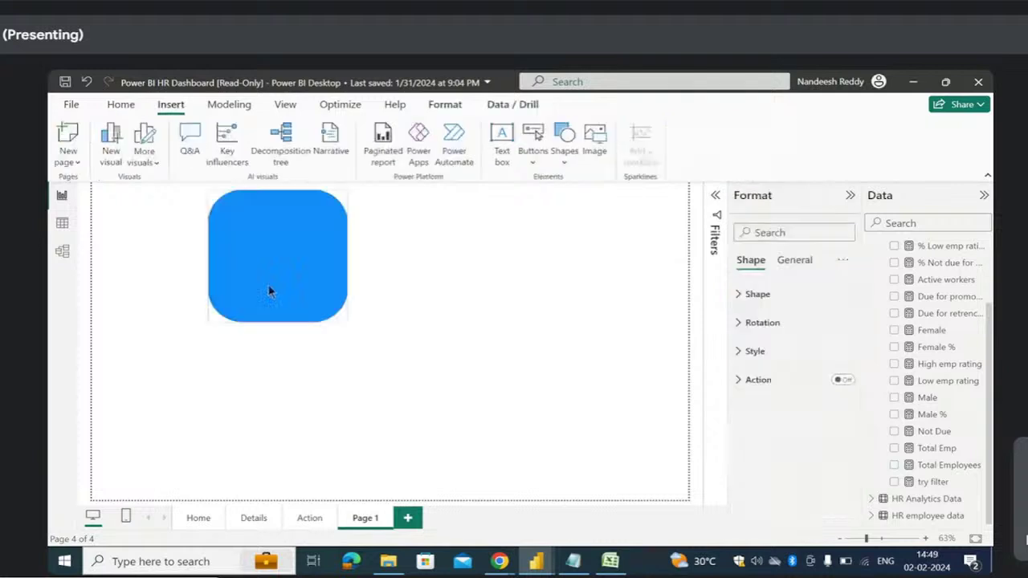
- Set the rounded rectangle's fill color to white
click(746, 353)
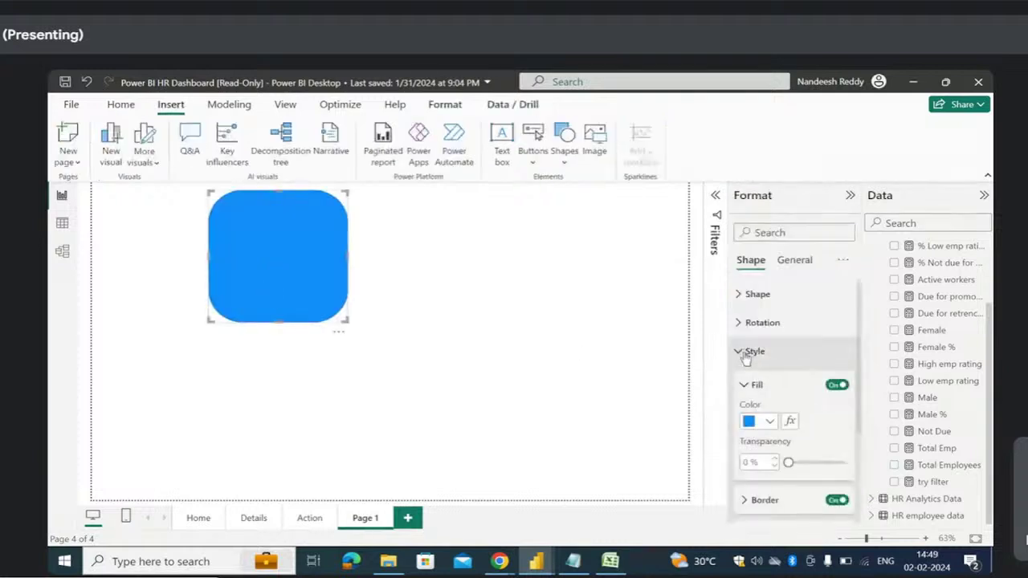
click(766, 424)
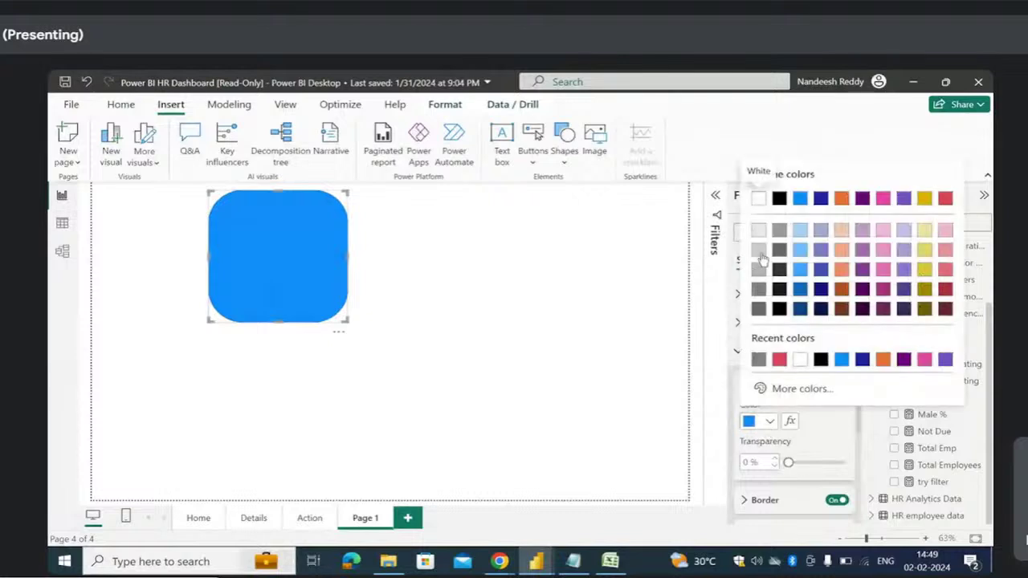
click(759, 199)
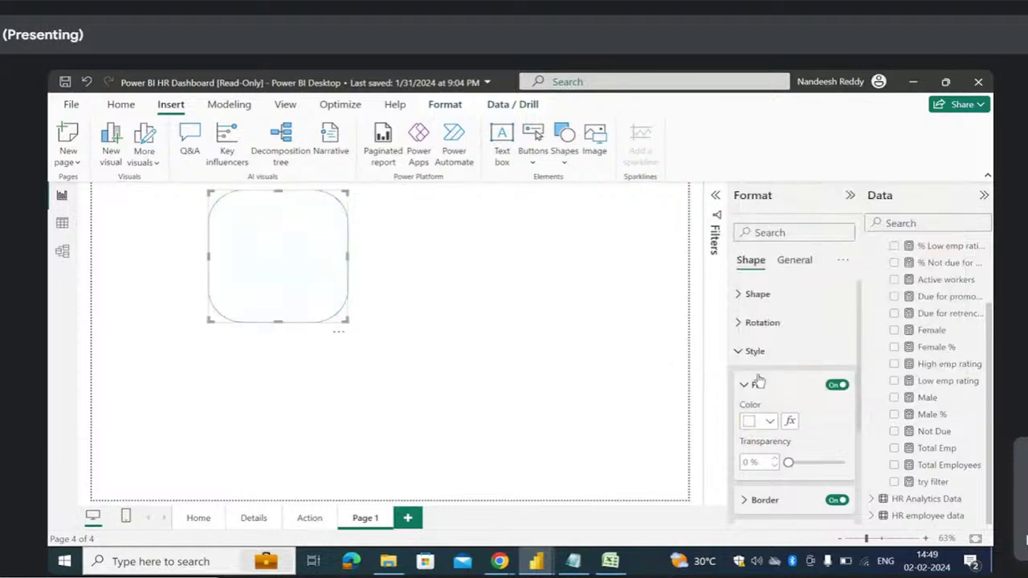
click(747, 357)
click(747, 361)
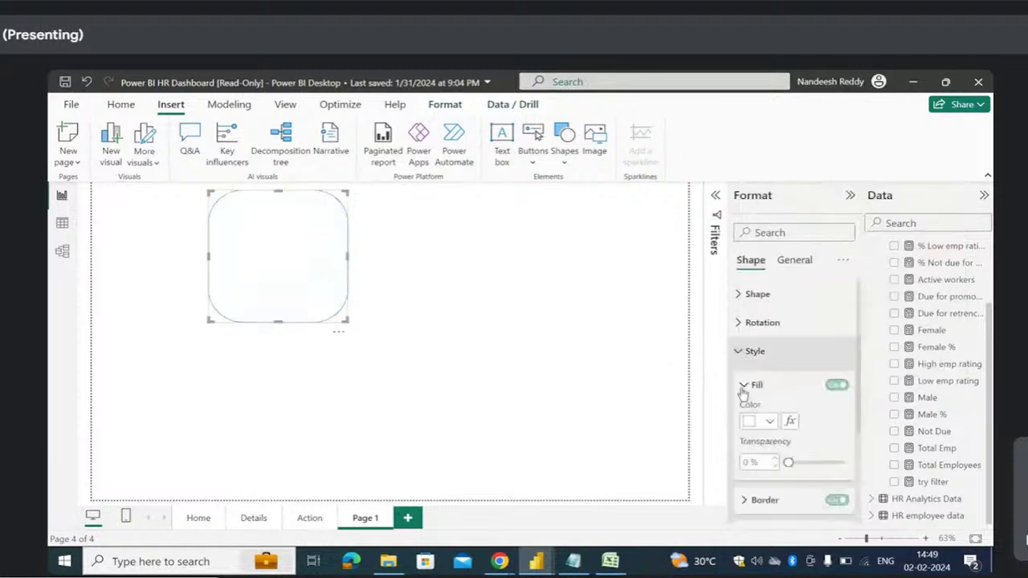
scroll(750, 417, down, 1)
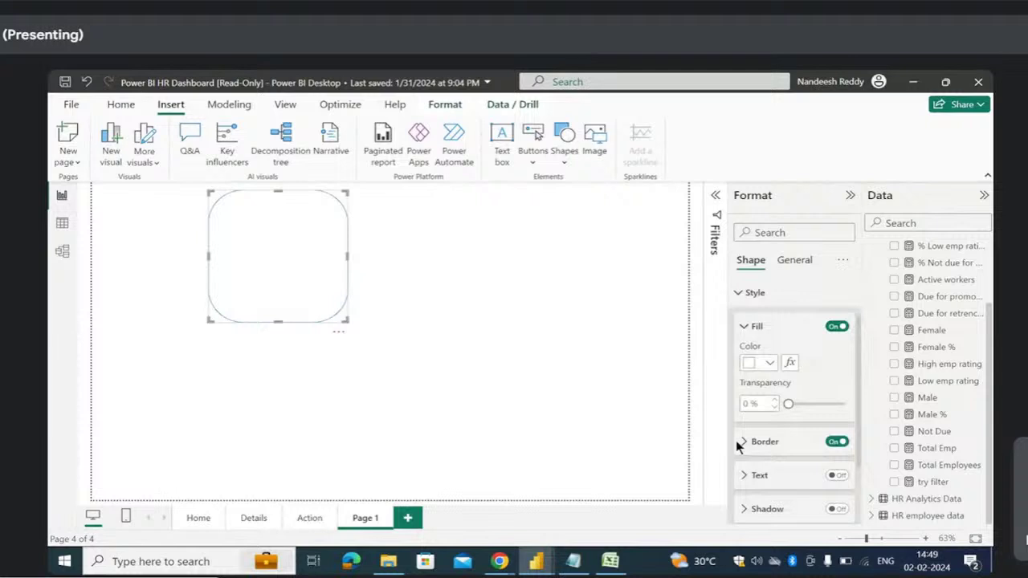
click(736, 440)
scroll(751, 321, up, 1)
click(741, 298)
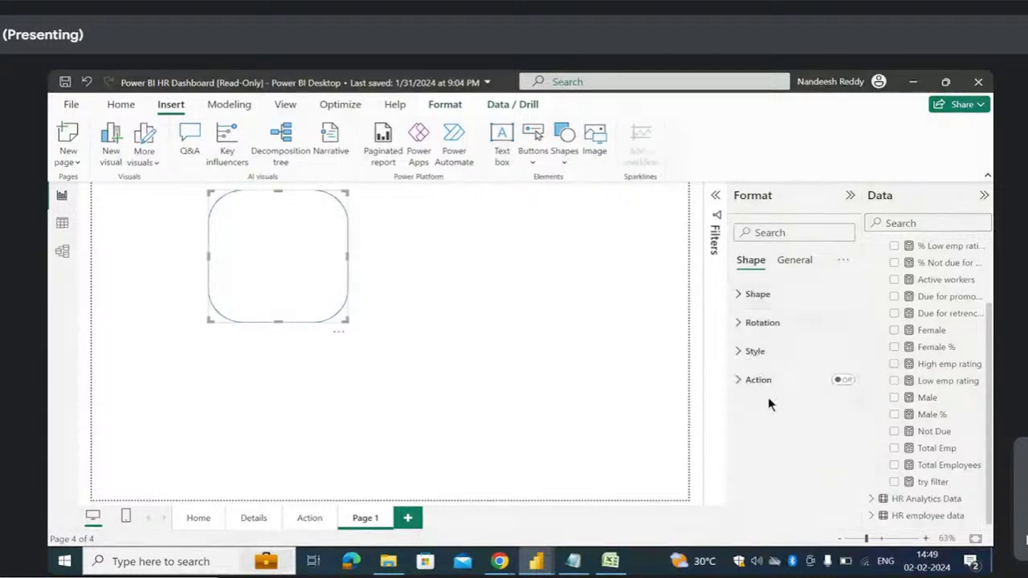
- Reduce the rounded corners of the rectangle shape to 9%
click(737, 293)
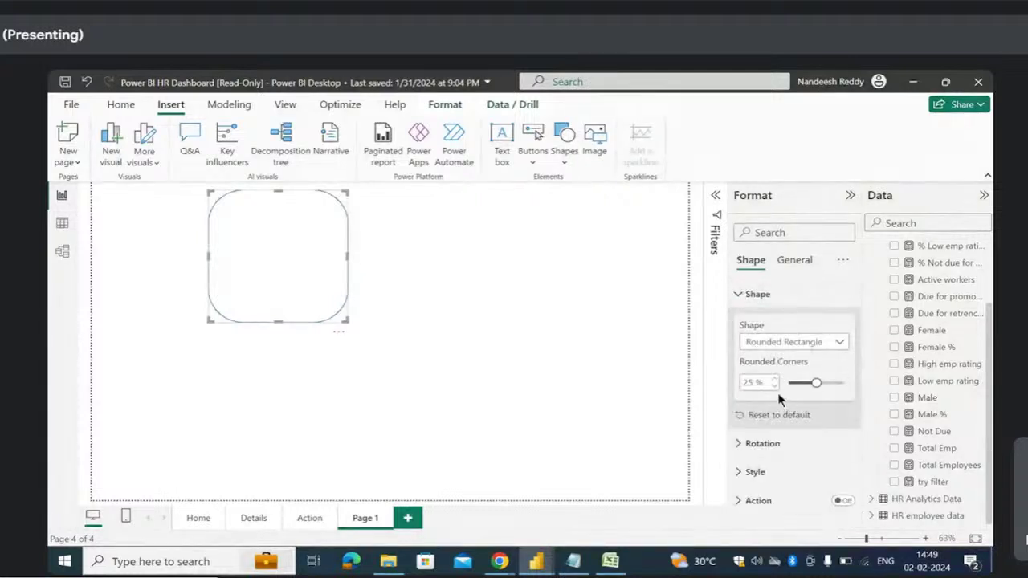
drag(815, 382, 801, 382)
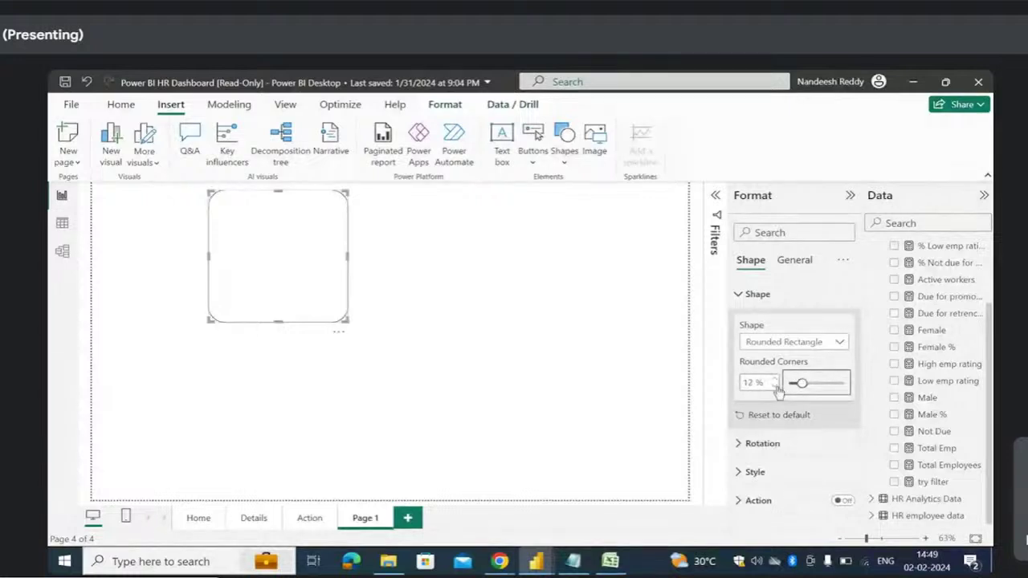
click(775, 387)
click(775, 387)
click(774, 387)
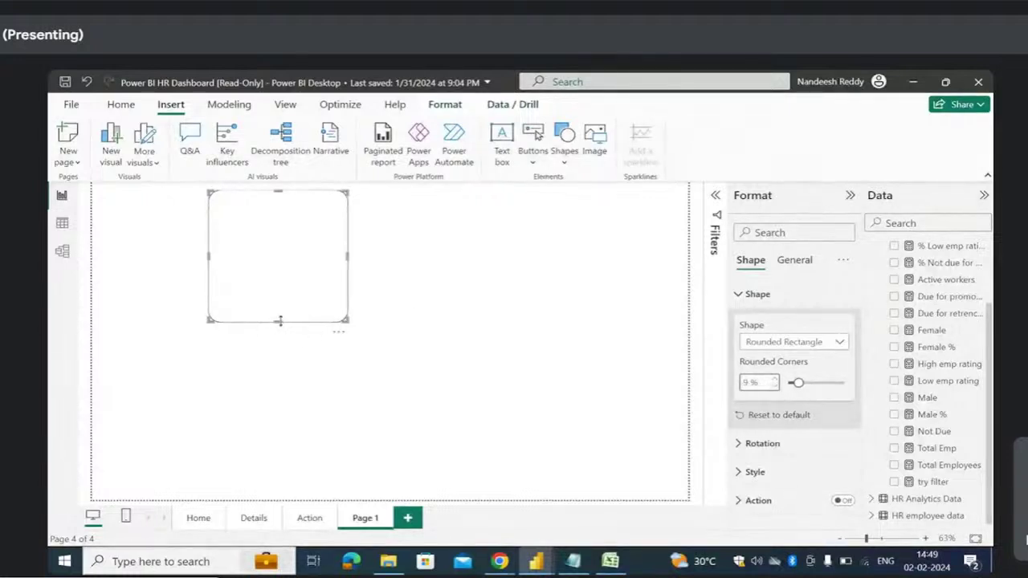
- Shorten the rounded rectangle to card height near the page's upper edge and position the Total Employees card inside it
drag(279, 320, 307, 220)
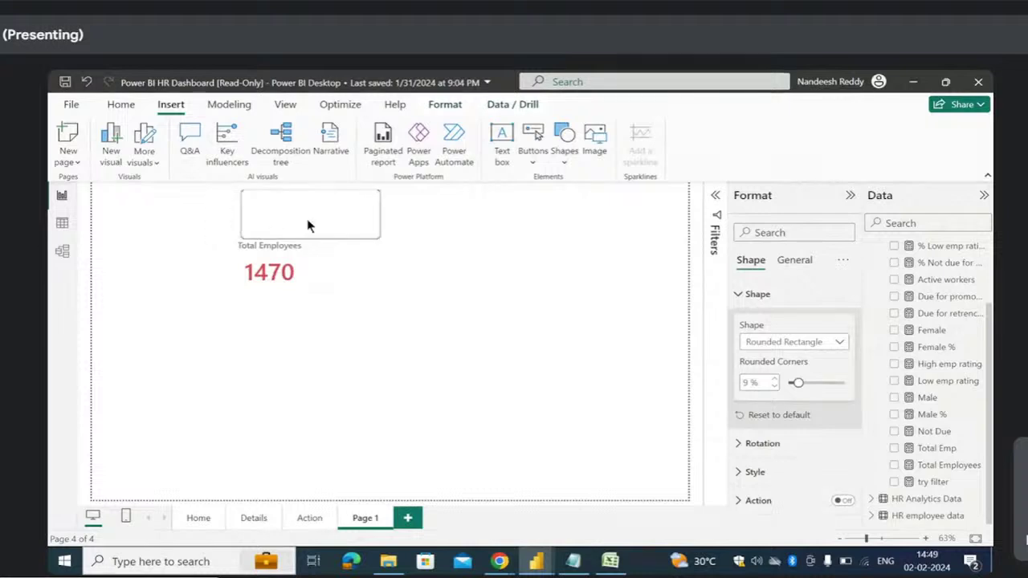
click(273, 271)
drag(294, 269, 330, 223)
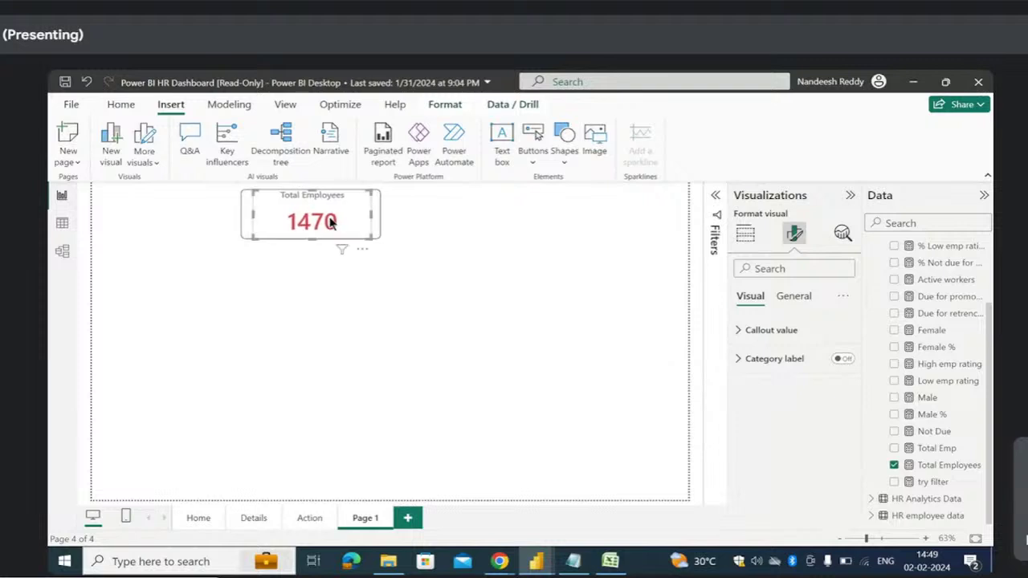
click(332, 292)
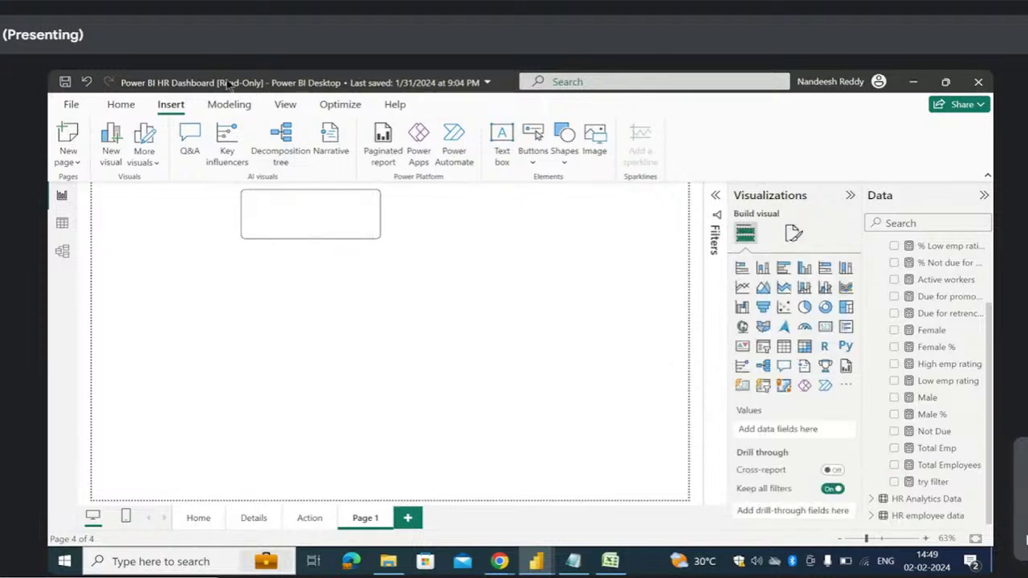
- Bring the Total Employees card in front of the shape in the layer order, and select the card on the page
click(285, 104)
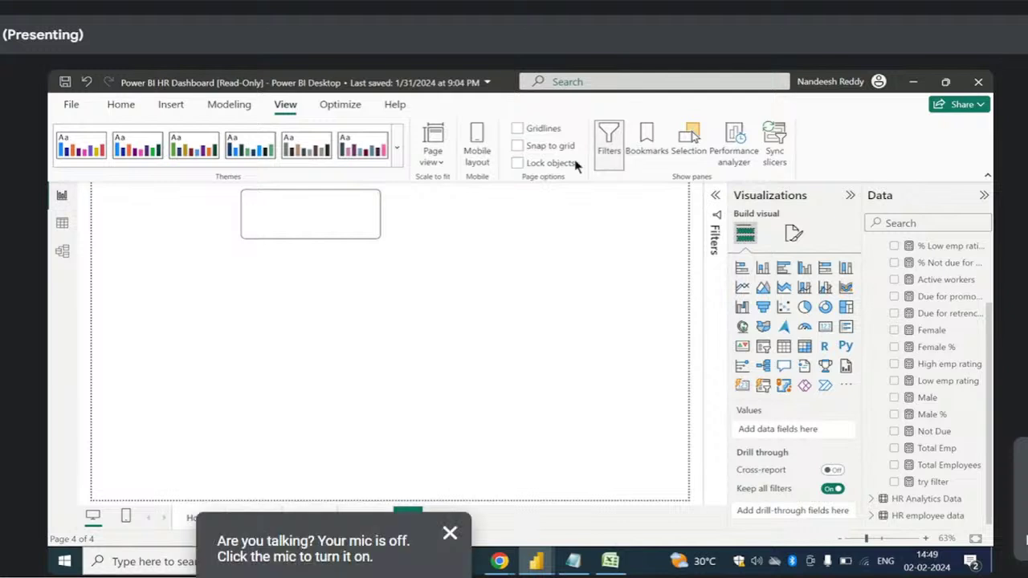
click(686, 141)
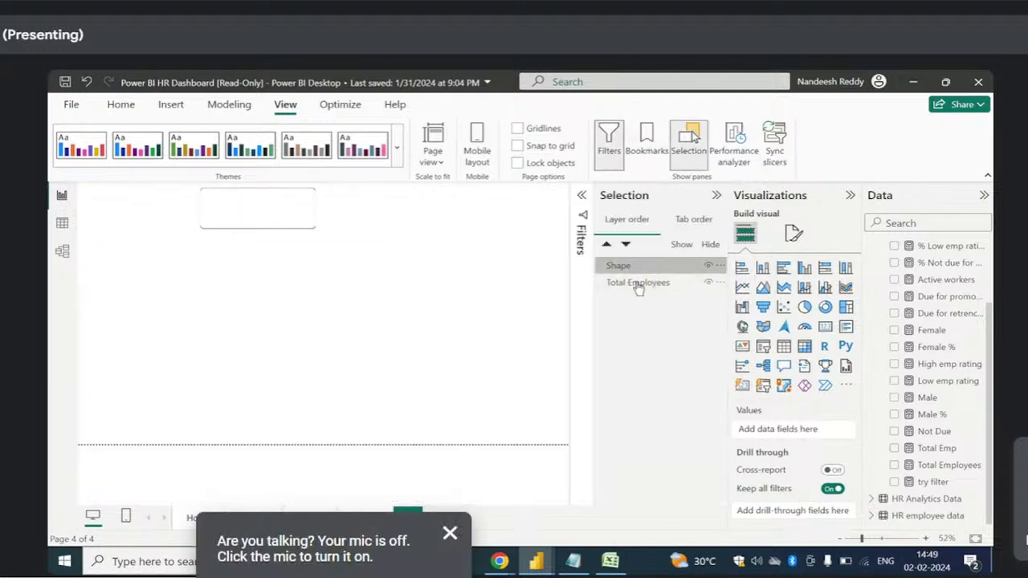
click(638, 283)
mouse_move(638, 283)
mouse_down()
mouse_move(610, 271)
mouse_move(640, 276)
mouse_up()
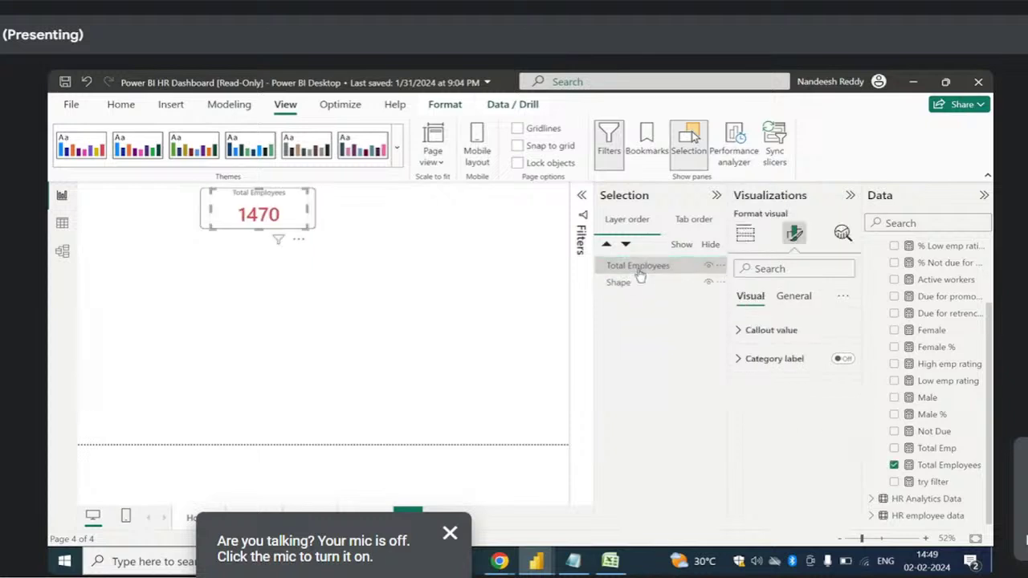
click(308, 257)
click(715, 197)
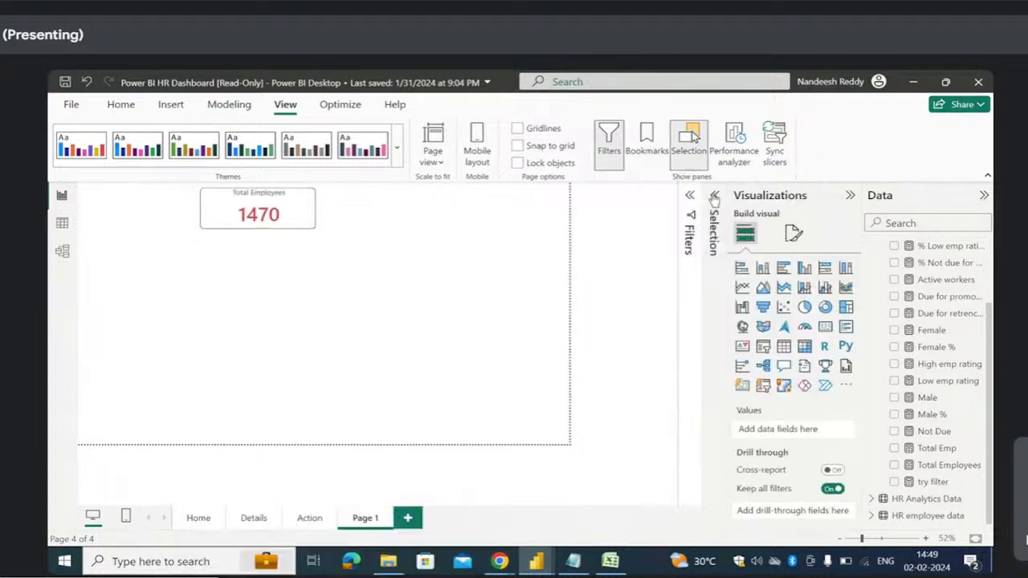
click(302, 223)
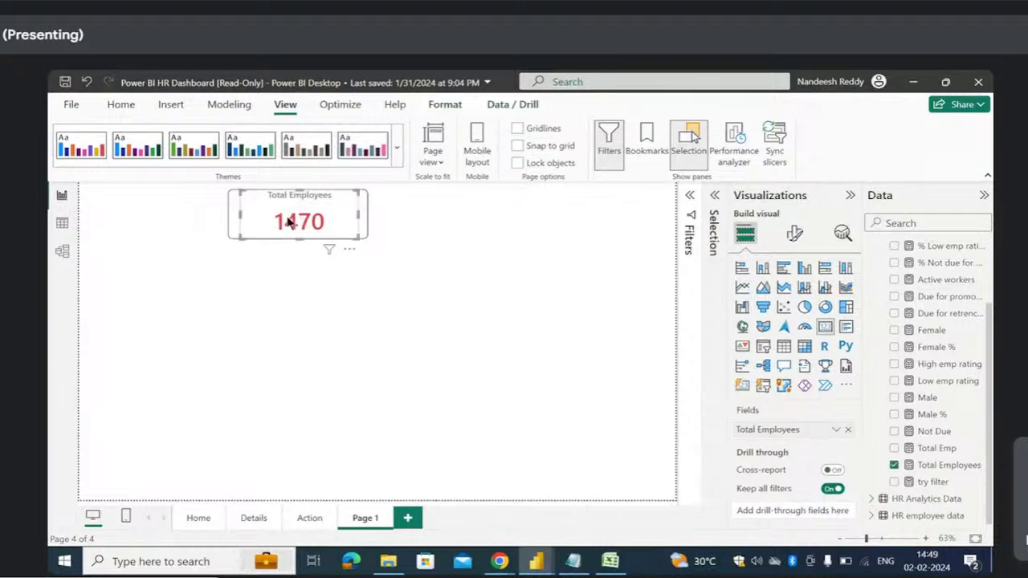
- Shift the rounded rectangle and the Total Employees card slightly left along the page's upper edge
click(231, 226)
key(Left)
key(Left)
key(Left)
key(Left)
key(Left)
key(Left)
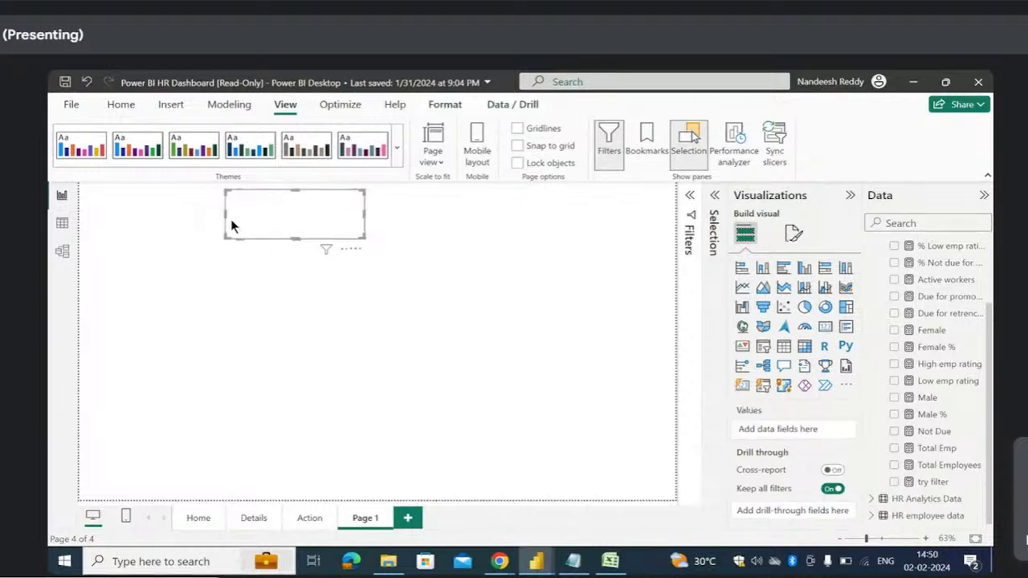
click(381, 279)
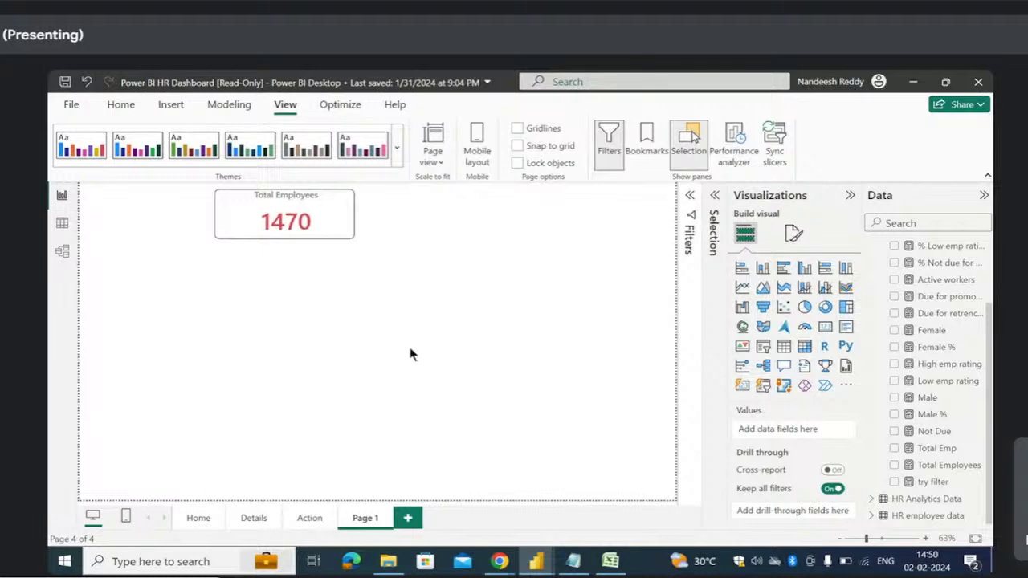
- Check the KPI list in the Sticknote file in Notepad, and examine the Male measure's CALCULATE formula in Power BI
click(573, 562)
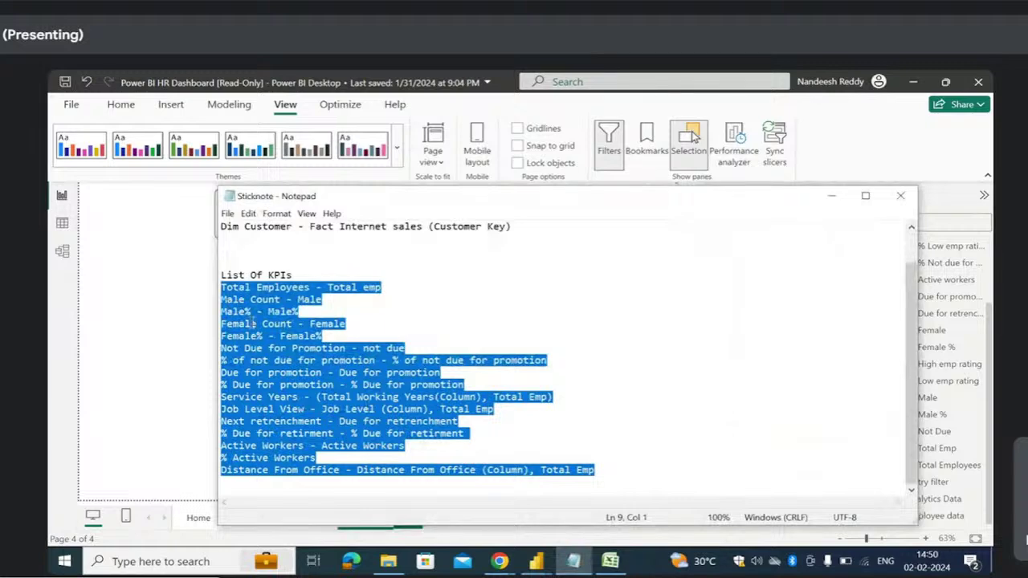
key(alt+Tab)
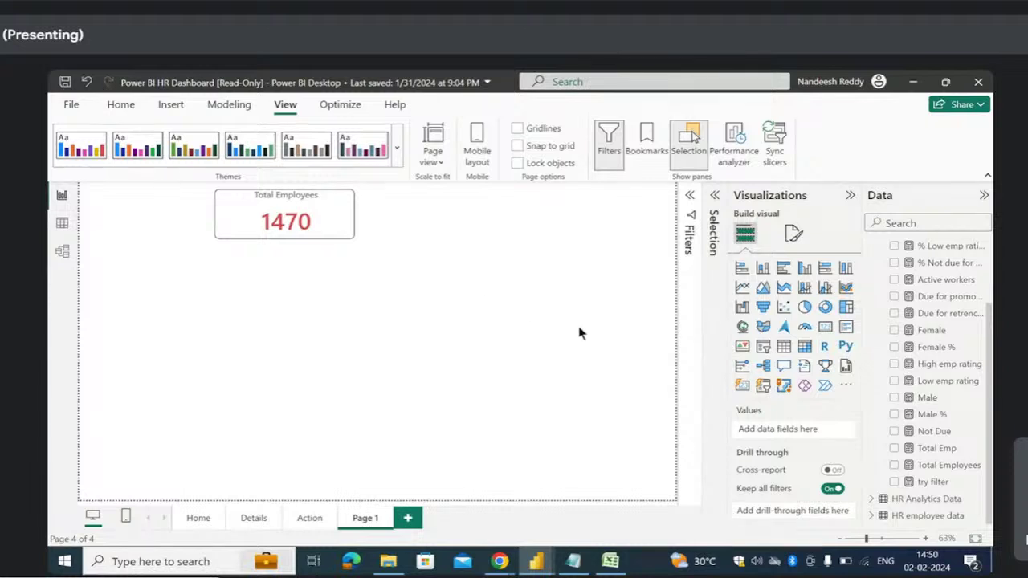
click(927, 398)
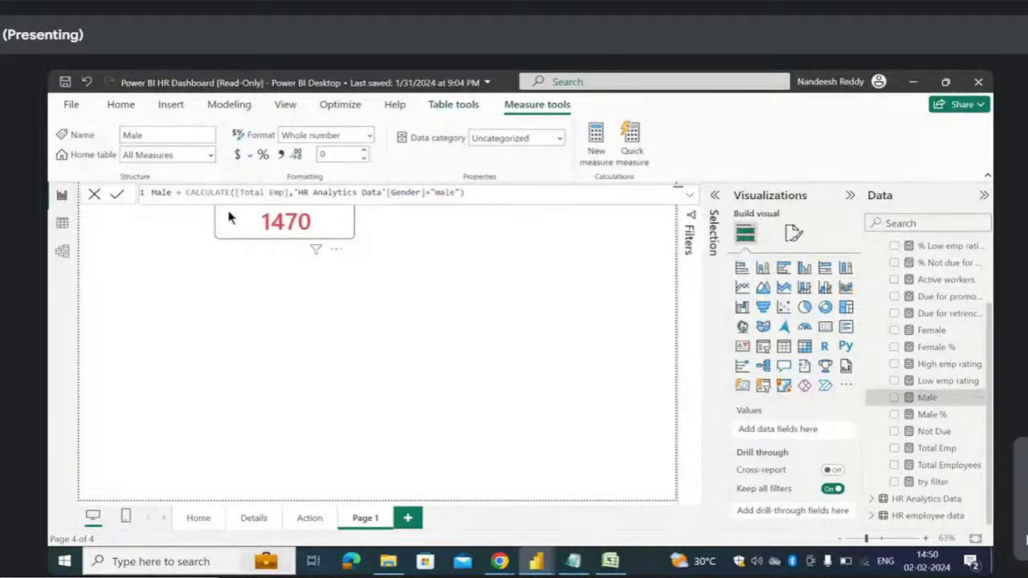
drag(186, 193, 464, 193)
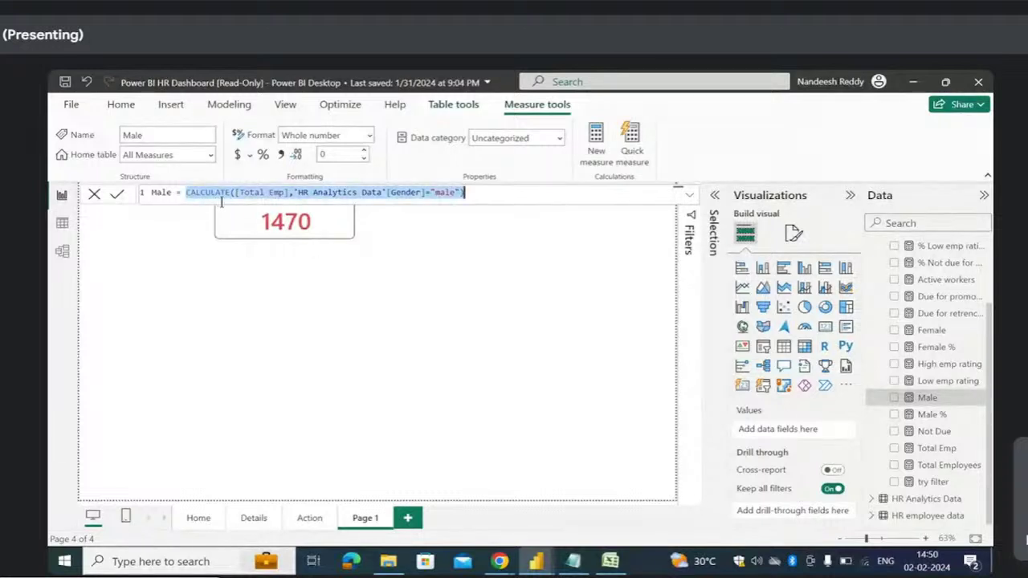
double_click(220, 194)
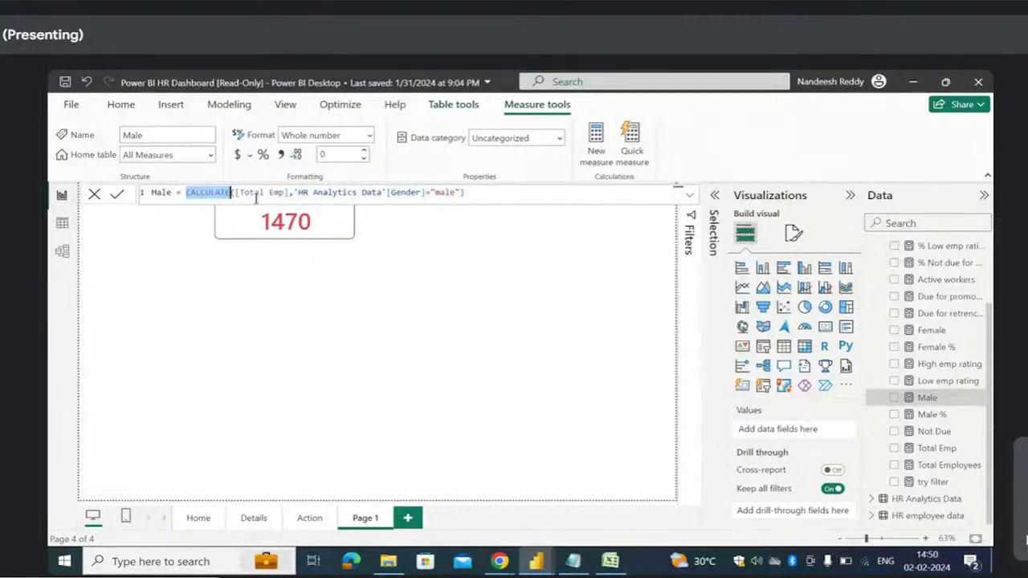
drag(239, 194, 282, 194)
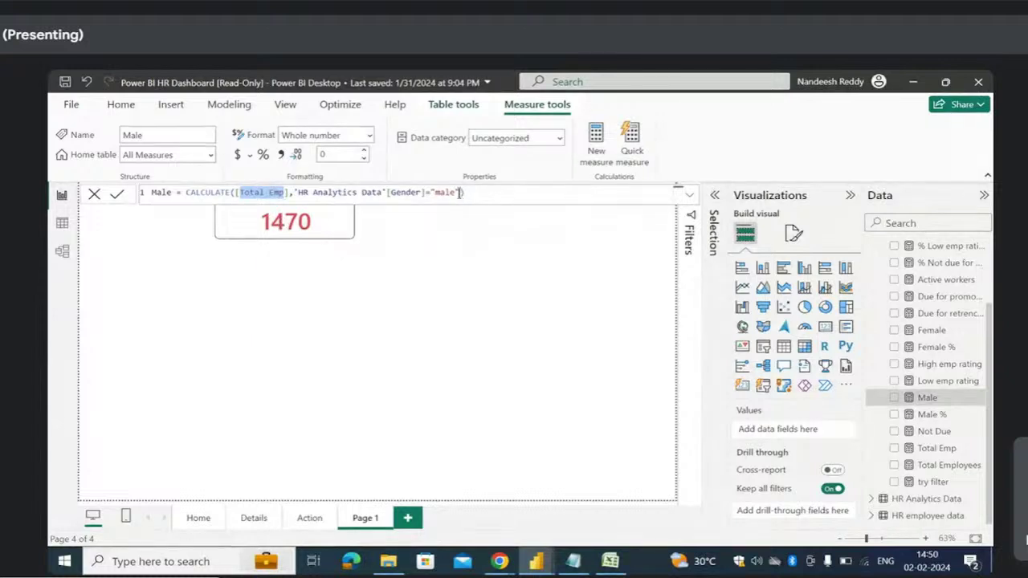
drag(460, 192, 298, 192)
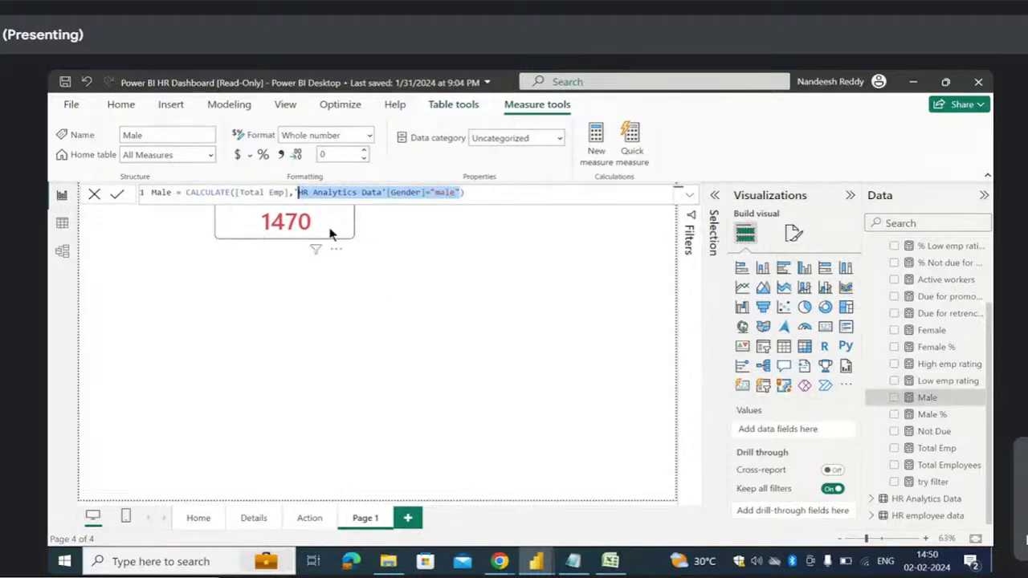
click(378, 290)
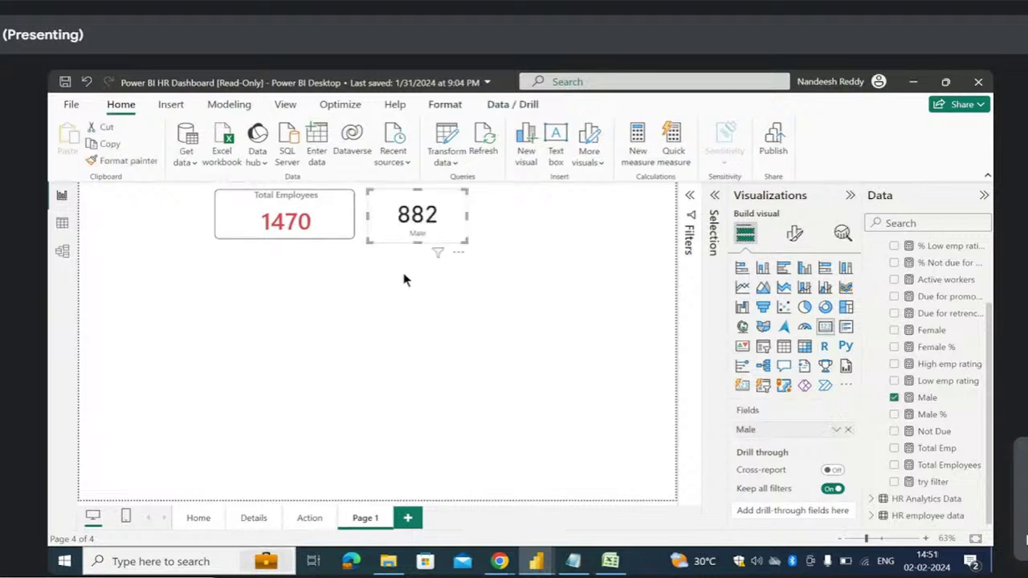
- Copy the Total Employees card's formatting onto the Male card with Format painter
click(416, 276)
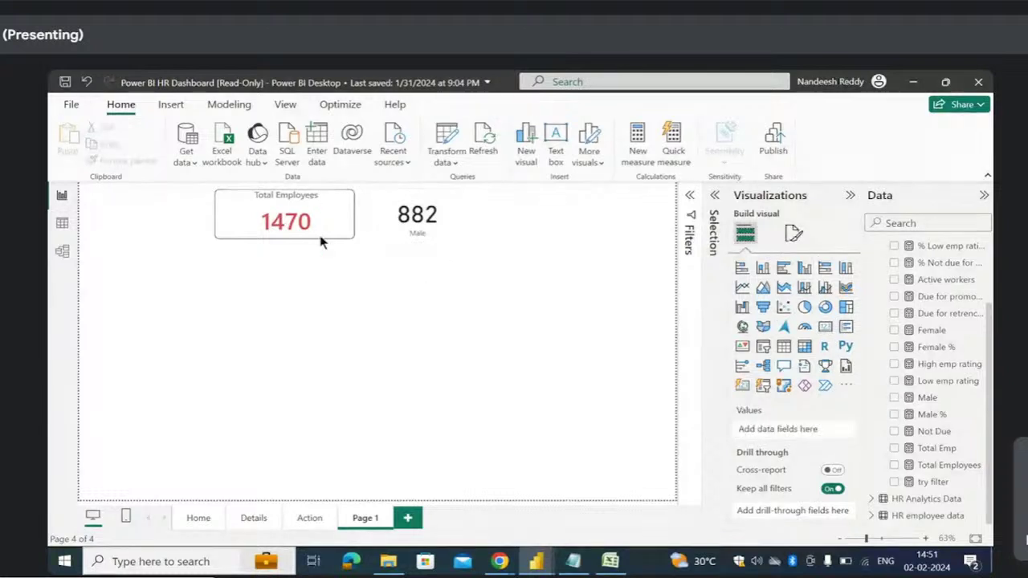
click(281, 224)
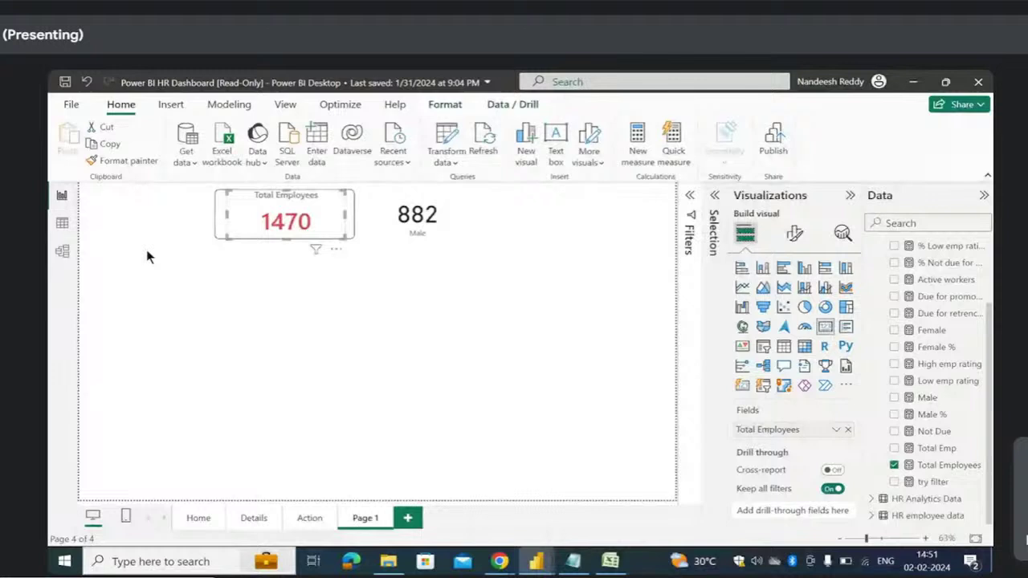
click(129, 162)
click(417, 214)
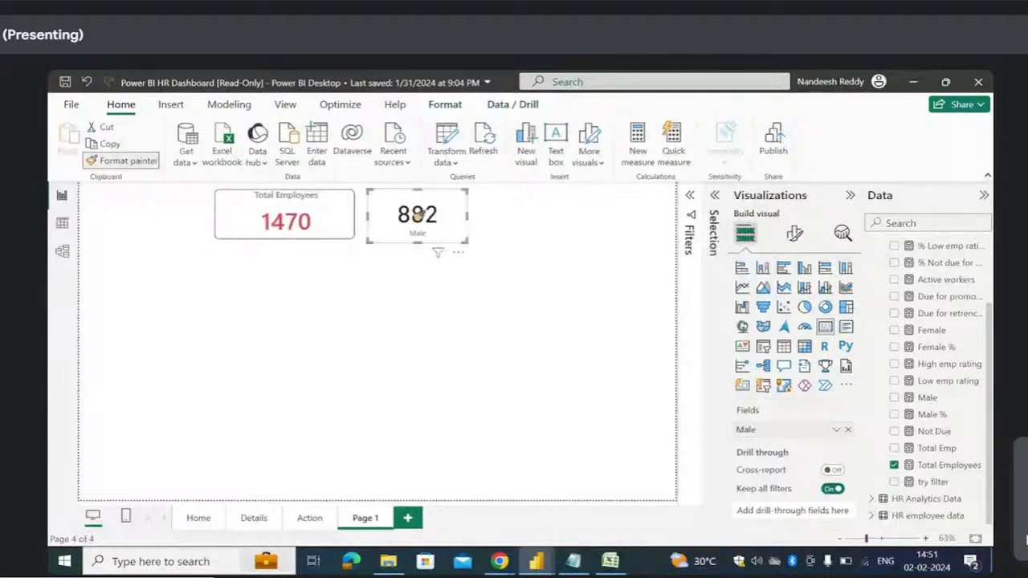
- Set the Male card's title text to "Male"
click(794, 234)
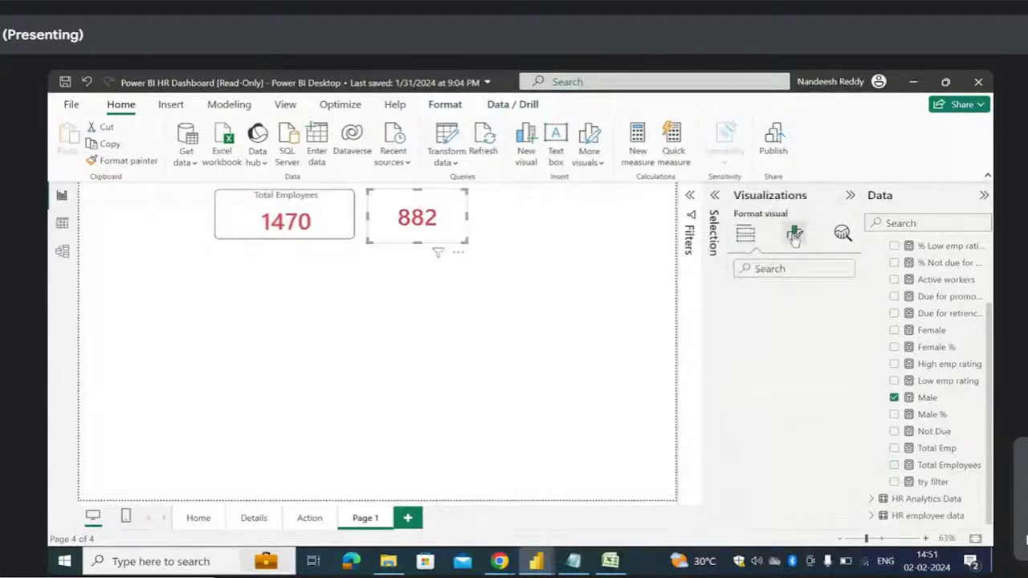
click(792, 296)
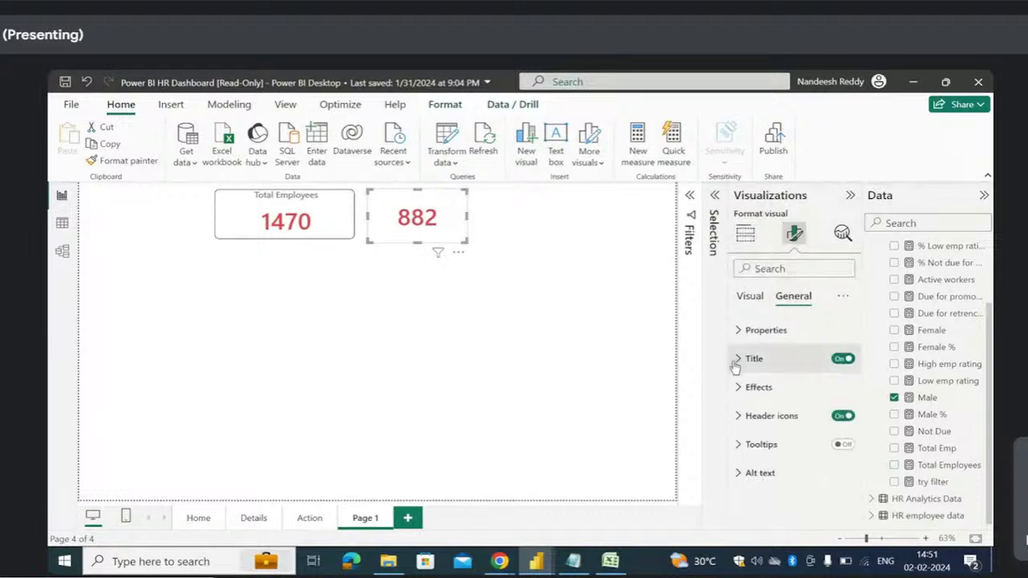
click(734, 359)
click(777, 430)
text(Mal)
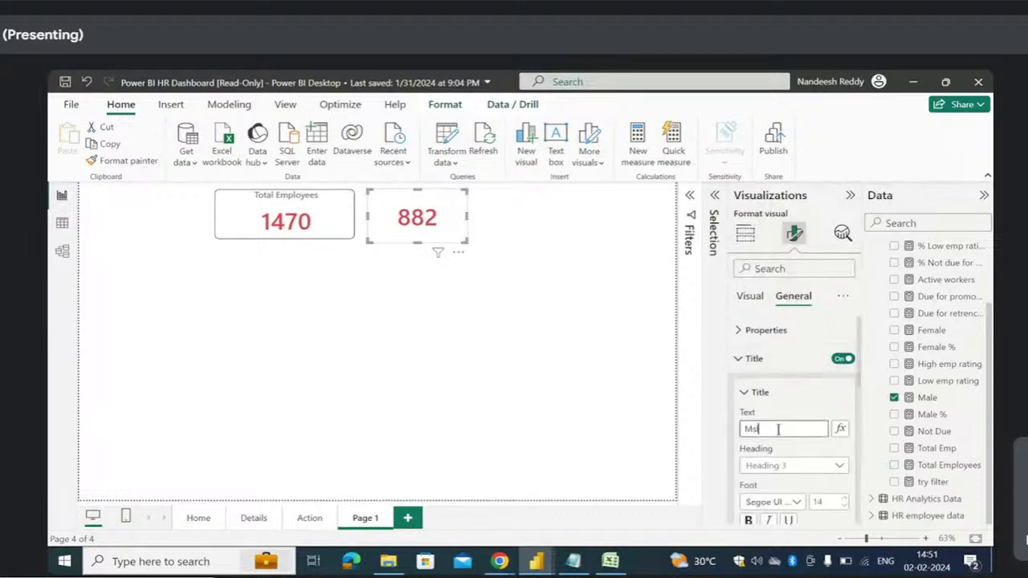
key(BackSpace)
key(BackSpace)
text(a)
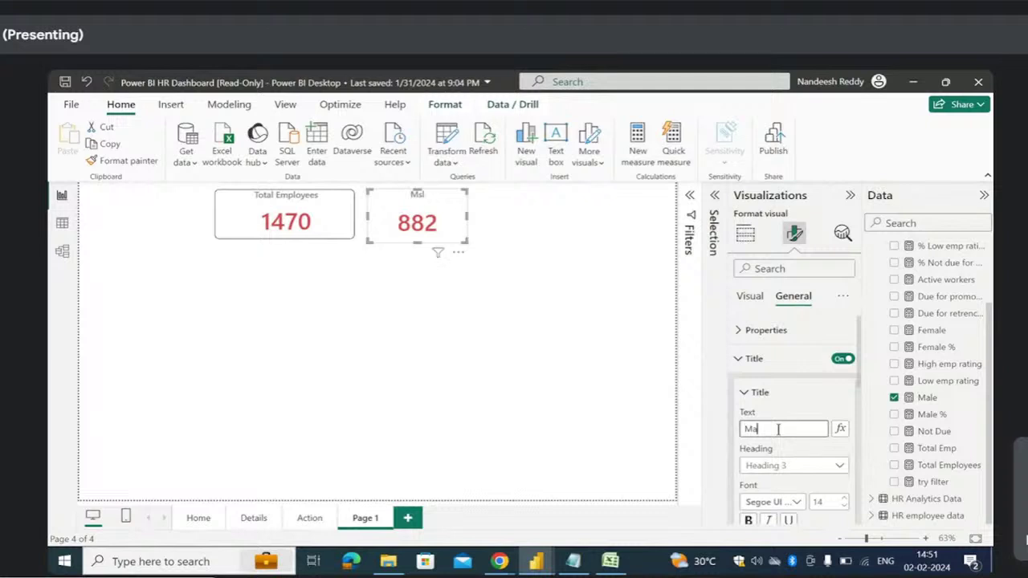
text(le)
click(478, 291)
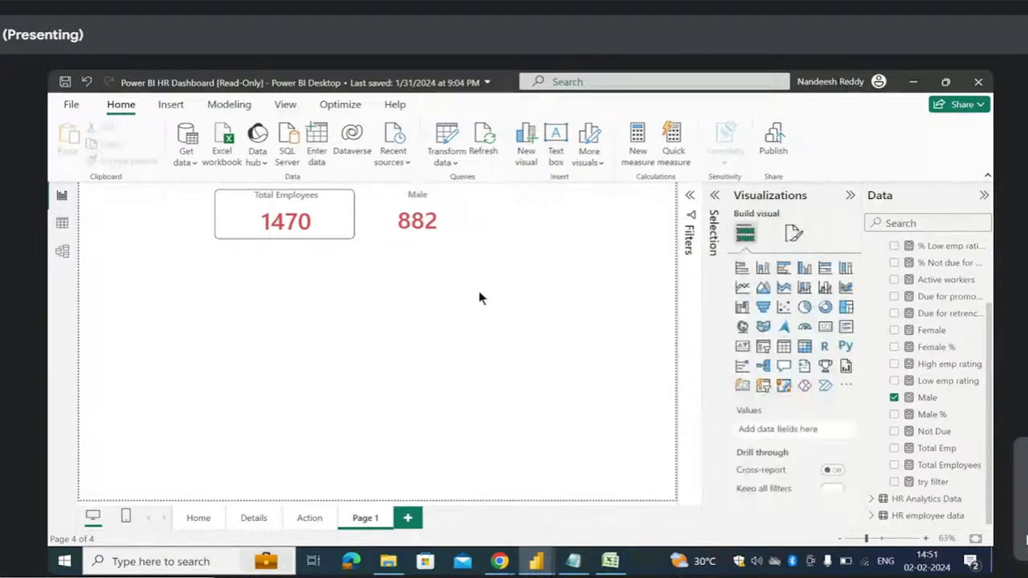
- Place a copy of the Male card beside the original and replace its field with the Female measure
click(428, 229)
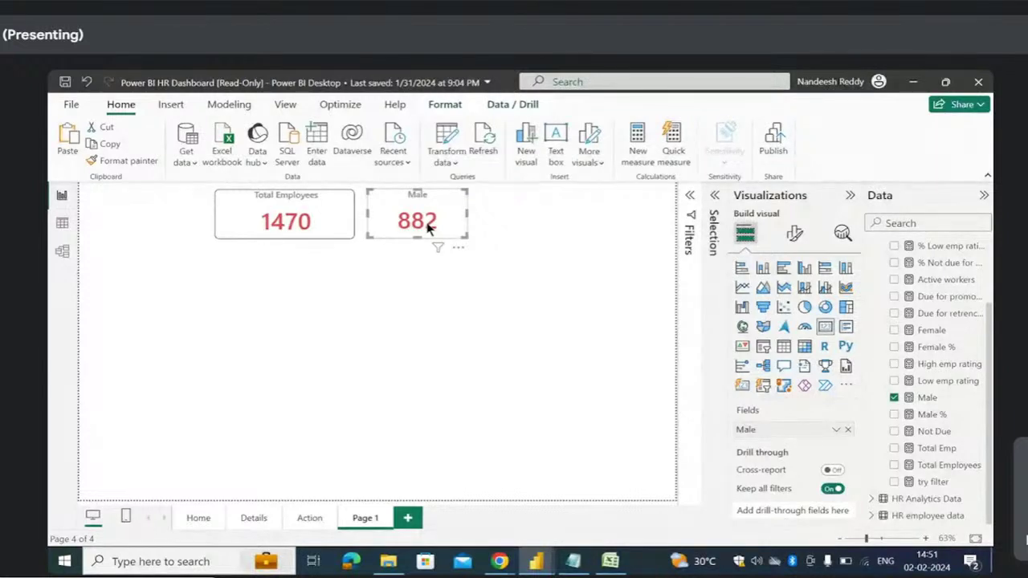
key(ctrl+v)
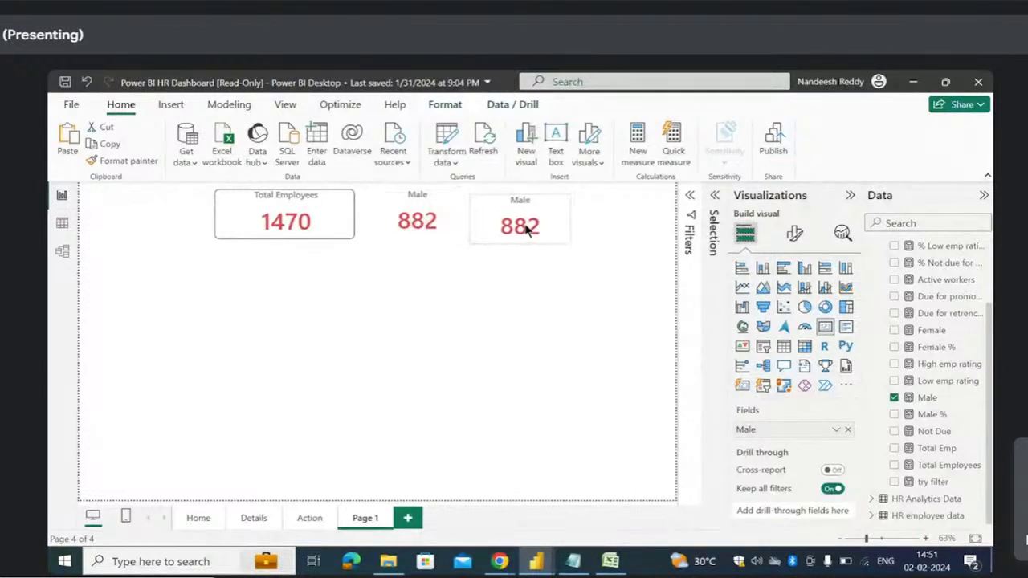
click(527, 228)
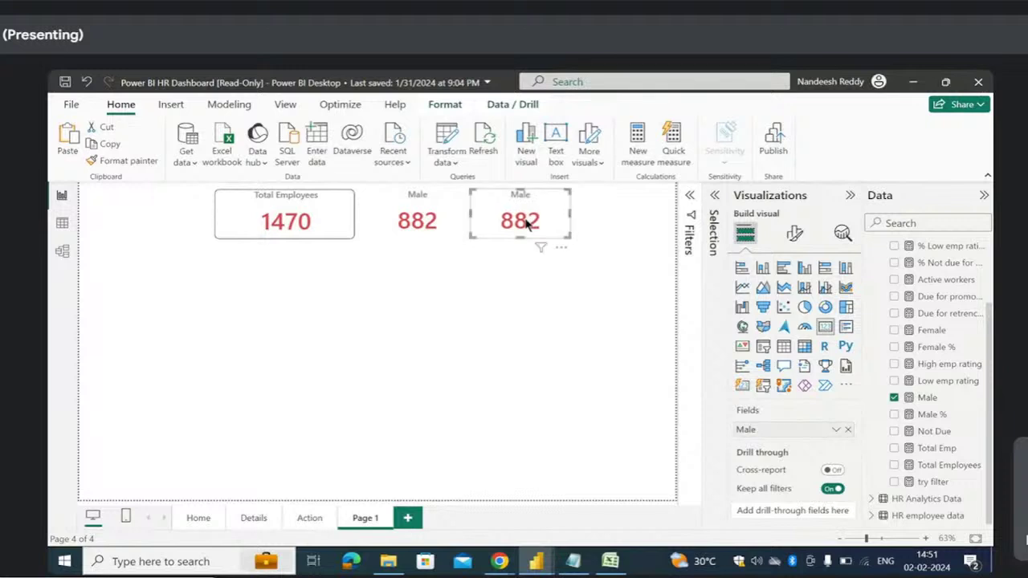
click(847, 429)
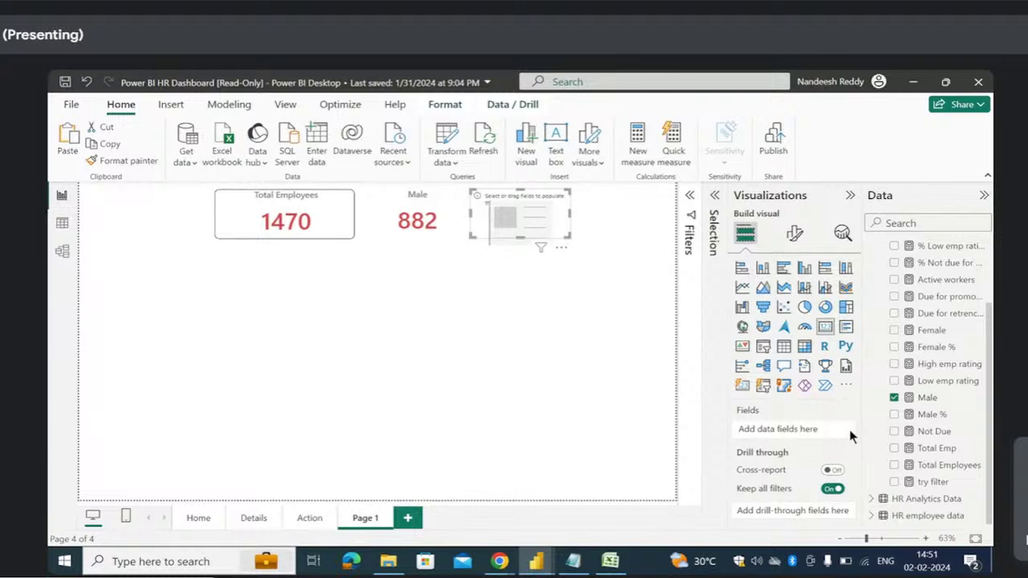
click(931, 330)
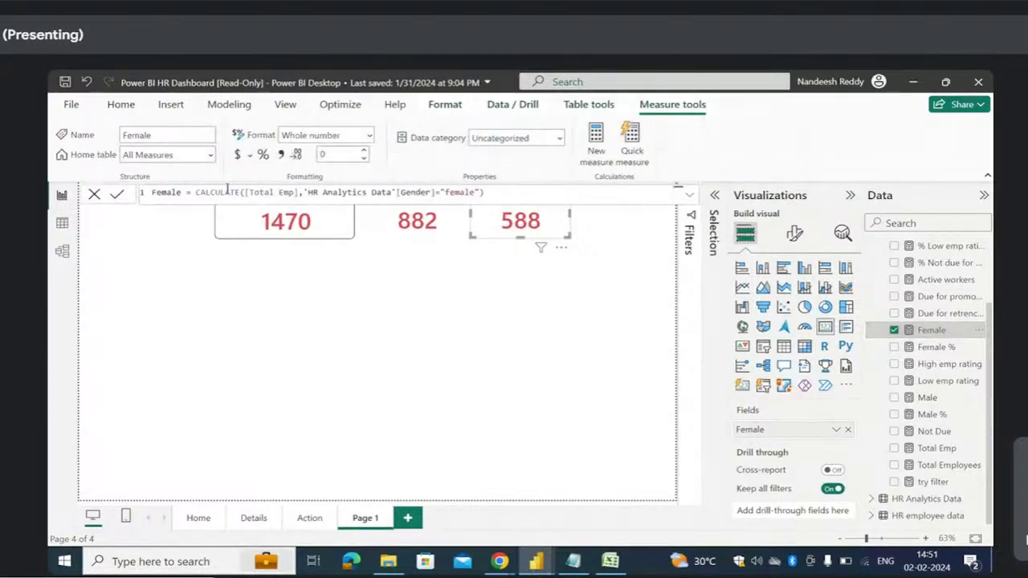
- Examine the Female measure's CALCULATE formula, including its Total Emp expression and its Gender filter
click(196, 192)
key(shift+End)
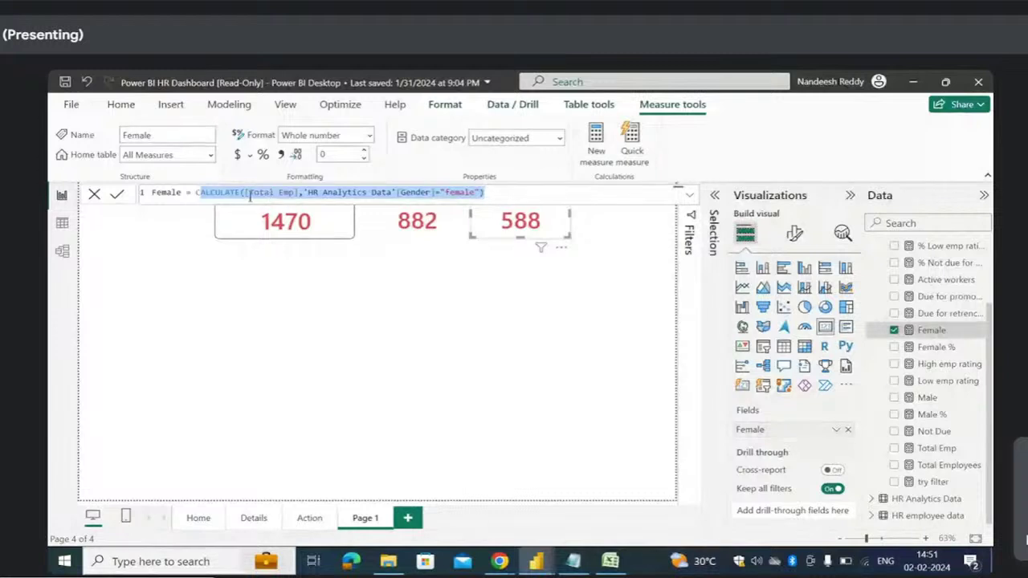
click(250, 194)
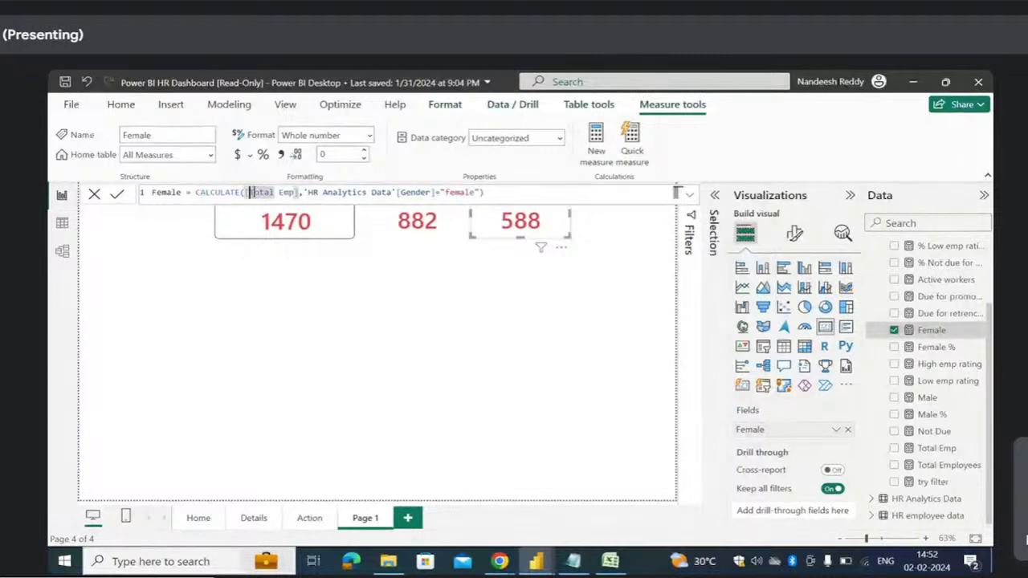
drag(245, 192, 299, 195)
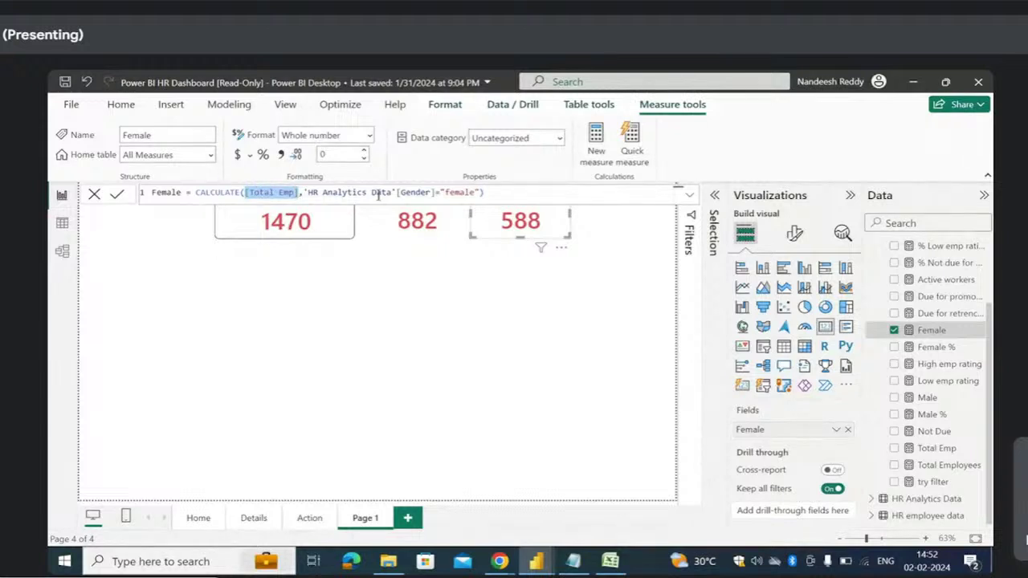
click(482, 191)
drag(483, 192, 439, 191)
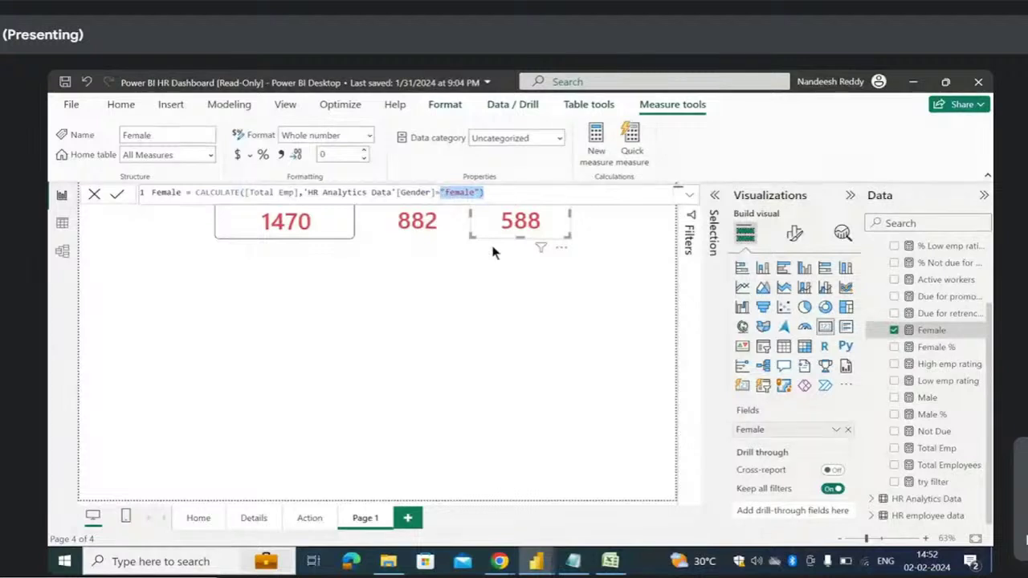
click(546, 303)
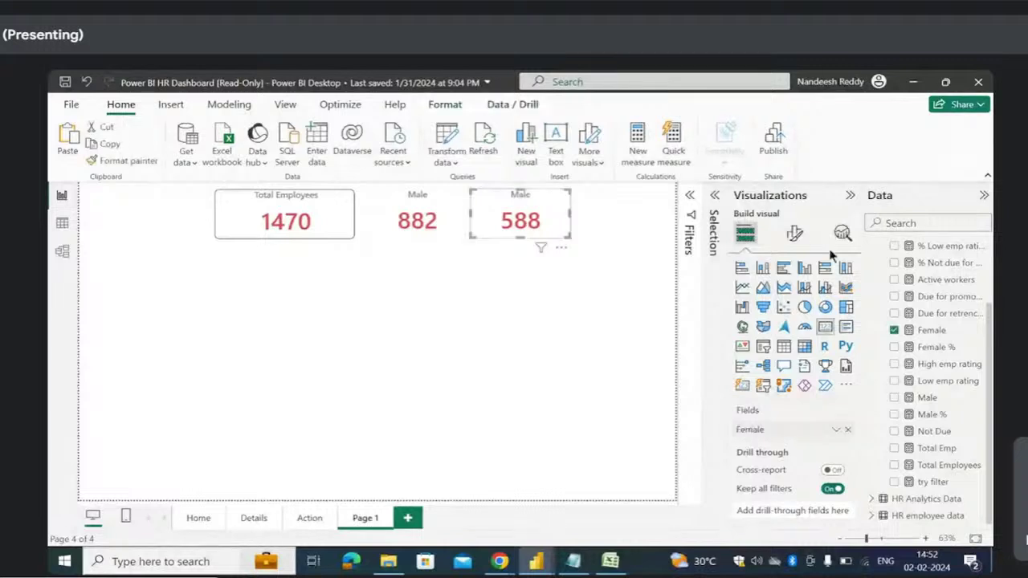
- Set the title text of the copied card holding the Female measure to "Female"
click(794, 233)
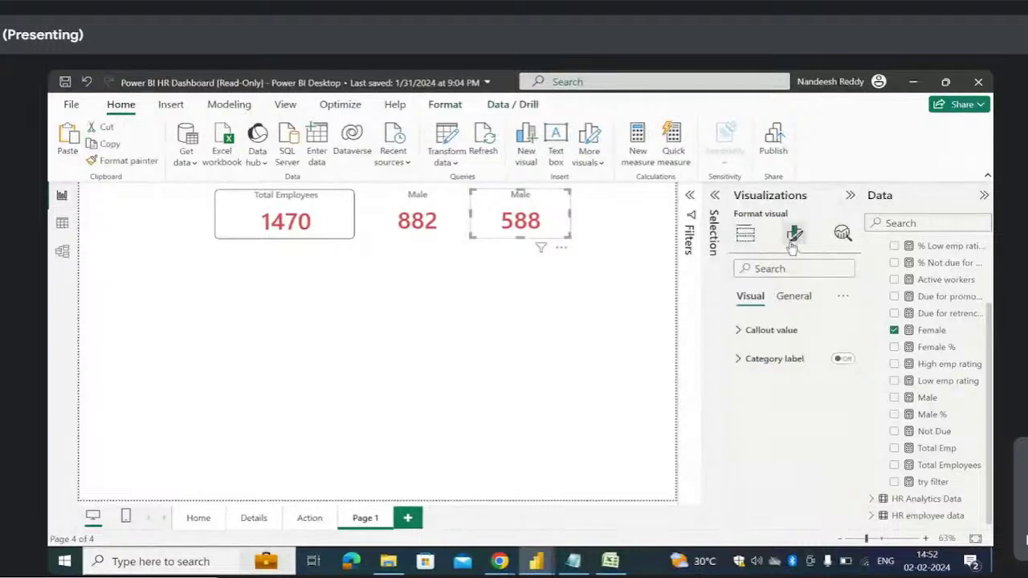
click(798, 299)
click(758, 363)
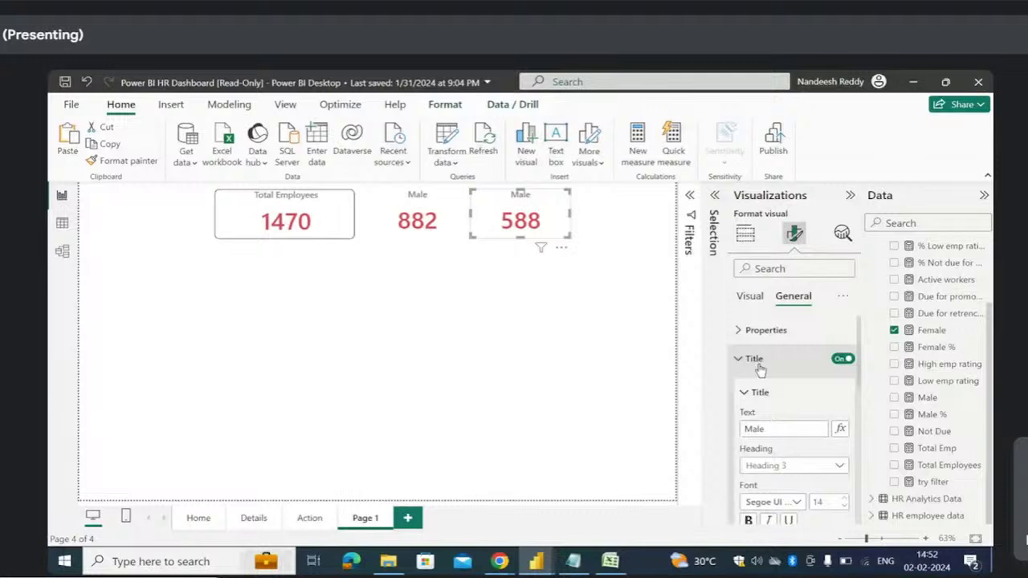
click(744, 428)
key(Delete)
text(Fem)
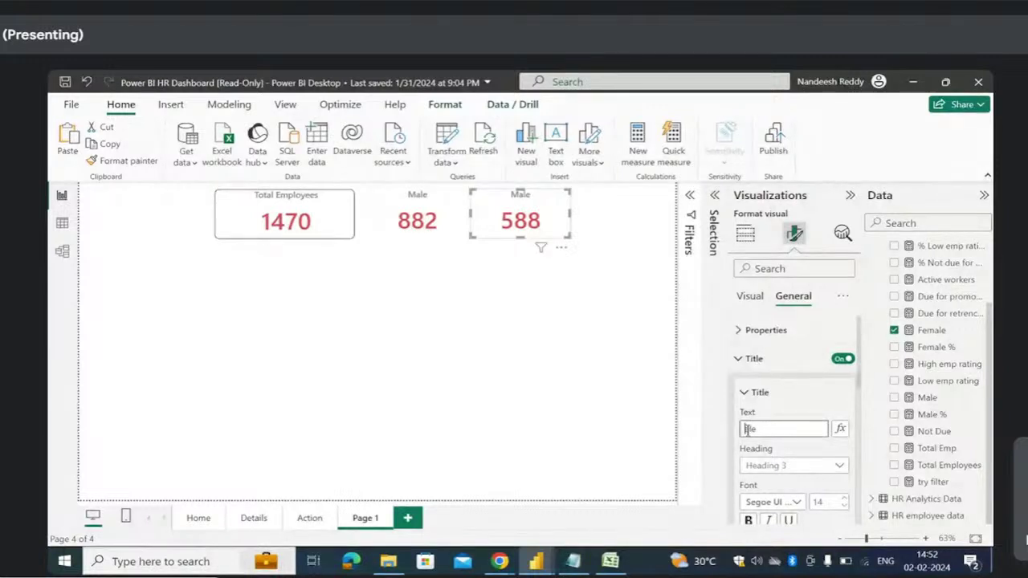
click(521, 295)
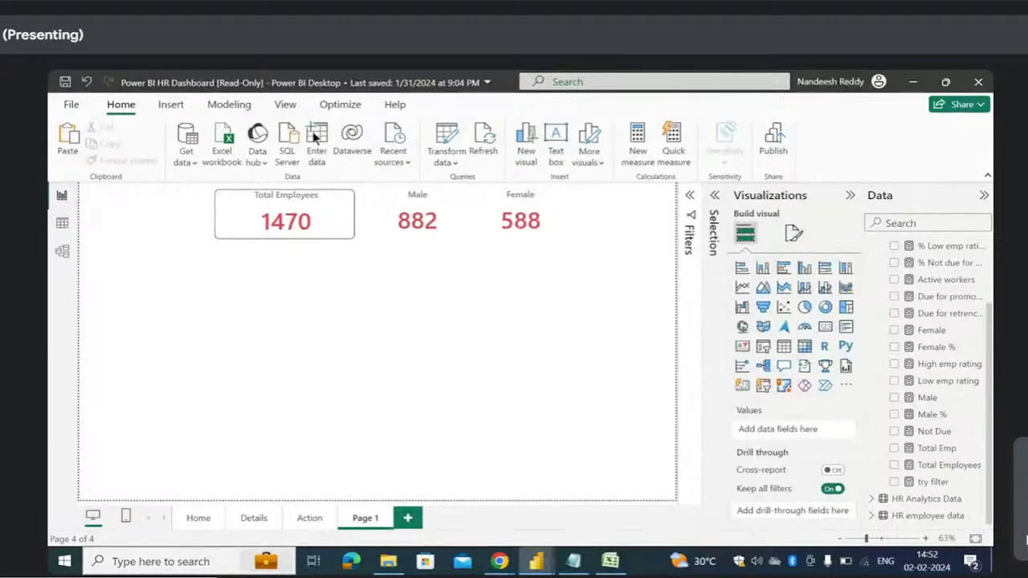
- Insert a rounded rectangle shape on Page 1 and set its fill color to white
click(418, 221)
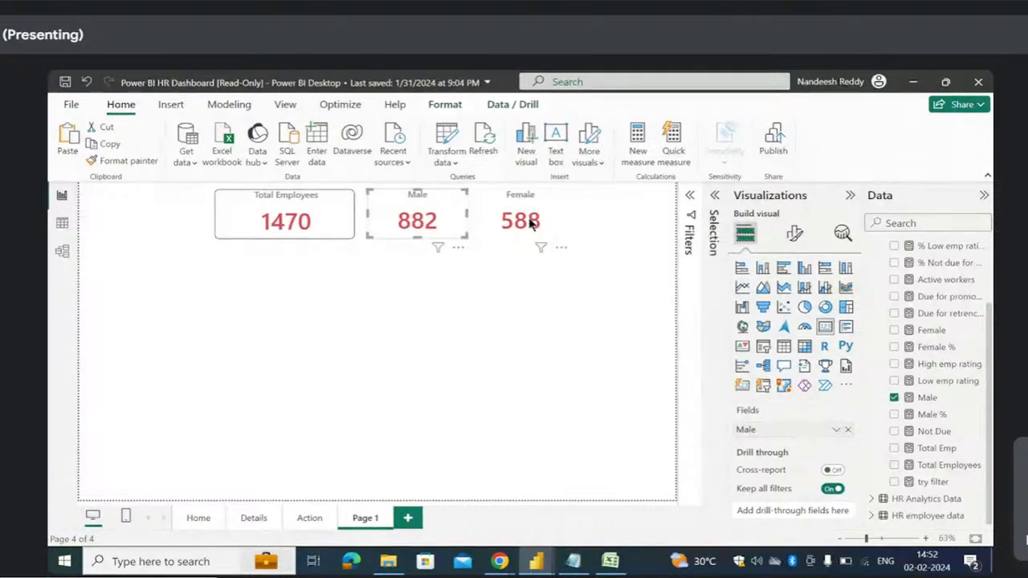
click(445, 292)
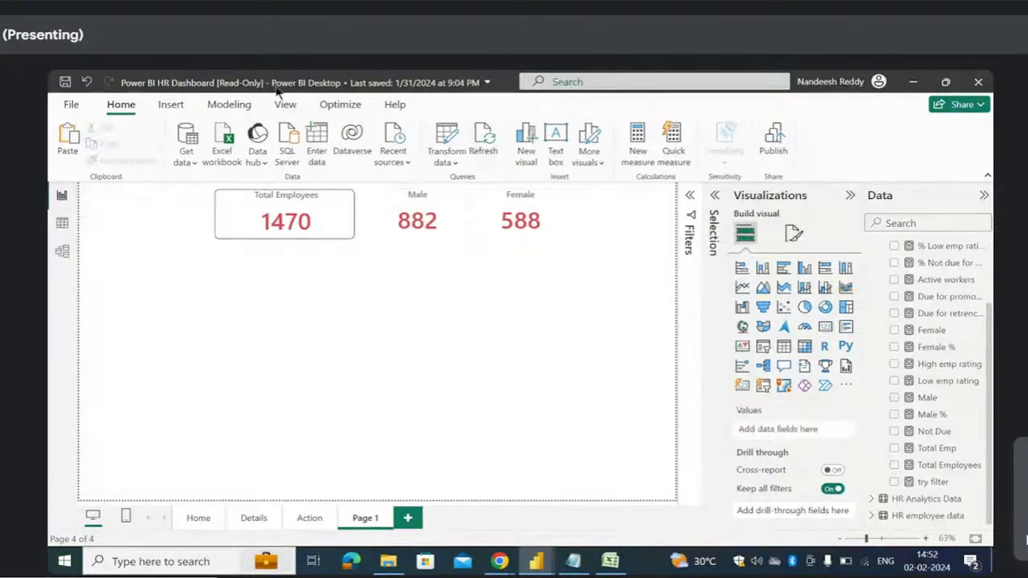
click(171, 105)
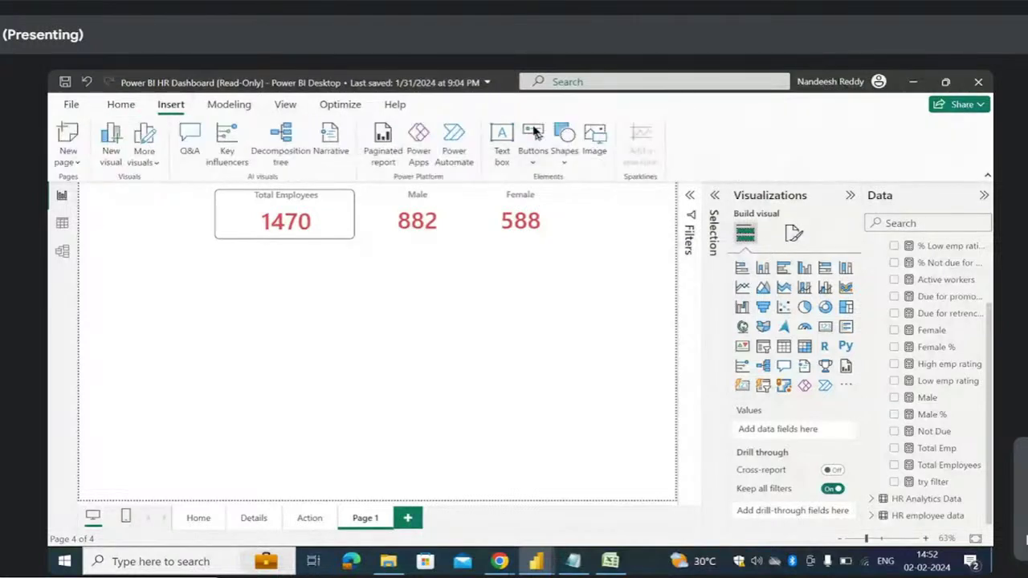
click(565, 148)
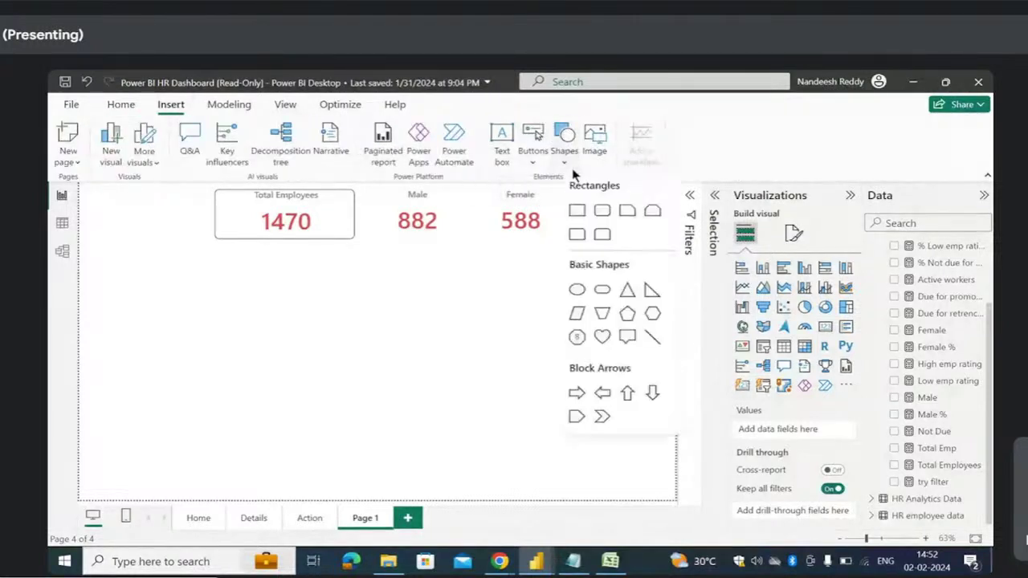
click(604, 210)
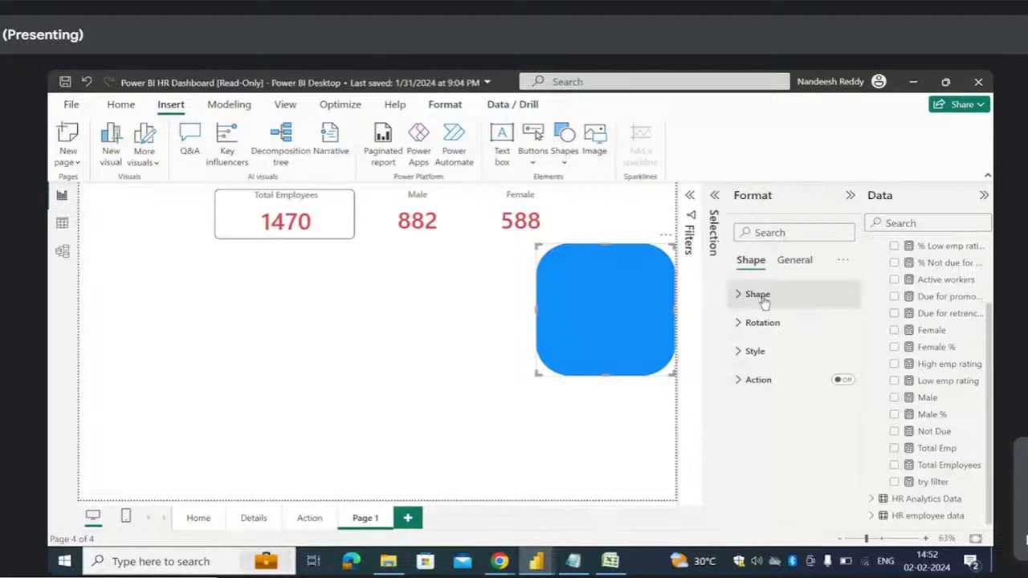
click(737, 350)
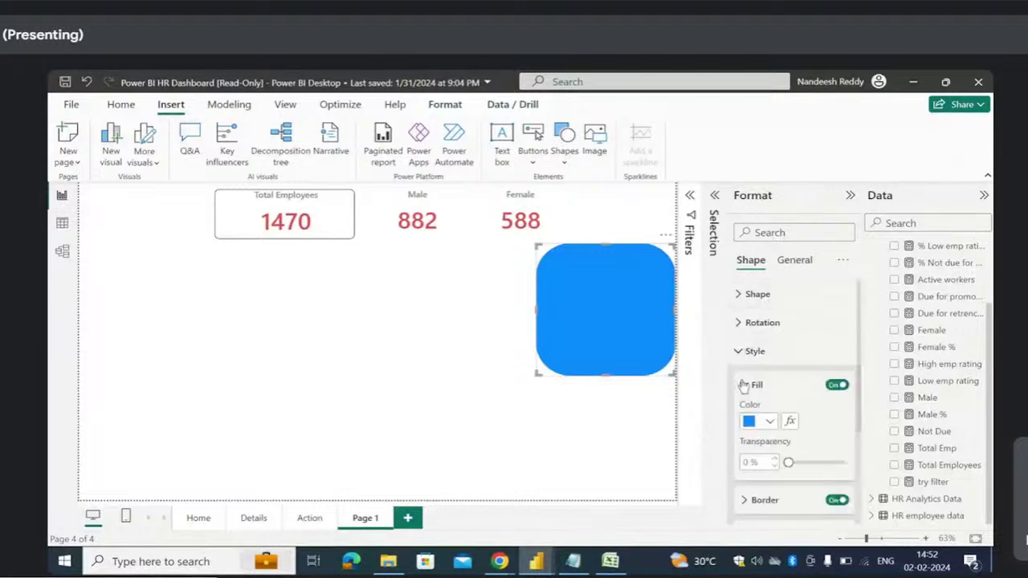
click(767, 424)
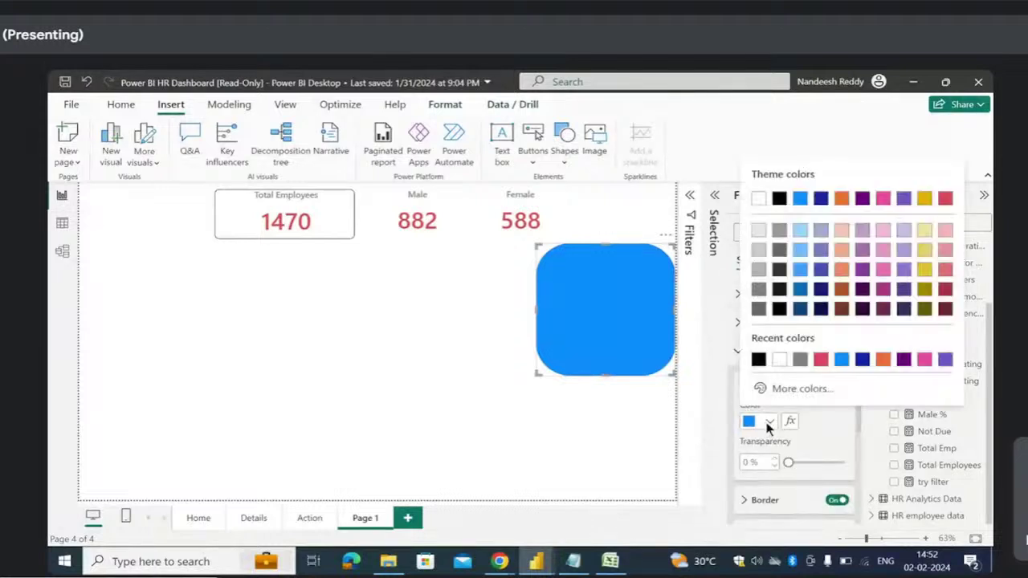
click(779, 359)
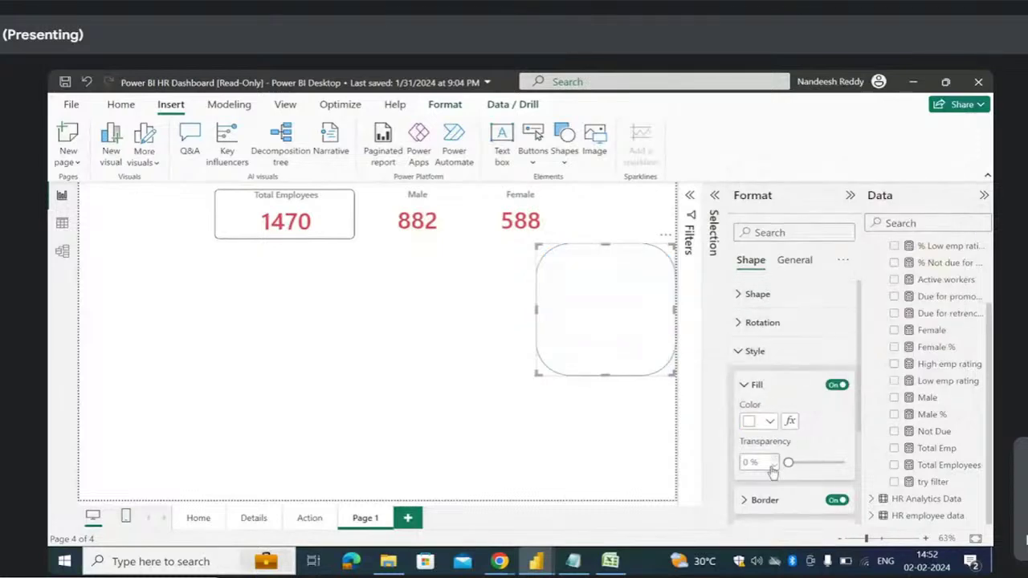
- Set the new rounded rectangle's border color to black
click(746, 504)
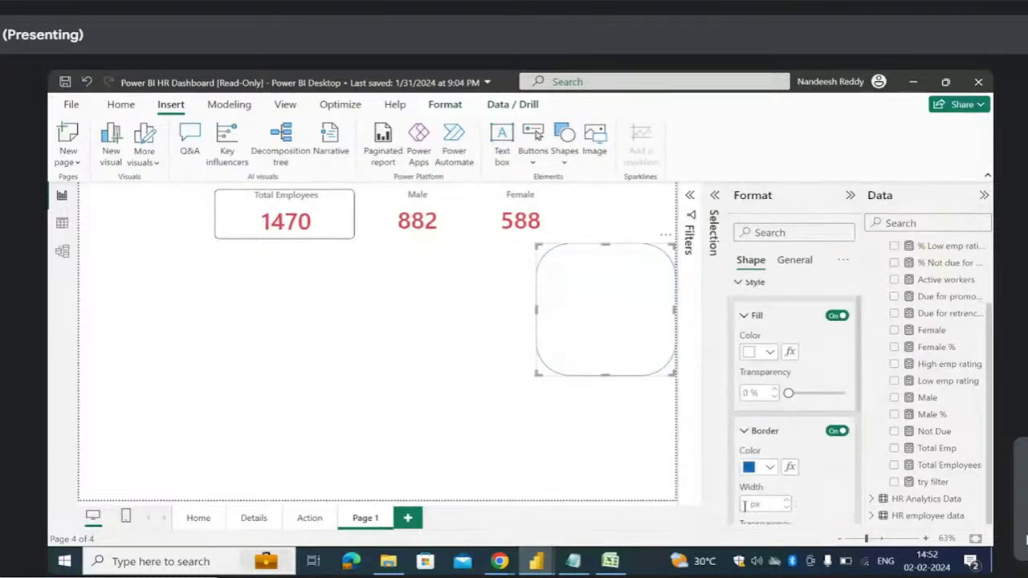
click(772, 371)
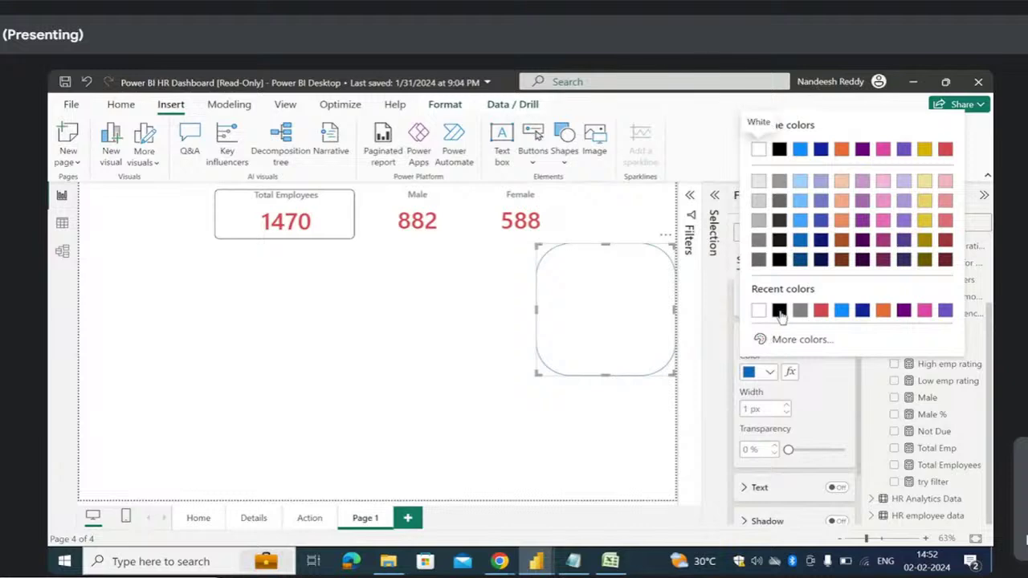
click(779, 313)
scroll(758, 392, up, 2)
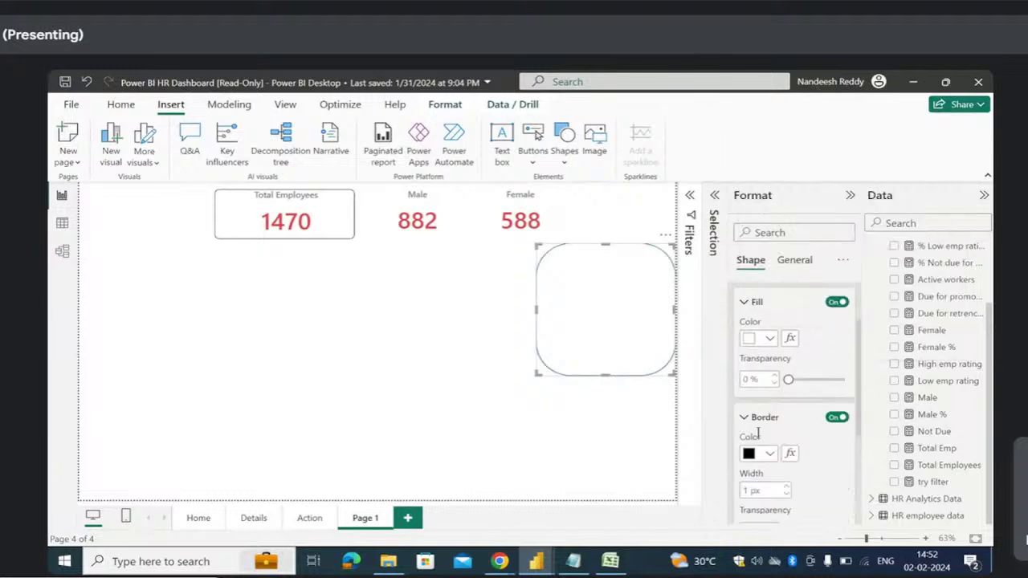
- Reduce the new rectangle's rounded corners to 10%
click(749, 300)
scroll(774, 423, up, 3)
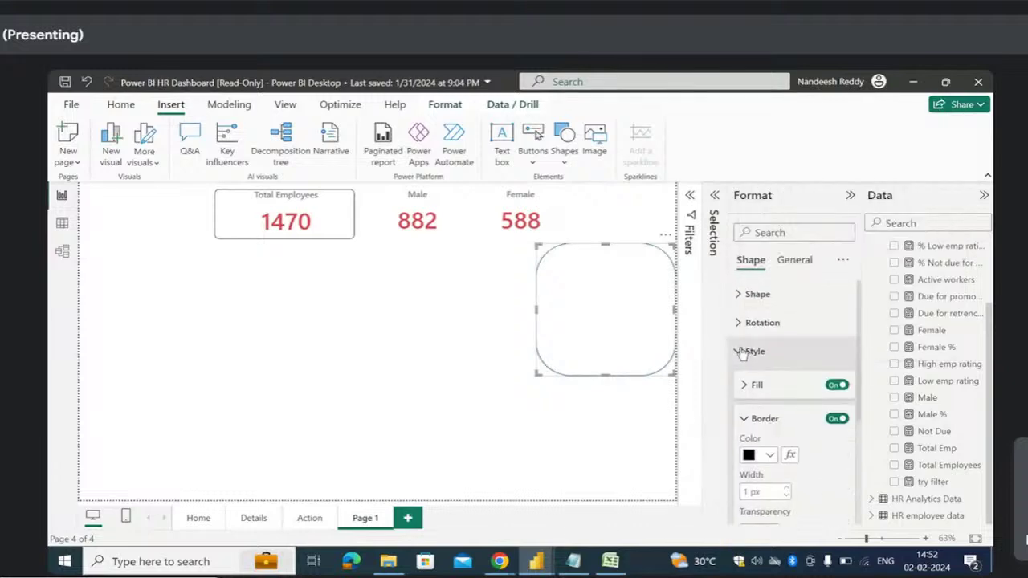
click(739, 350)
click(740, 297)
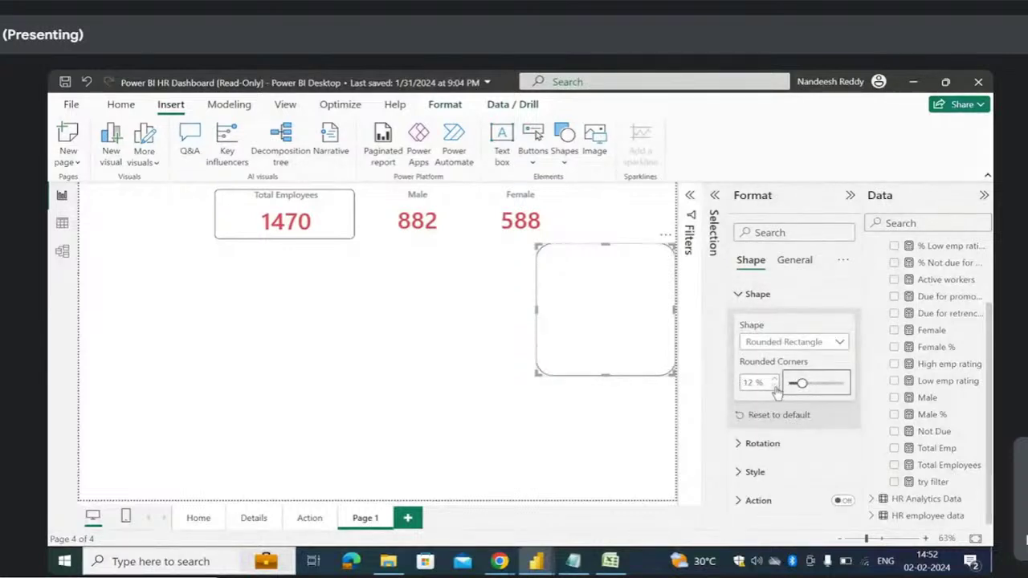
click(775, 387)
click(775, 387)
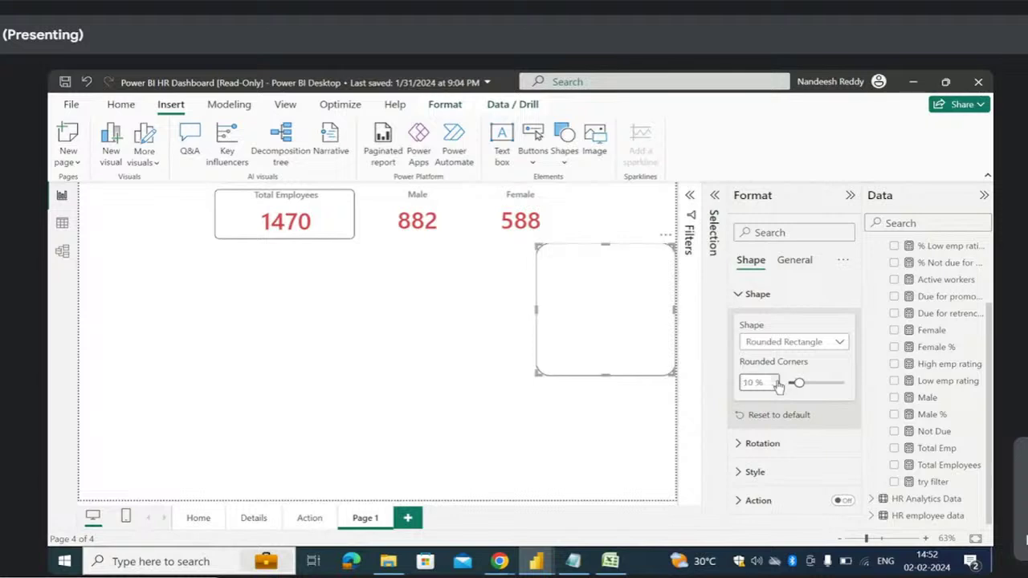
- Resize and position the rounded rectangle so that it frames the Male and Female cards together beside the Total Employees card
drag(606, 372, 454, 240)
drag(520, 214, 569, 215)
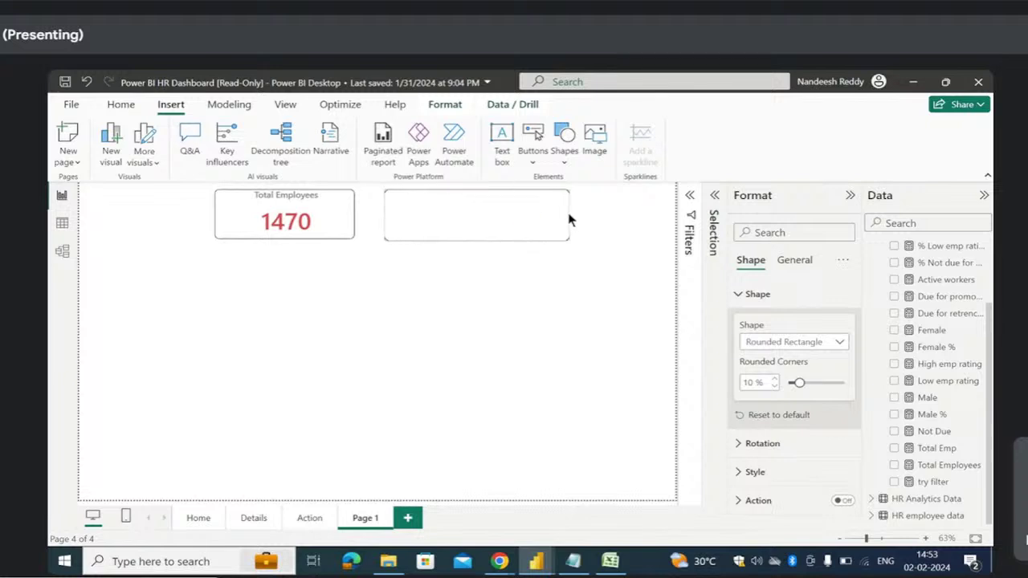
click(582, 275)
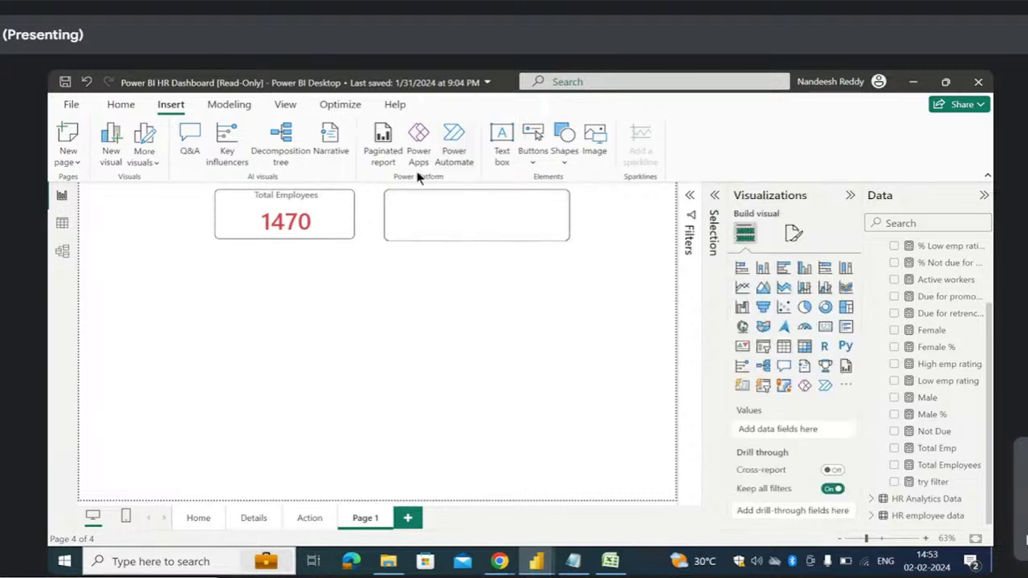
- Send the new rectangle to the back of the layer order and shift the Male card closer to the Female card inside it
click(291, 109)
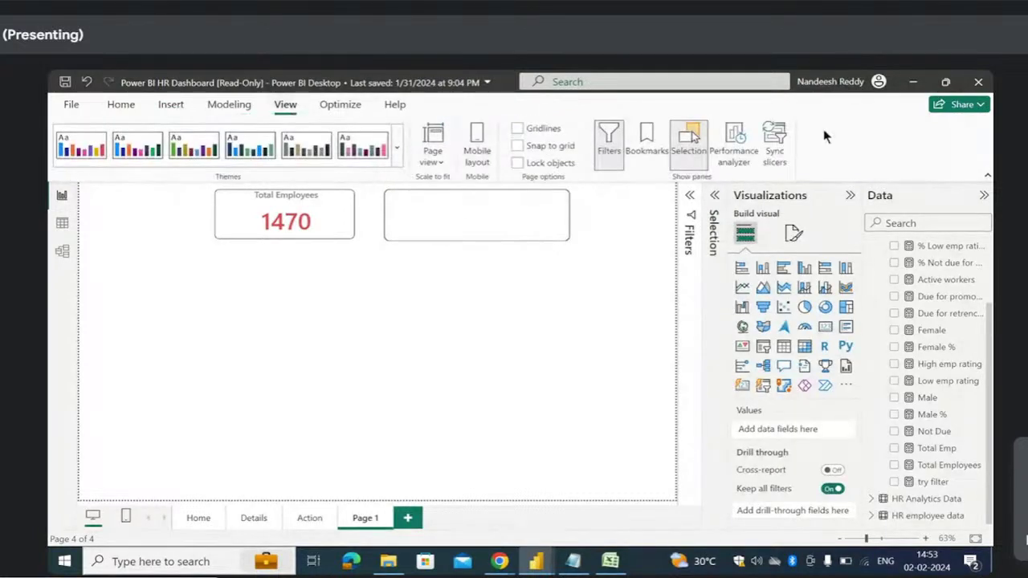
click(689, 153)
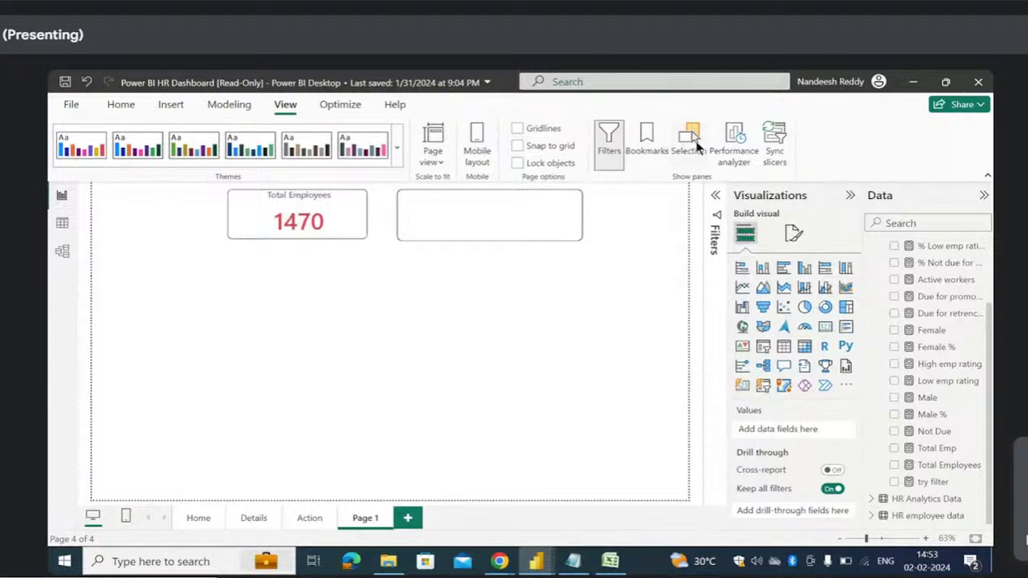
click(689, 144)
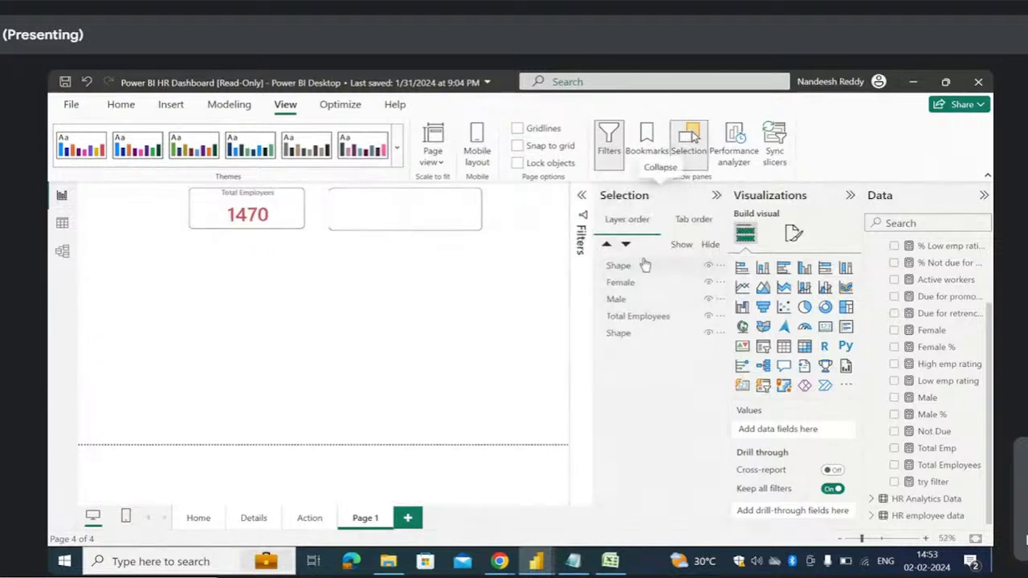
drag(644, 265, 650, 339)
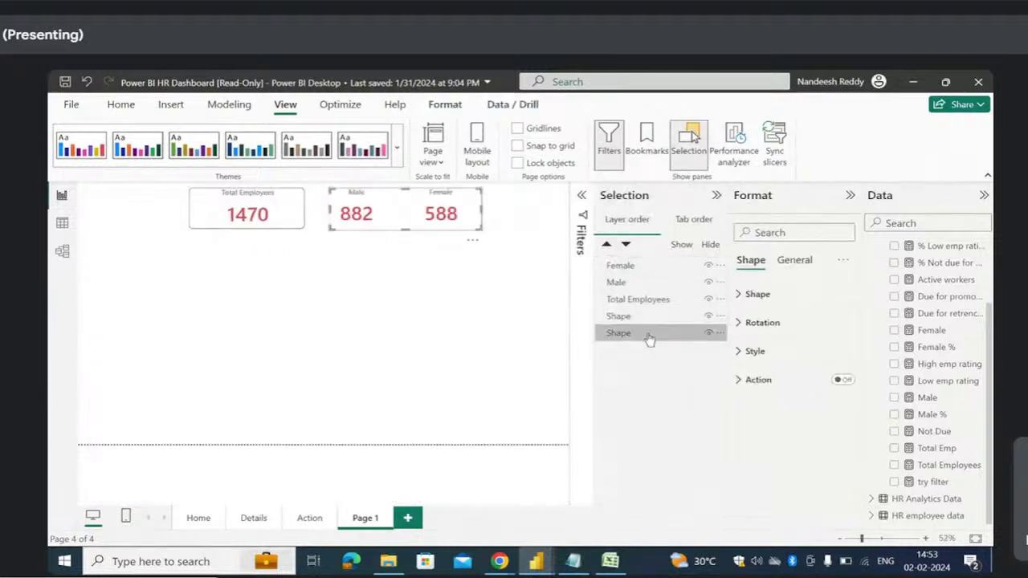
click(494, 311)
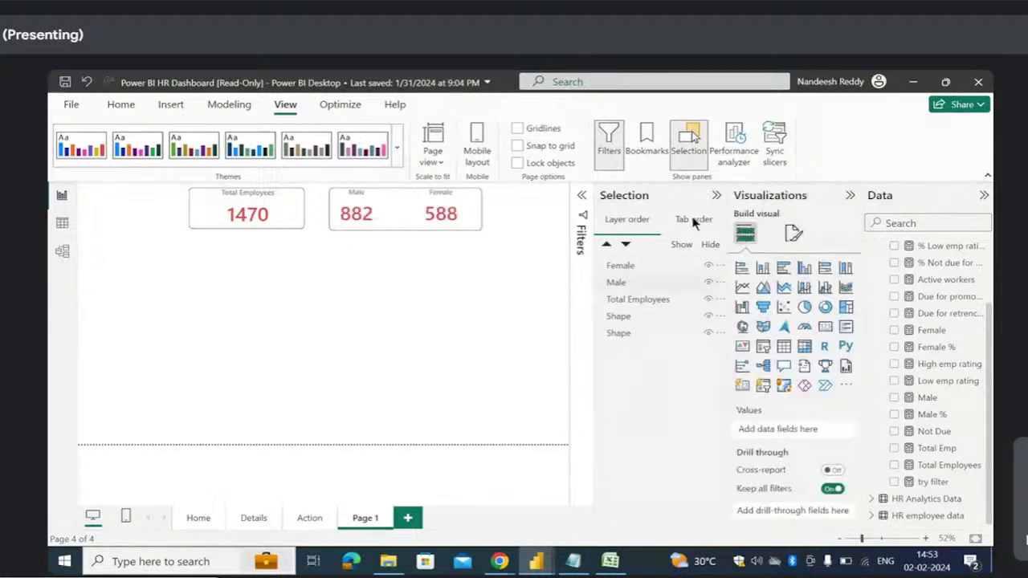
click(716, 195)
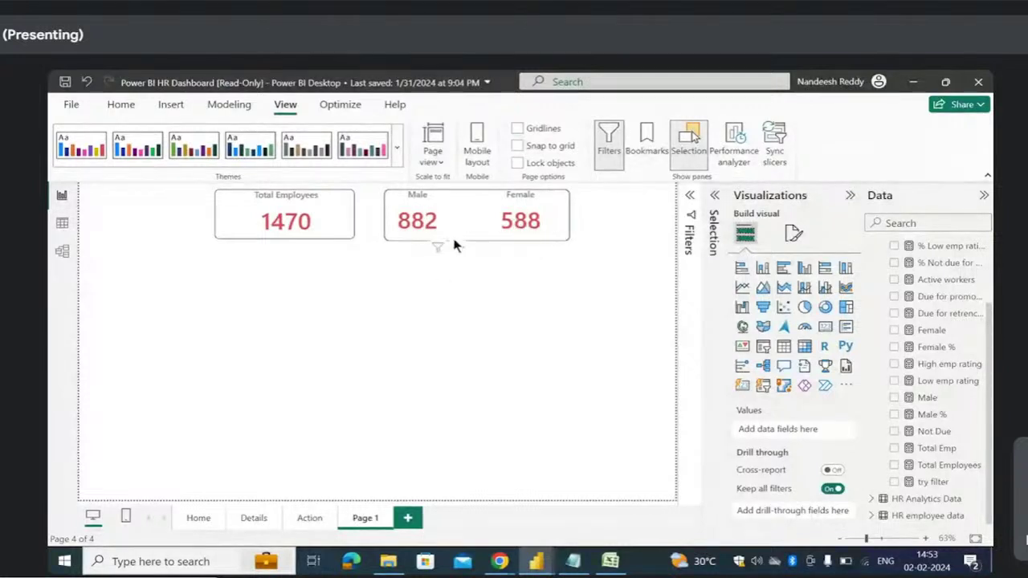
drag(424, 223, 453, 225)
click(530, 284)
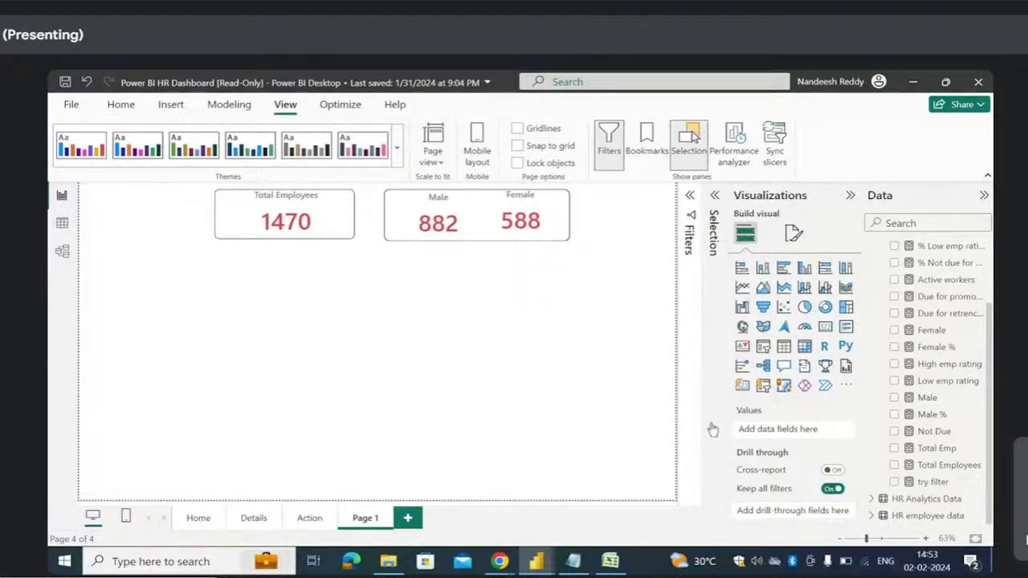
- Examine the Male % measure's DIVIDE formula, including its Male and Total Emp arguments
click(927, 415)
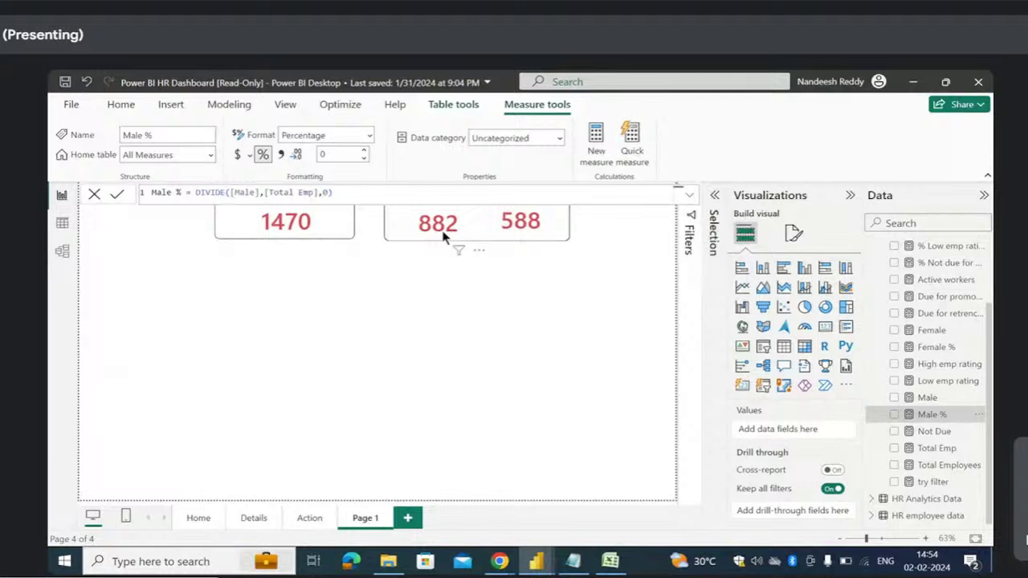
drag(232, 193, 259, 192)
drag(264, 193, 315, 192)
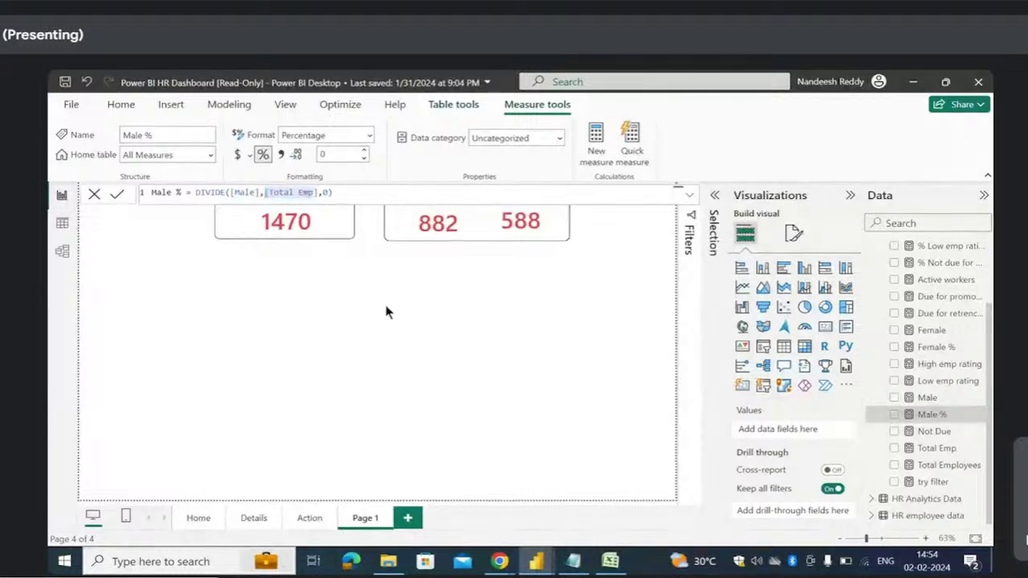
click(458, 344)
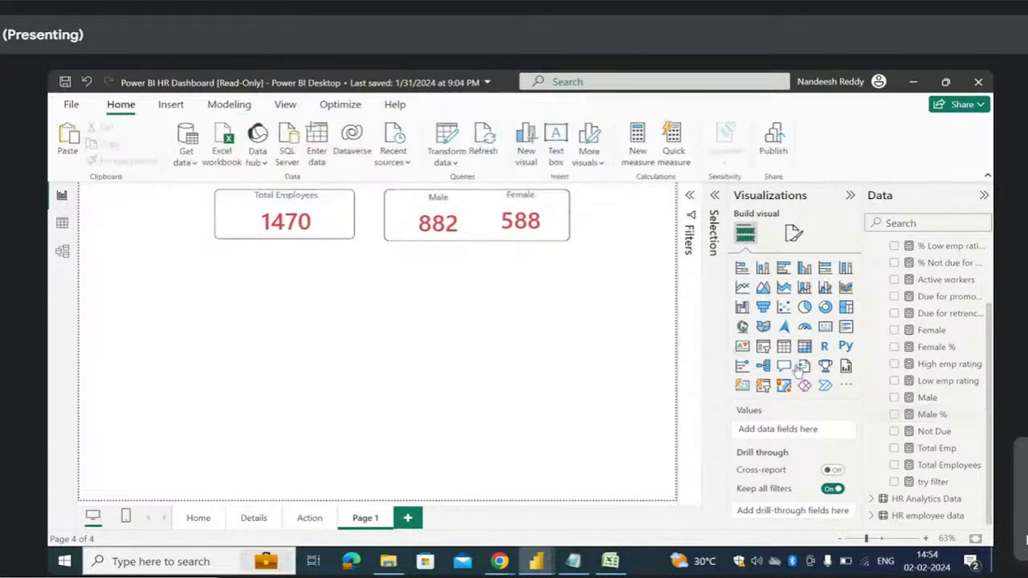
- Add a card visual showing the Male % measure and shorten its height
click(895, 415)
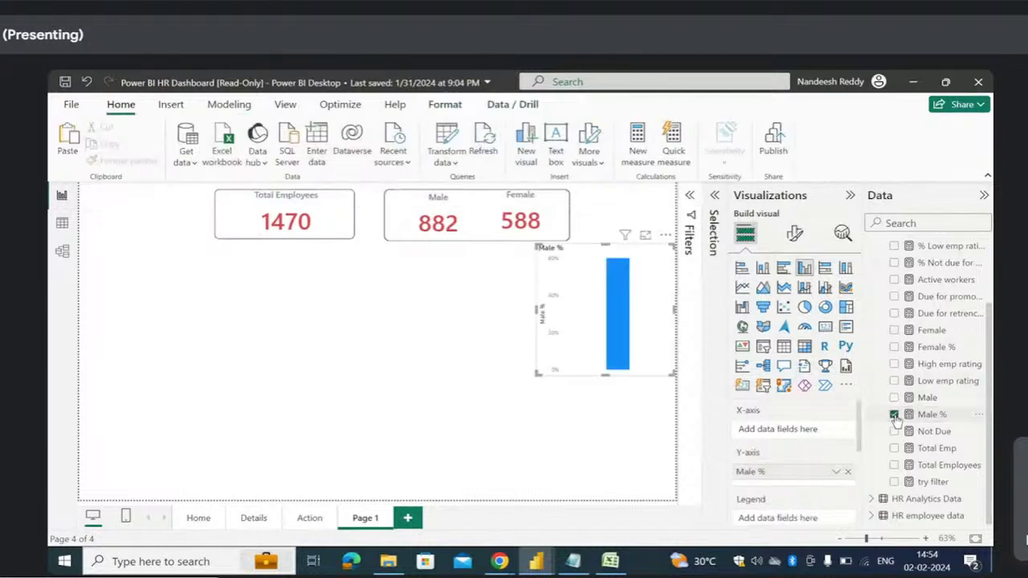
click(824, 327)
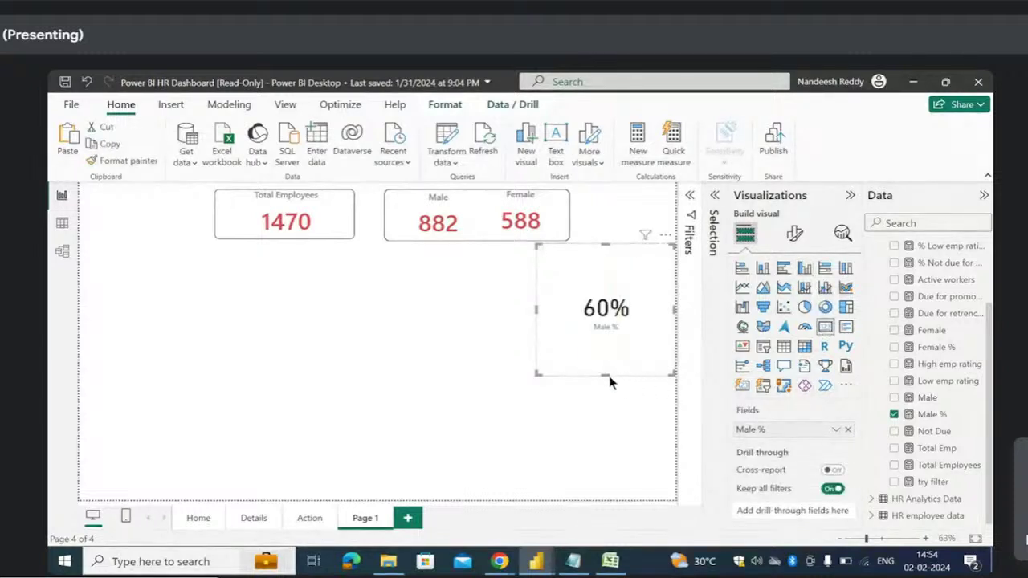
drag(602, 374, 606, 305)
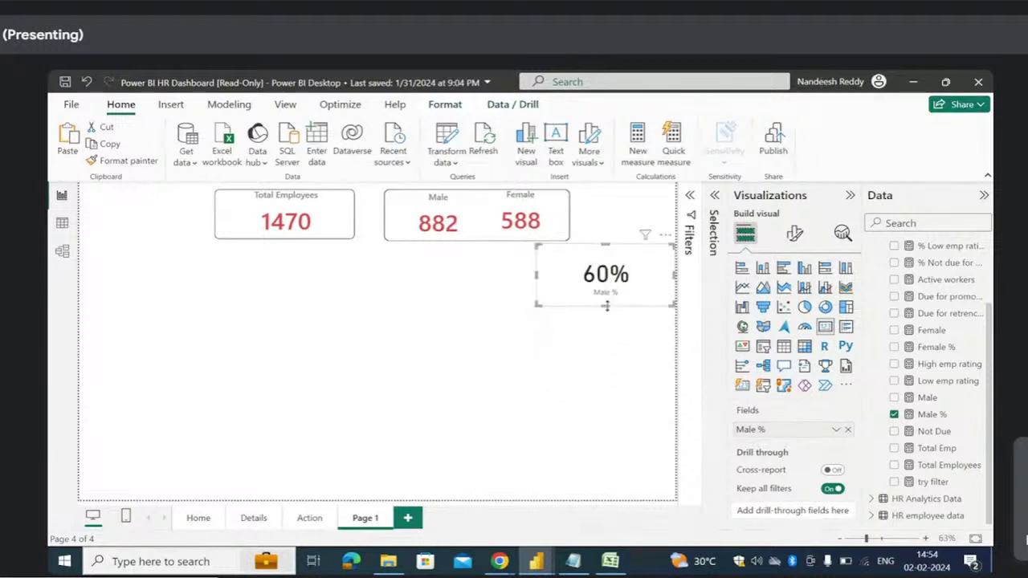
- Turn off the Male % card's category label and set its callout value font size to 15
click(794, 232)
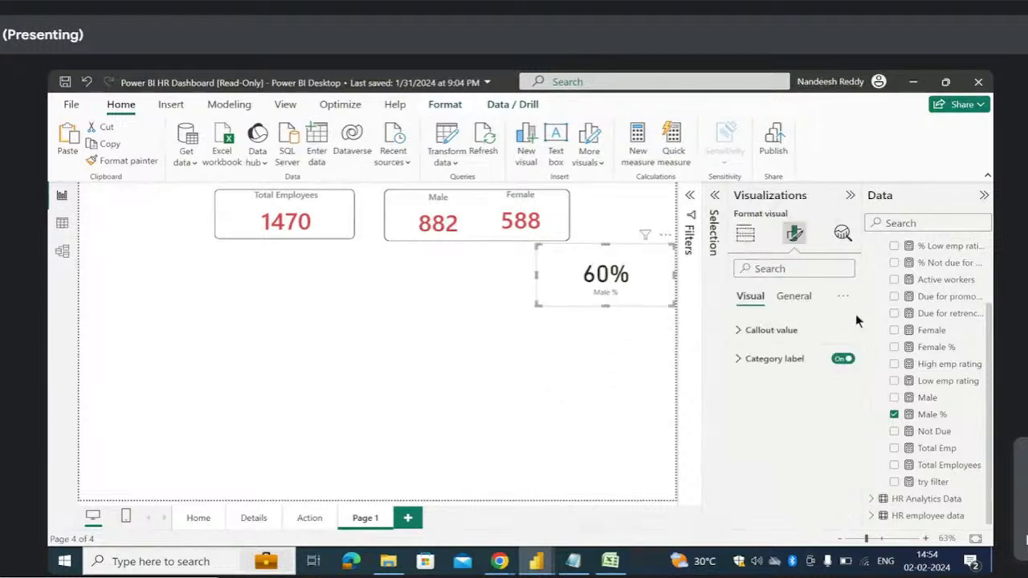
click(842, 361)
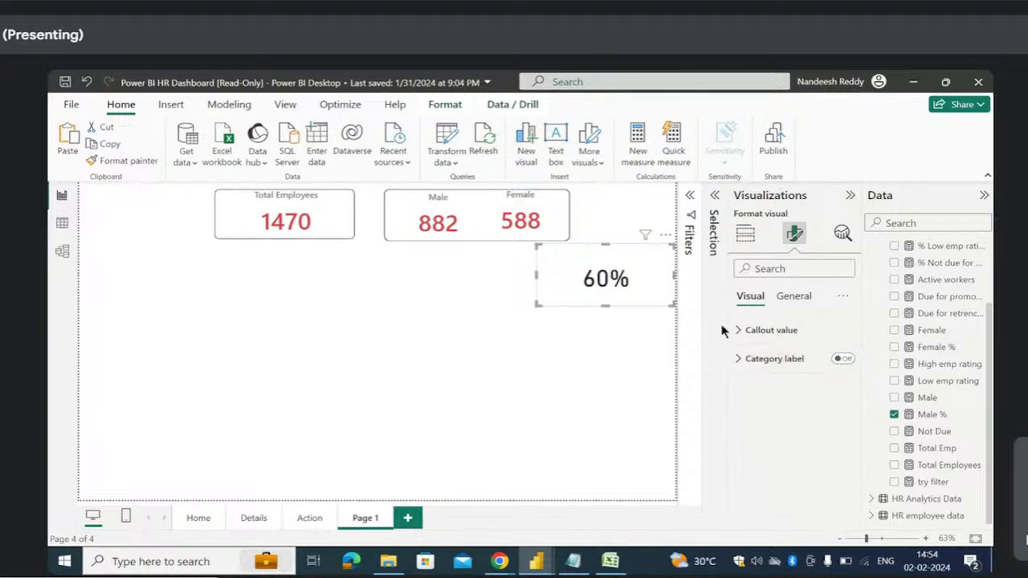
click(759, 332)
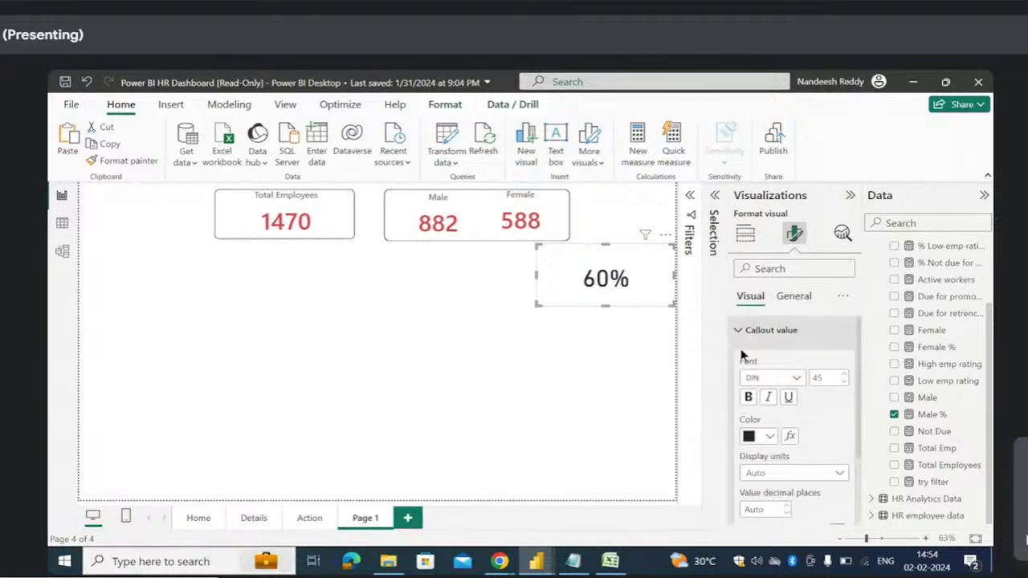
double_click(826, 379)
text(1)
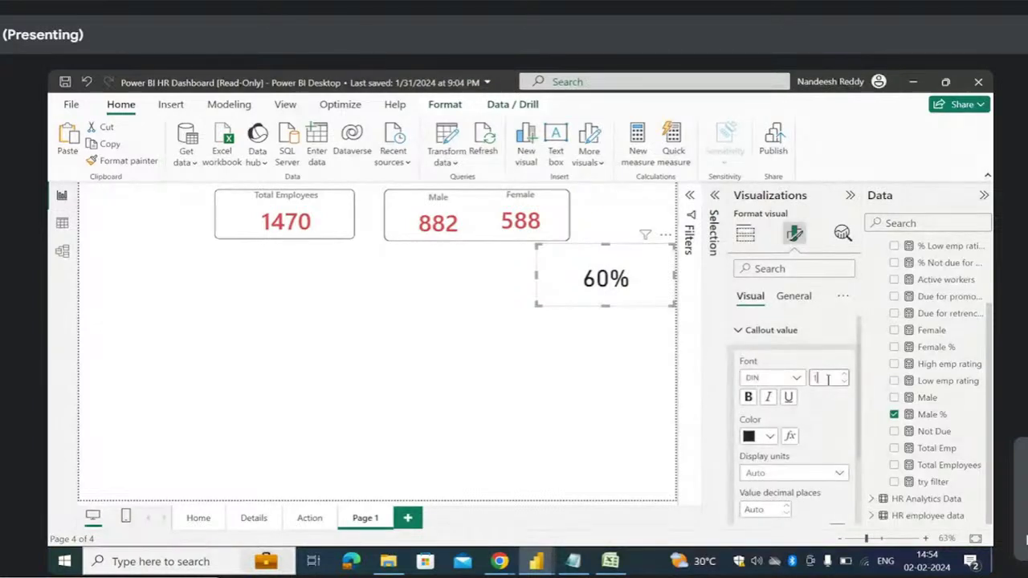
text(5)
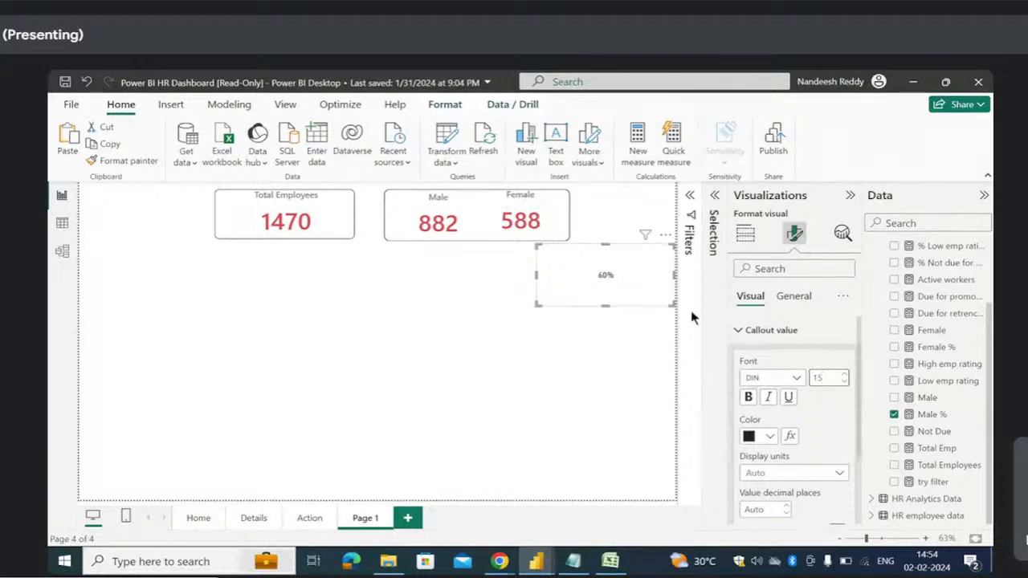
- Shrink the Male % card and place it beside the Male count inside the rounded frame
drag(669, 303, 409, 187)
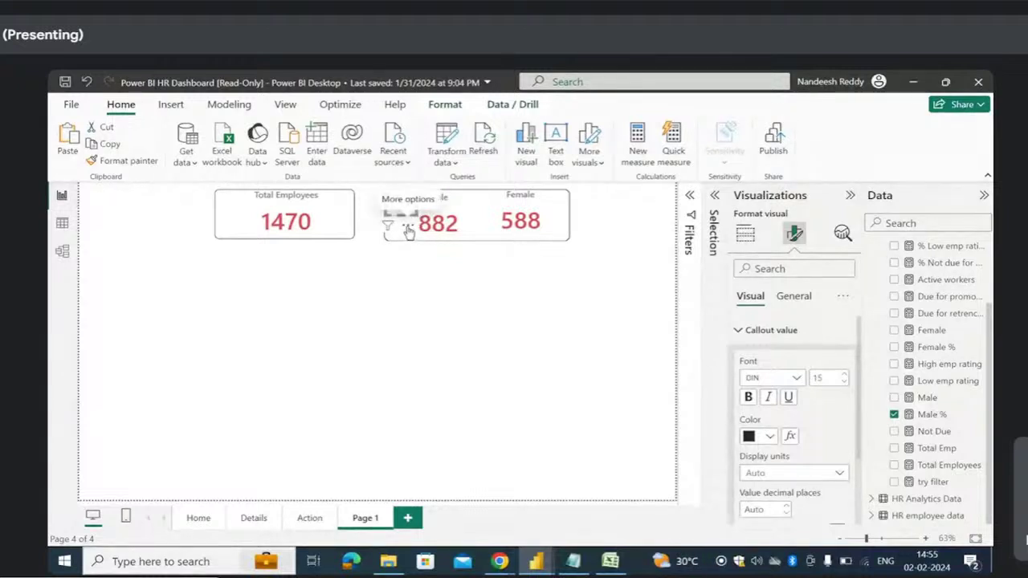
mouse_move(406, 232)
mouse_down()
mouse_move(407, 249)
mouse_move(407, 236)
mouse_up()
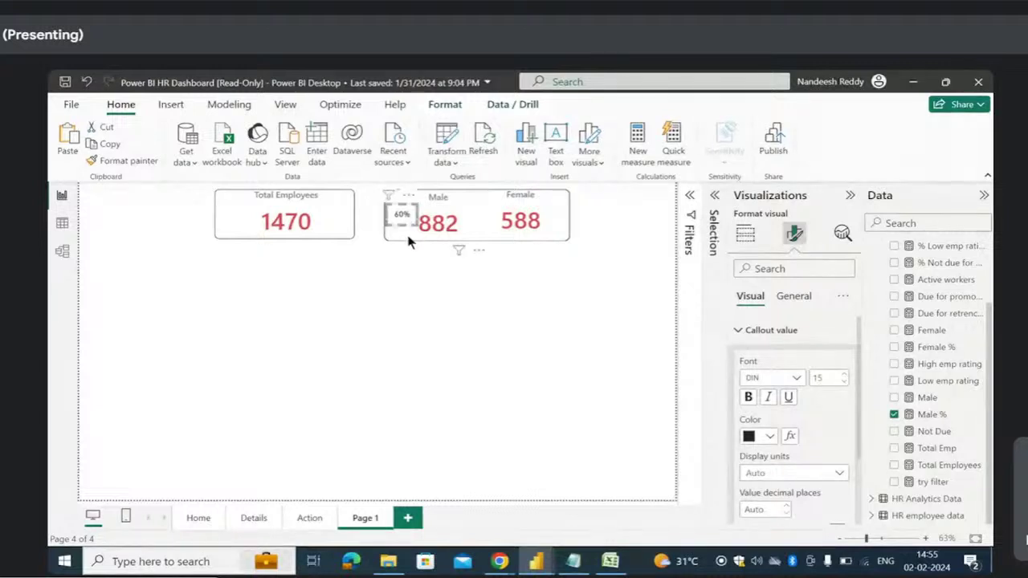
click(426, 275)
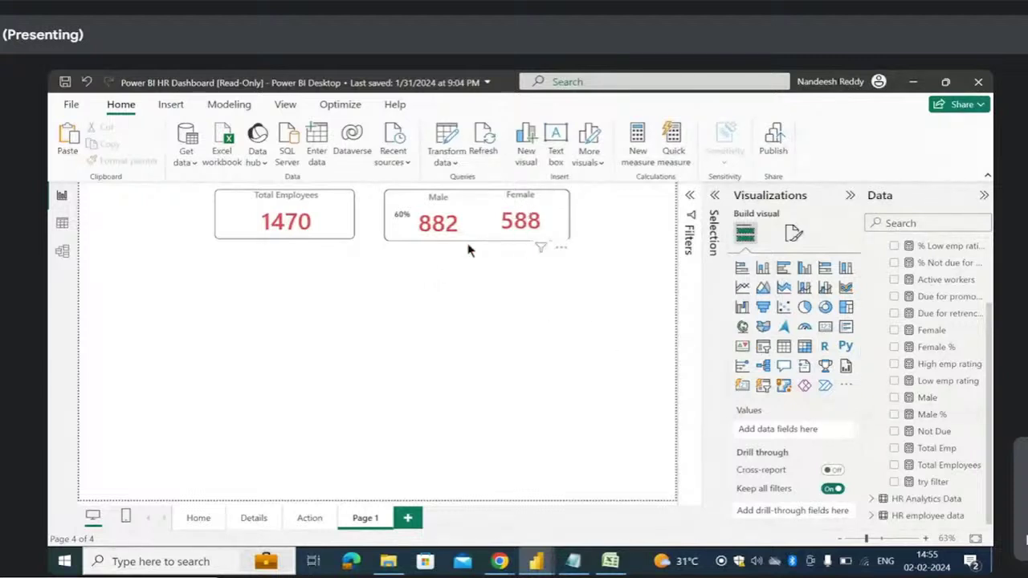
- Add a card visual showing the Female % measure and turn off its category label
click(894, 348)
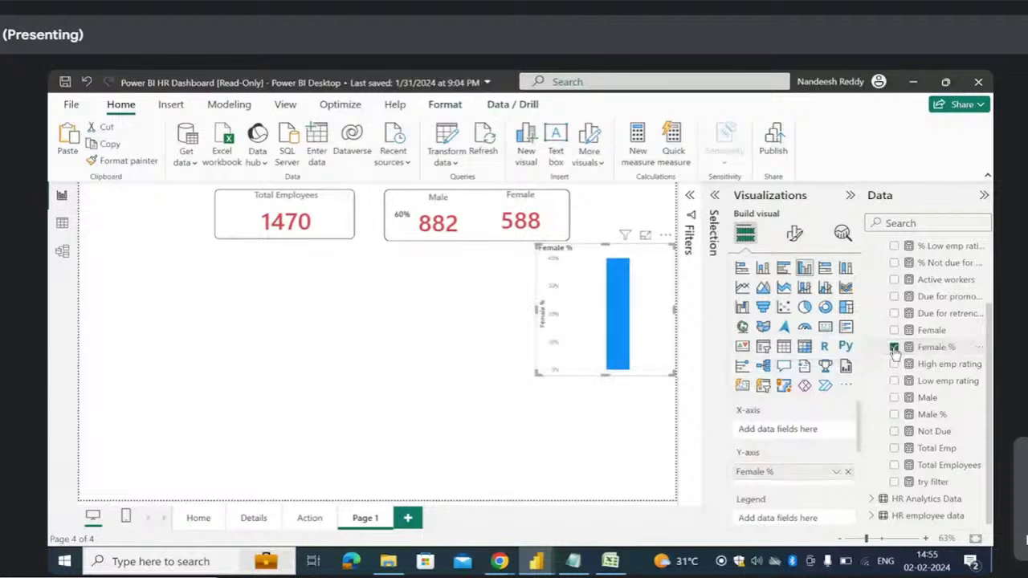
click(824, 326)
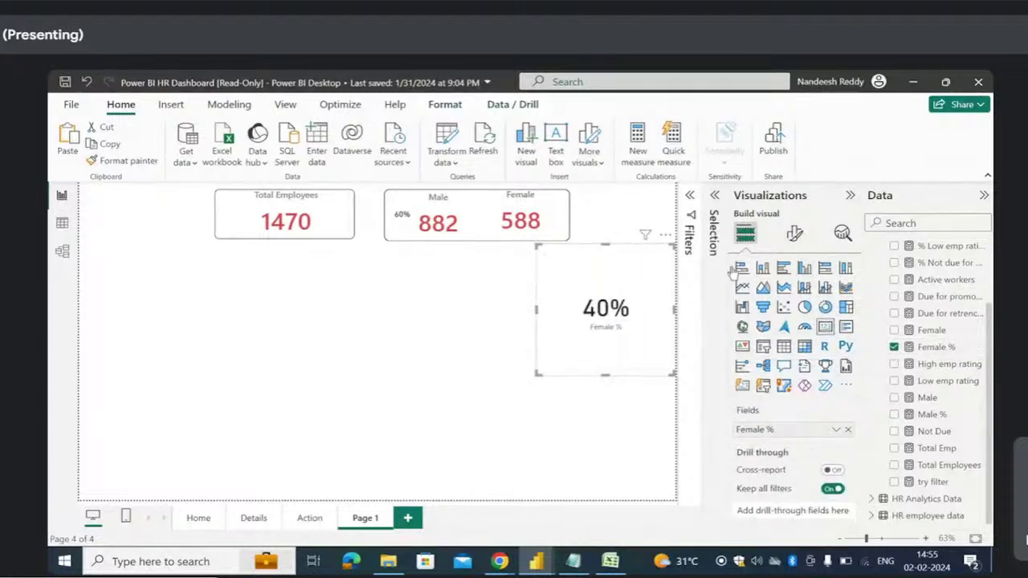
click(797, 234)
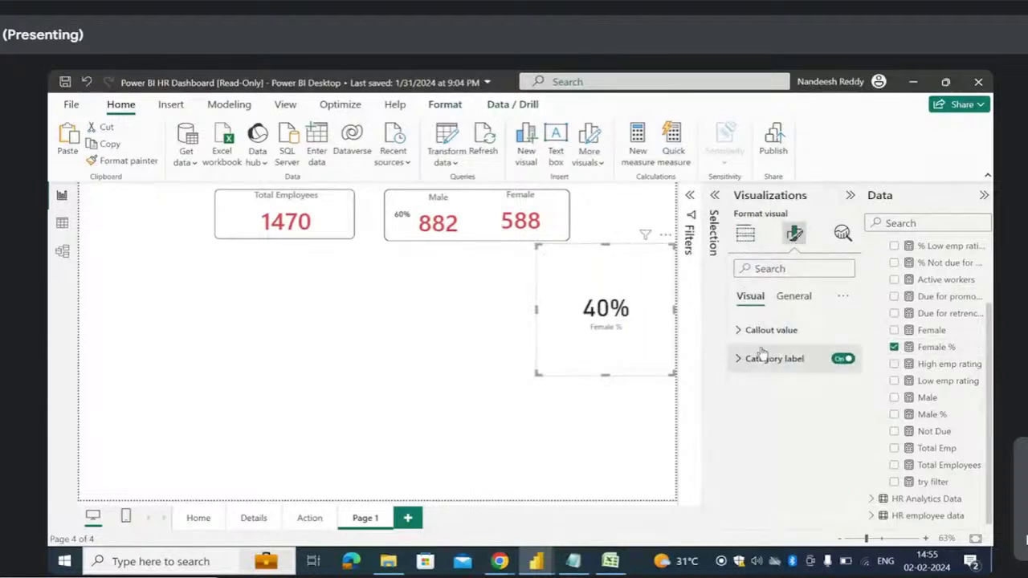
click(842, 359)
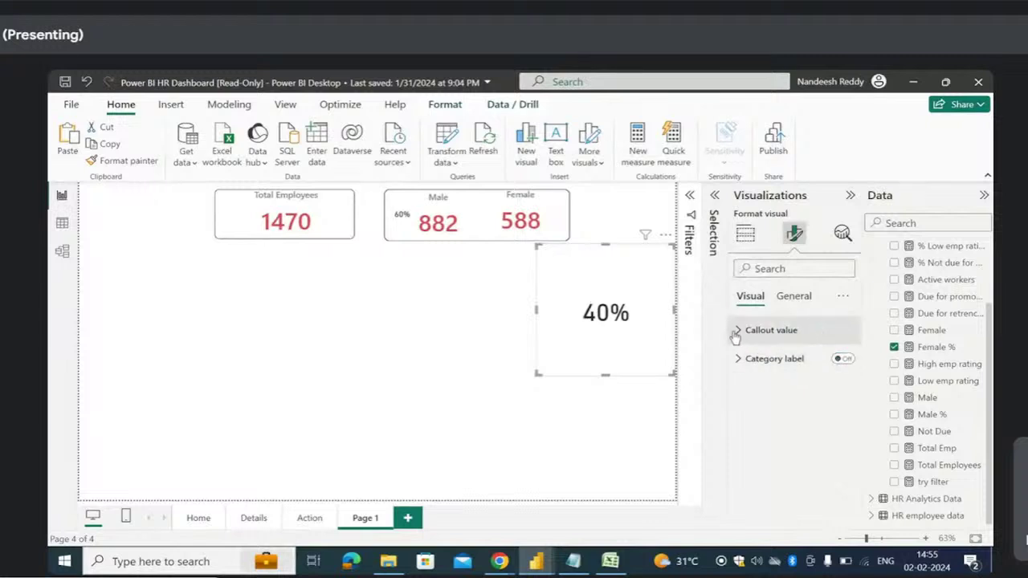
- Set the Female % card's callout value font size to 15
click(736, 331)
click(834, 379)
text(1)
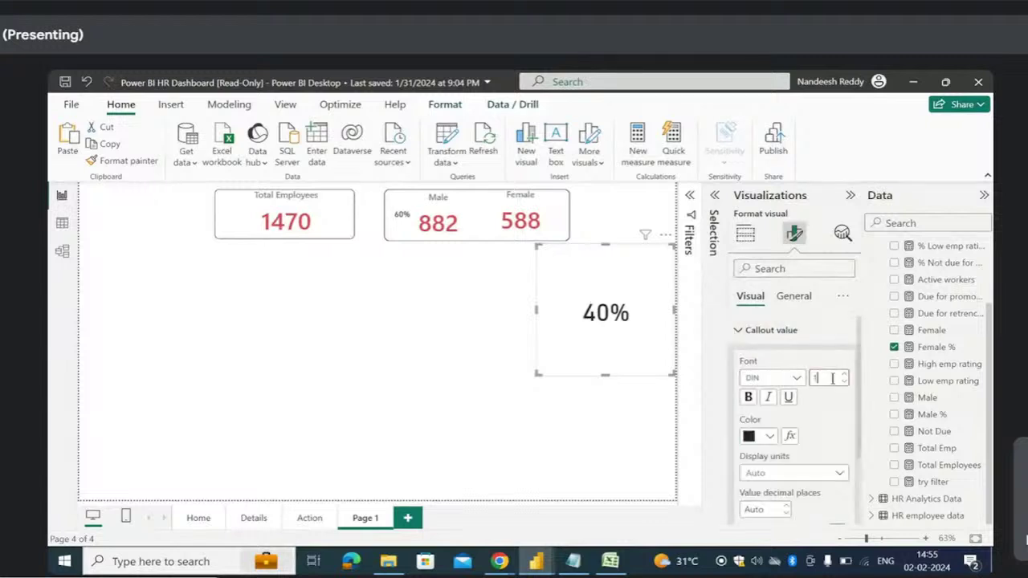
text(5)
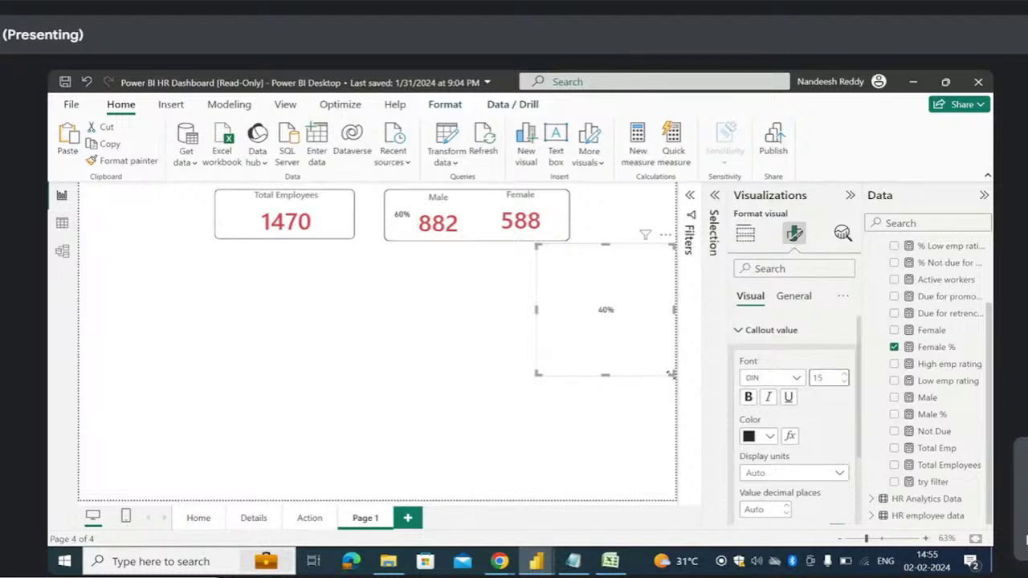
- Shrink the Female % card and place it beside the Female count inside the rounded frame
drag(671, 374, 562, 265)
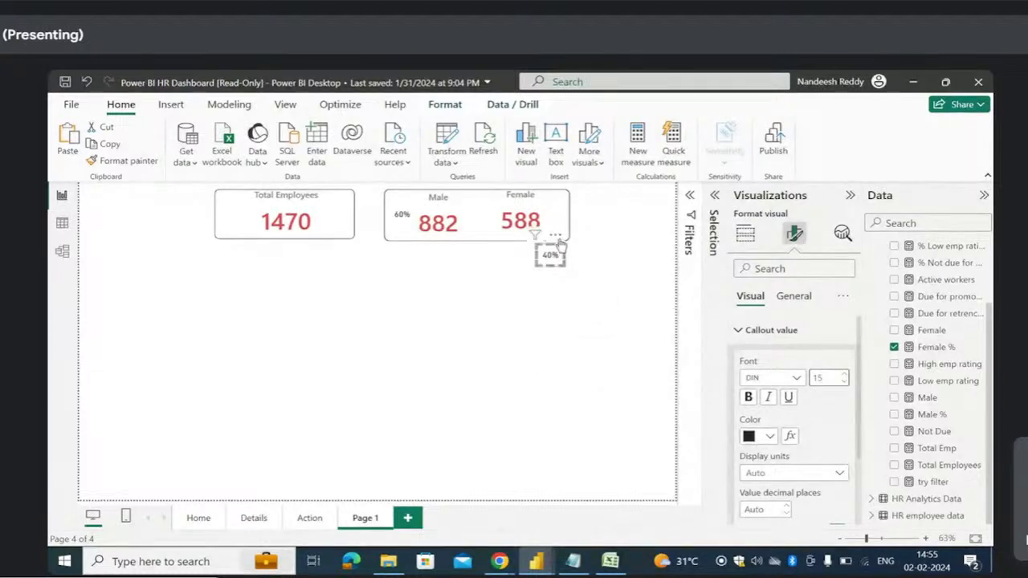
drag(559, 243, 494, 204)
click(534, 298)
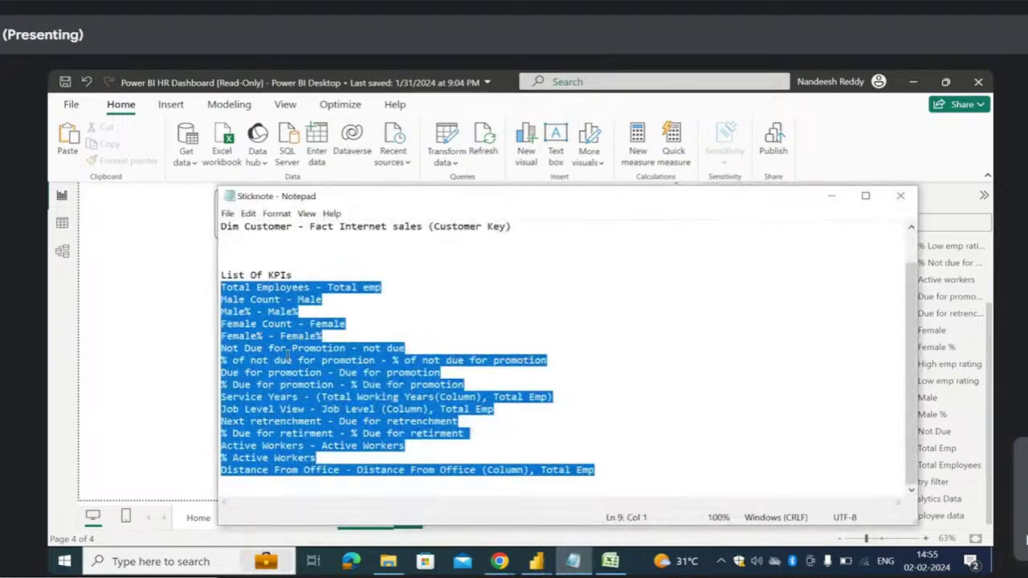
- Examine the KPI list in the Notepad notes and the Male and Female cards with their icons on the report's Home page
click(240, 347)
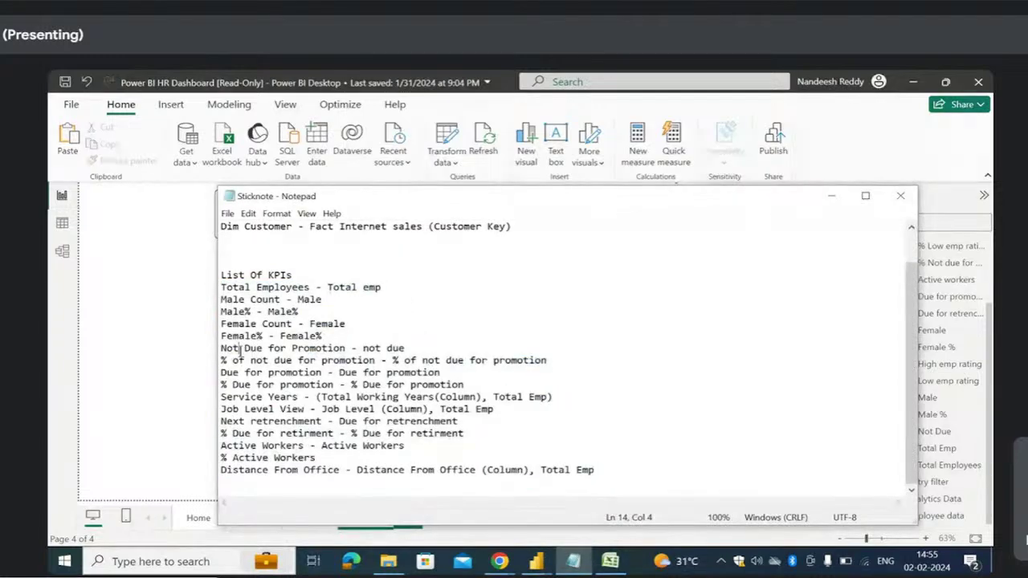
click(567, 565)
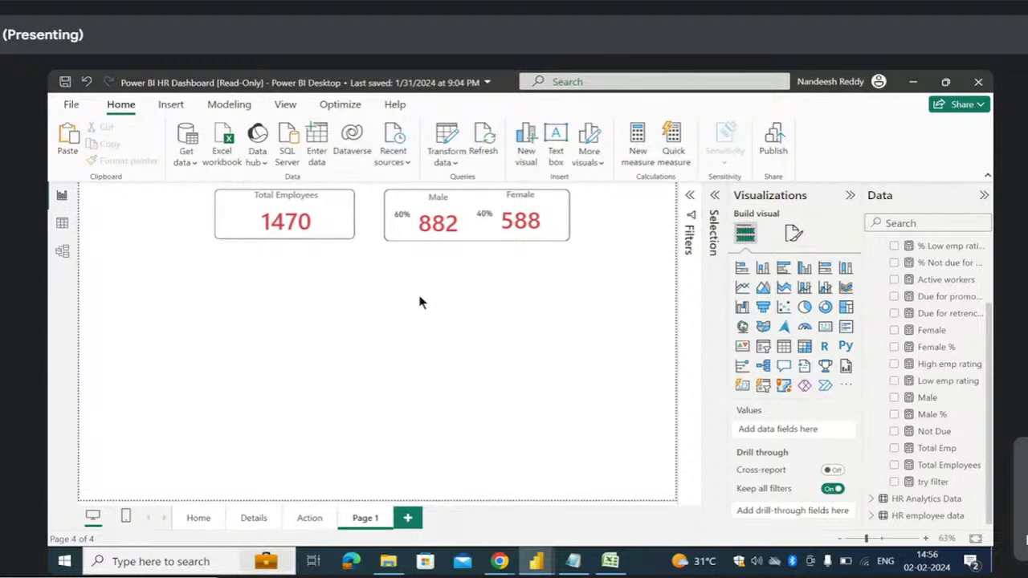
click(198, 518)
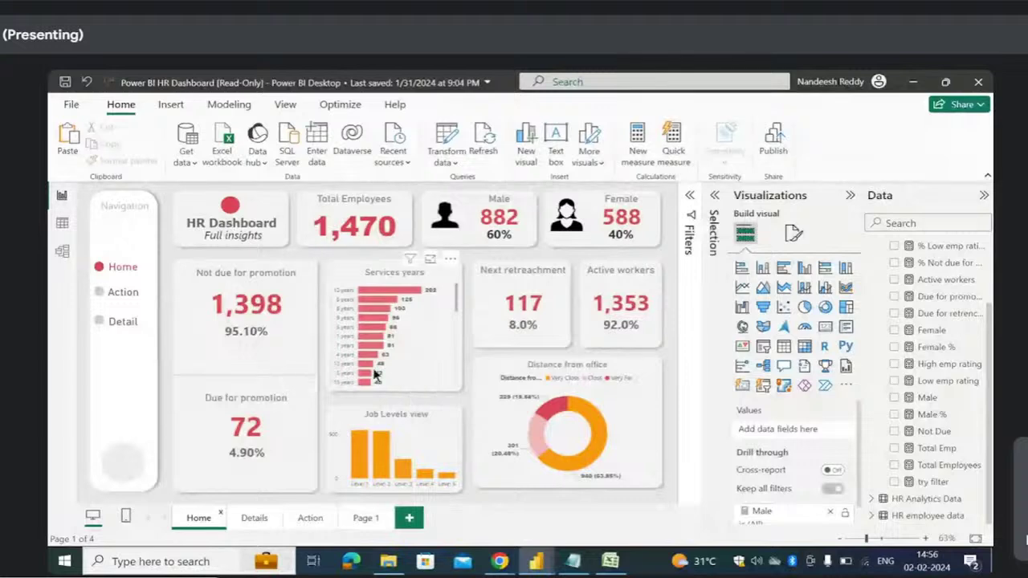
click(444, 216)
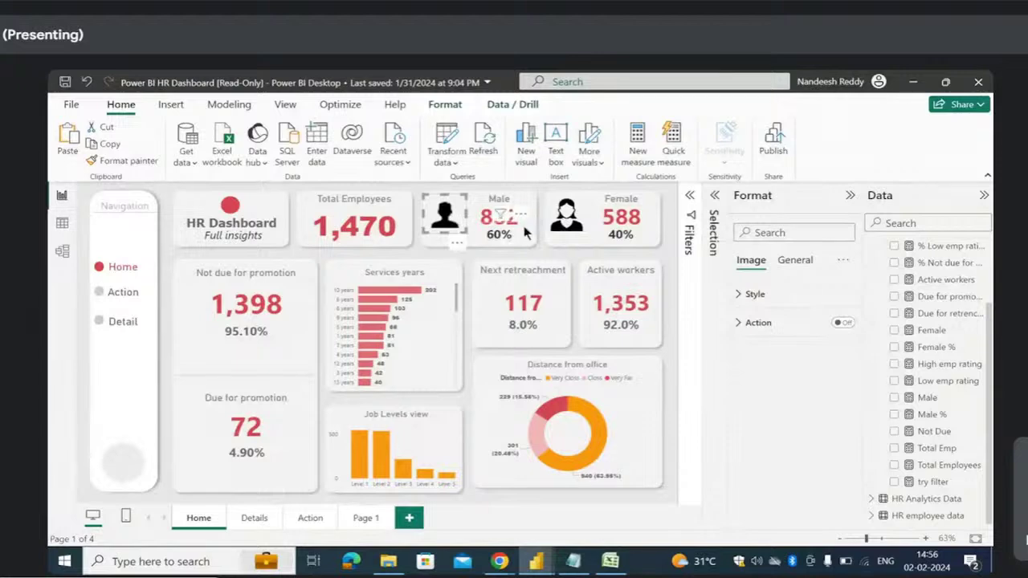
click(472, 270)
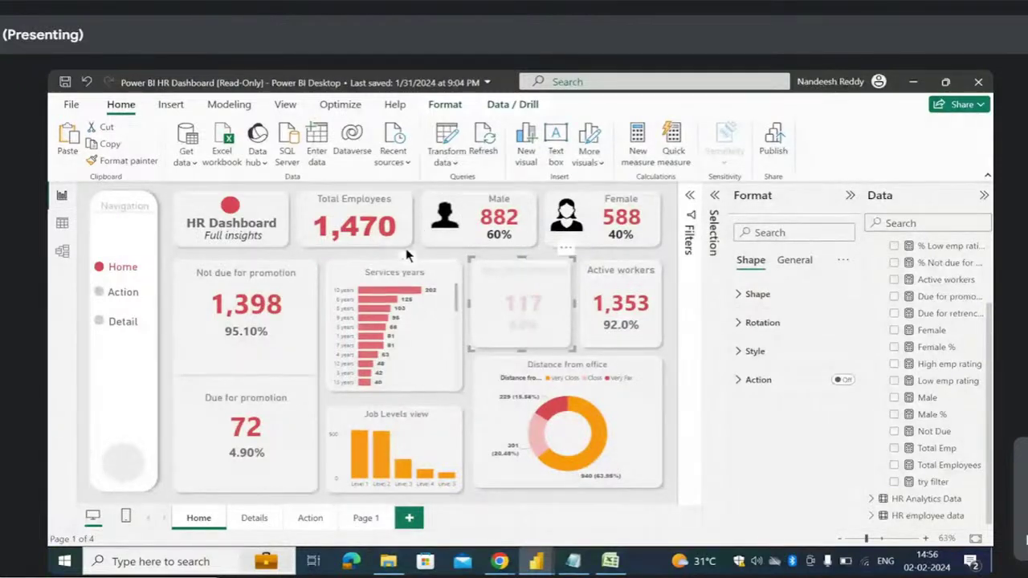
click(674, 271)
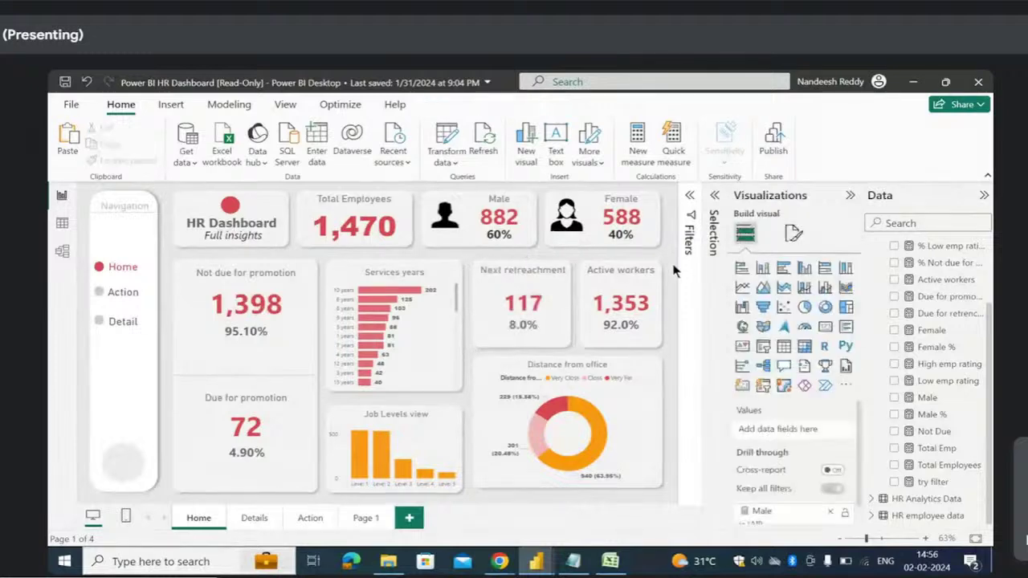
click(165, 106)
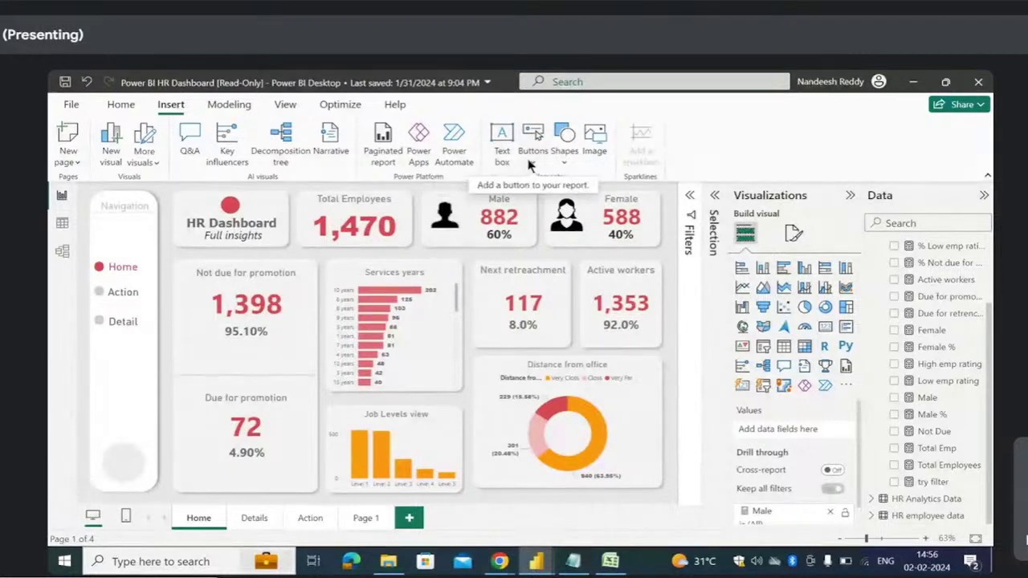
click(601, 146)
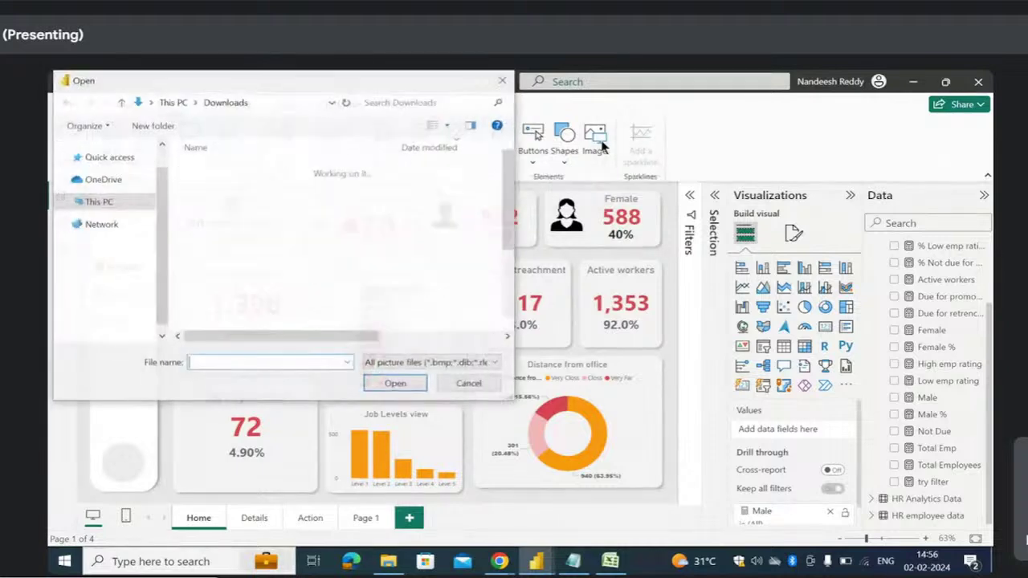
scroll(337, 289, down, 2)
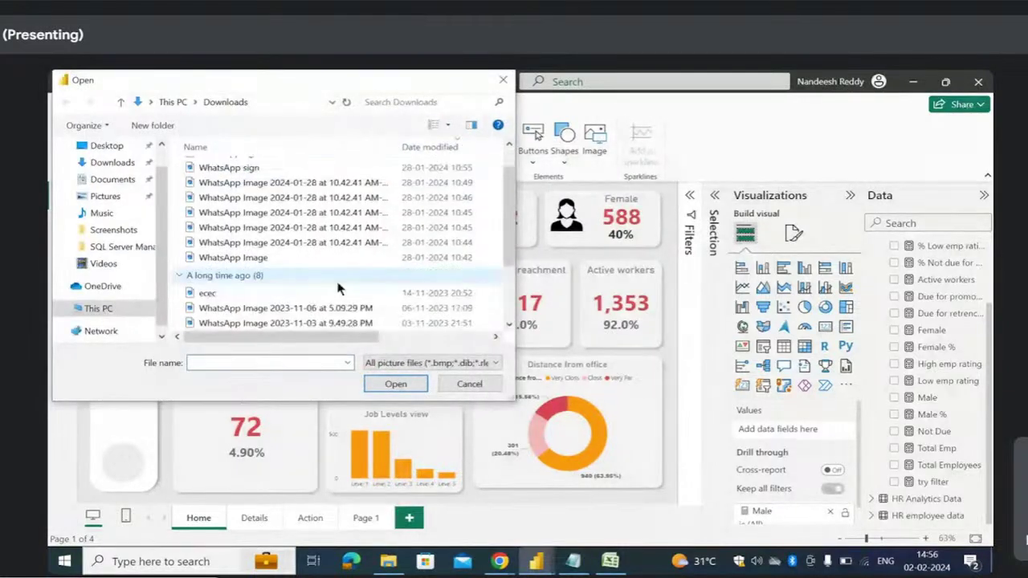
scroll(337, 289, up, 1)
scroll(337, 288, up, 1)
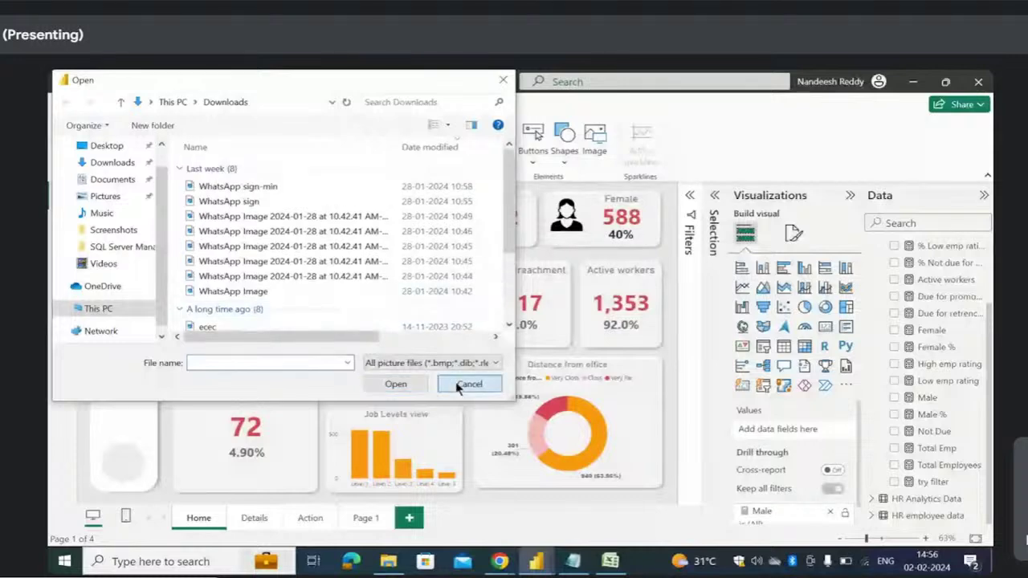
click(467, 383)
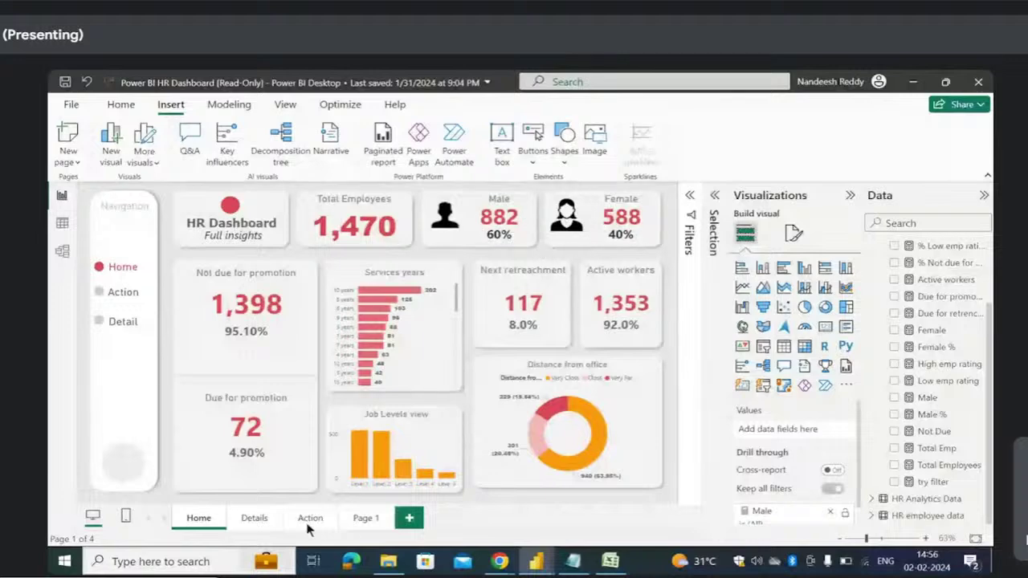
- Compare Page 1 with the Home page's Services years chart and check the Service Years entry in the Notepad KPI list
click(364, 517)
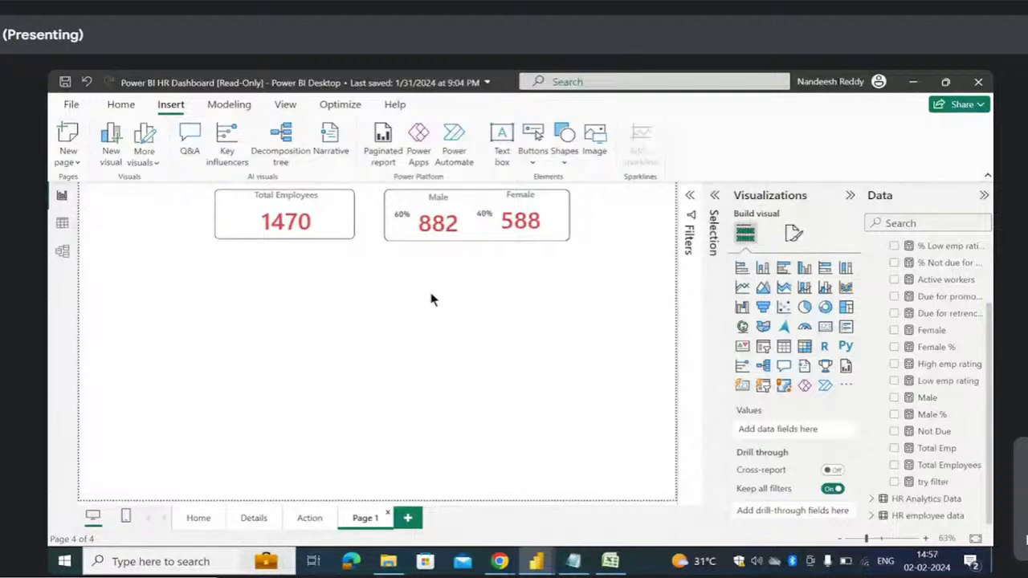
click(192, 518)
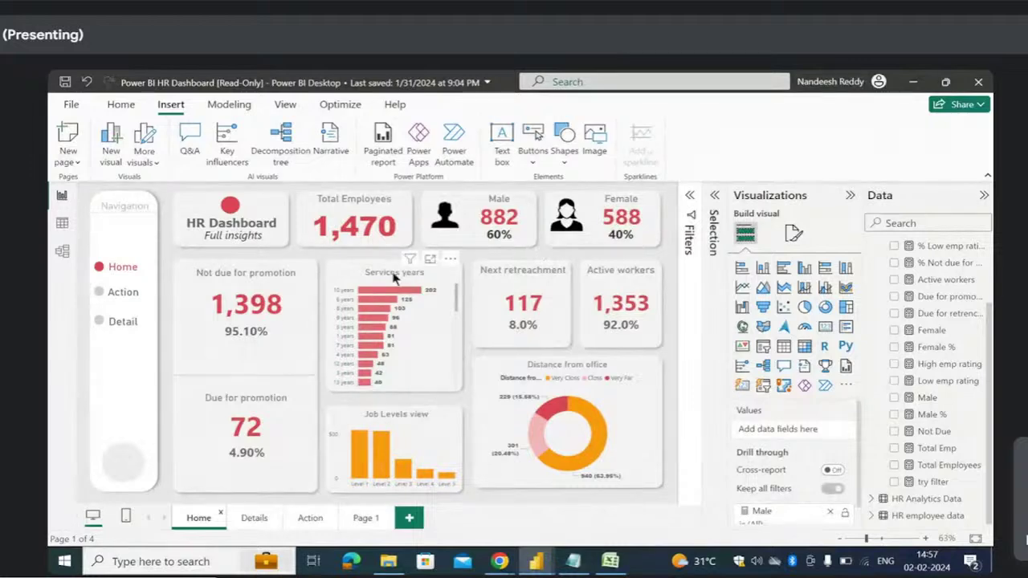
click(365, 518)
click(573, 561)
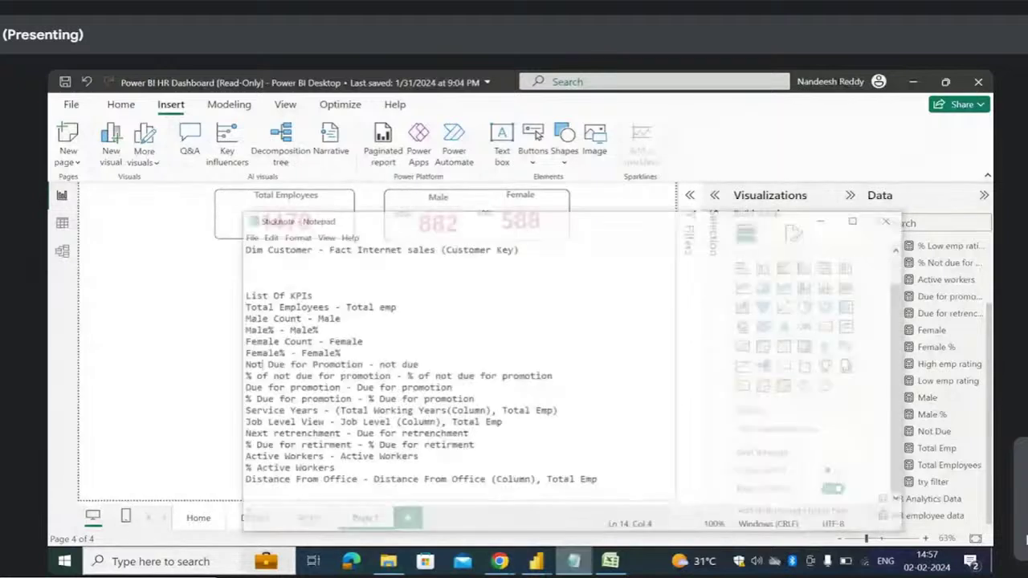
drag(222, 396, 299, 397)
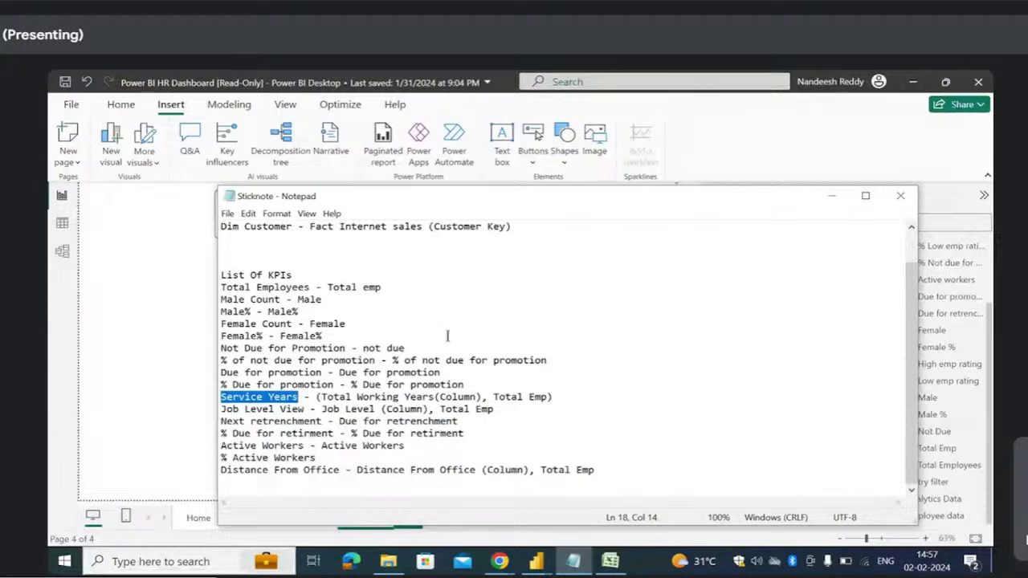
click(829, 198)
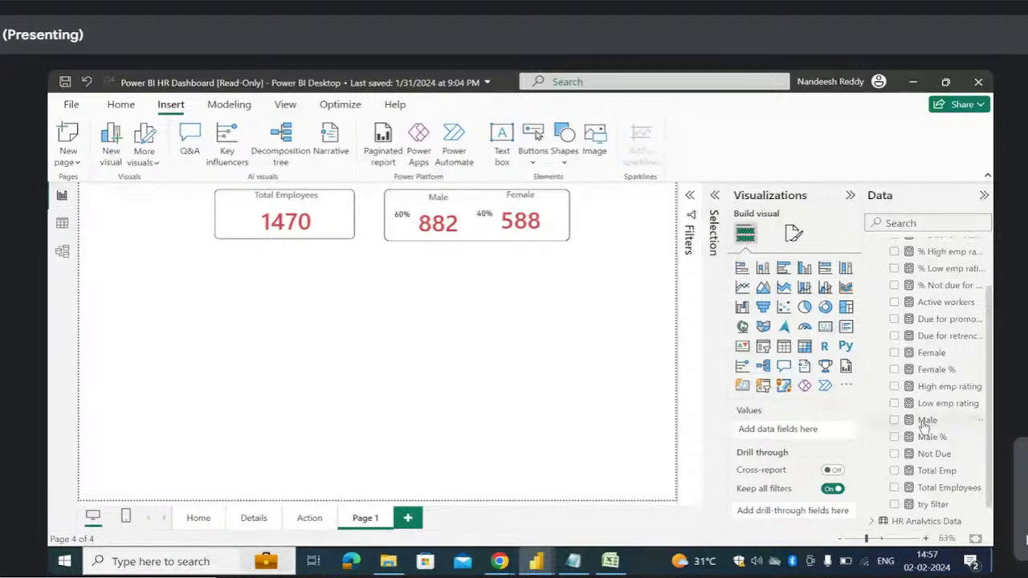
- Search the HR Analytics Data fields for a service years column, trying the terms "serv", "se" and "s"
scroll(892, 440, down, 5)
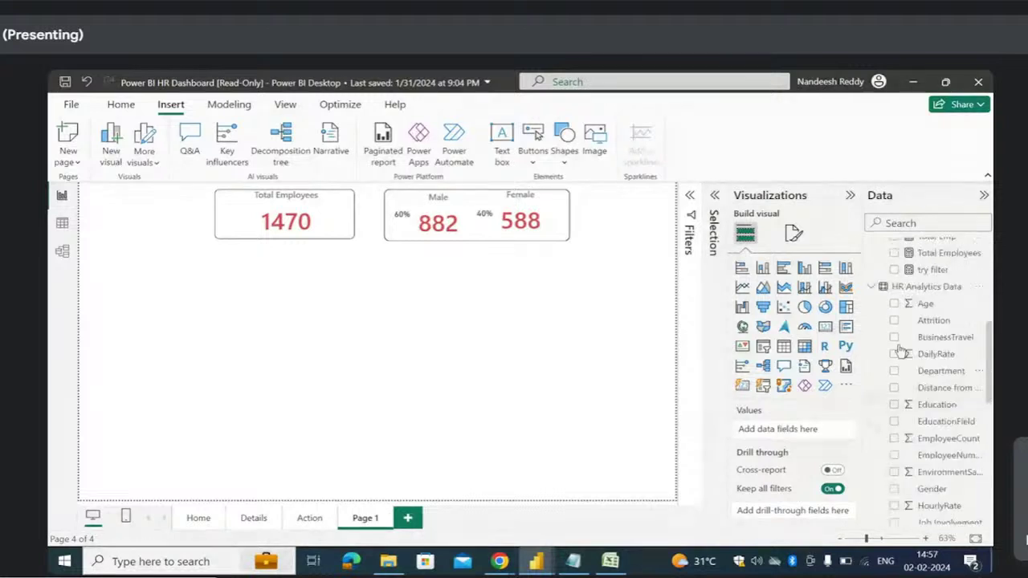
scroll(895, 437, down, 5)
scroll(895, 438, down, 4)
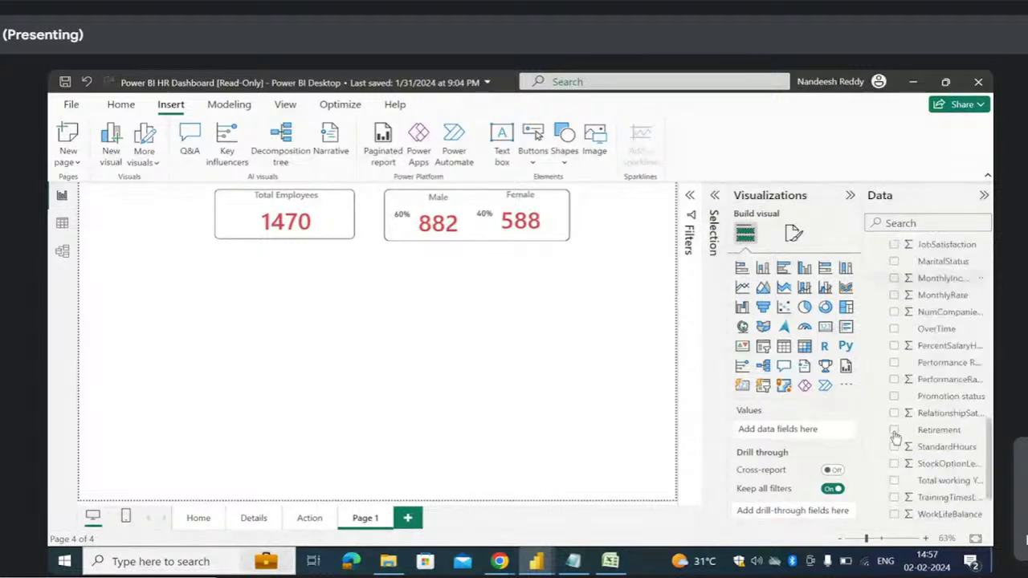
click(910, 225)
text(serv)
key(BackSpace)
key(BackSpace)
key(BackSpace)
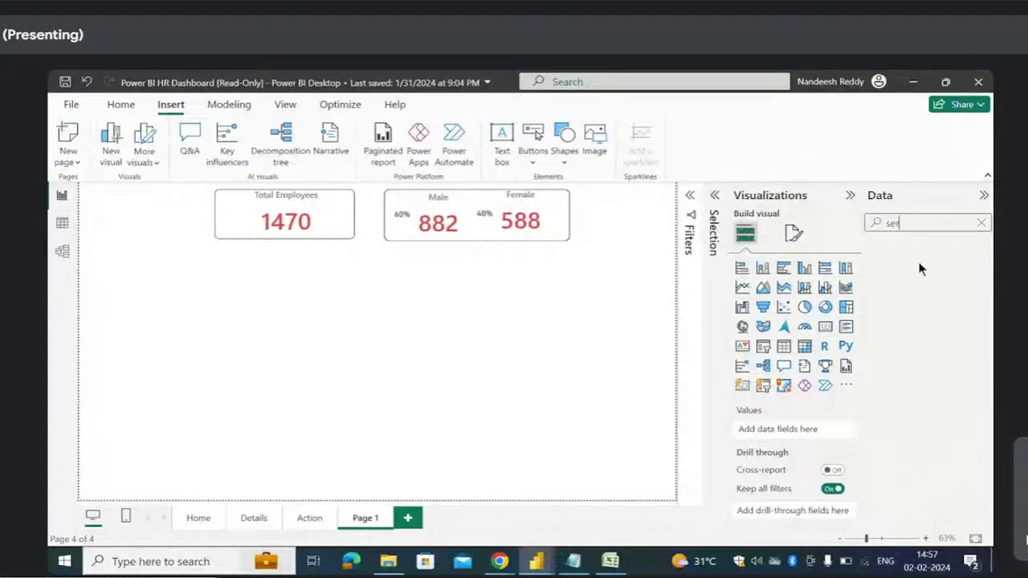
key(BackSpace)
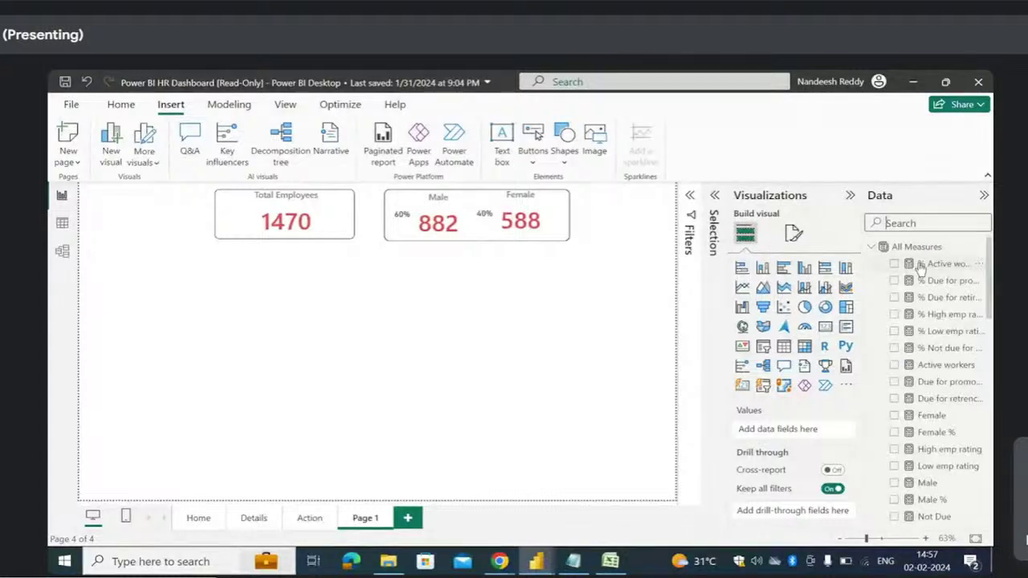
text(se)
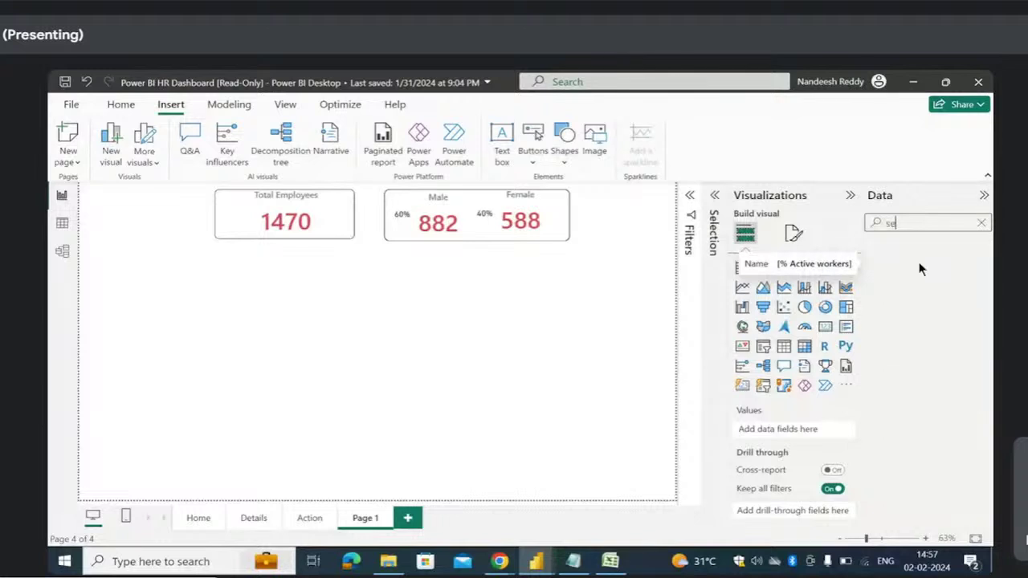
key(BackSpace)
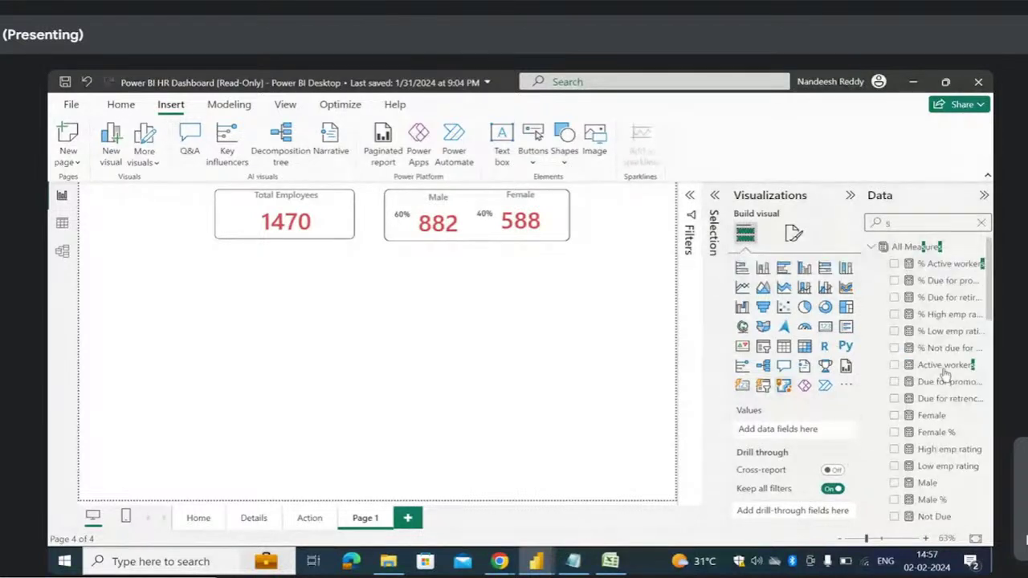
scroll(921, 455, down, 5)
scroll(921, 454, down, 5)
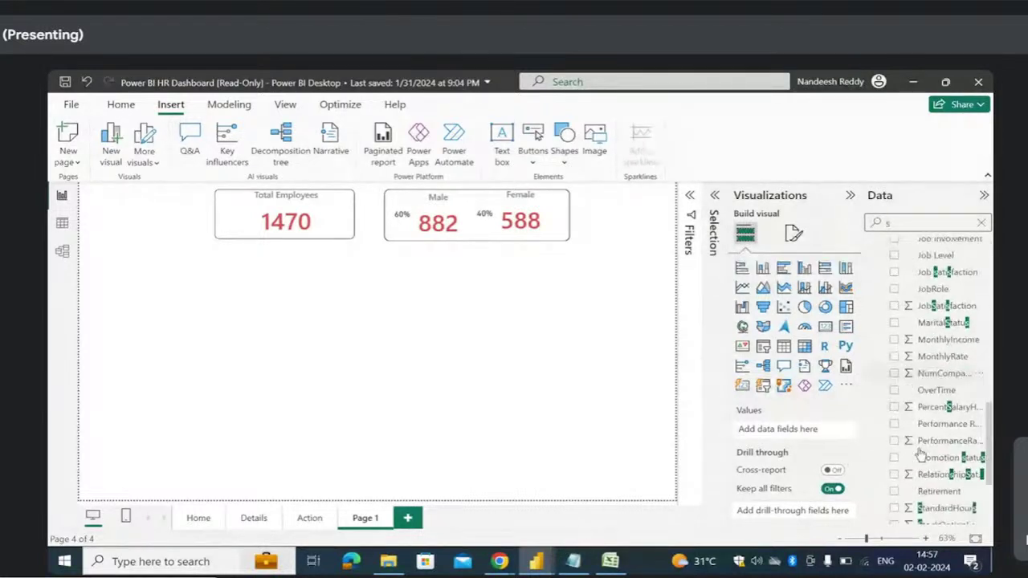
scroll(913, 473, down, 2)
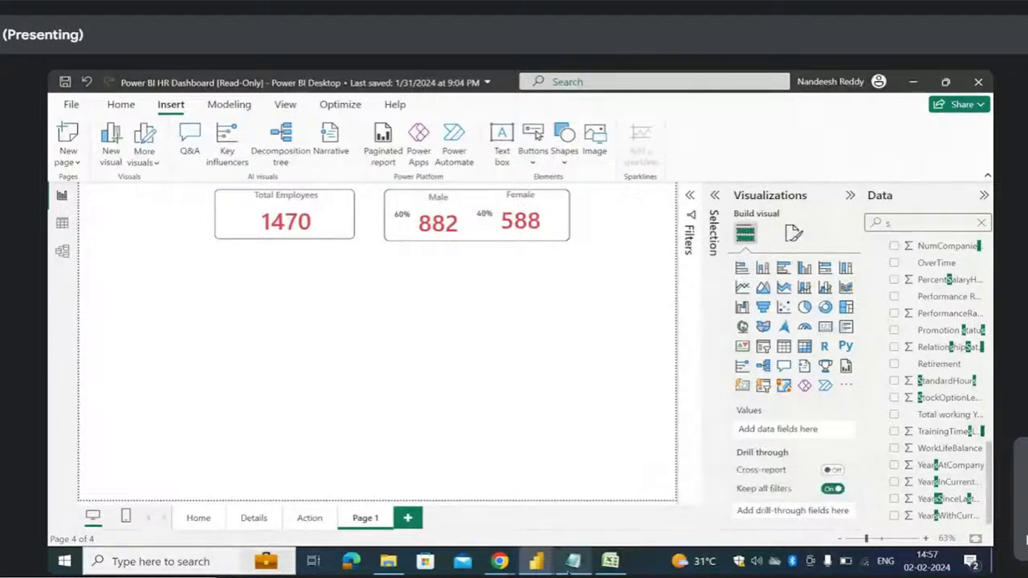
- Check the Service Years entry in the Notepad notes and build a clustered bar chart of Total Emp by Total working Years
click(573, 560)
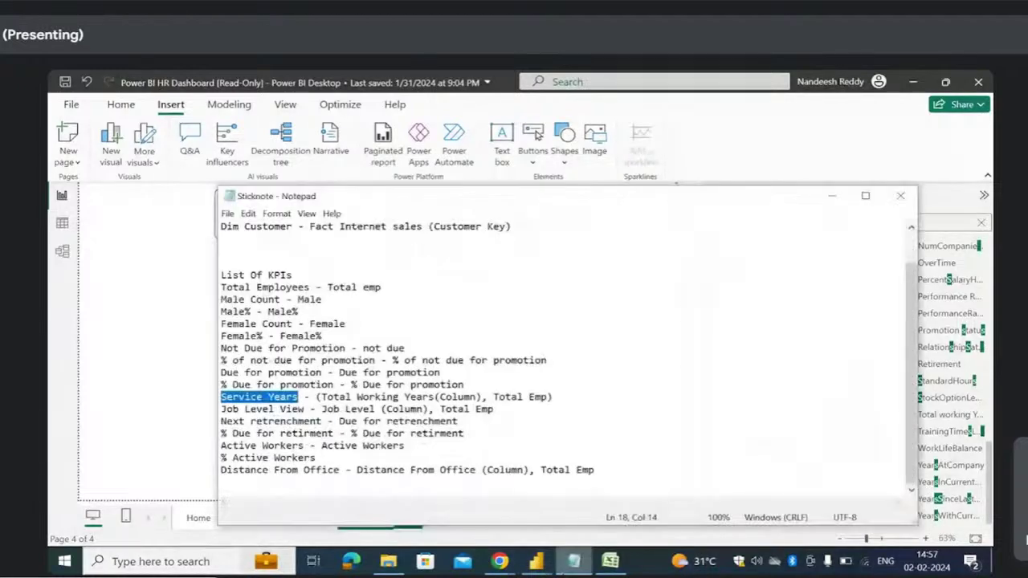
click(573, 561)
scroll(911, 386, up, 2)
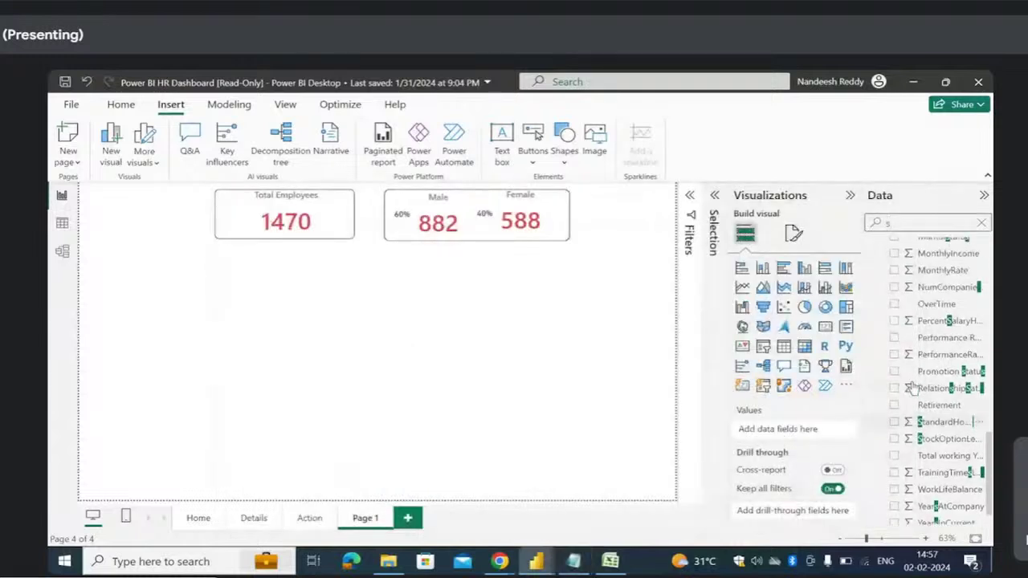
key(BackSpace)
text(tot)
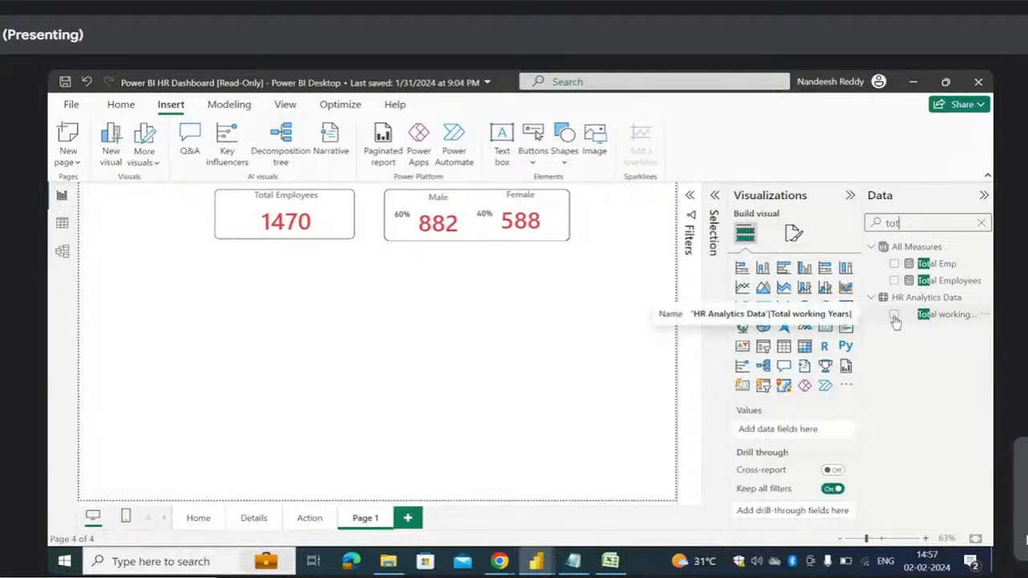
click(894, 316)
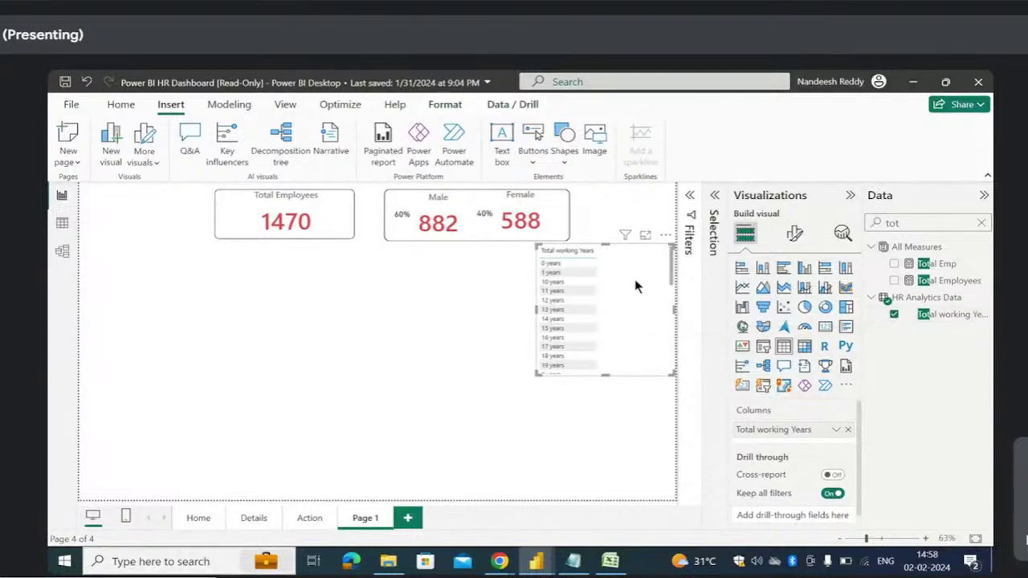
drag(635, 287, 417, 320)
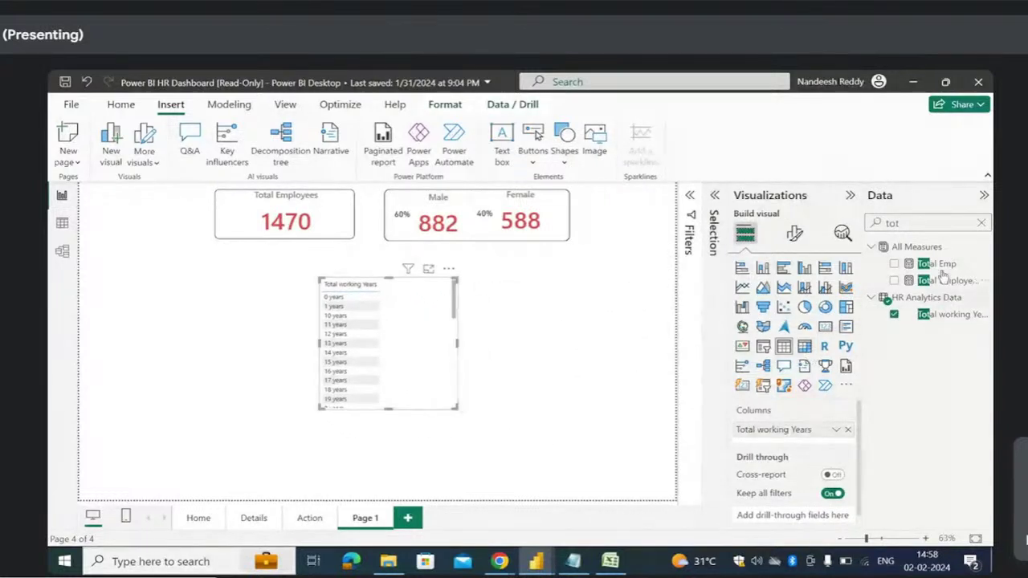
click(894, 264)
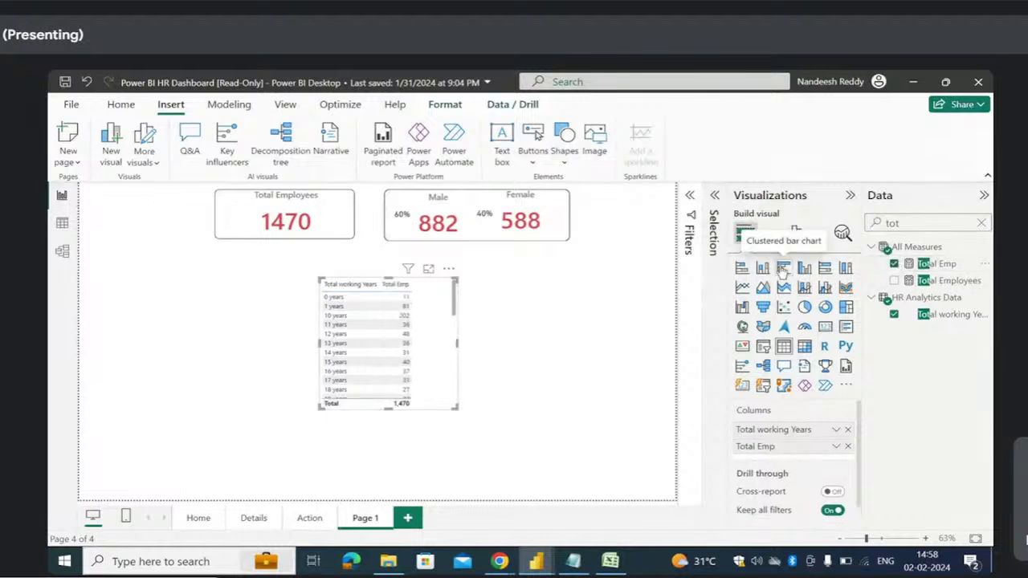
click(782, 268)
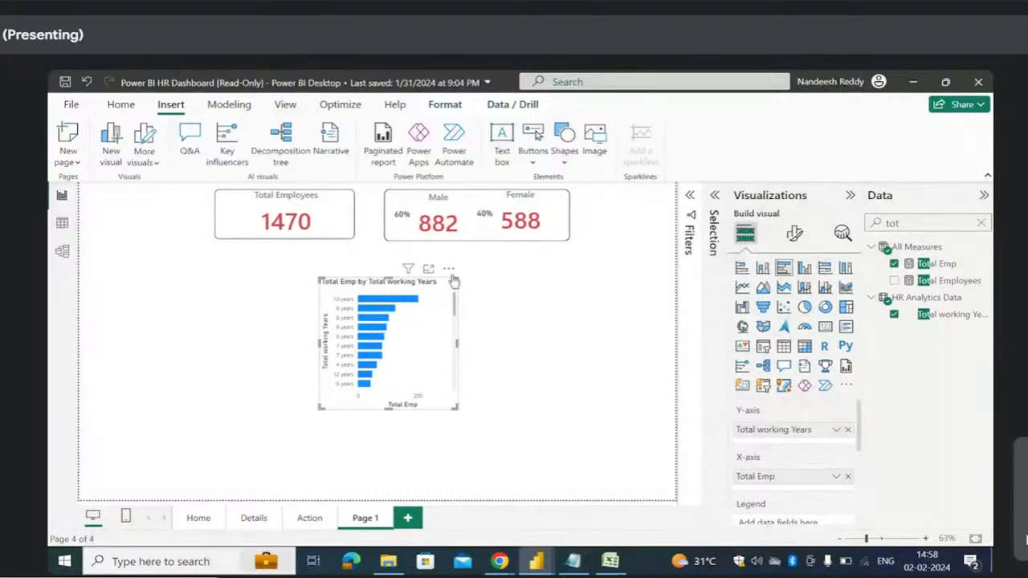
- Resize the bar chart to the width of the Total Employees card and place it directly beneath that card
drag(453, 406, 475, 447)
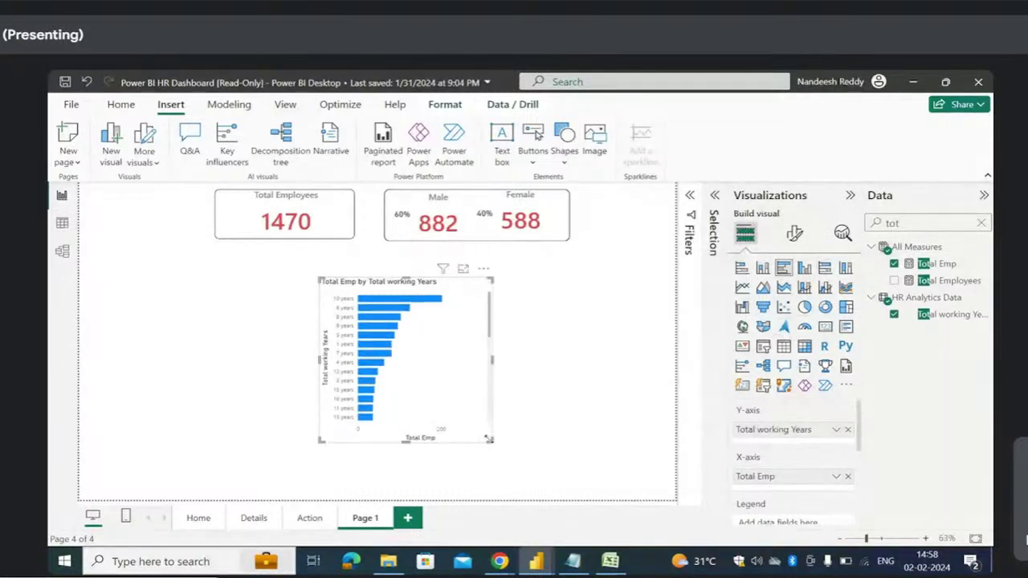
drag(484, 268, 443, 260)
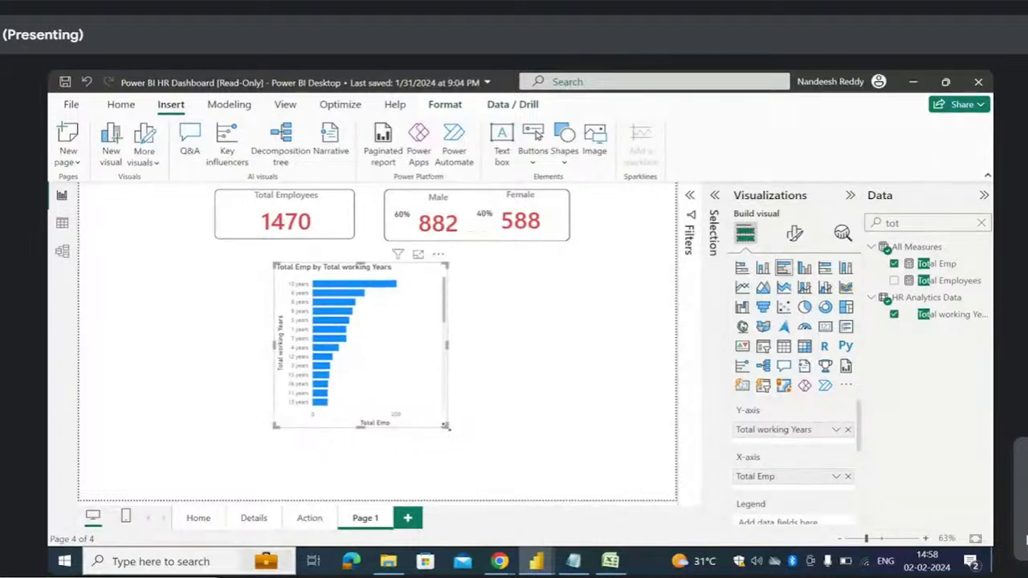
drag(432, 422, 425, 412)
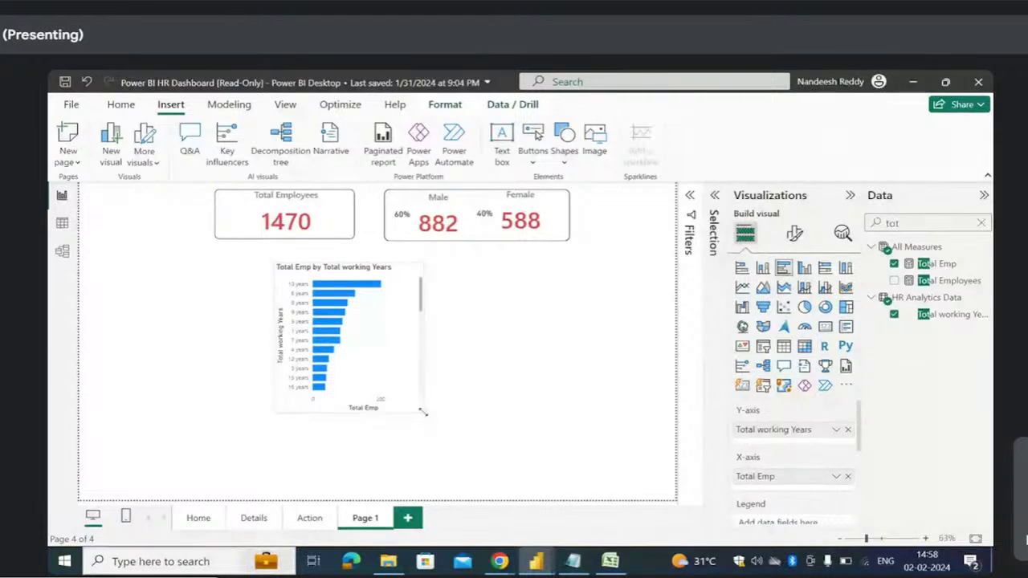
drag(422, 264, 453, 262)
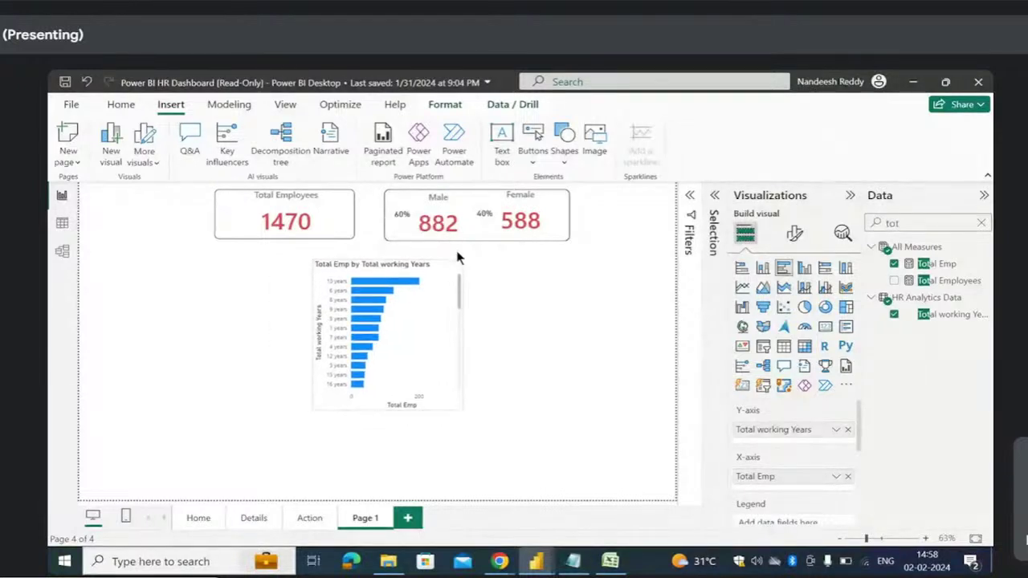
click(448, 260)
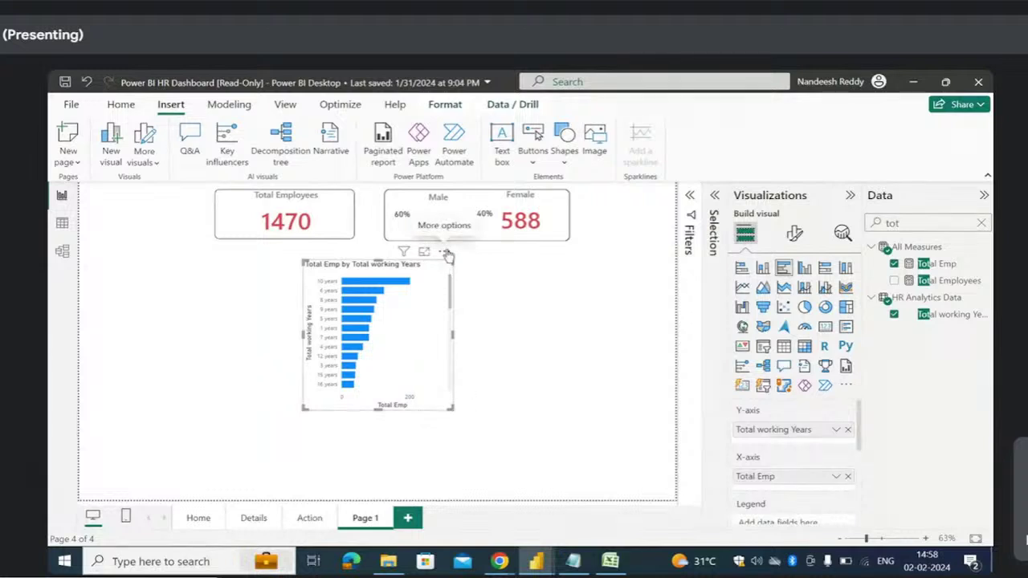
drag(449, 257, 359, 248)
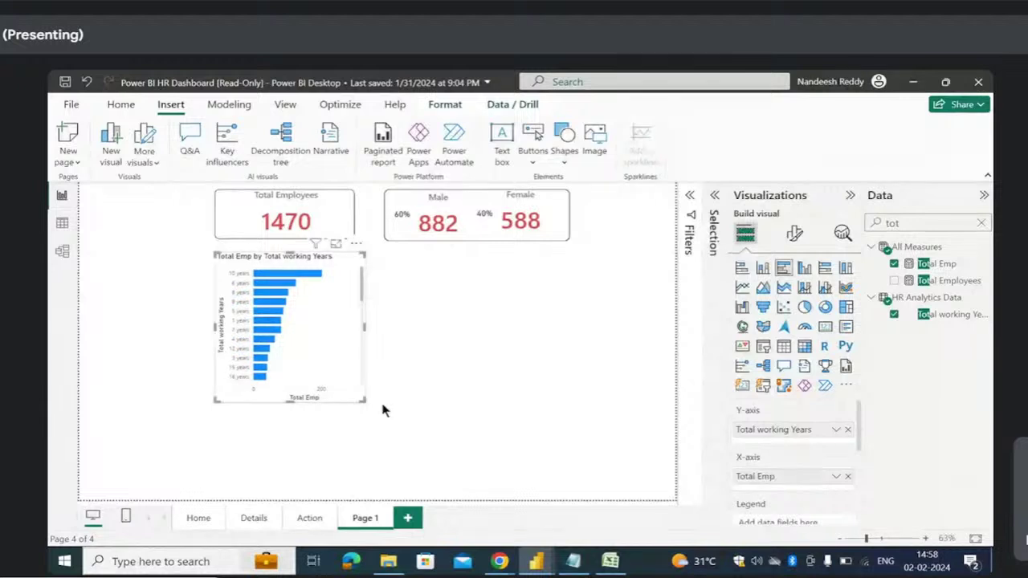
drag(362, 399, 352, 398)
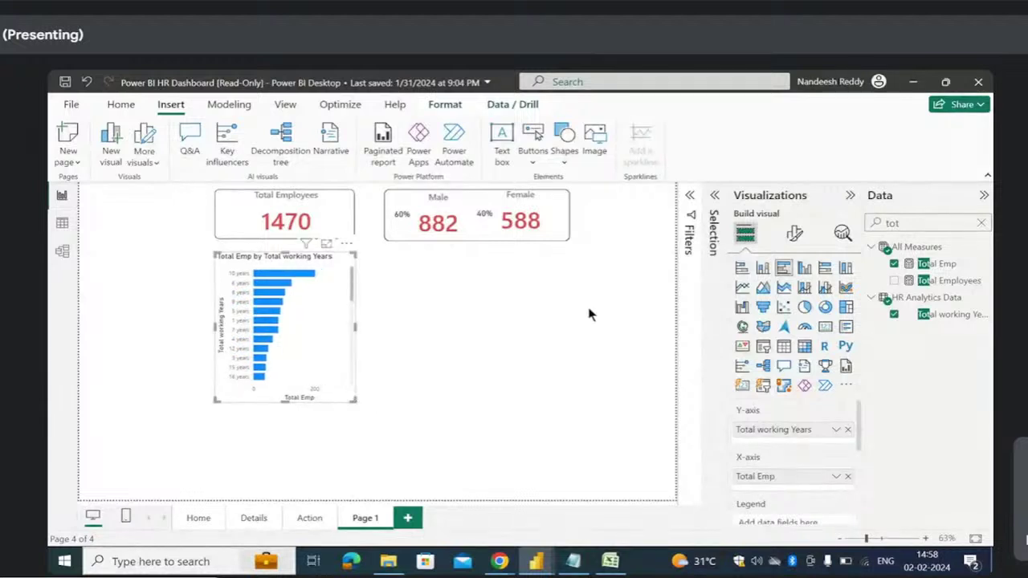
- Replace the bar chart's title text with "service years"
click(794, 233)
click(795, 297)
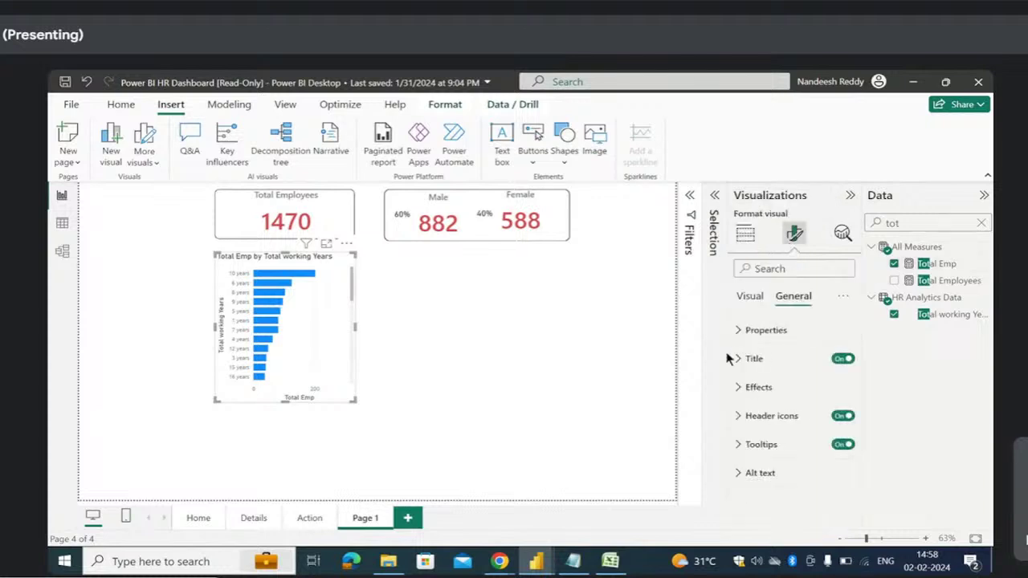
click(739, 360)
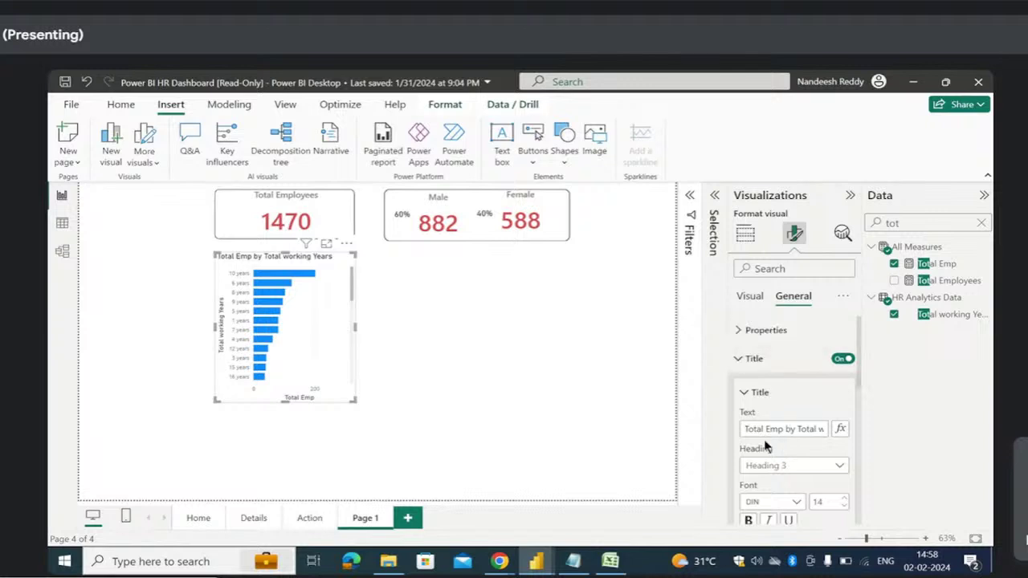
drag(745, 429, 831, 442)
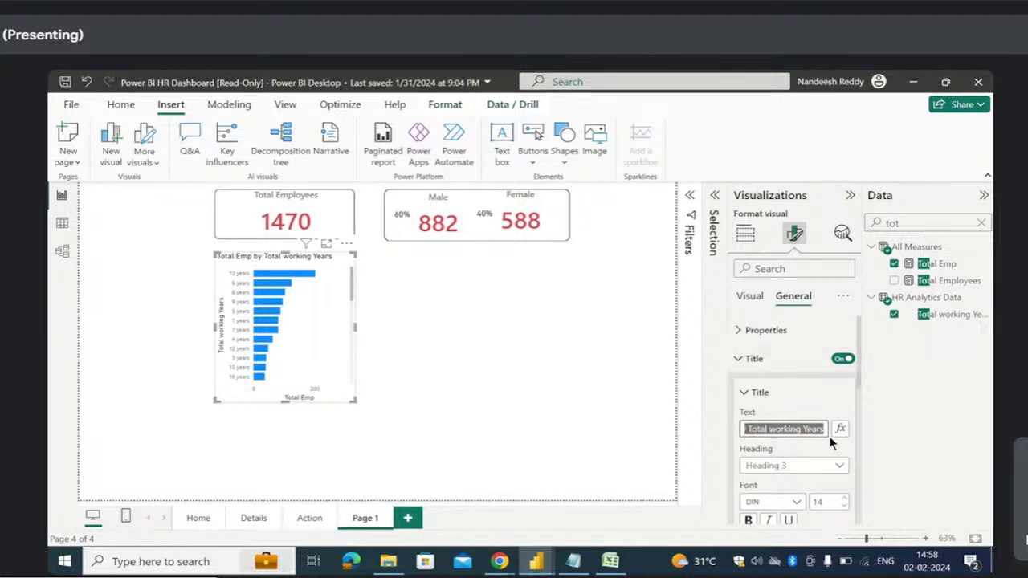
text(ser)
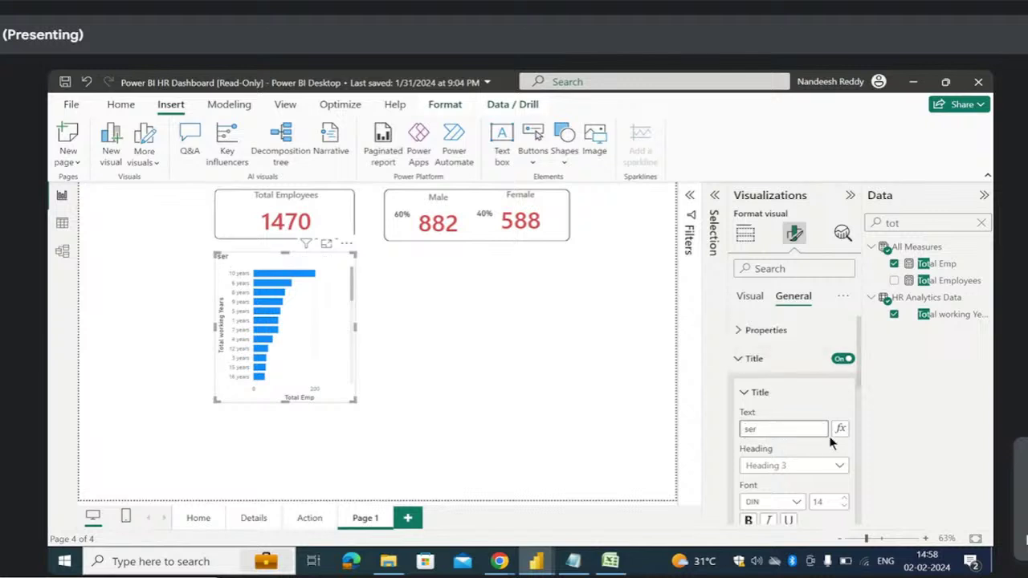
text(vice years)
- Change the chart title's font to a bold Segoe UI variant and centre the title horizontally
scroll(791, 417, down, 3)
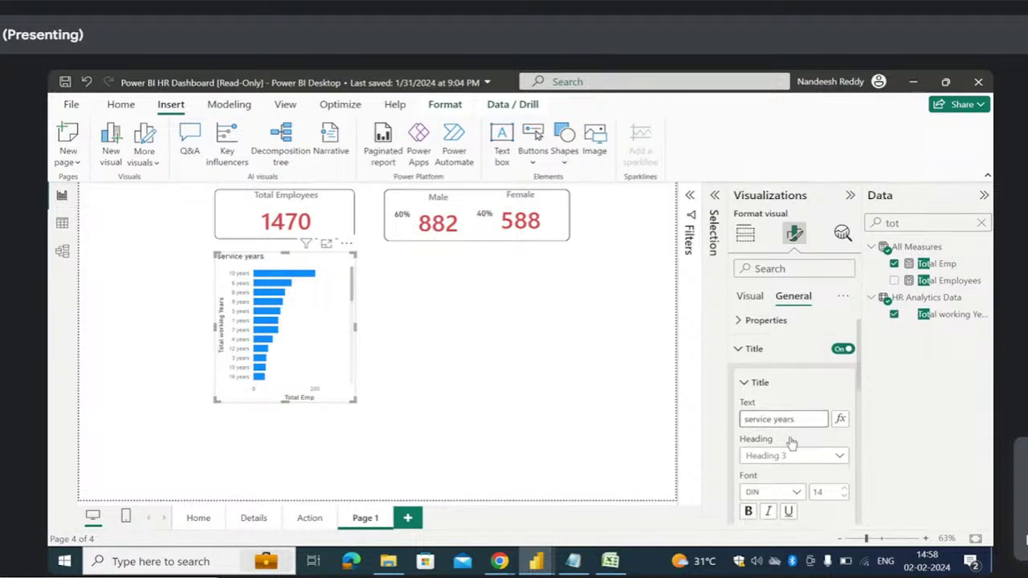
click(795, 382)
scroll(807, 345, down, 2)
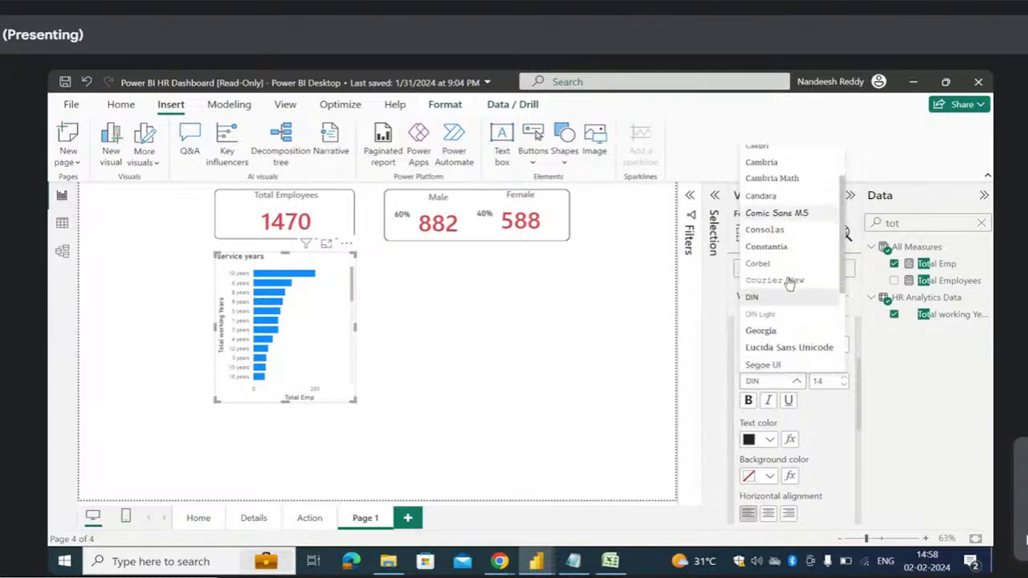
scroll(813, 347, down, 2)
click(789, 372)
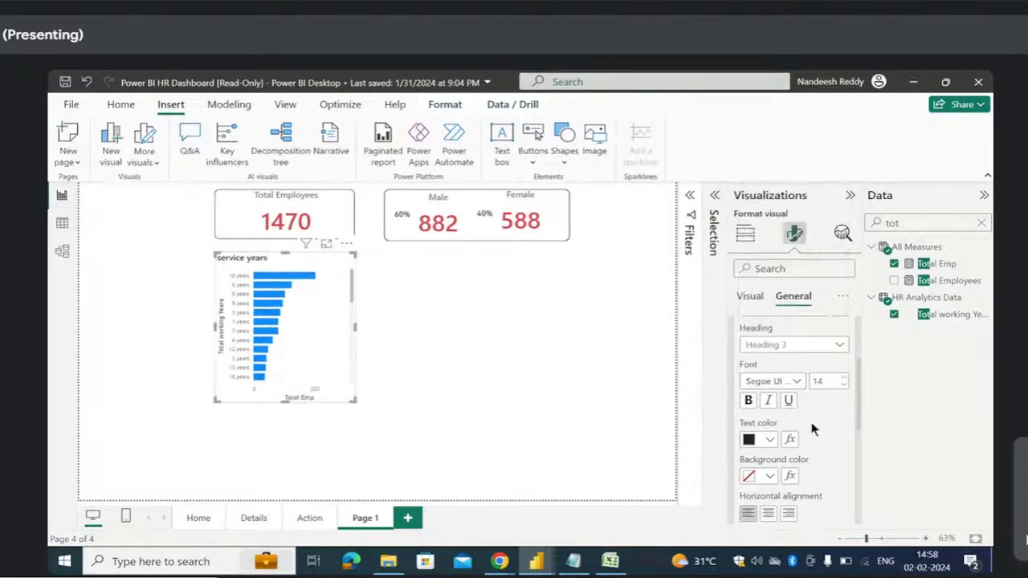
scroll(791, 441, down, 3)
click(768, 408)
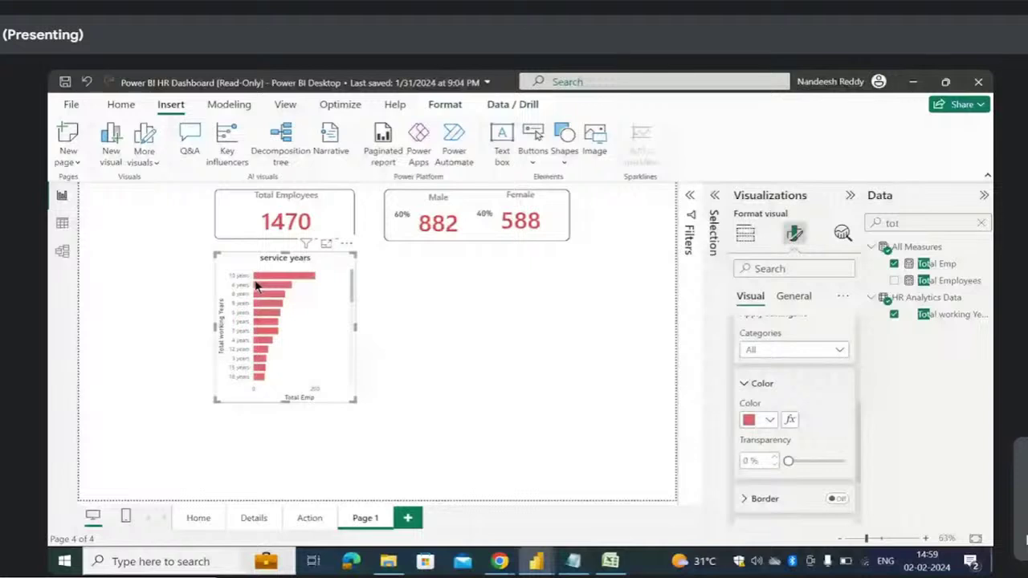
- Review the order of the bars in the service years chart and sort its axis by Total working Years
mouse_move(266, 280)
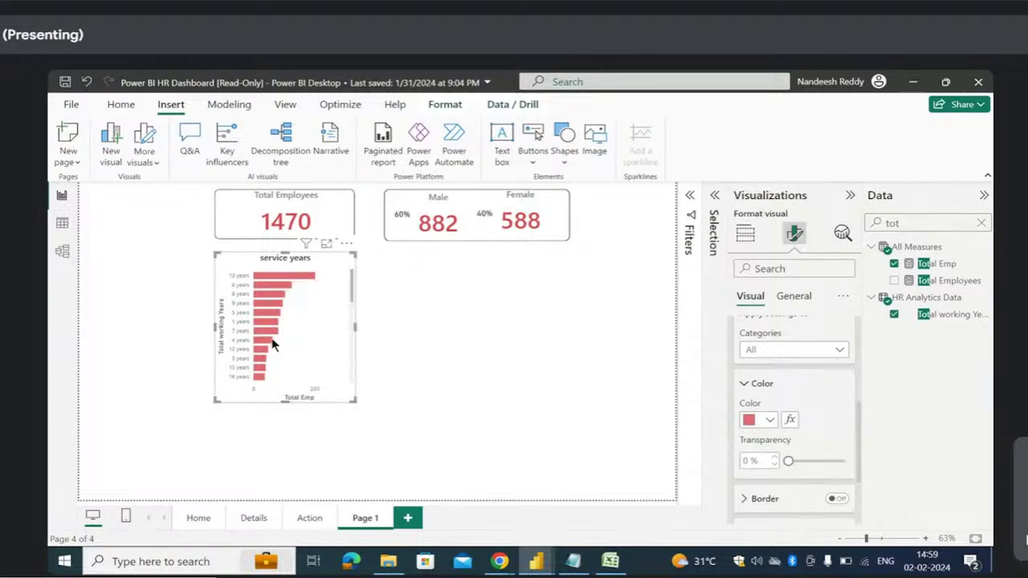
scroll(280, 372, down, 10)
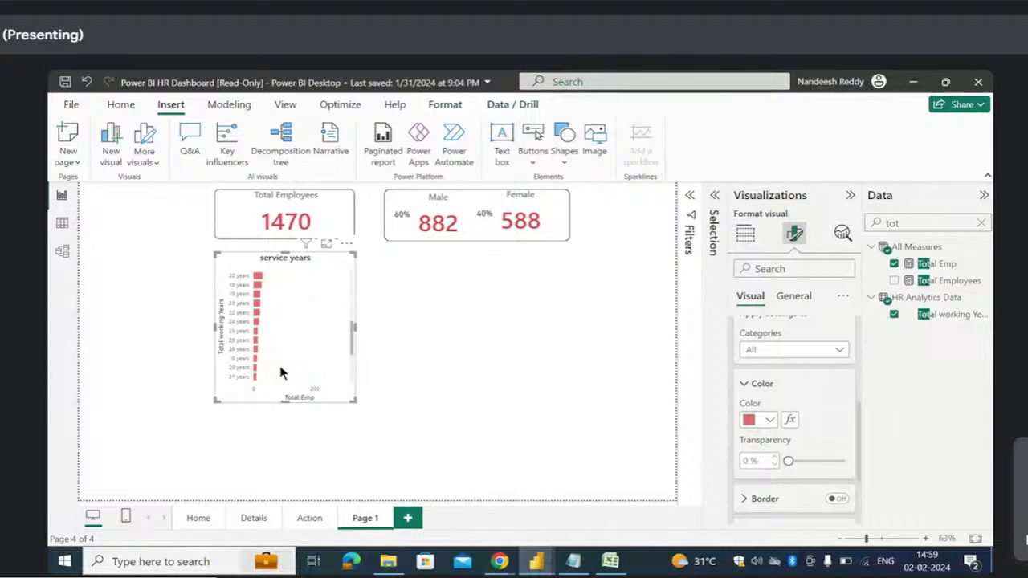
scroll(280, 372, up, 10)
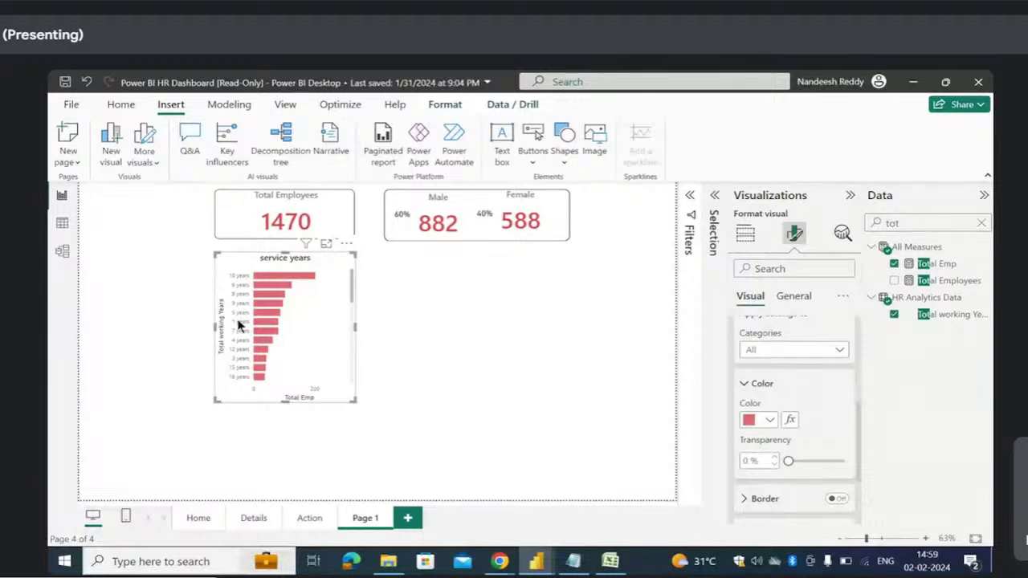
scroll(257, 347, down, 3)
scroll(257, 346, down, 3)
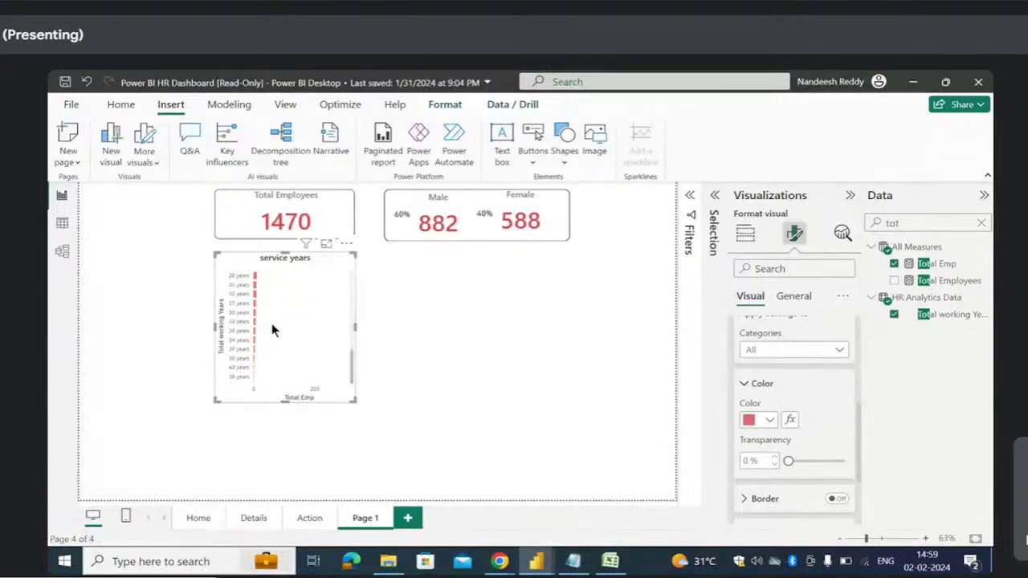
scroll(271, 325, up, 10)
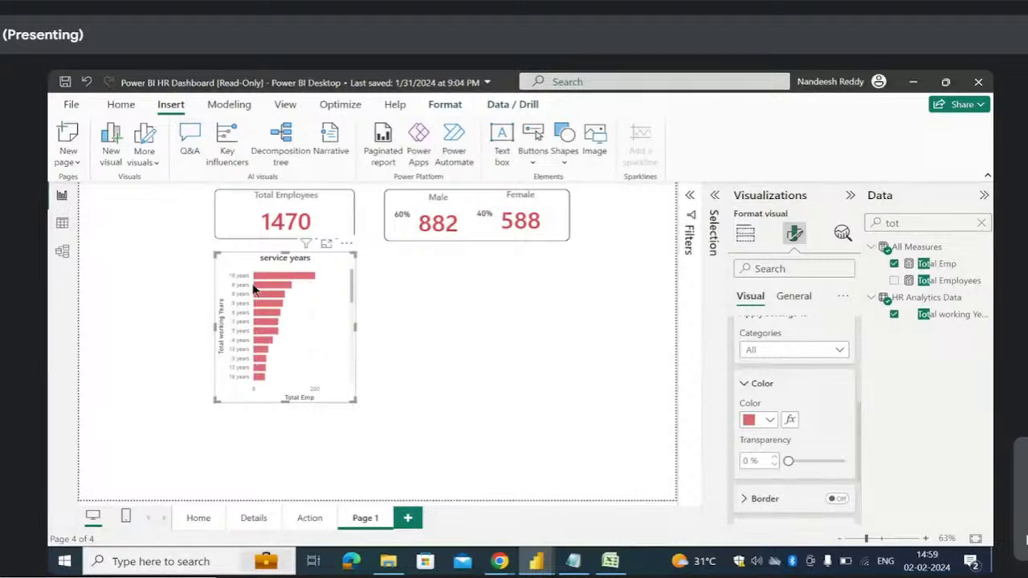
click(346, 243)
mouse_move(409, 331)
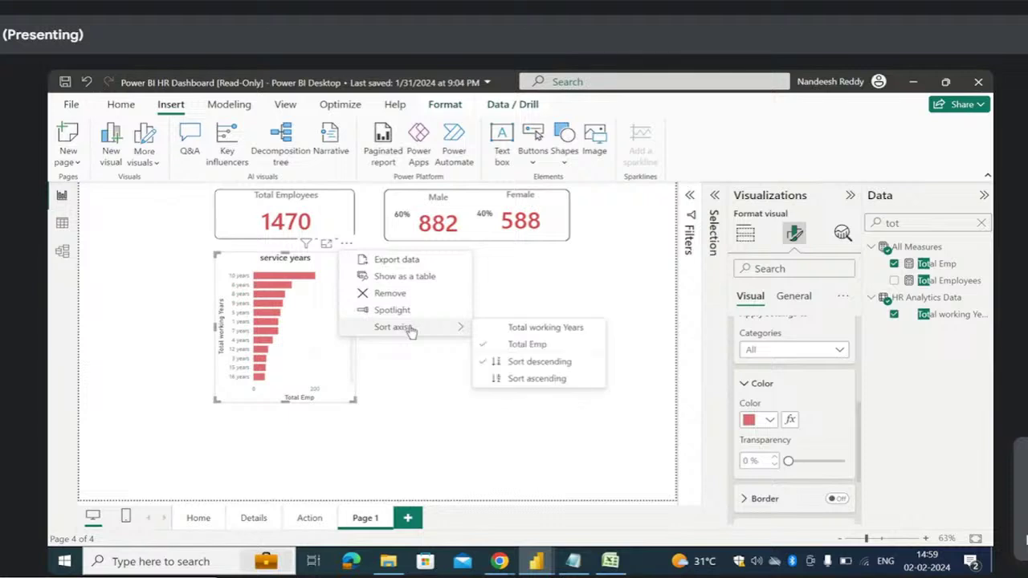
click(498, 331)
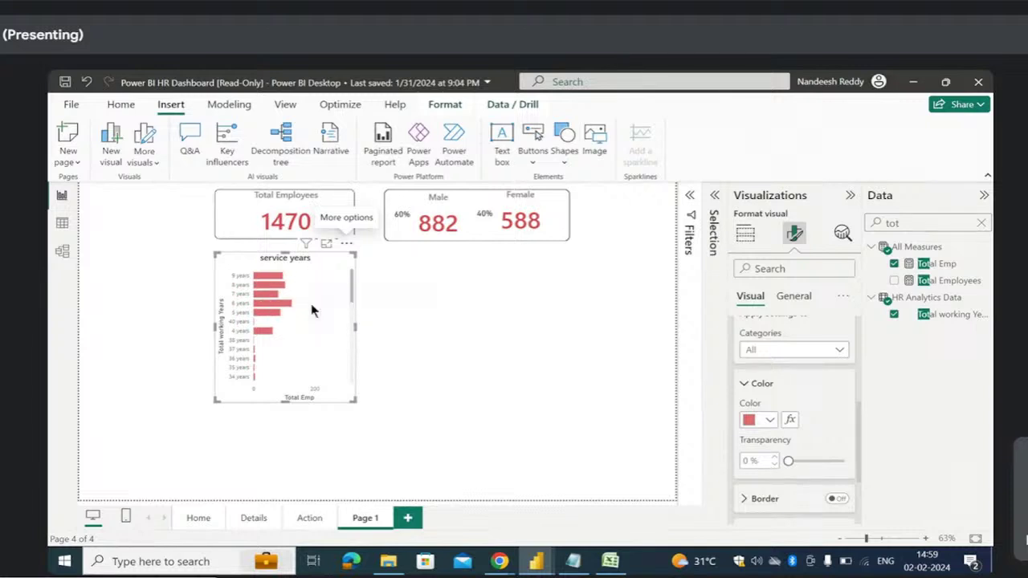
- Look through the re-sorted service years bars and switch the axis sorting to ascending
scroll(283, 326, down, 10)
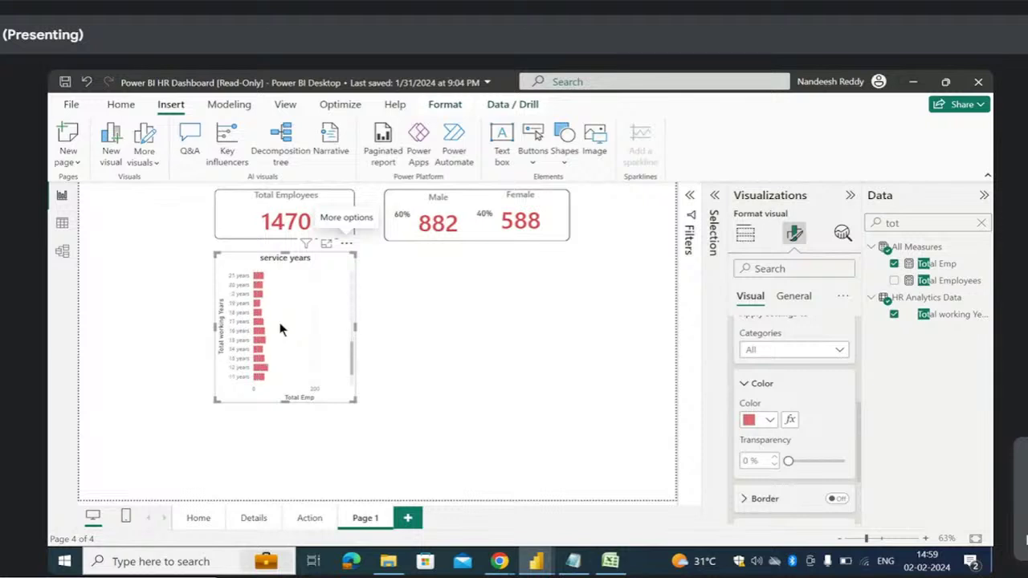
scroll(281, 327, up, 5)
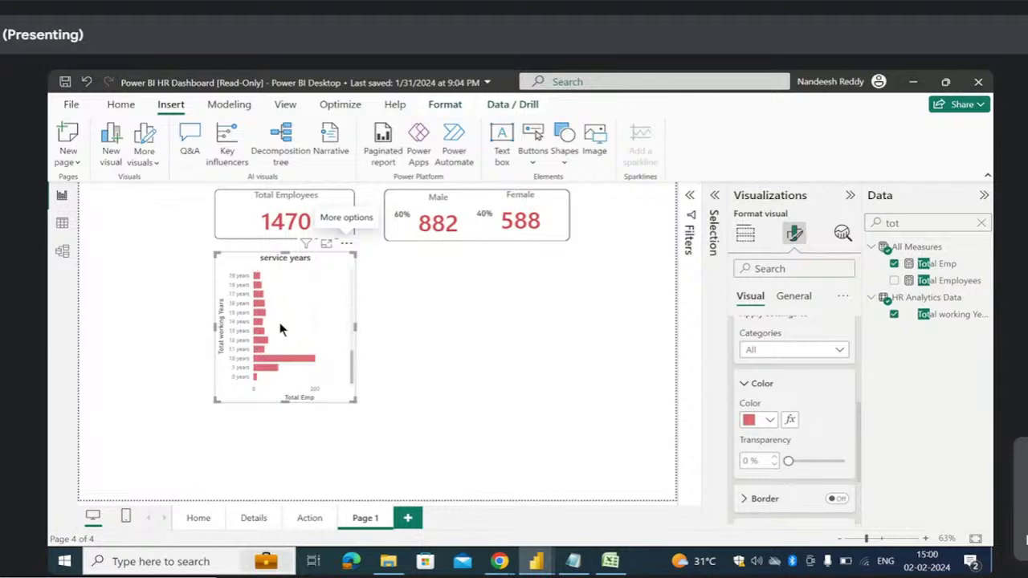
scroll(281, 328, up, 3)
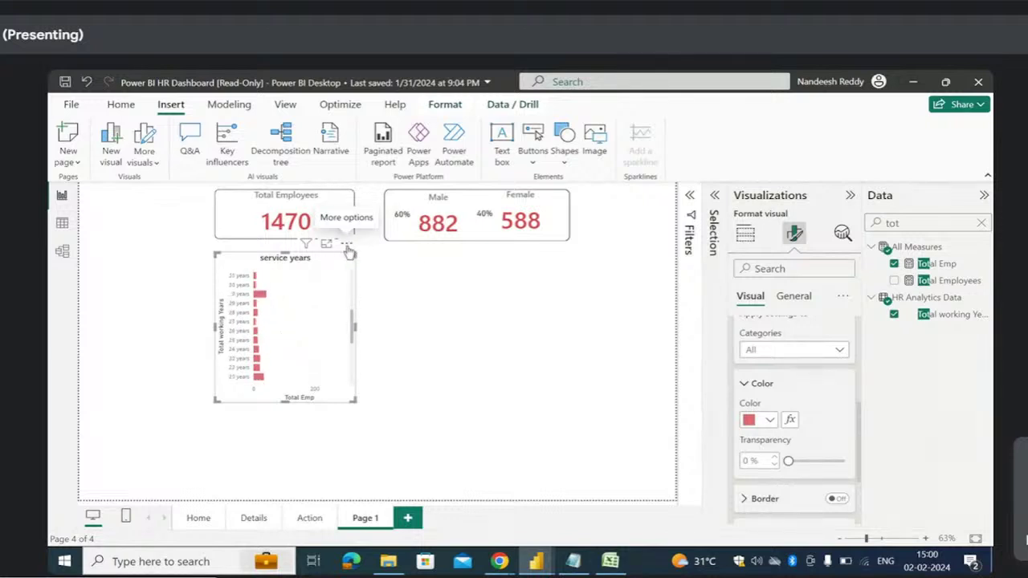
click(347, 246)
mouse_move(417, 327)
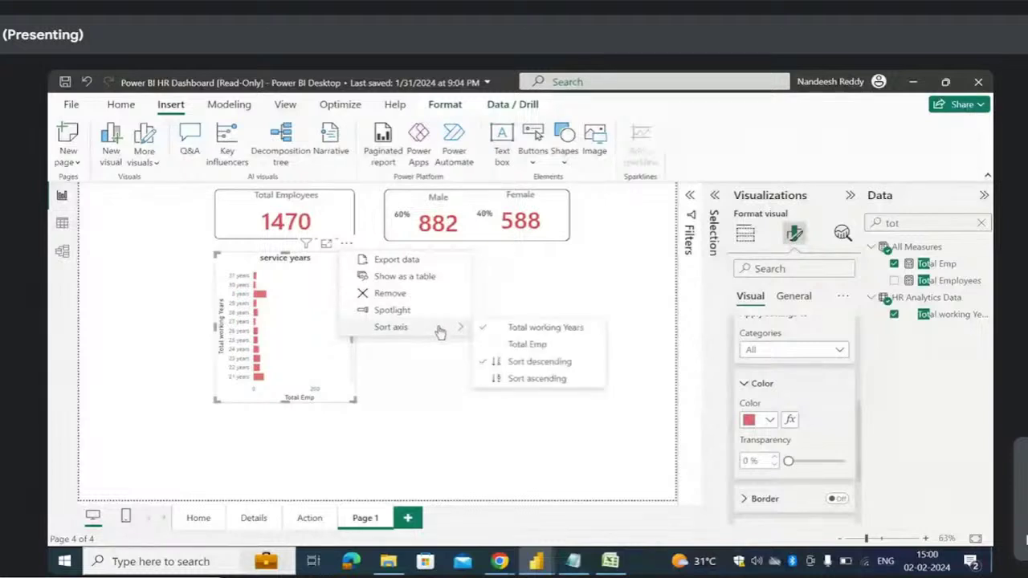
click(507, 384)
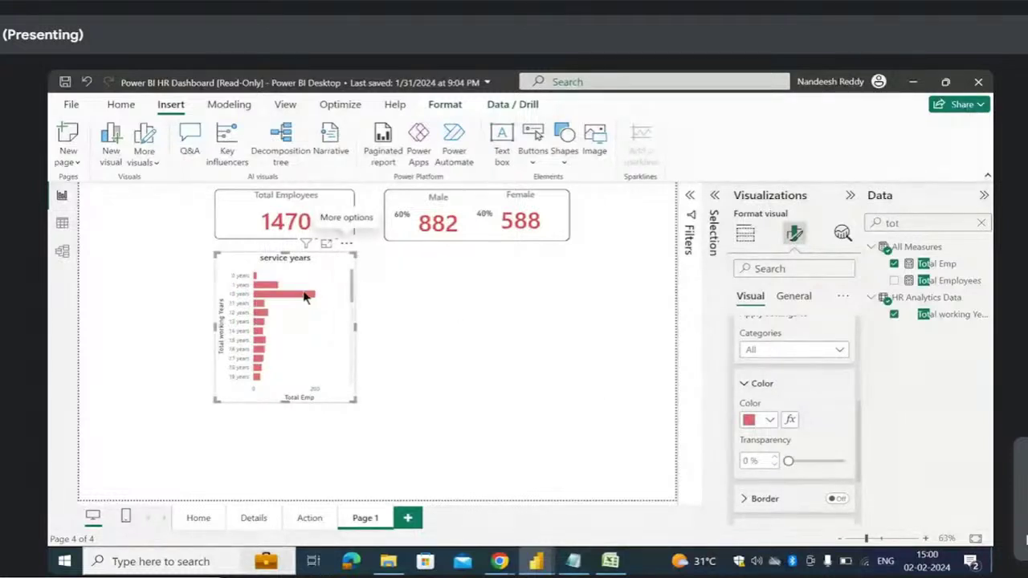
mouse_move(304, 296)
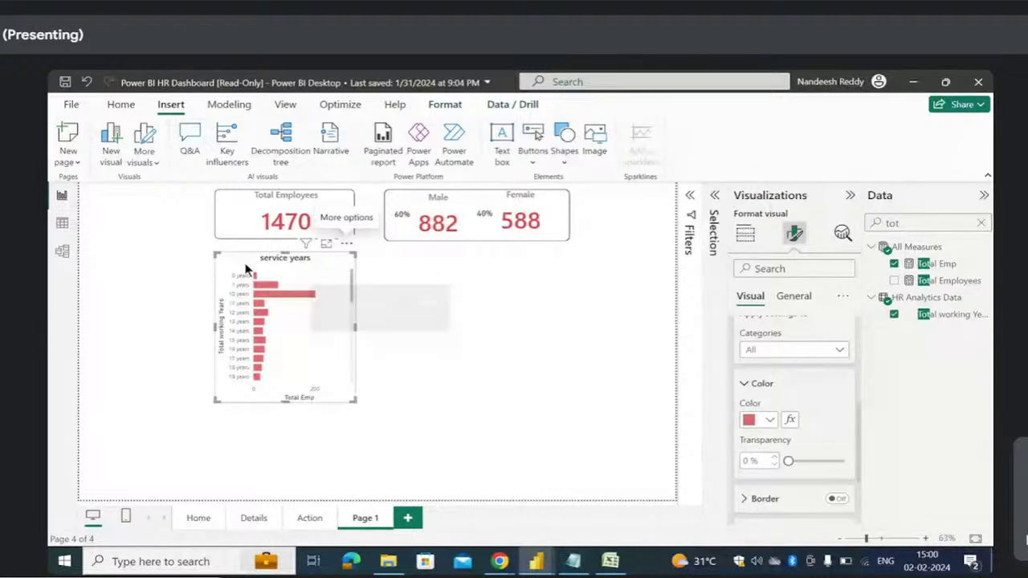
- Turn on the visual border for the service years bar chart
scroll(257, 324, down, 5)
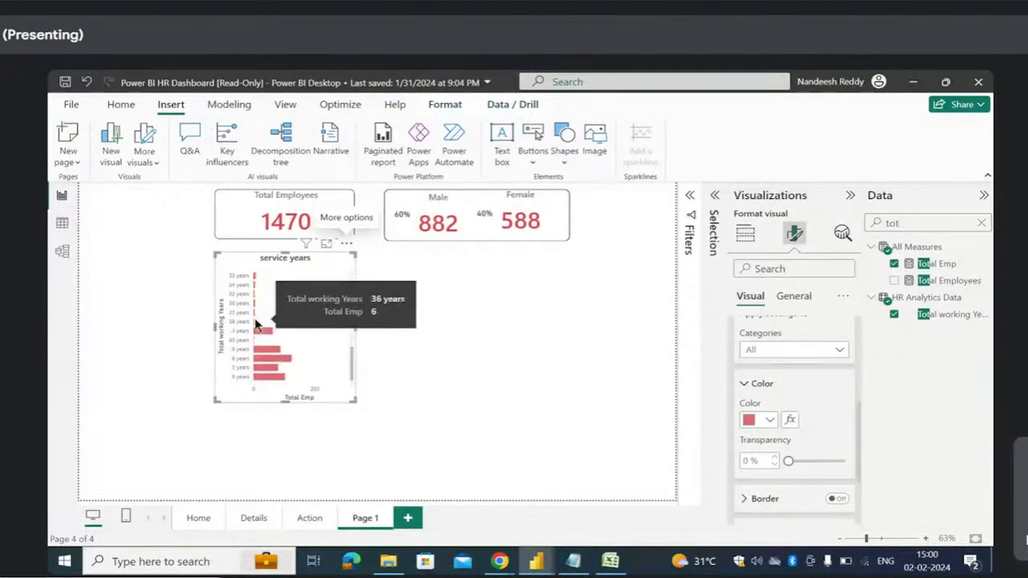
scroll(257, 324, up, 5)
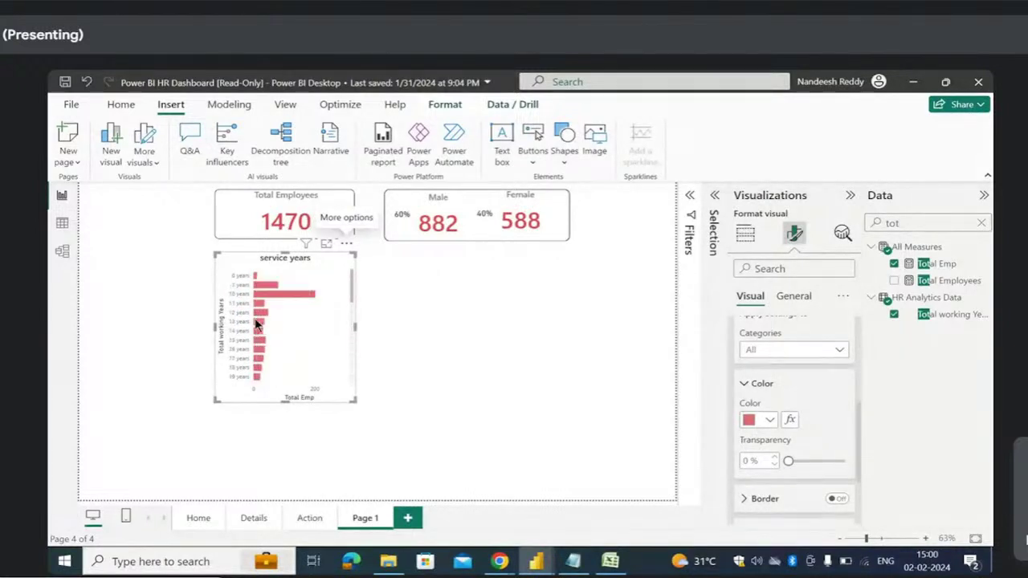
click(432, 324)
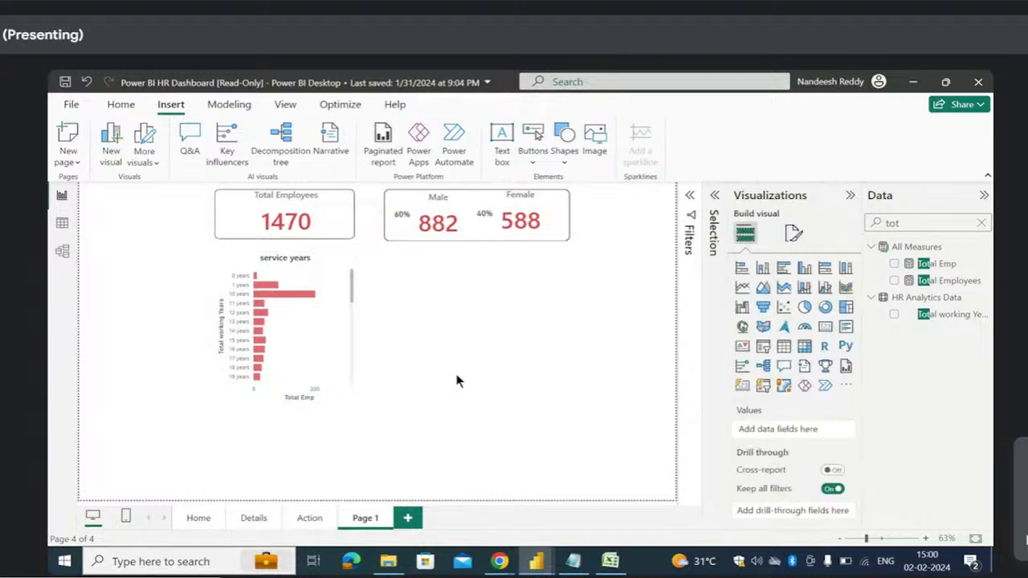
click(351, 273)
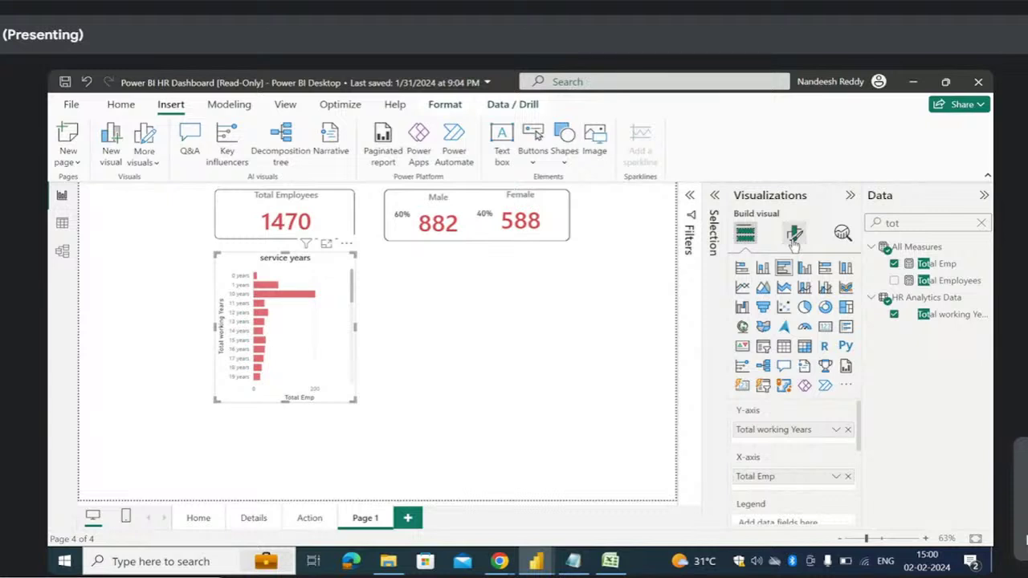
click(794, 234)
click(835, 414)
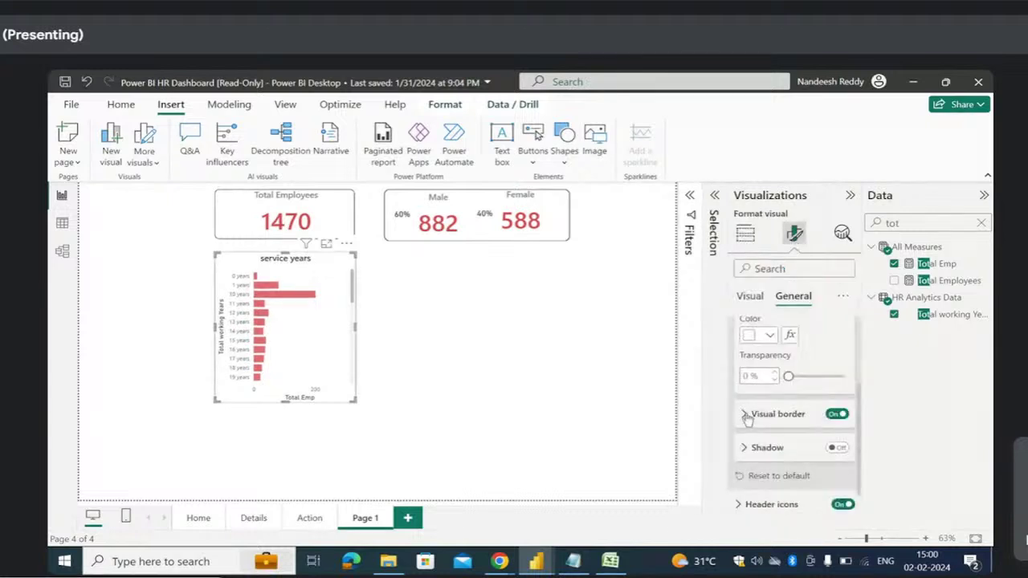
click(428, 335)
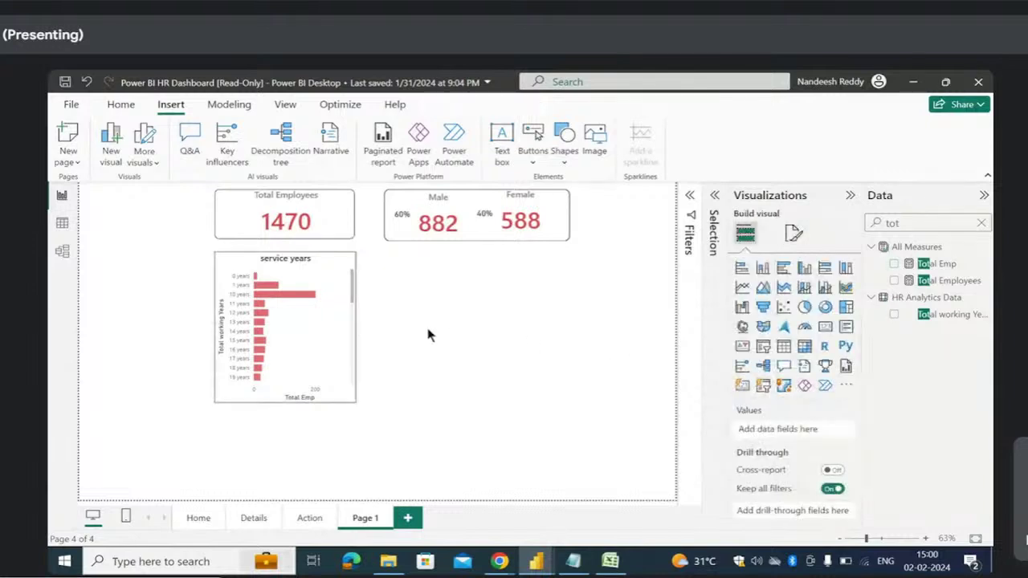
- Round the corners of the service years chart's border to 10 px
click(343, 255)
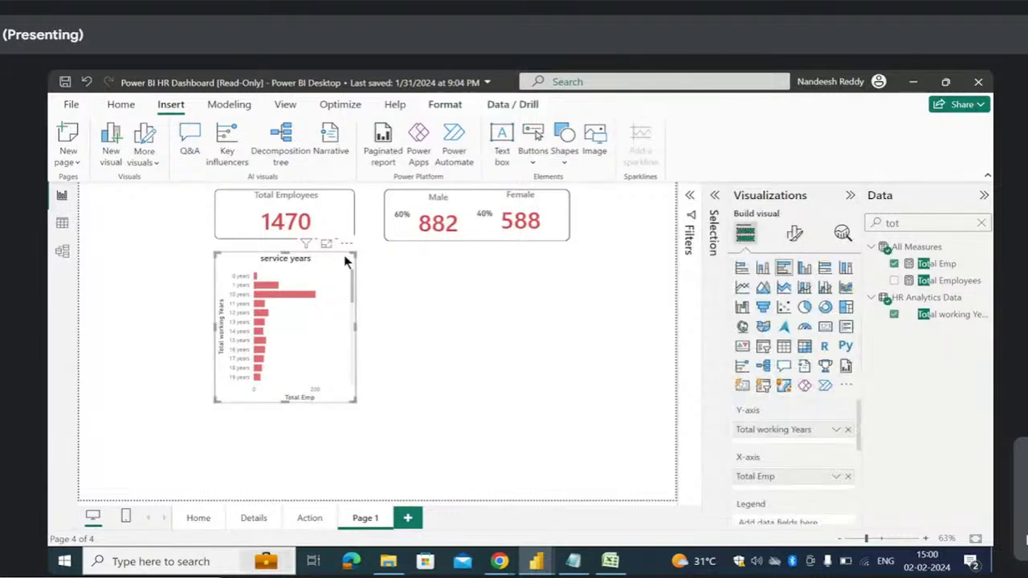
click(794, 233)
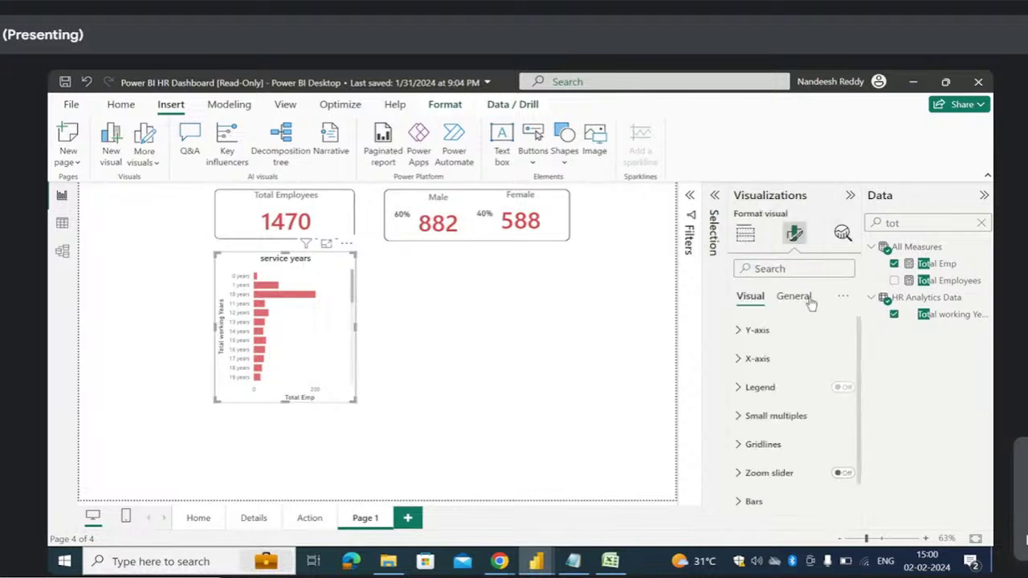
click(794, 297)
click(740, 387)
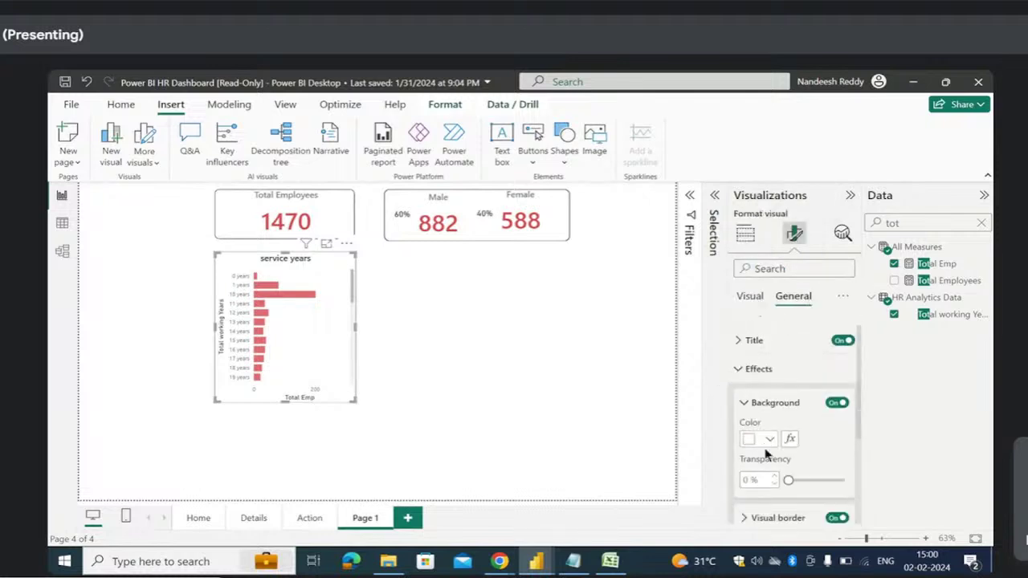
scroll(755, 450, down, 2)
click(747, 436)
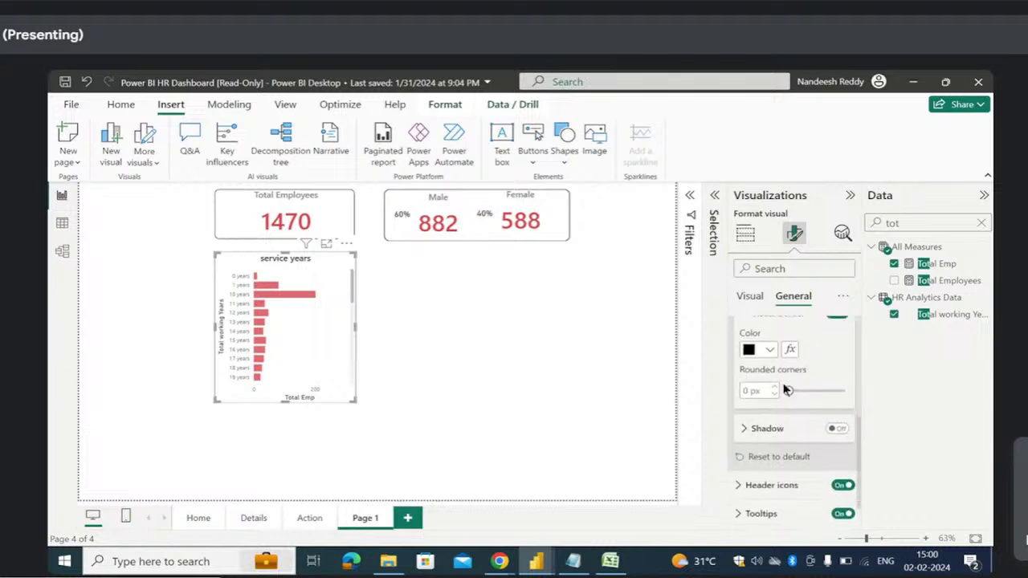
drag(786, 389, 800, 388)
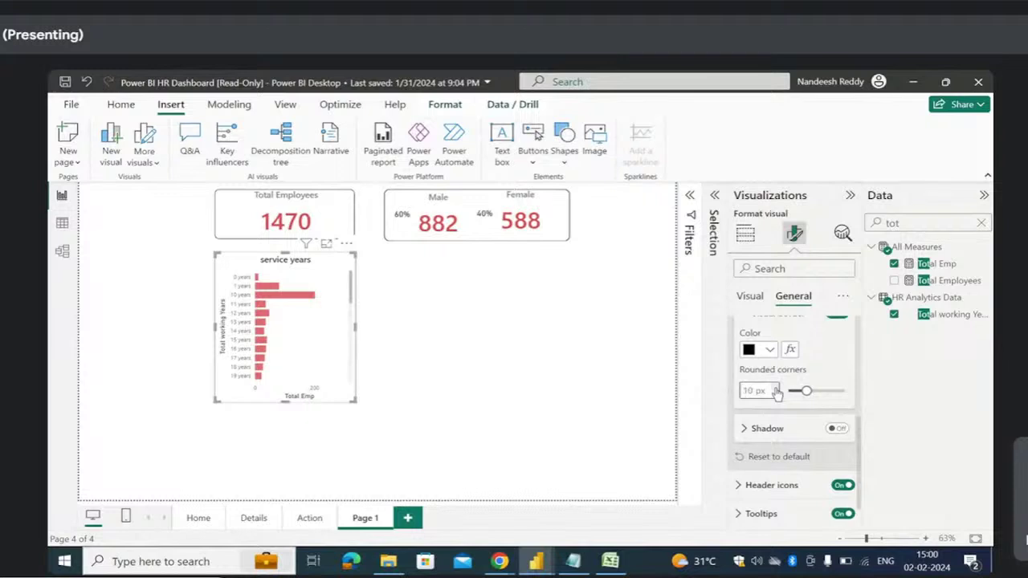
click(420, 346)
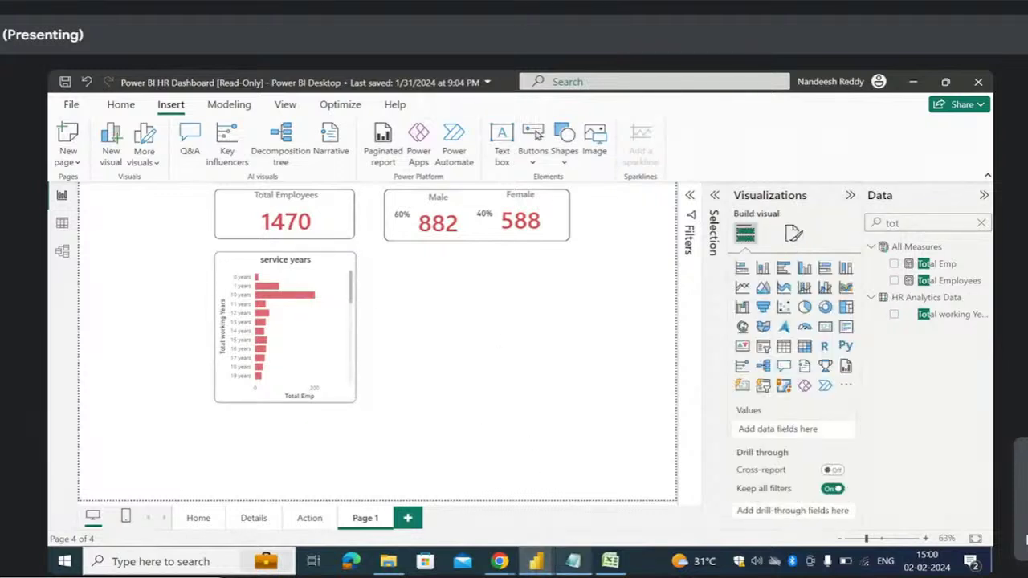
- Look up the Not Due for Promotion entry in the Sticknote KPI list in Notepad, then return to Power BI
click(574, 562)
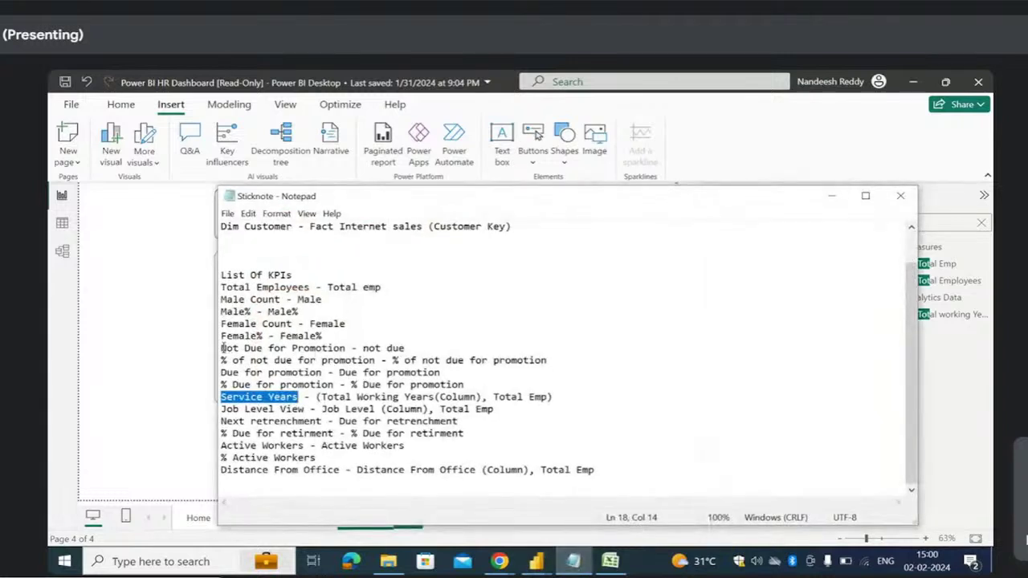
drag(222, 348, 333, 348)
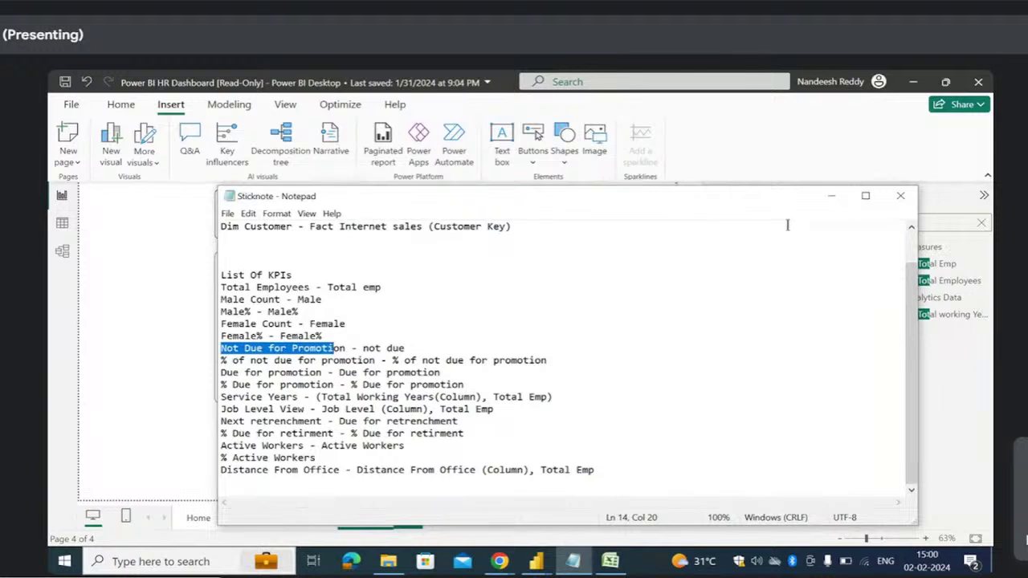
click(833, 199)
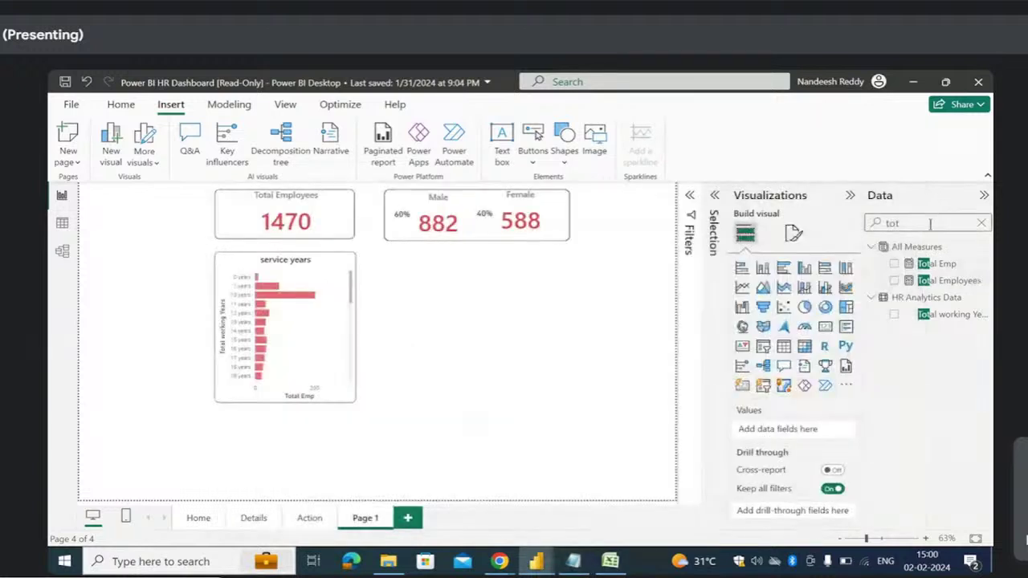
- Search the data fields for "not", add the Not Due measure as a new visual and examine its CALCULATE formula
key(ctrl+a)
text(not)
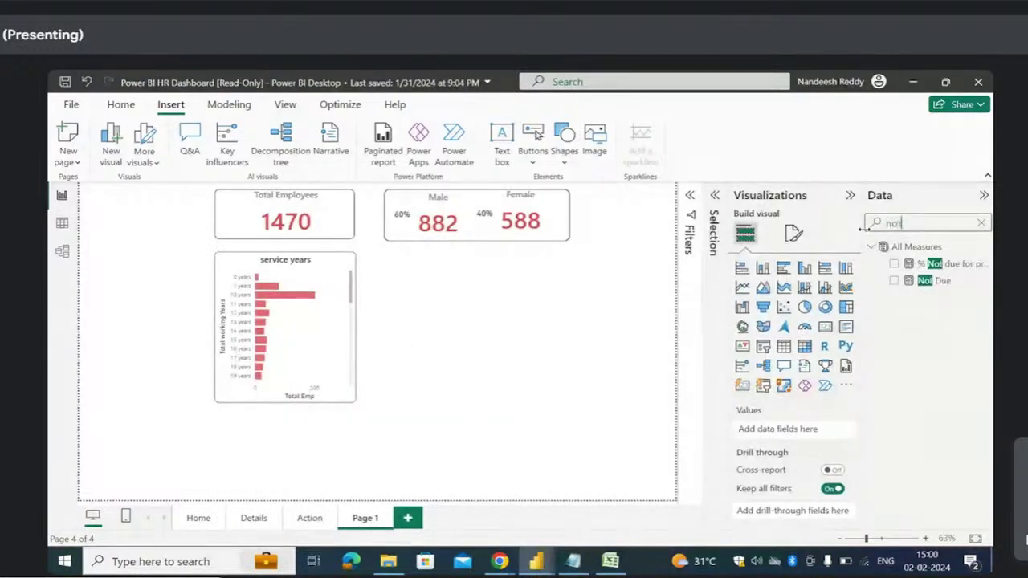
click(894, 281)
click(934, 282)
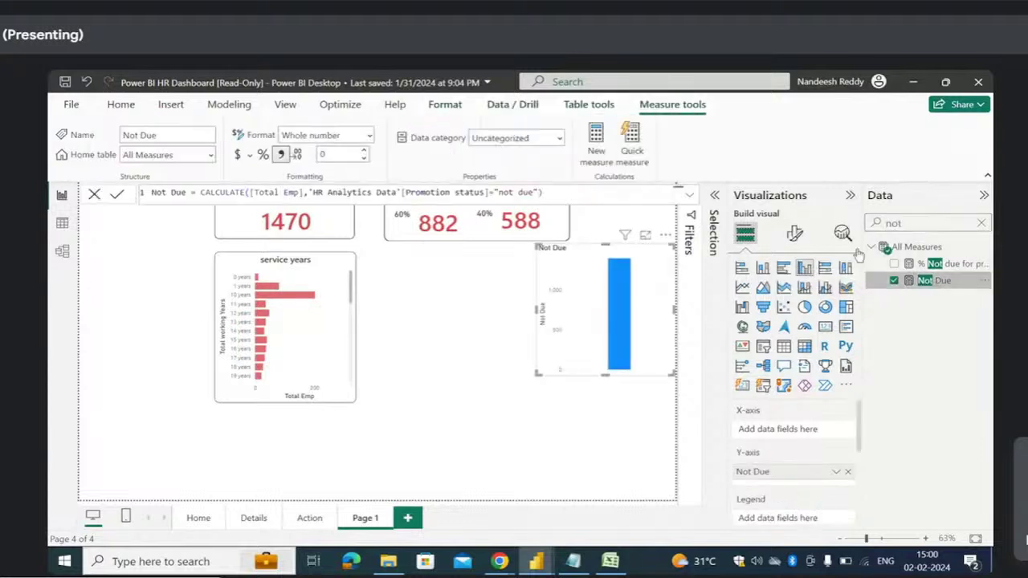
drag(201, 193, 300, 193)
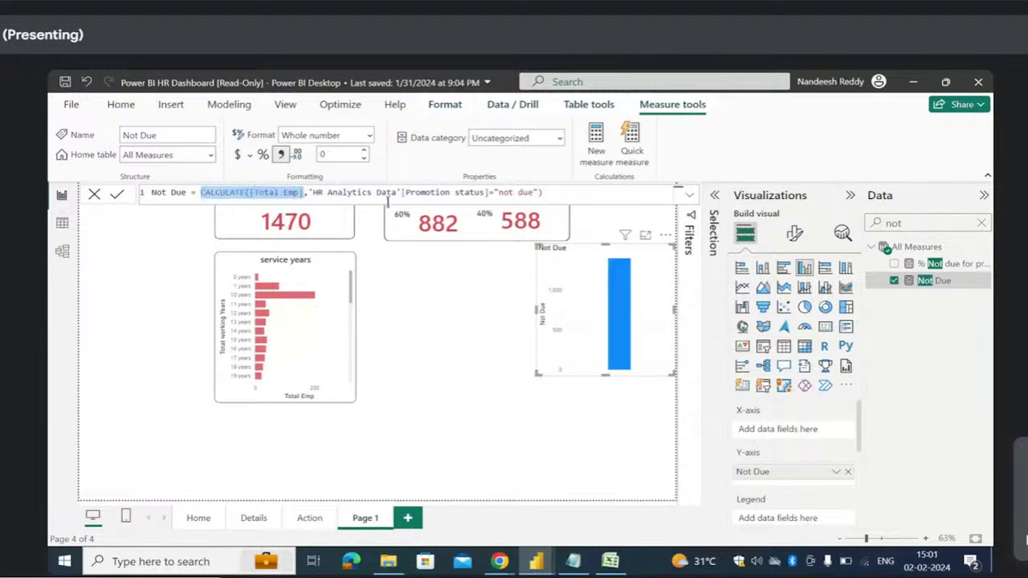
drag(543, 193, 400, 192)
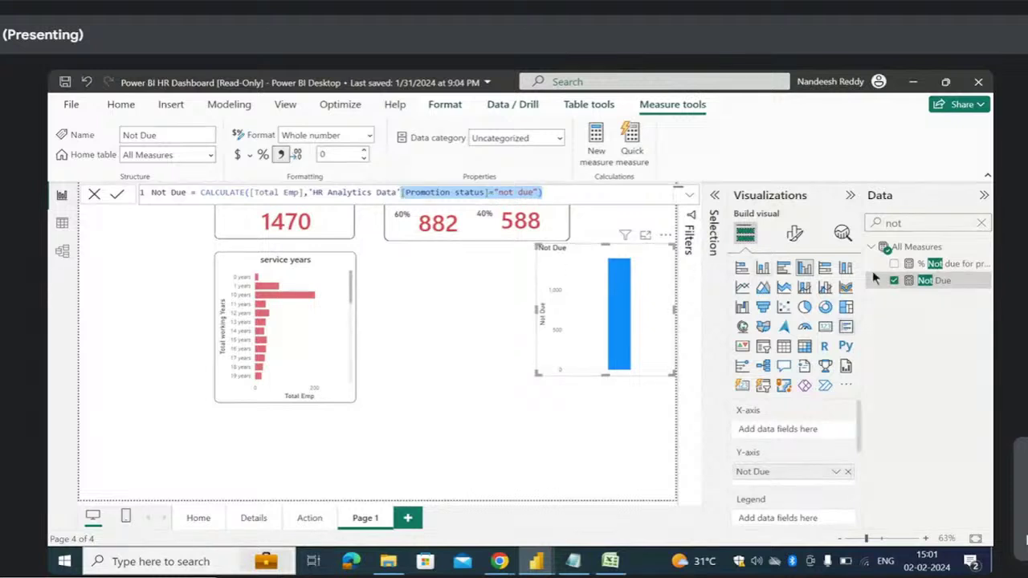
- Convert the Not Due visual to a card, place it beside the service years chart below the Male card, and reduce its height
click(824, 327)
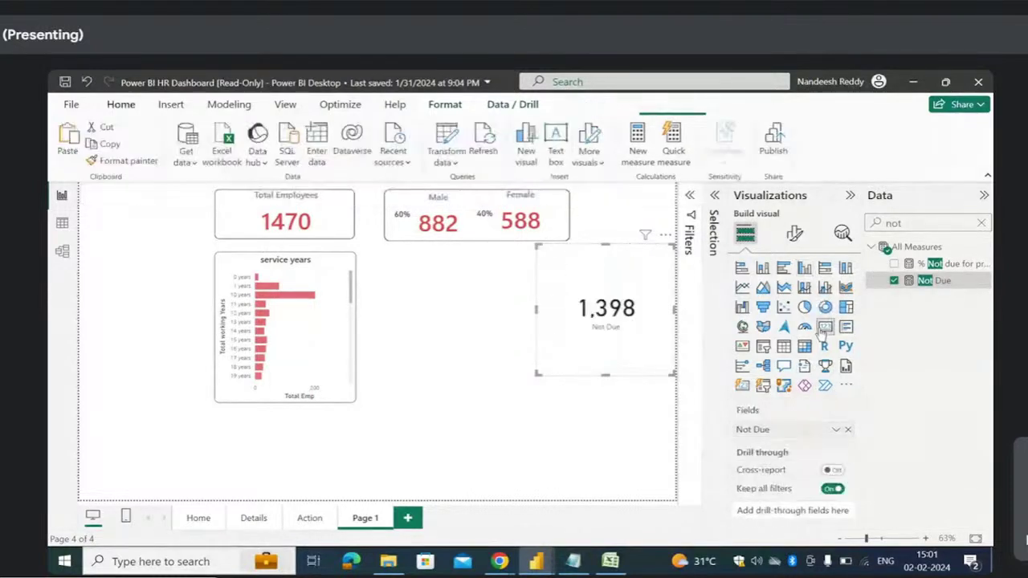
drag(604, 315, 431, 319)
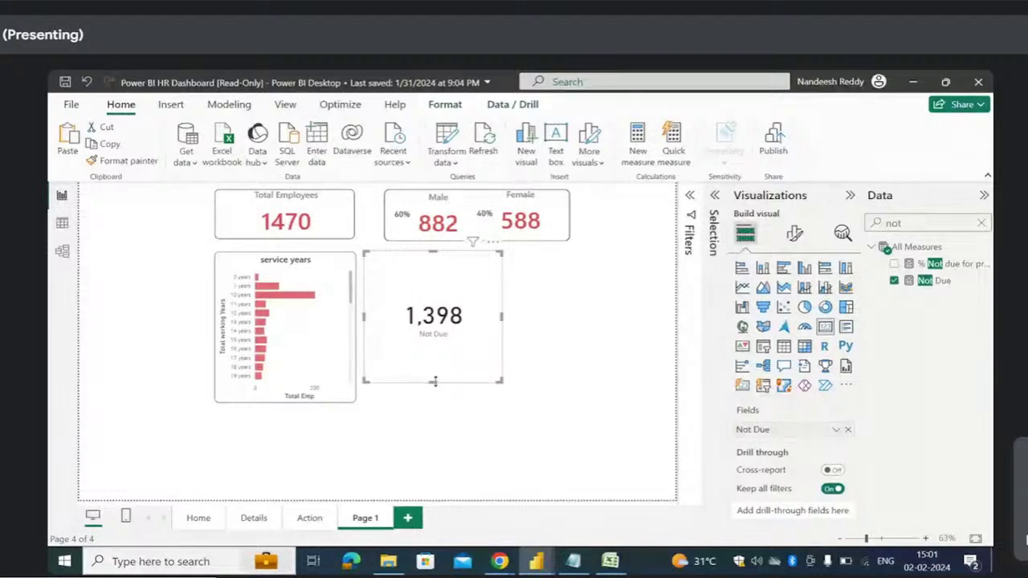
drag(437, 384, 426, 302)
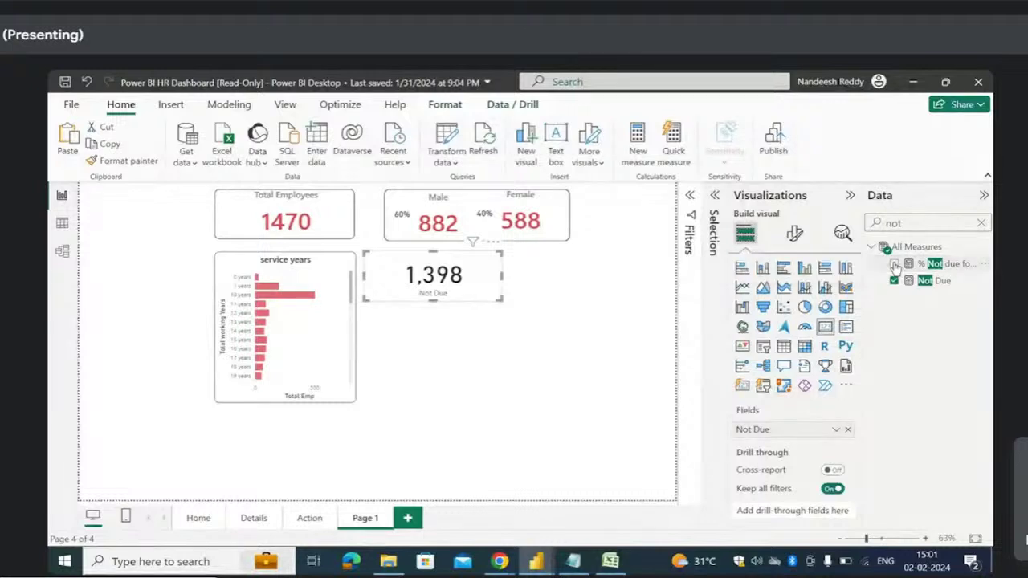
click(600, 365)
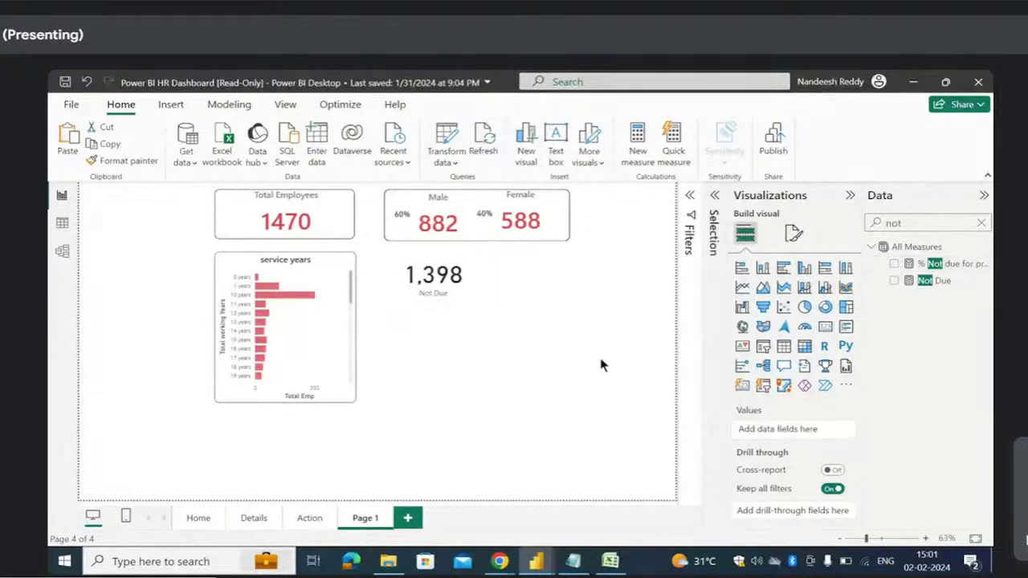
- Add the % Not due for promotion measure as a separate card and turn off its category label
click(896, 265)
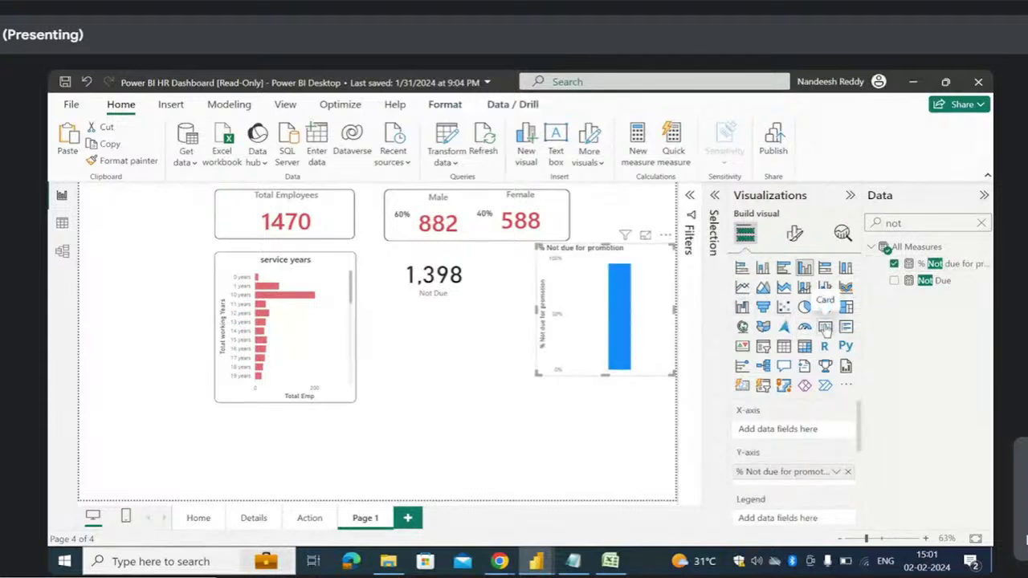
click(824, 326)
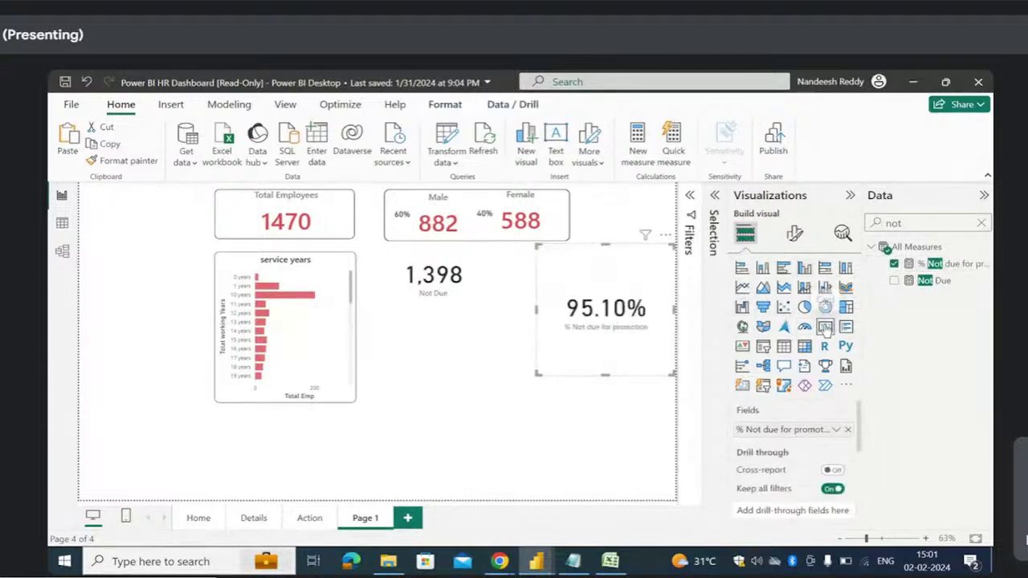
click(793, 233)
click(845, 360)
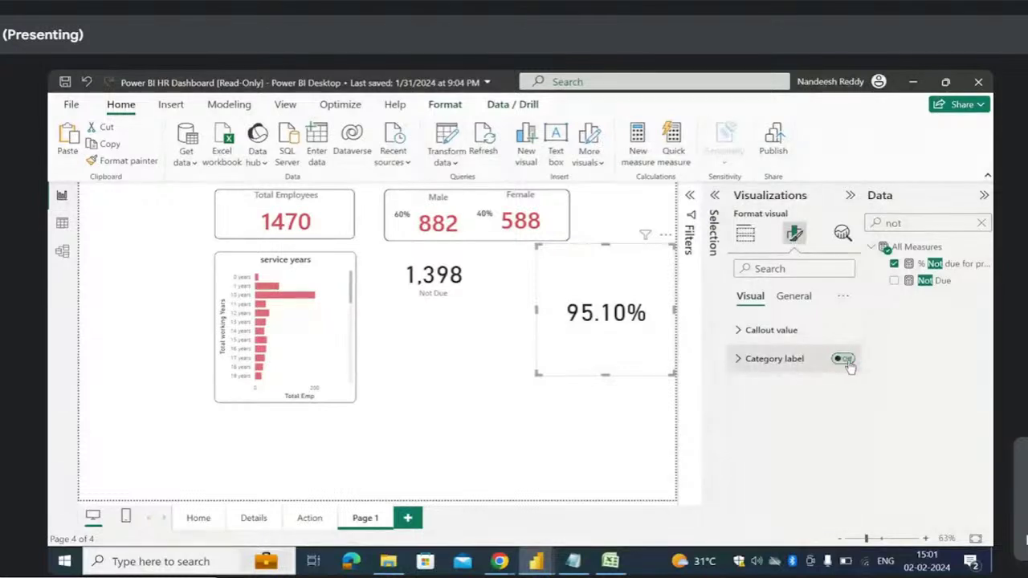
click(844, 361)
click(844, 360)
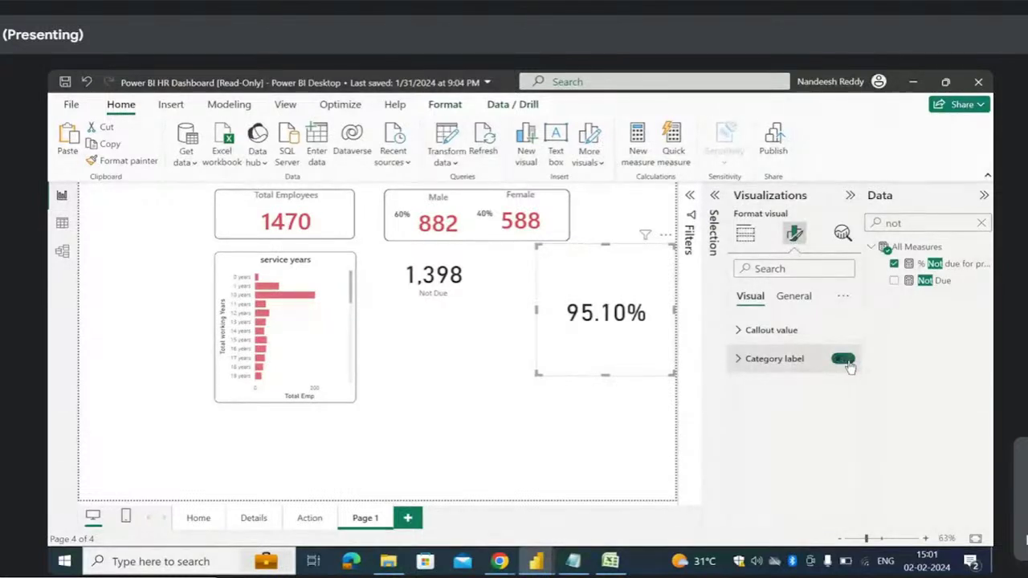
- Copy the Male card's formatting with Format painter onto the Not Due card and the % Not due for promotion card
click(438, 229)
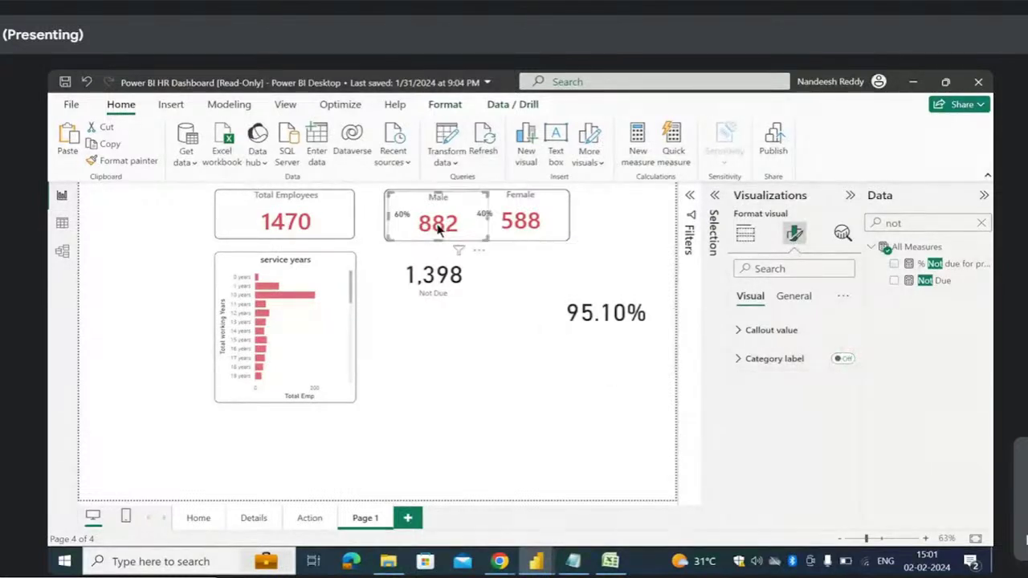
click(125, 160)
click(430, 279)
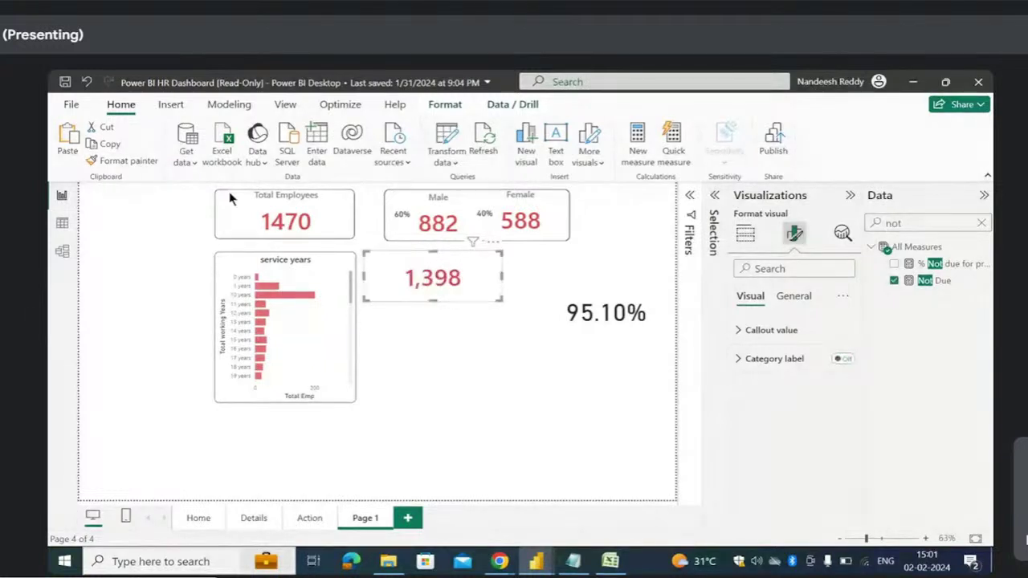
click(138, 170)
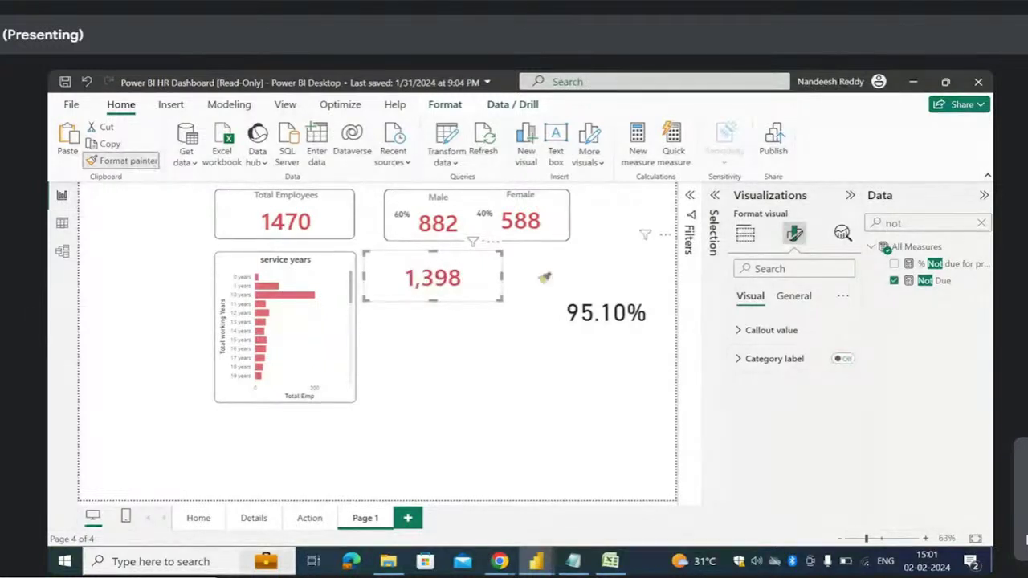
click(578, 305)
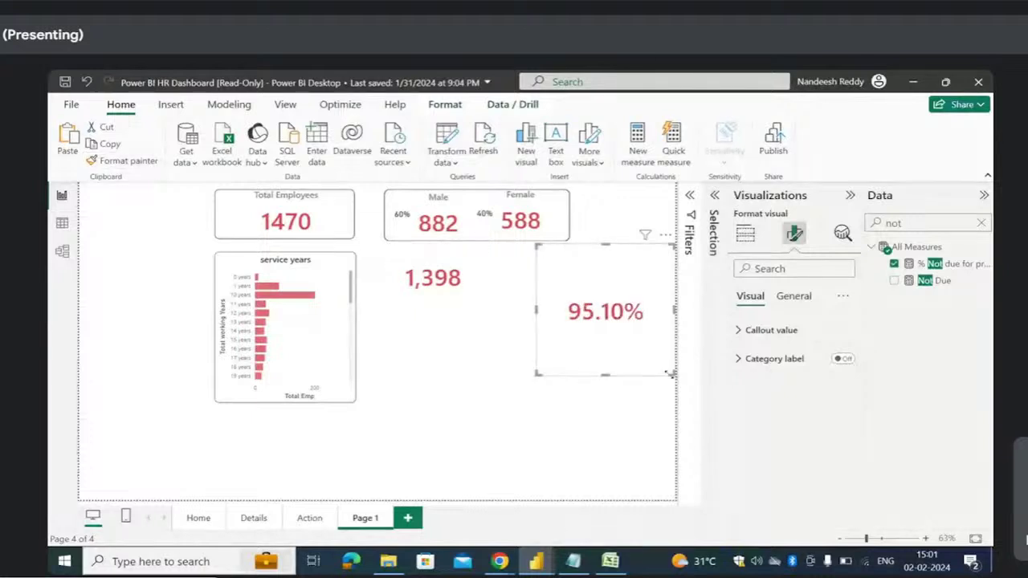
- Set the % Not due for promotion card's callout font size to 15, shrink the card and place it just below the Not Due value
drag(671, 373, 632, 297)
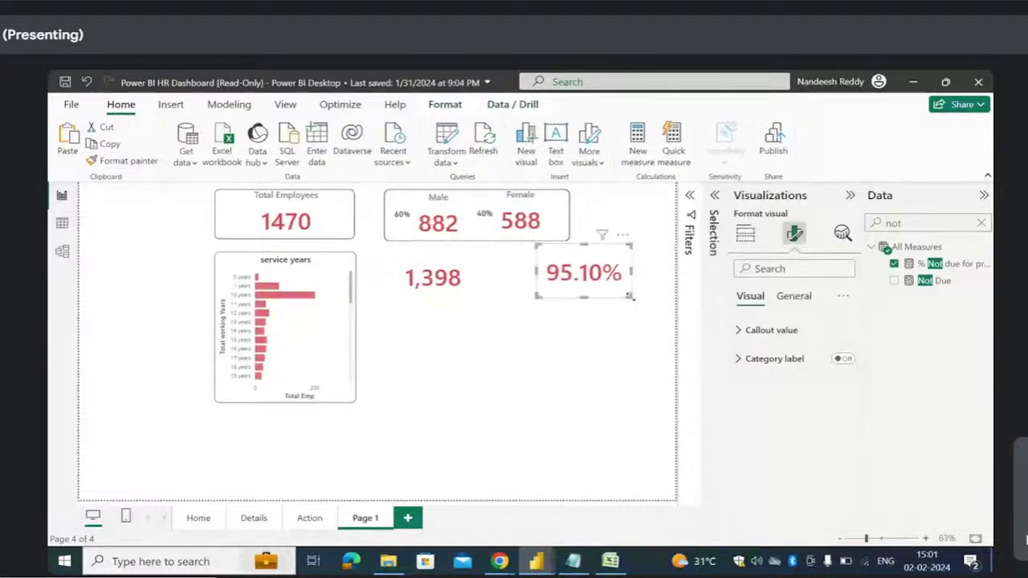
click(741, 330)
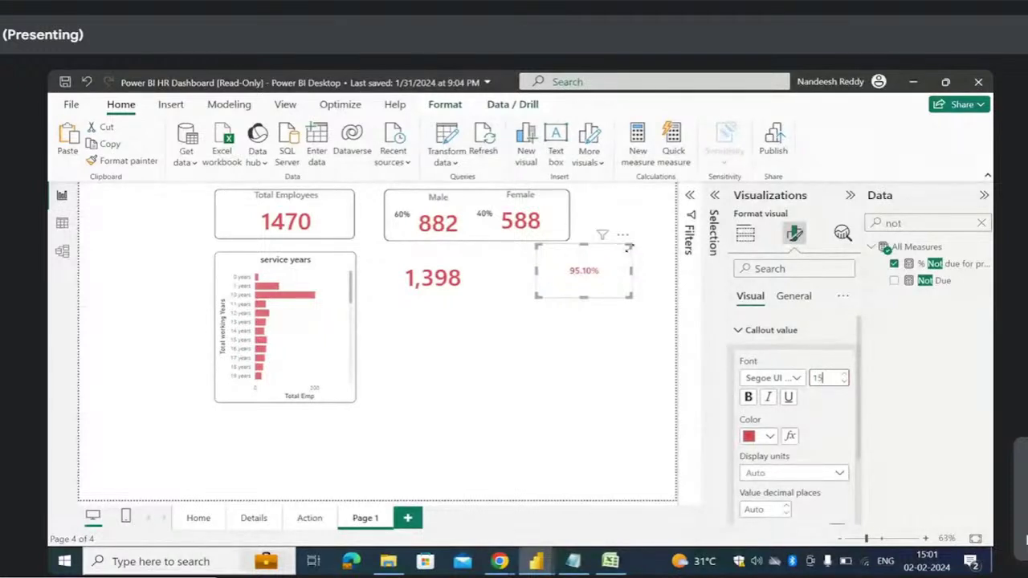
drag(630, 245, 441, 293)
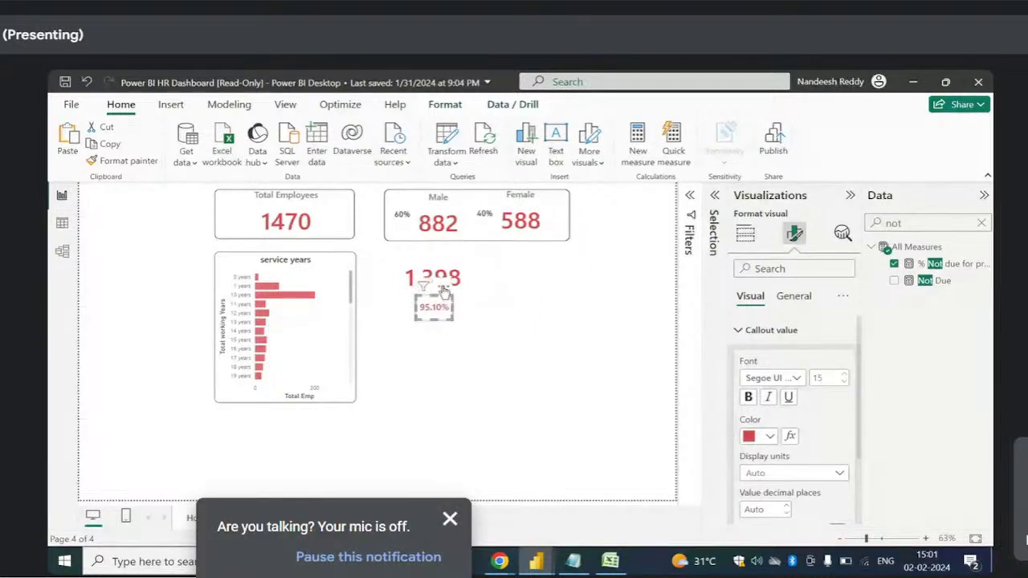
click(515, 339)
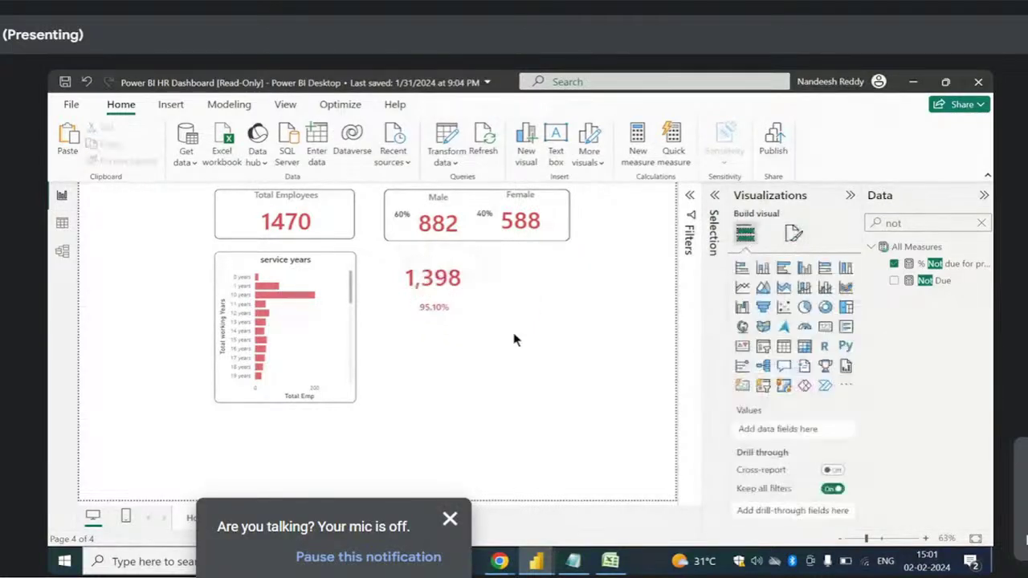
- Turn on the visual border of the Not Due card showing 1,398 and round its corners to 10 px
click(470, 278)
click(794, 234)
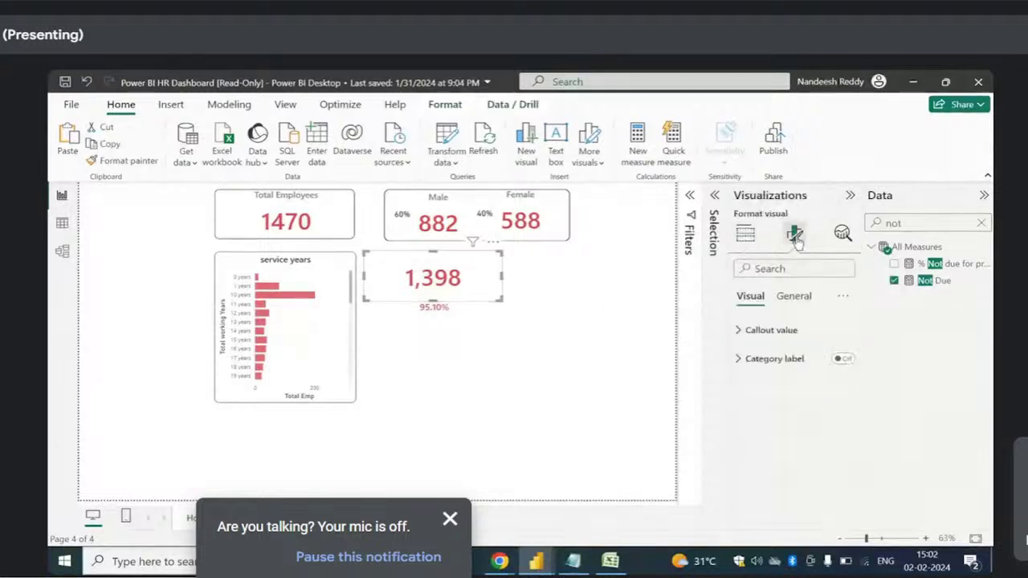
click(793, 296)
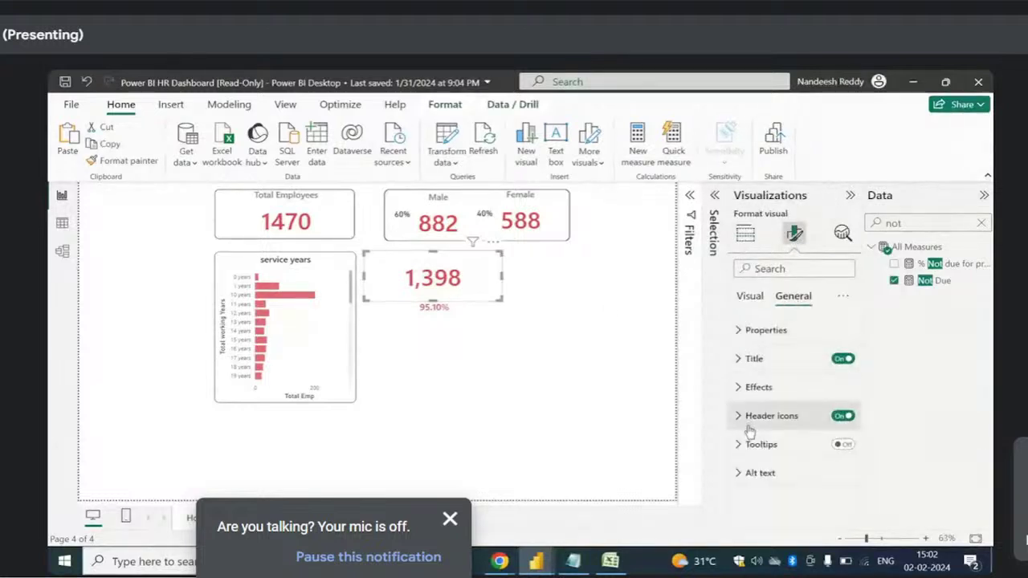
click(751, 388)
scroll(771, 426, down, 2)
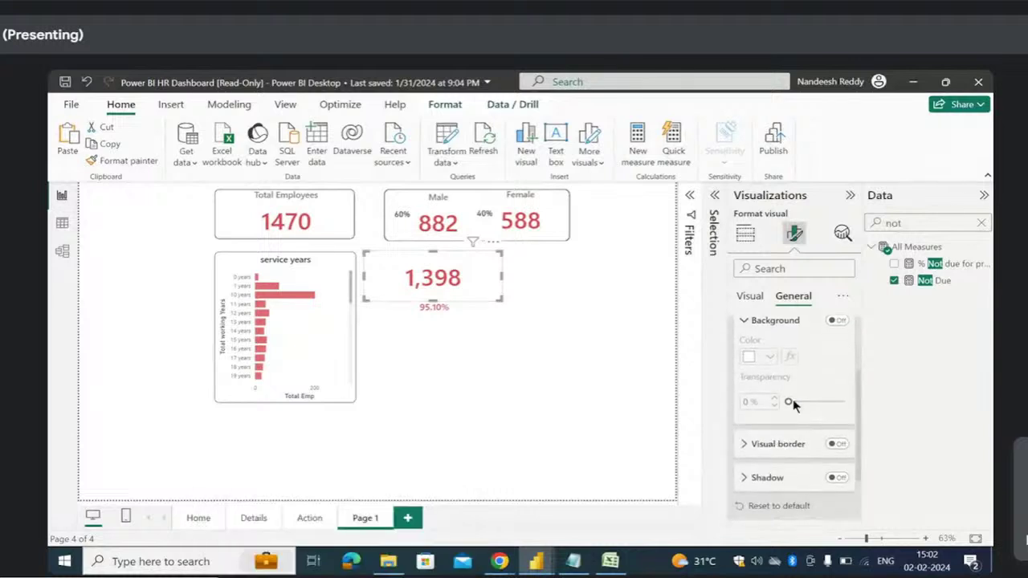
scroll(795, 401, up, 1)
scroll(805, 436, down, 2)
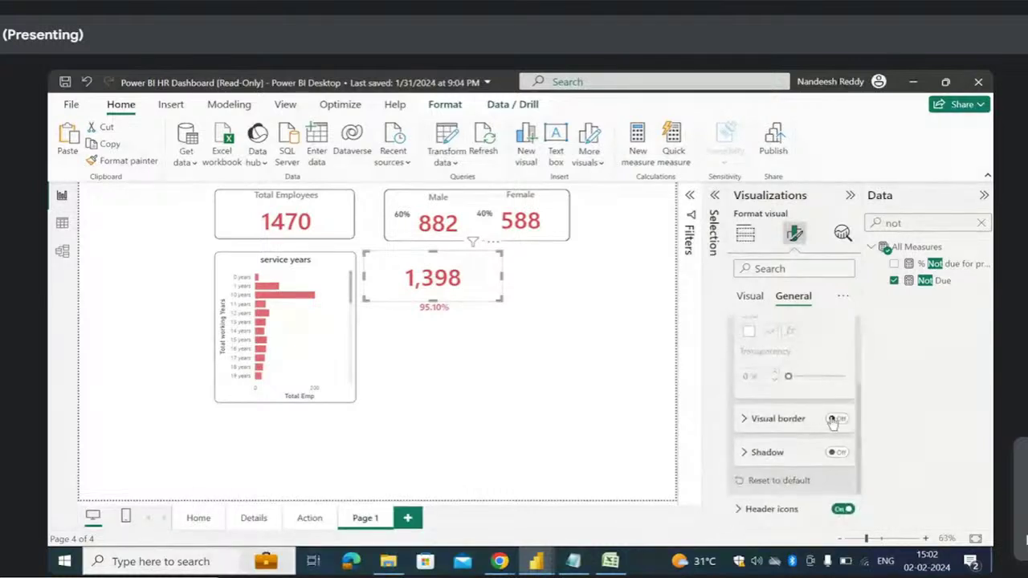
click(834, 419)
click(748, 421)
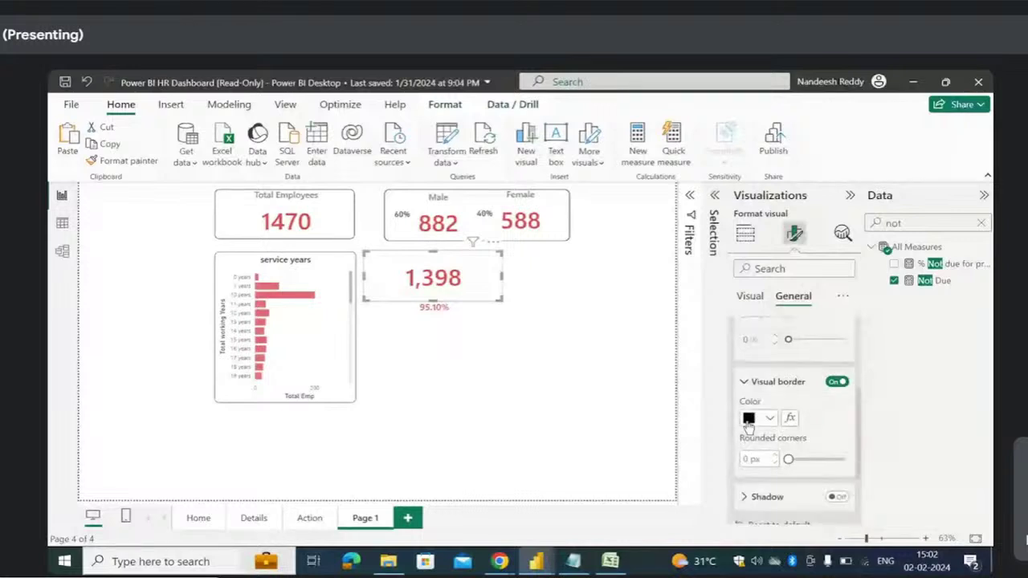
scroll(758, 413, down, 2)
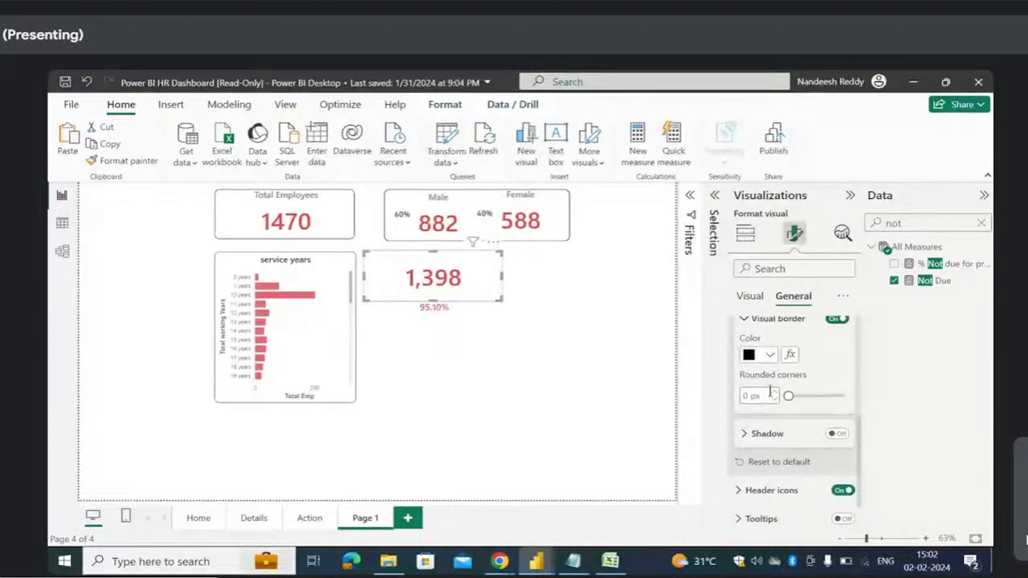
drag(789, 396, 805, 395)
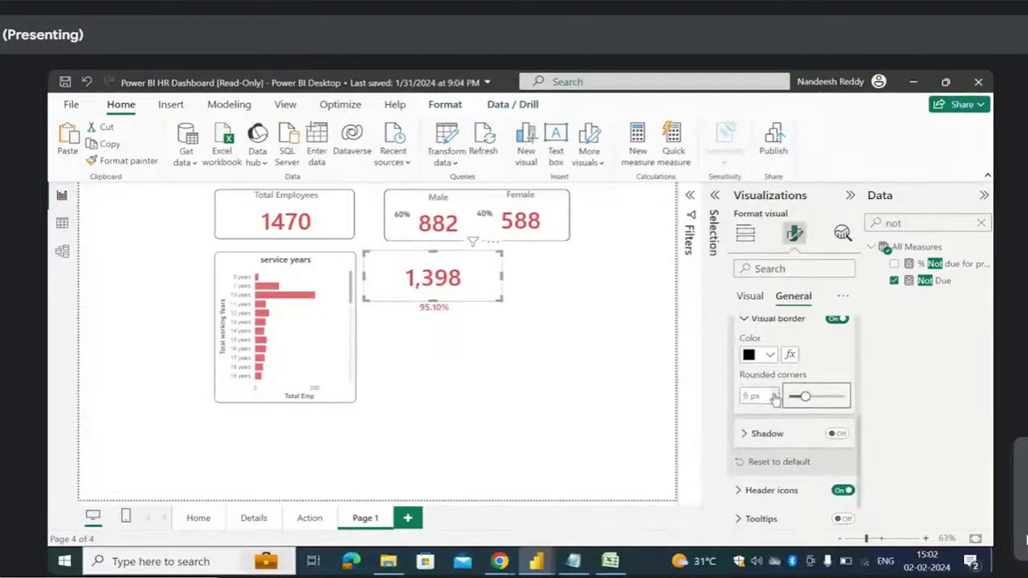
- Set the Not Due card's title text to "Not Due For Promotion"
scroll(773, 406, up, 4)
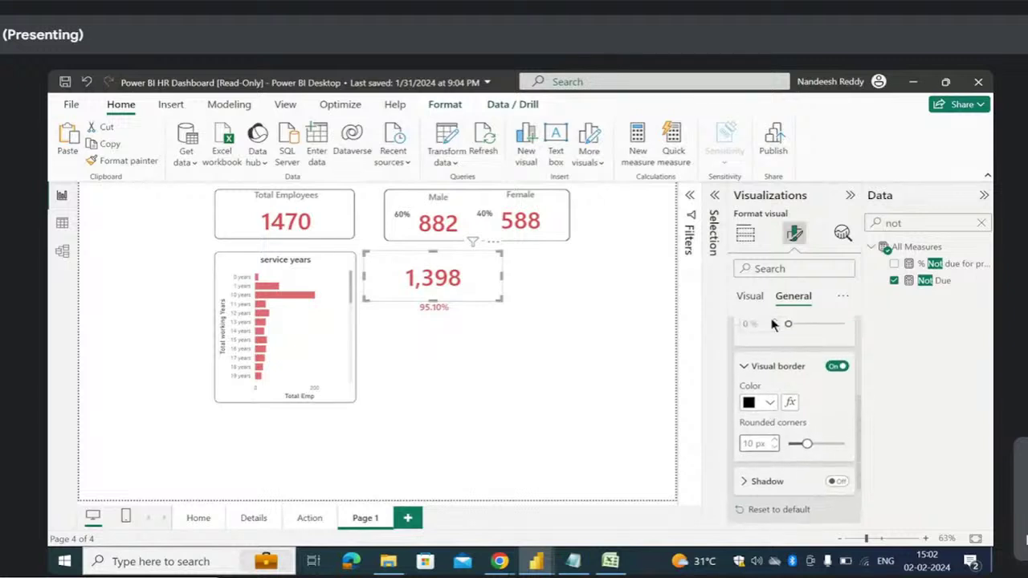
click(777, 366)
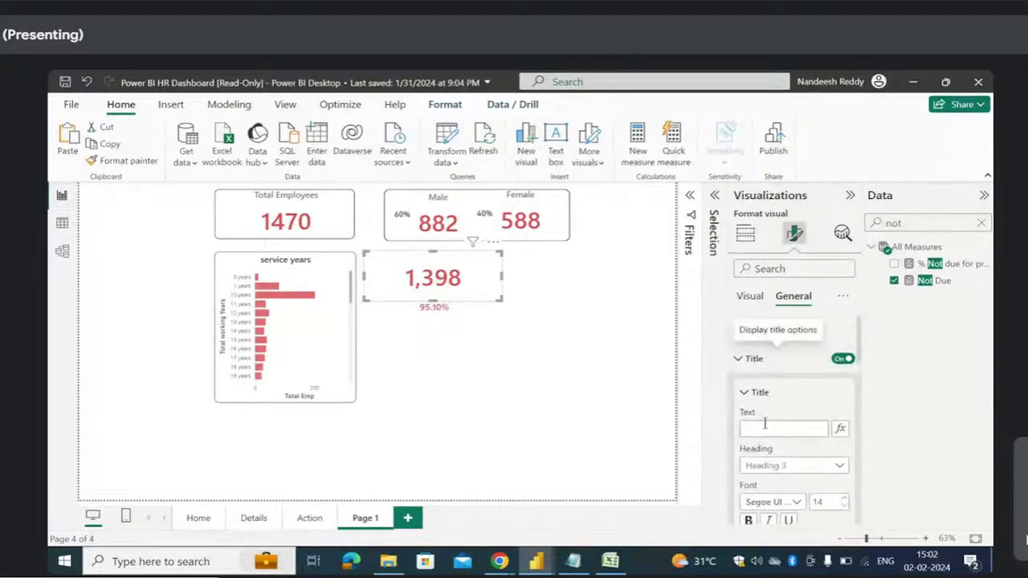
click(777, 428)
text(Not Due)
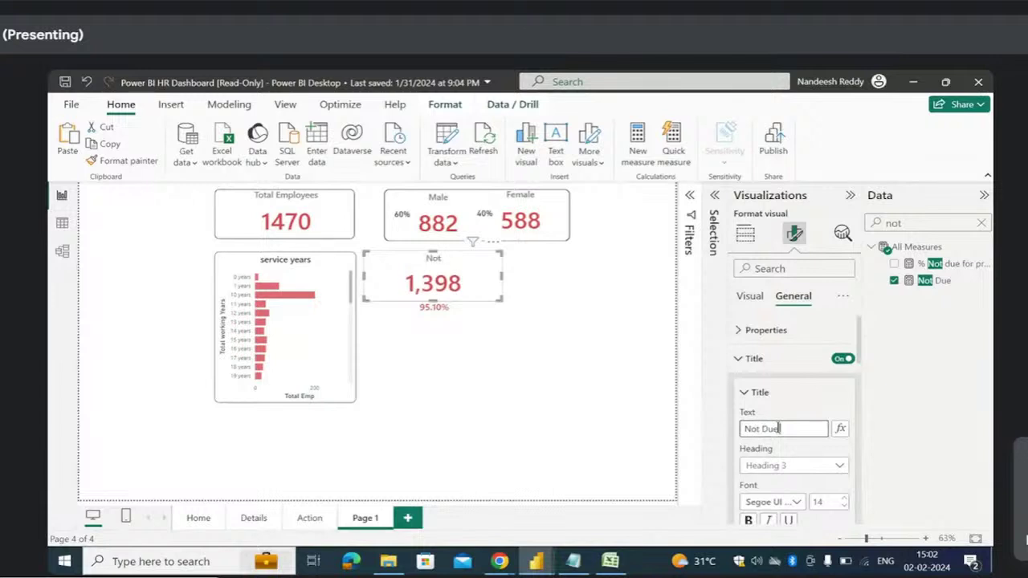
text( For Promotion)
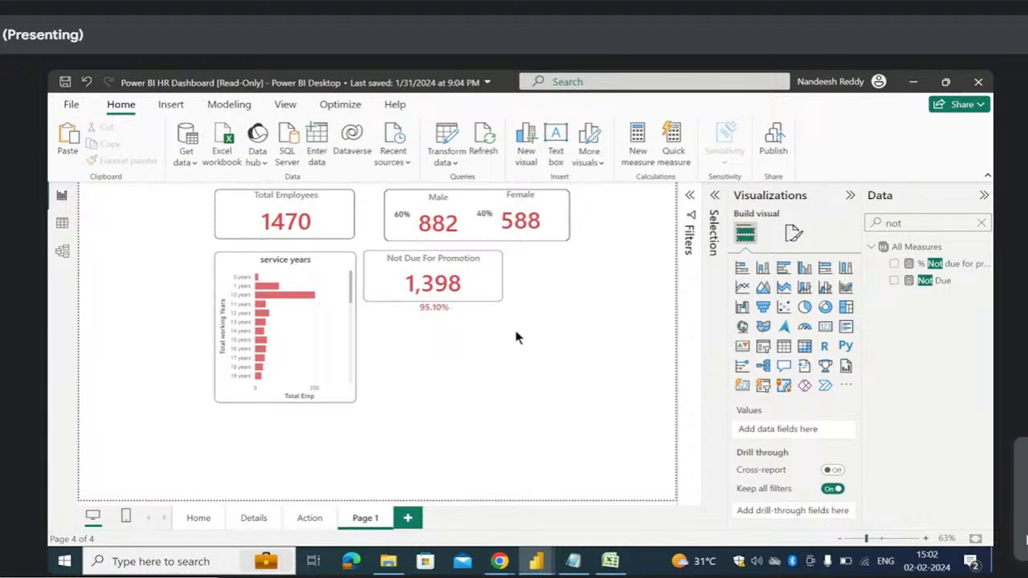
- Move the % Not due for promotion card inside the Not Due For Promotion frame, just left of its main value
drag(431, 313, 430, 309)
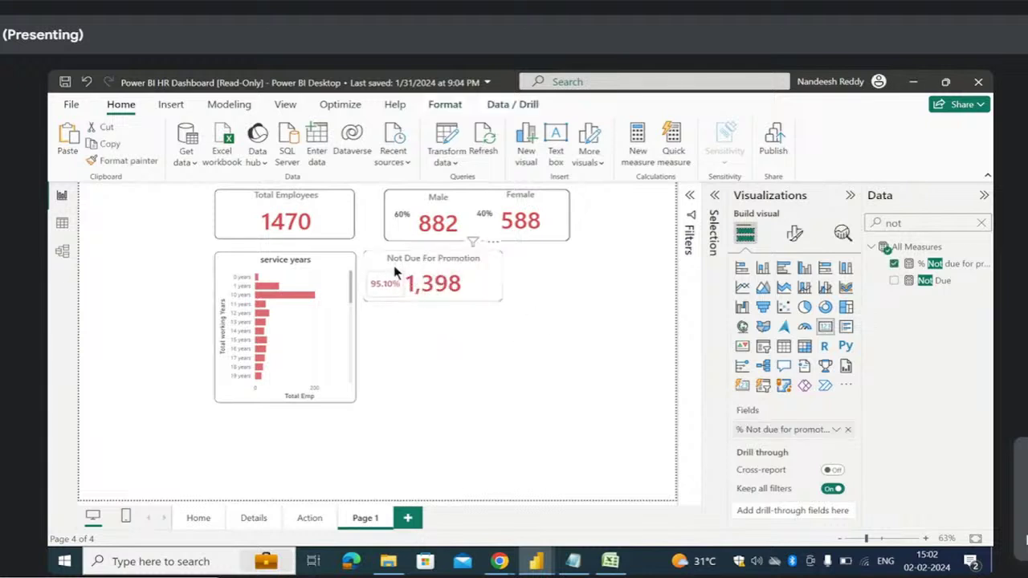
click(394, 274)
click(576, 375)
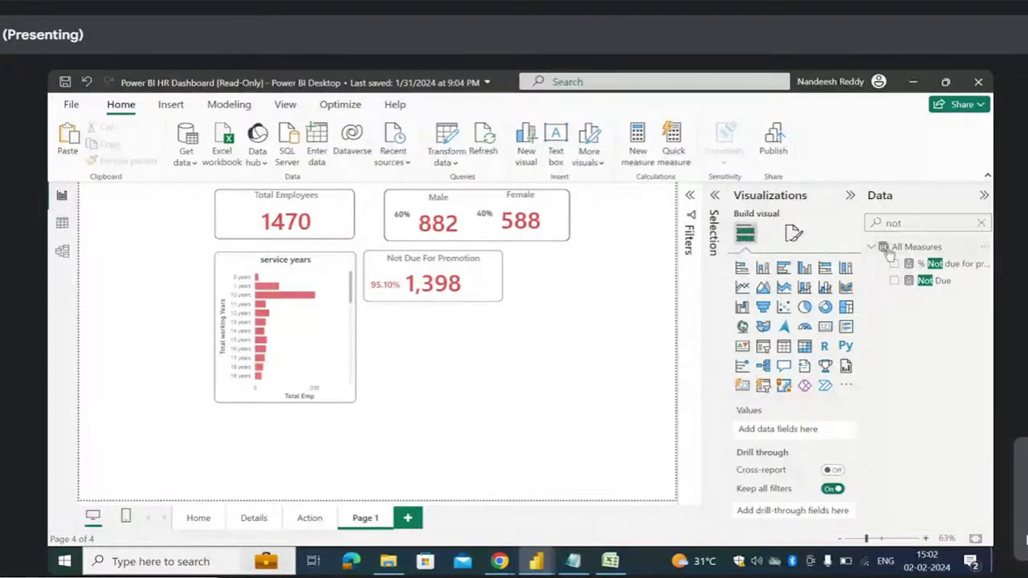
- Review the Not Due measure's formula, including its Total Emp expression and Promotion status filter
click(935, 280)
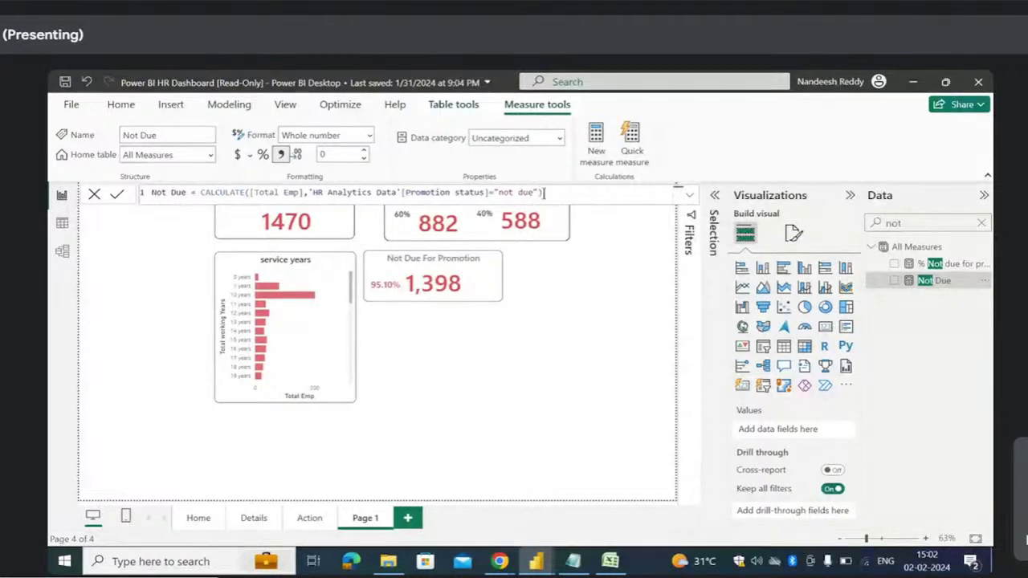
drag(543, 192, 484, 192)
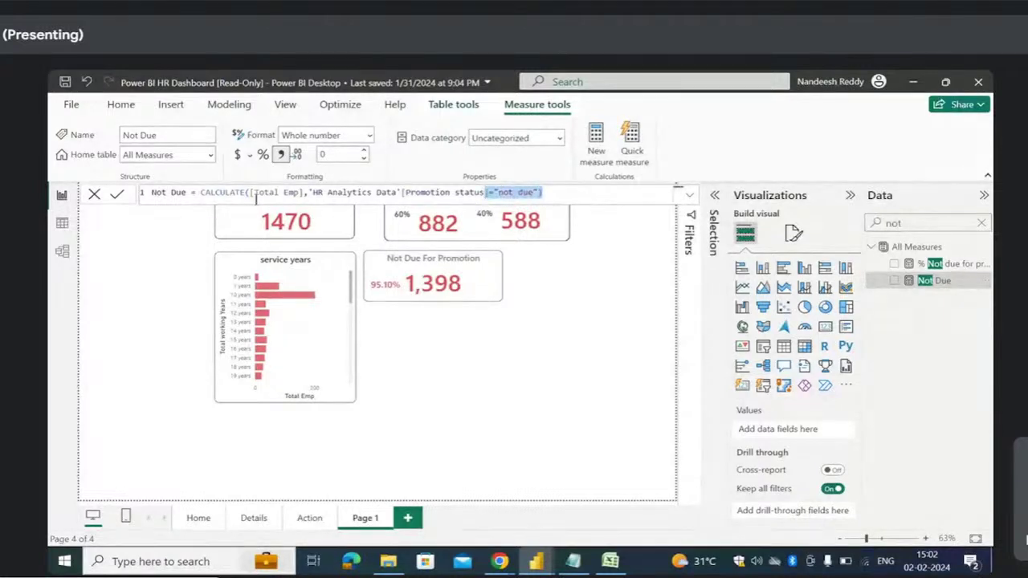
drag(254, 193, 304, 195)
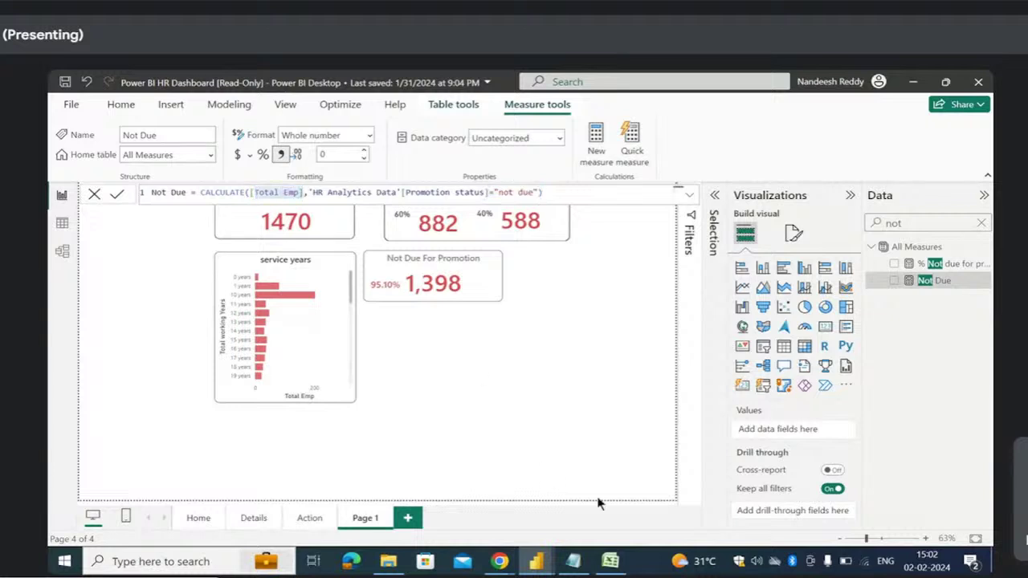
- Check the Due for promotion and % Due for promotion entries in the Sticknote KPI list in Notepad, and return to the report
click(573, 561)
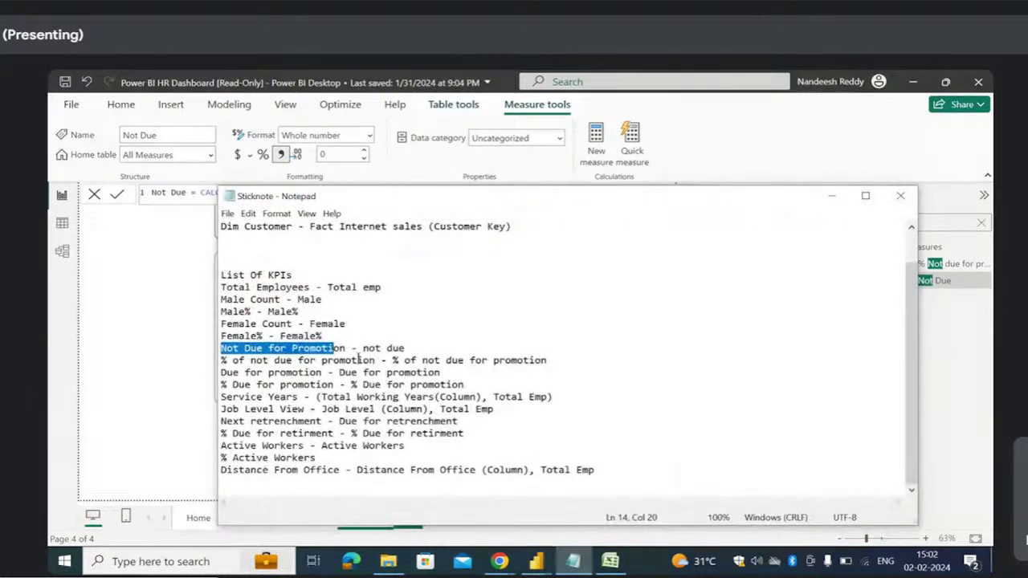
drag(222, 372, 310, 384)
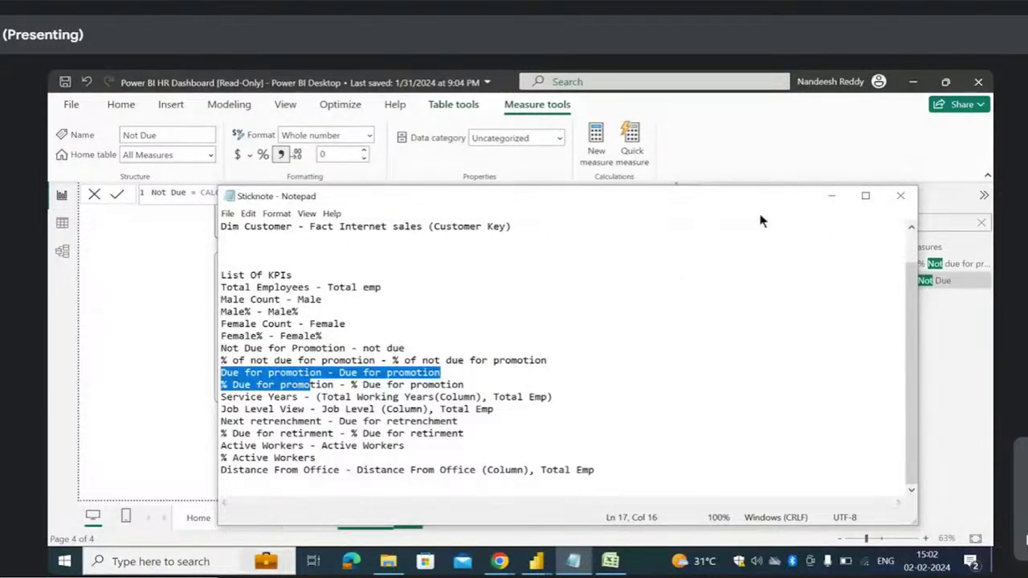
click(830, 197)
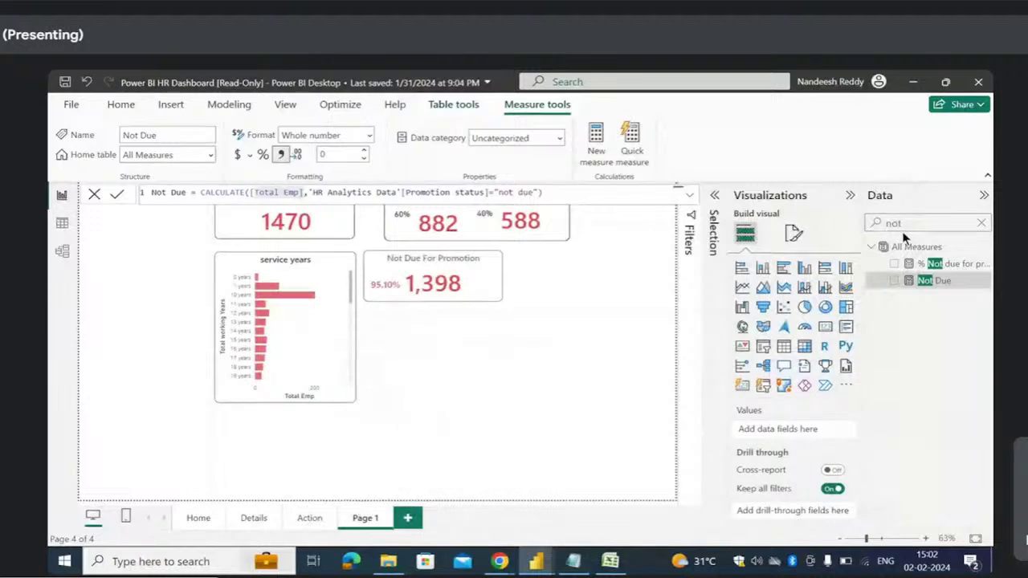
click(572, 562)
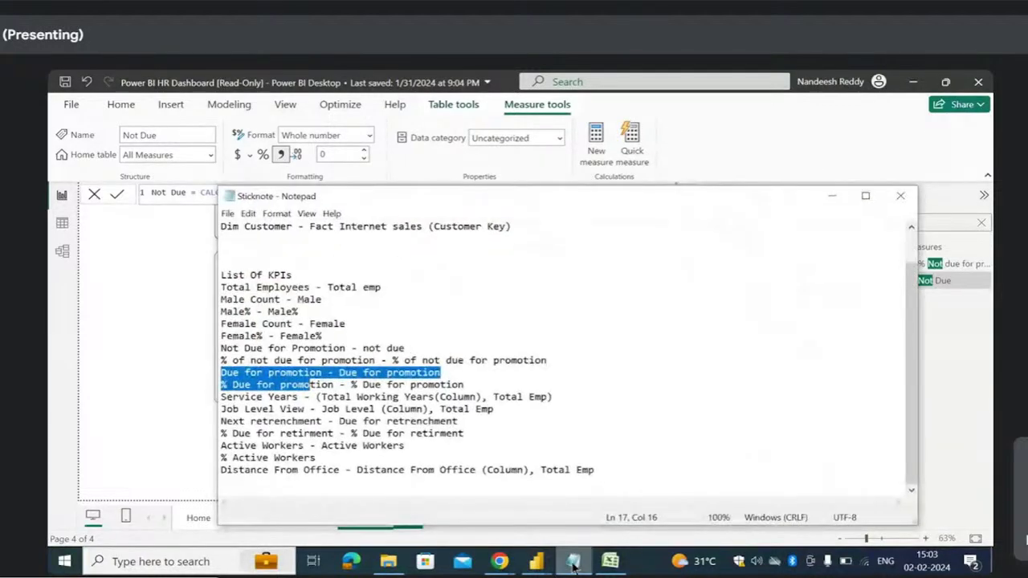
click(573, 562)
- Search the data fields for "due" and examine the Due for promotion measure's ISBLANK and CALCULATE formula
double_click(868, 225)
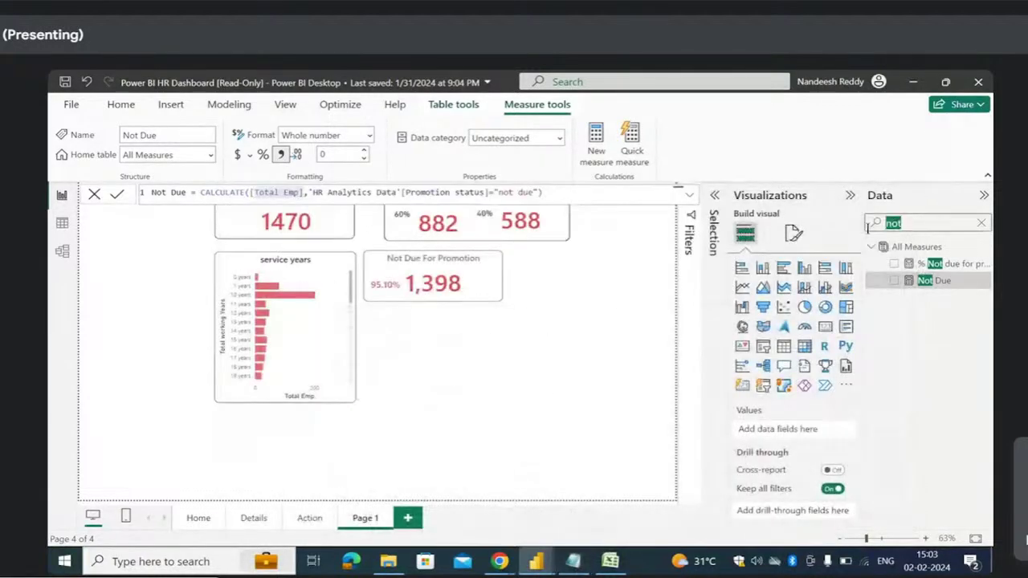
text(due)
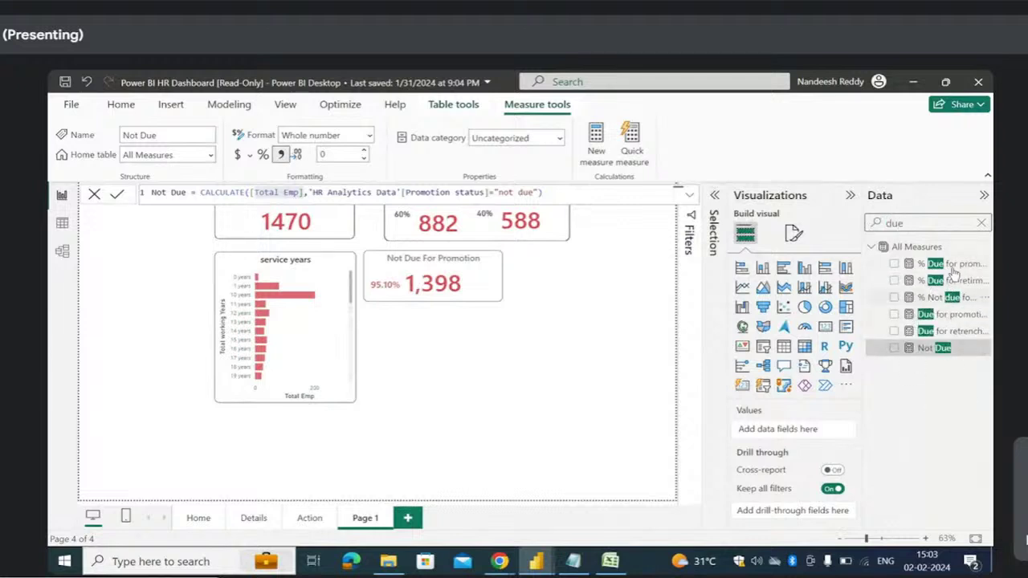
click(955, 315)
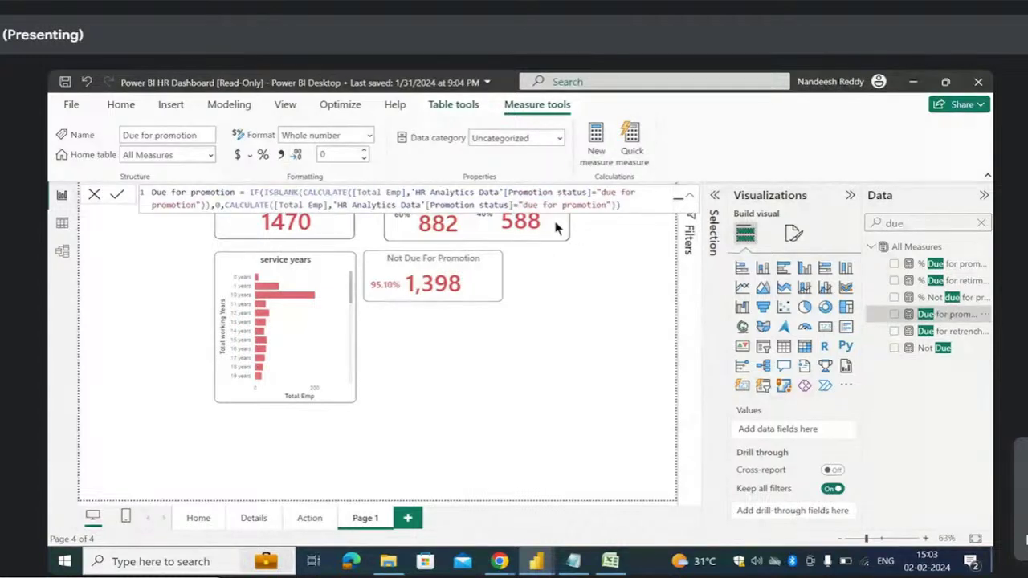
drag(305, 193, 351, 194)
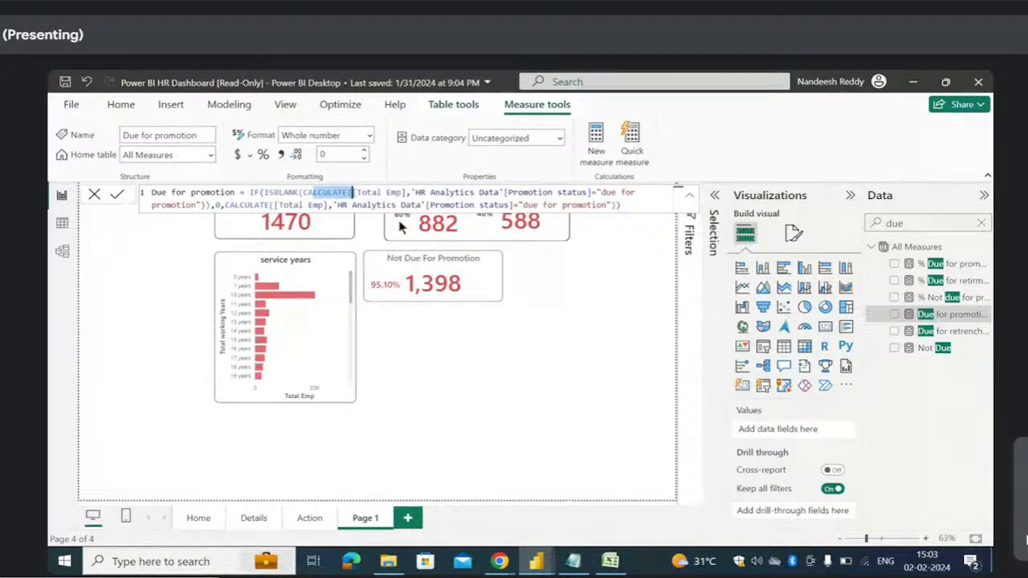
drag(452, 206, 607, 207)
click(555, 344)
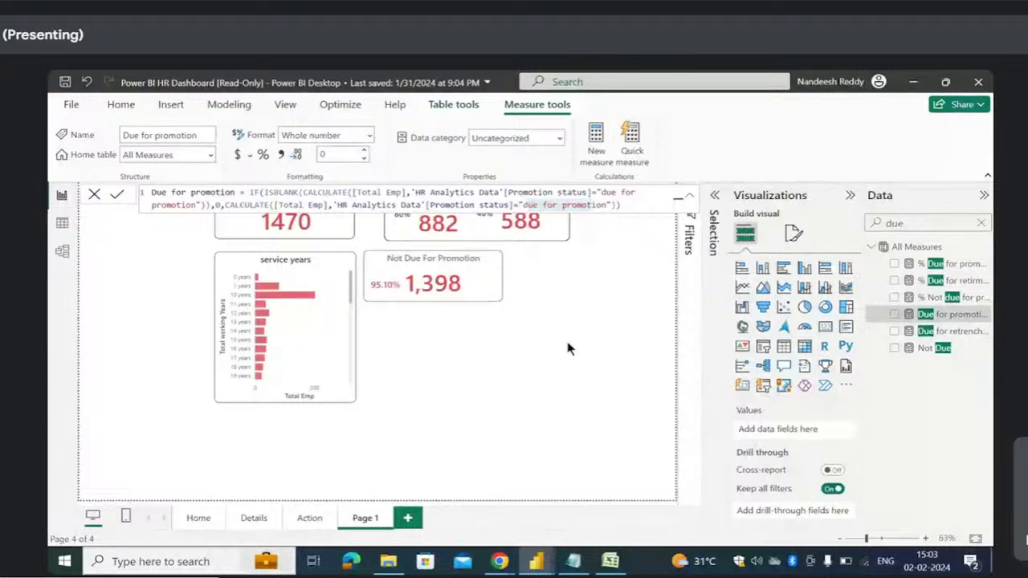
- Add the Due for promotion measure as a card and copy the Not Due For Promotion card's formatting onto it with Format painter
click(894, 314)
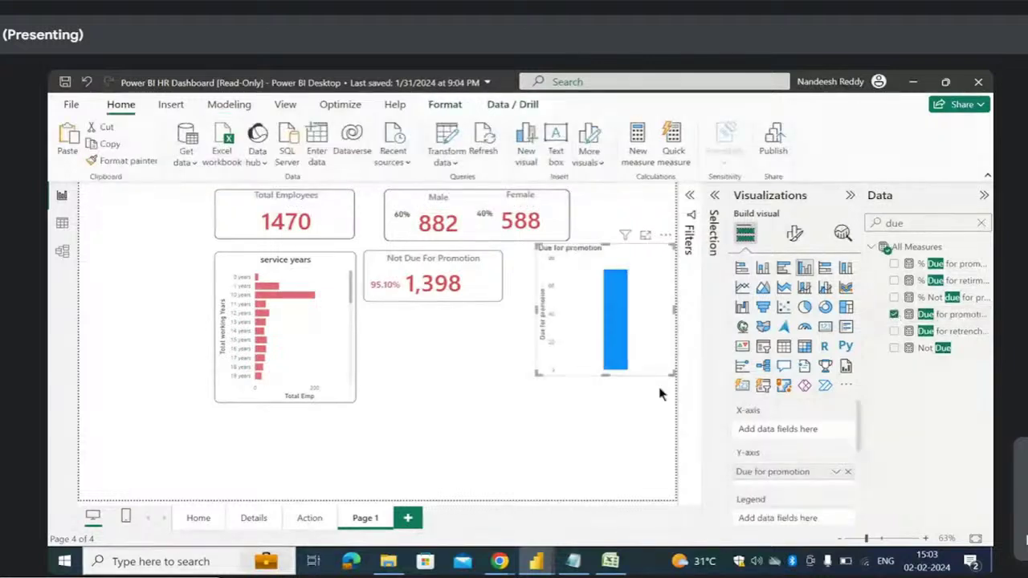
click(825, 327)
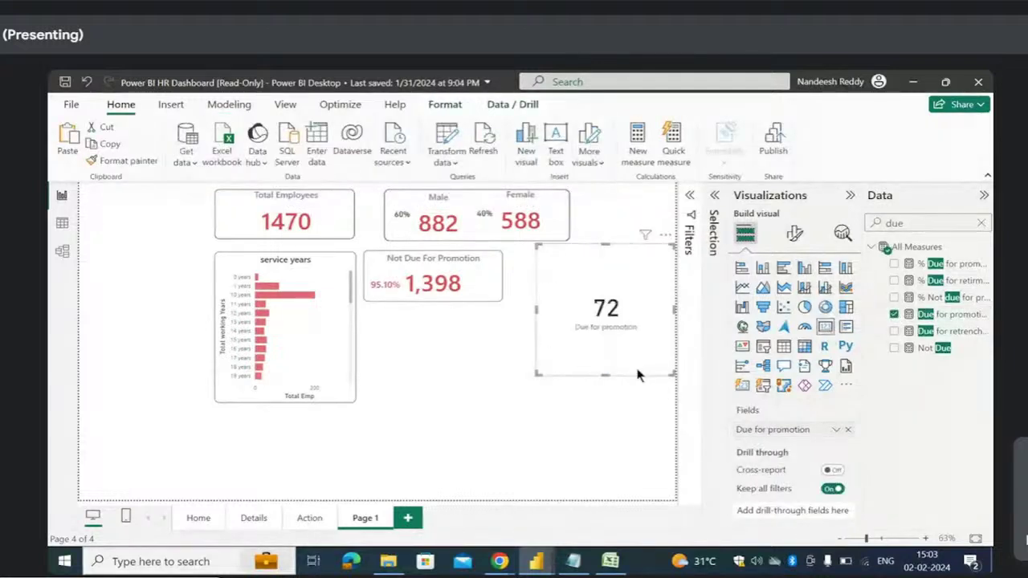
click(454, 286)
click(143, 163)
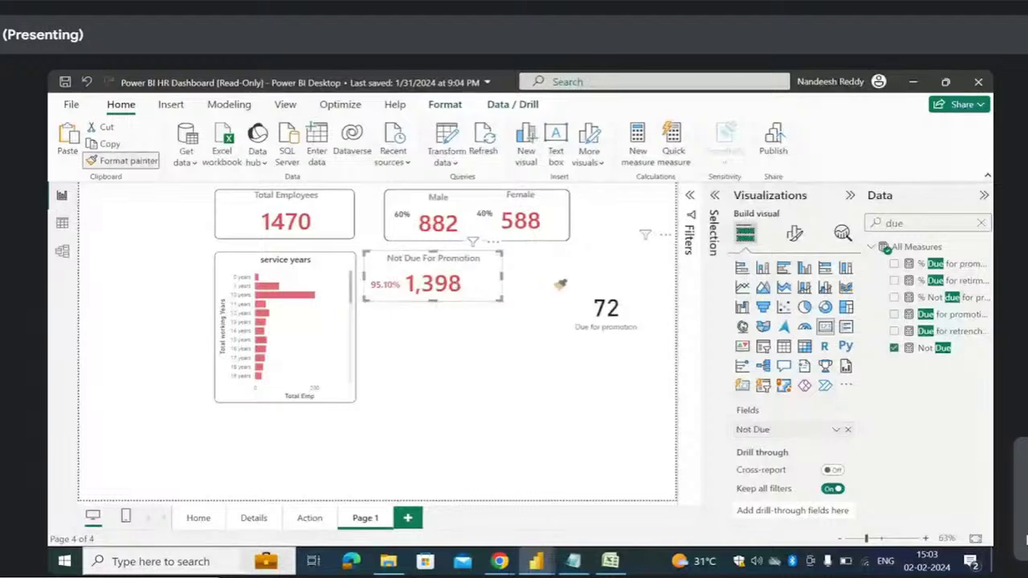
click(602, 307)
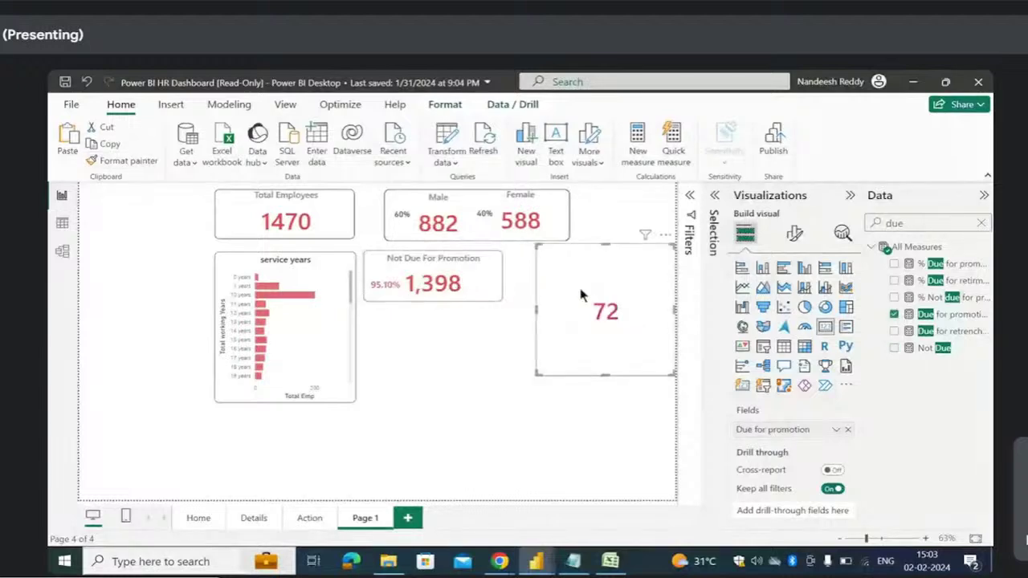
- Set the Due for promotion card's title text to "Due Promotion"
click(794, 232)
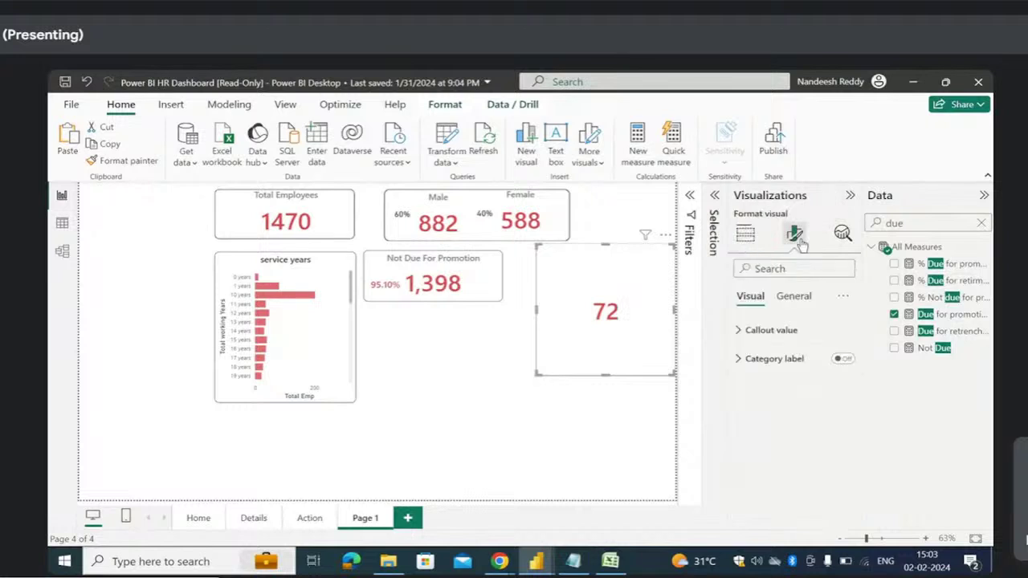
click(793, 296)
click(738, 360)
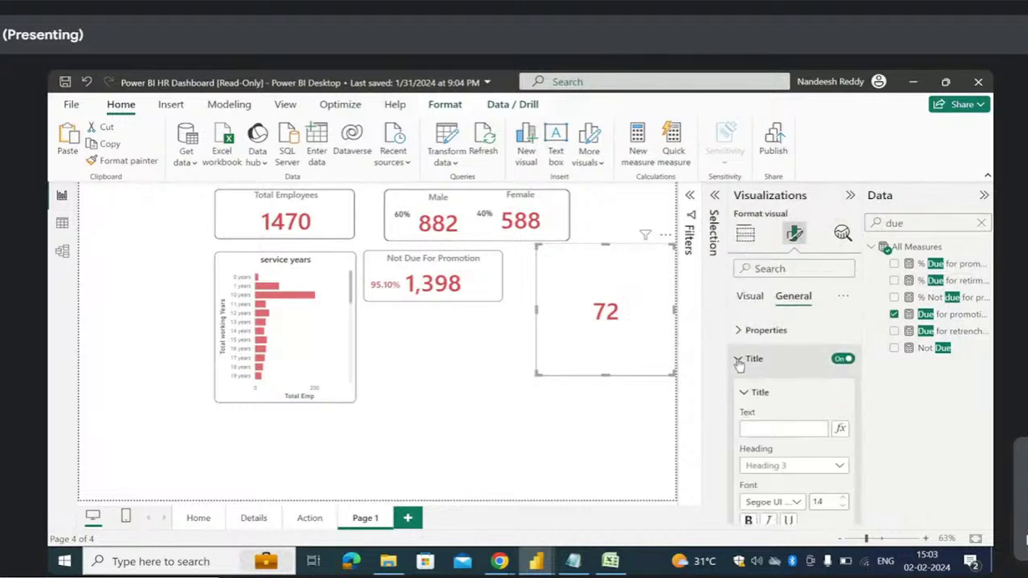
click(777, 433)
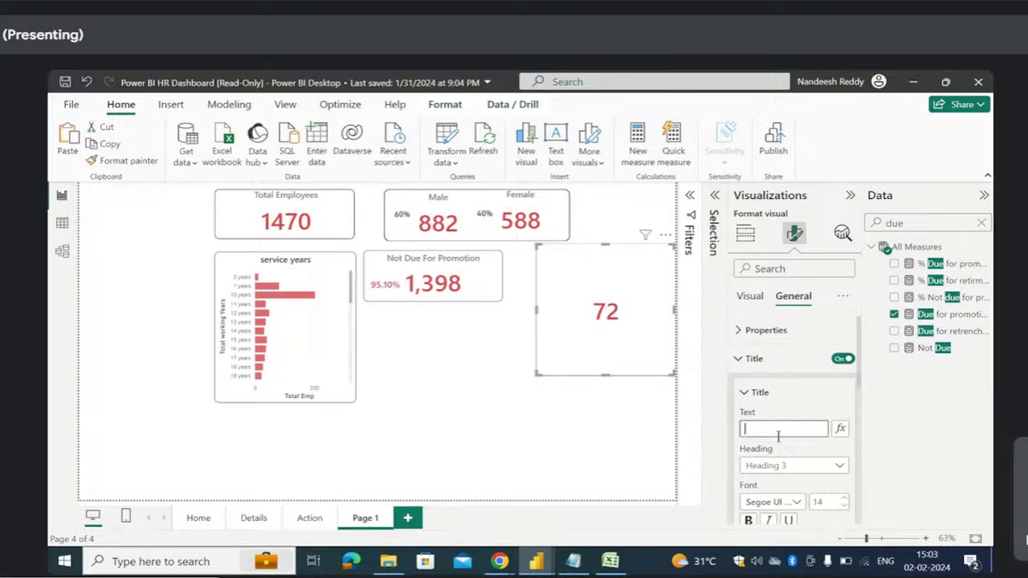
text(Due F)
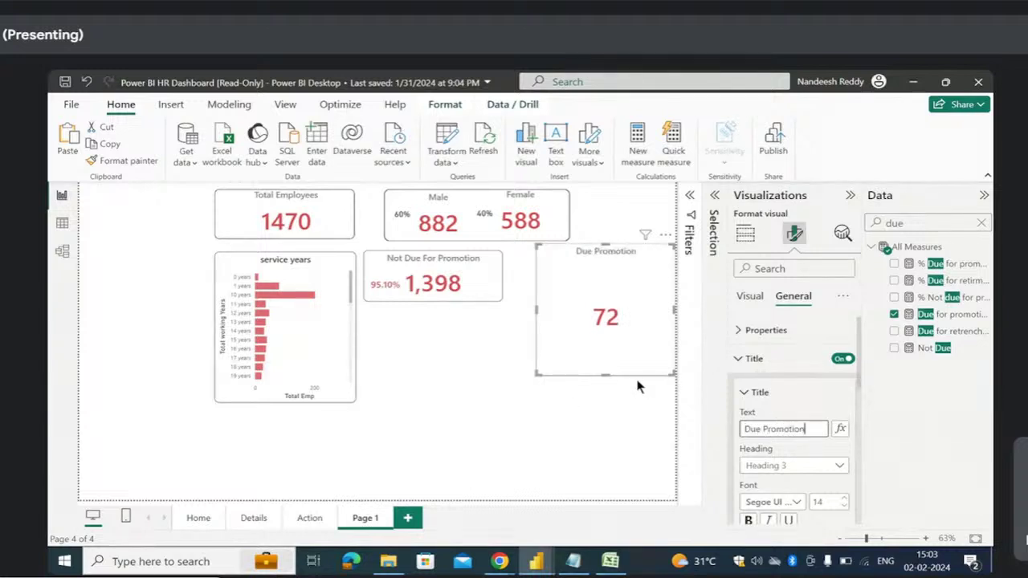
- Reduce the Due Promotion card's height and place it beside the Not Due For Promotion card
drag(603, 373, 581, 301)
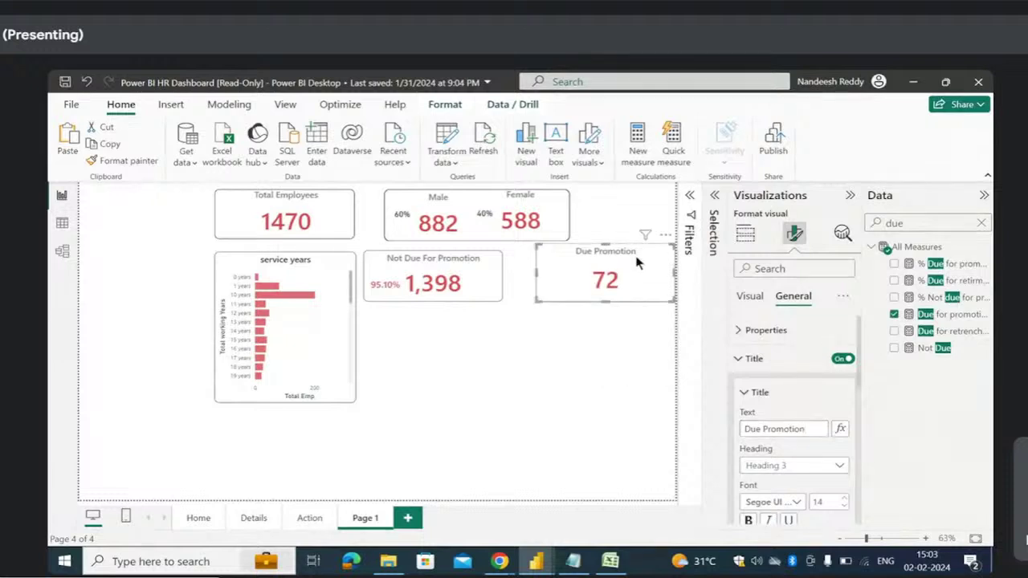
drag(637, 260, 615, 267)
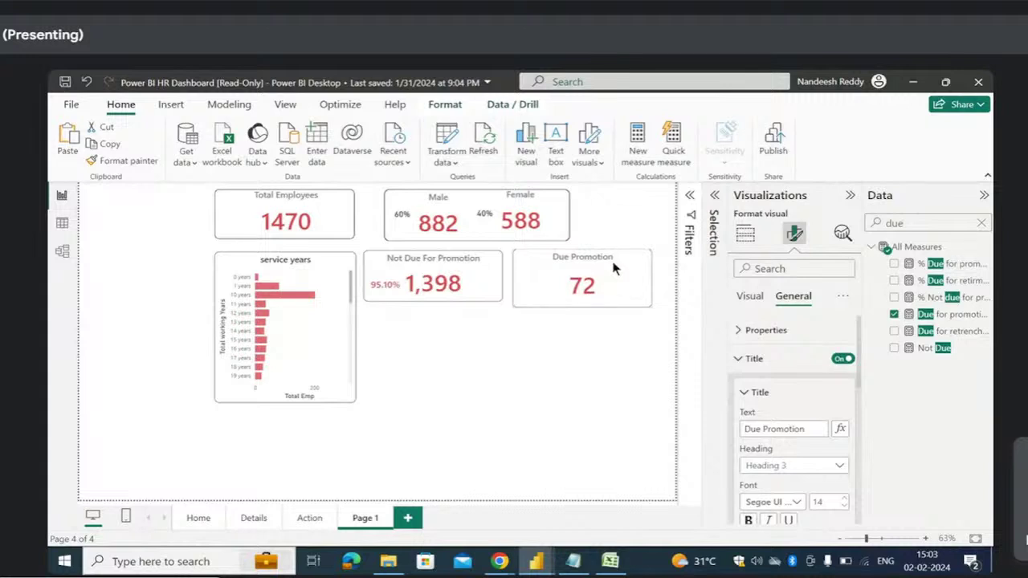
- Shrink the Due Promotion card by hand to about 119 high and 257 wide
drag(583, 303, 586, 304)
click(585, 303)
drag(651, 275, 633, 275)
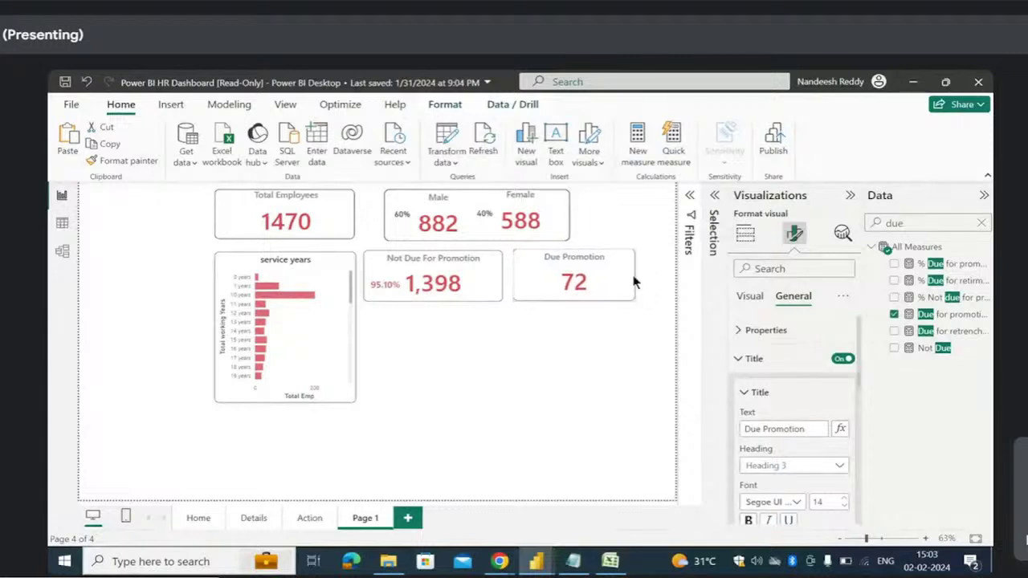
click(550, 352)
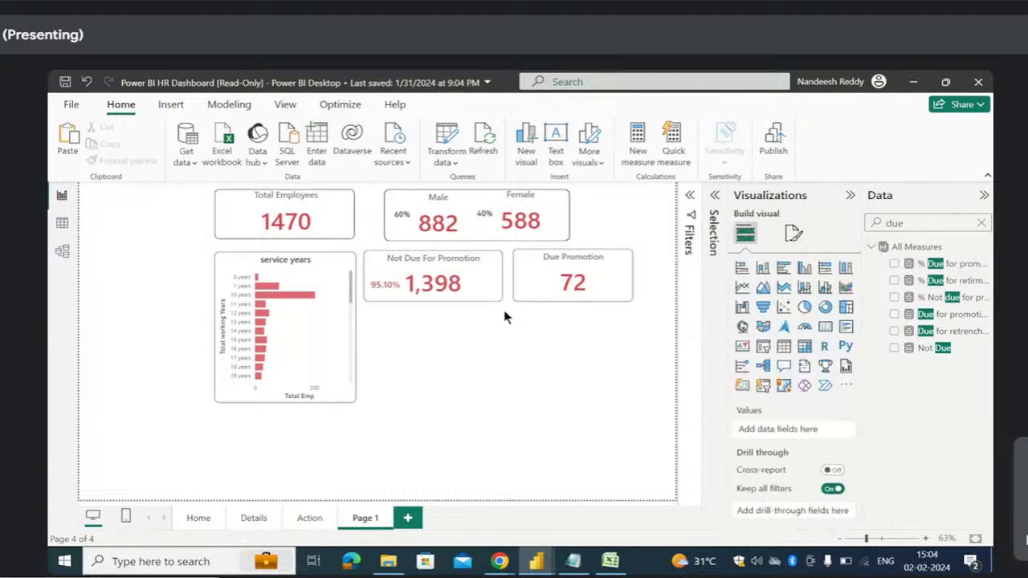
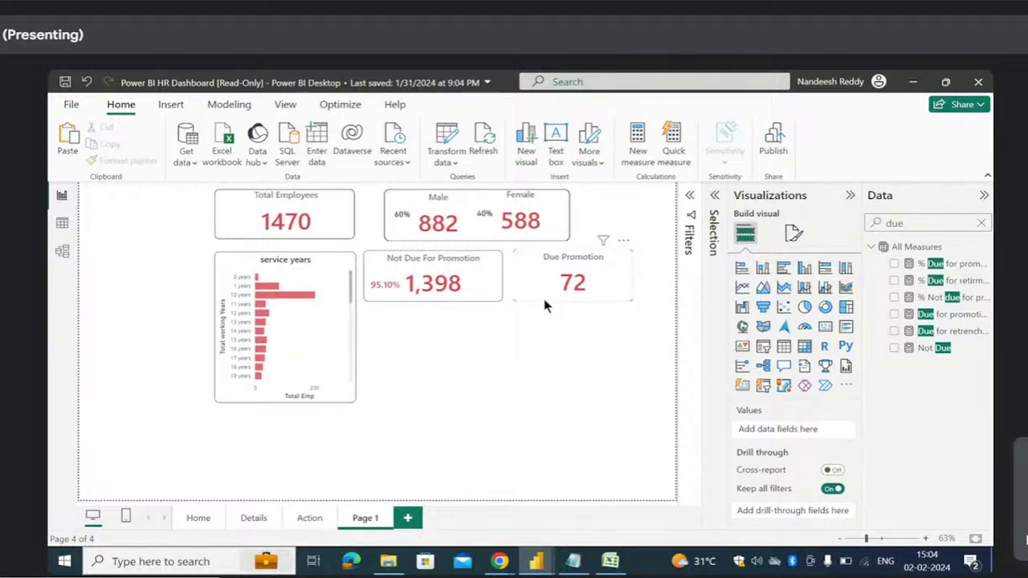
- Check the Not Due For Promotion card's size and set the Due Promotion card's height to 116 to match it
click(544, 299)
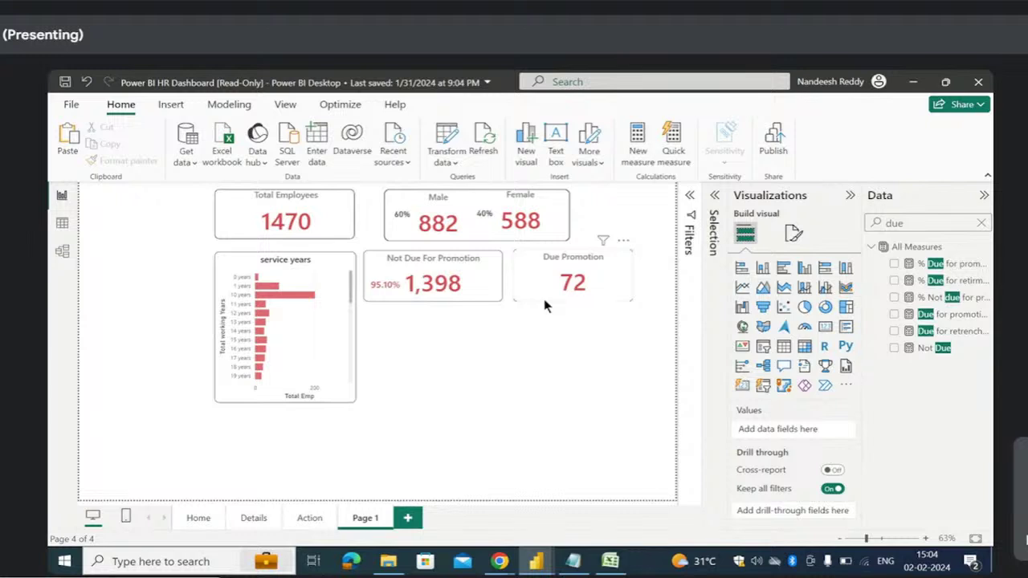
click(491, 264)
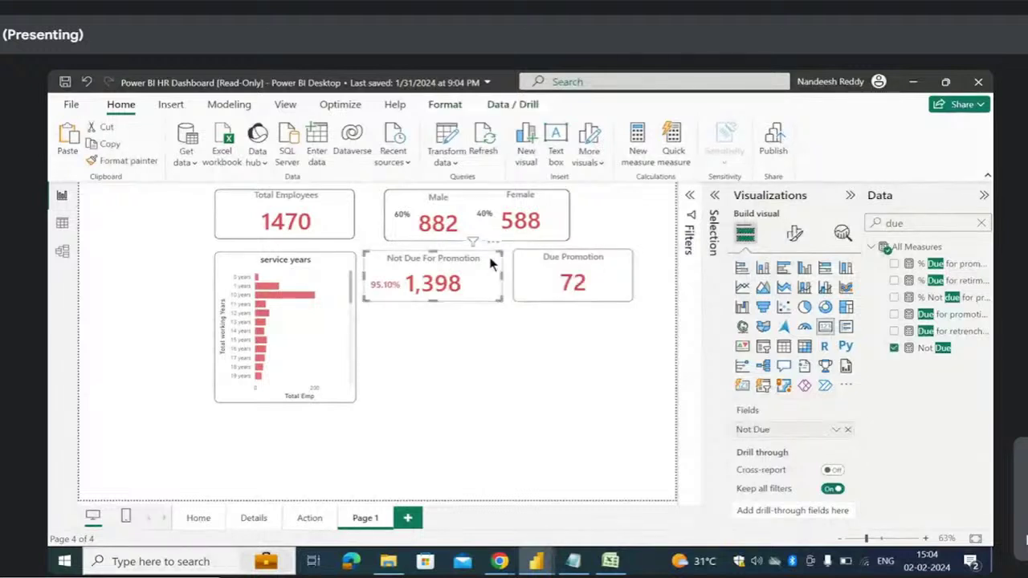
click(794, 235)
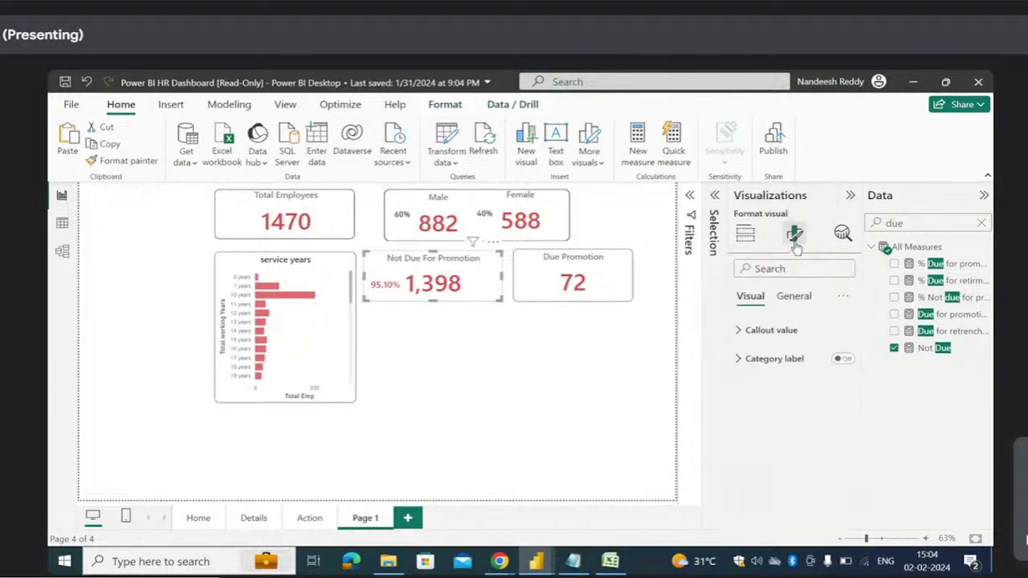
click(793, 296)
click(743, 333)
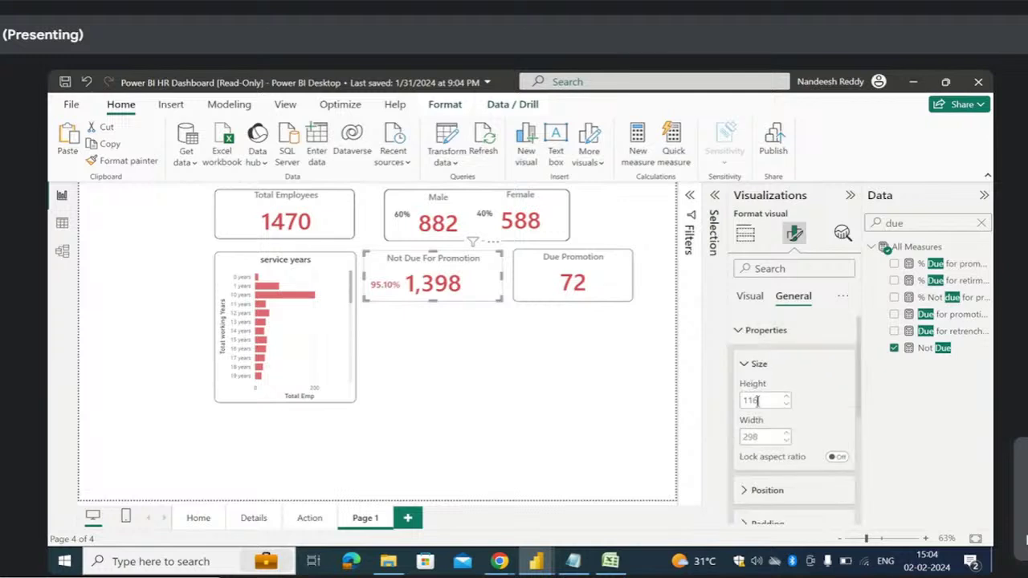
scroll(764, 416, down, 1)
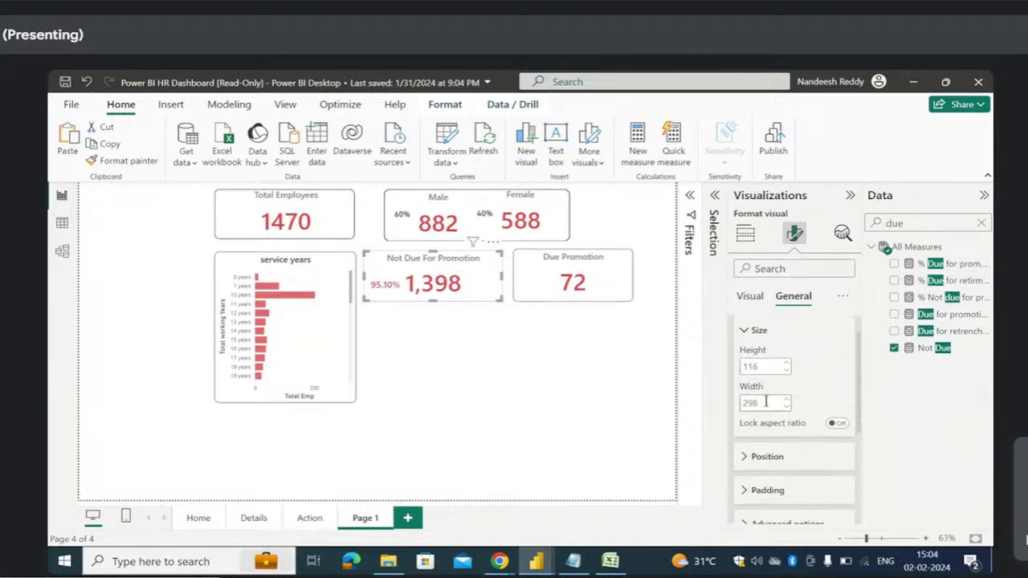
click(591, 254)
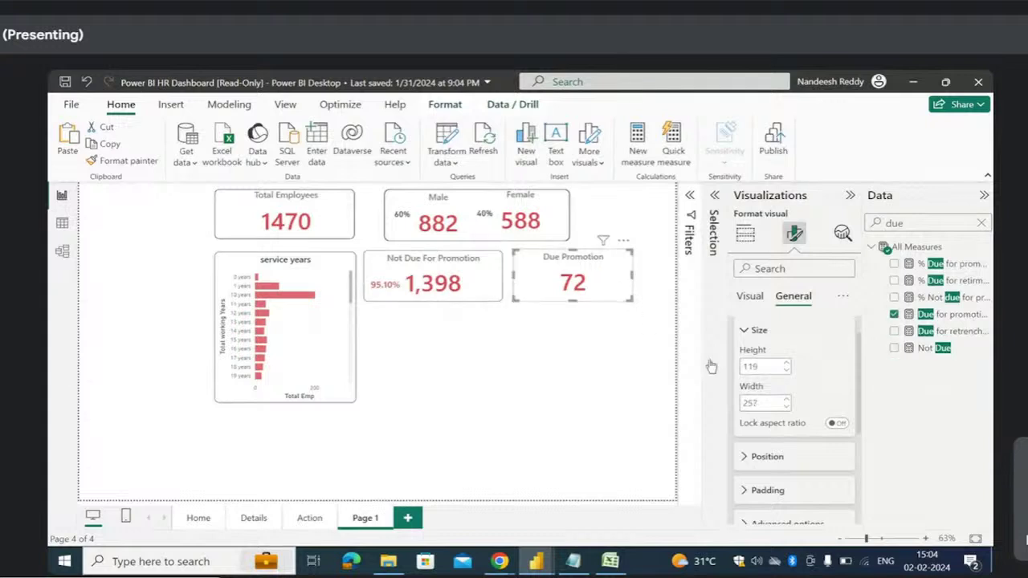
click(771, 366)
text(116)
- Set the Due Promotion card's width to 298 to match the Not Due For Promotion card
click(466, 264)
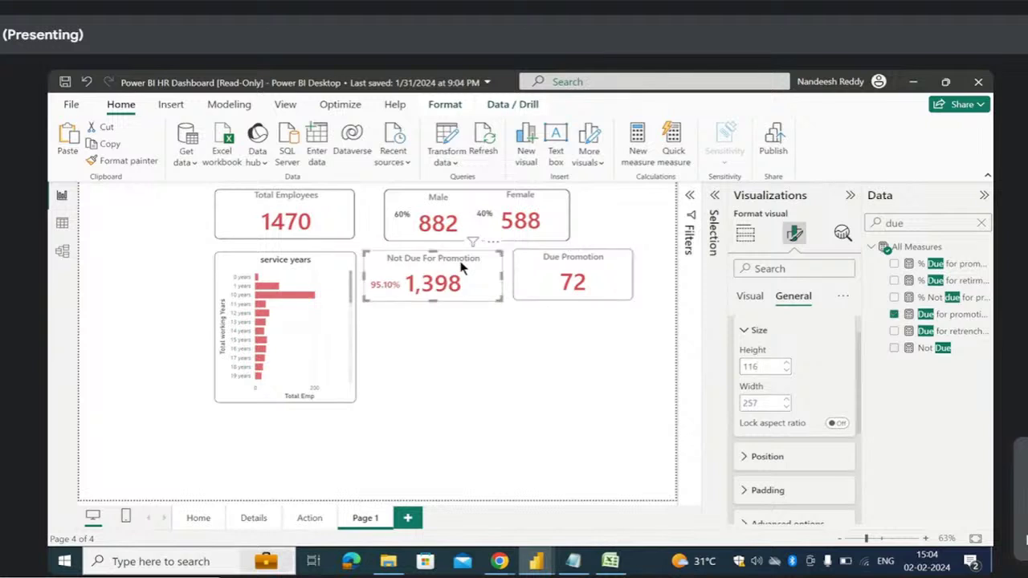
click(574, 259)
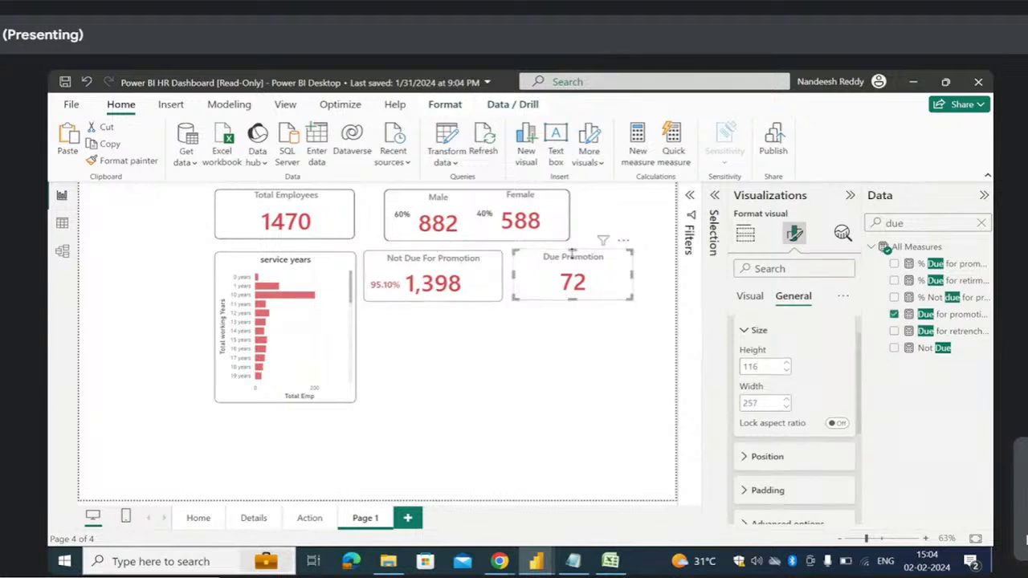
double_click(762, 403)
text(198)
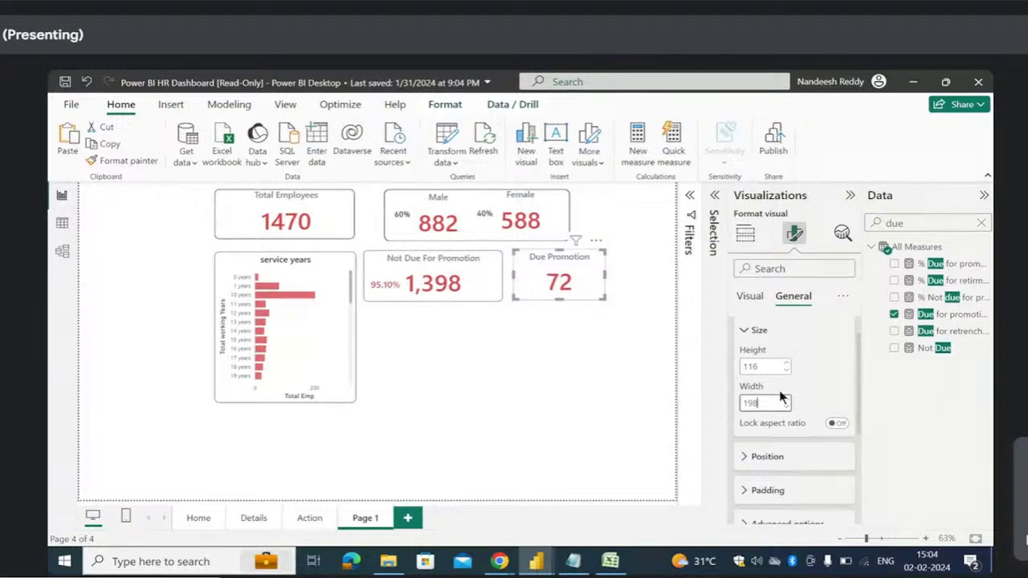
key(BackSpace)
key(BackSpace)
key(BackSpace)
text(298)
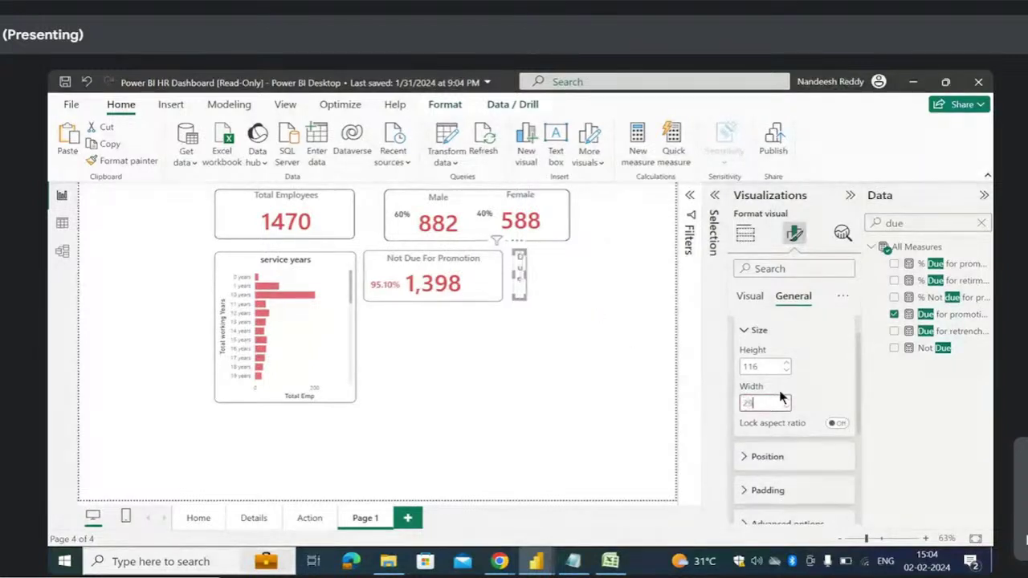
click(515, 330)
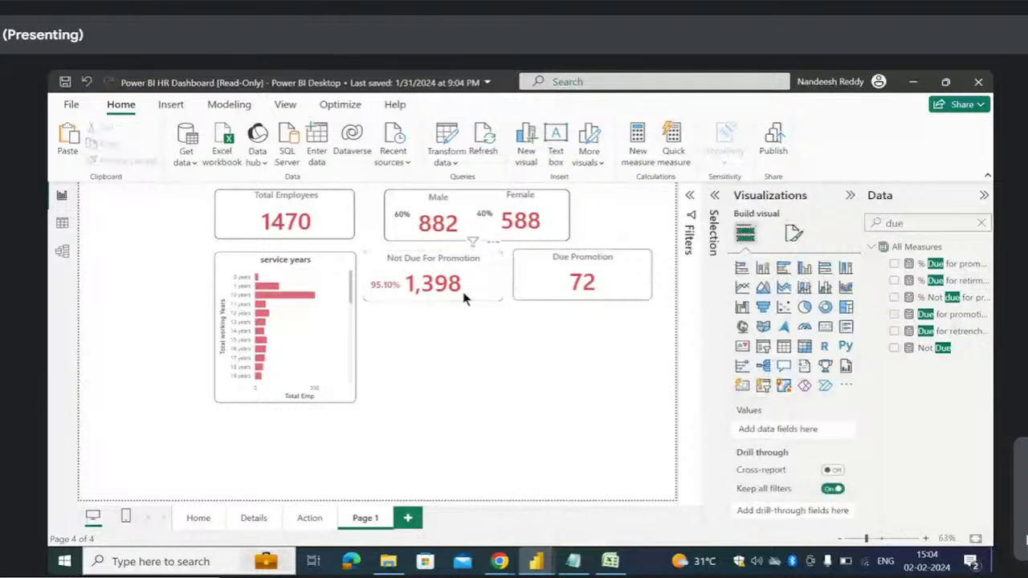
click(546, 265)
click(523, 348)
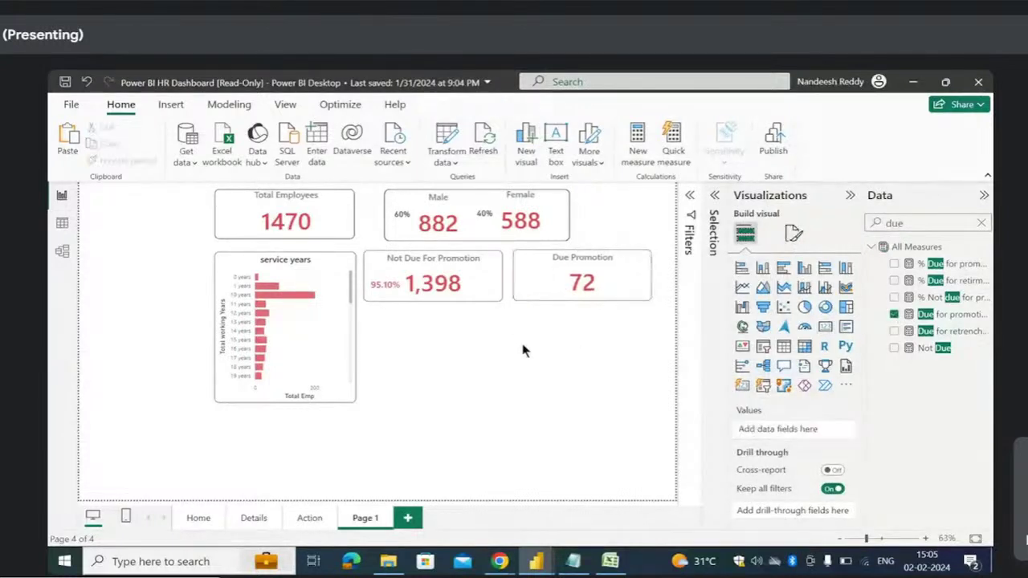
- Set the Not Due For Promotion card's vertical position to 157
click(480, 275)
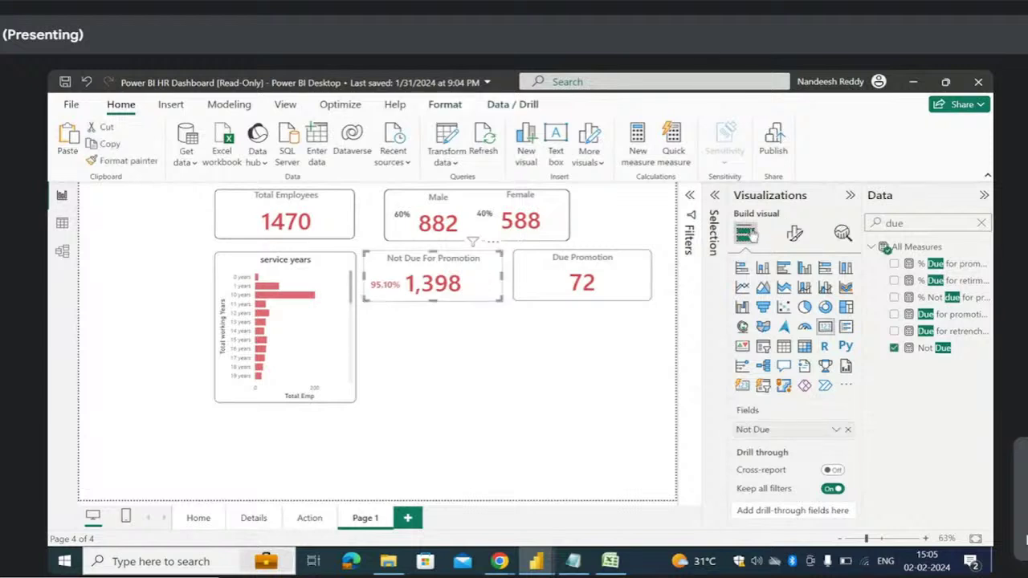
click(790, 235)
click(795, 297)
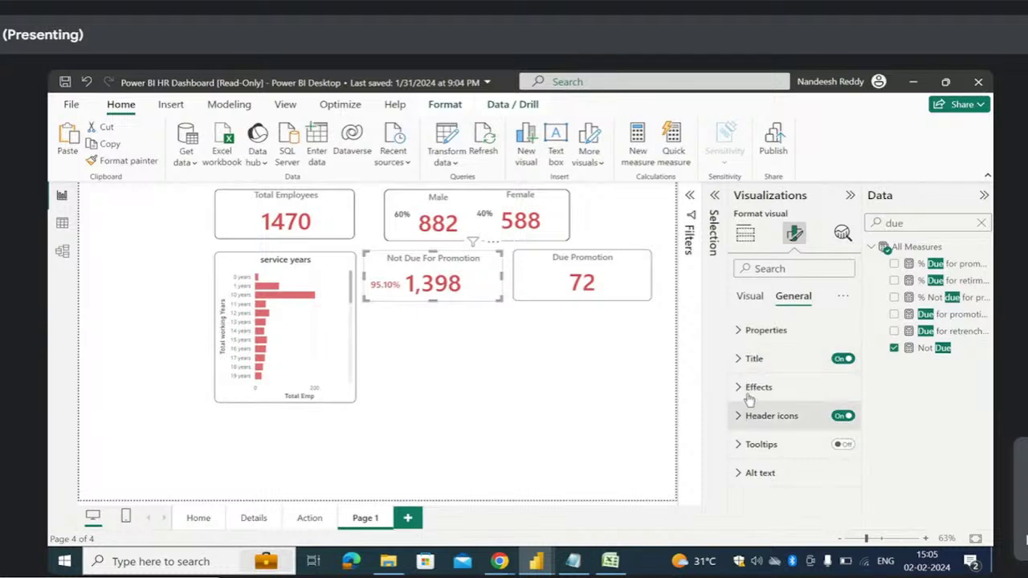
click(747, 330)
scroll(762, 441, down, 1)
scroll(747, 402, down, 3)
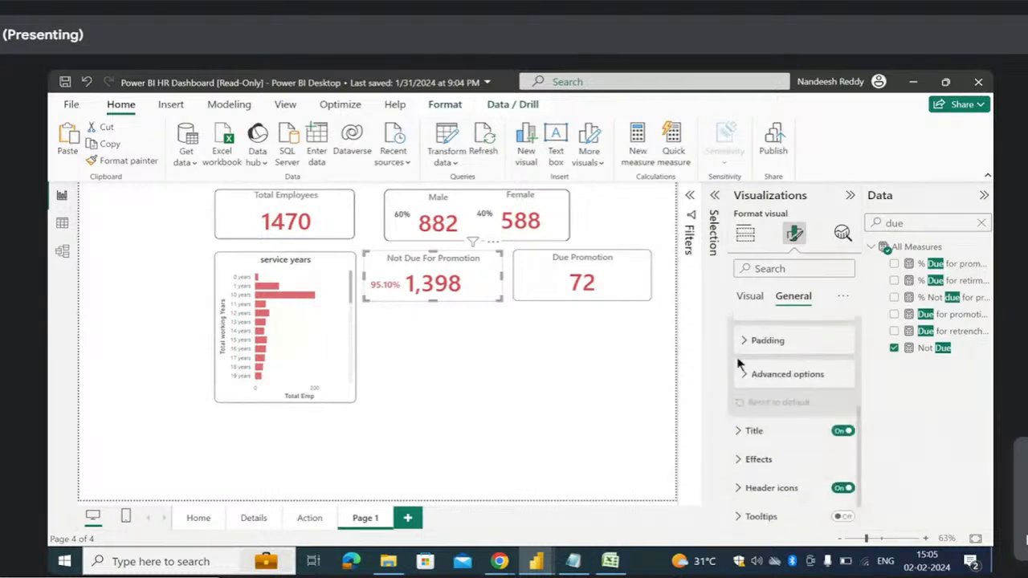
scroll(741, 361, up, 2)
click(744, 389)
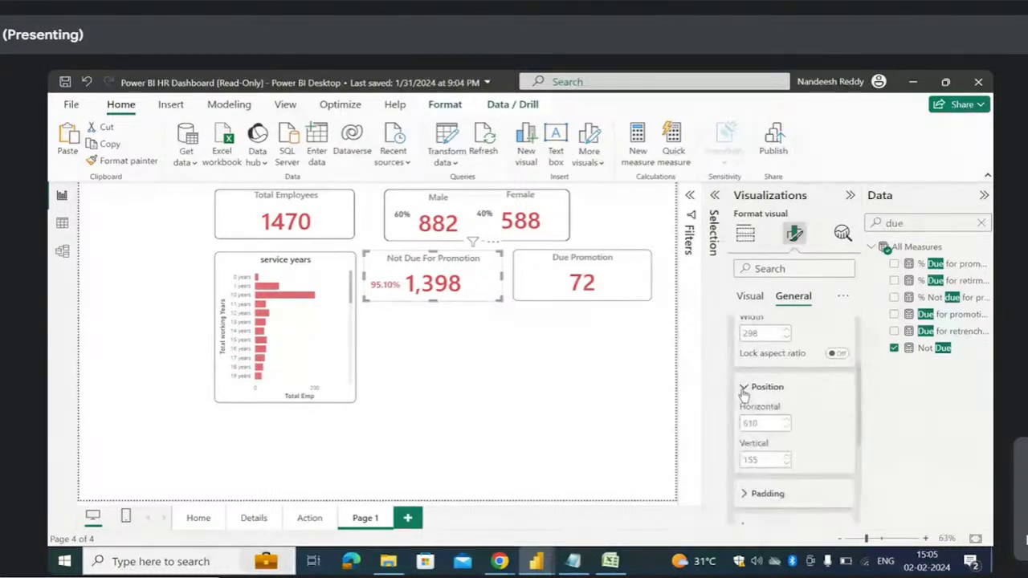
scroll(772, 418, down, 1)
scroll(775, 433, up, 1)
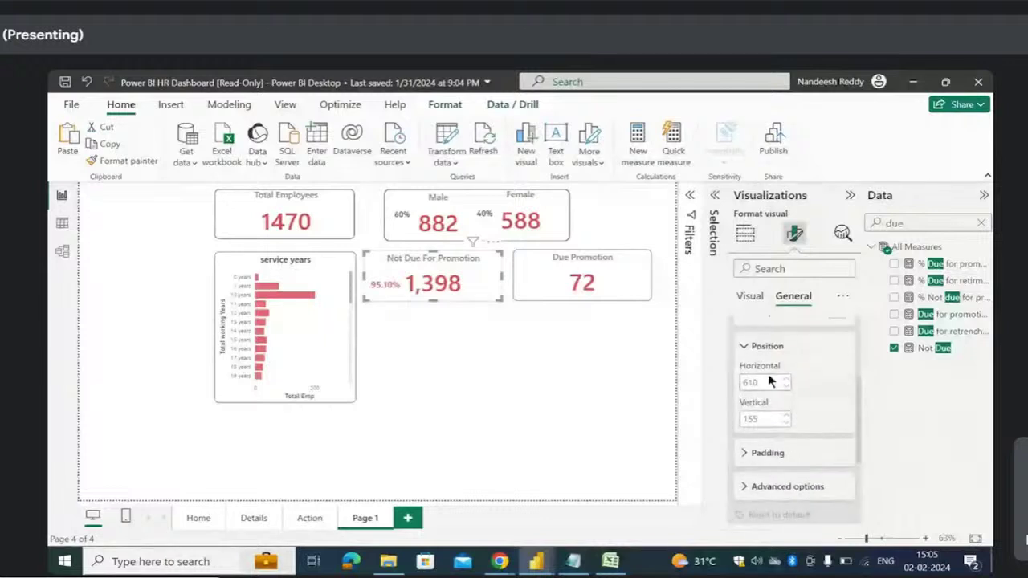
click(789, 419)
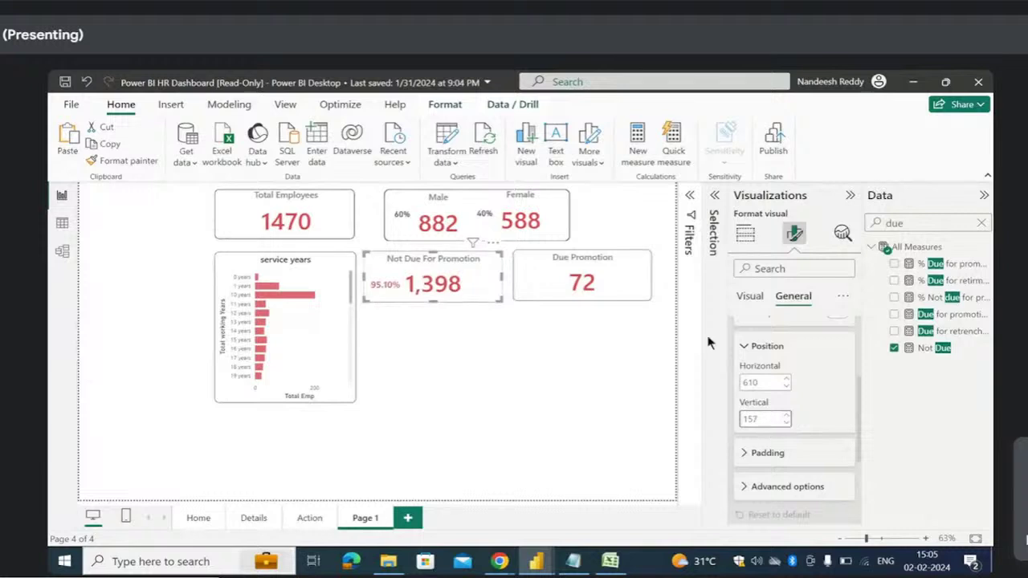
- Set the Due Promotion card's vertical position to 157 so it lines up with the Not Due For Promotion card
click(609, 272)
click(764, 421)
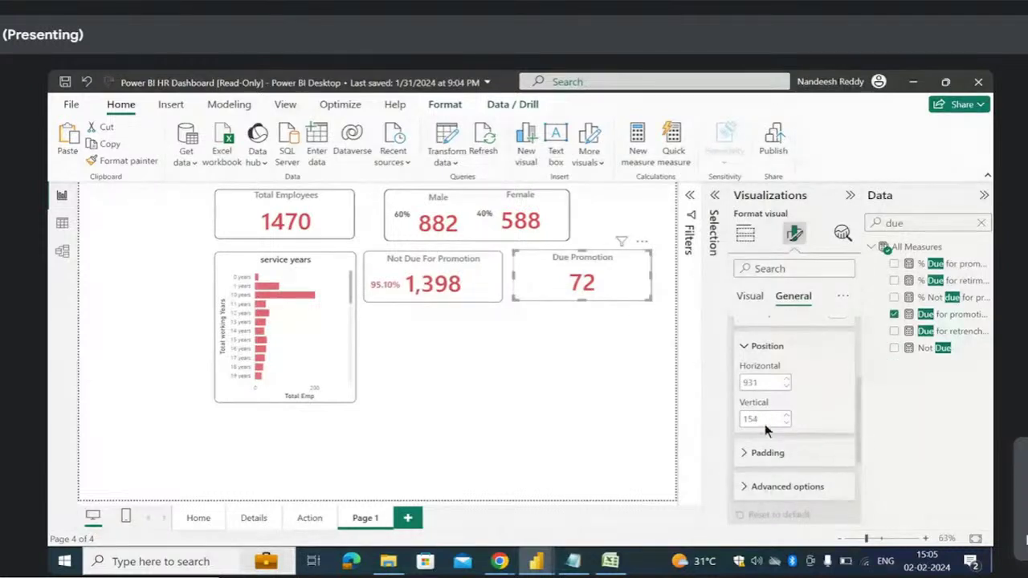
text(157)
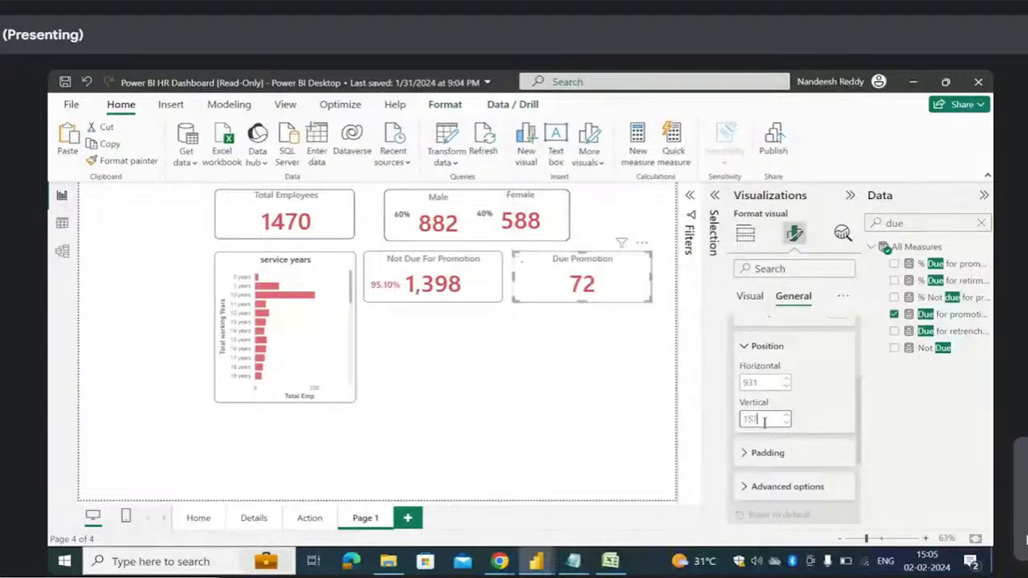
click(505, 335)
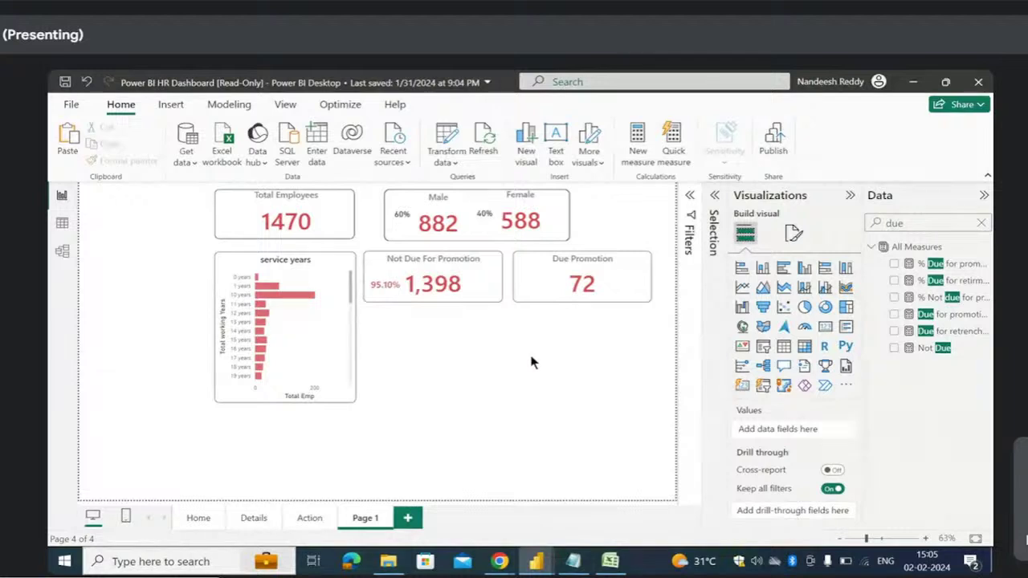
- Shift the Not Due For Promotion and Due Promotion cards together to the right until they line up under the Male and Female frame
click(469, 277)
ctrl+click(549, 277)
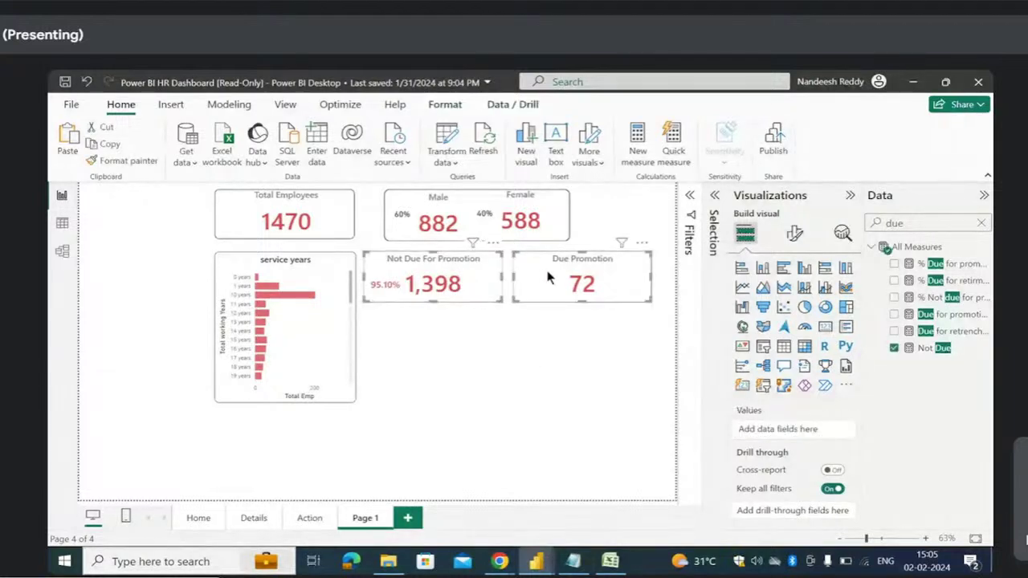
key(Right)
key(Right)
key(Right)
key(Right)
key(Right)
key(Right)
key(Right)
key(Right)
key(Right)
key(Right)
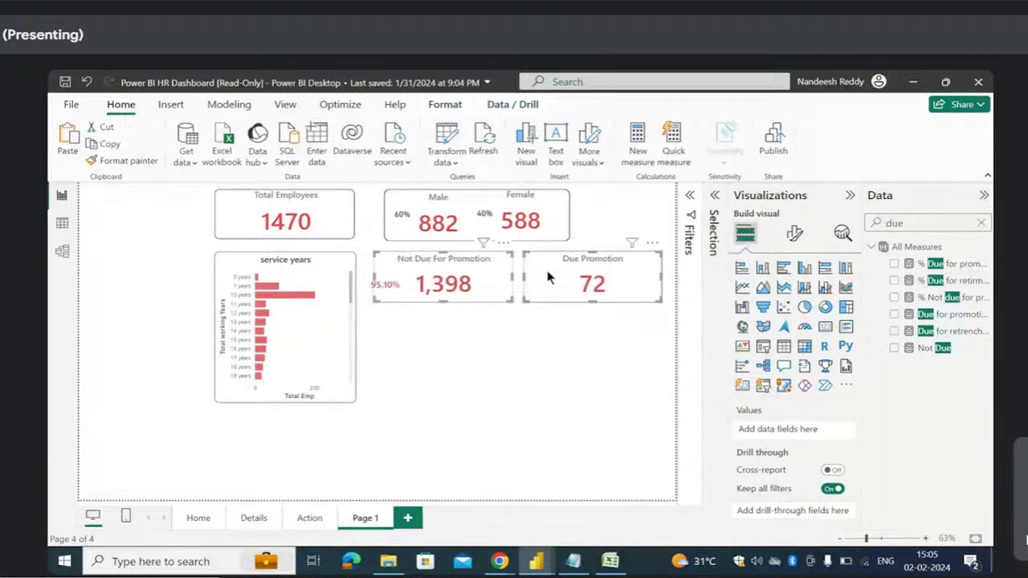
key(Right)
key(Right)
key(Right)
key(Right)
key(Right)
key(Right)
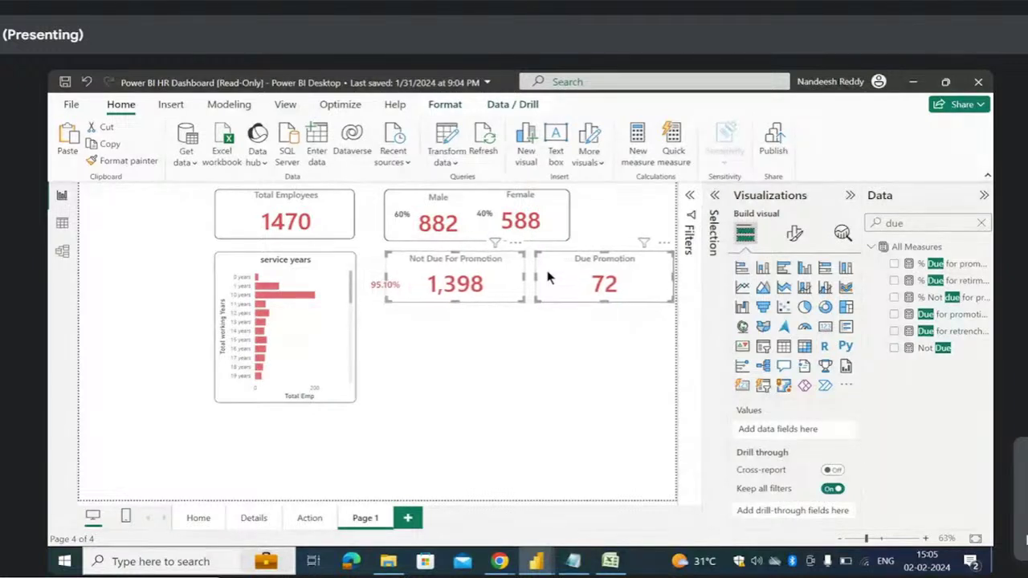
key(Left)
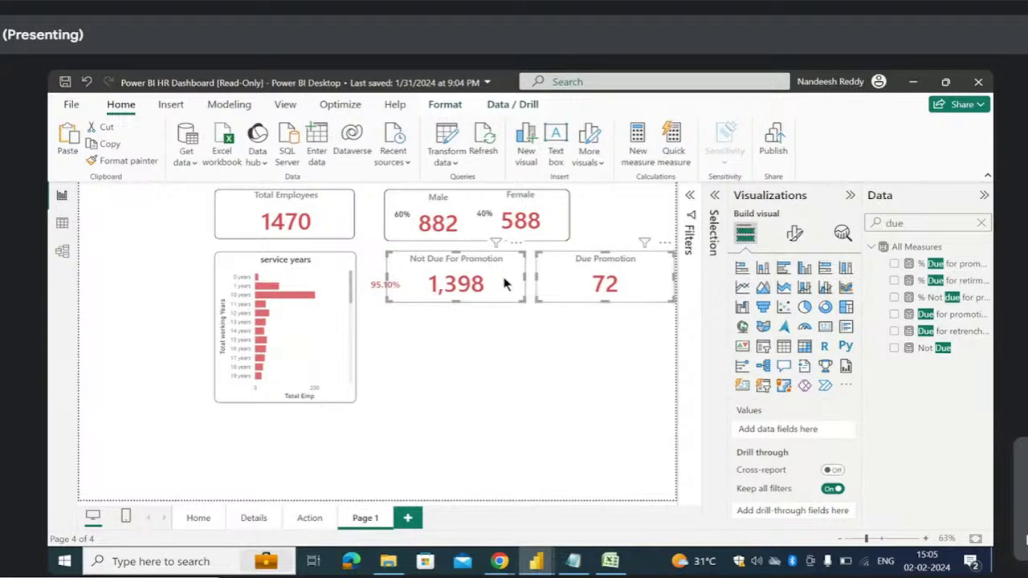
- Move the 95.10% card back inside the Not Due For Promotion frame, just before the 1,398 value
click(383, 293)
drag(392, 267, 415, 259)
click(474, 363)
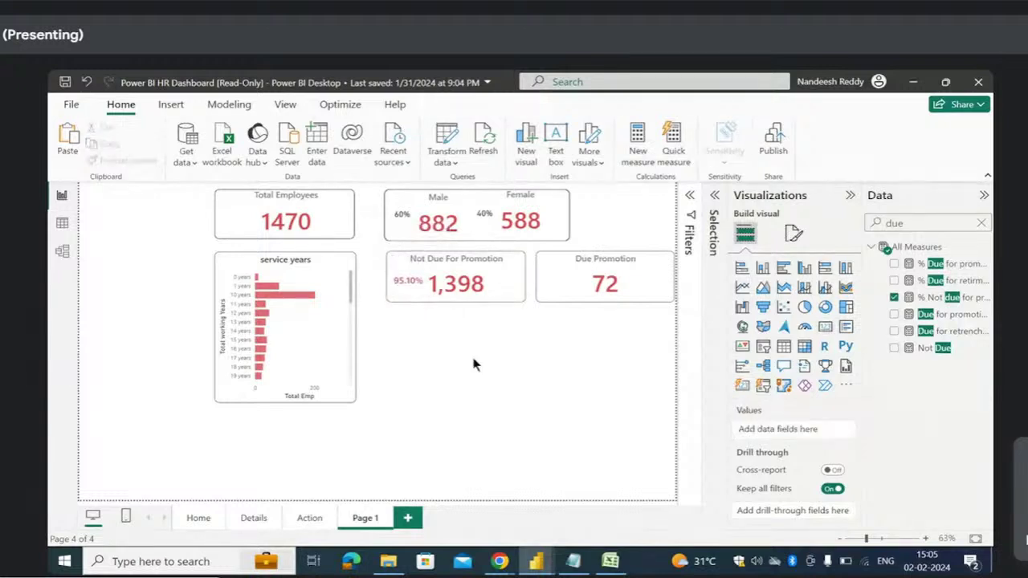
- Add the % Due for promotion measure as a card in the empty area below the Due Promotion card
click(603, 277)
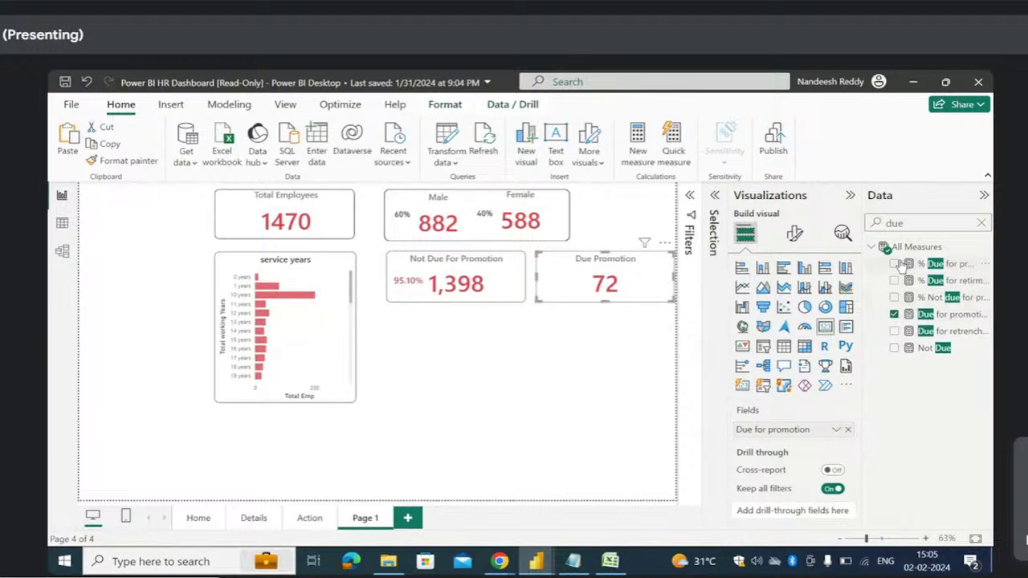
click(639, 361)
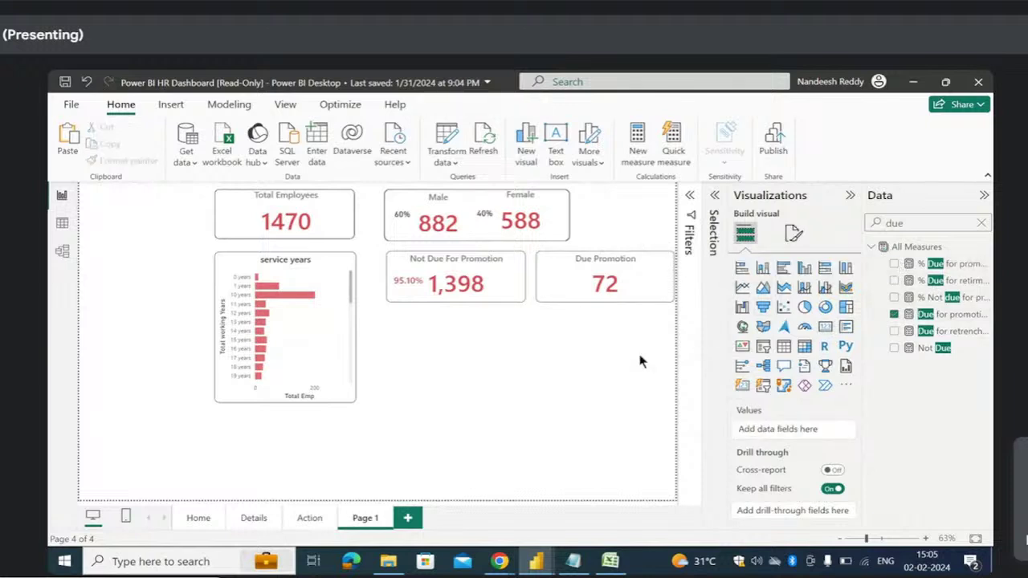
click(894, 265)
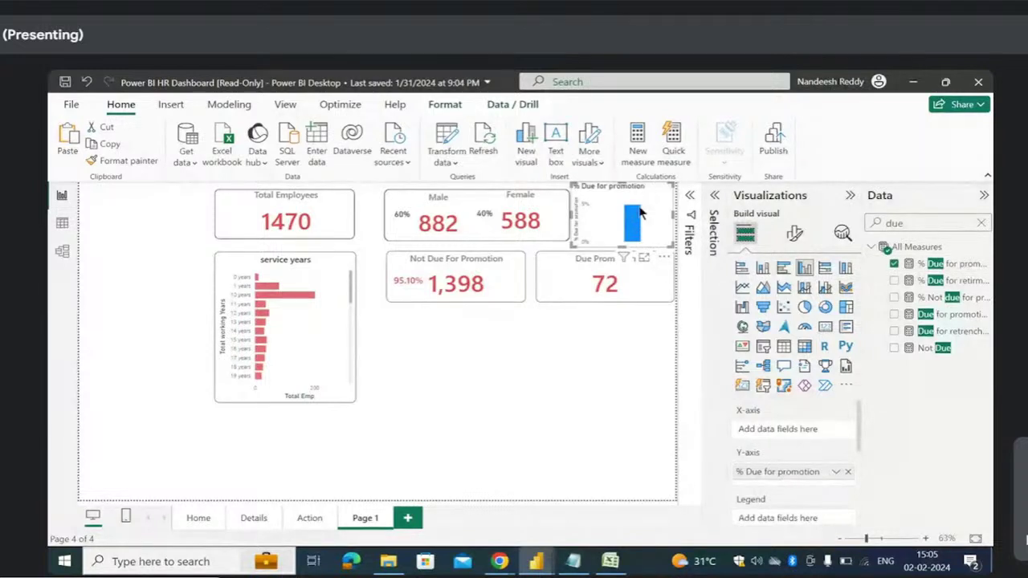
drag(628, 211, 601, 363)
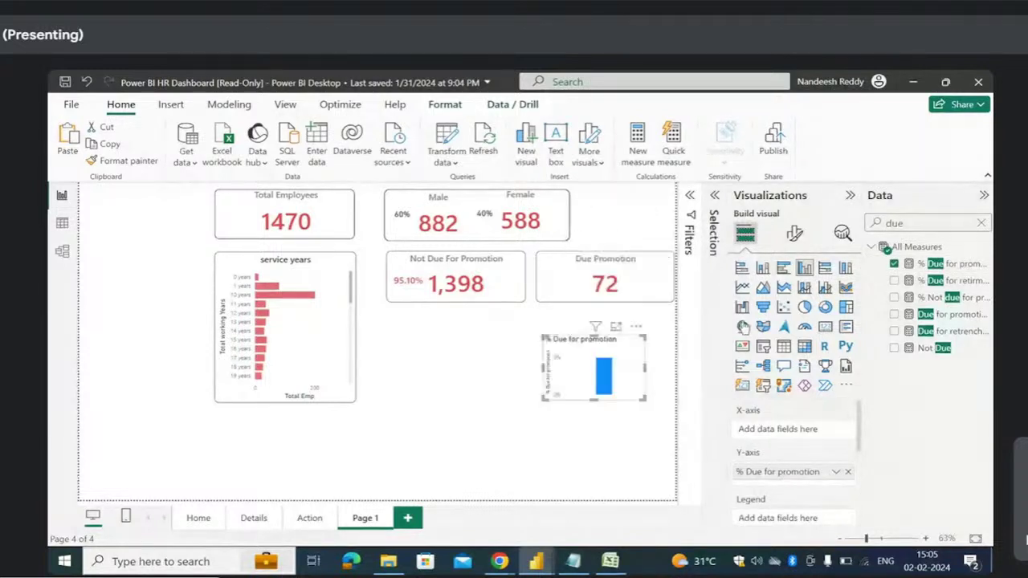
click(826, 327)
- Copy the Due Promotion card's formatting onto the 4.90% card with the Format painter
click(628, 280)
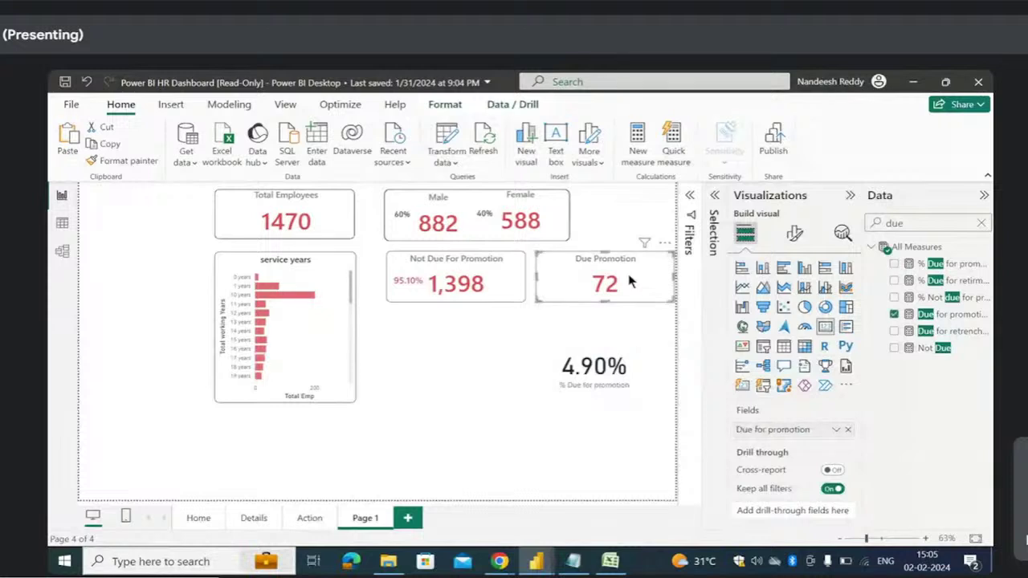
click(123, 161)
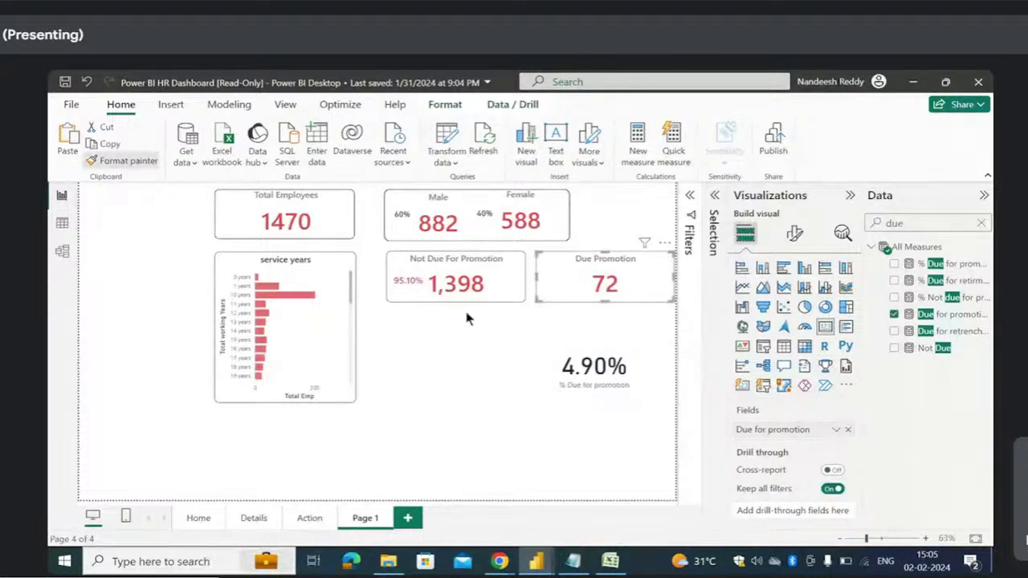
click(592, 368)
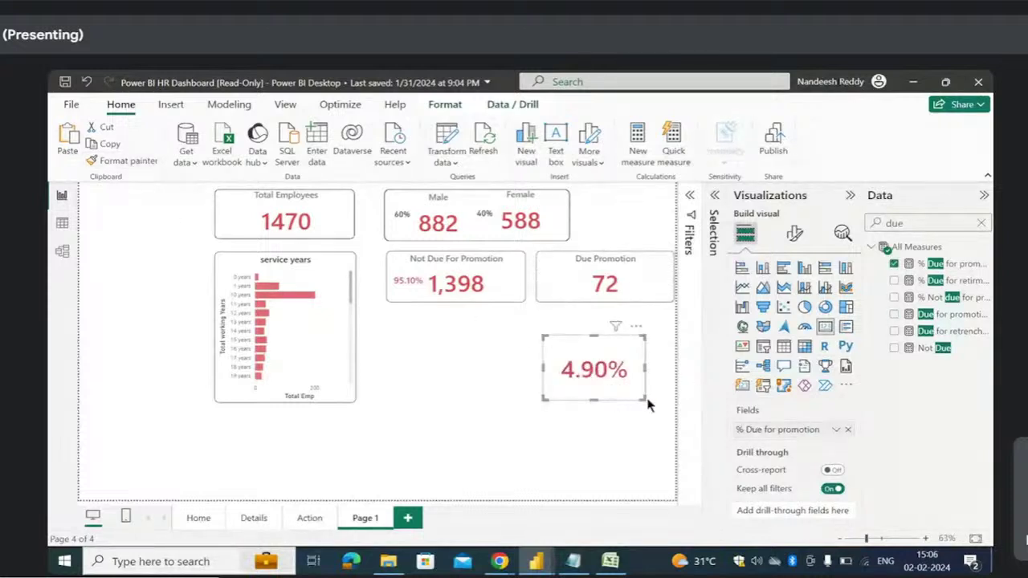
- Set the 4.90% card's callout font size to 15, then shrink it and place it inside the Due Promotion frame before the 72 value
click(794, 233)
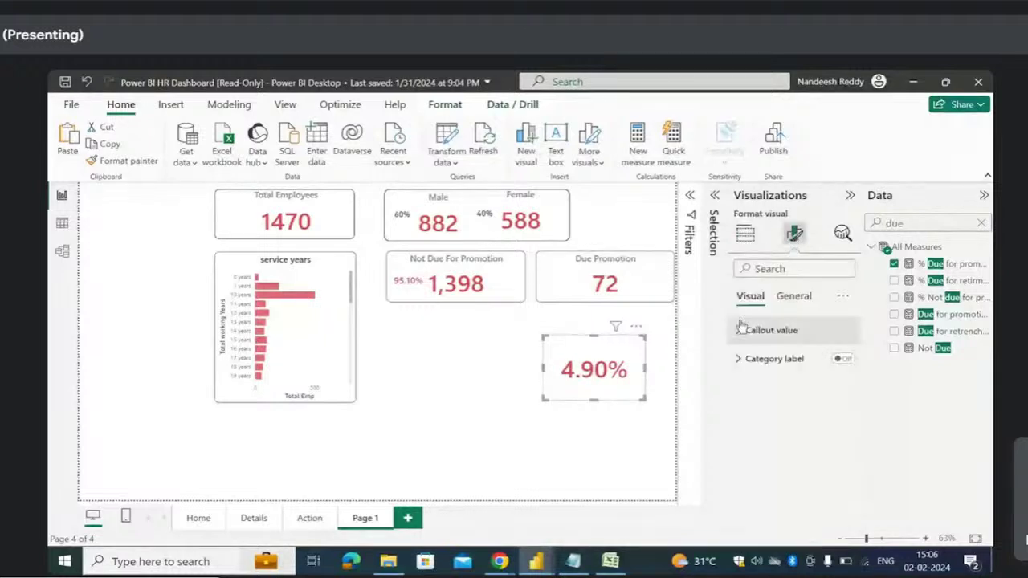
click(741, 327)
click(829, 379)
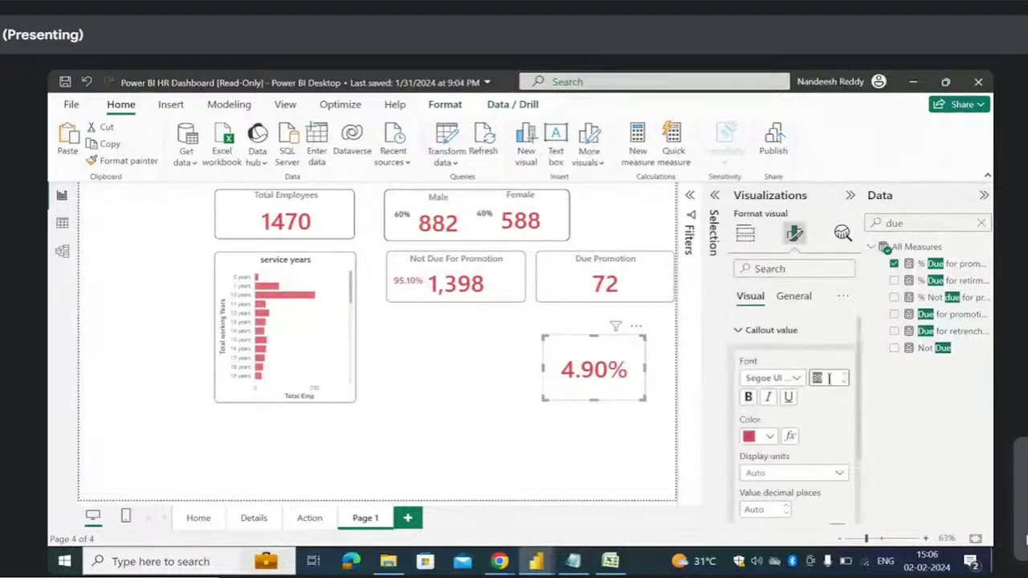
text(15)
drag(645, 399, 570, 261)
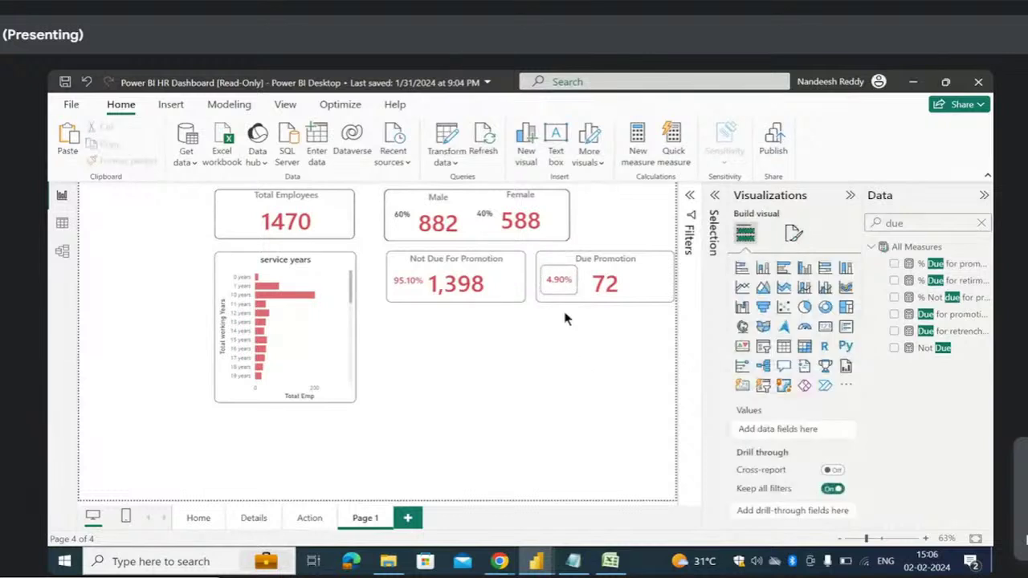
- Turn off the visual border of the 4.90% card
click(794, 232)
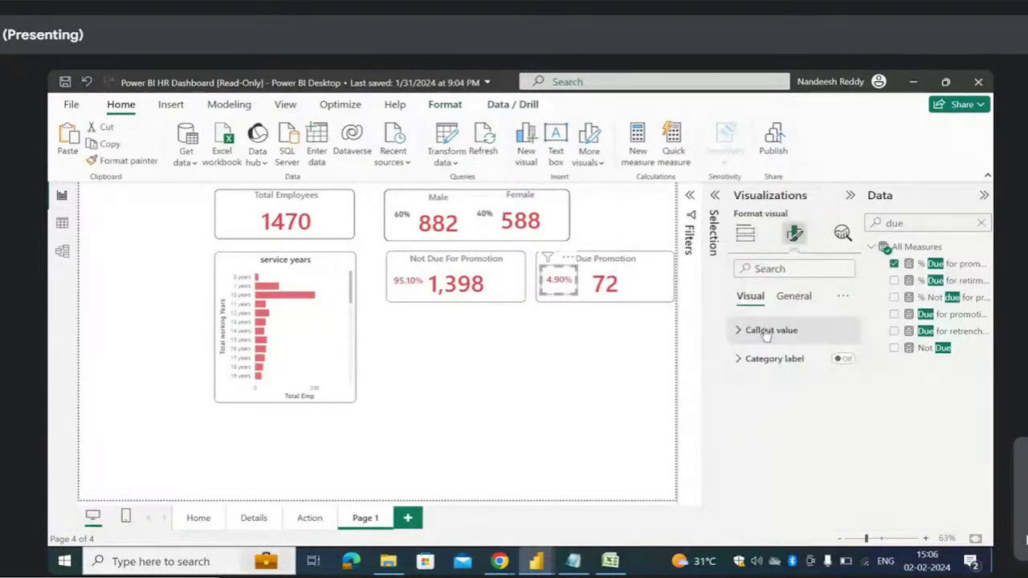
click(793, 295)
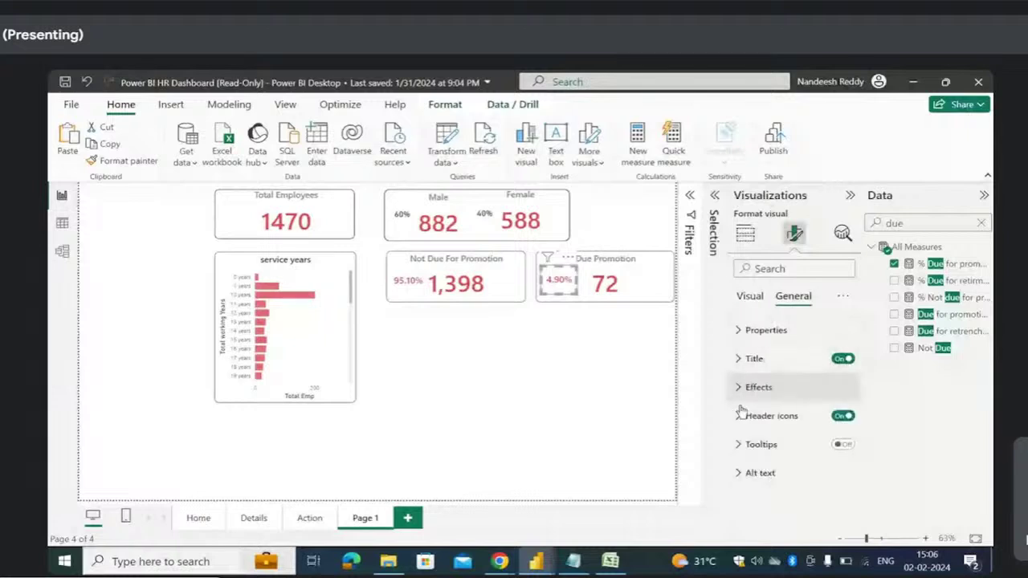
click(747, 387)
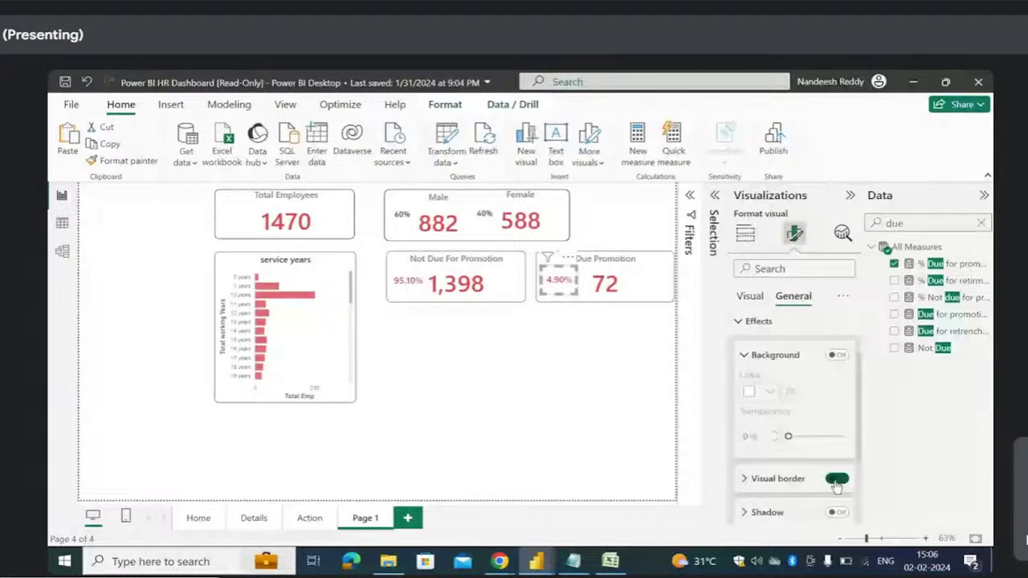
click(833, 478)
click(581, 367)
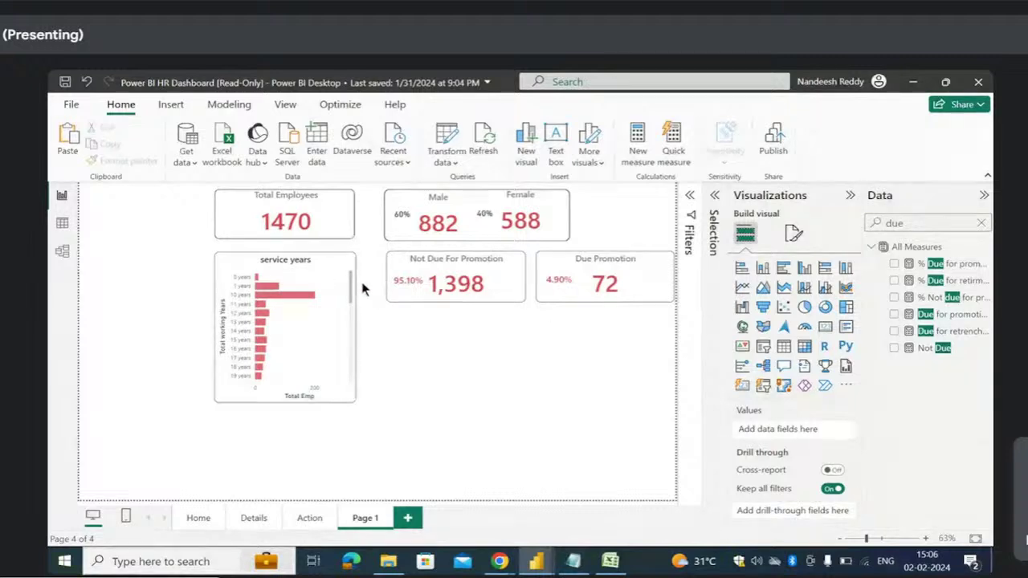
- Check the Job Level View entry in the Sticknote KPI list and add Job Level as a table below the Not Due For Promotion card
click(573, 561)
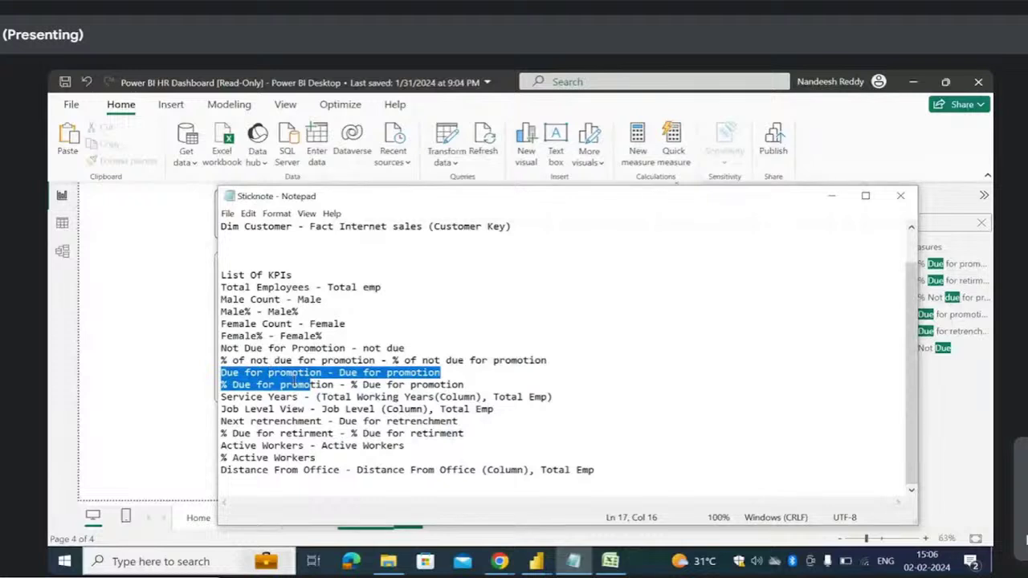
drag(220, 409, 304, 416)
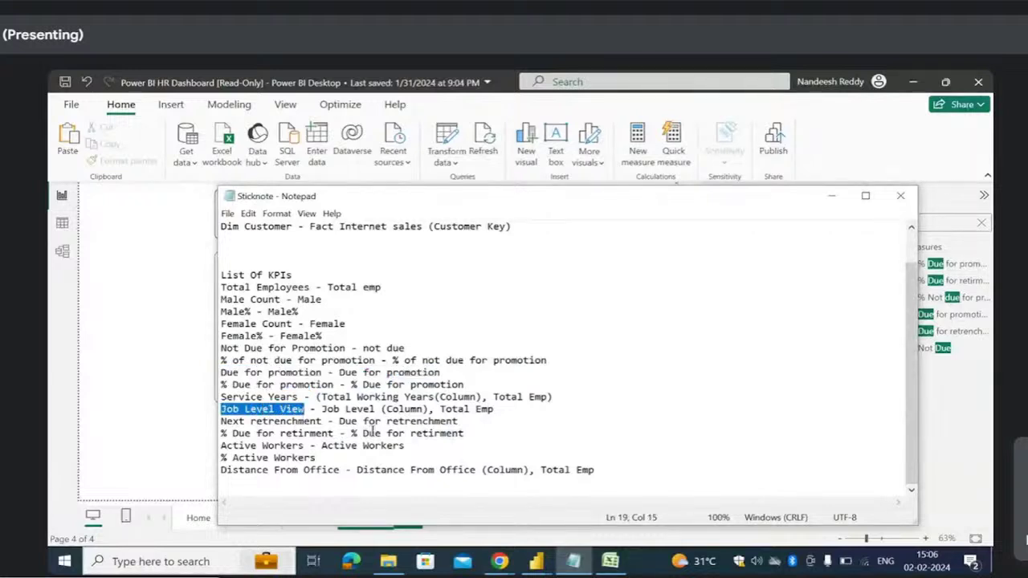
click(835, 197)
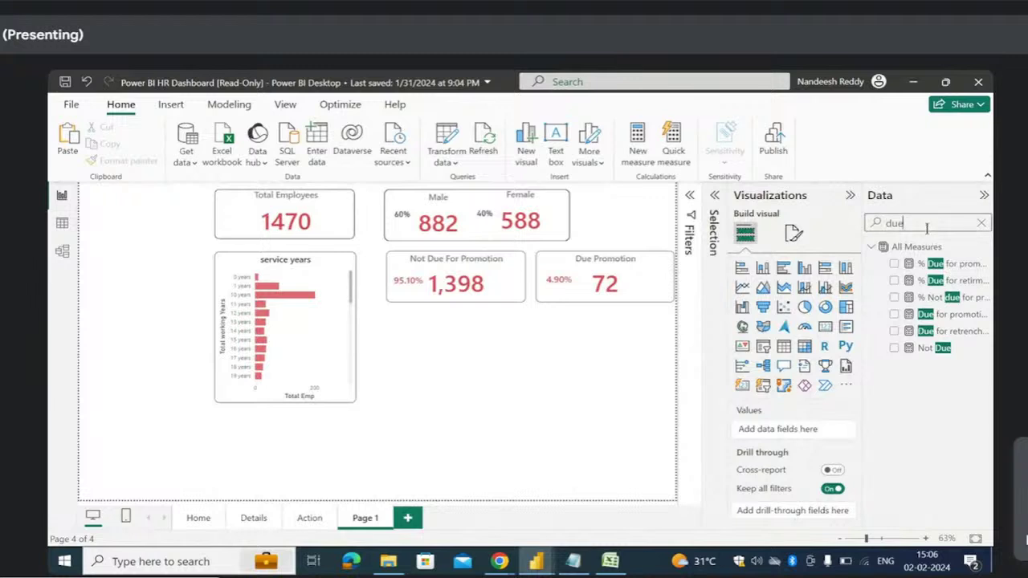
drag(923, 225, 874, 231)
text(job)
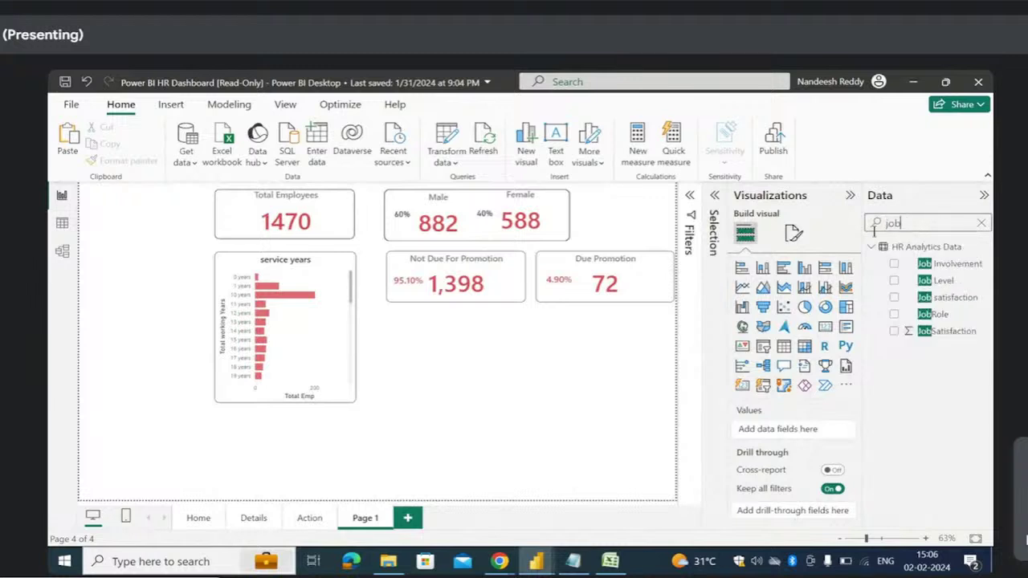
click(893, 281)
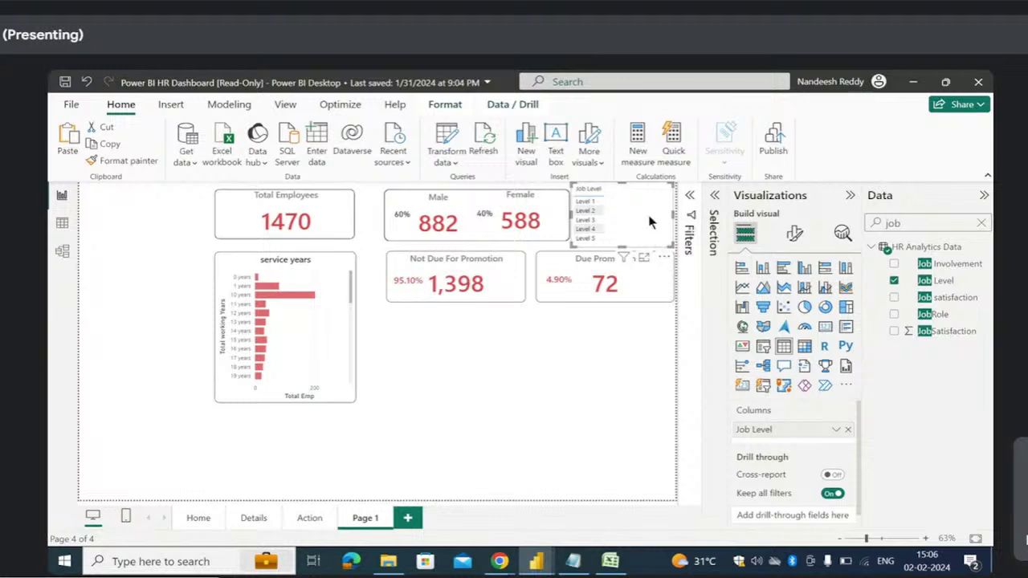
drag(652, 224, 532, 400)
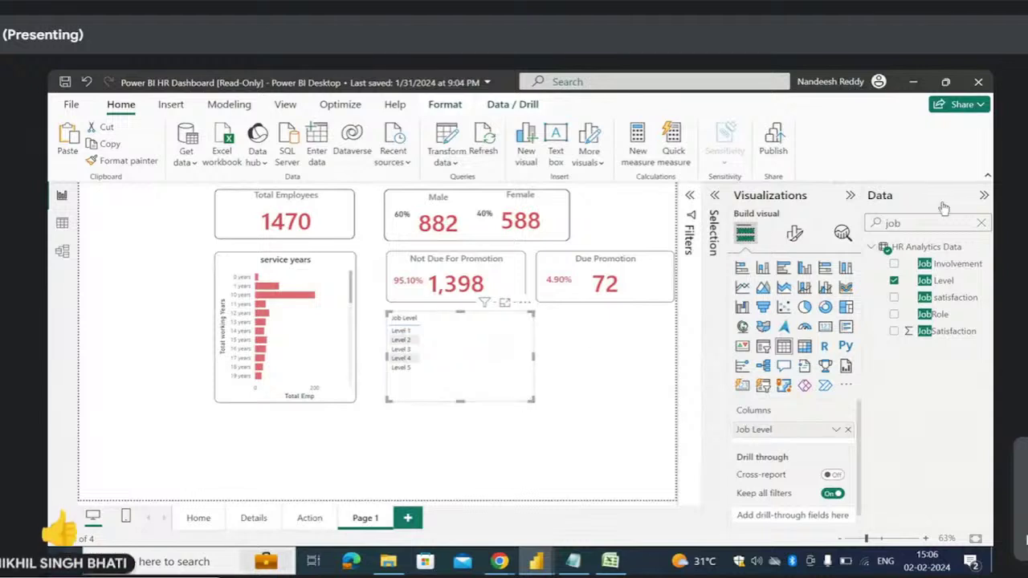
- Turn the Job Level table into a clustered column chart of Total Emp, widened to the Due Promotion card's outer edge
click(875, 227)
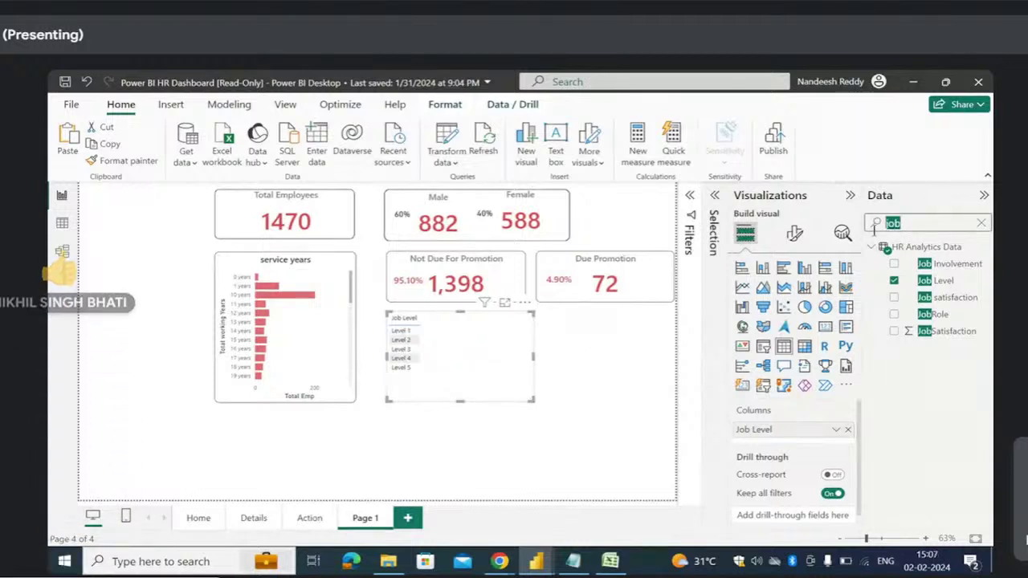
text(tot)
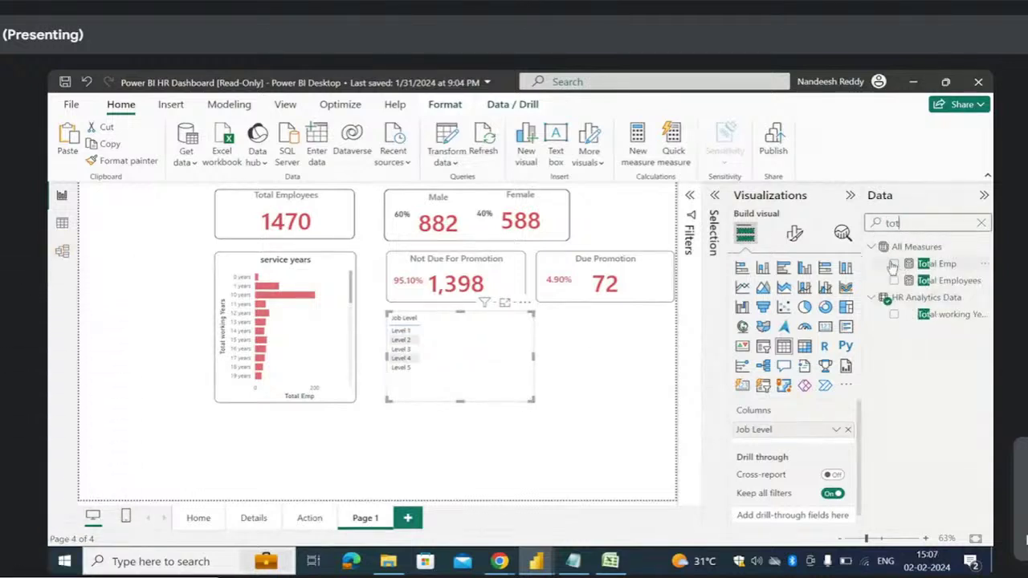
click(893, 265)
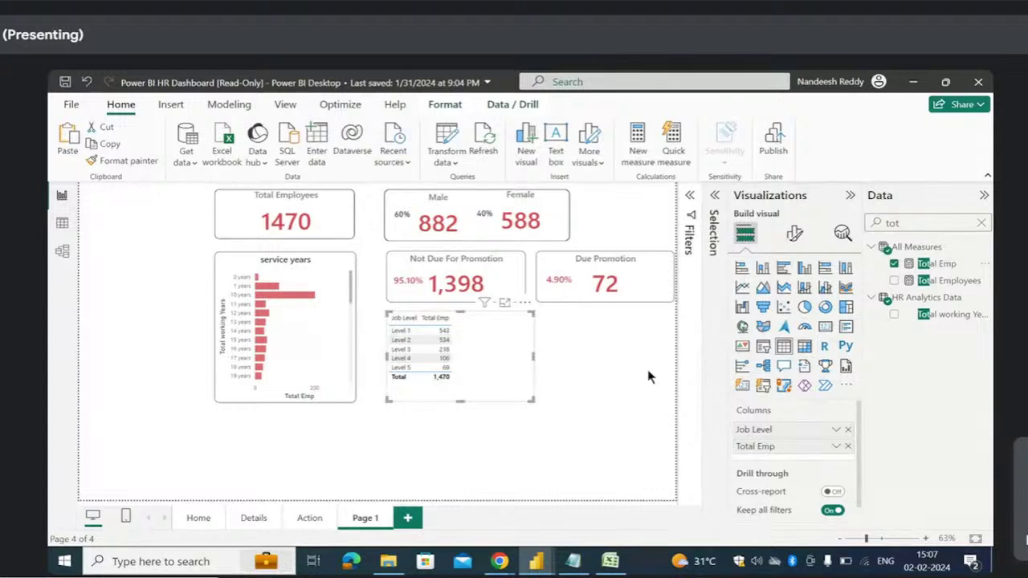
click(804, 269)
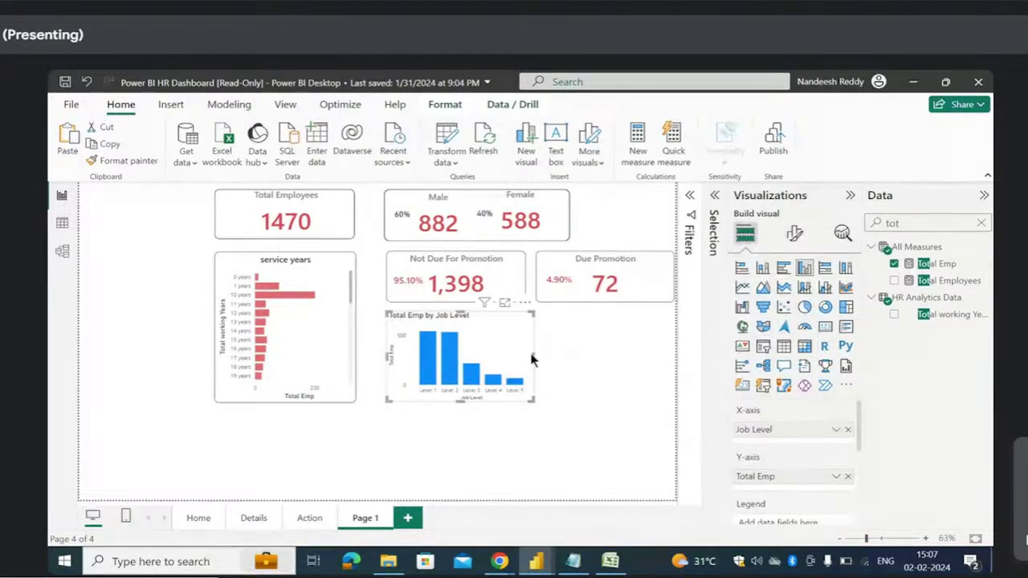
drag(532, 355, 672, 361)
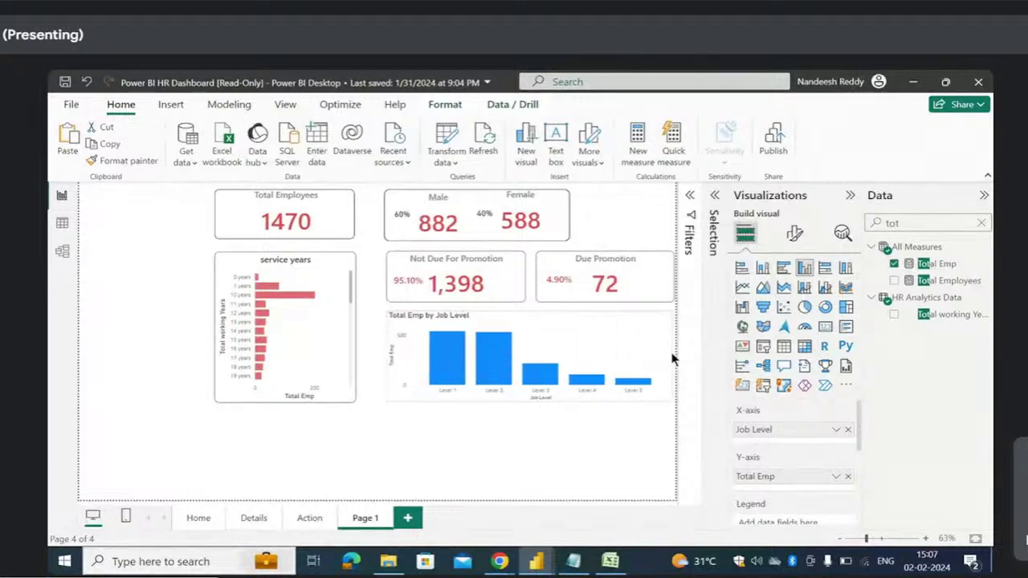
- Change the column chart's title text to Job Level
click(794, 235)
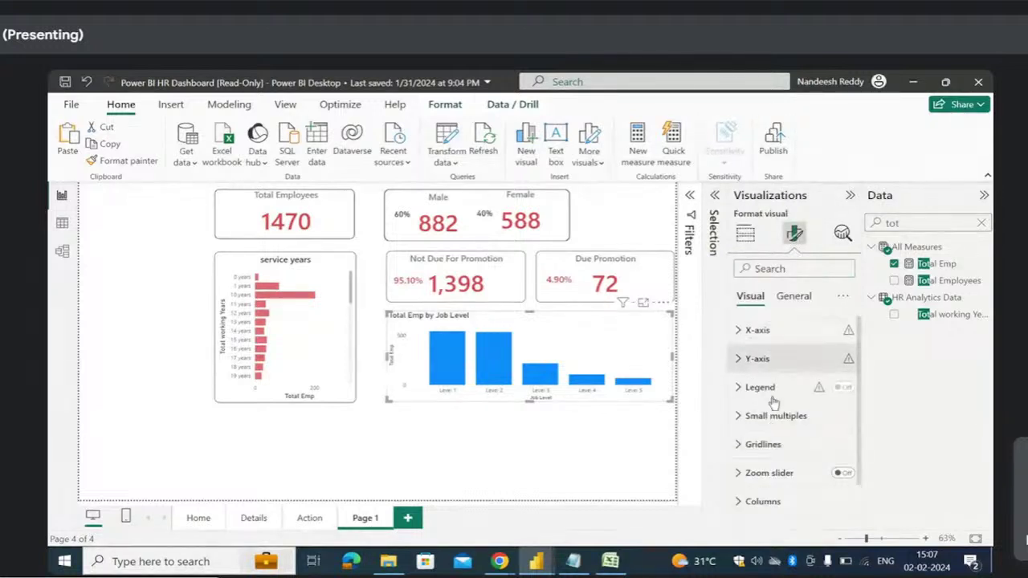
scroll(775, 449, down, 1)
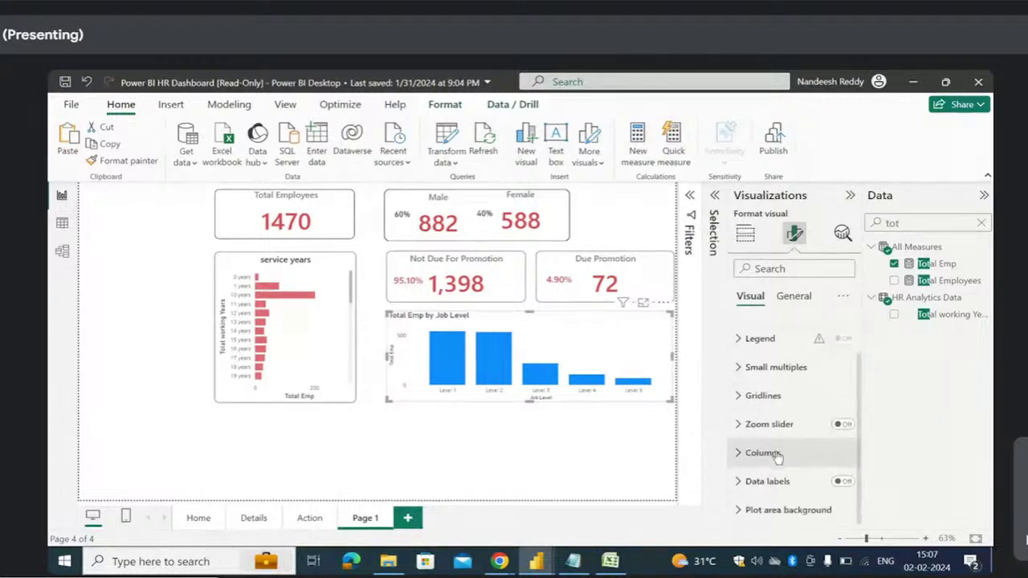
click(793, 297)
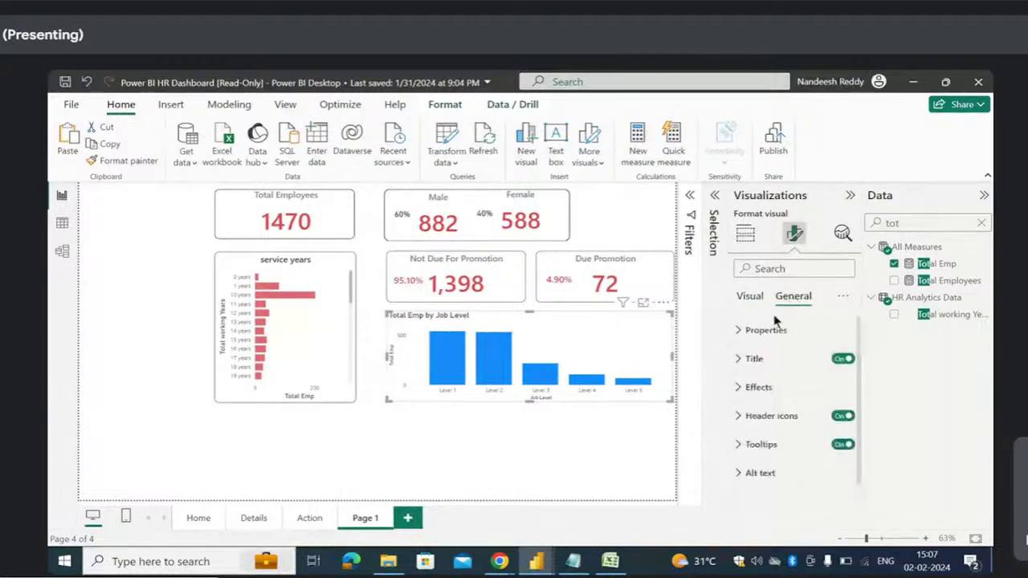
click(749, 358)
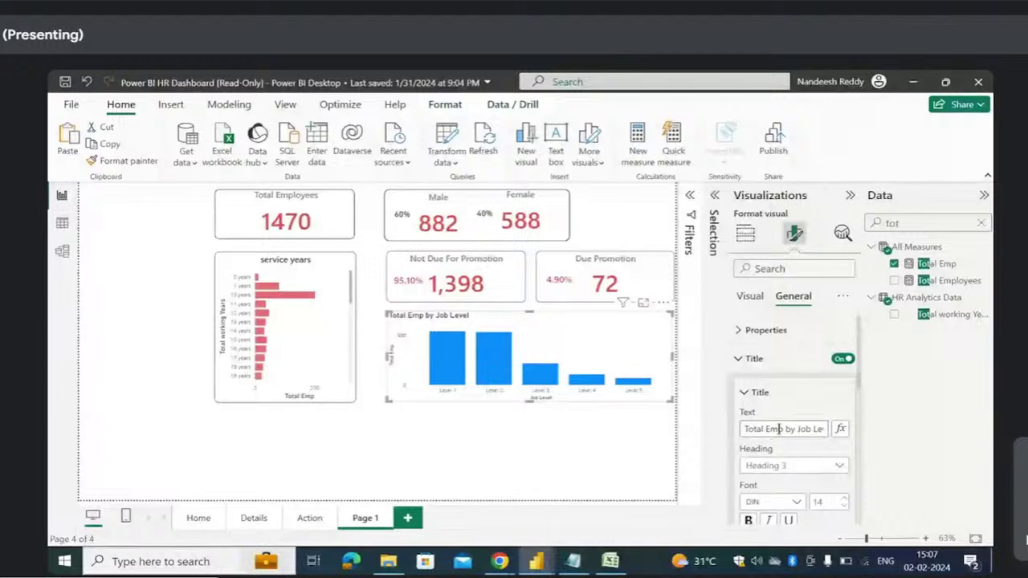
drag(784, 430, 723, 437)
key(BackSpace)
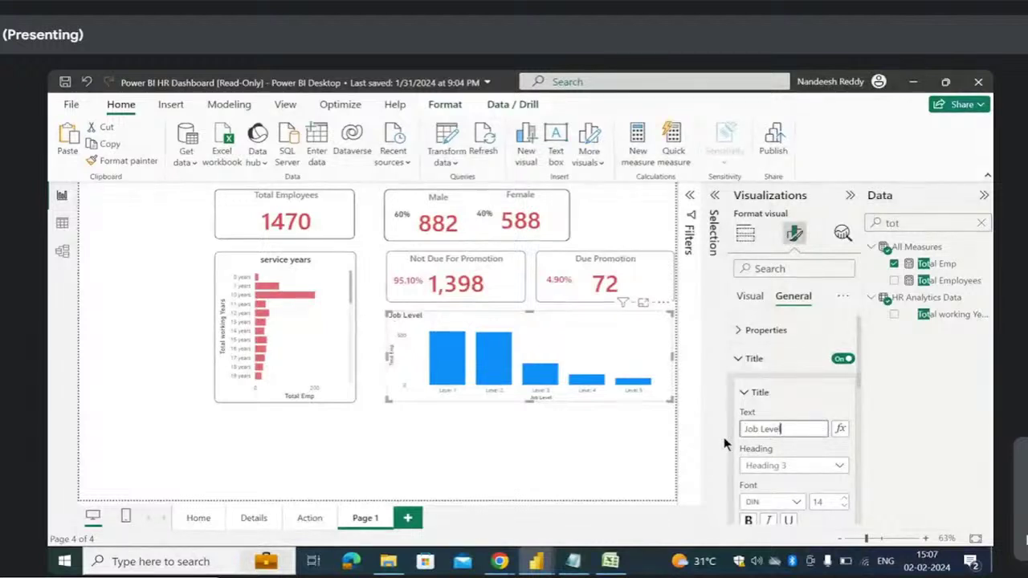
- Set the Job Level chart's title font to Segoe UI Semibold and center the title horizontally
scroll(762, 475, down, 2)
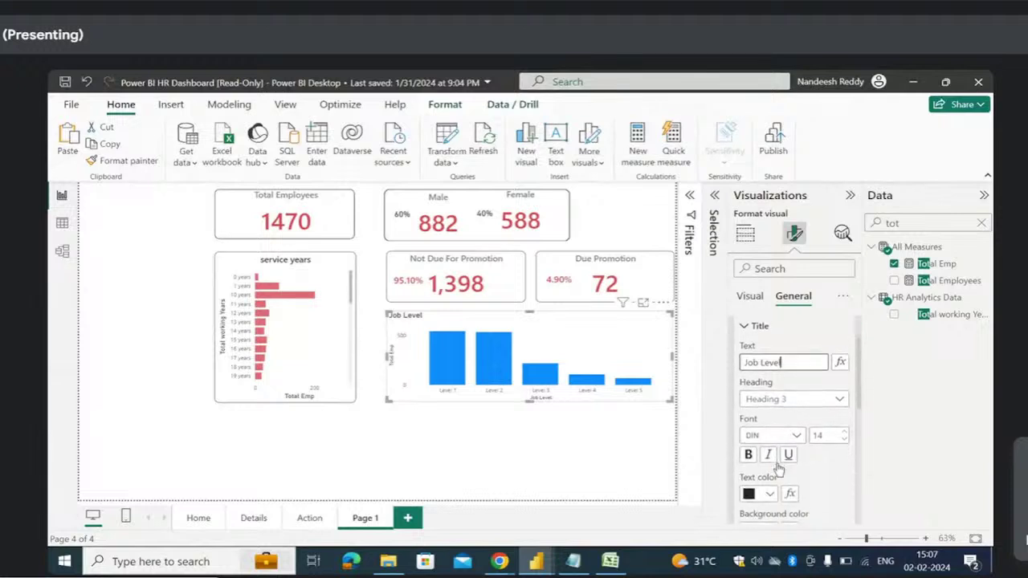
click(795, 434)
scroll(791, 353, down, 3)
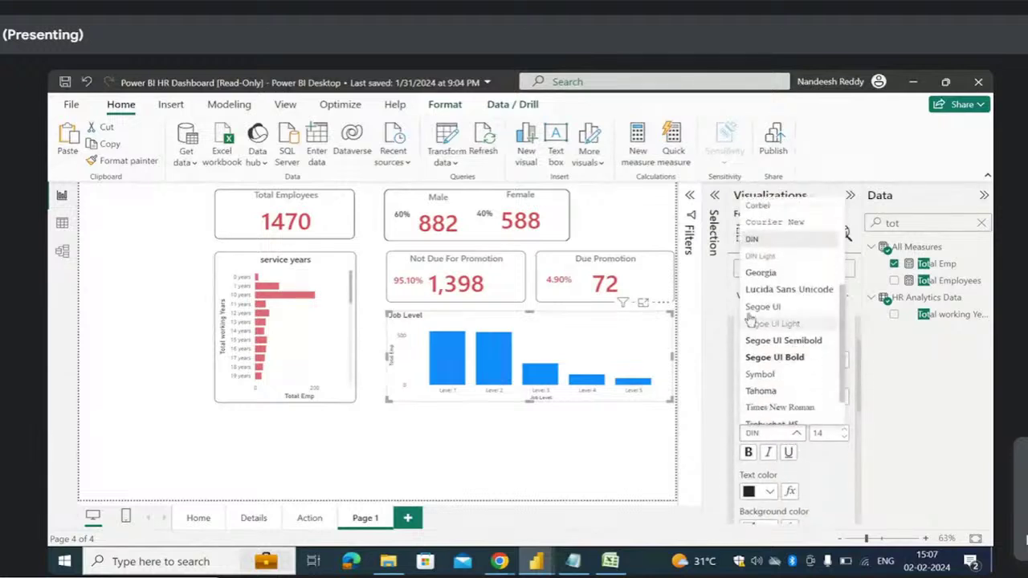
click(786, 341)
scroll(775, 449, down, 3)
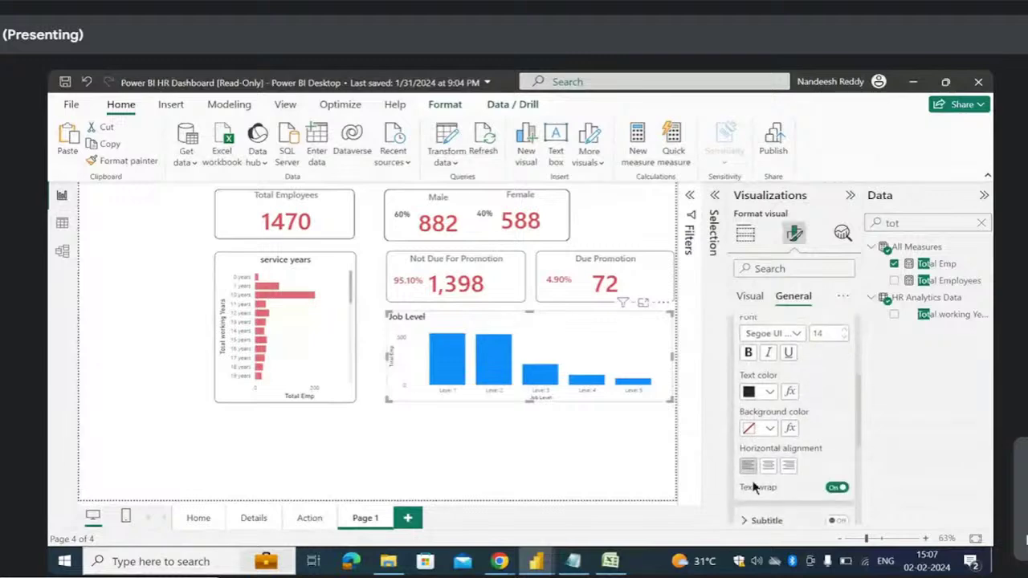
click(769, 471)
- Change the Job Level chart's title text color to a dark grey shade
scroll(767, 470, up, 2)
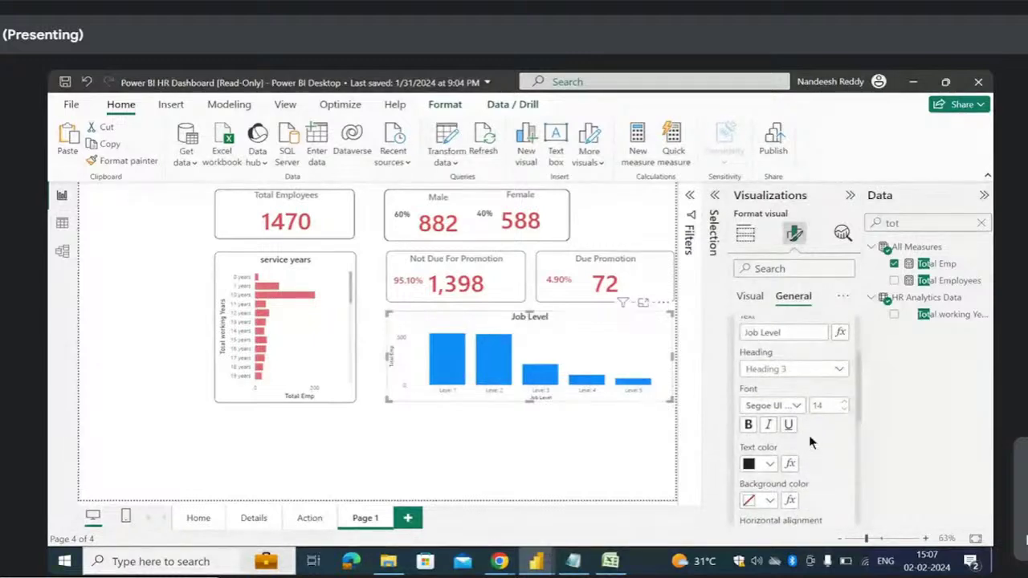
click(768, 466)
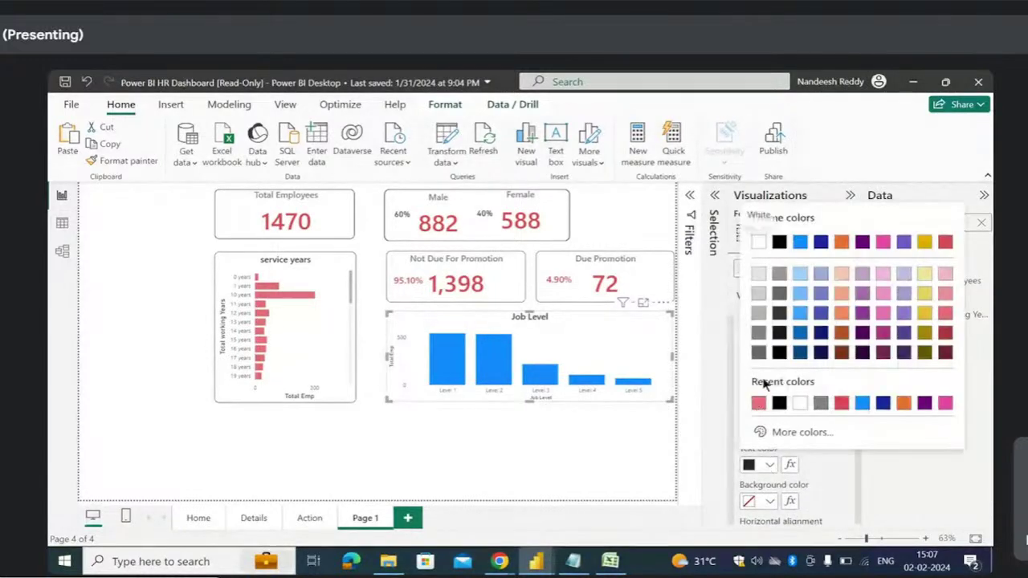
click(758, 332)
scroll(790, 411, down, 2)
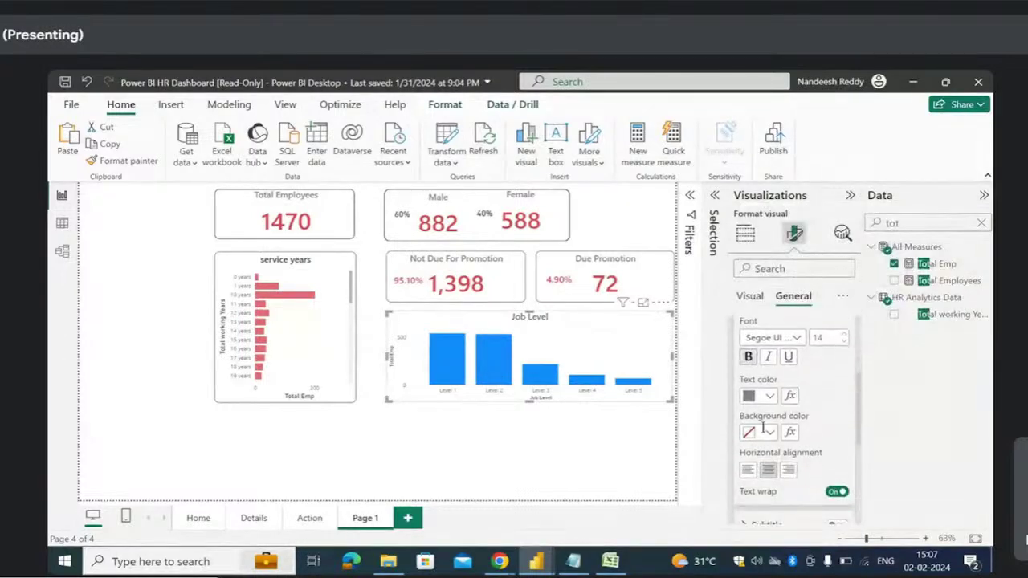
scroll(758, 368, up, 3)
- Recolor the Job Level chart's columns with the recently used light red, #DE6A73
click(749, 296)
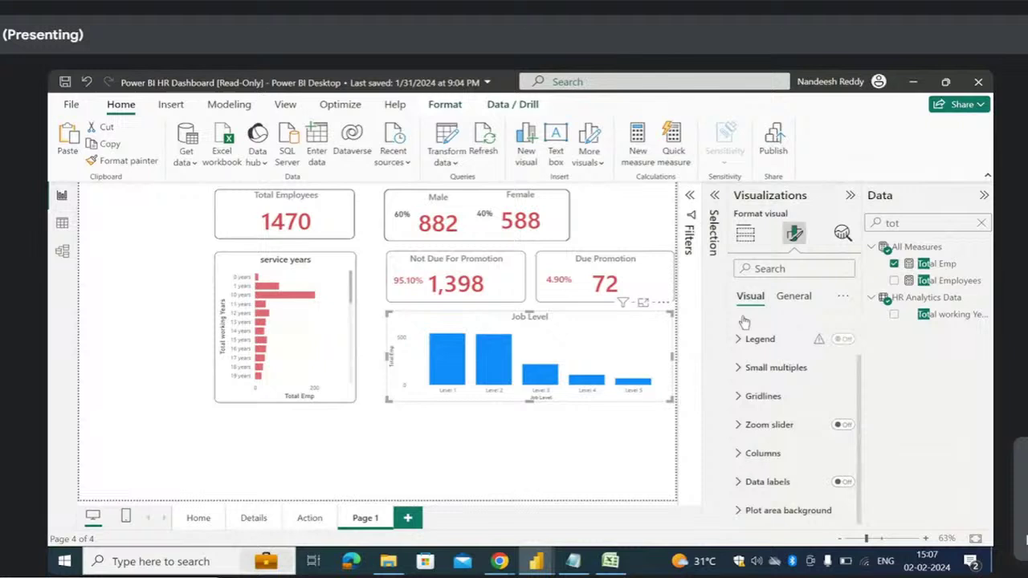
click(743, 453)
scroll(742, 446, down, 2)
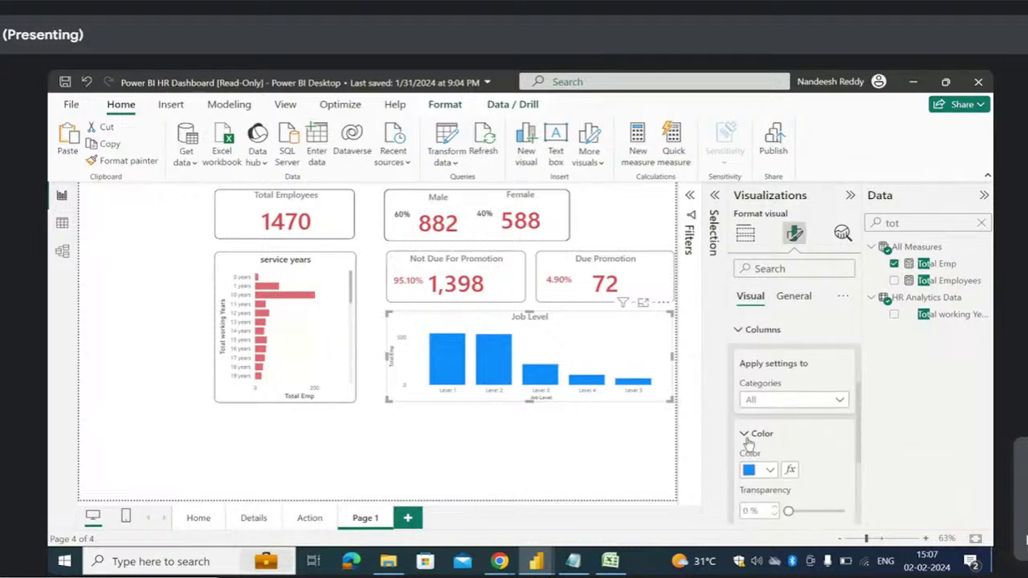
click(770, 471)
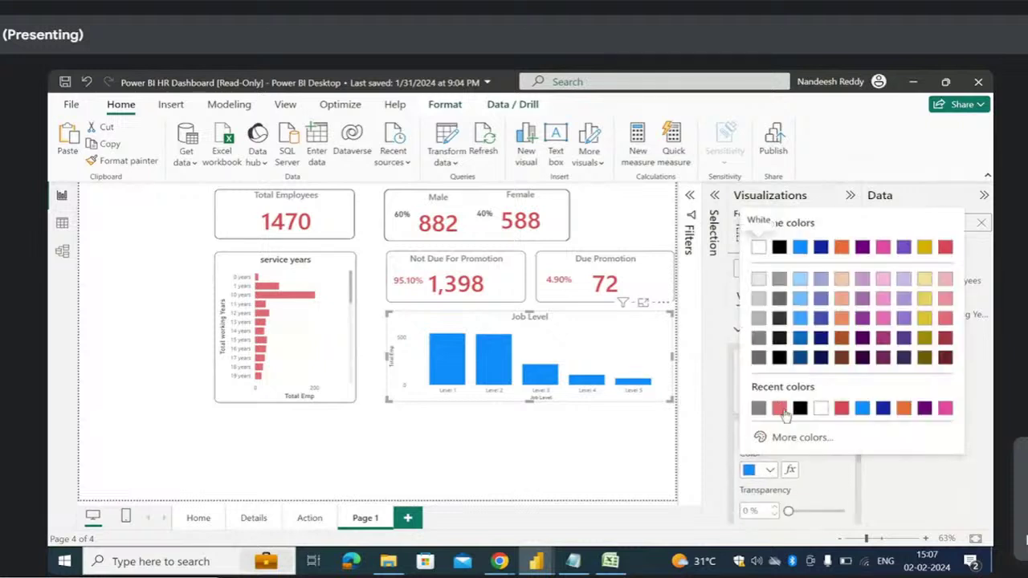
click(778, 408)
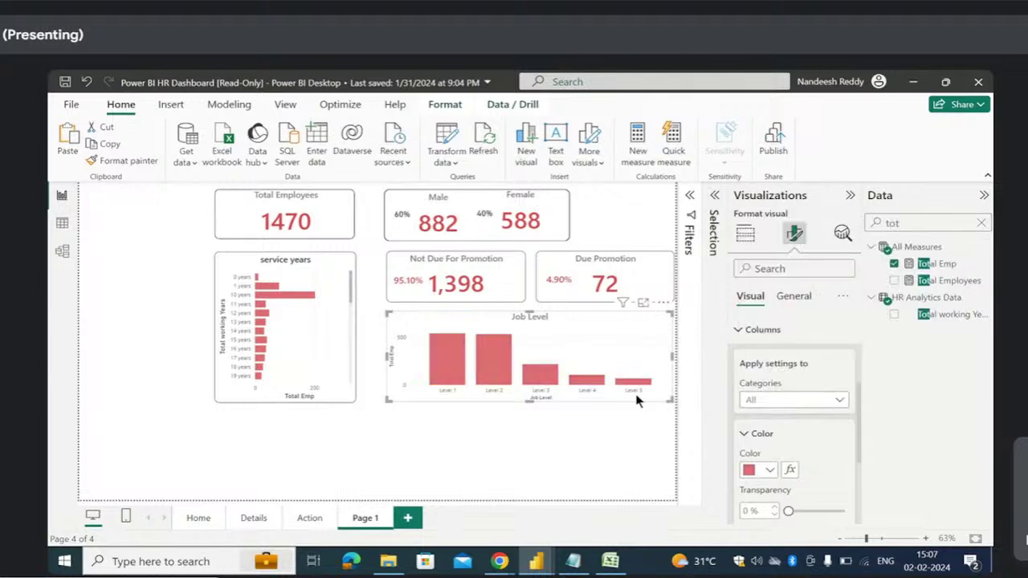
- Open the custom color settings for the Job Level columns to view the fill's hex code
scroll(770, 450, down, 1)
scroll(789, 478, down, 1)
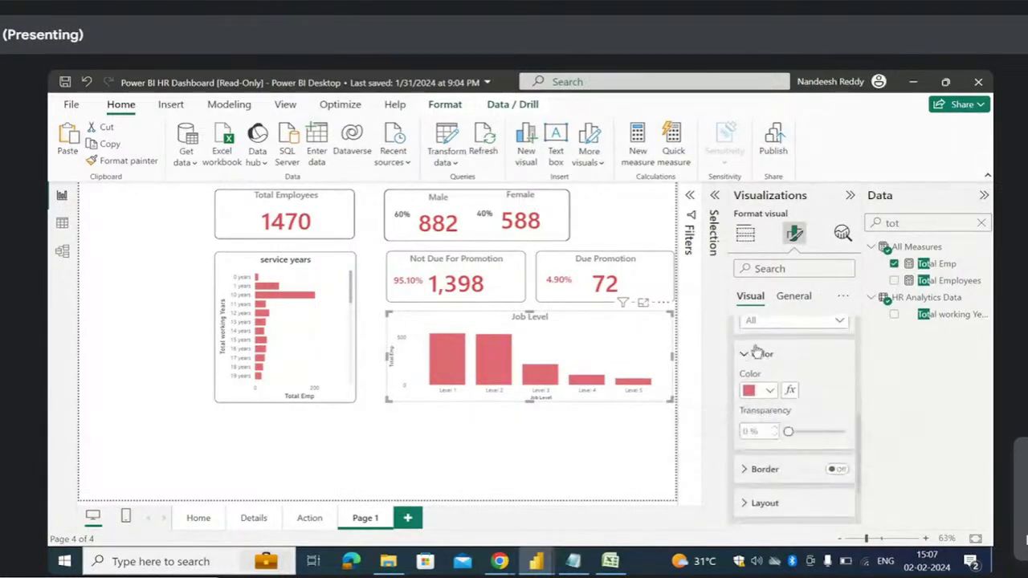
click(749, 394)
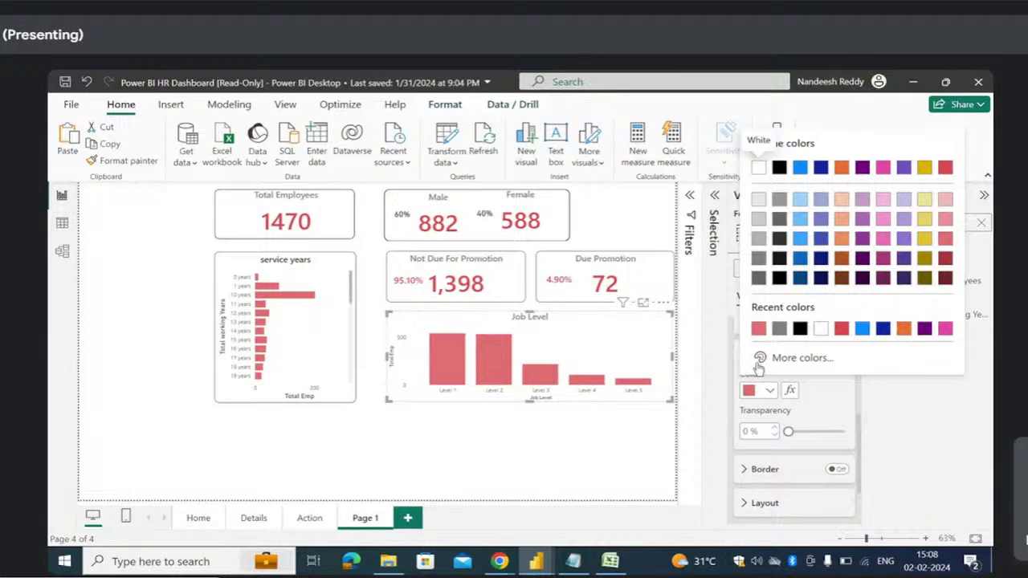
click(760, 359)
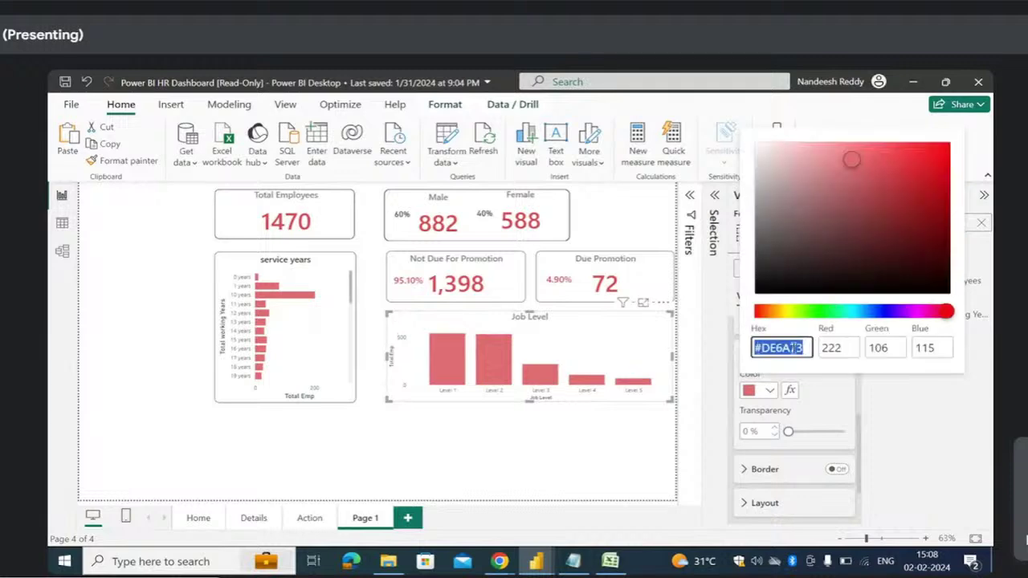
- Set the column color of the Job Level chart to hex #404083
click(806, 347)
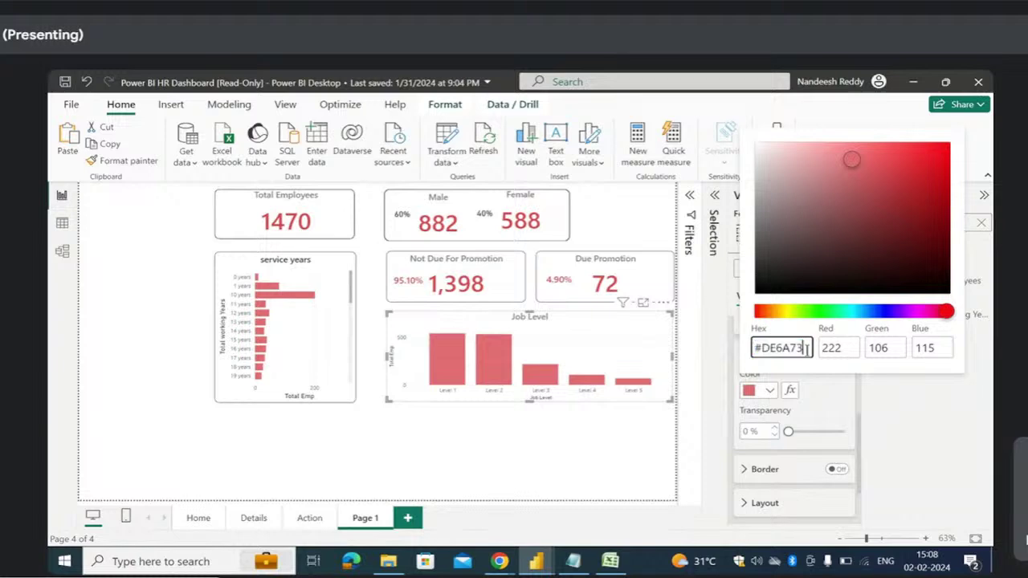
key(BackSpace)
key(BackSpace)
key(BackSpace)
key(BackSpace)
text(404083)
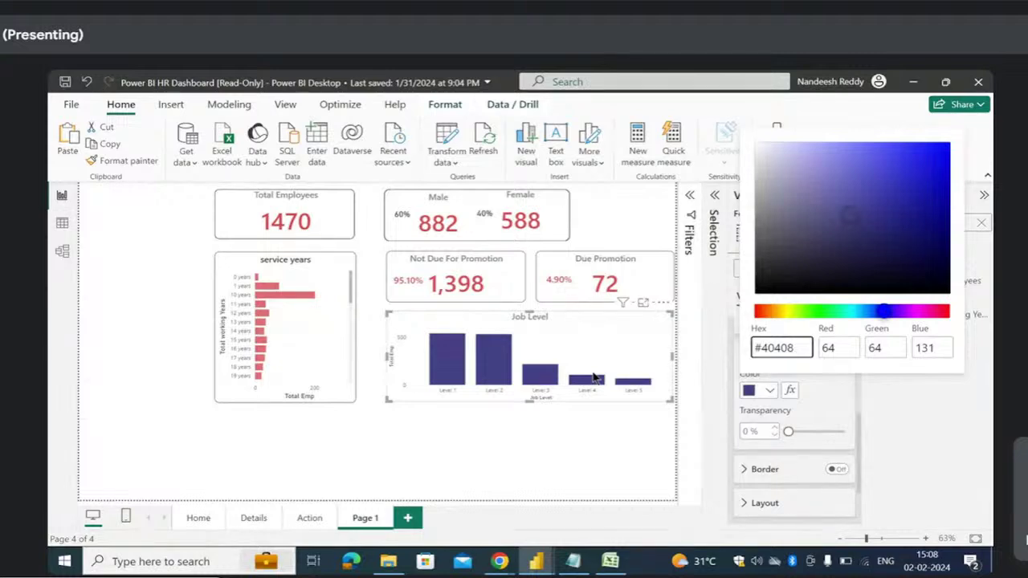
click(818, 392)
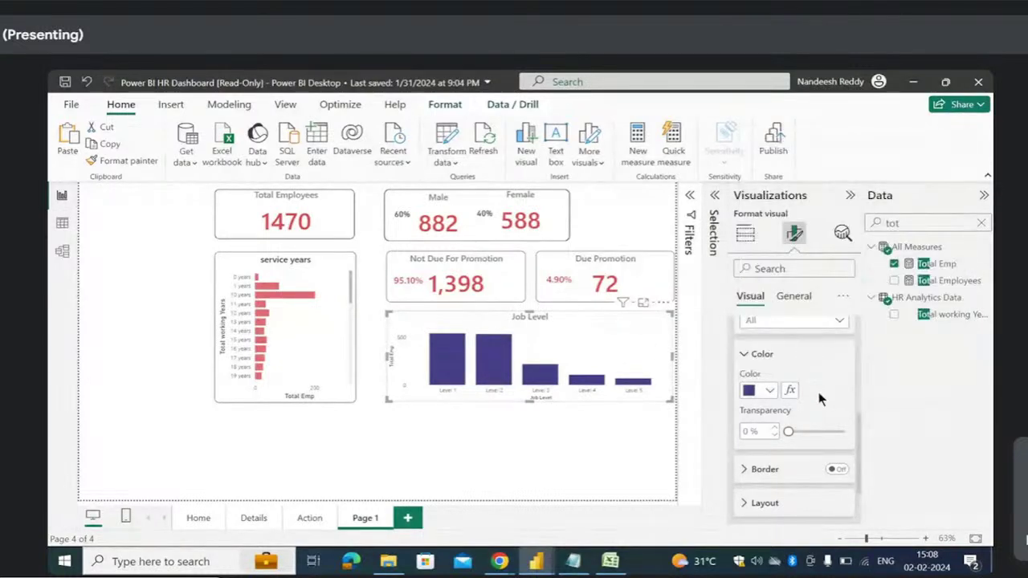
- Change the Job Level chart's column color to the light red among the recent colors
click(767, 390)
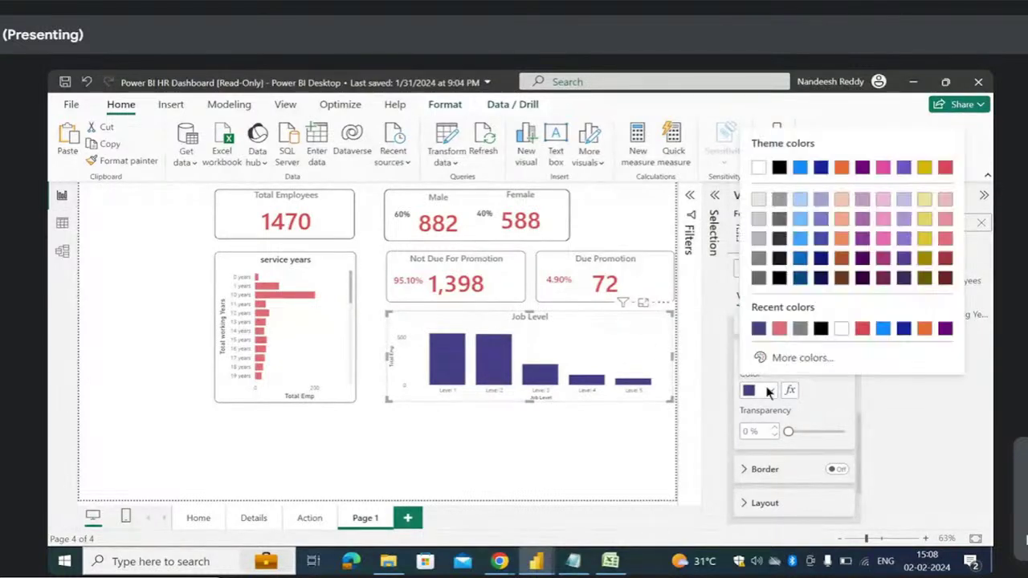
click(779, 329)
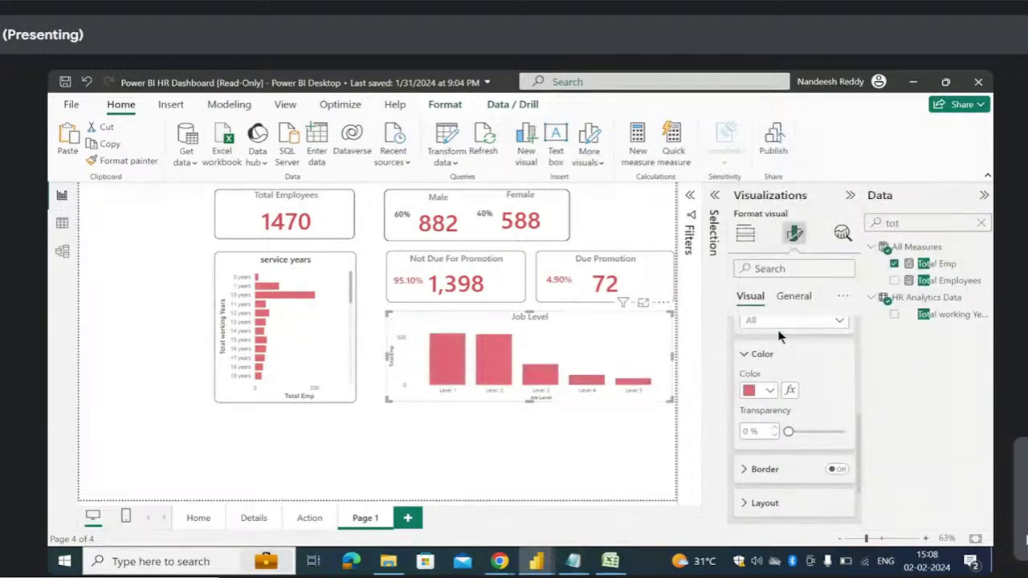
click(751, 393)
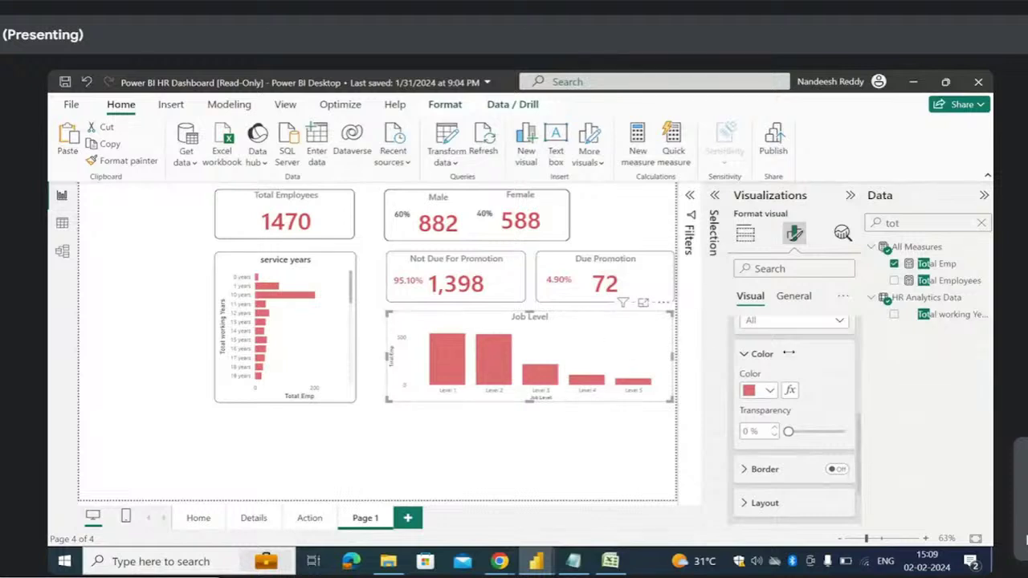
- Turn off the Y-axis title and the Y-axis values of the Job Level chart
scroll(775, 416, up, 3)
click(748, 462)
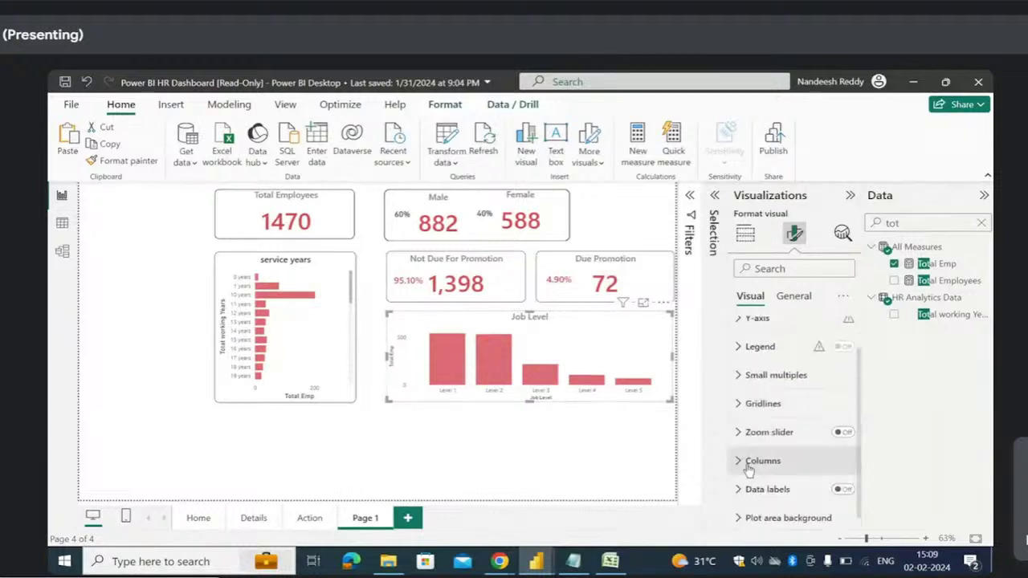
scroll(747, 363, up, 2)
click(744, 359)
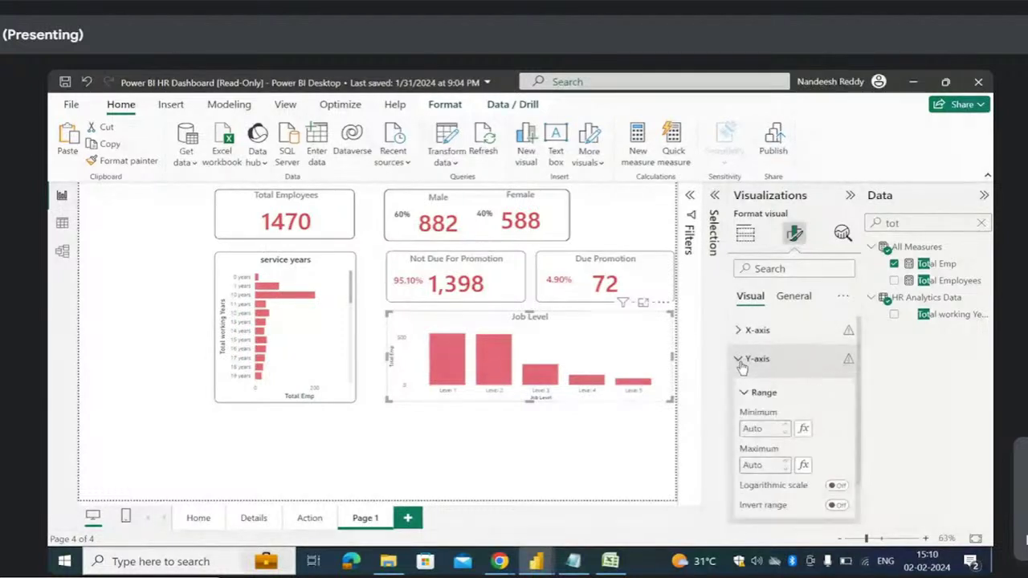
scroll(784, 449, down, 3)
click(837, 376)
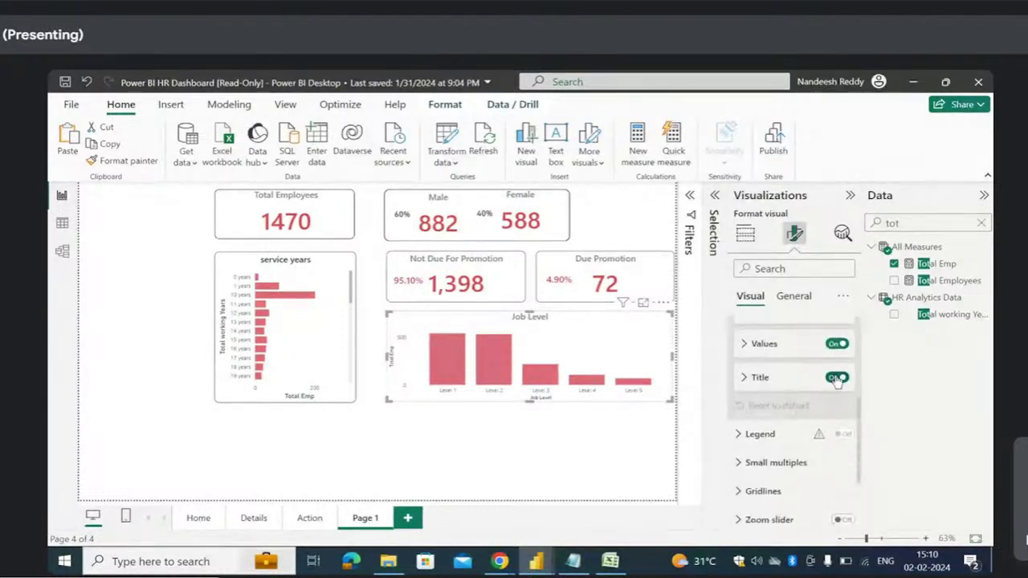
click(835, 344)
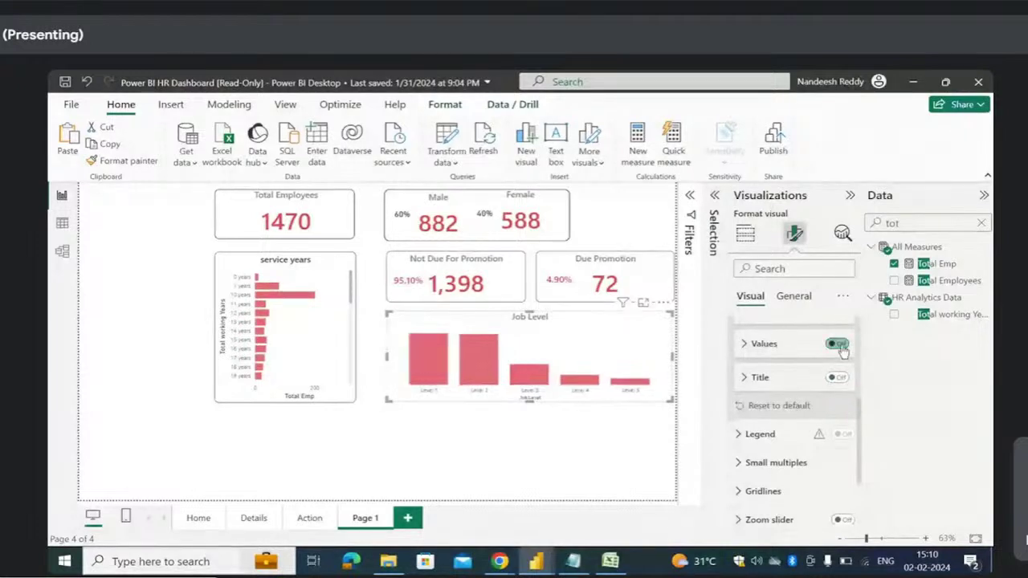
- Turn off the X-axis title of the Job Level chart
scroll(771, 394, up, 1)
scroll(771, 393, up, 3)
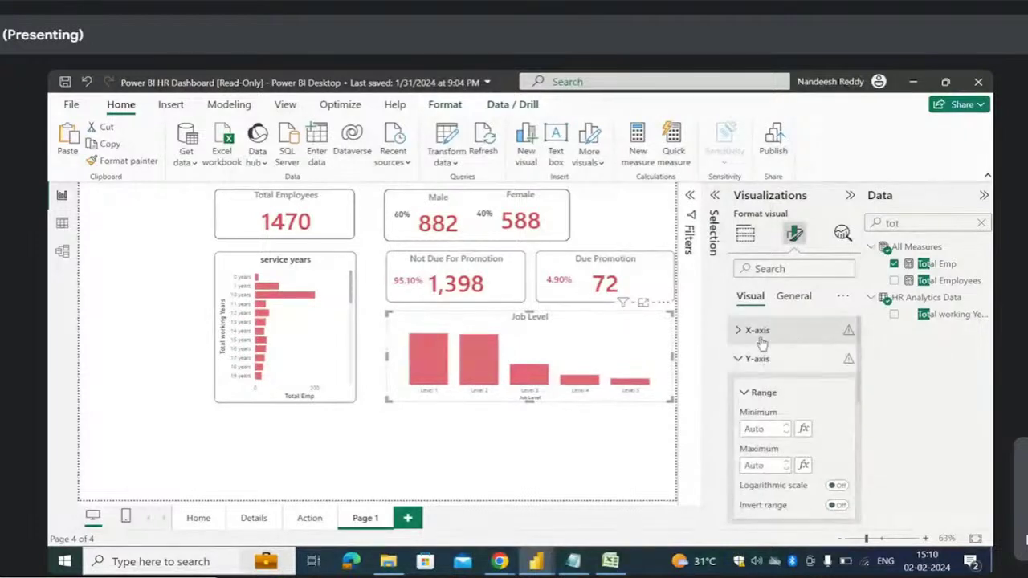
click(737, 331)
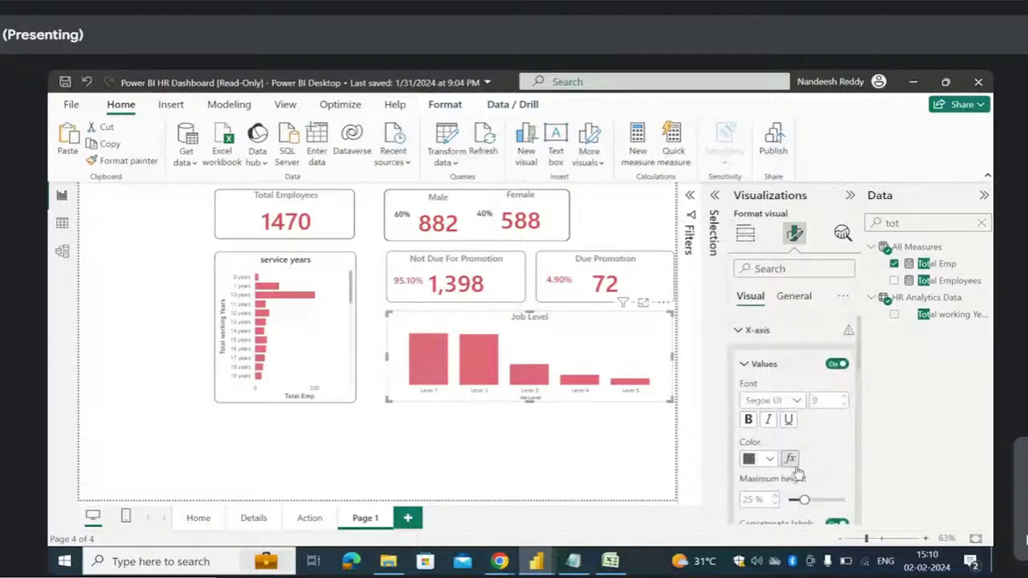
scroll(791, 458, down, 3)
scroll(835, 411, up, 4)
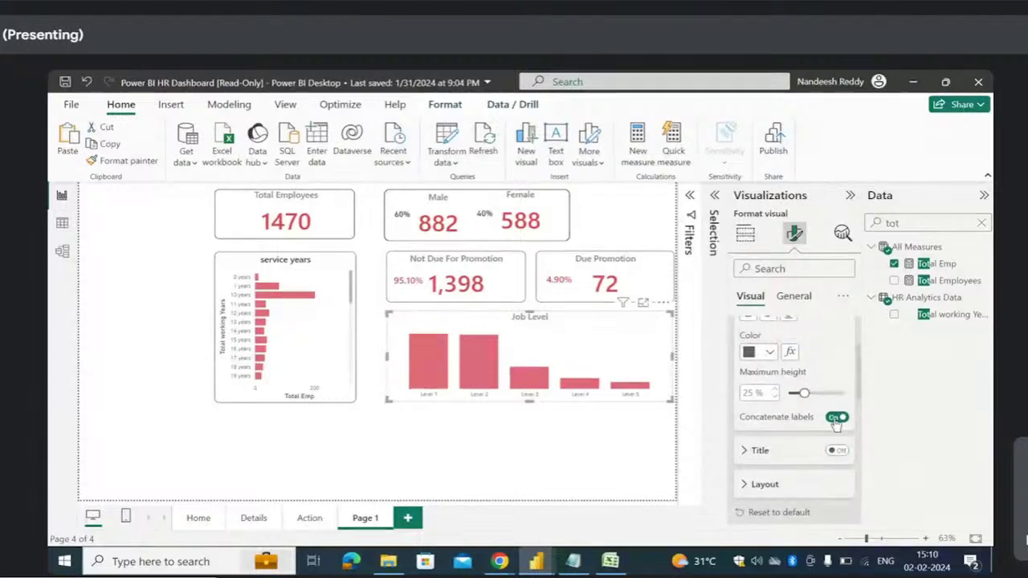
- Format the Job Level chart's X-axis values in black and bold
click(765, 459)
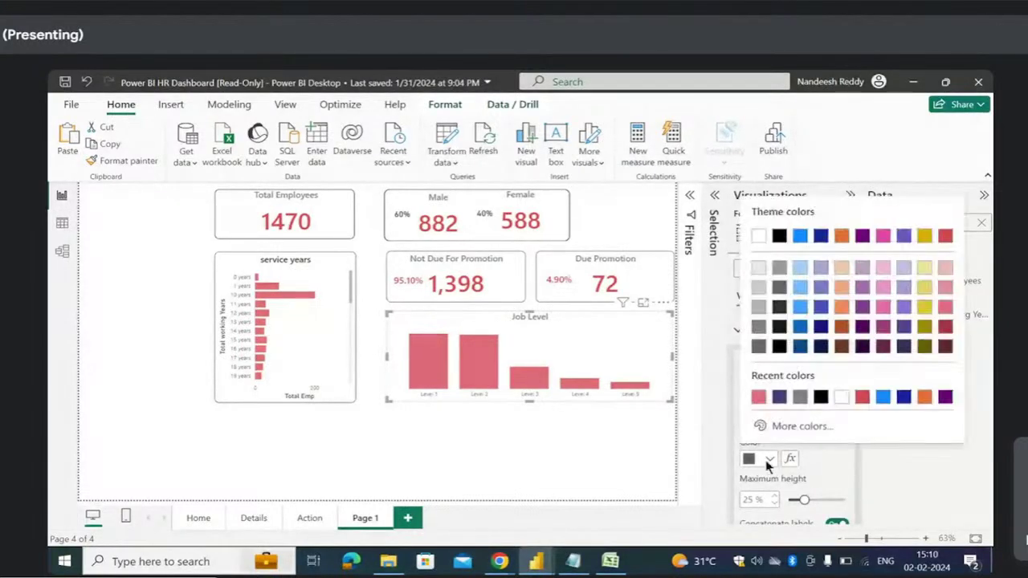
click(821, 397)
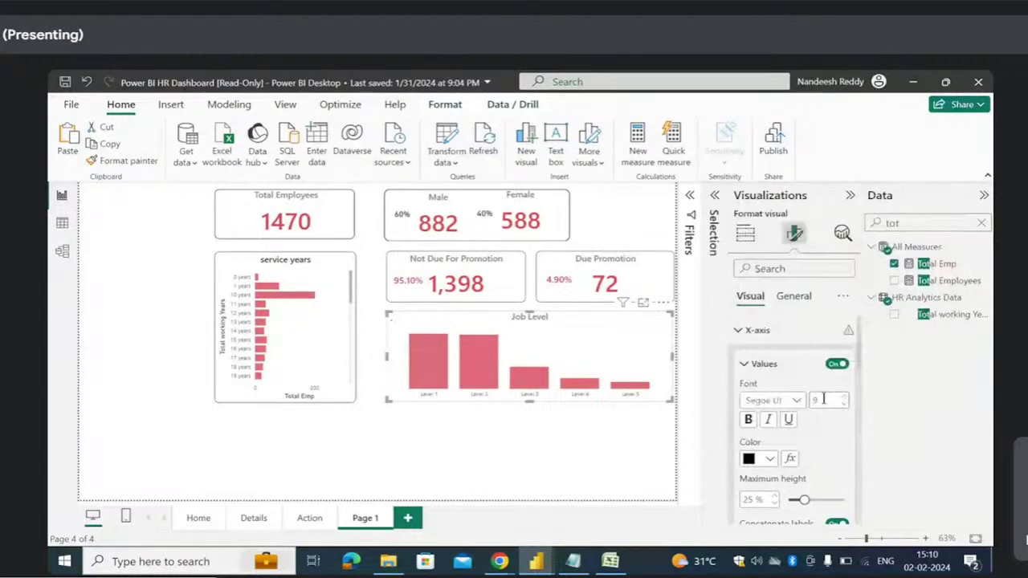
click(750, 421)
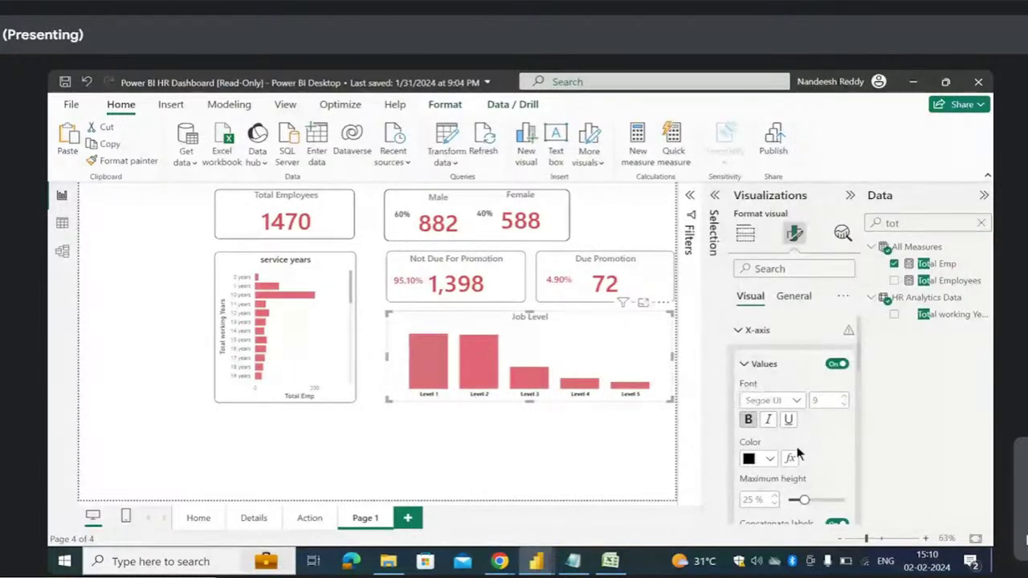
click(751, 332)
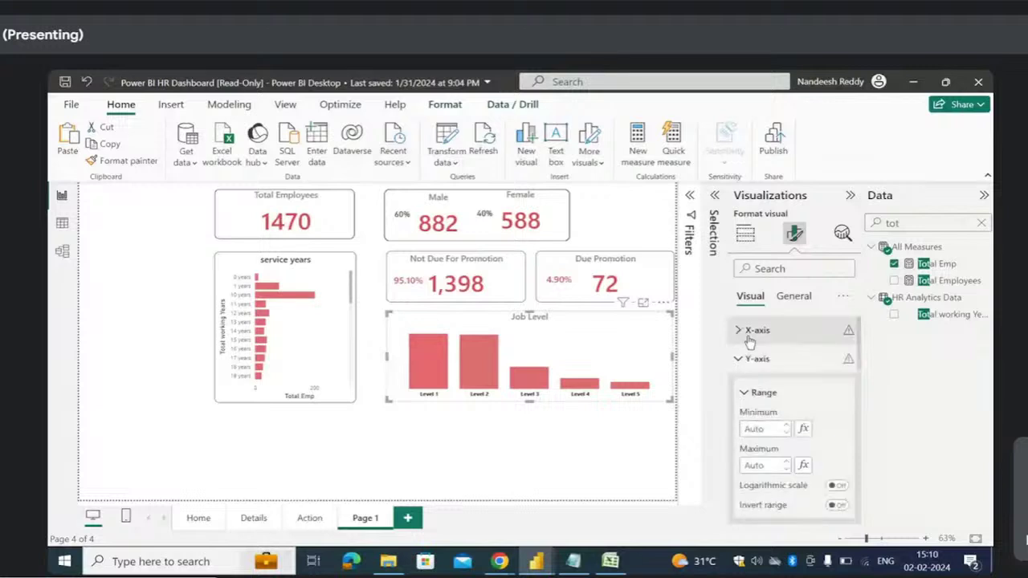
- Turn on data labels for the columns of the Job Level chart
scroll(771, 441, down, 1)
scroll(768, 440, up, 1)
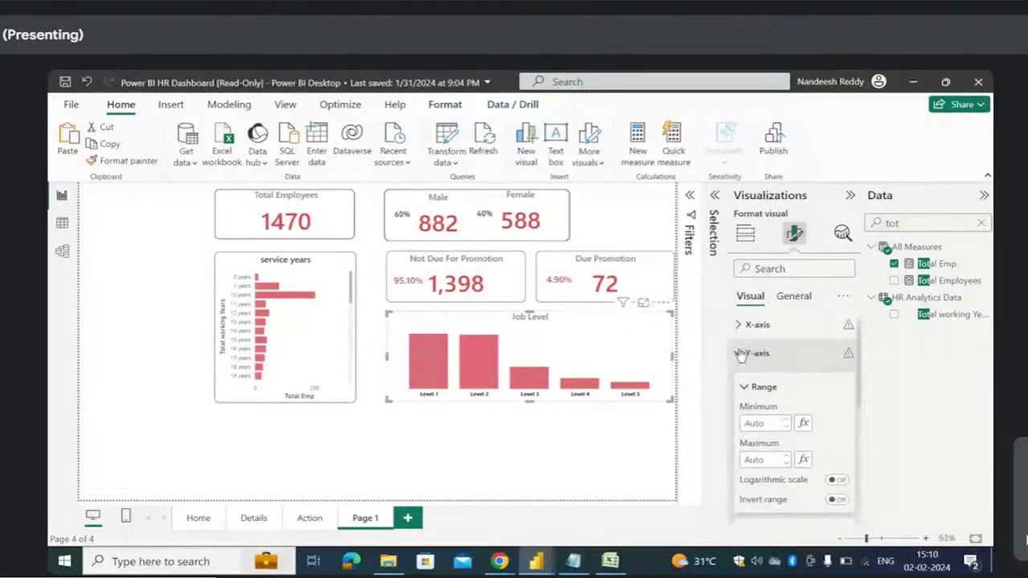
click(751, 356)
scroll(759, 458, down, 2)
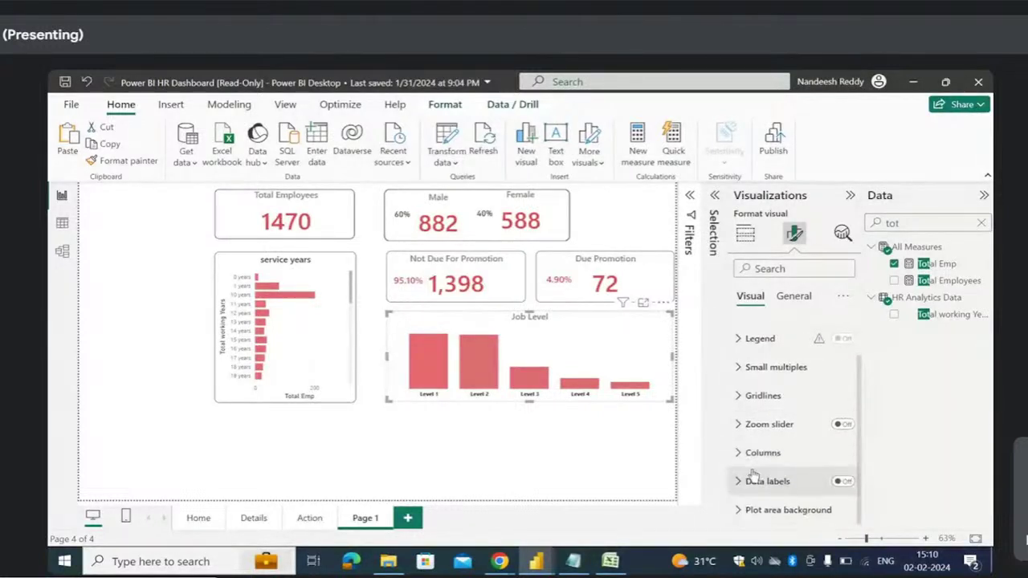
click(839, 482)
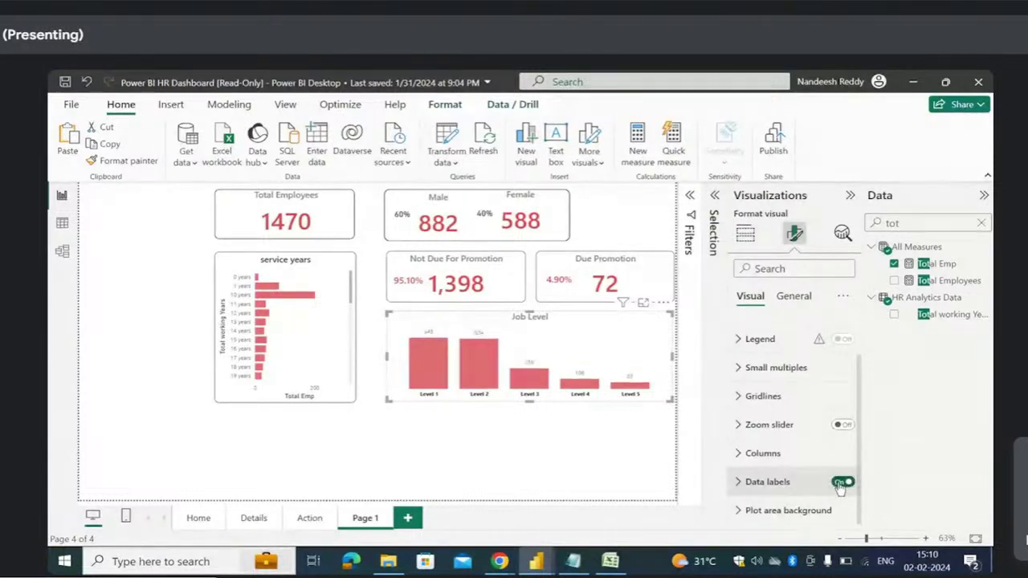
- Open the value formatting settings of the Job Level chart's data labels
click(745, 481)
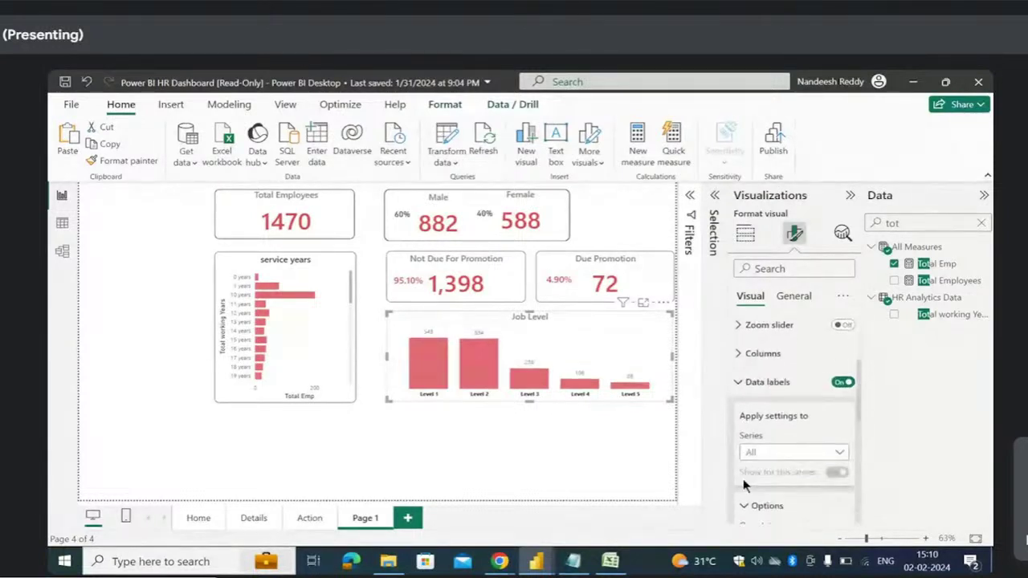
scroll(778, 441, down, 2)
scroll(765, 433, down, 3)
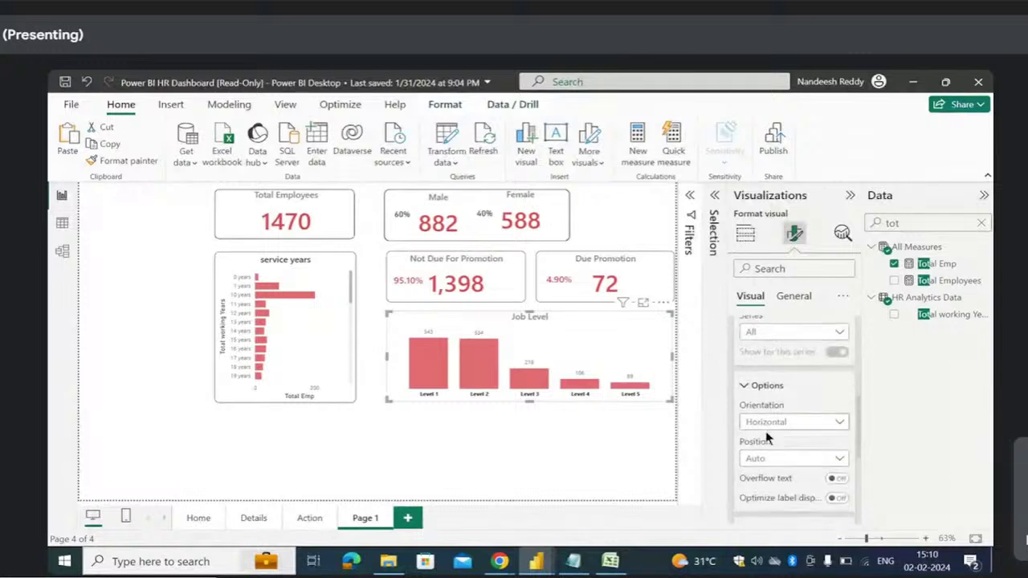
scroll(776, 482, down, 4)
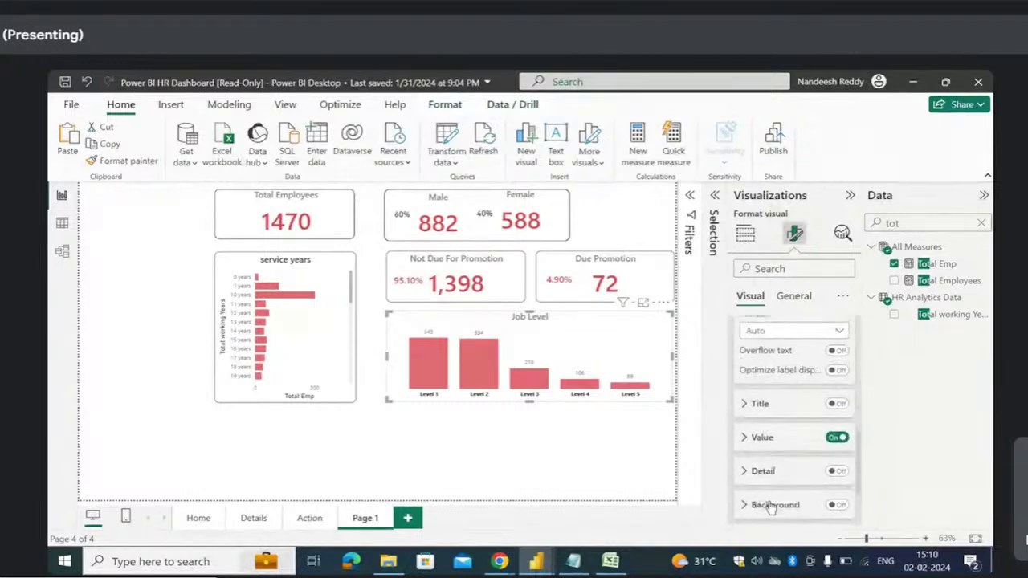
click(747, 399)
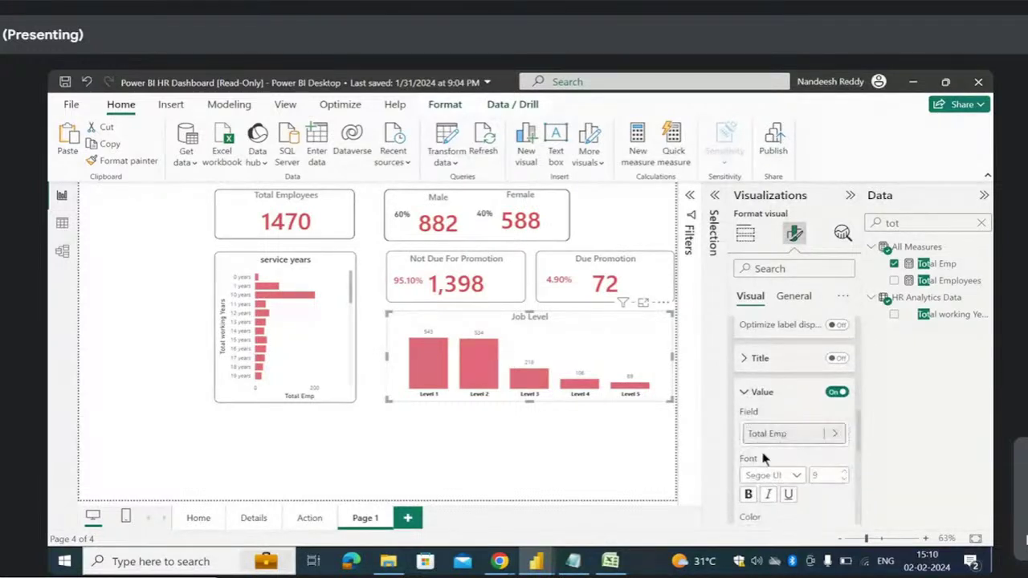
scroll(767, 457, down, 2)
- Try black and yellow as the color of the Job Level chart's data label values
click(768, 466)
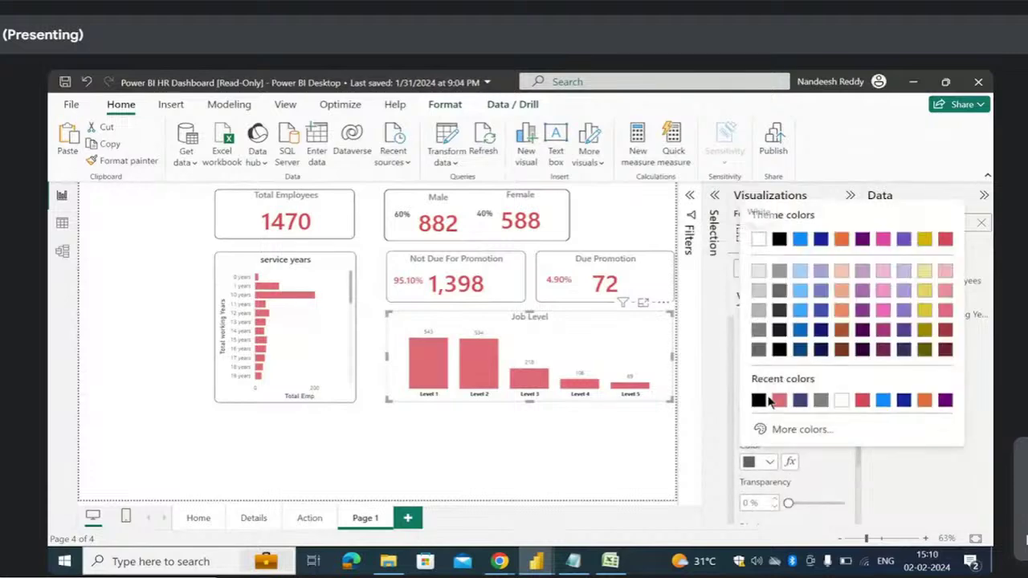
click(774, 235)
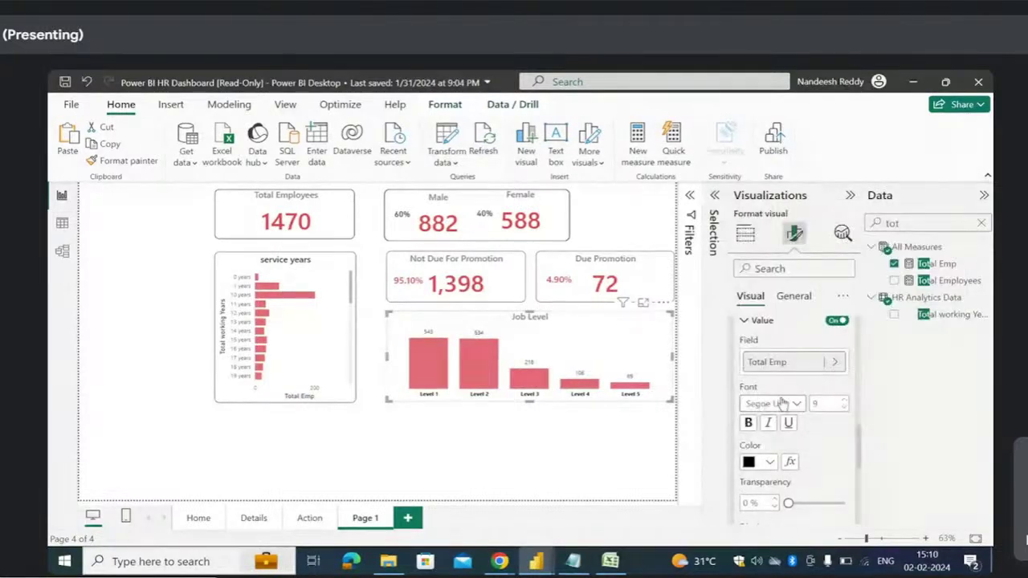
click(768, 459)
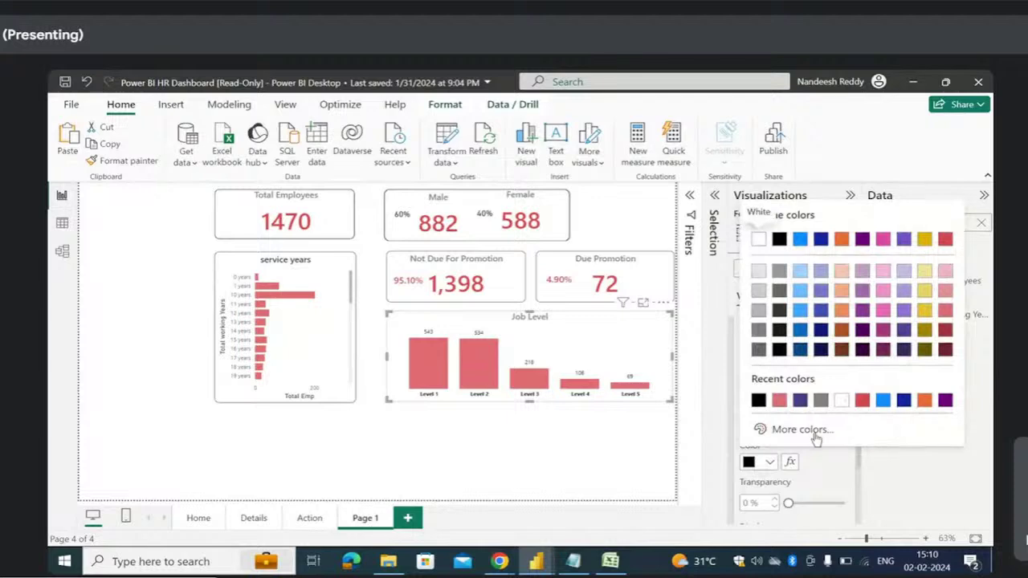
click(924, 240)
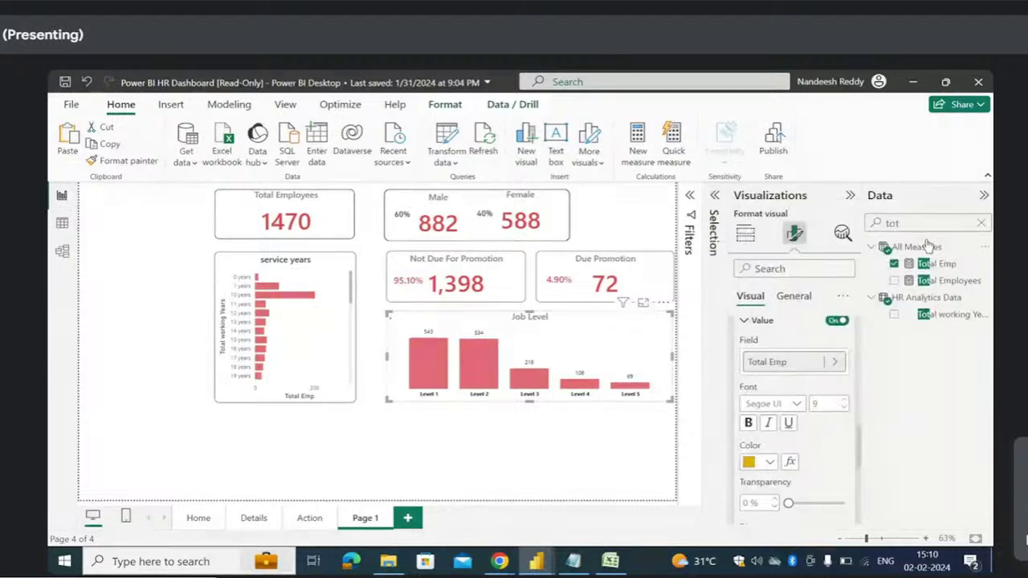
- Format the Job Level chart's data label values in orange and bold
click(768, 462)
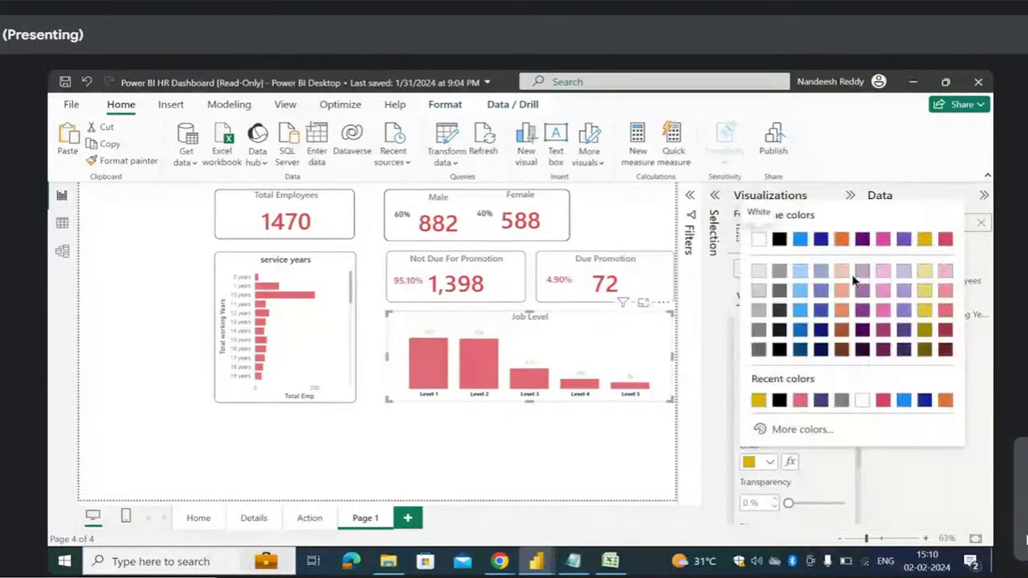
click(844, 239)
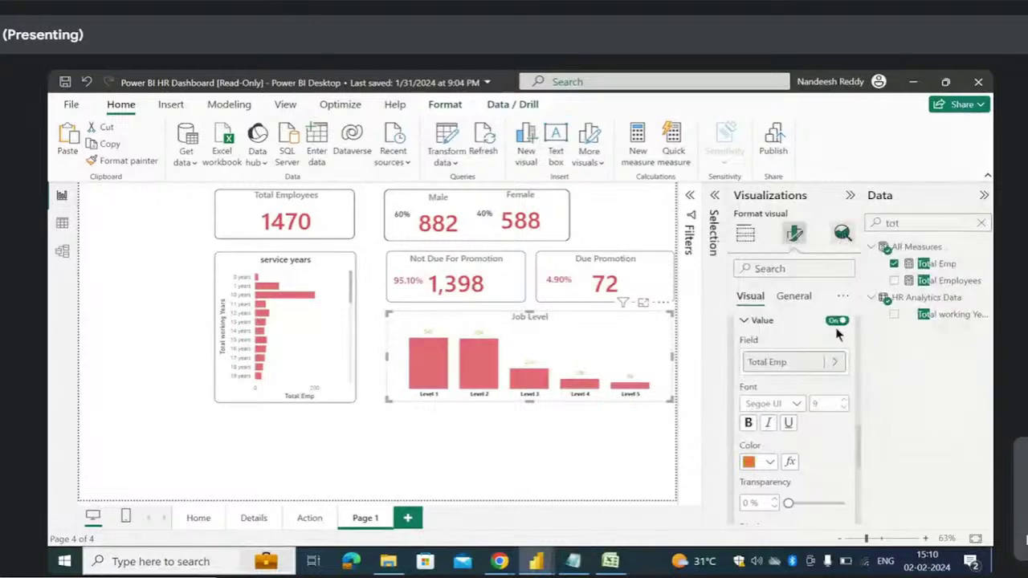
click(748, 423)
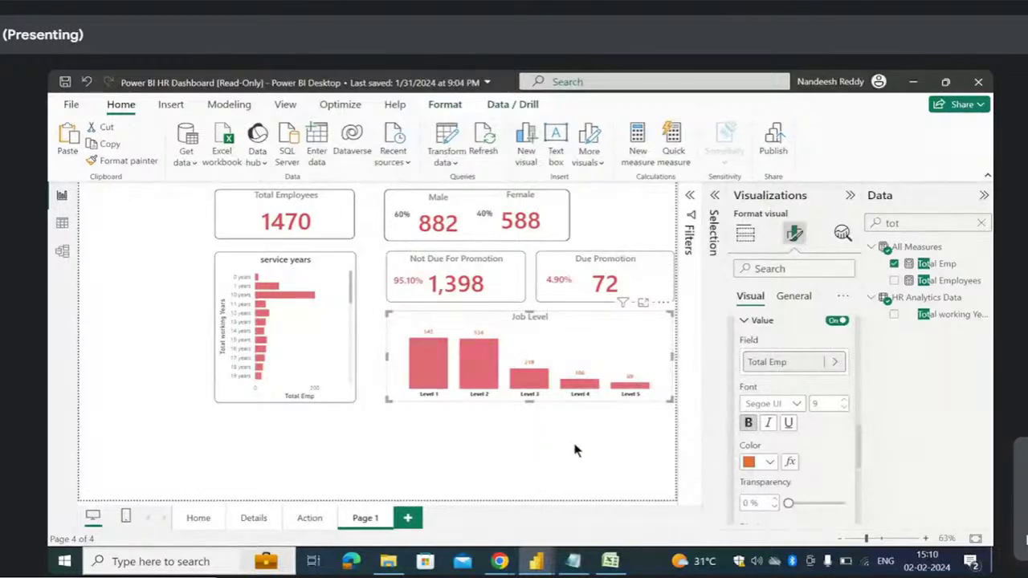
scroll(763, 369, up, 6)
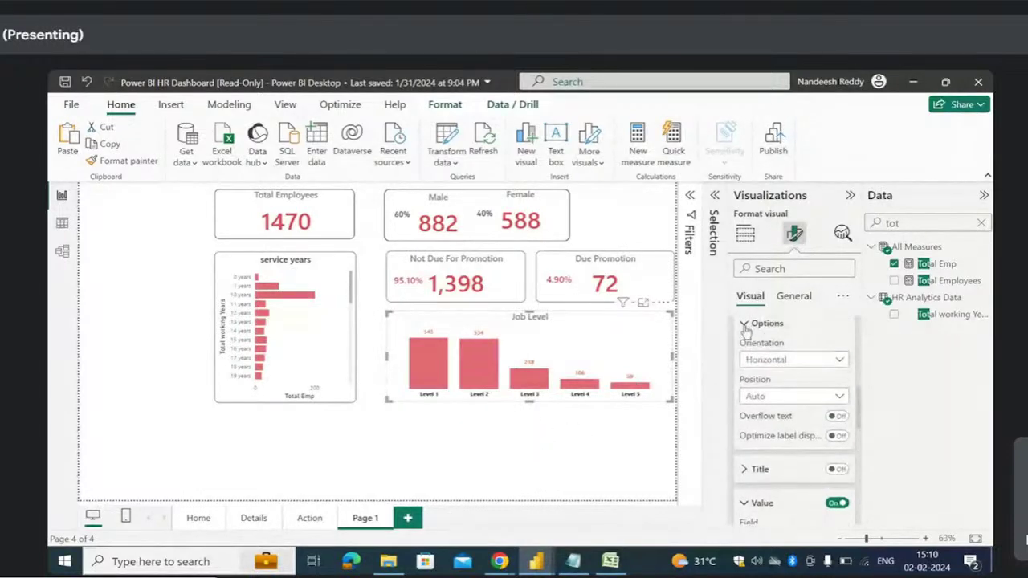
scroll(758, 375, up, 2)
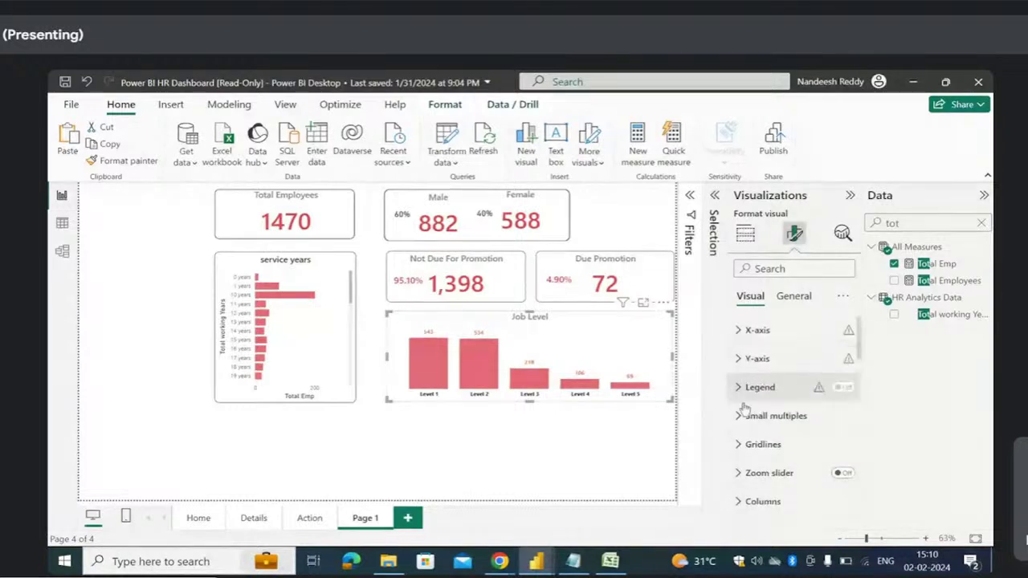
- Convert the Job Level column chart into a table visual
click(744, 234)
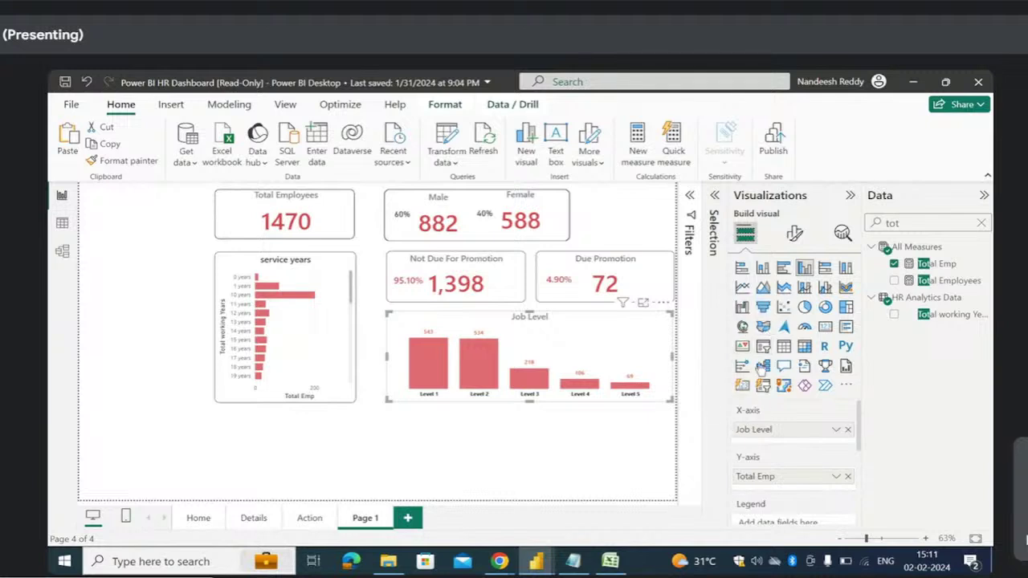
click(784, 343)
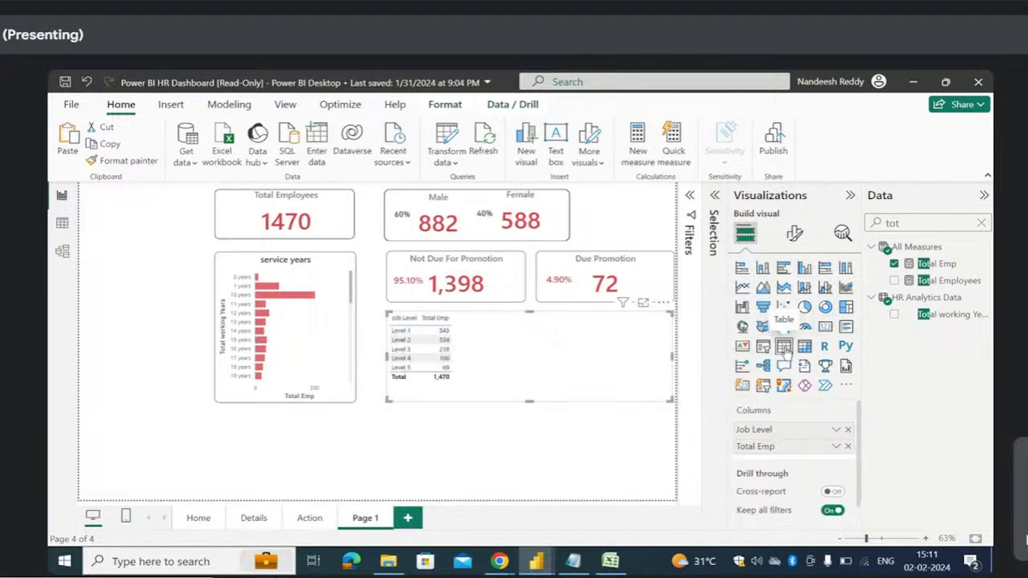
- Try a clustered bar chart for the Job Level table and convert it back to a clustered column chart
click(784, 270)
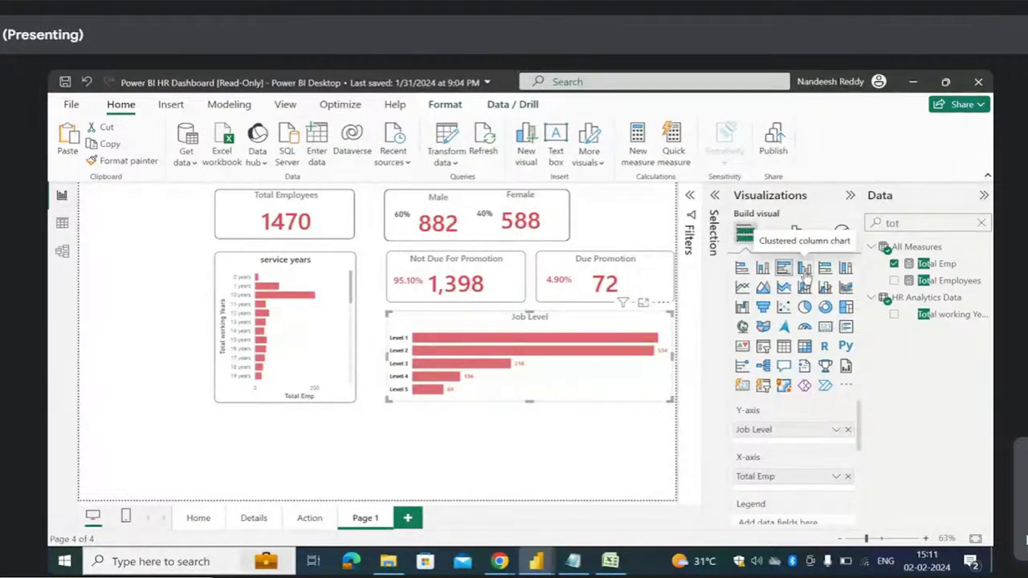
click(805, 270)
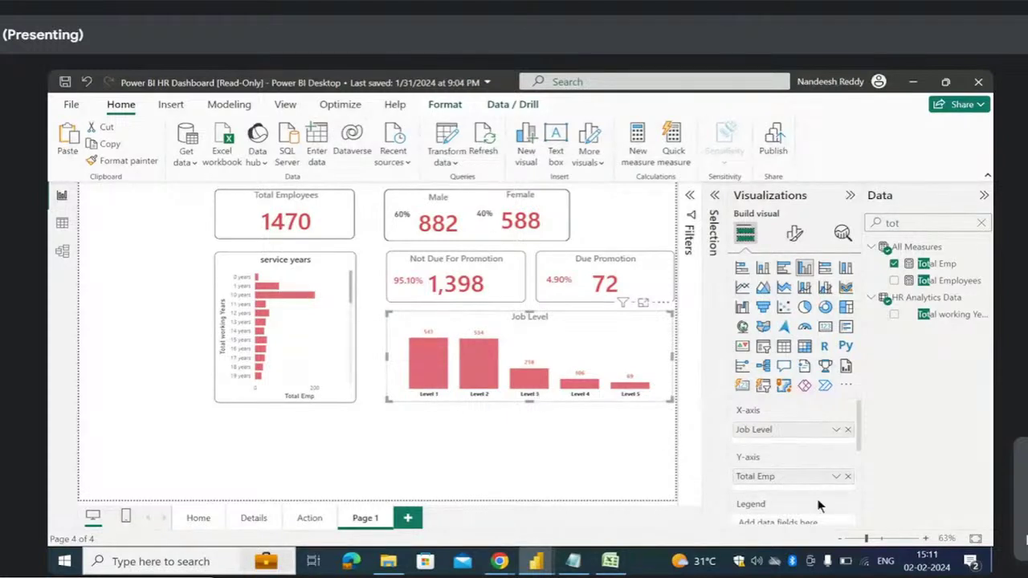
- Try the Gender field on the Job Level chart's X-axis and as a count on its Y-axis alongside Total Emp
click(982, 223)
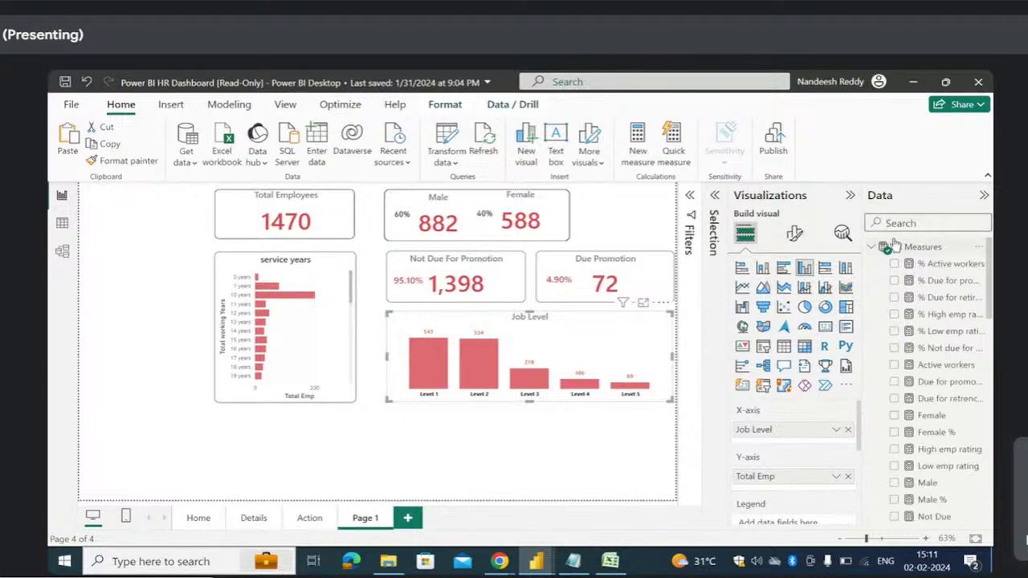
text(gen)
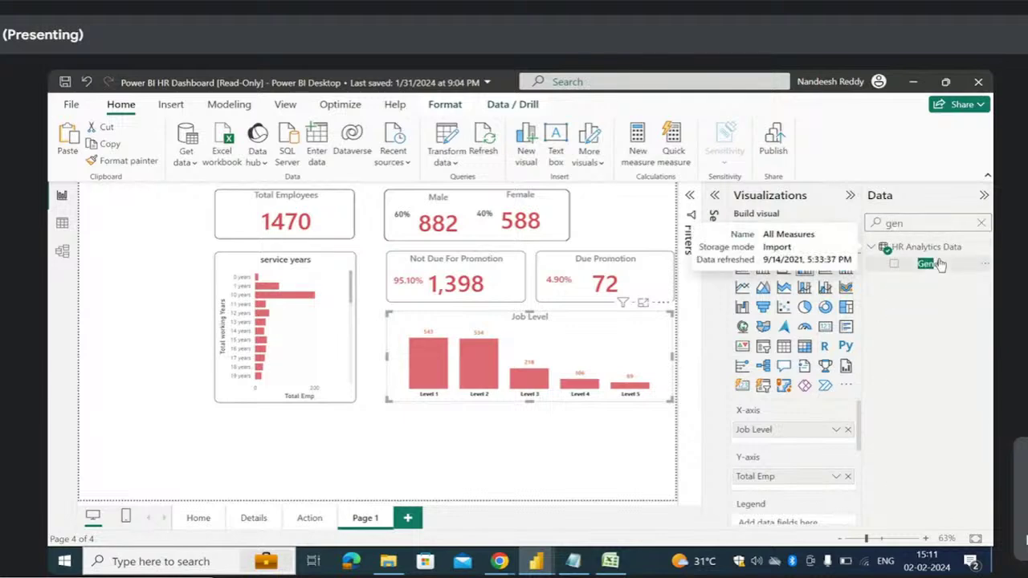
drag(939, 265, 810, 438)
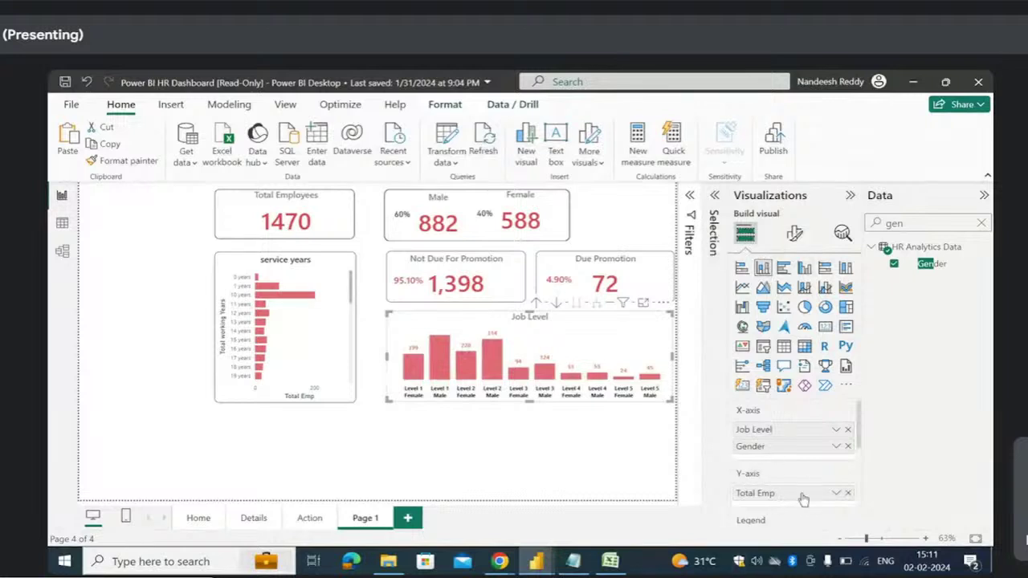
drag(815, 452, 808, 501)
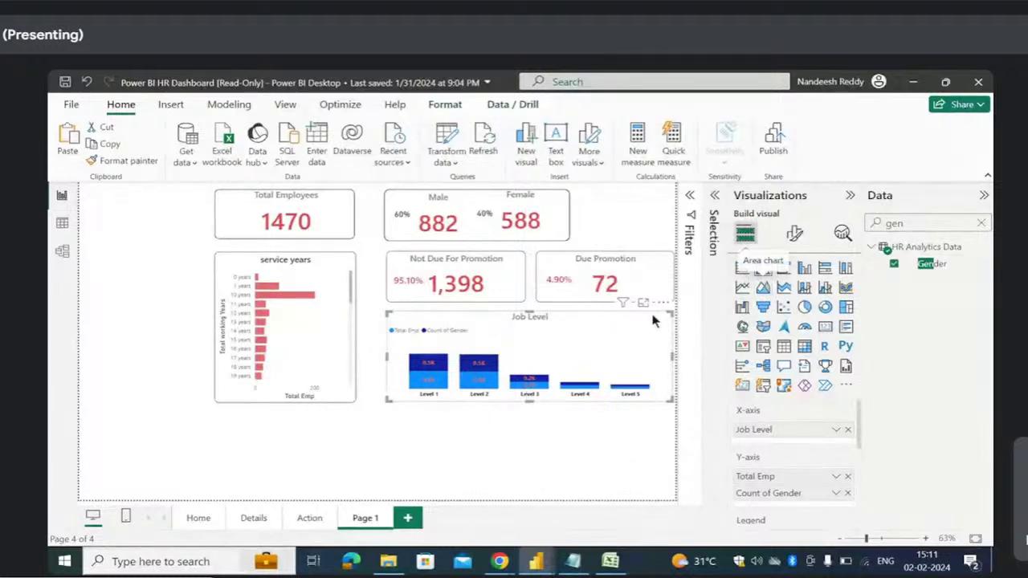
mouse_move(433, 389)
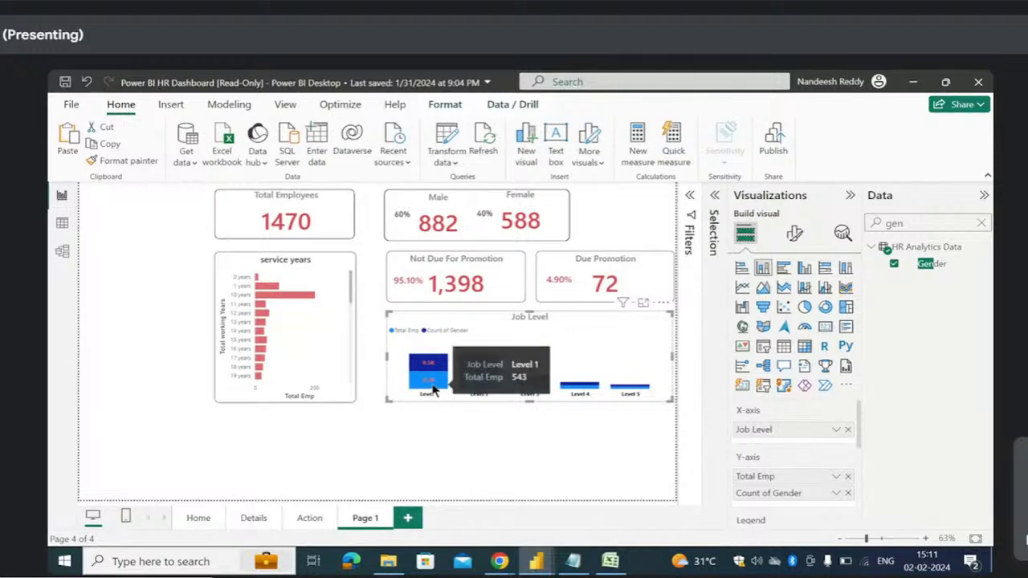
mouse_move(432, 370)
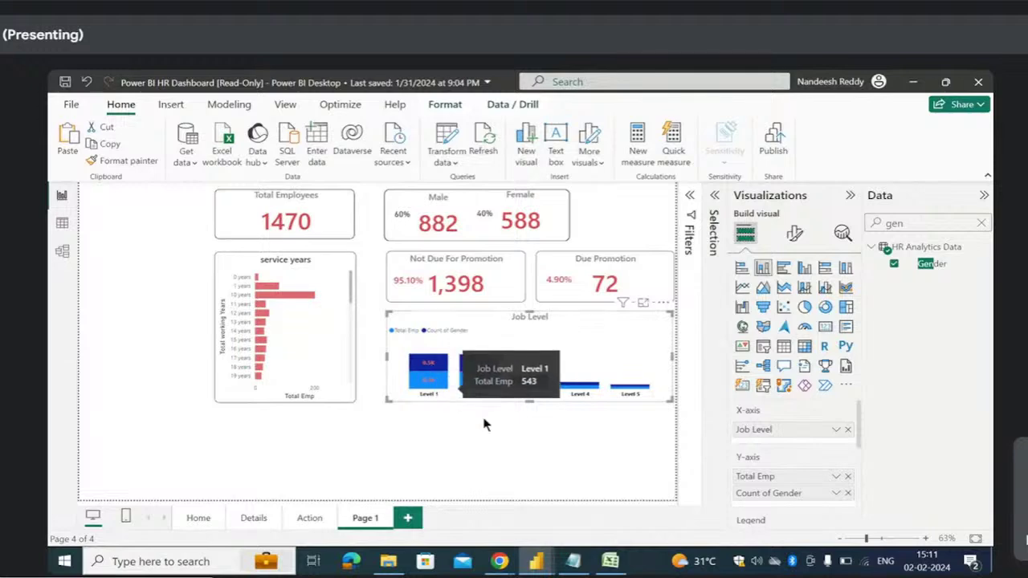
- Remove Total Emp and Count of Gender from the Job Level chart's Y-axis
click(847, 477)
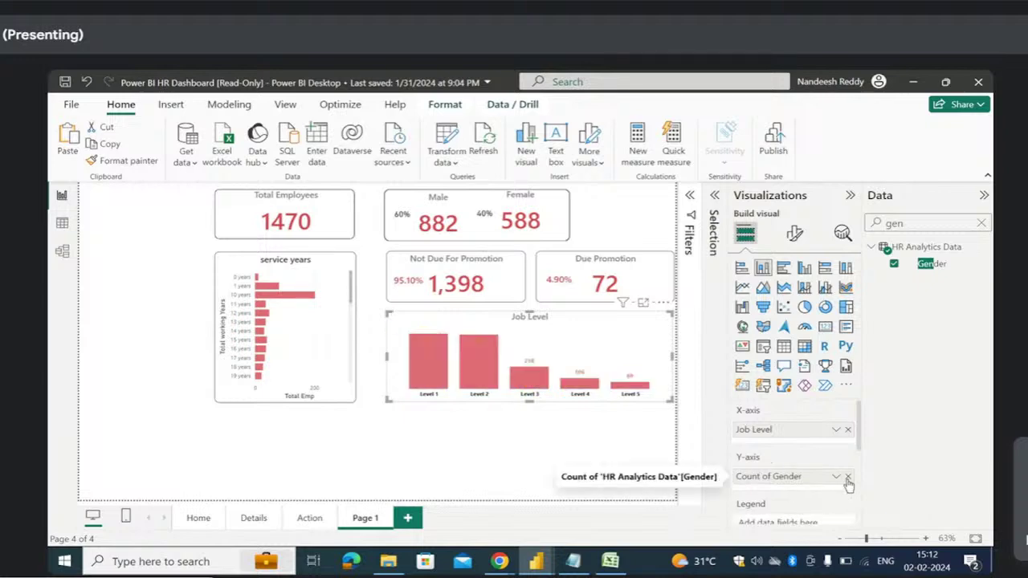
scroll(776, 481, down, 1)
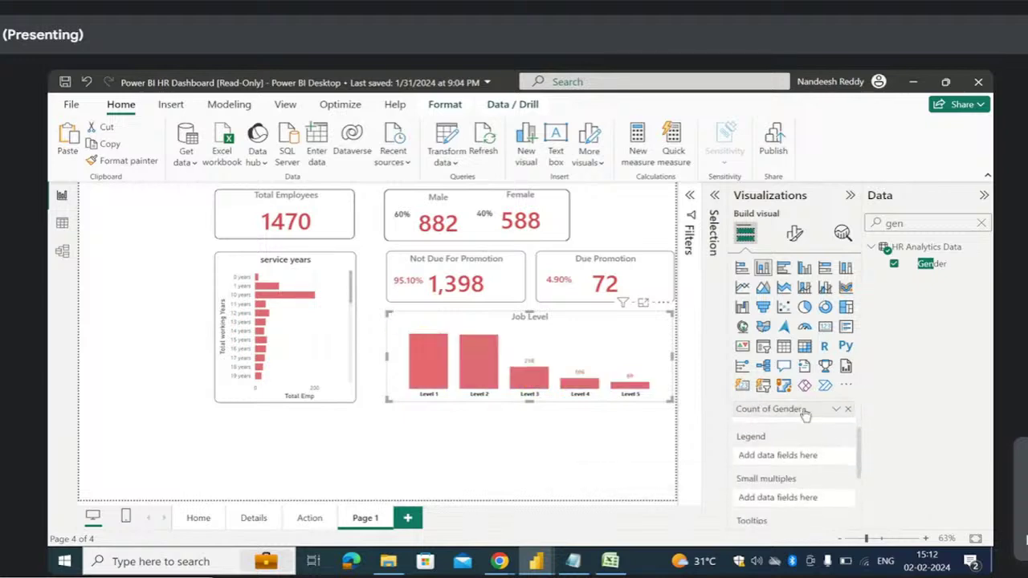
click(836, 410)
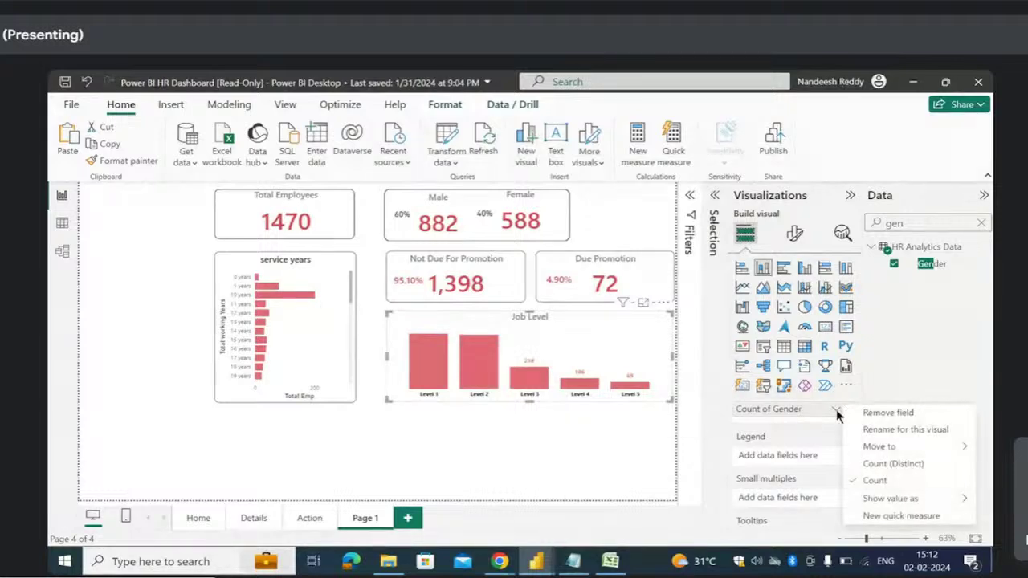
click(793, 434)
scroll(843, 417, up, 1)
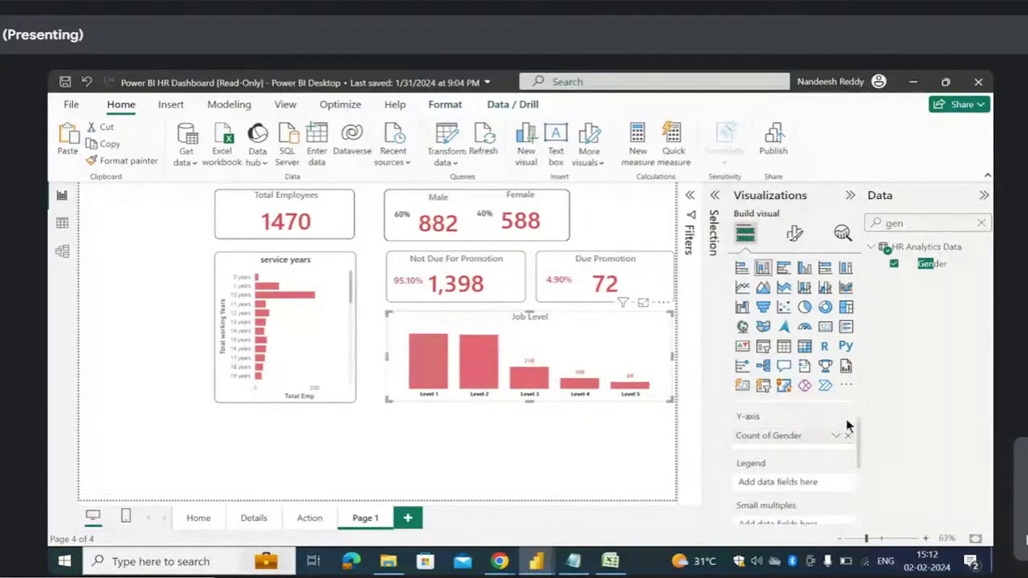
click(847, 436)
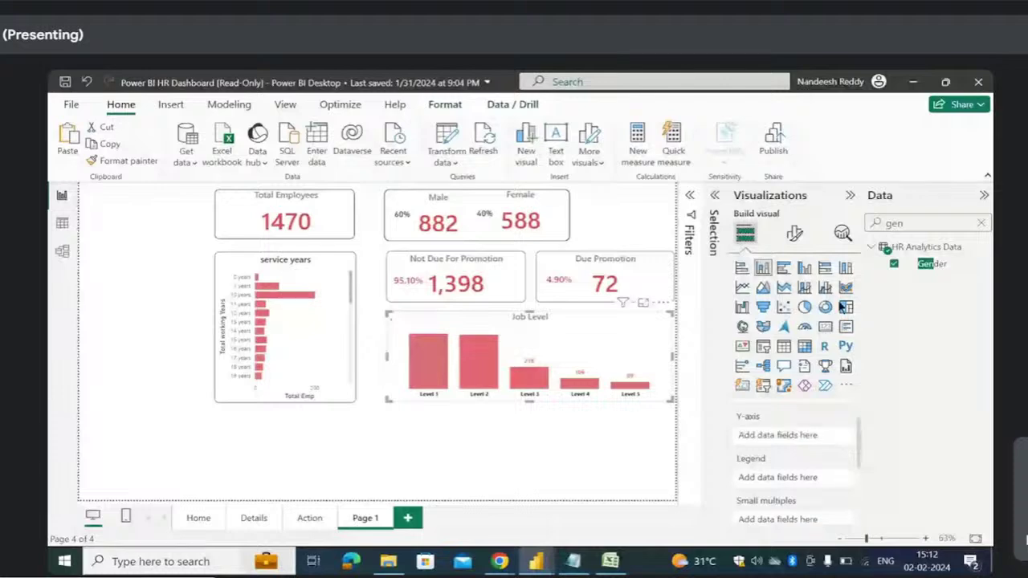
- Find the Total Emp measure with the search term "tot" and put it on the Job Level chart's Y-axis
key(BackSpace)
key(BackSpace)
key(BackSpace)
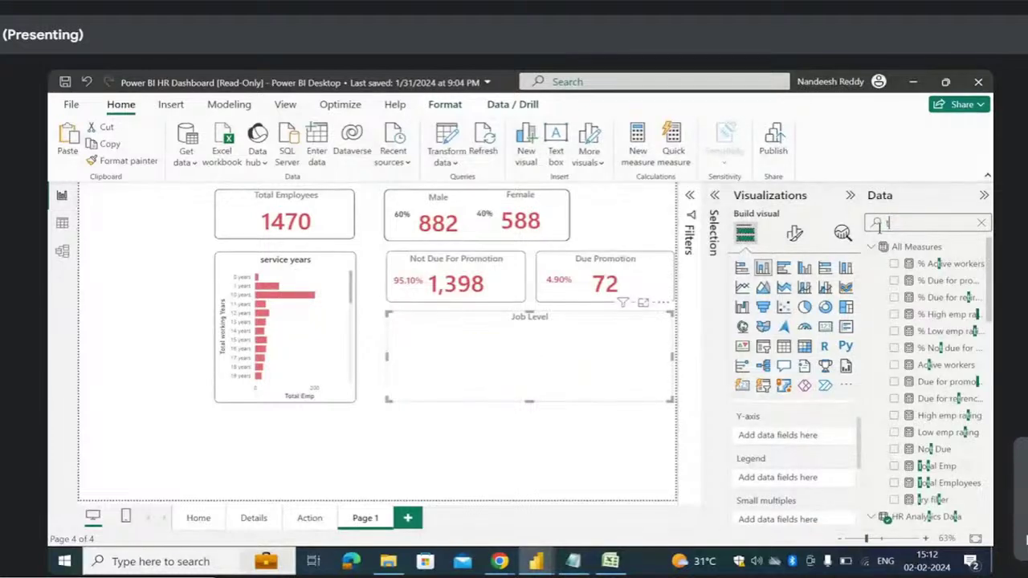
text(tot)
click(894, 264)
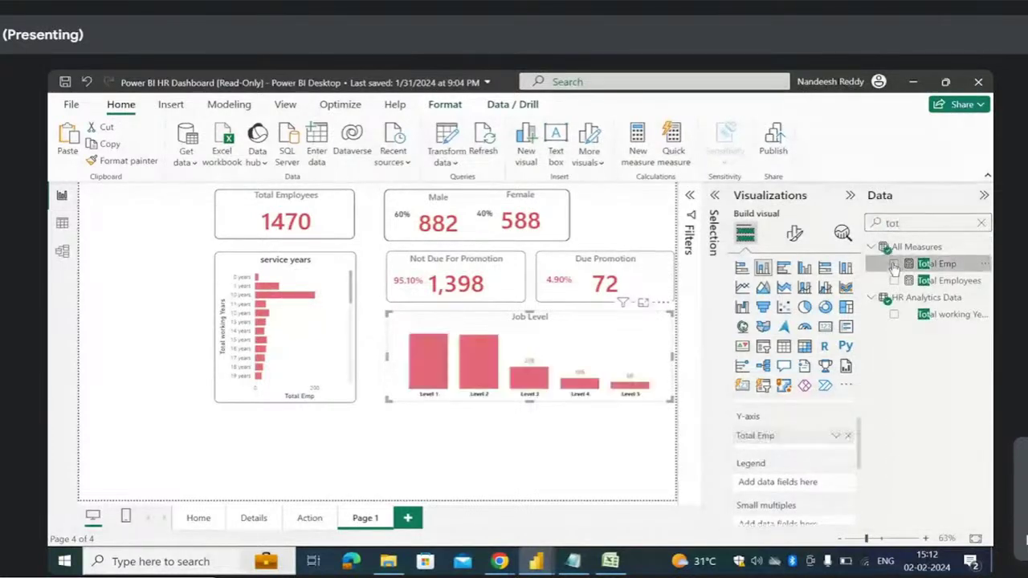
- Find the Gender field with the search term "gen" and use it as the Job Level chart's legend
drag(923, 224, 864, 230)
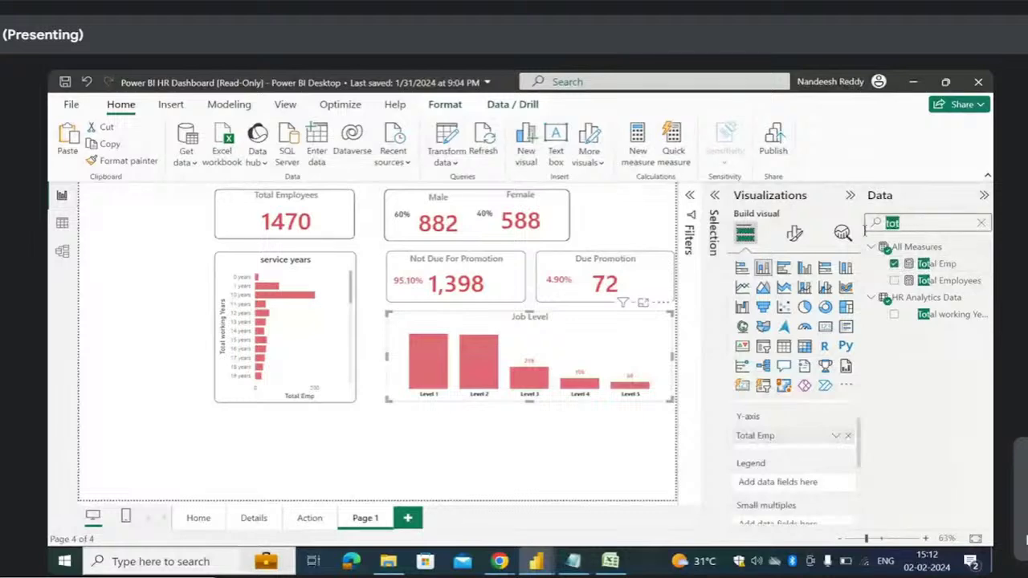
text(gen)
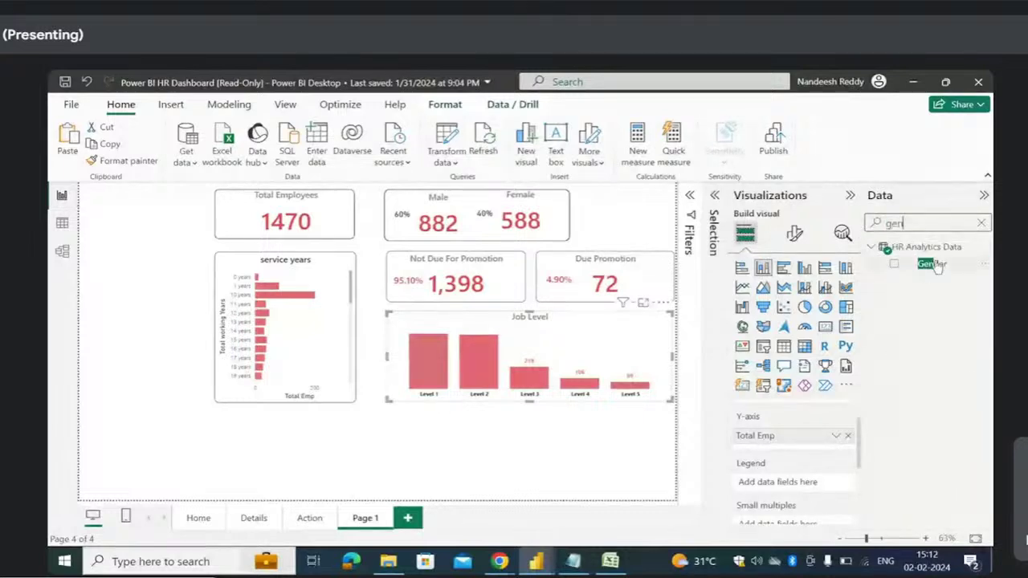
drag(931, 263, 812, 482)
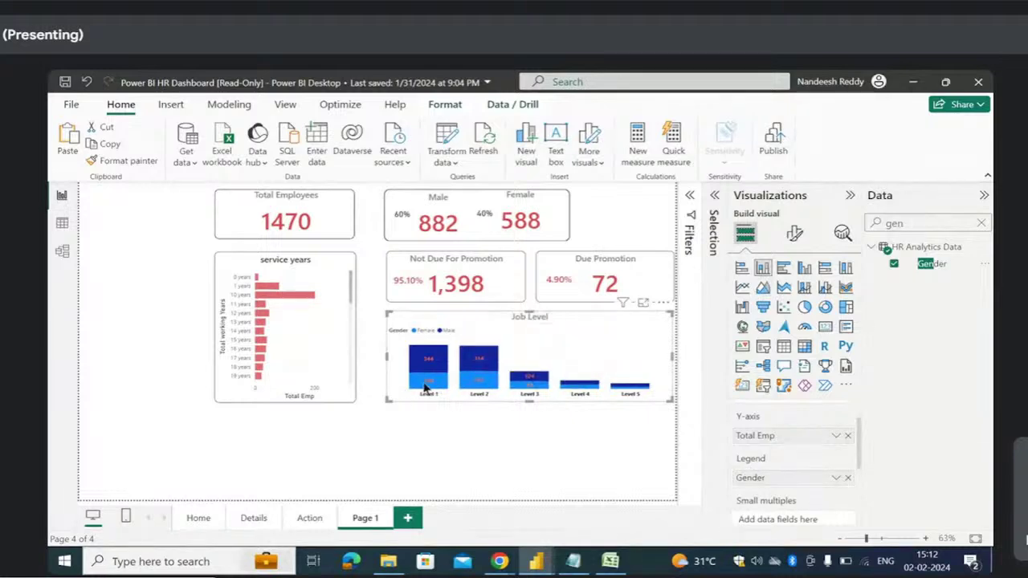
mouse_move(427, 388)
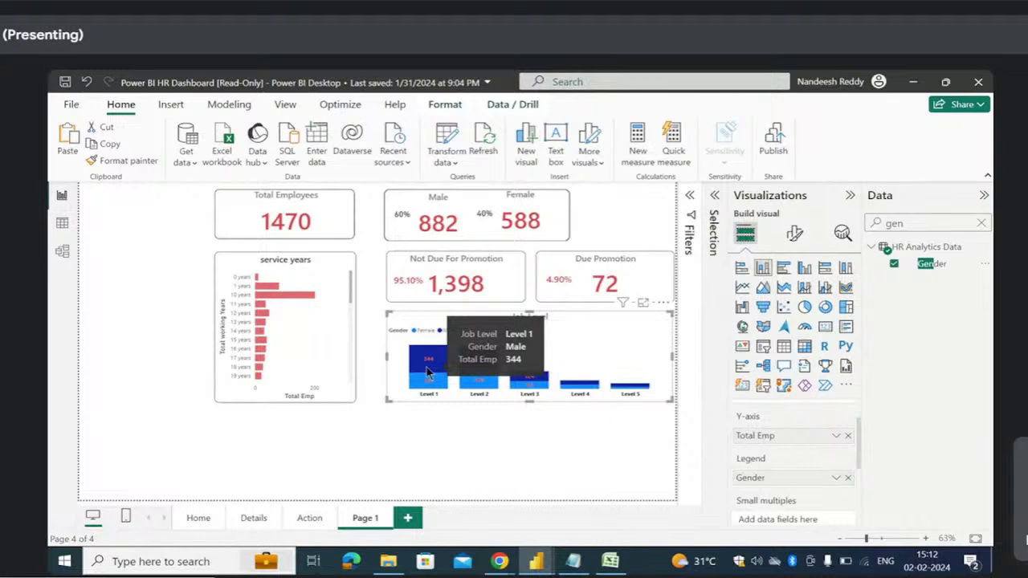
- Add a separate donut chart below the Job Level chart, with Gender as legend and Total Emp as values
click(504, 465)
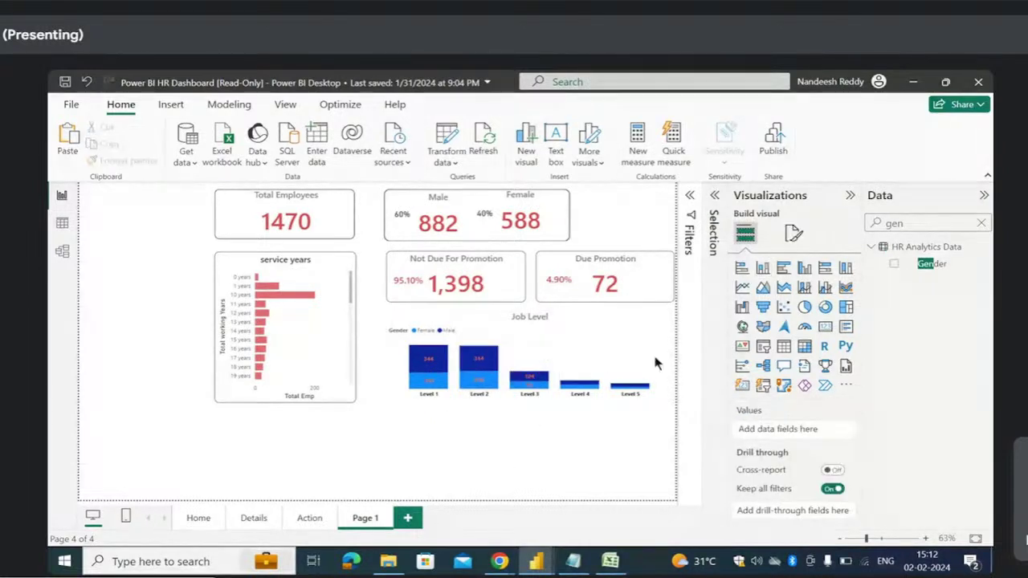
click(825, 307)
click(894, 264)
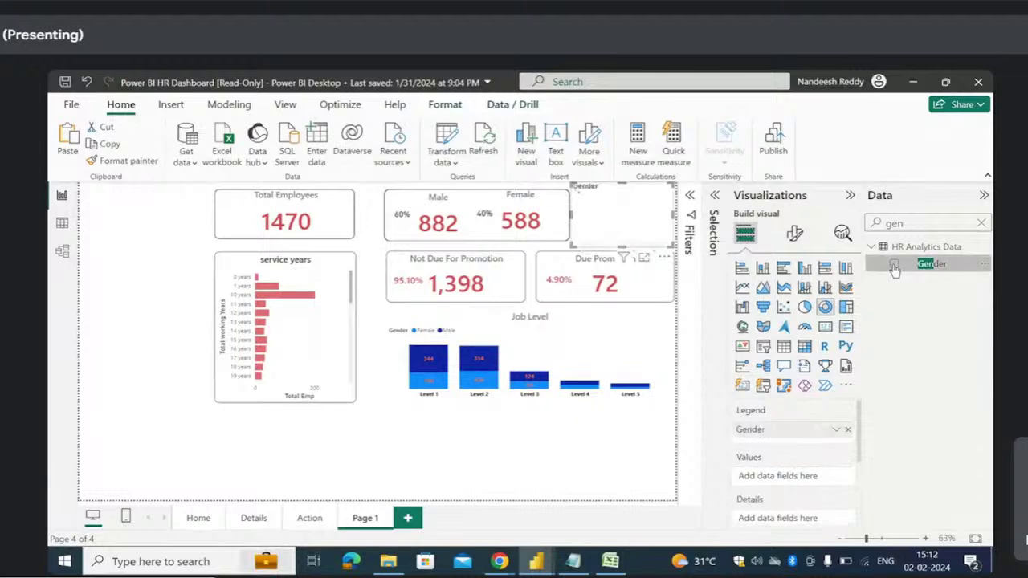
drag(635, 216, 521, 468)
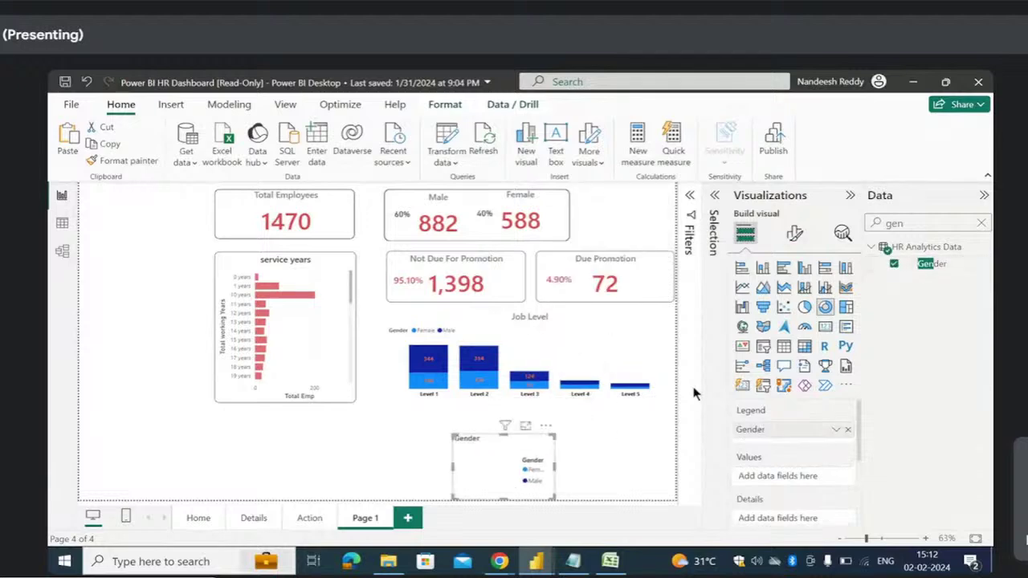
double_click(870, 223)
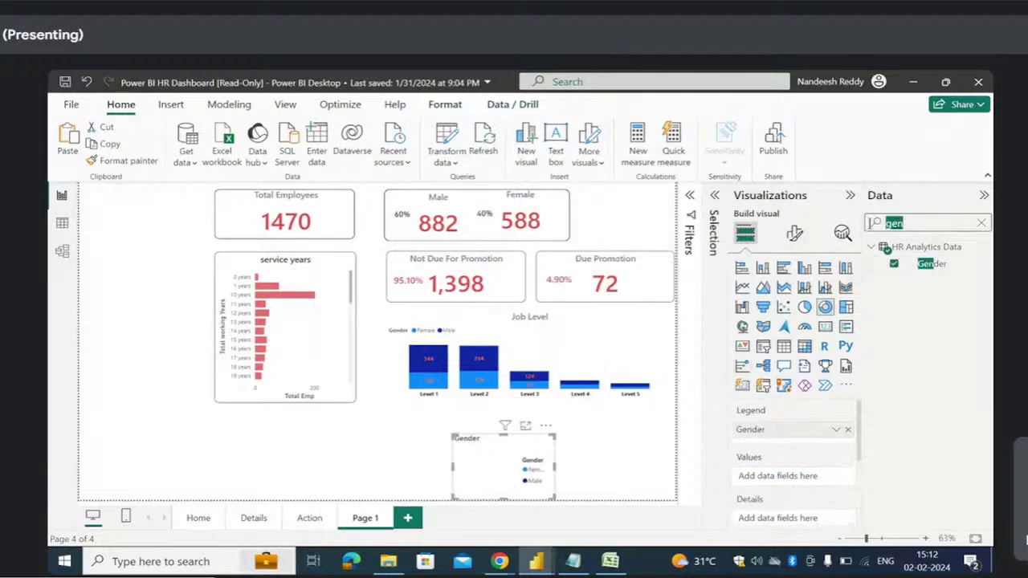
text(tot)
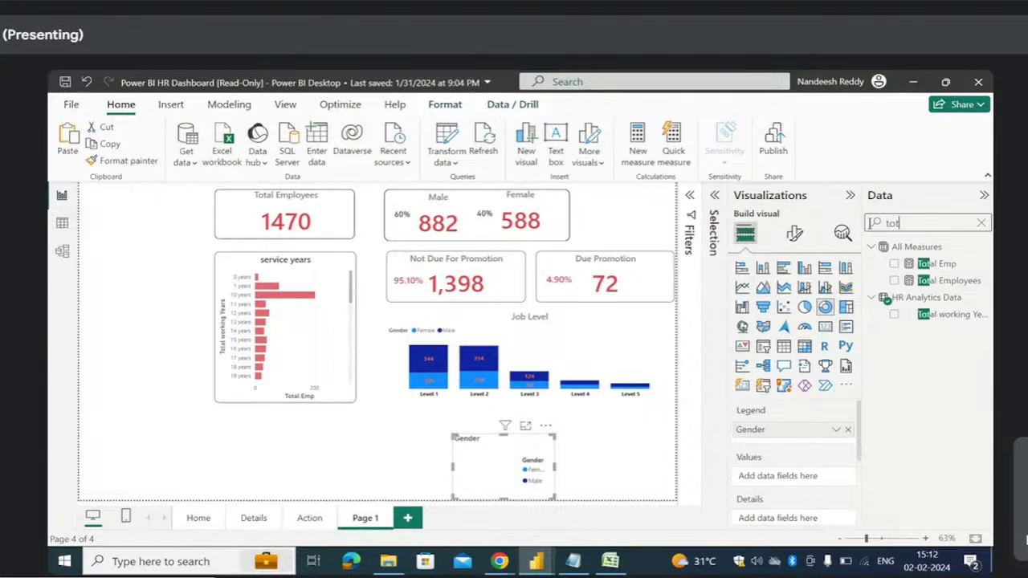
click(894, 264)
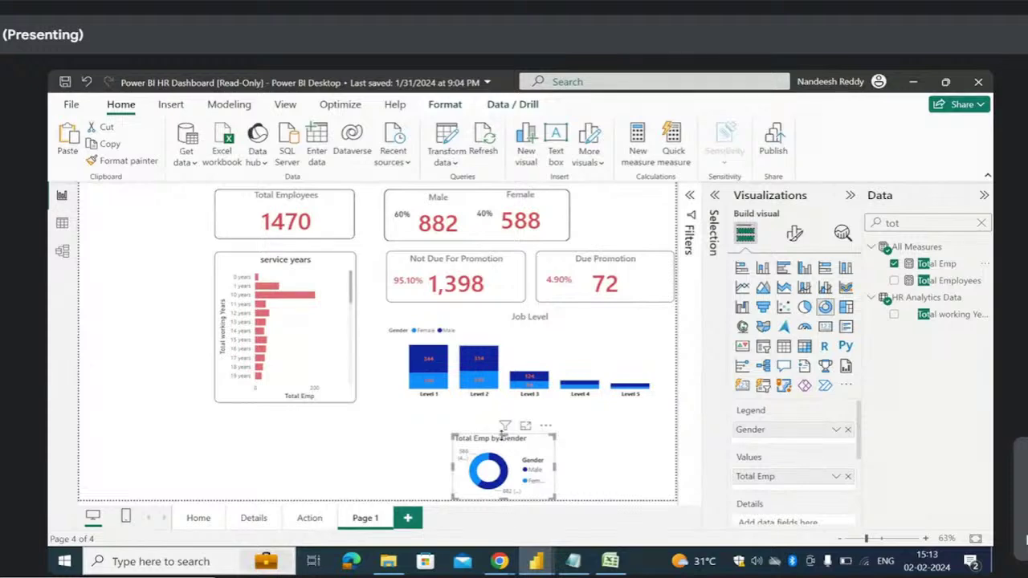
- Move the gender donut chart directly below the service years chart and resize it to about the same width
drag(503, 435, 502, 361)
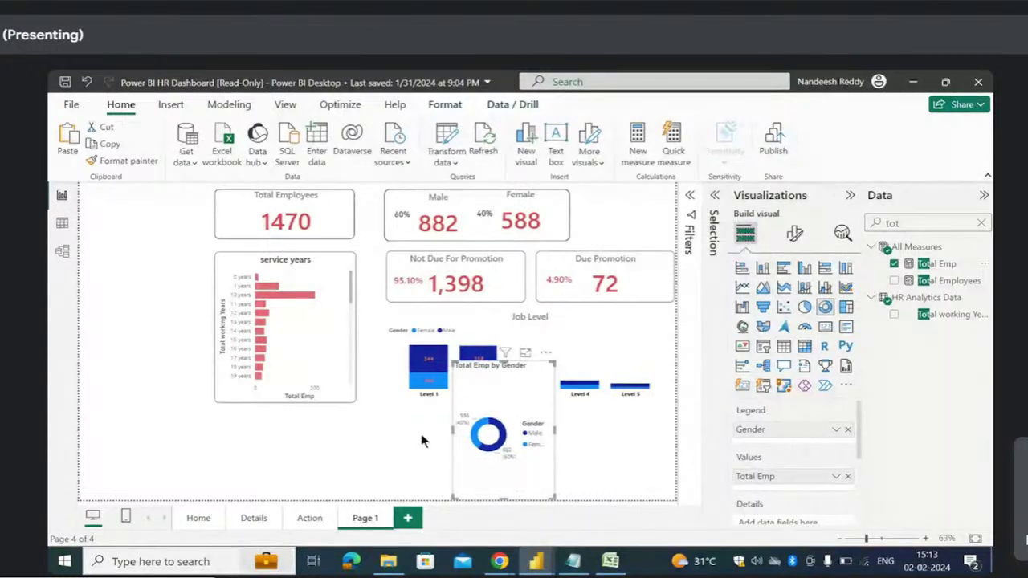
drag(423, 440, 382, 437)
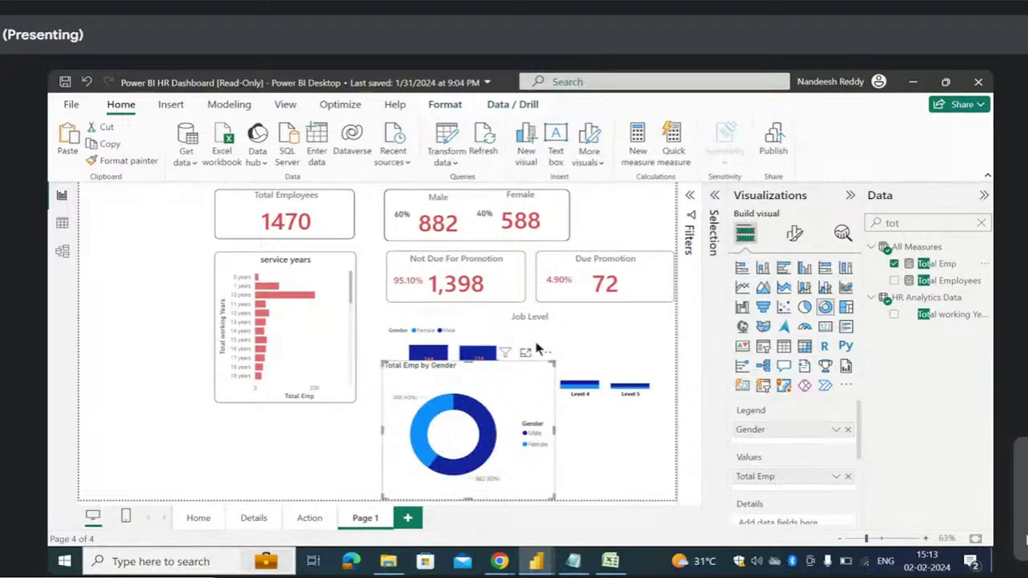
drag(544, 359, 377, 429)
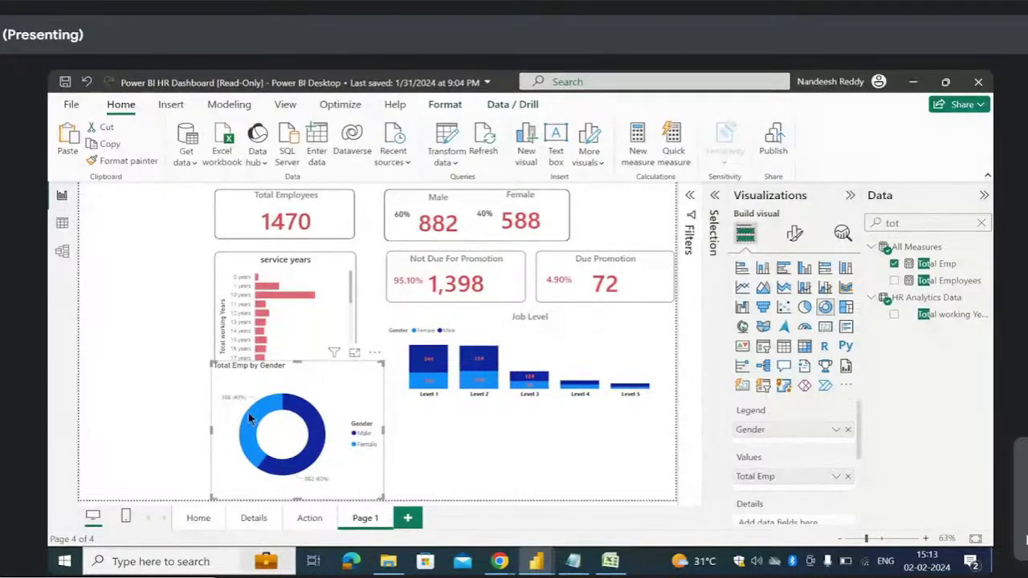
mouse_move(250, 418)
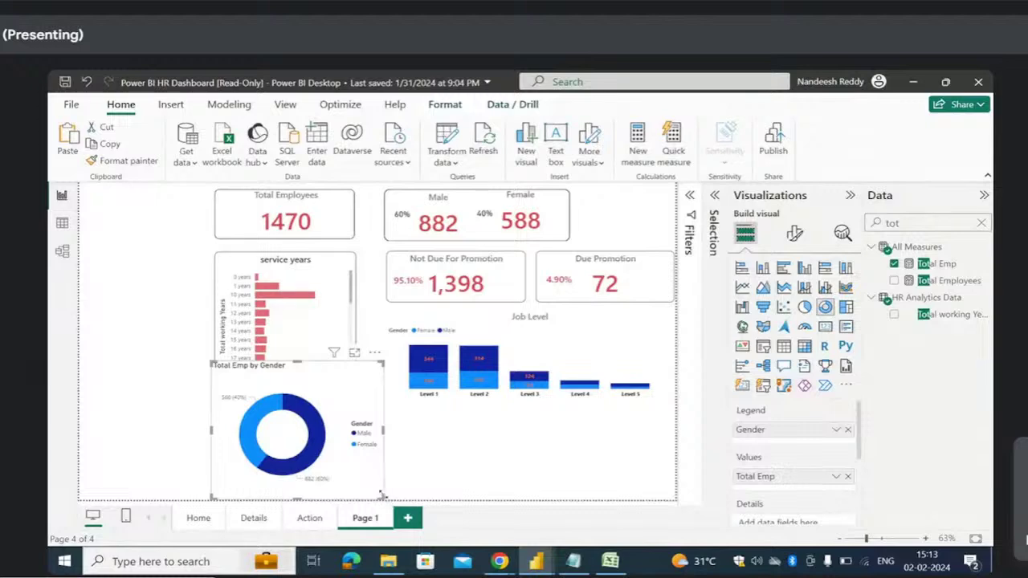
drag(381, 495, 355, 487)
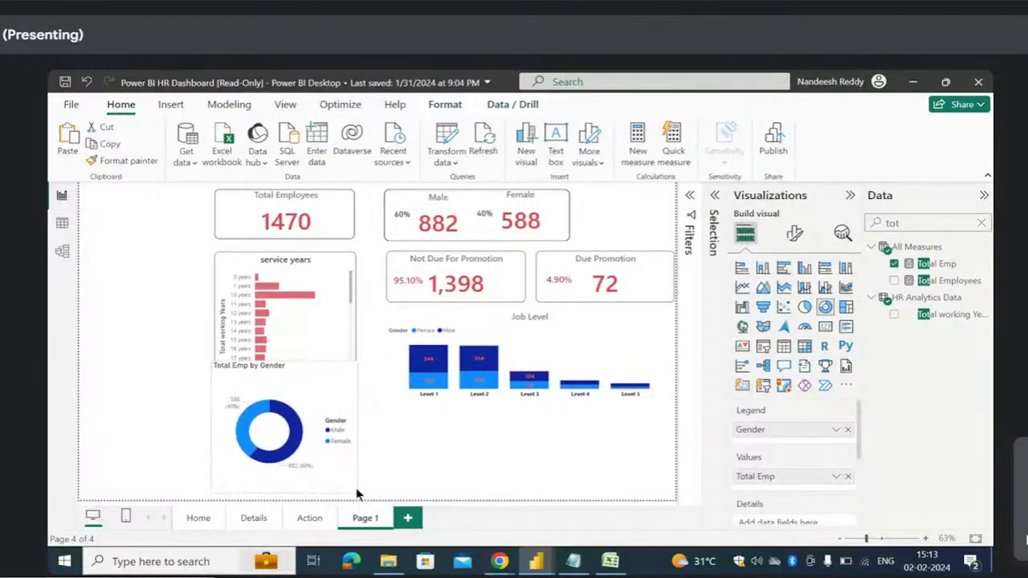
drag(284, 362, 283, 409)
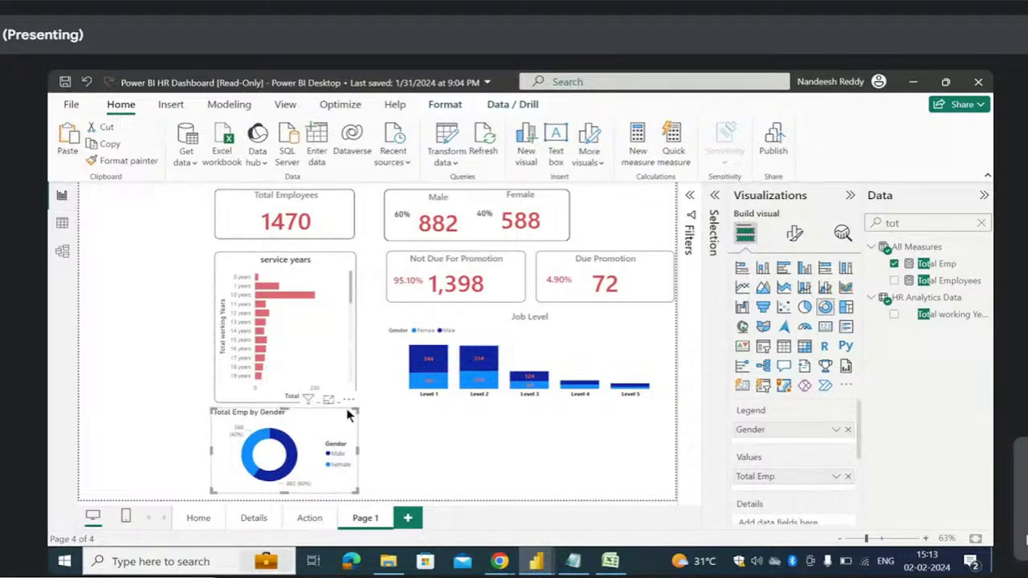
- Turn on the visual border in the gender donut chart's effects settings
click(794, 233)
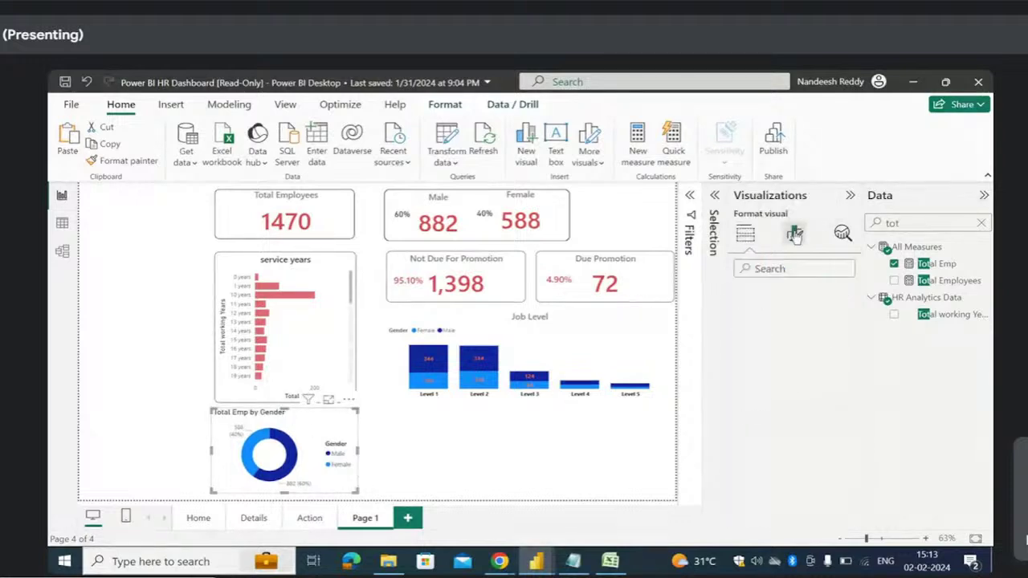
click(793, 296)
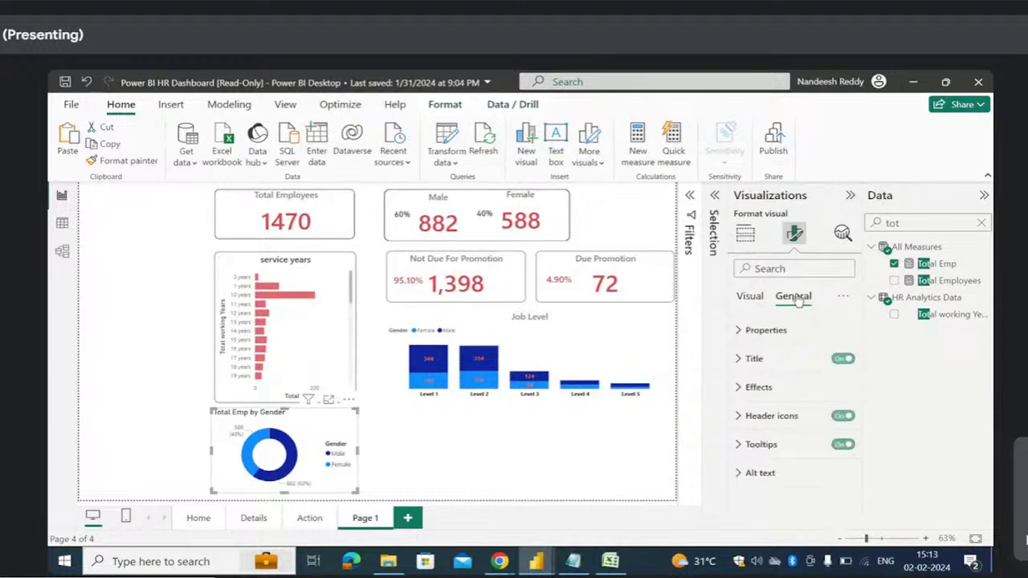
click(758, 387)
scroll(795, 450, down, 2)
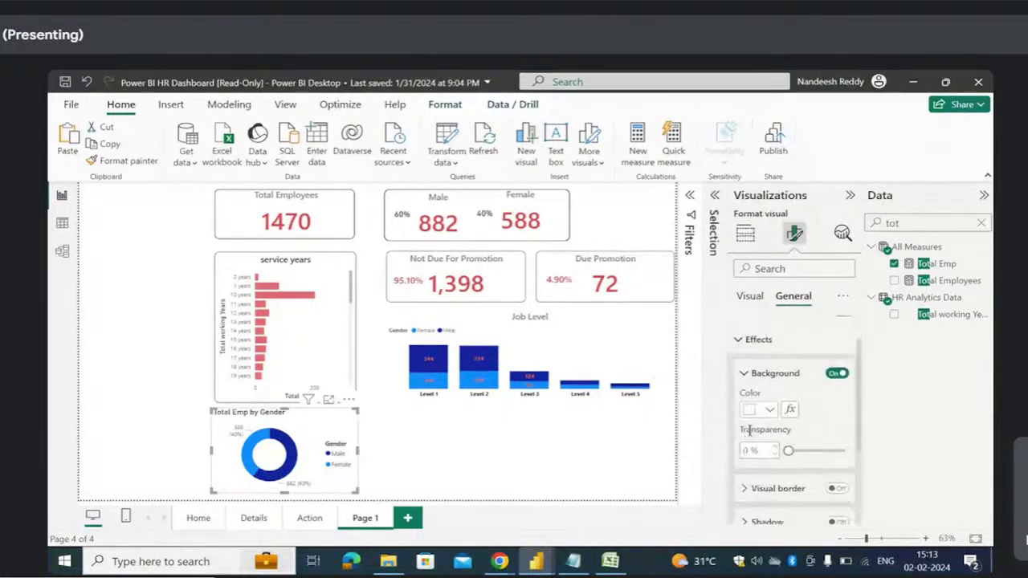
scroll(806, 487, down, 1)
click(836, 404)
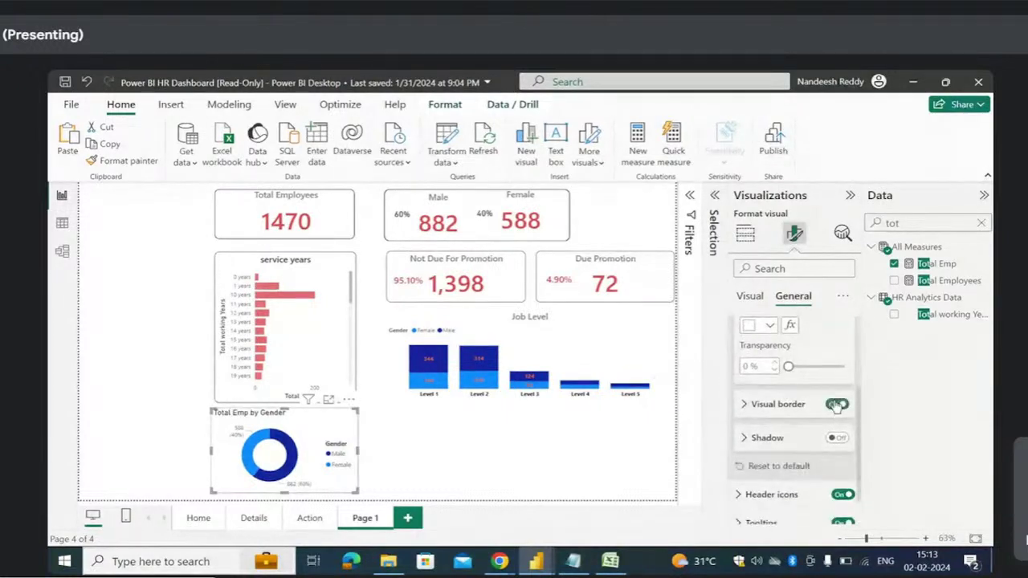
- Set the rounded corners of the gender donut chart's visual border to 10 px
scroll(748, 415, up, 1)
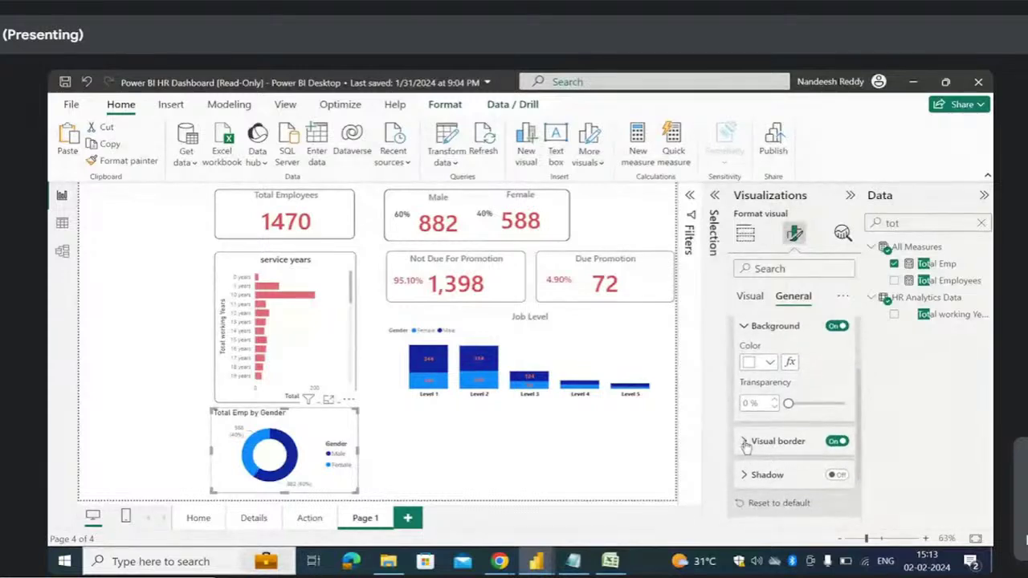
click(745, 441)
drag(787, 412, 804, 411)
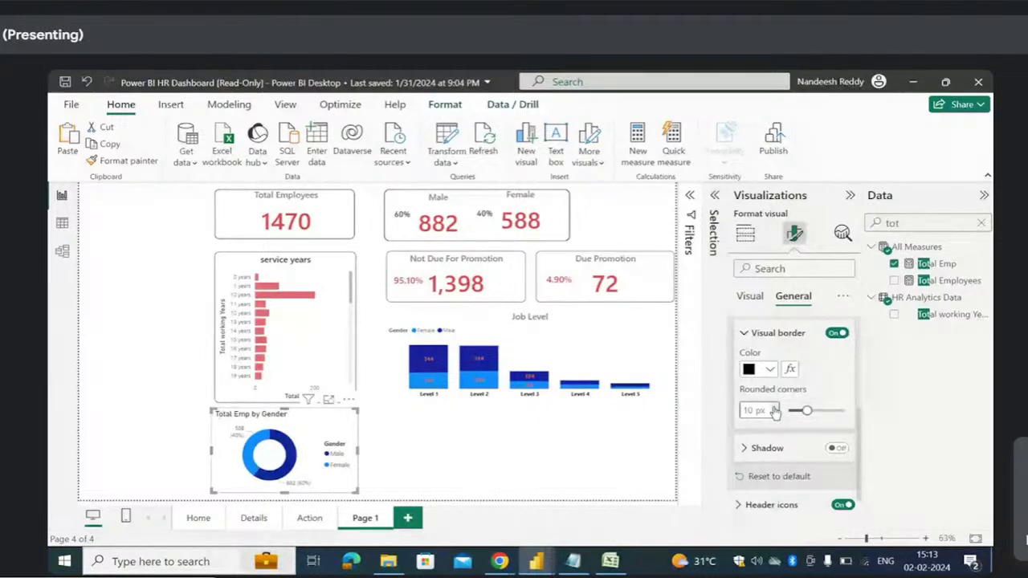
- Colour the gender donut chart's Male slice light red and its Female slice dark grey
click(759, 303)
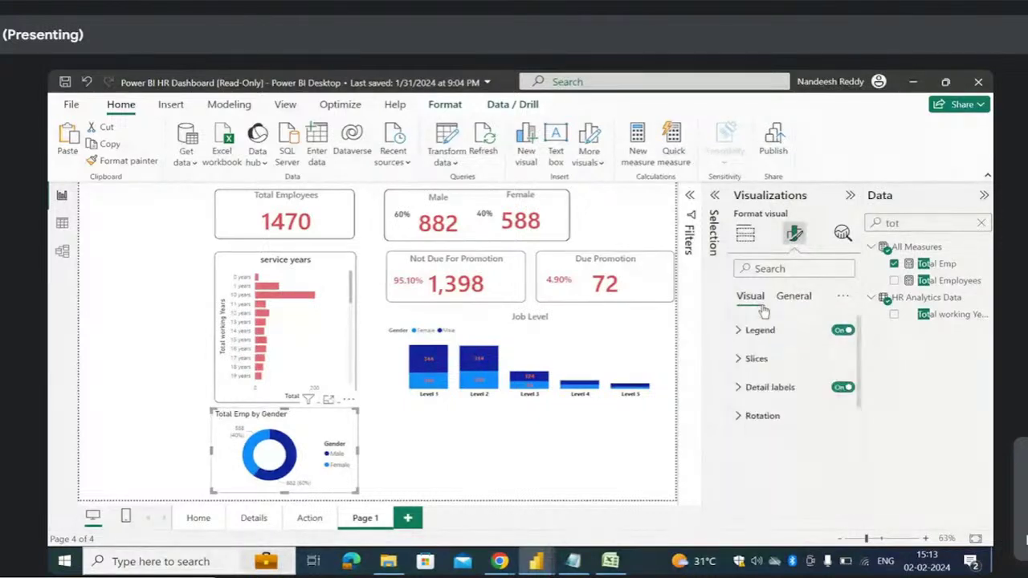
click(751, 359)
scroll(772, 430, down, 2)
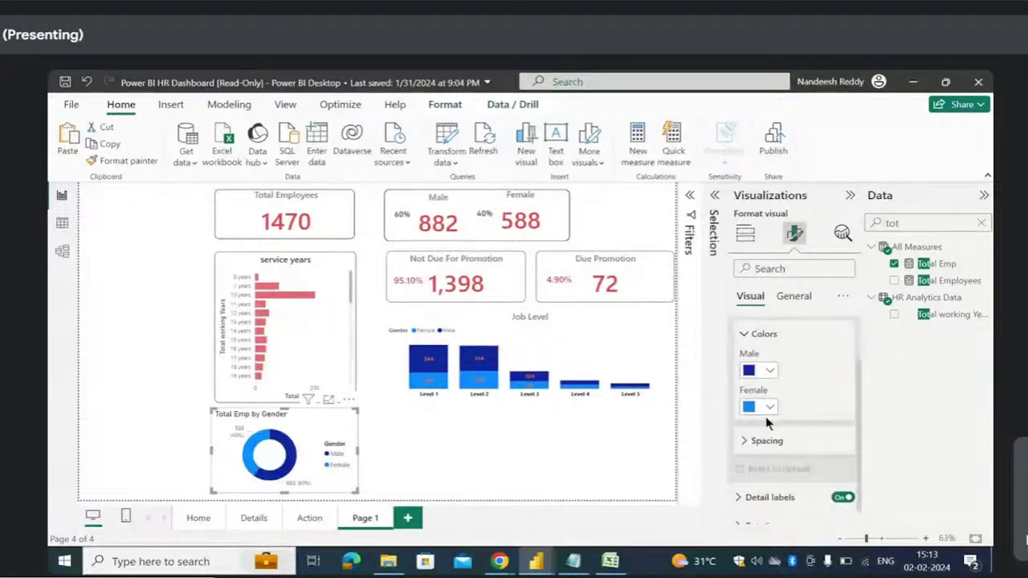
click(768, 370)
click(819, 309)
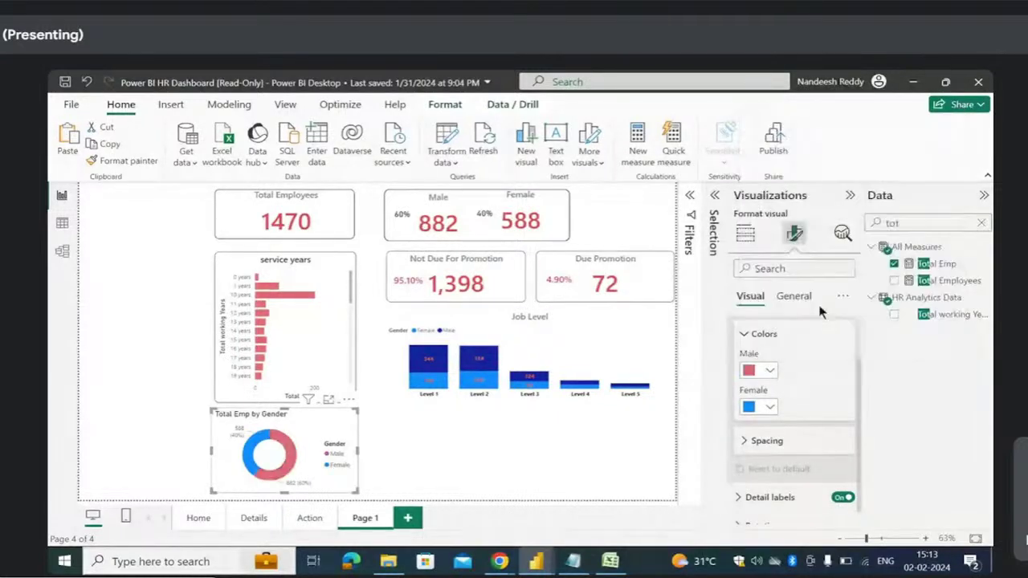
click(767, 408)
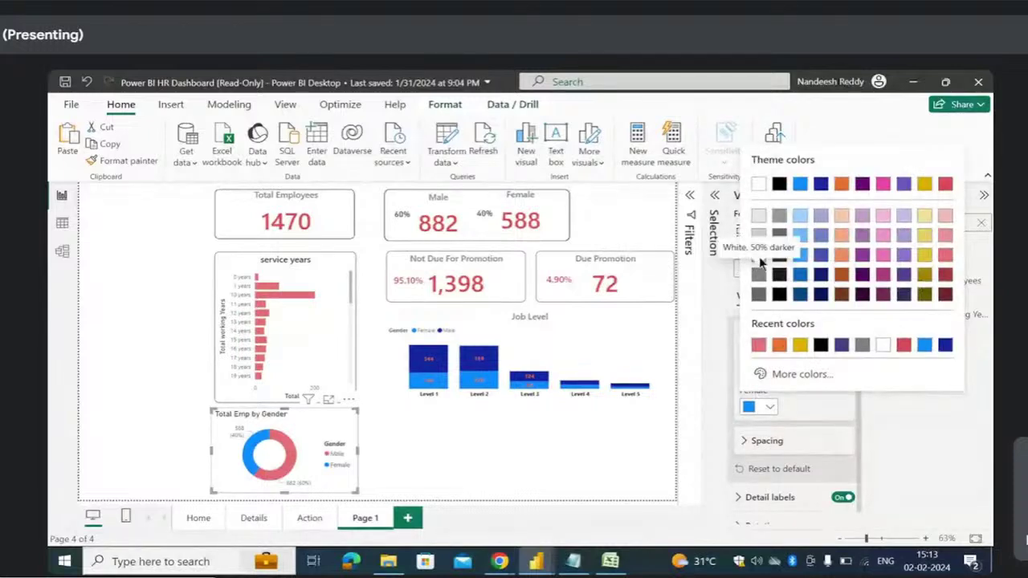
click(758, 295)
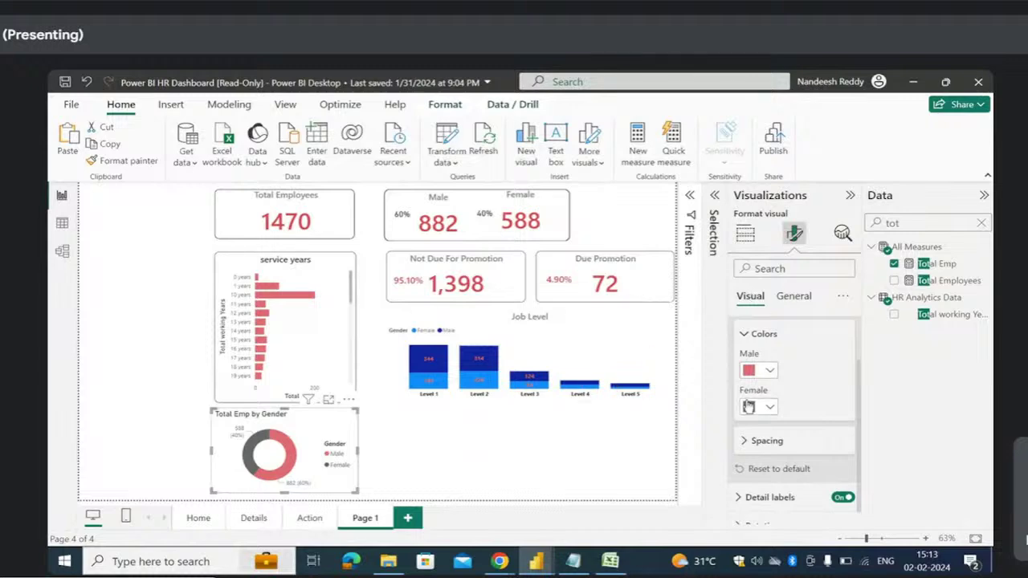
scroll(746, 405, up, 1)
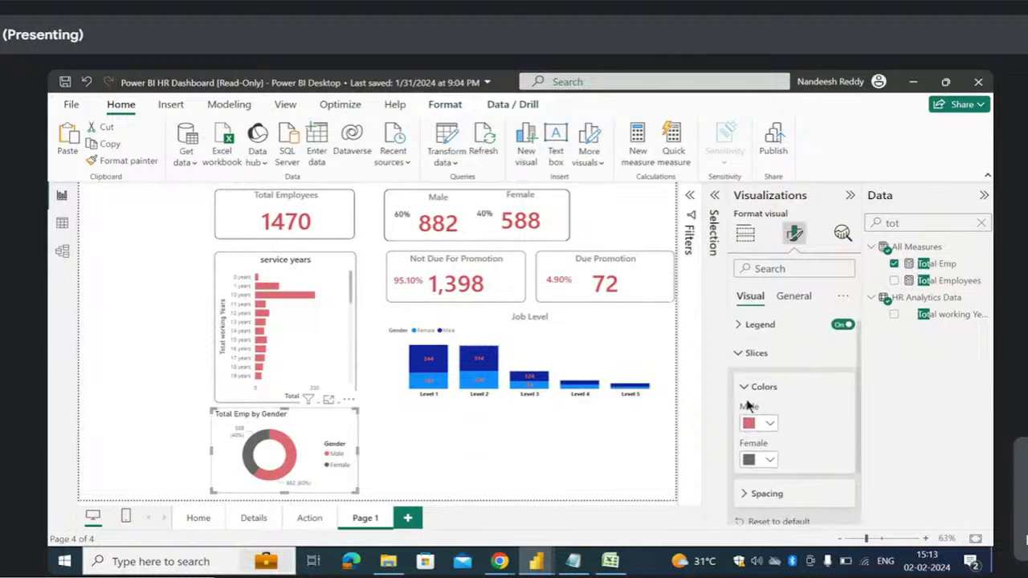
- Examine the Job Level chart's Columns settings, including series, colour, border and layout, for a way to recolour the gender series
click(564, 328)
click(748, 444)
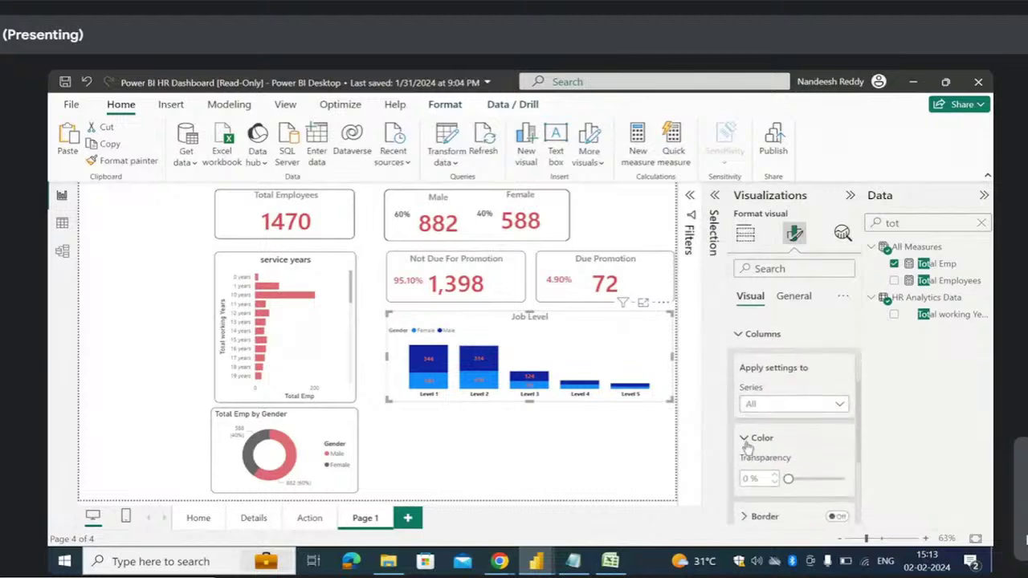
scroll(759, 473, down, 3)
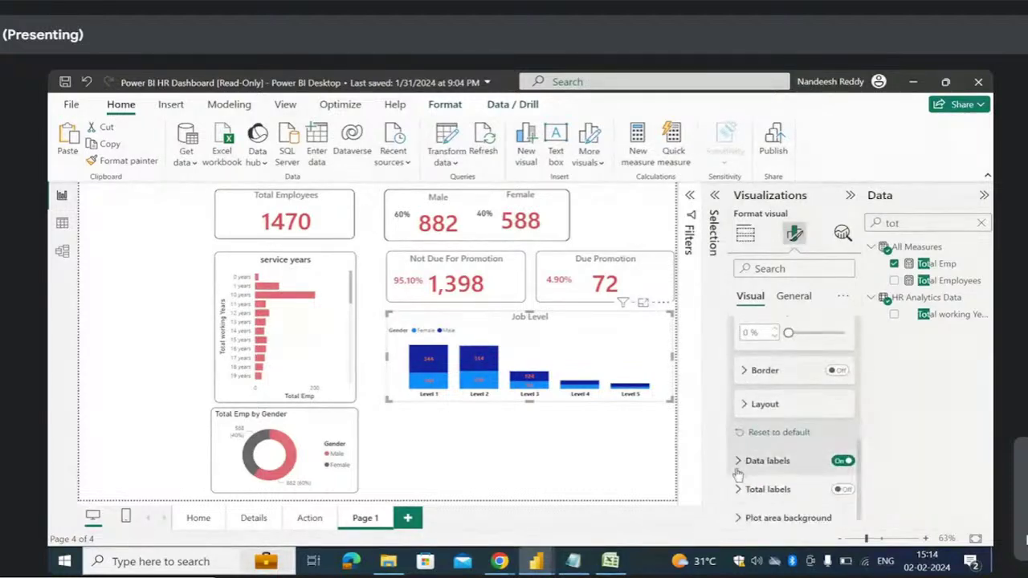
scroll(755, 445, up, 3)
scroll(754, 409, up, 3)
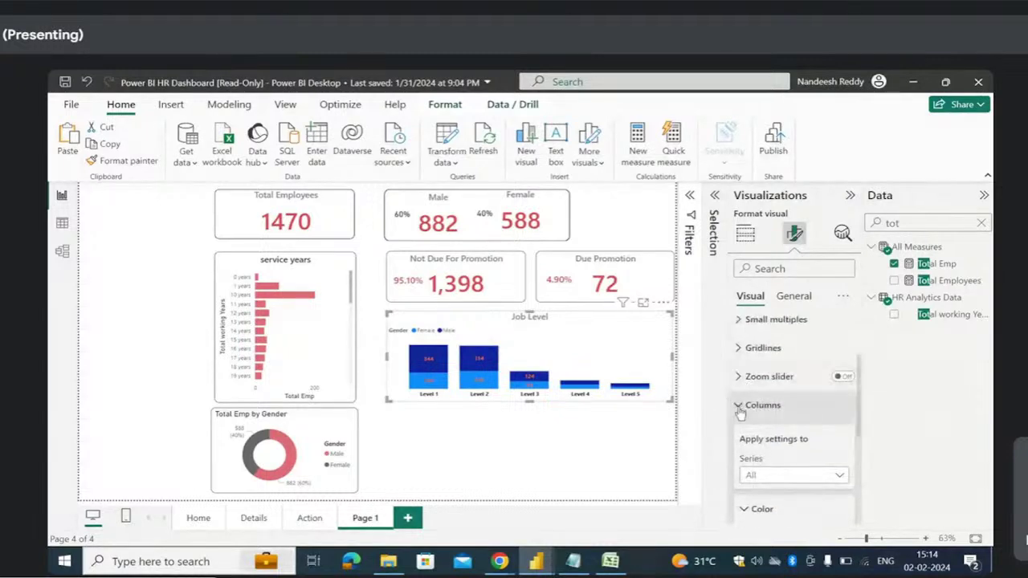
scroll(740, 421, down, 2)
scroll(746, 441, down, 1)
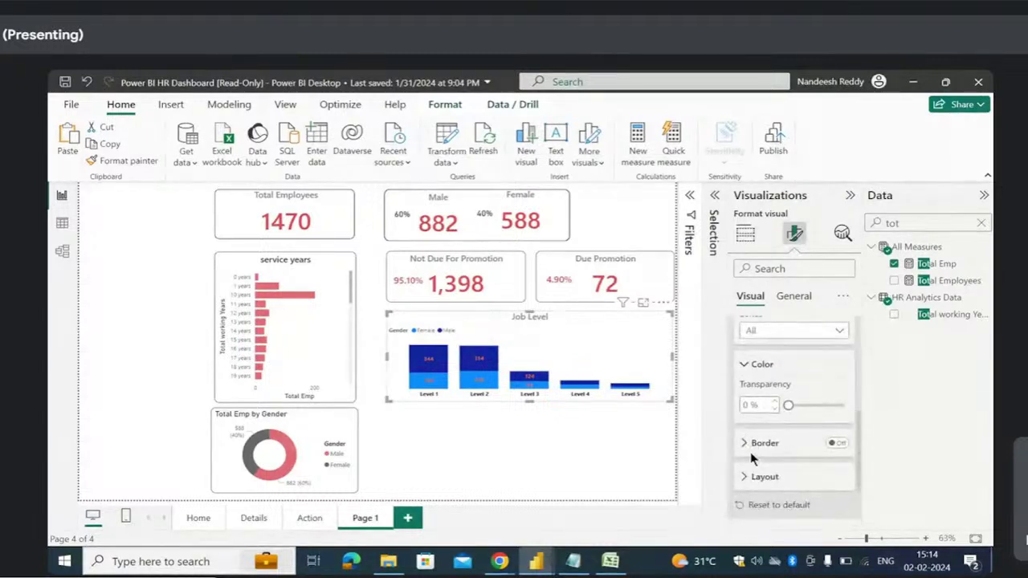
scroll(753, 457, down, 2)
scroll(750, 458, up, 5)
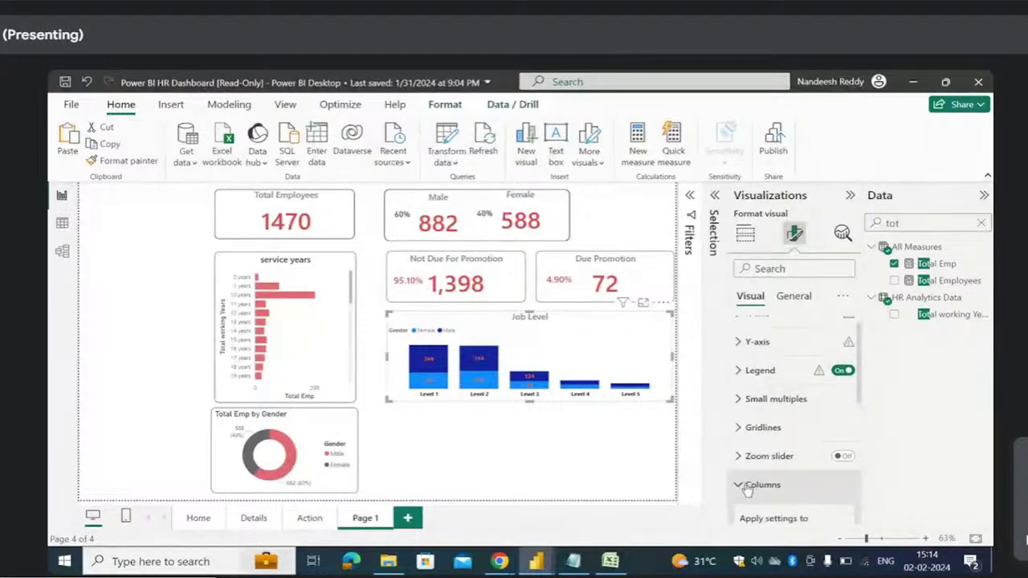
click(746, 487)
scroll(759, 429, up, 1)
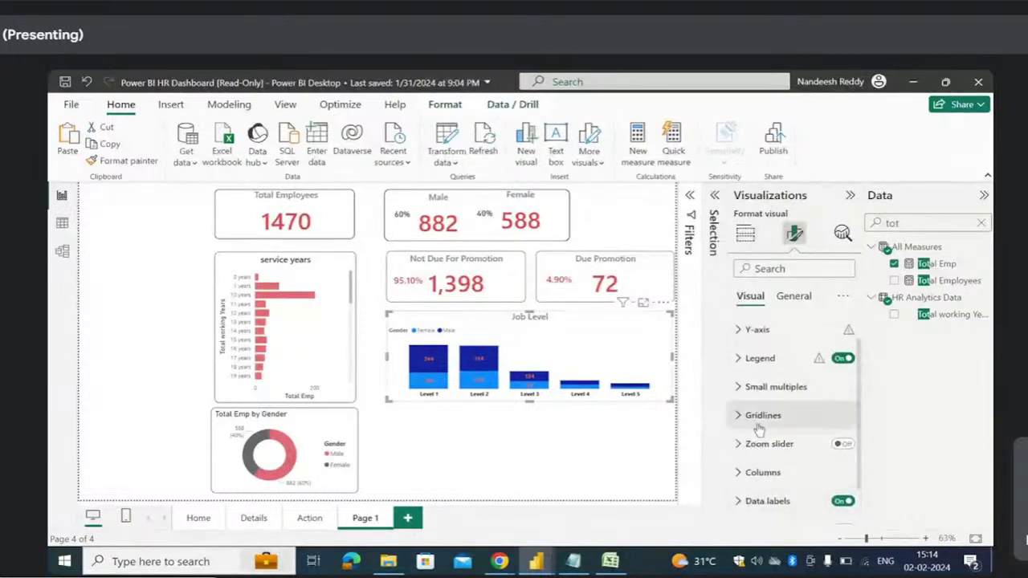
scroll(750, 434, down, 2)
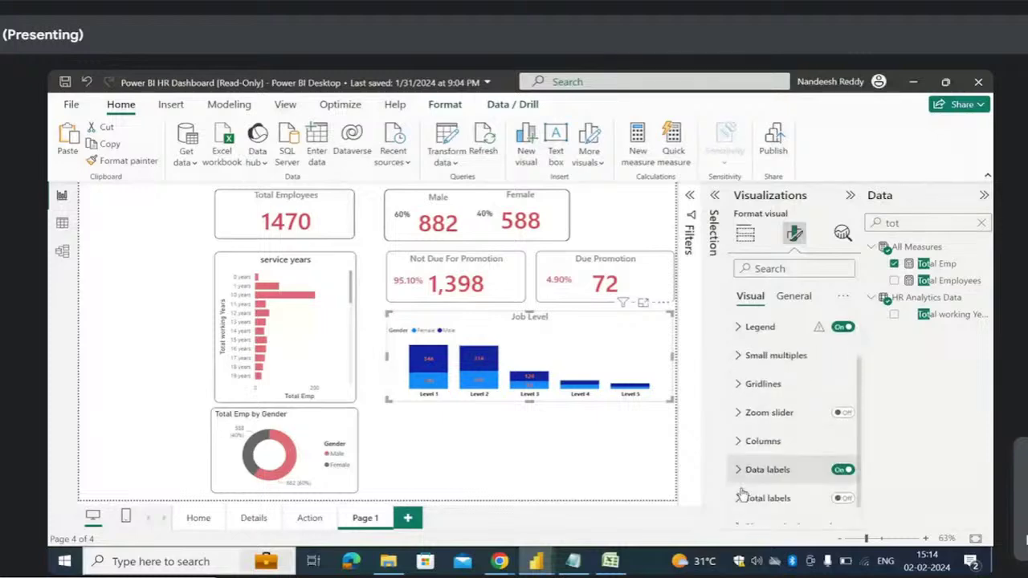
click(746, 432)
scroll(759, 438, down, 3)
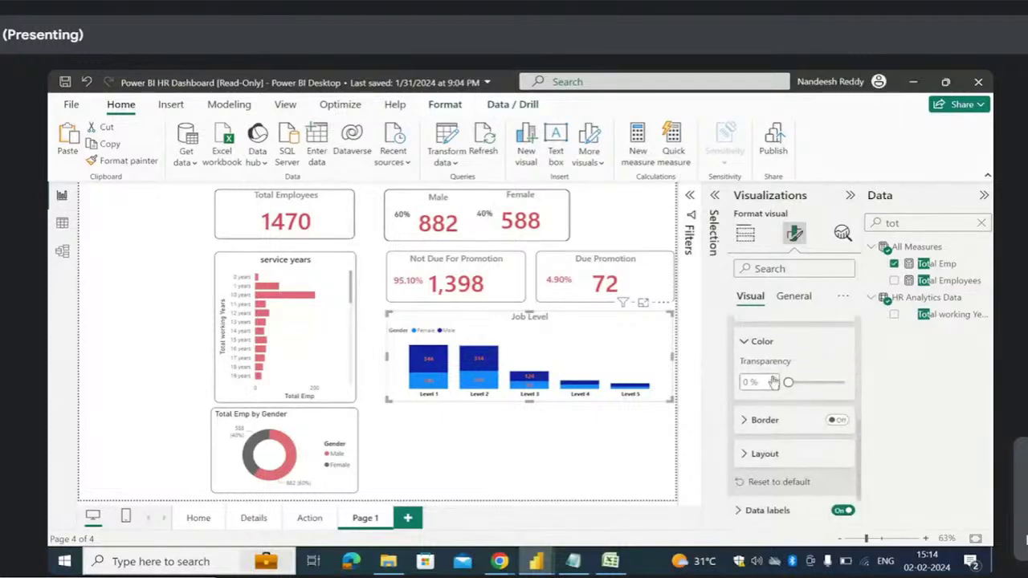
scroll(754, 397, up, 1)
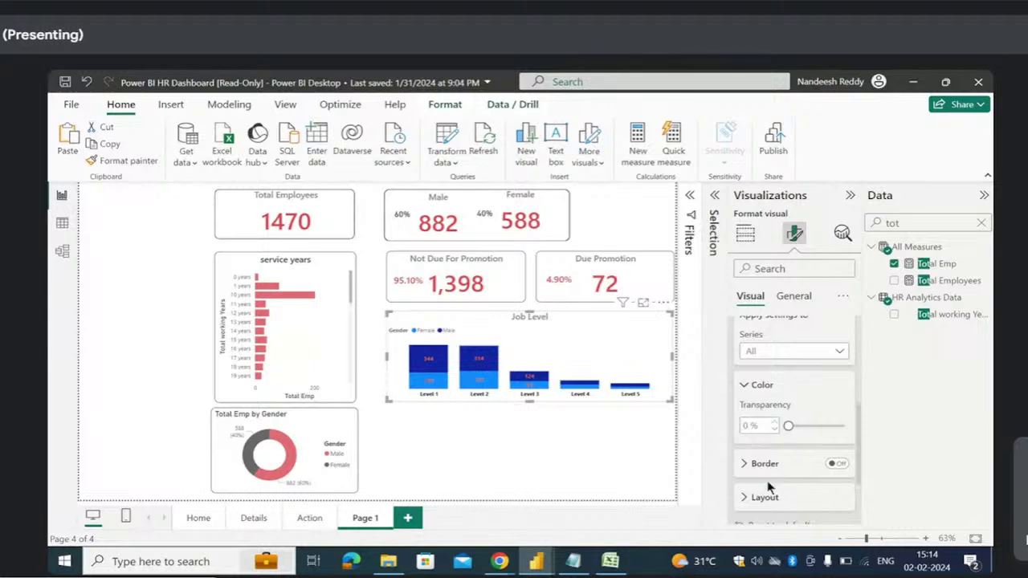
scroll(767, 480, down, 2)
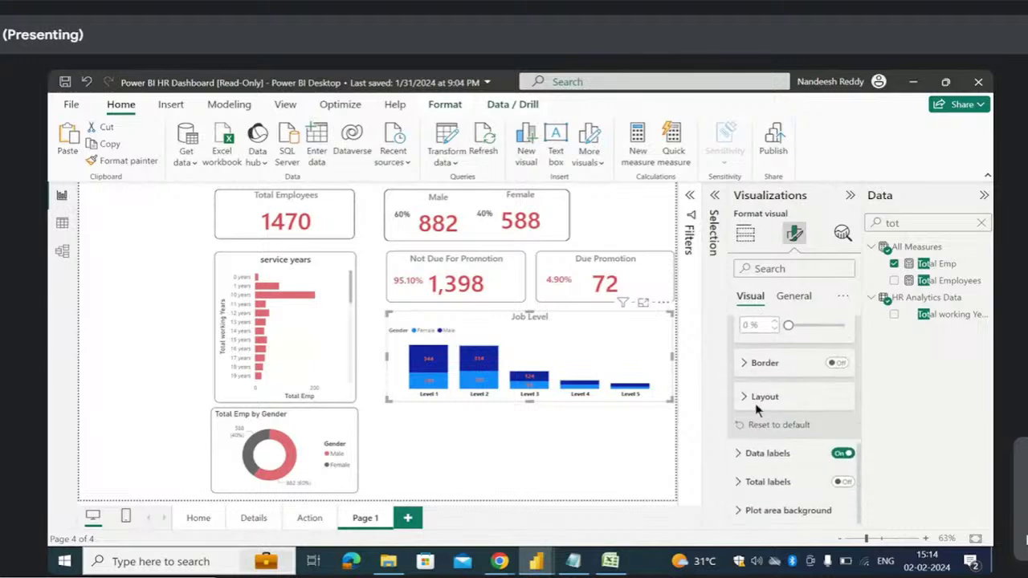
click(470, 461)
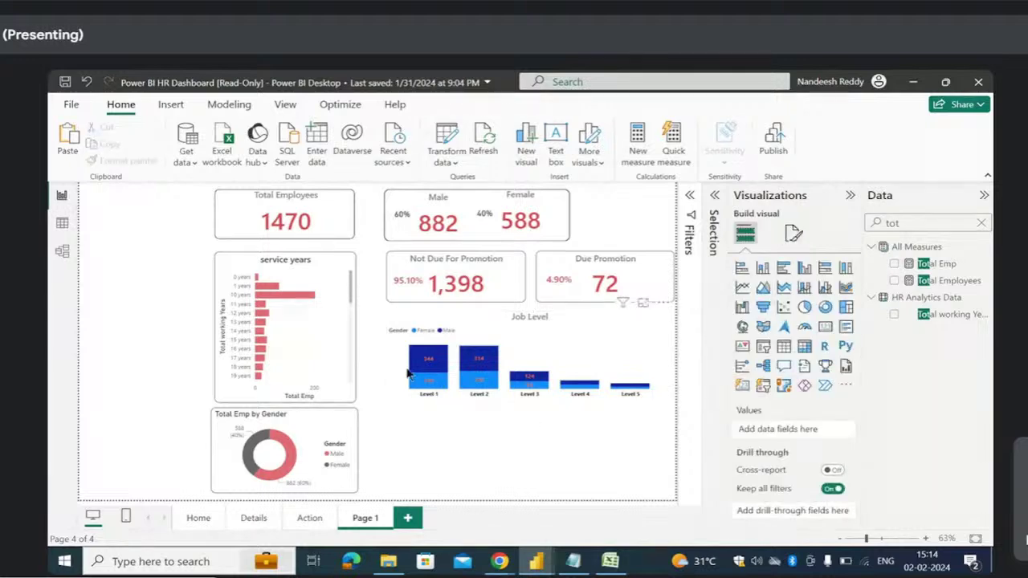
- Copy the service years chart's formatting onto the Job Level chart with the Format painter
click(325, 273)
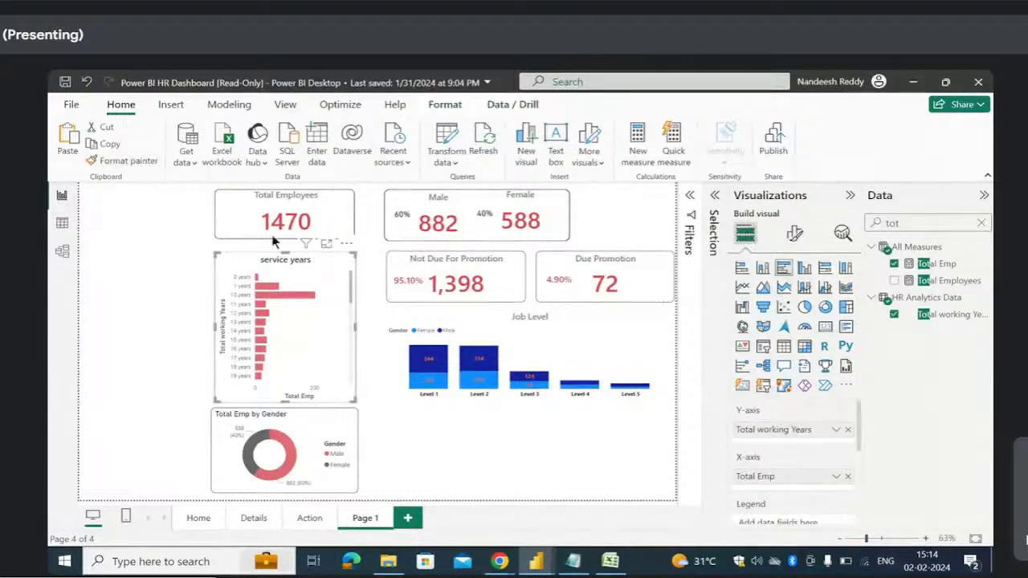
click(136, 159)
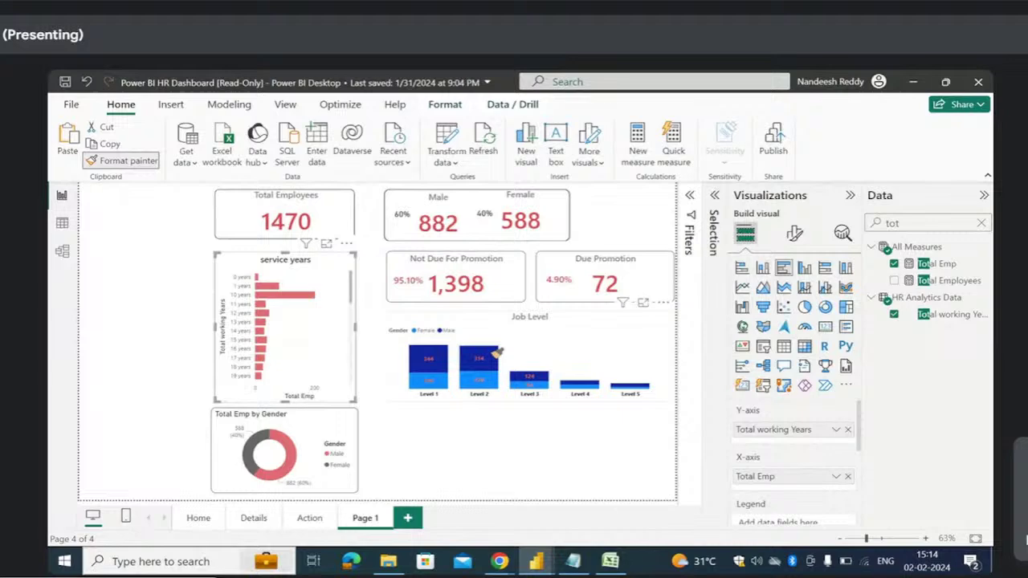
click(549, 331)
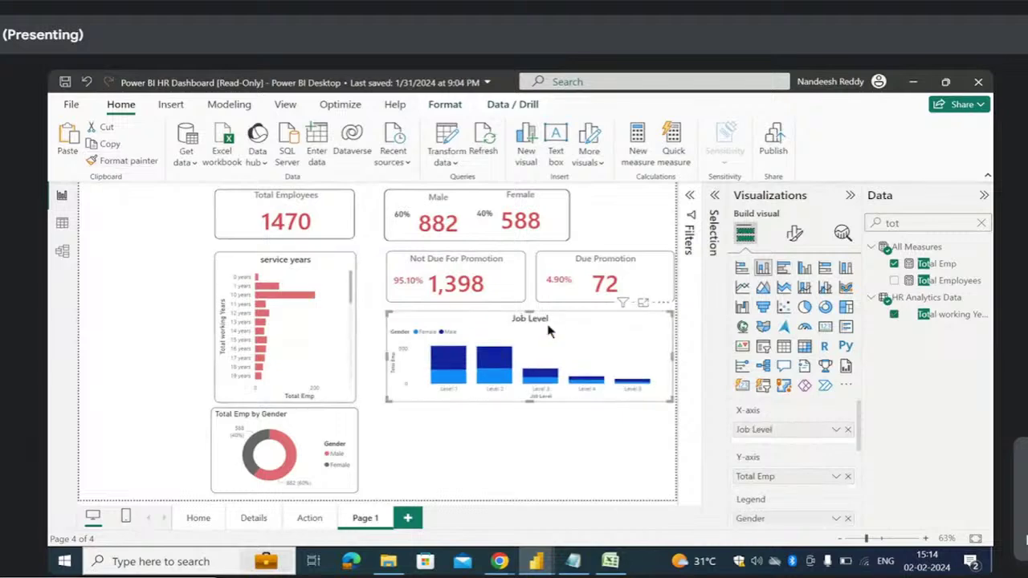
click(505, 447)
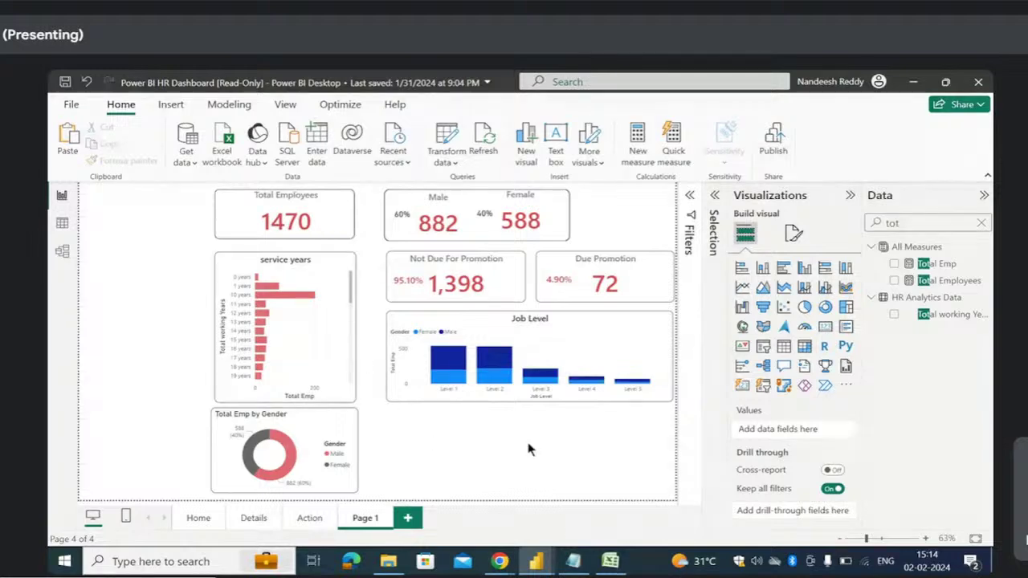
- Check the Active Workers entries in the Sticknote KPI list in Notepad, and add a card showing the Active workers measure to the dashboard
click(573, 560)
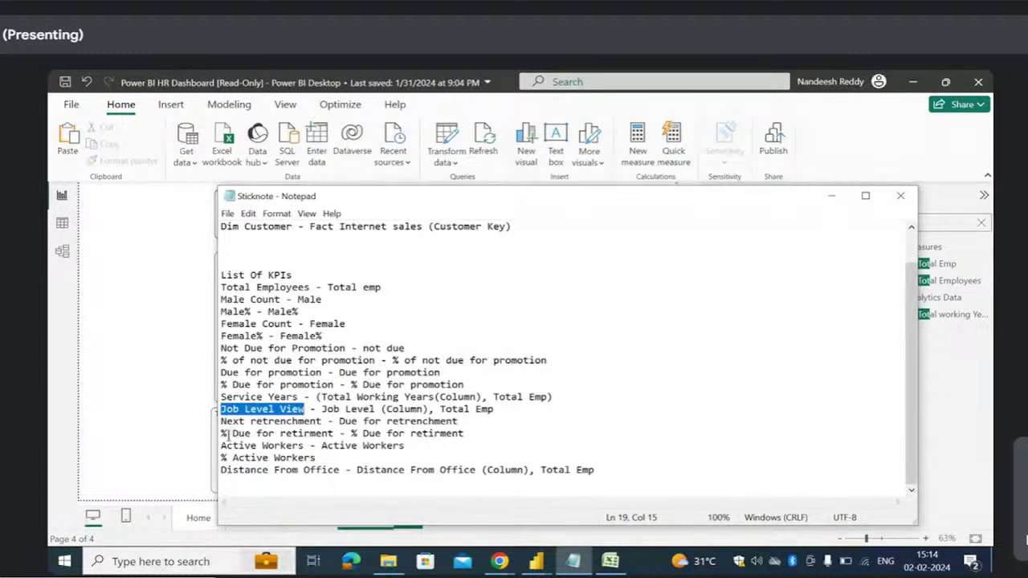
drag(227, 446, 280, 456)
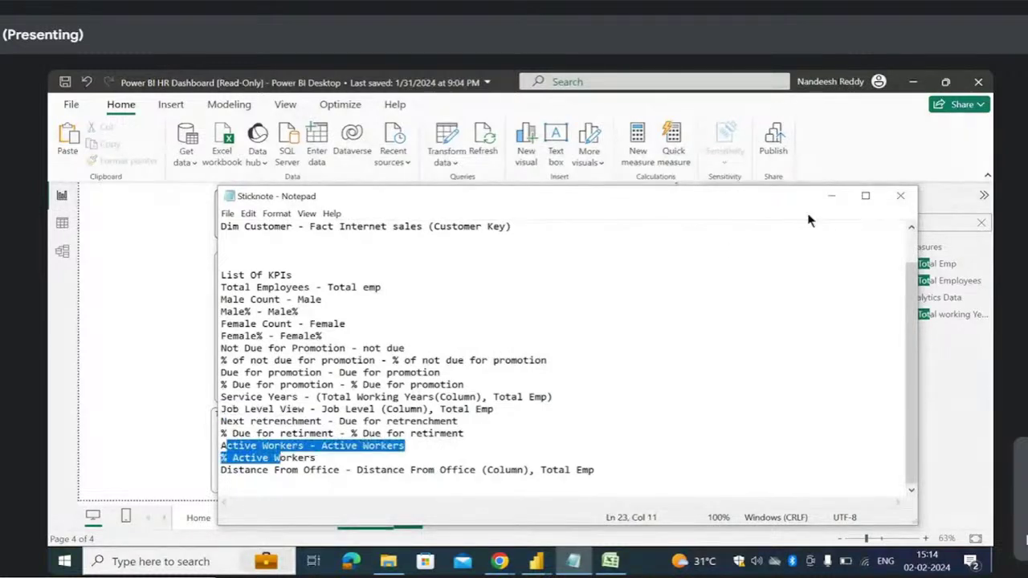
click(824, 198)
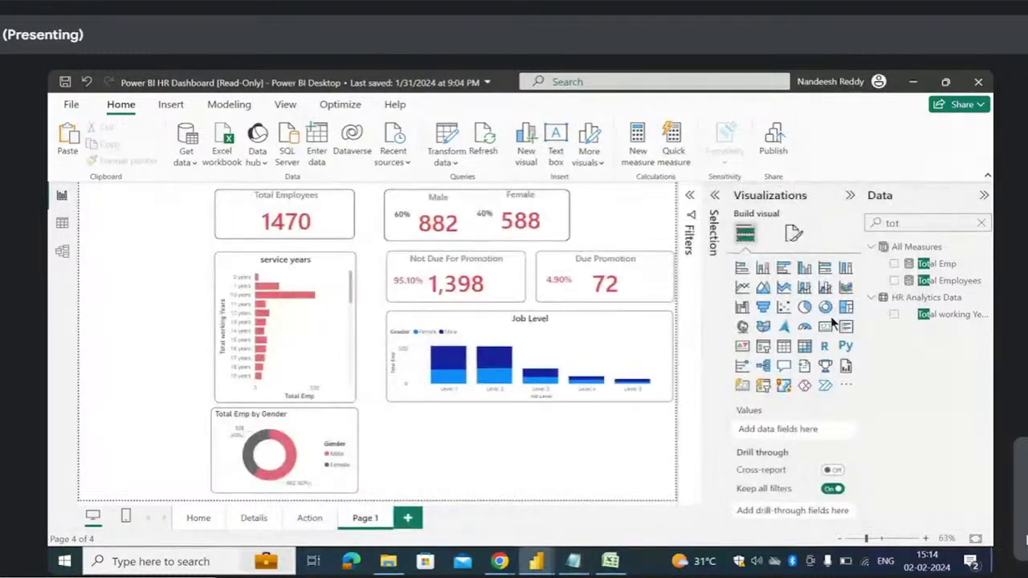
click(981, 224)
text(a)
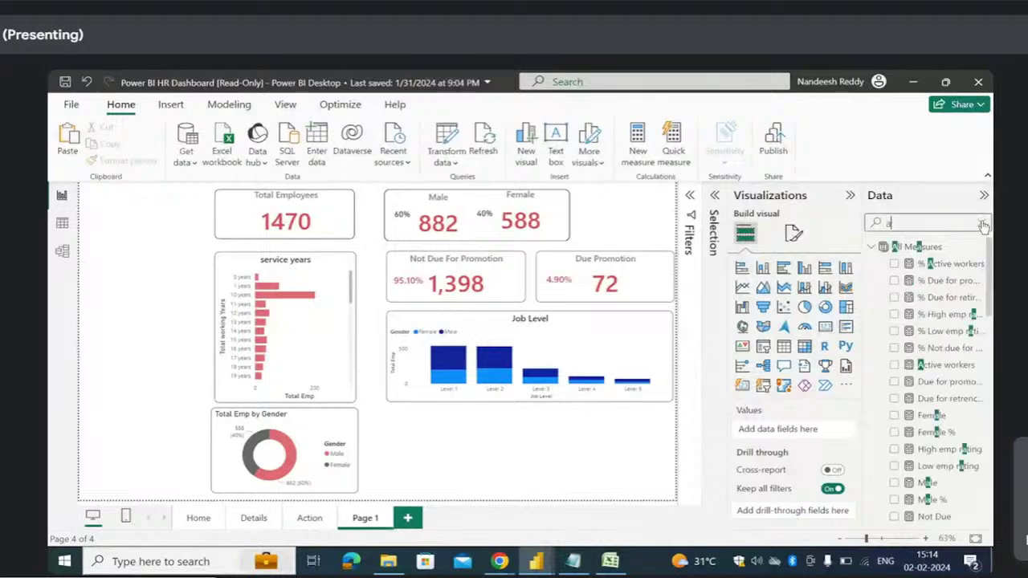
text(ctiv)
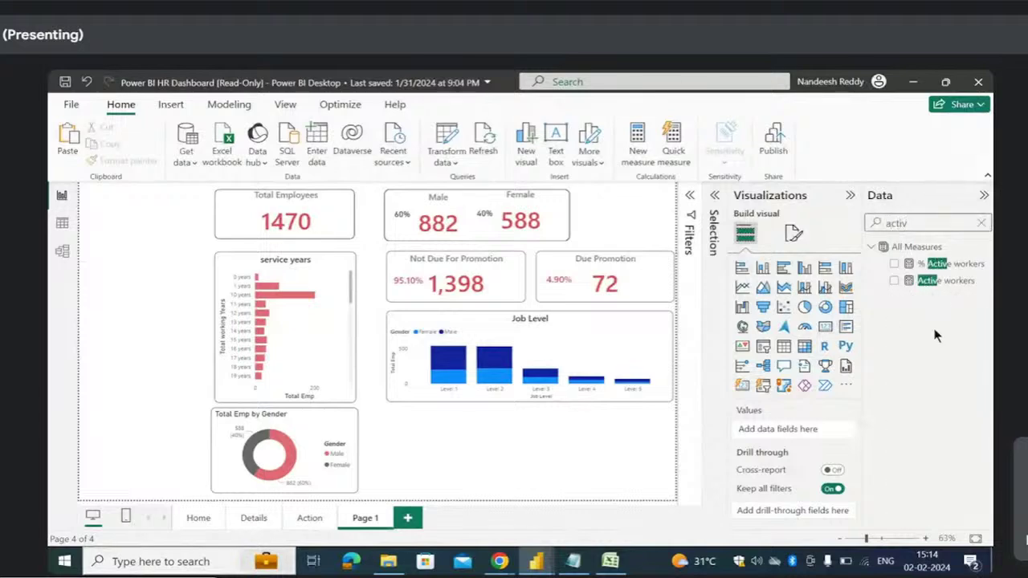
click(893, 281)
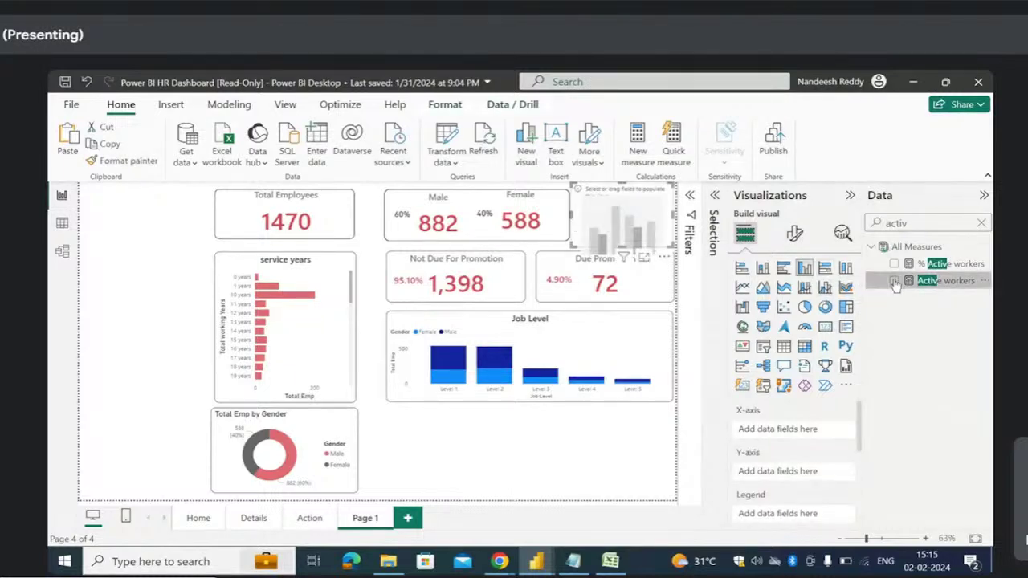
click(825, 326)
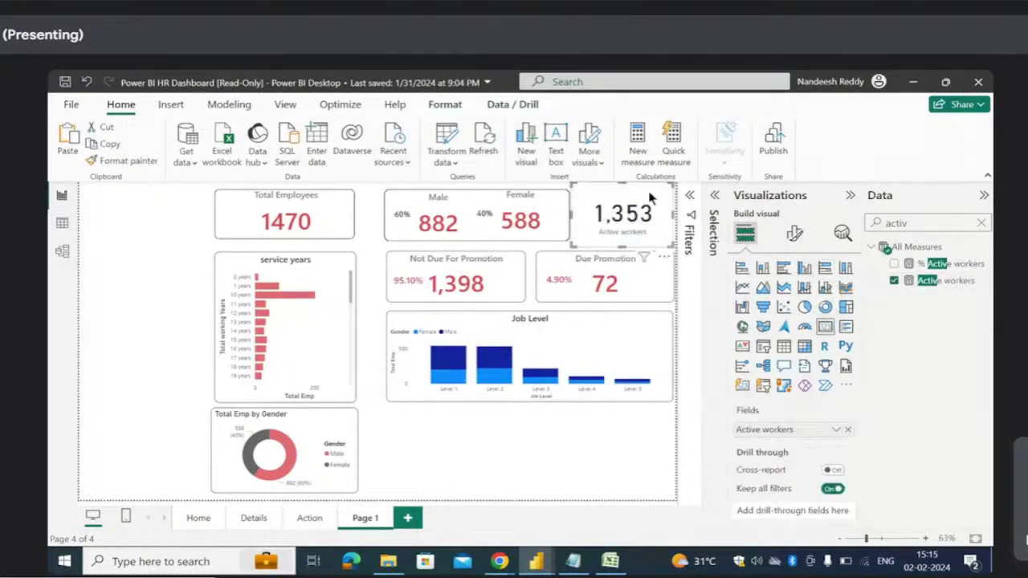
- Fit the Active workers card below the Job Level chart, level with the donut chart, and copy the Not Due For Promotion card's formatting onto it
drag(650, 198, 465, 421)
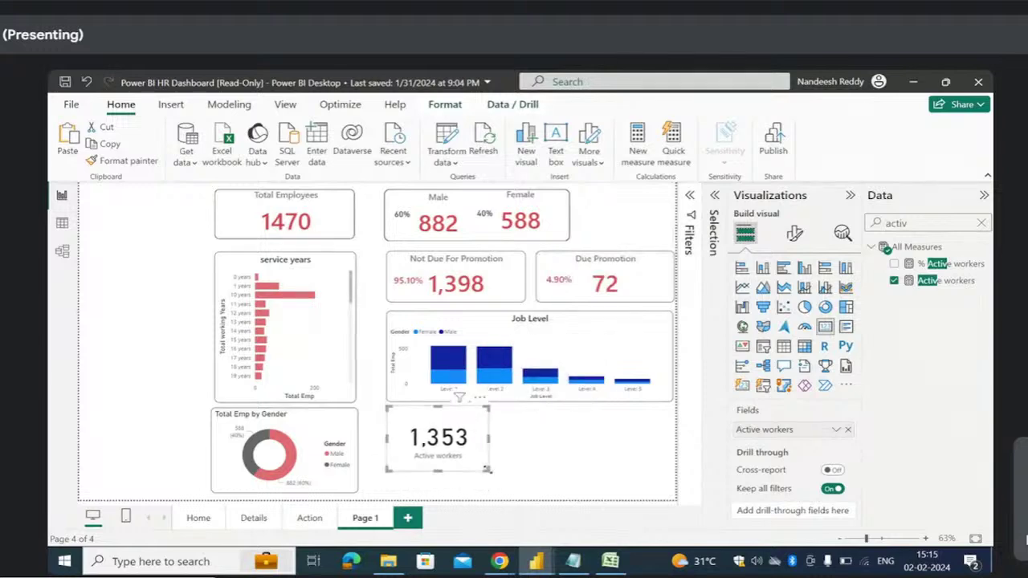
drag(487, 469, 492, 493)
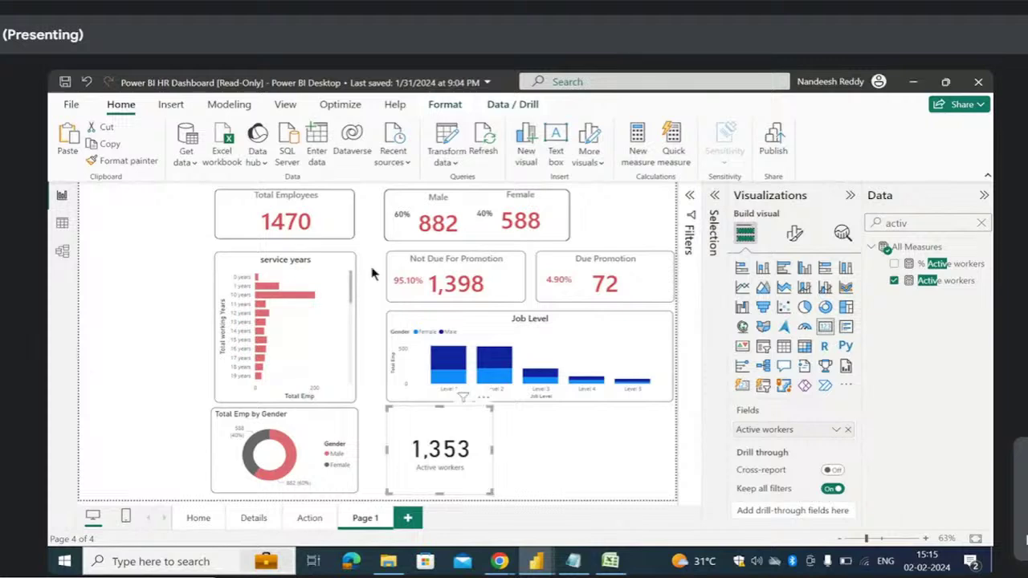
click(448, 281)
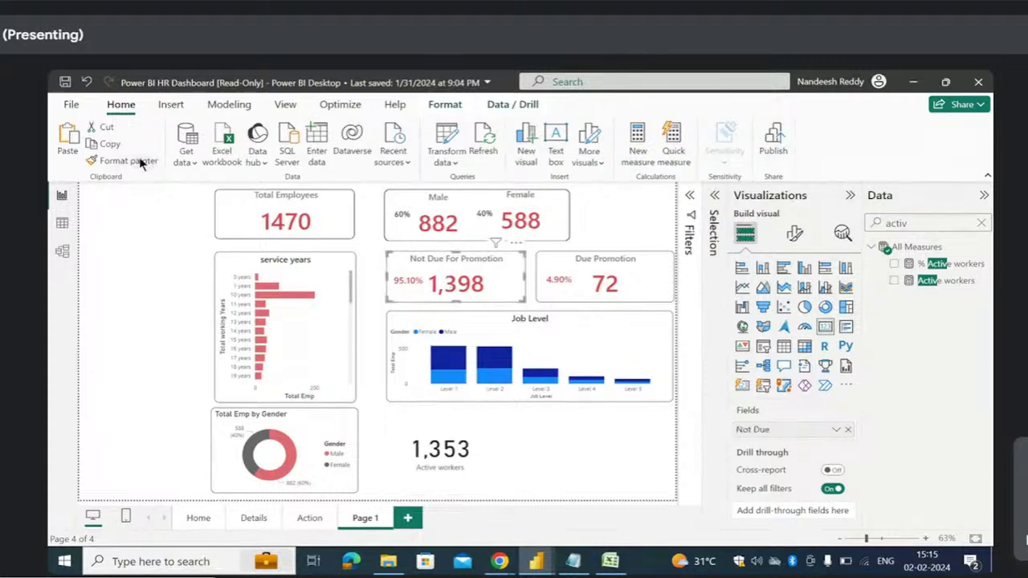
click(141, 163)
click(440, 452)
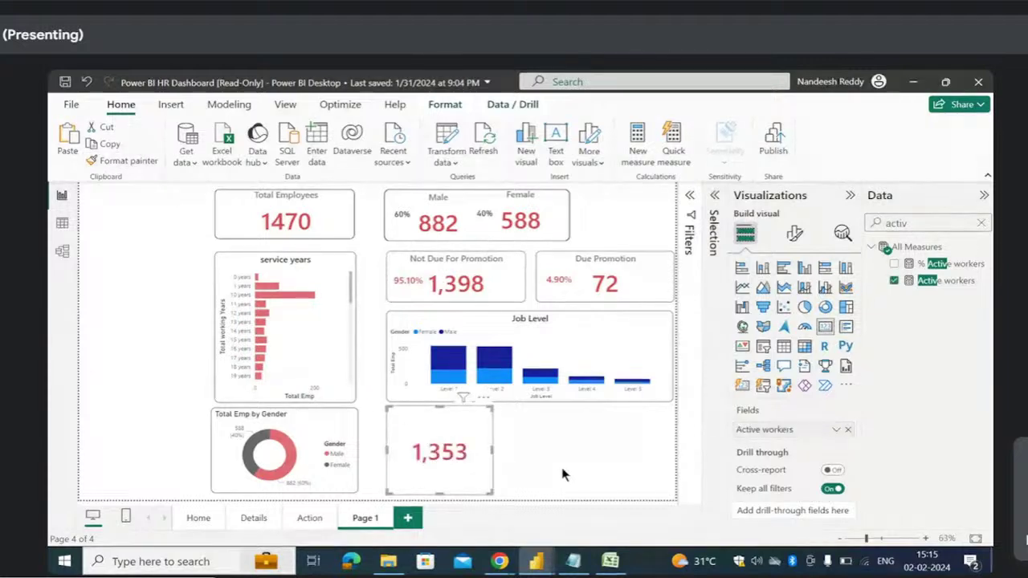
- Check the Active workers measure's Retirement "on service" filter in its formula, and title the measure's card "Active Workers"
click(794, 233)
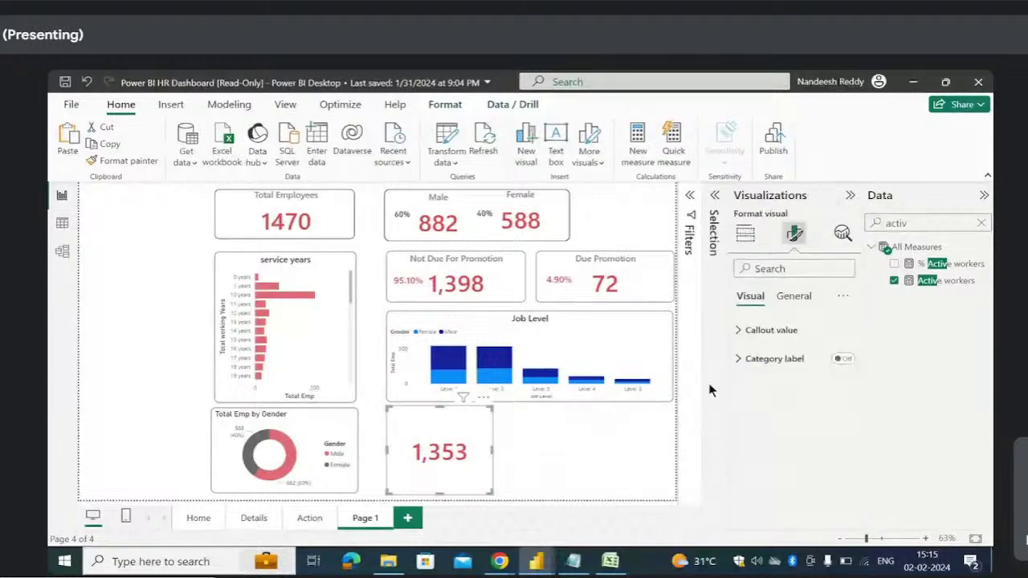
click(942, 287)
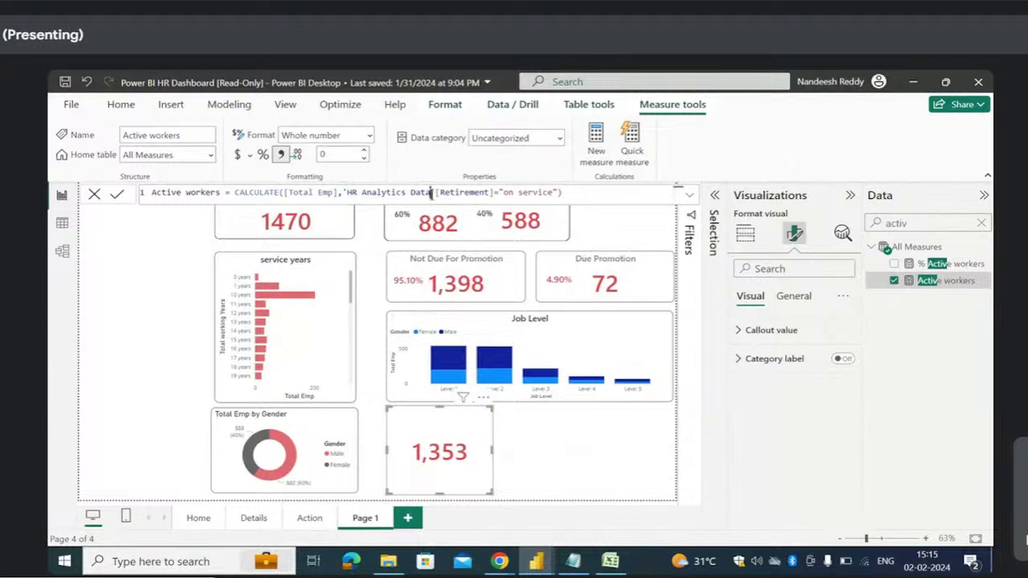
drag(432, 193, 485, 193)
drag(574, 192, 454, 193)
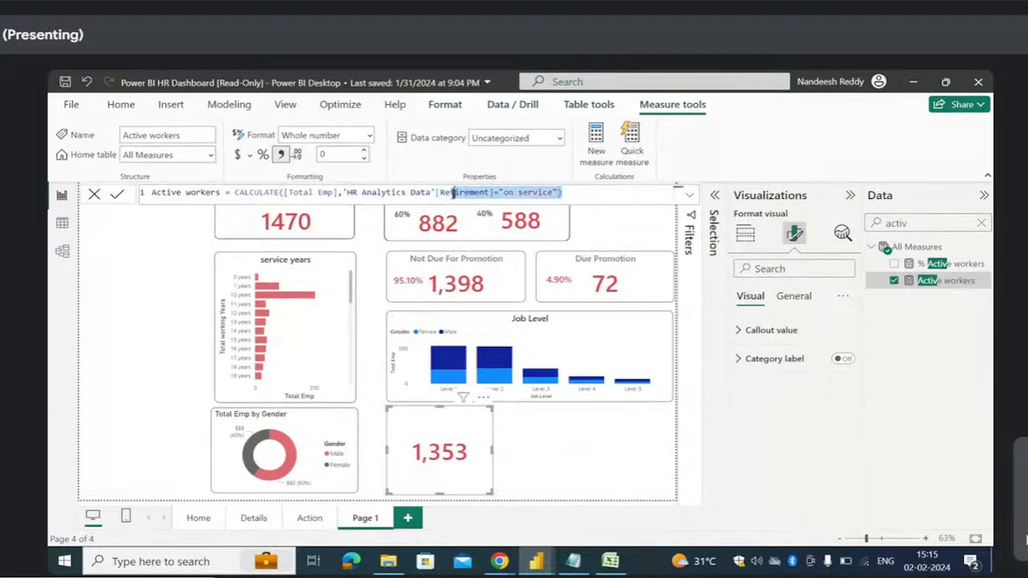
click(793, 296)
click(740, 361)
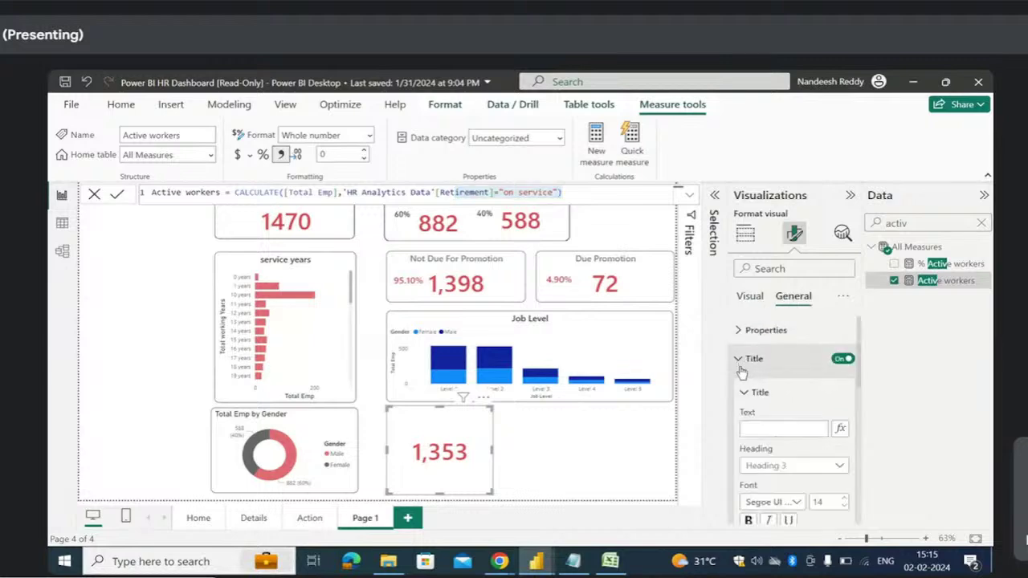
click(789, 430)
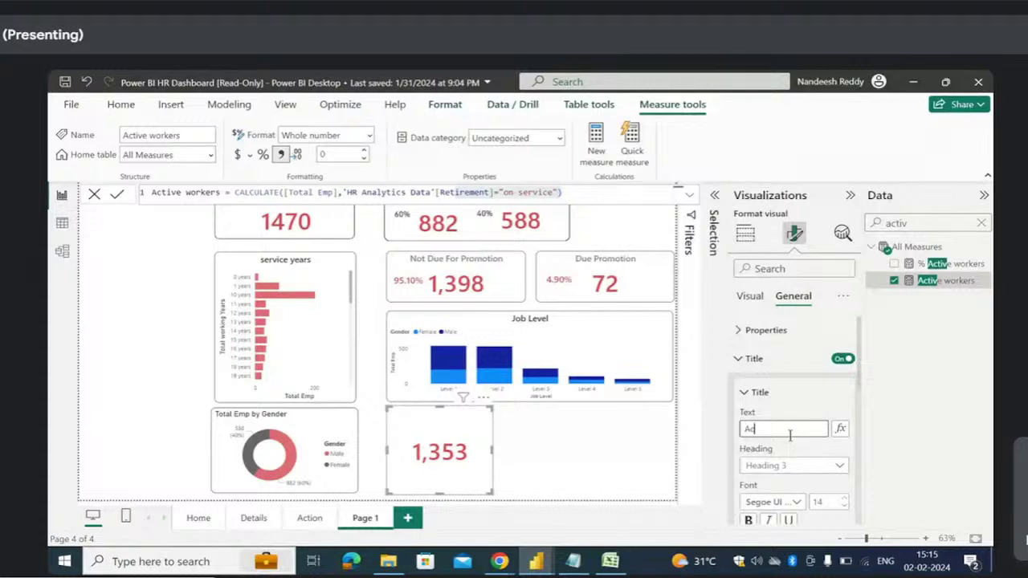
text(Active Workers)
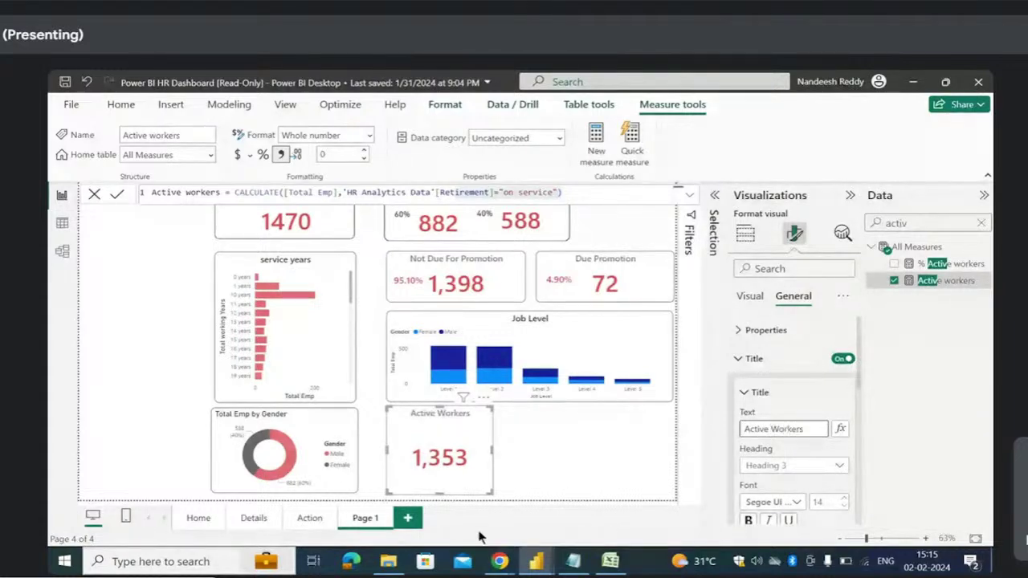
click(608, 465)
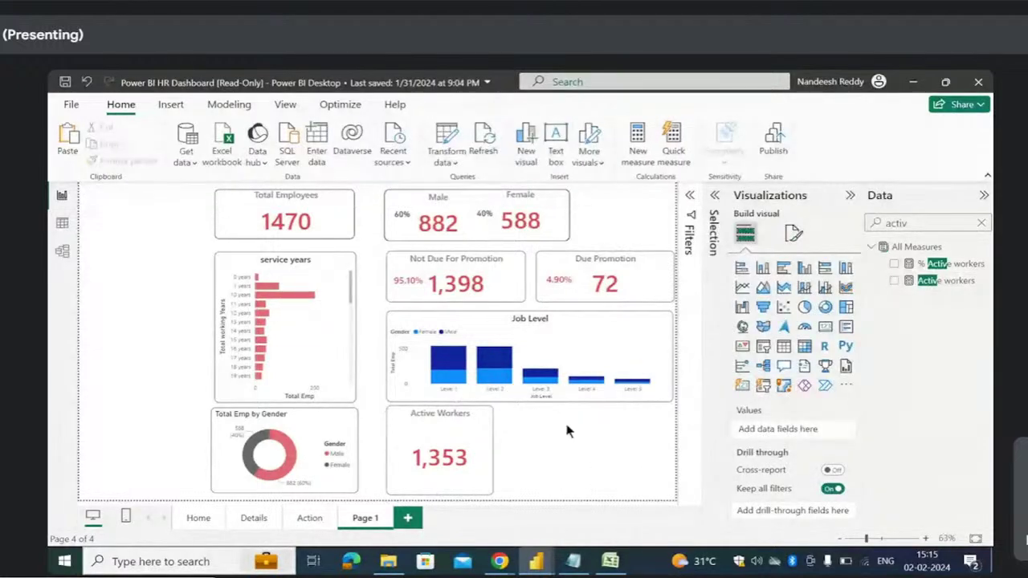
- Add a card showing the % Active workers measure beside the Active Workers card, and copy that card's formatting onto it
click(895, 265)
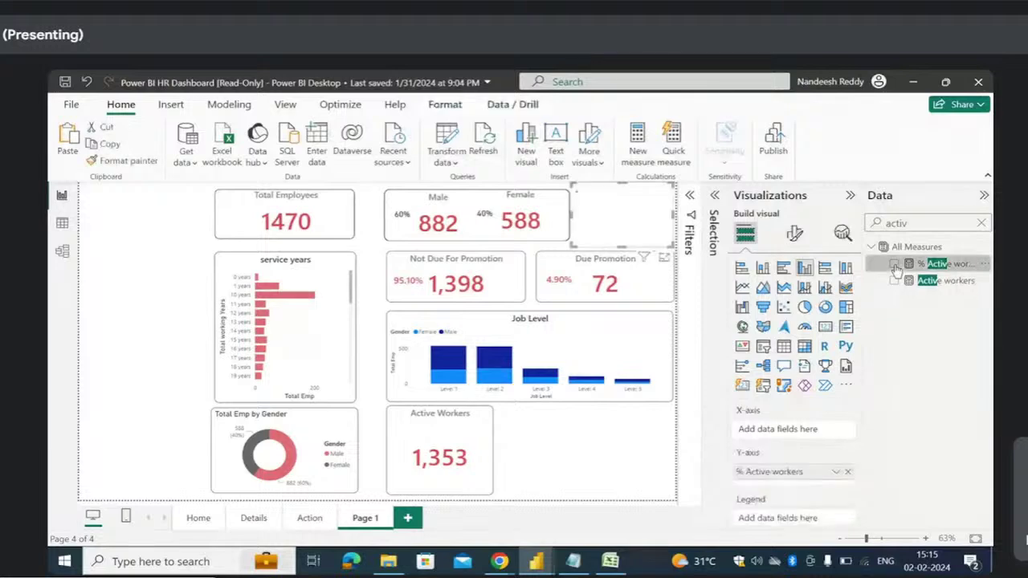
click(825, 326)
drag(618, 233, 582, 470)
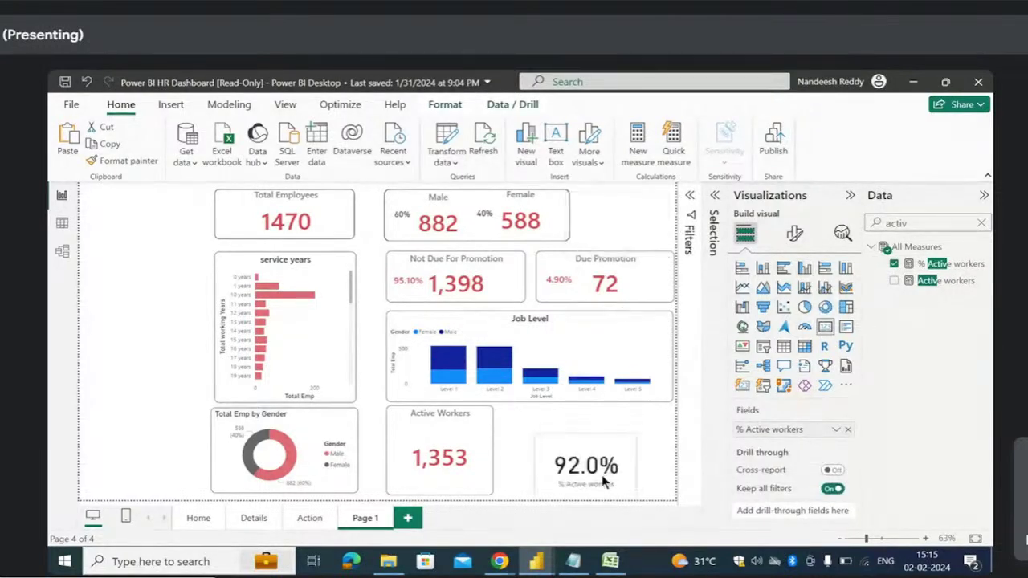
click(426, 477)
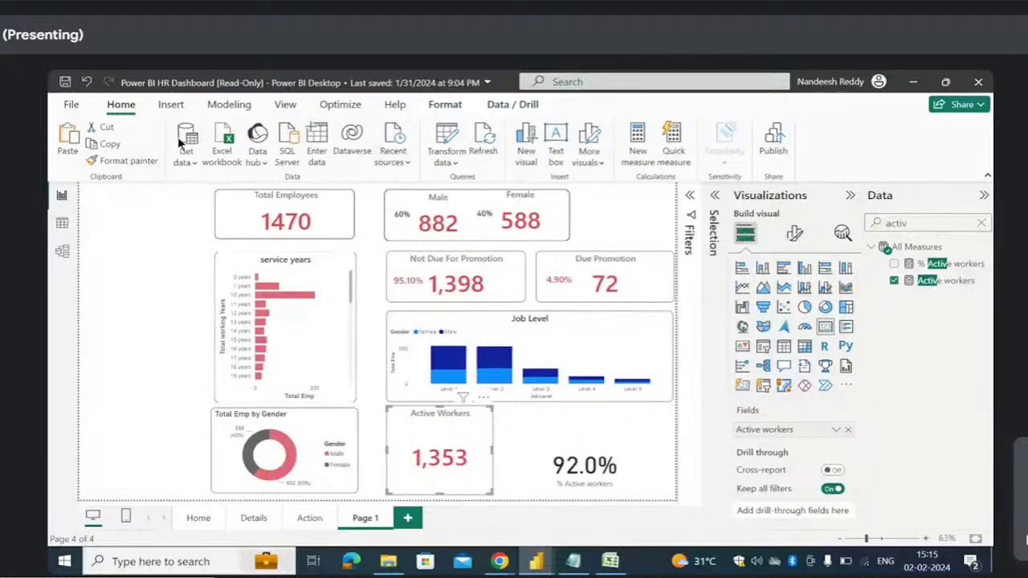
click(128, 162)
click(564, 464)
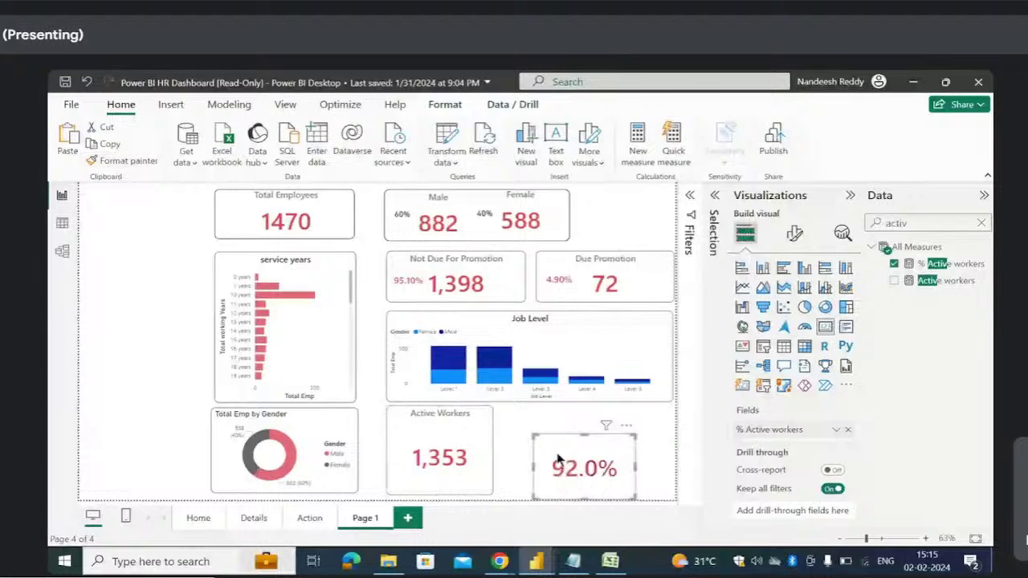
- Set the % Active workers card's callout font size to 15, then shrink it and place it under the Active Workers value
click(794, 233)
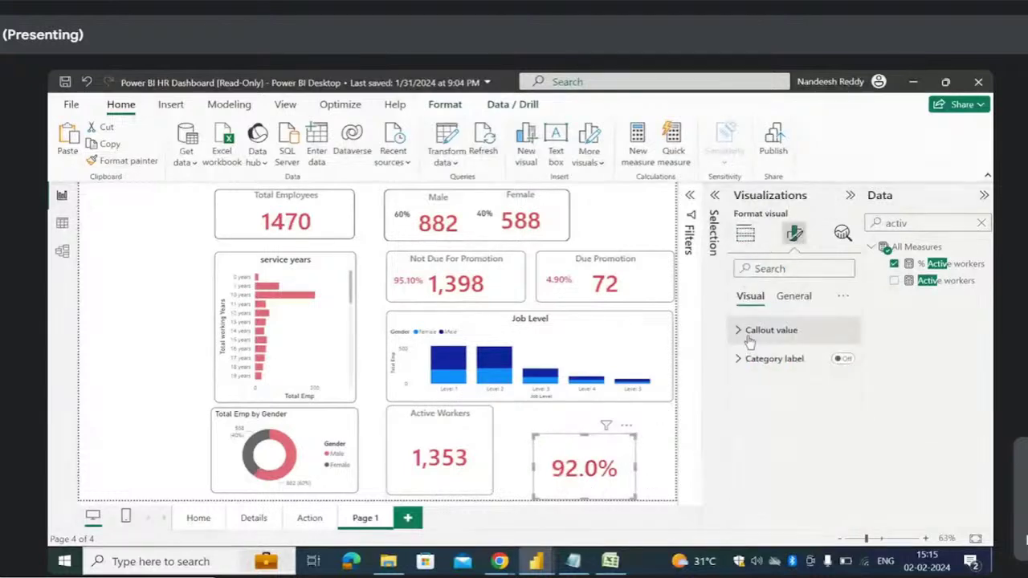
click(748, 336)
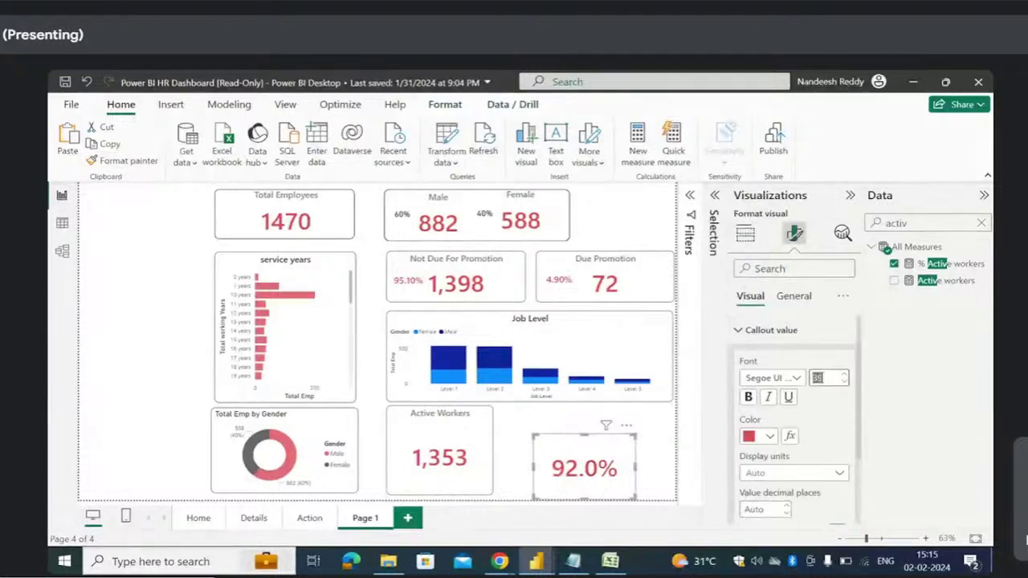
click(819, 377)
text(15)
key(Return)
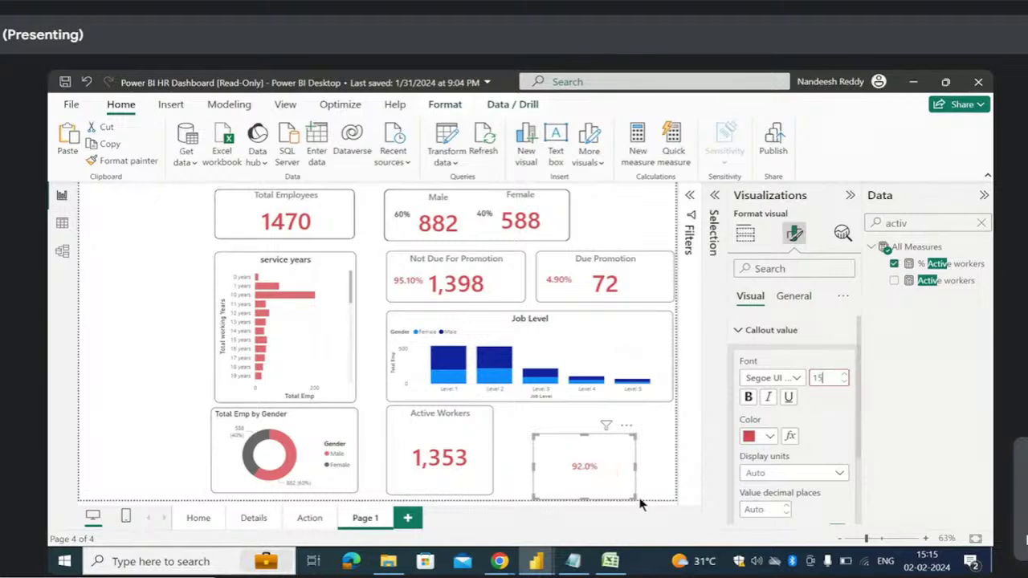
drag(632, 495, 452, 460)
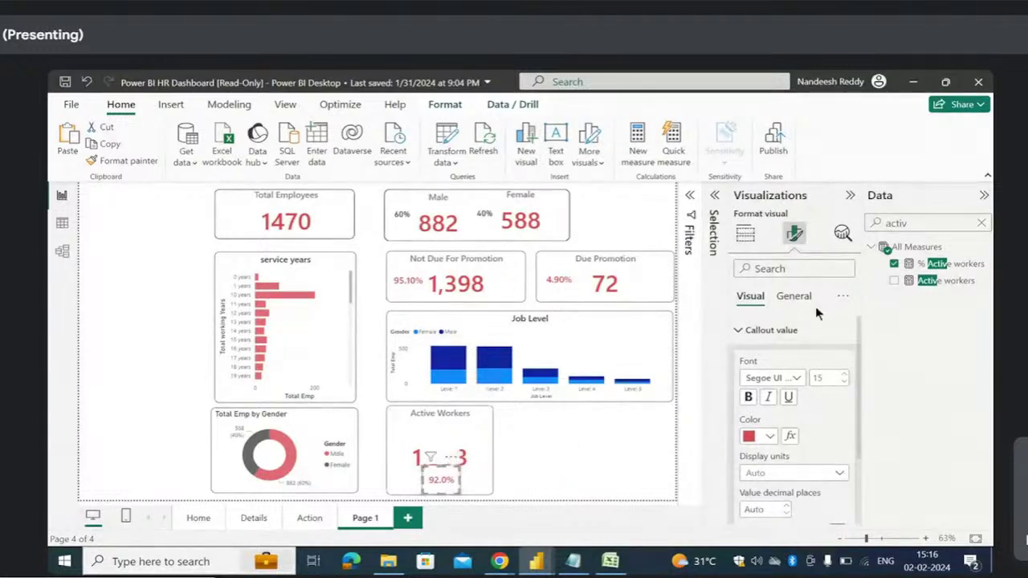
- Turn off the visual border of the % Active workers card
click(791, 296)
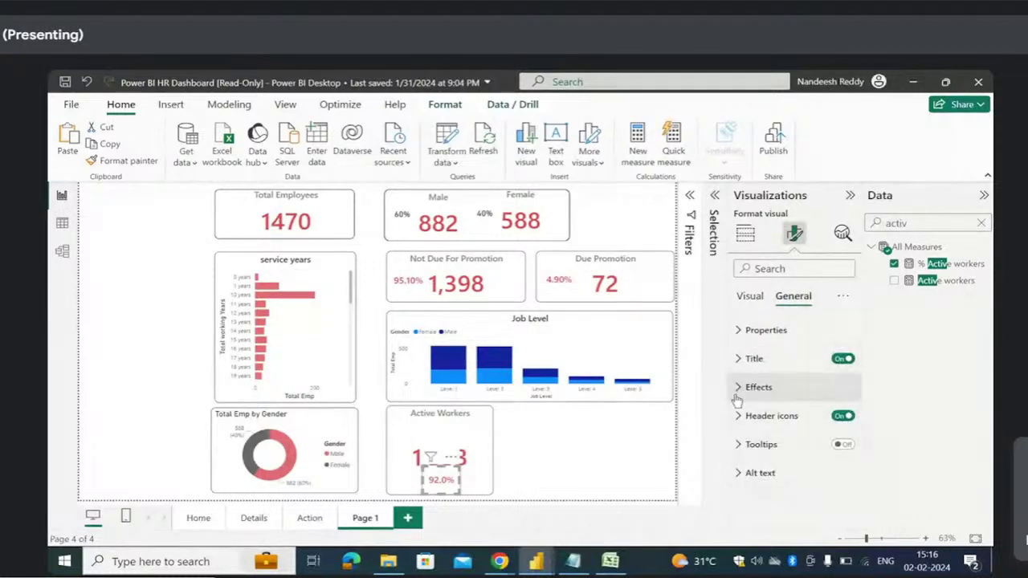
click(738, 391)
scroll(771, 456, down, 3)
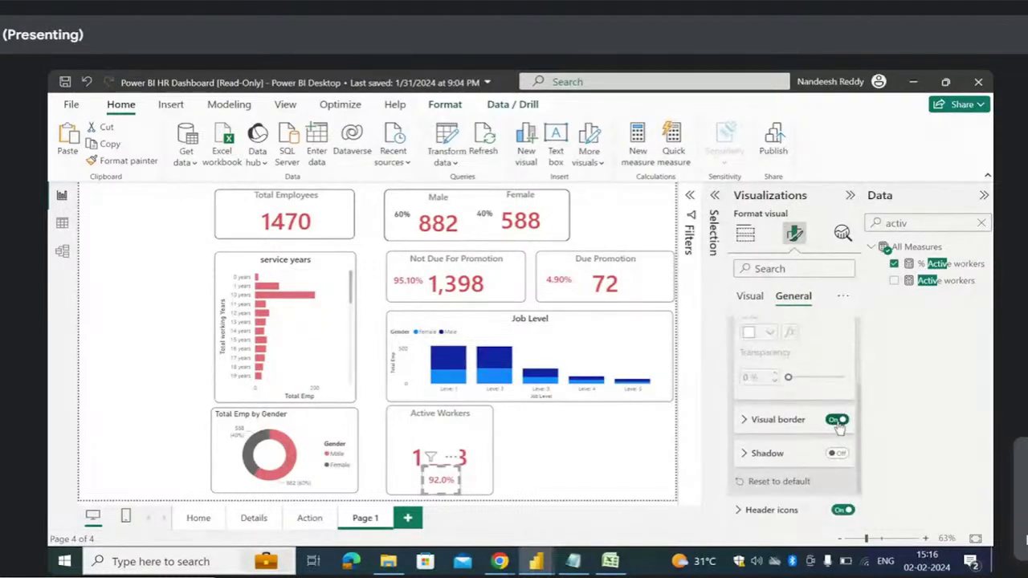
click(576, 447)
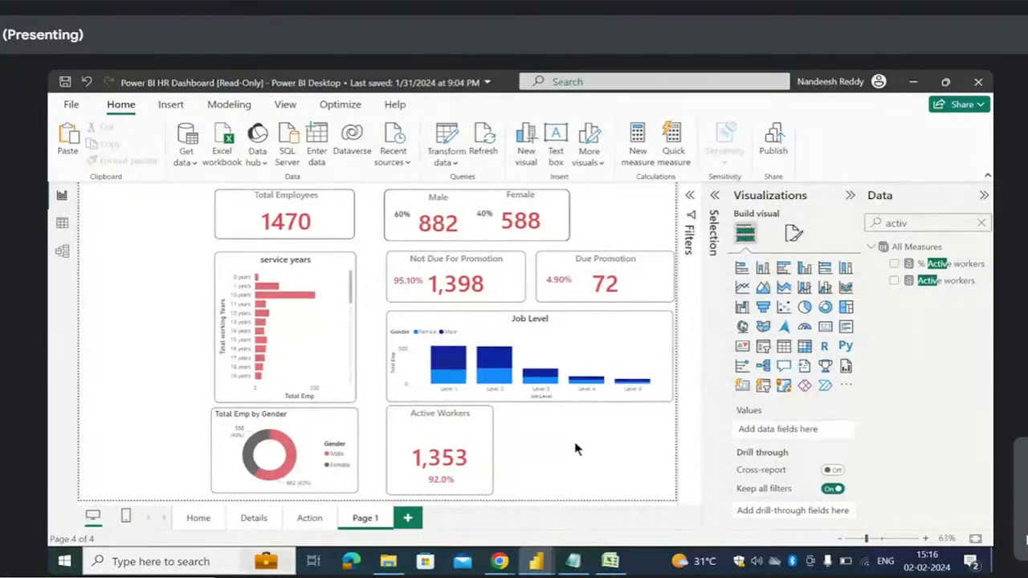
- On the Home page, move the Total Employees card off its background shape, inspect the shape, and put the card back over it
click(199, 523)
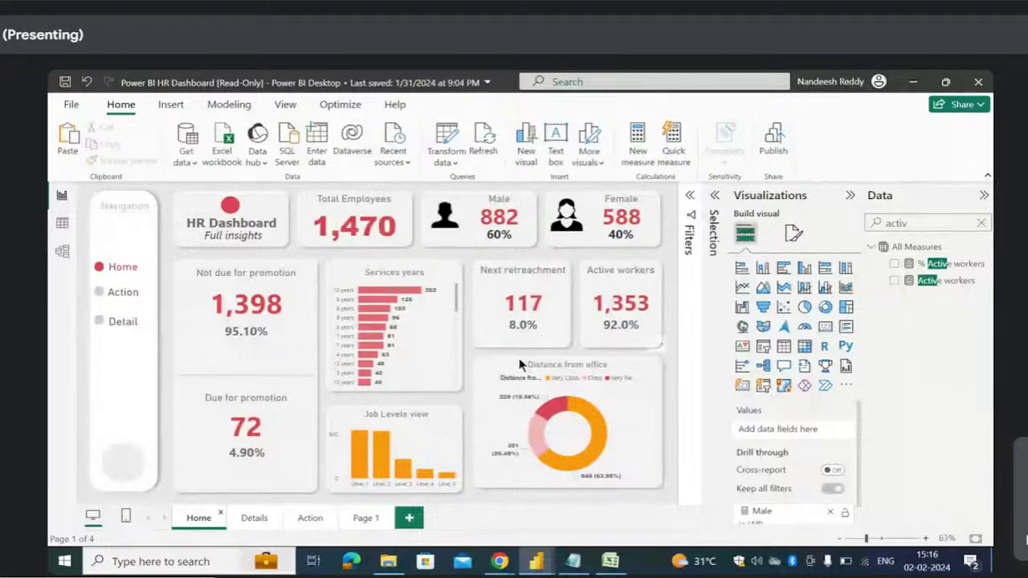
click(354, 228)
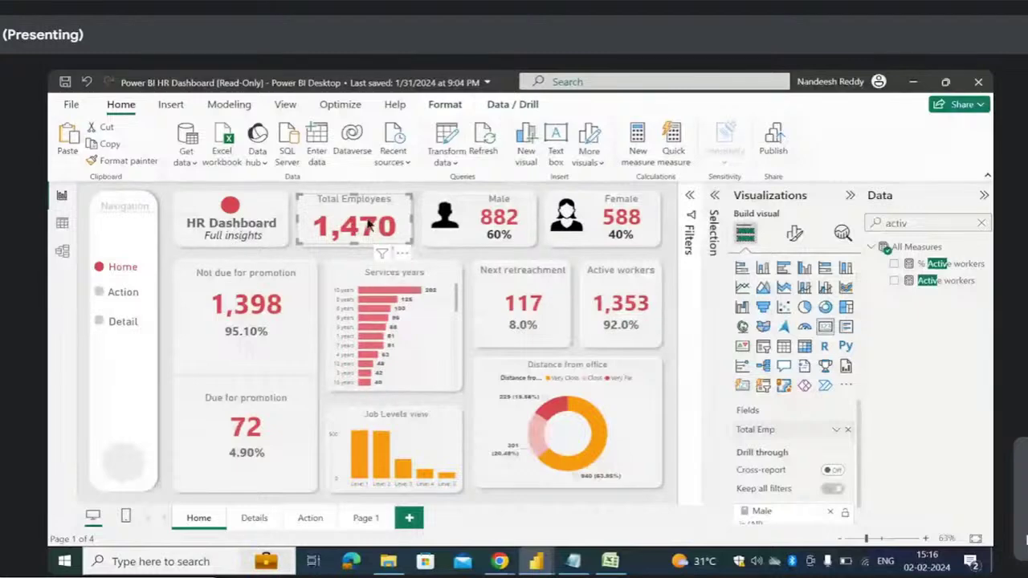
drag(364, 223, 463, 246)
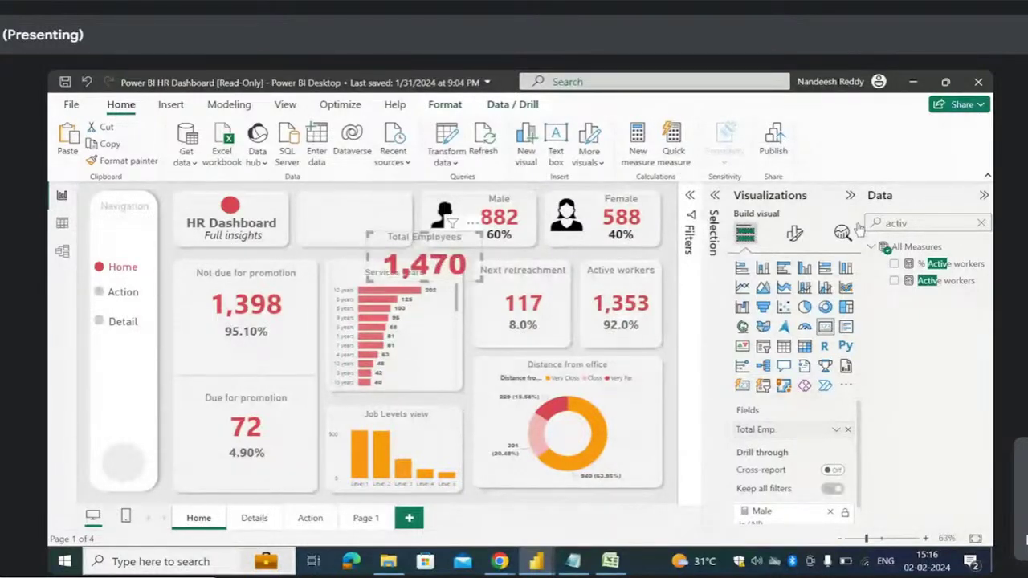
click(345, 213)
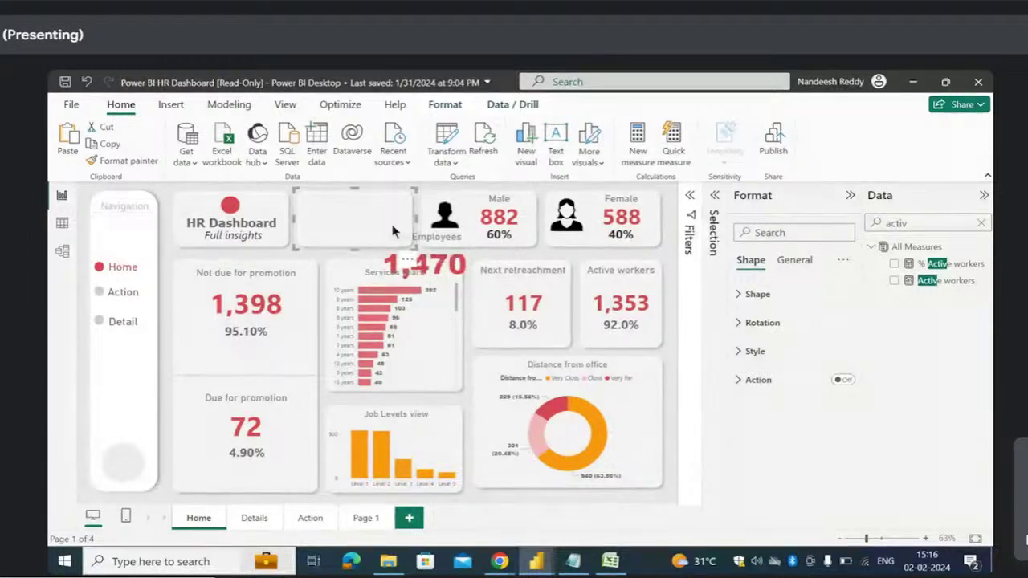
drag(428, 273, 358, 233)
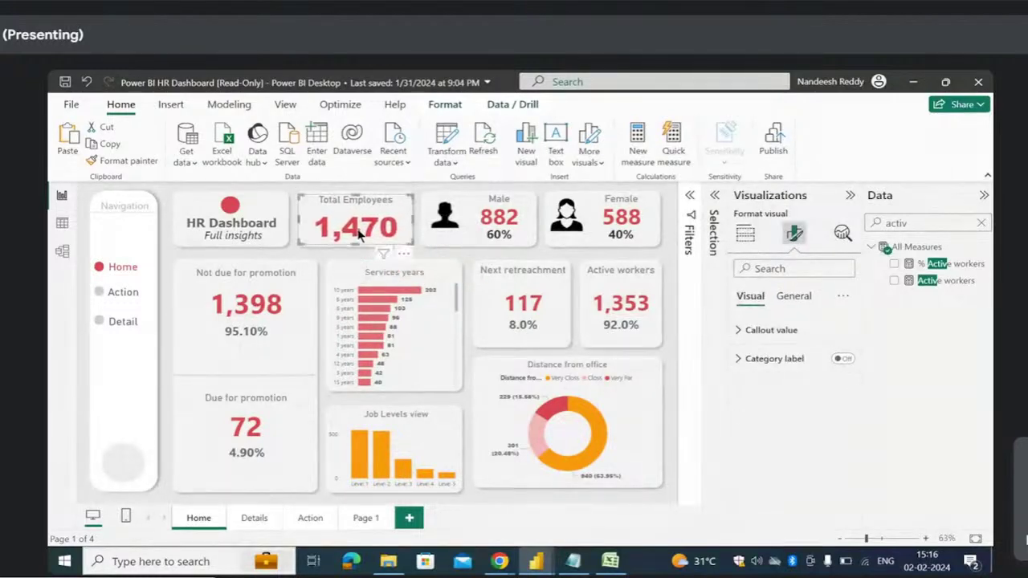
- Examine how the Home page's Male tile is layered from a count card, percentage card, person image and background shape
click(533, 207)
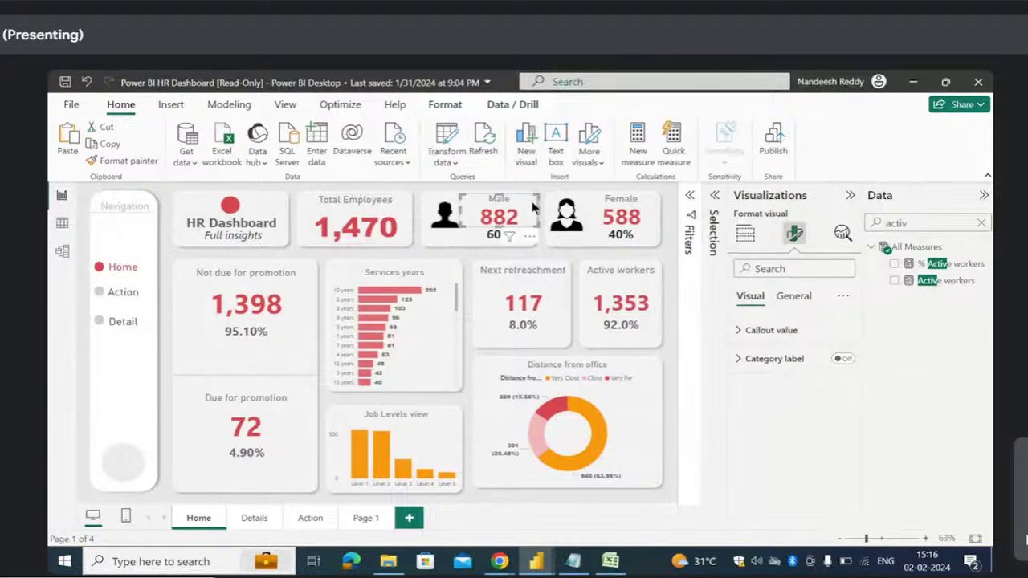
click(485, 237)
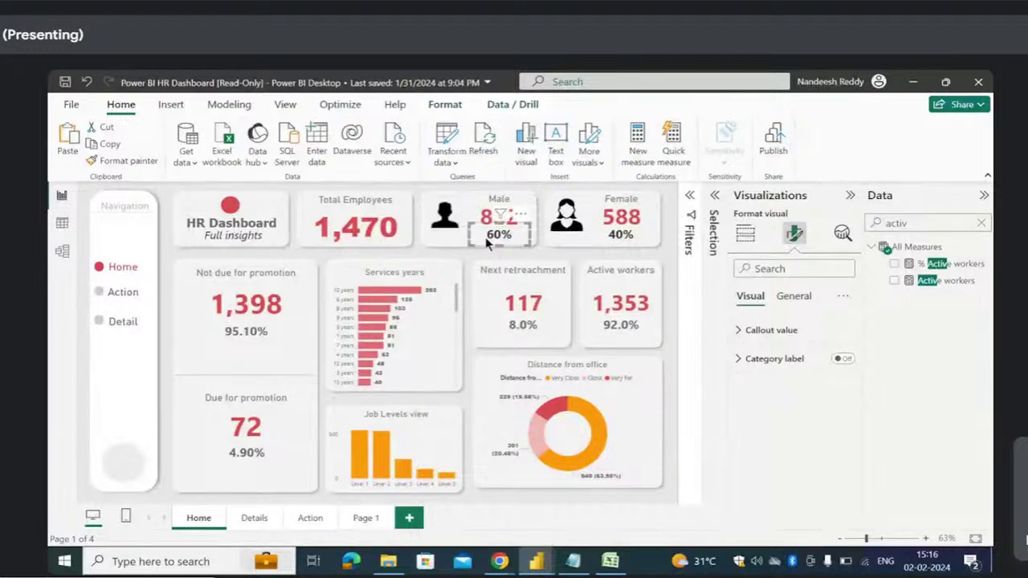
click(448, 223)
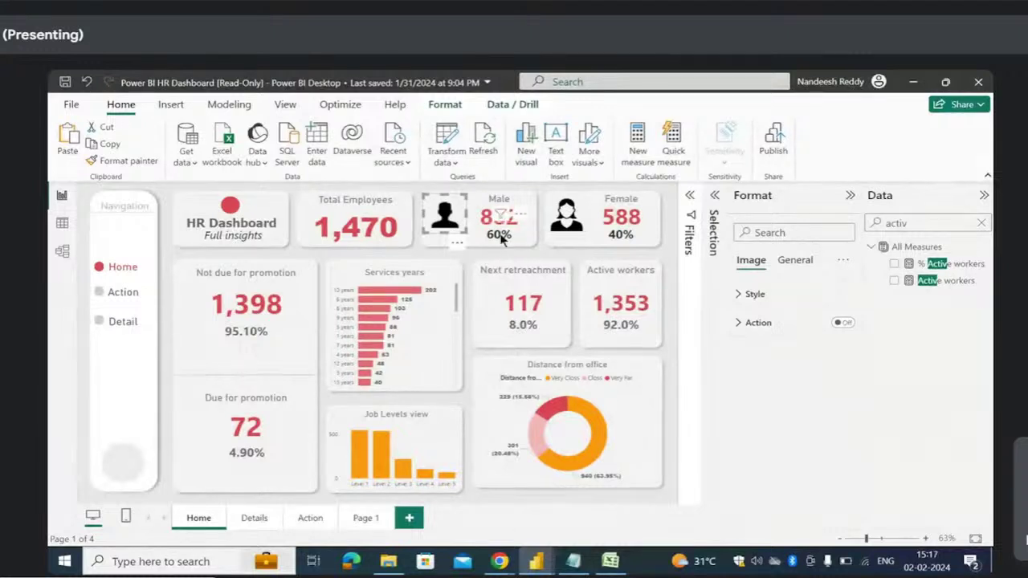
click(430, 254)
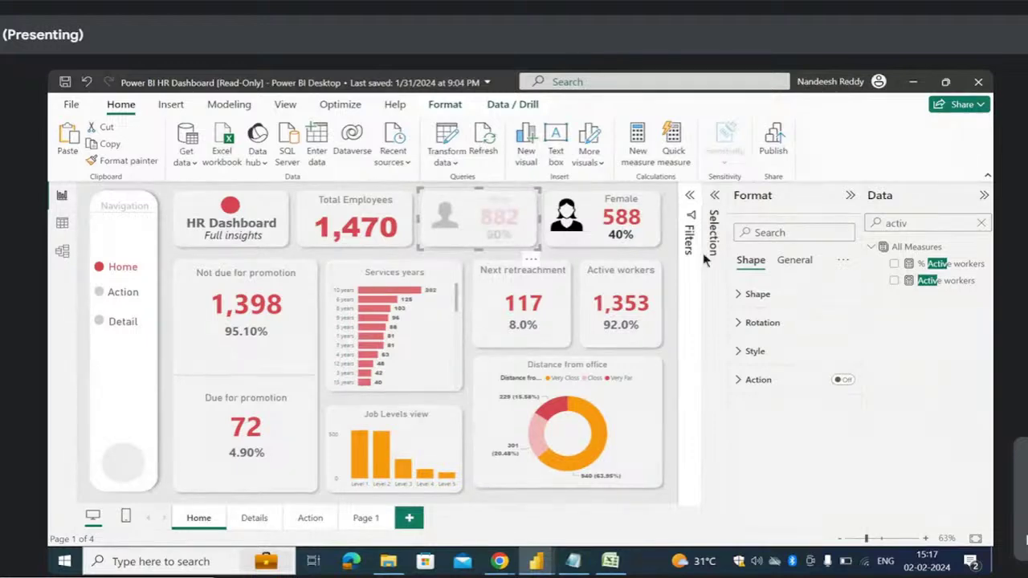
click(673, 281)
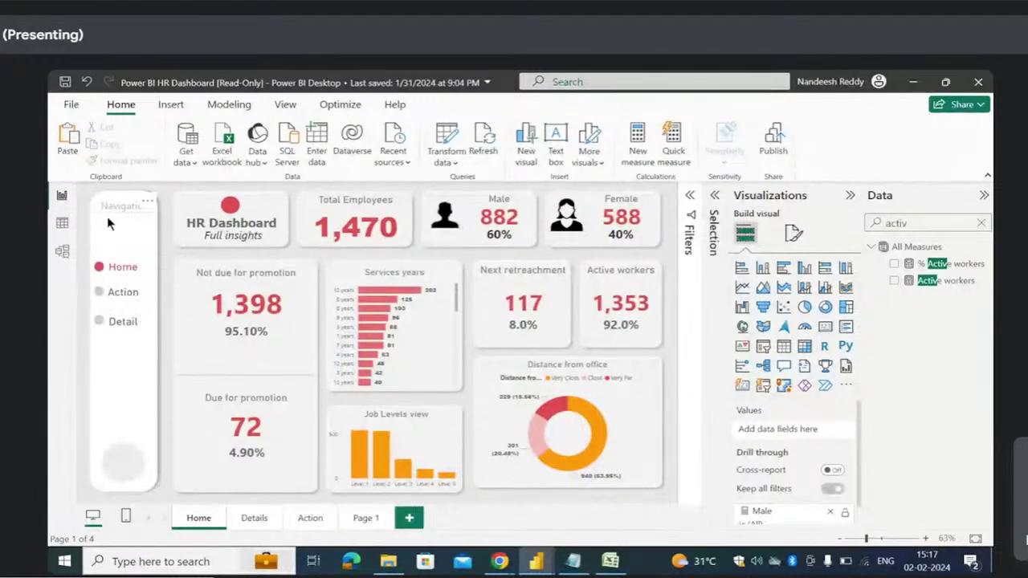
- Examine the Home page's Navigation panel, including its Action and Detail buttons and background shape, and return to Page 1
click(123, 293)
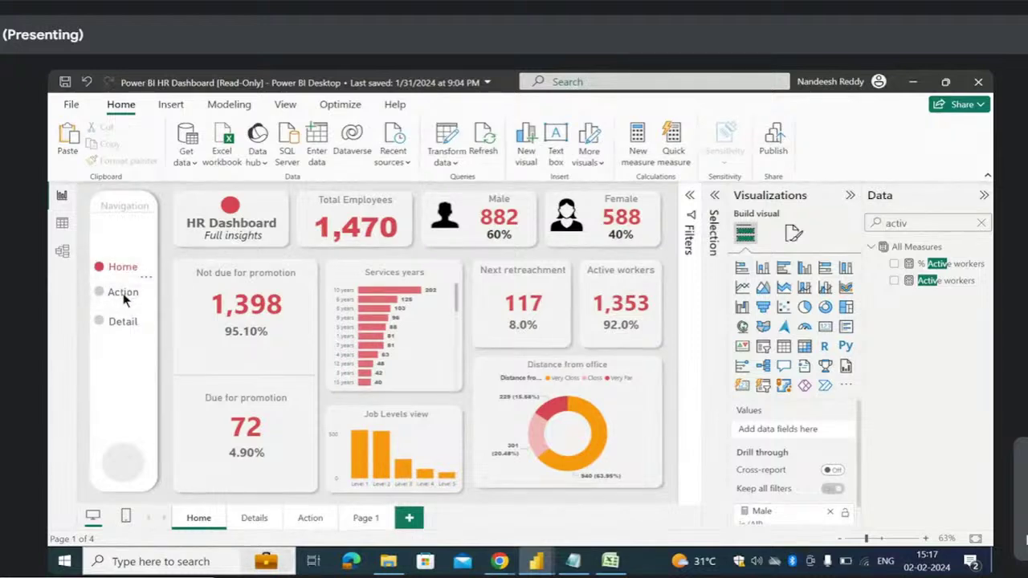
click(89, 338)
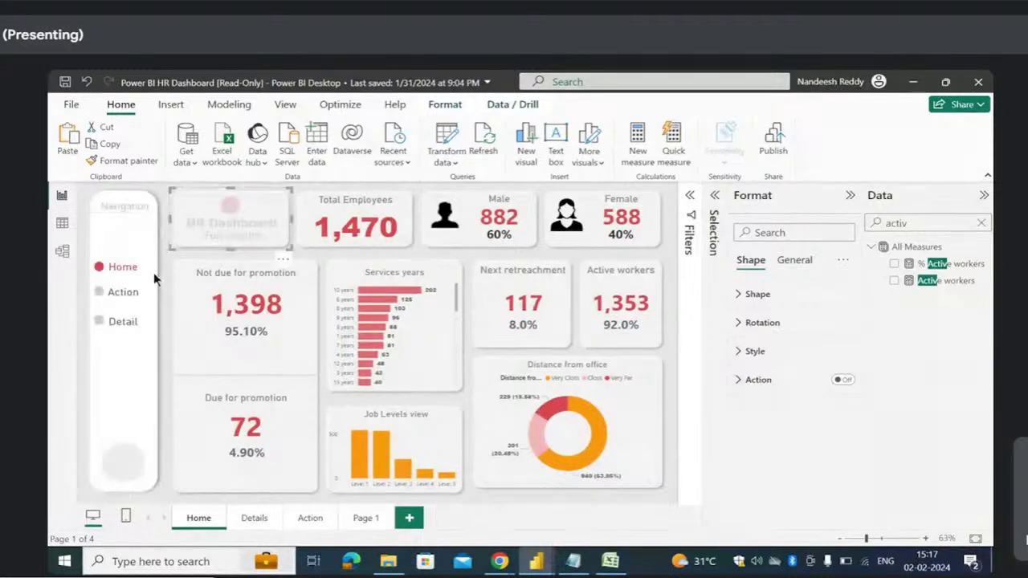
click(80, 304)
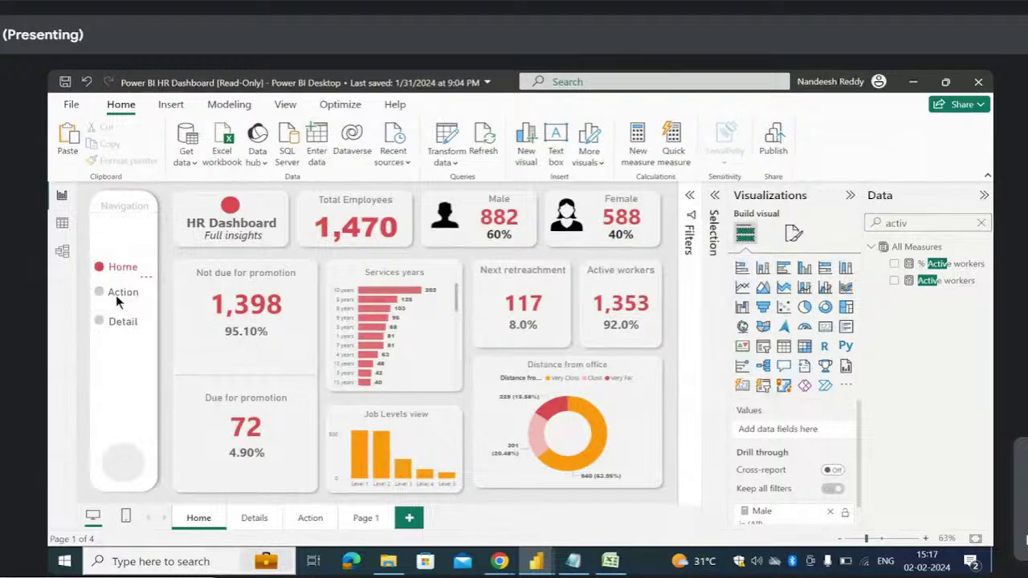
click(116, 295)
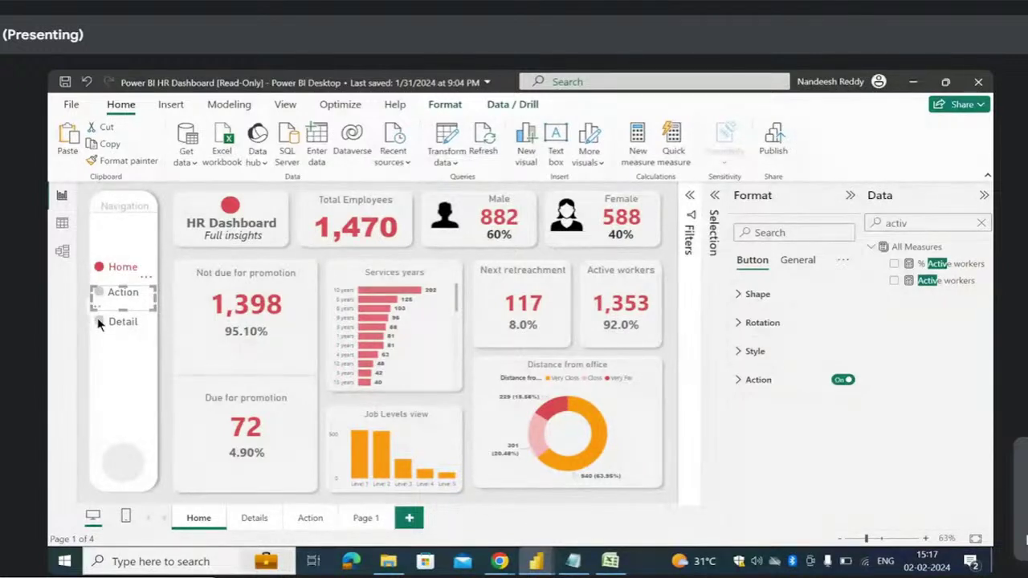
click(97, 317)
ctrl+click(120, 324)
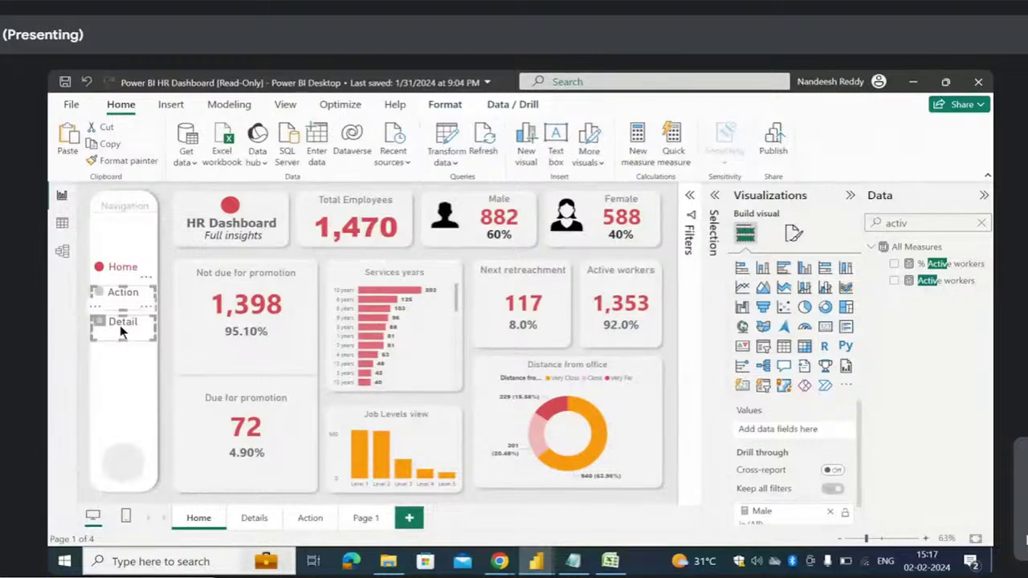
click(84, 356)
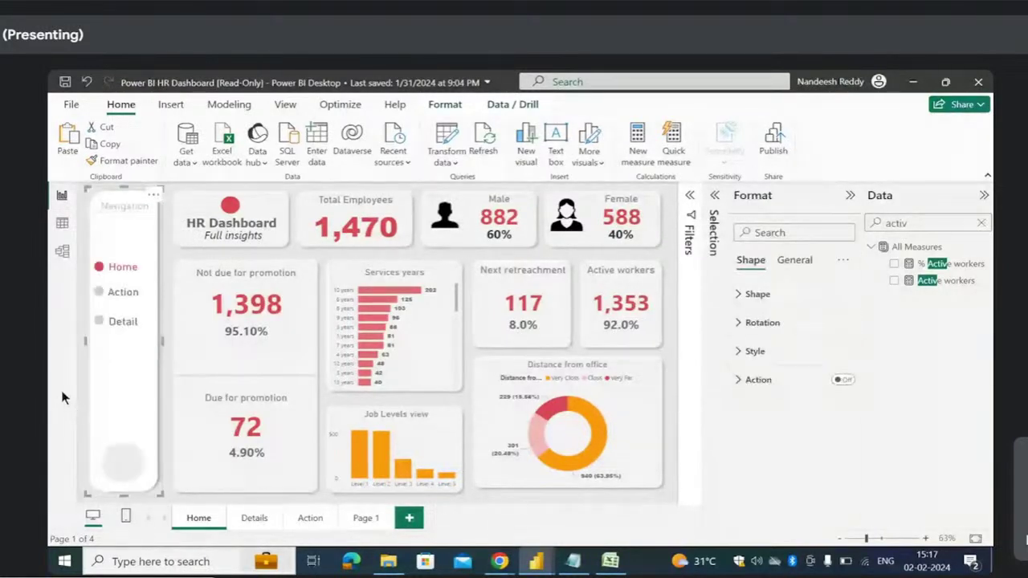
click(353, 519)
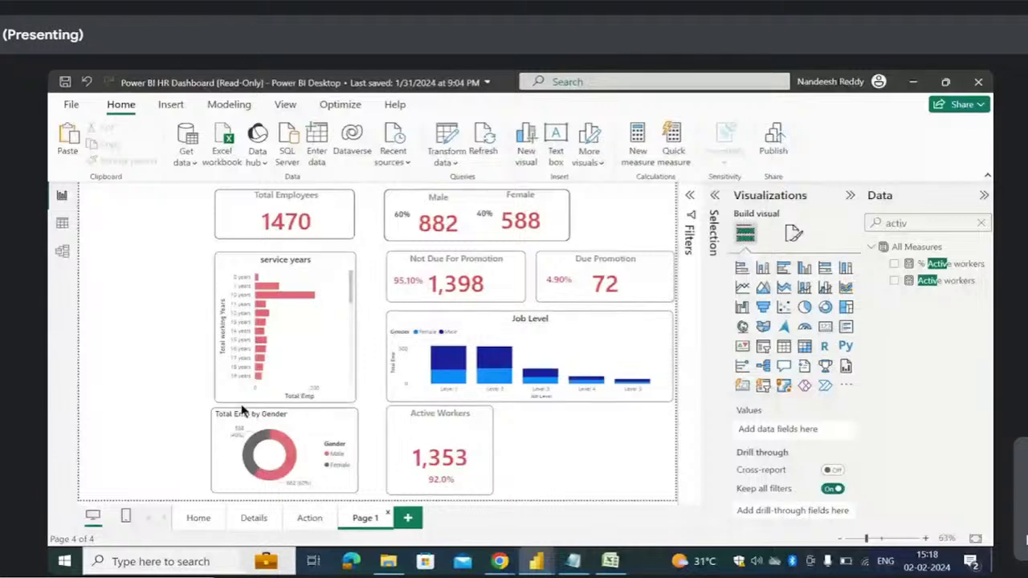
- Insert a blank button on Page 1 and enlarge it into a box in the empty area beside the Total Employees card
click(170, 106)
click(530, 161)
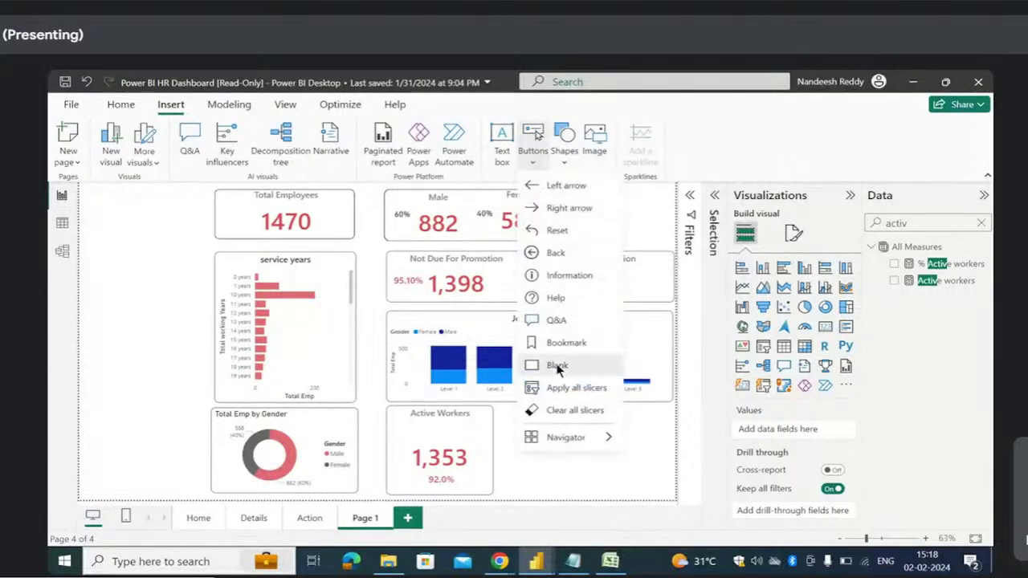
click(557, 366)
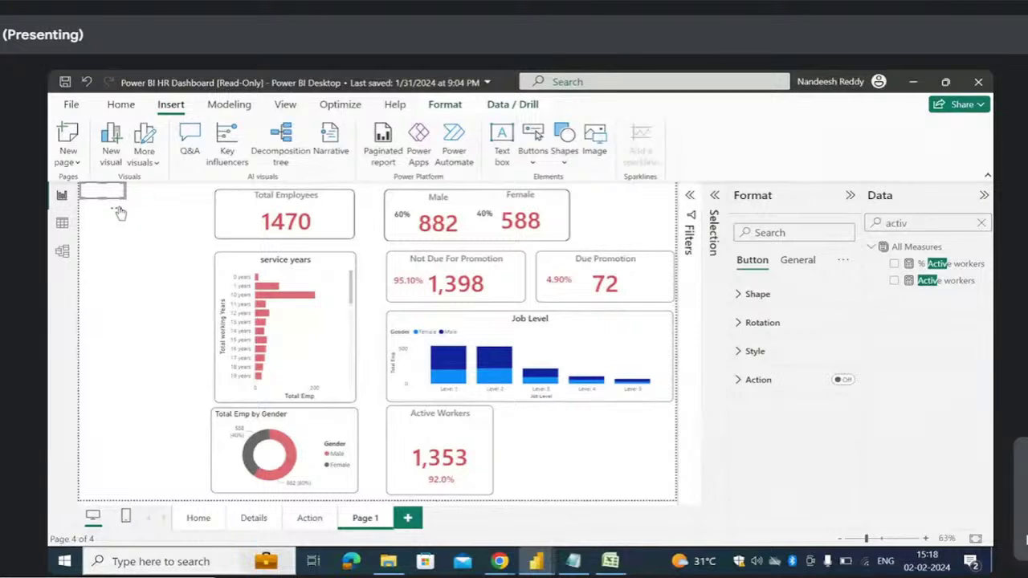
drag(121, 213, 205, 233)
drag(155, 261, 156, 276)
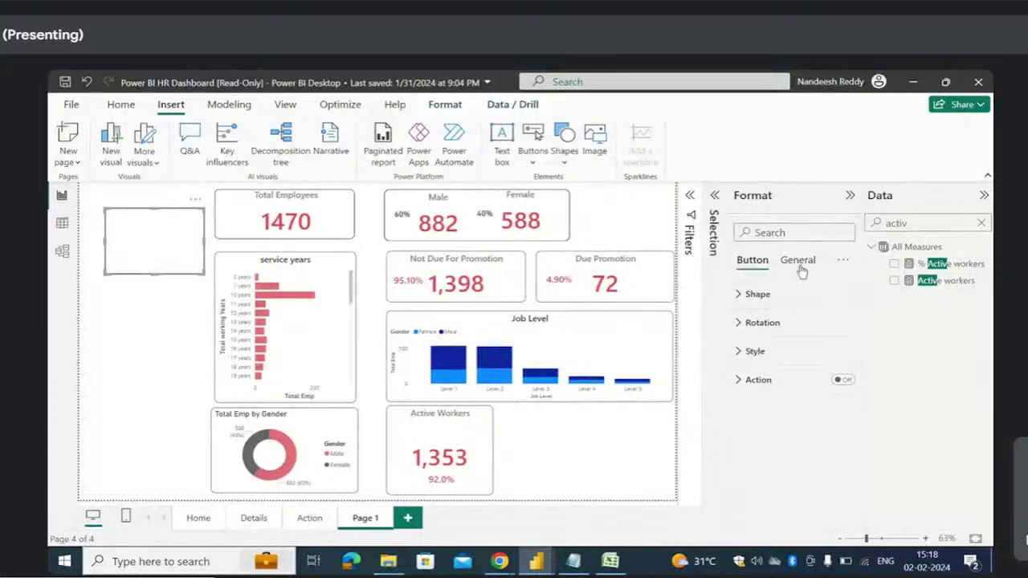
- Turn on the blank button's text and set it to "Home"
click(751, 351)
scroll(759, 413, down, 2)
scroll(758, 413, down, 2)
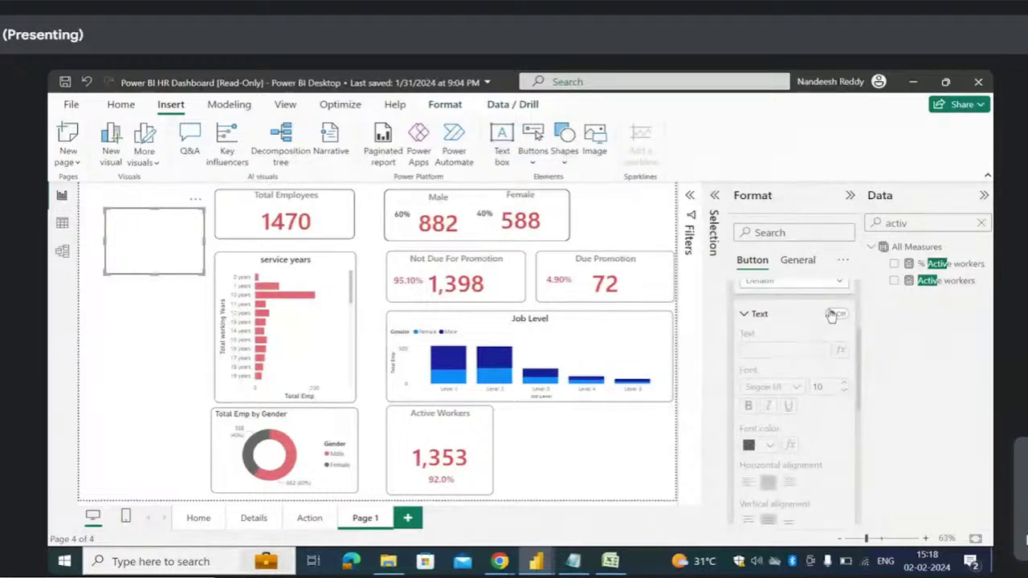
click(837, 313)
click(778, 350)
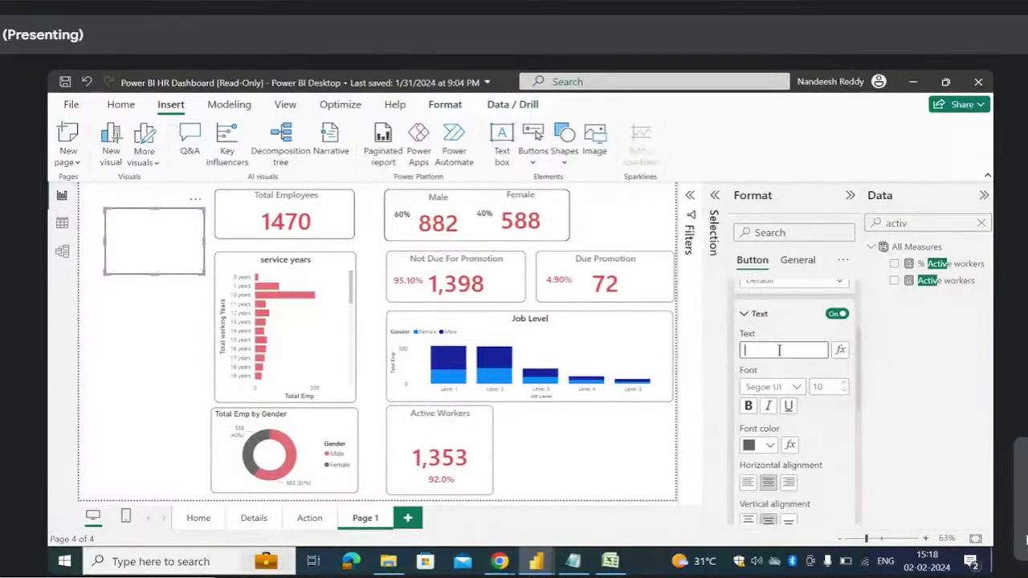
text(Home)
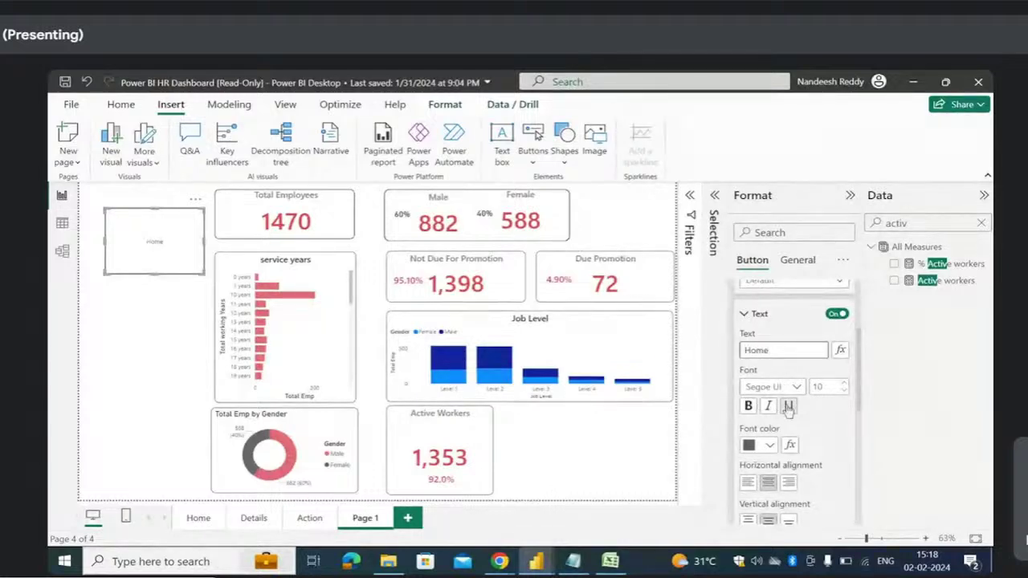
- Set the Home button's text to font size 20 and colour it red
click(828, 386)
text(2)
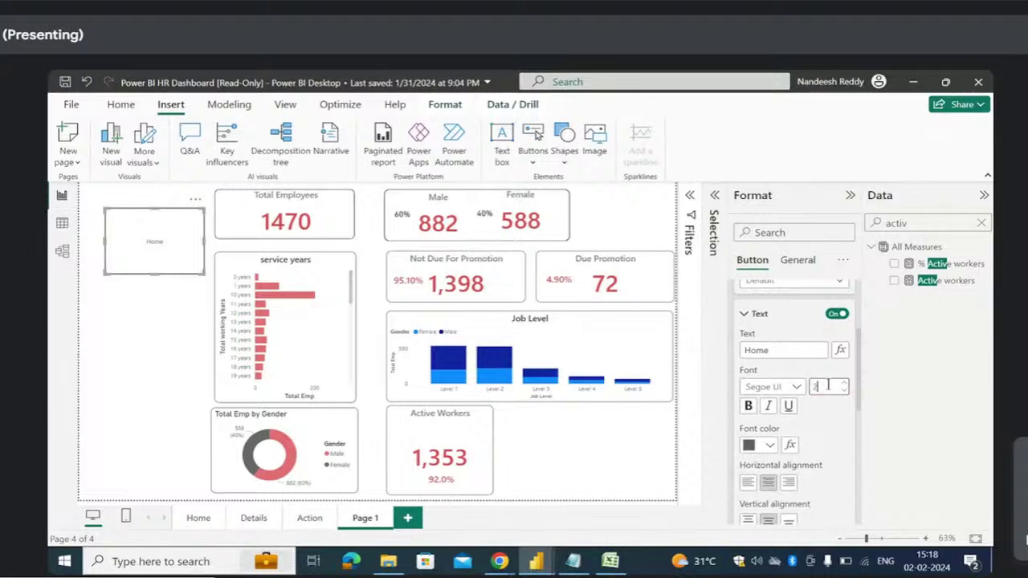
text(0)
click(769, 445)
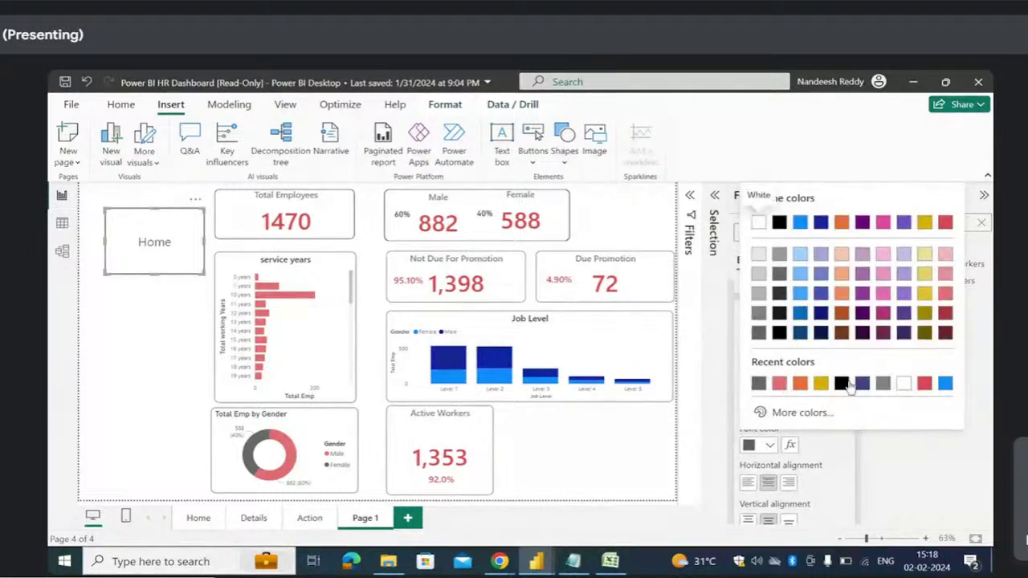
click(945, 224)
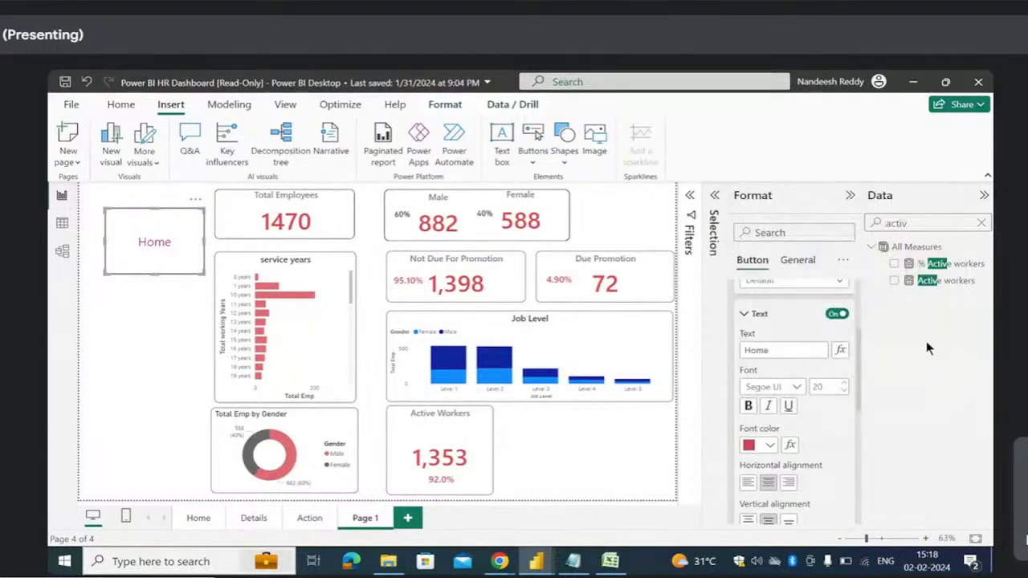
- Set the bottom text padding of the Home button's On hover state to 10 px
scroll(775, 500, up, 3)
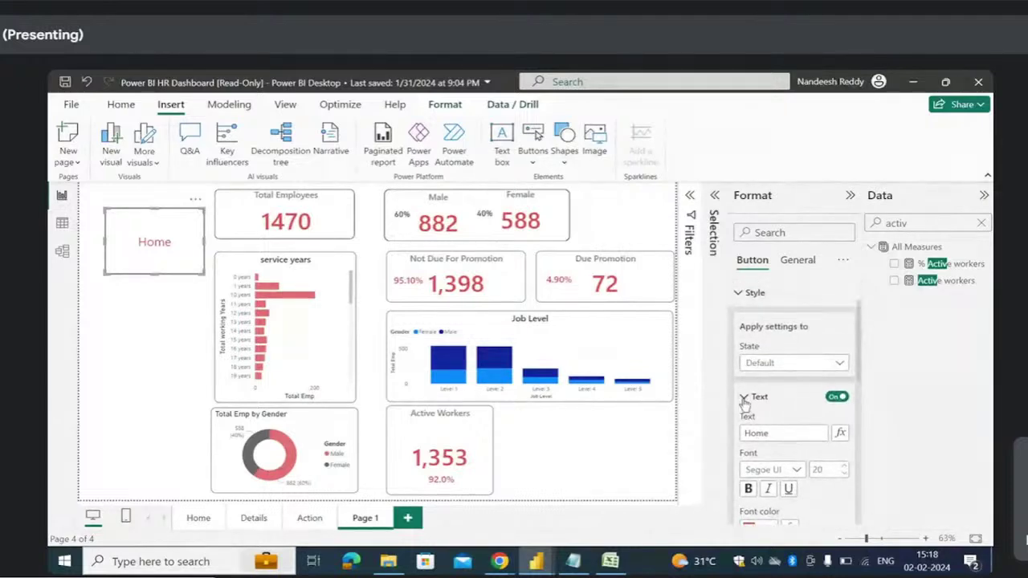
click(745, 400)
click(839, 363)
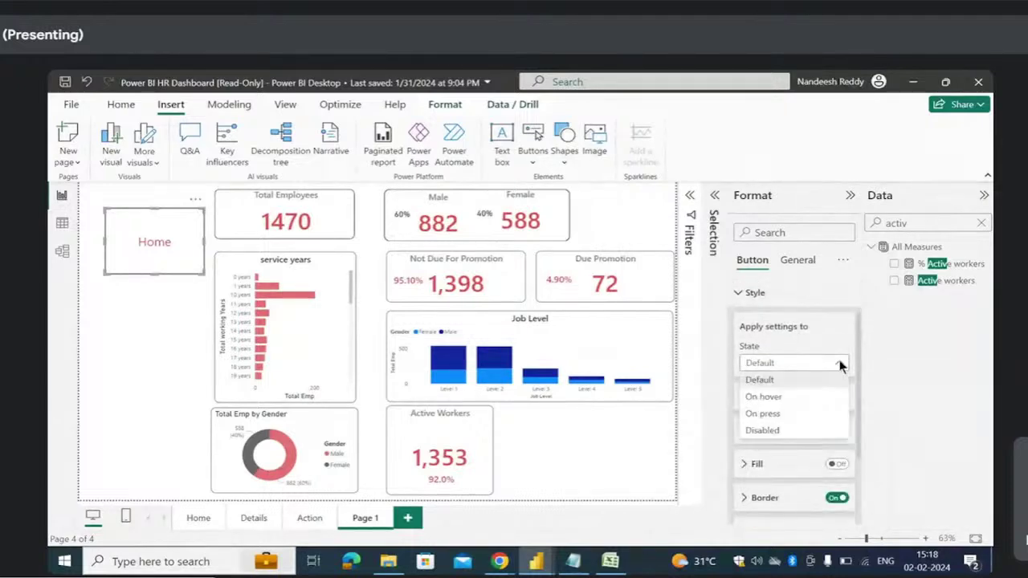
click(764, 396)
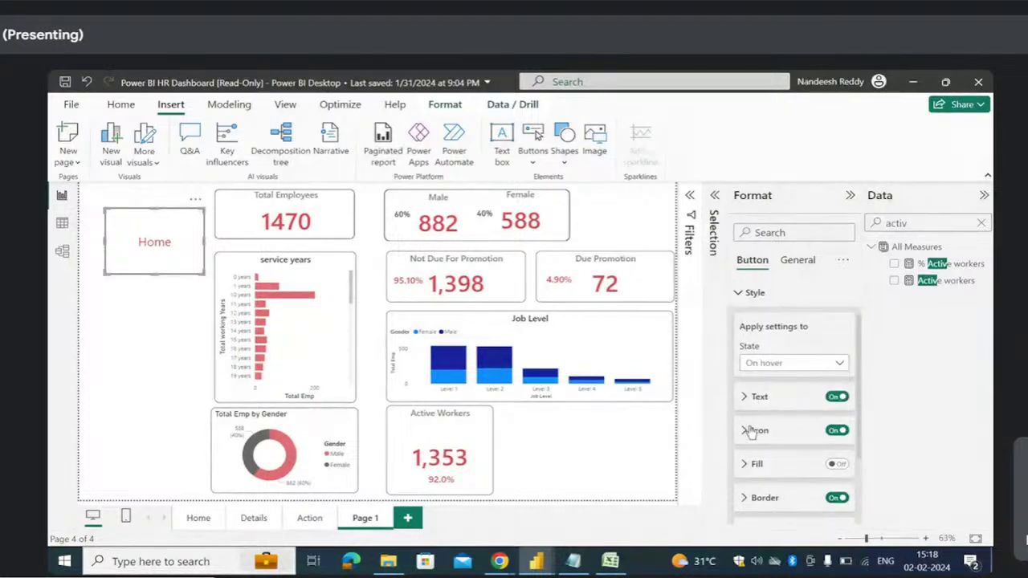
scroll(751, 432, down, 1)
click(747, 350)
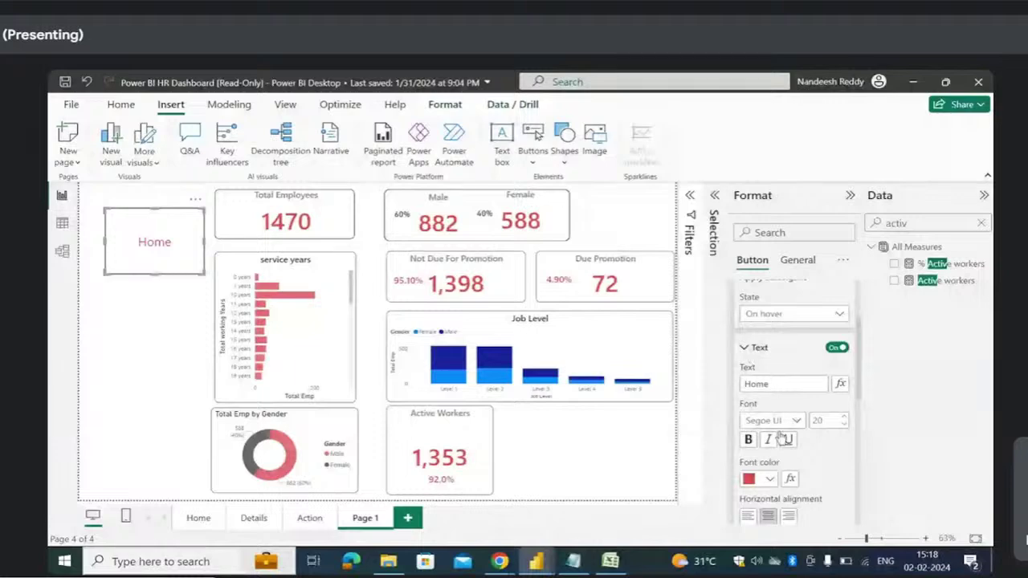
scroll(780, 438, down, 5)
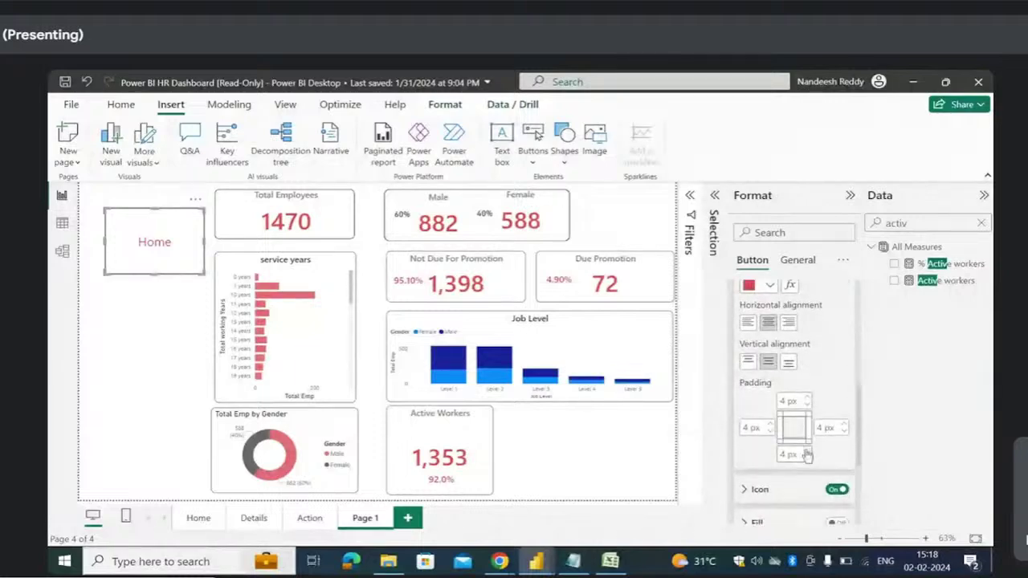
click(807, 452)
click(807, 456)
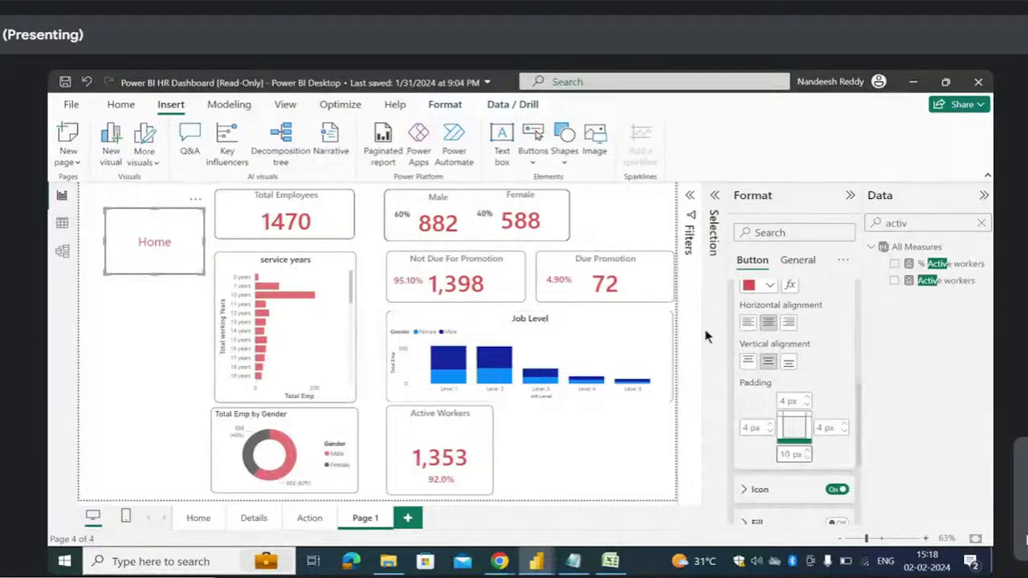
scroll(796, 463, down, 4)
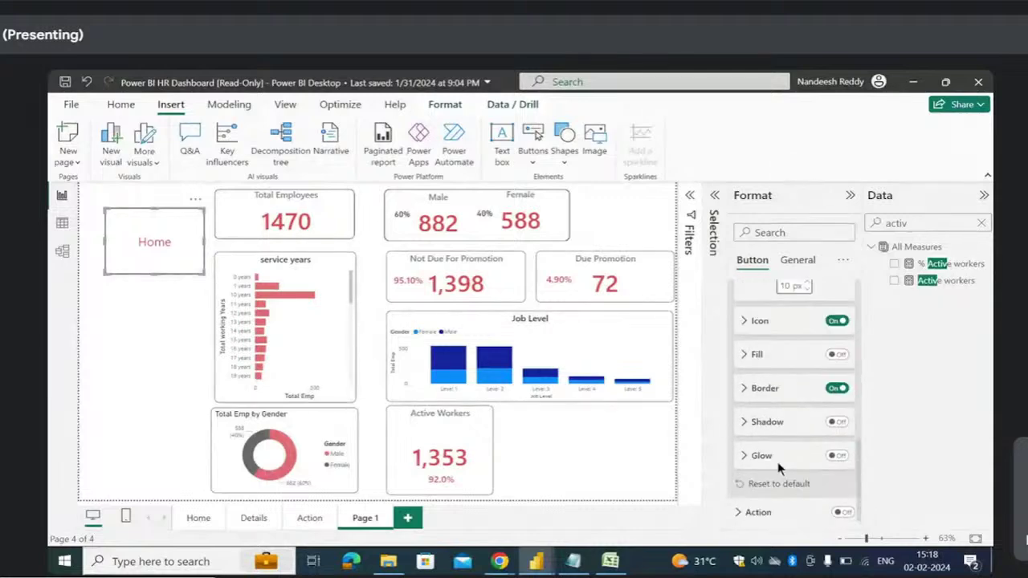
scroll(745, 413, up, 5)
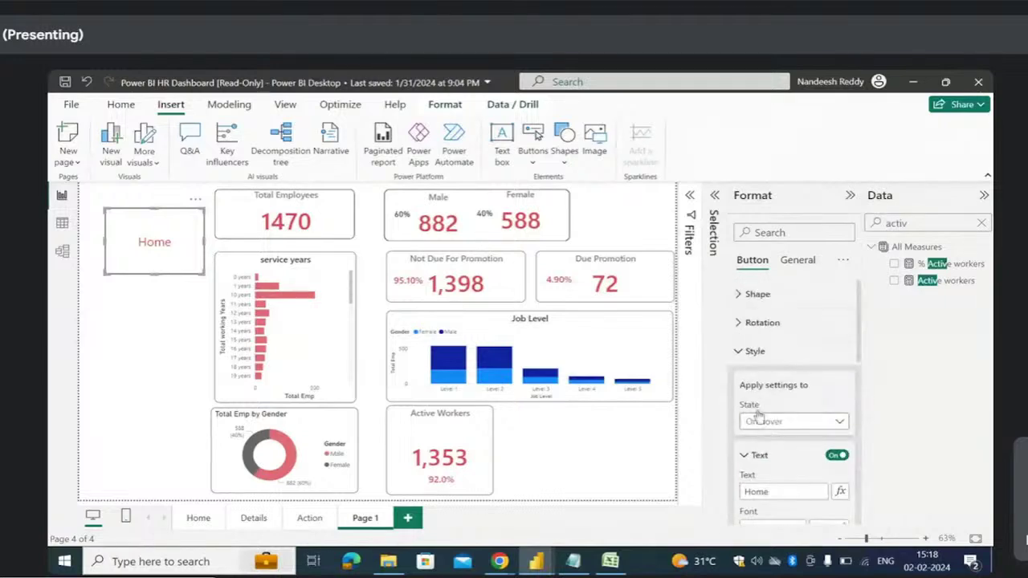
click(739, 353)
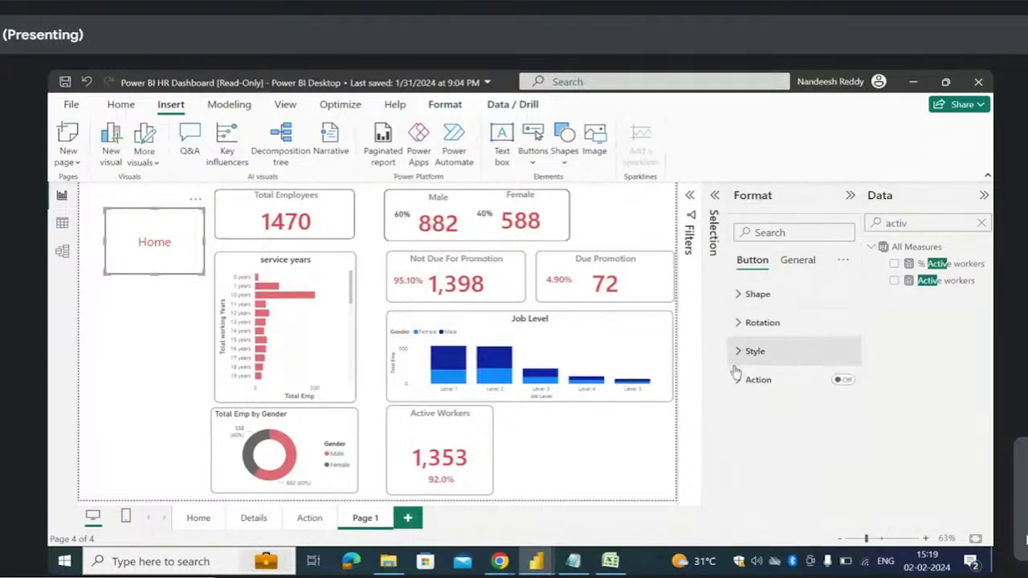
- Turn on the Home button's action as Page navigation with the Home page as destination
click(843, 380)
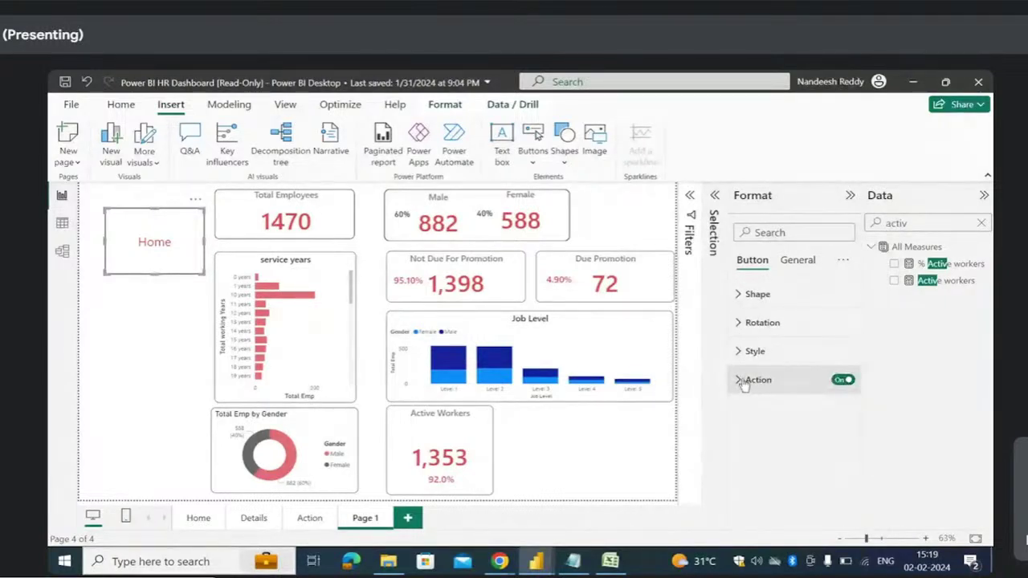
click(744, 381)
scroll(760, 458, down, 2)
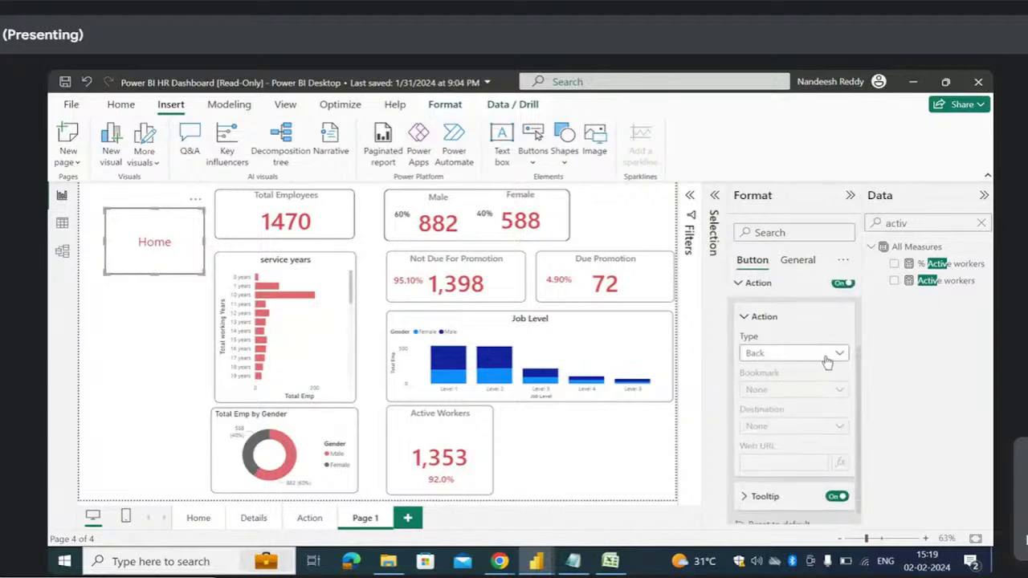
click(816, 357)
click(778, 421)
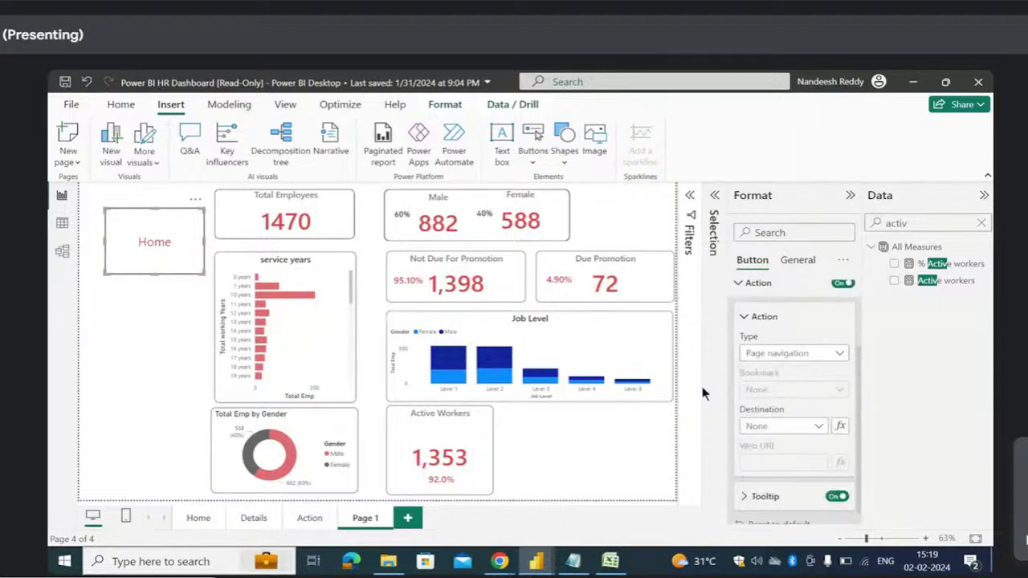
click(804, 425)
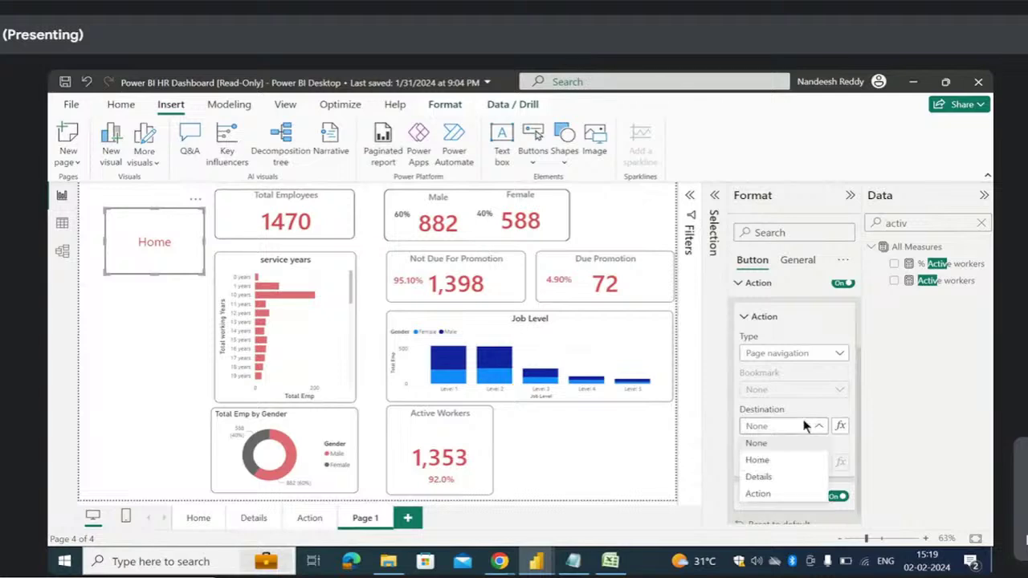
click(768, 460)
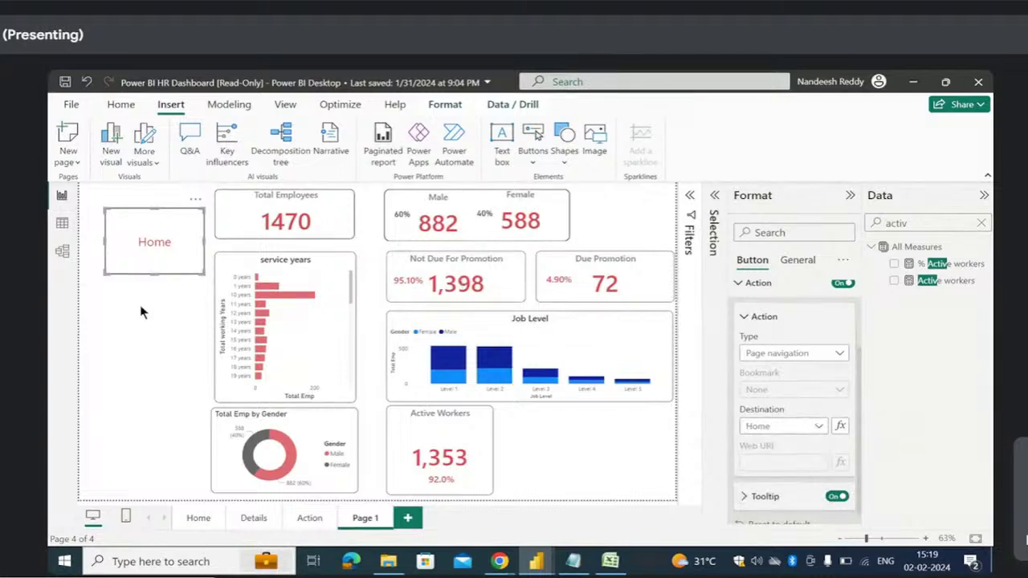
- Reduce the Home button's height, then test its link to the Home page and return to Page 1
drag(154, 272, 154, 243)
click(158, 293)
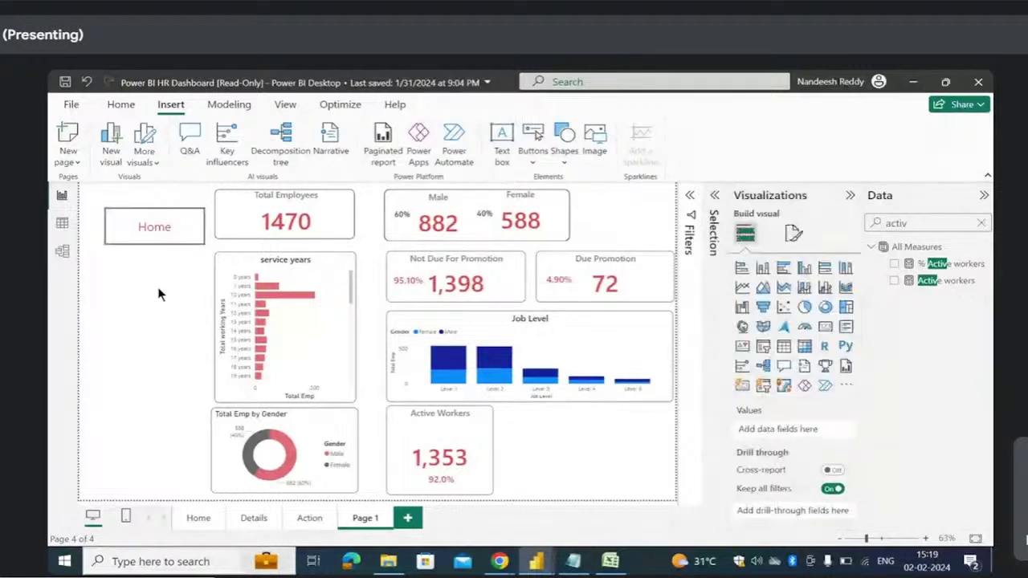
ctrl+click(154, 229)
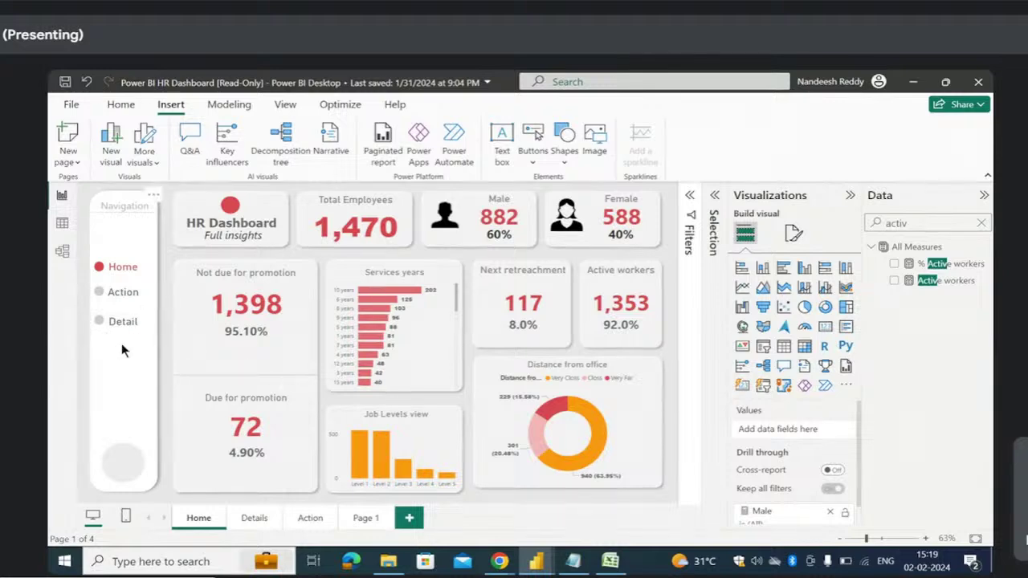
click(365, 522)
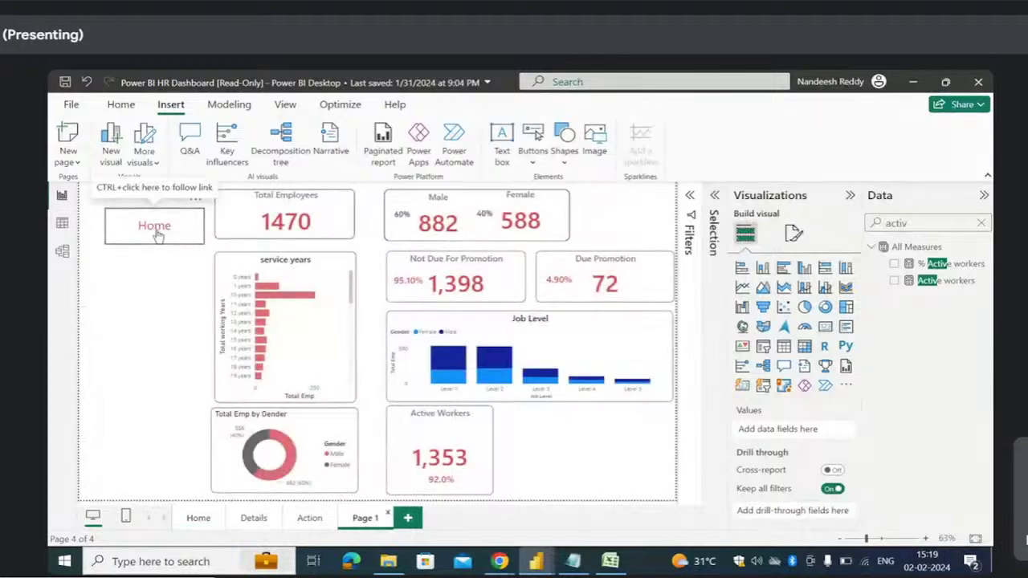
click(536, 160)
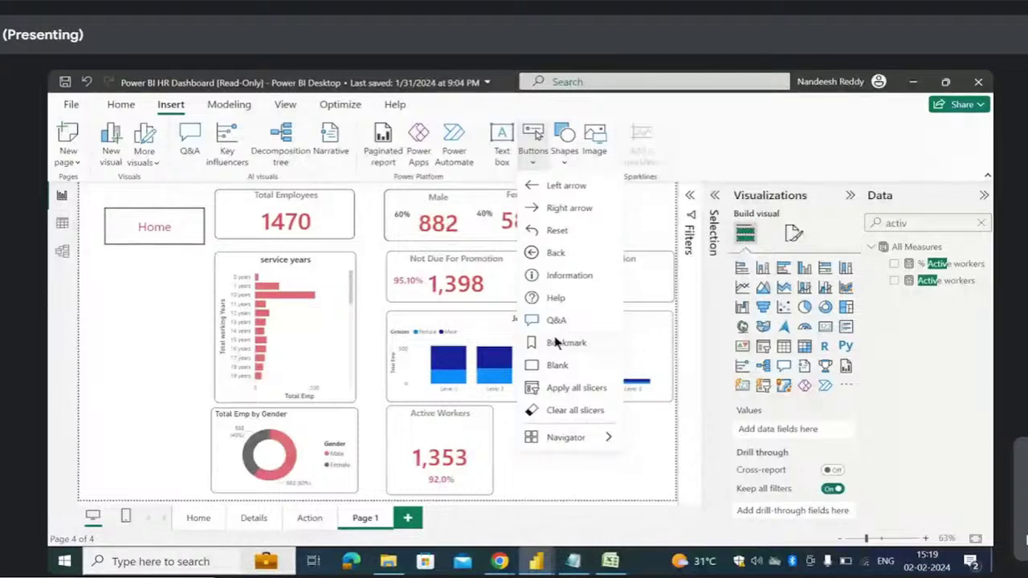
click(156, 331)
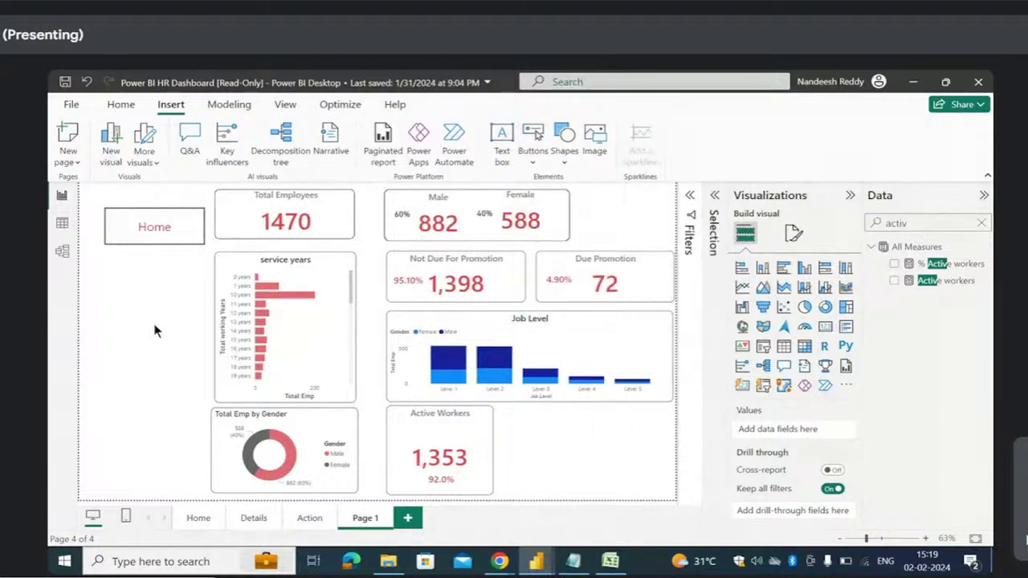
- Move the Home button down to sit beside the service years chart
click(156, 231)
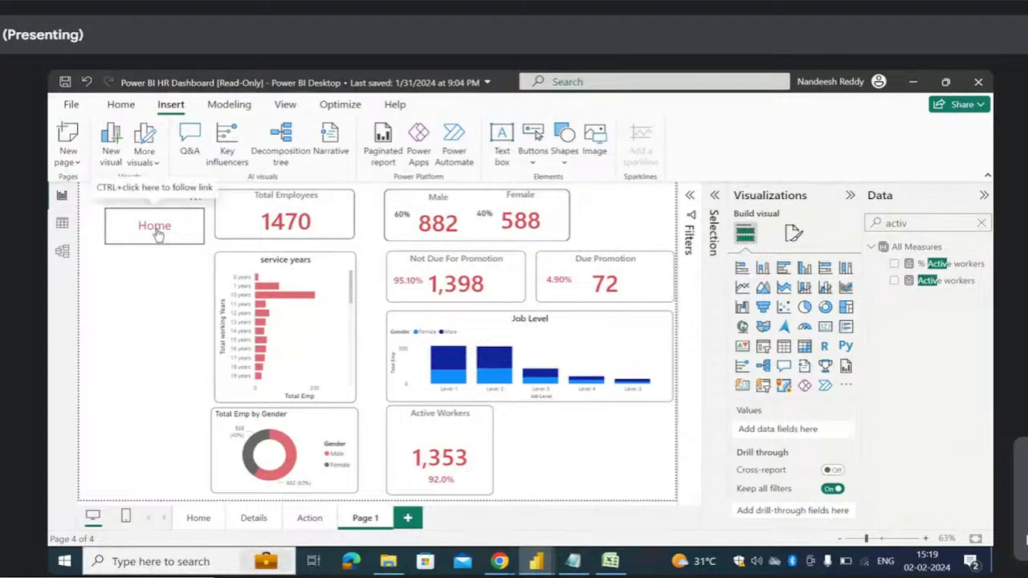
drag(158, 233, 193, 305)
click(187, 394)
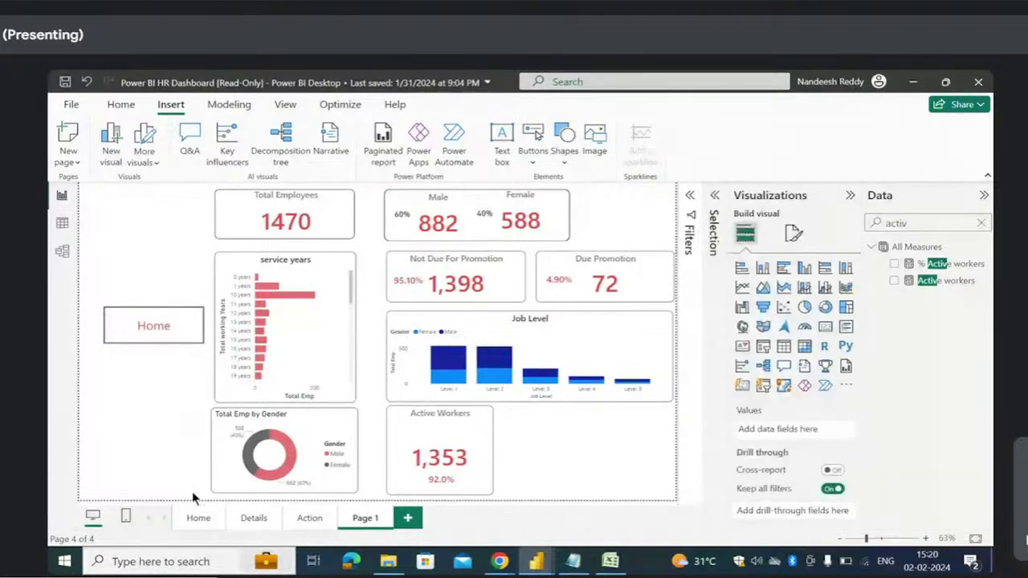
- On the Home page, examine the Navigation panel's Home button, the Action button's page navigation settings and the background shape
click(197, 517)
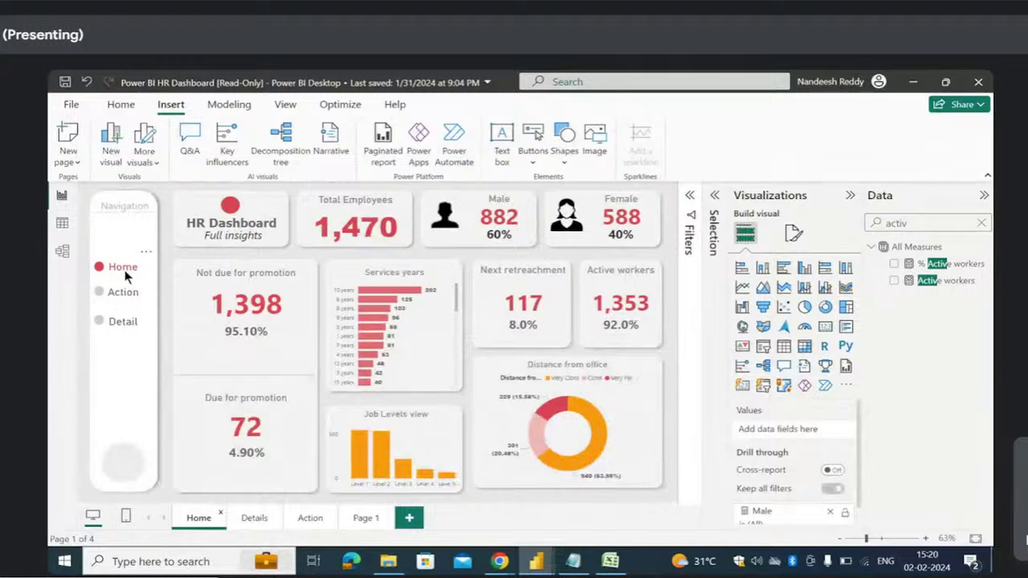
click(124, 270)
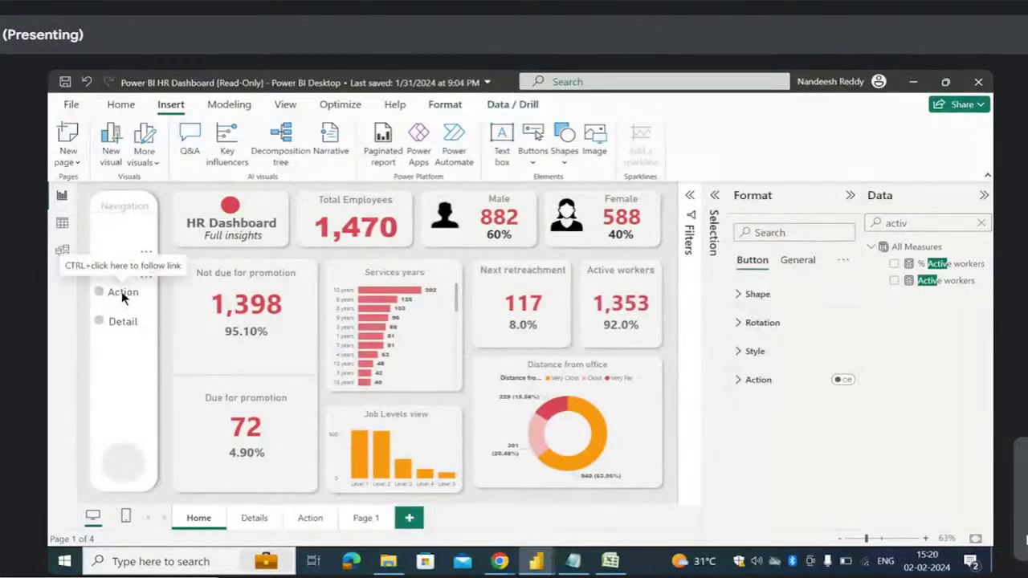
click(122, 294)
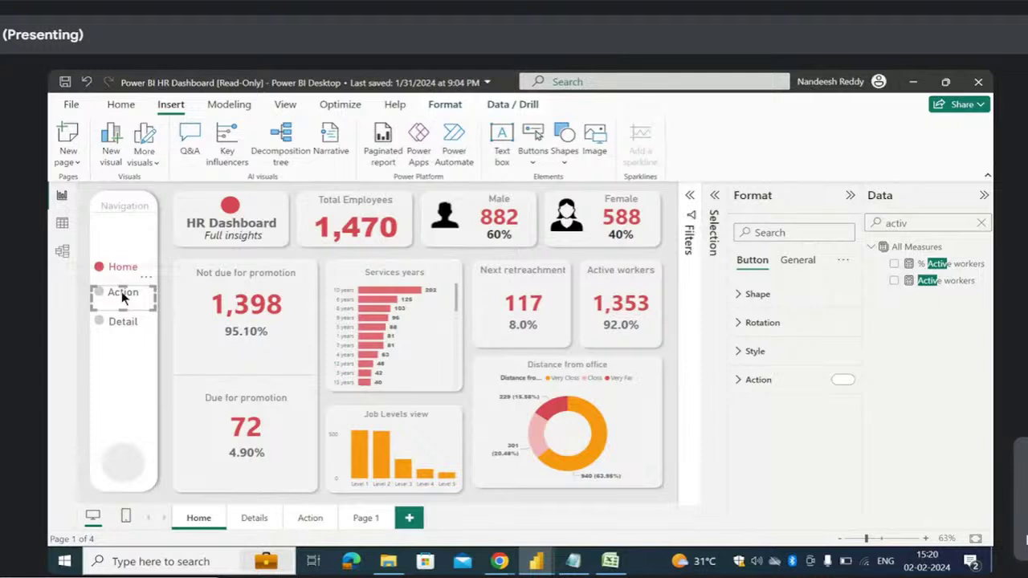
click(739, 379)
scroll(734, 399, down, 1)
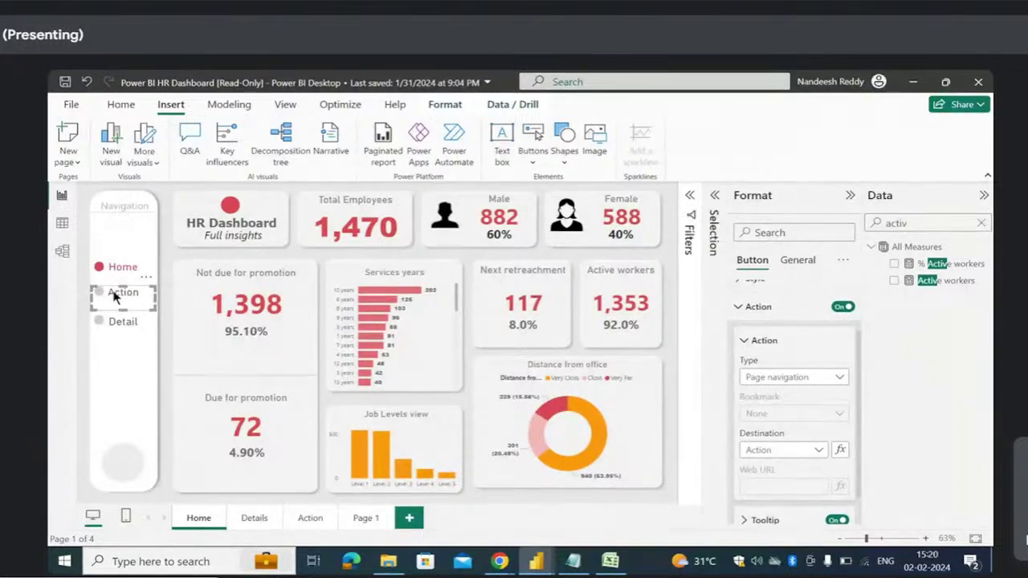
click(86, 334)
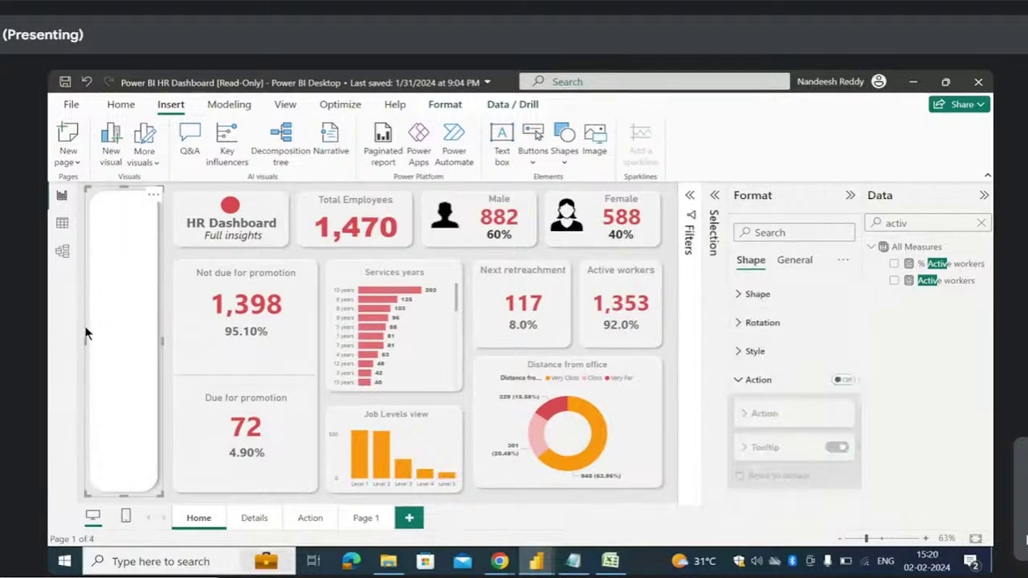
- Test the Navigation panel's links on the Home page by following Action, Detail, Action again and Home
click(77, 327)
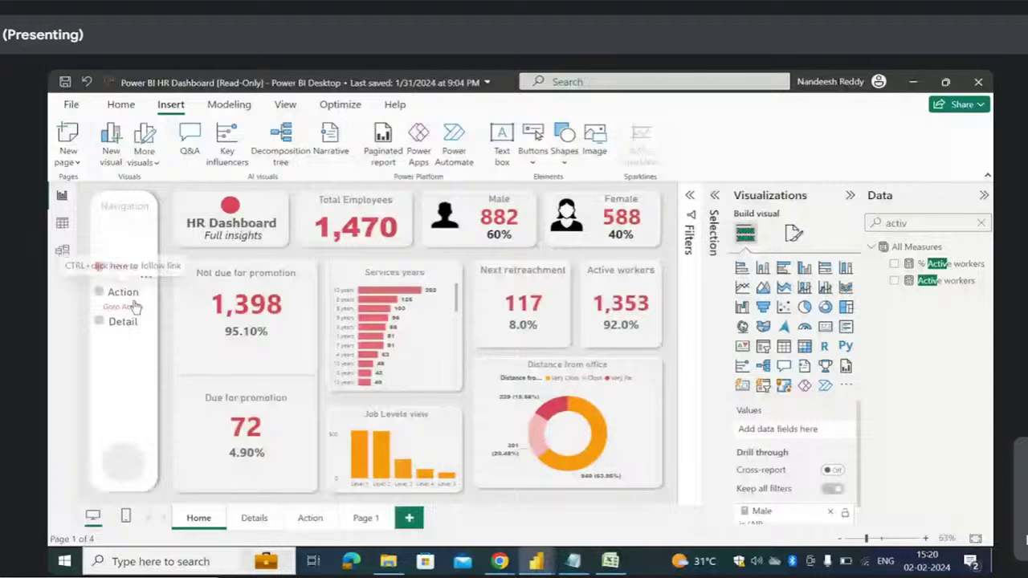
ctrl+click(133, 301)
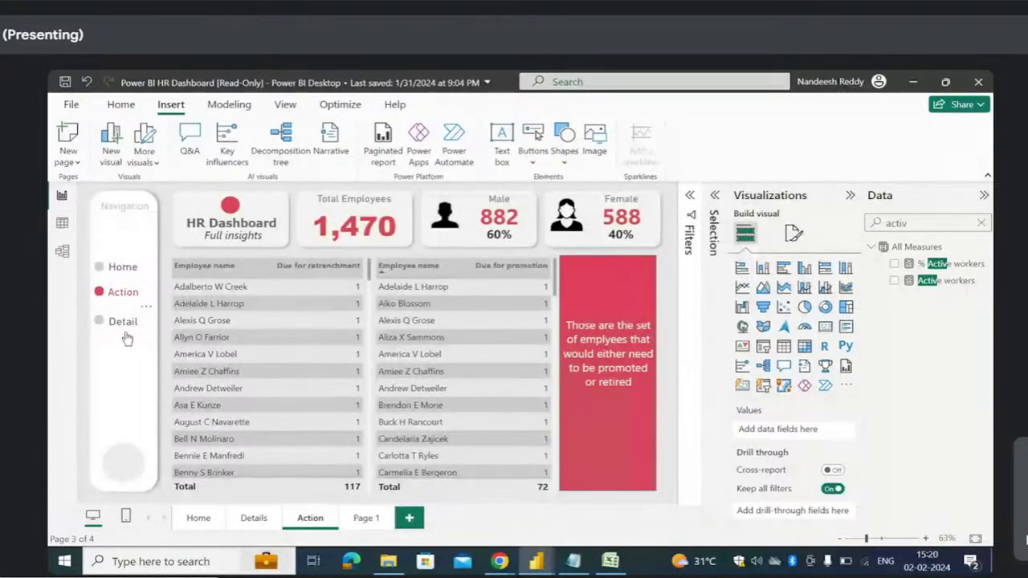
ctrl+click(126, 331)
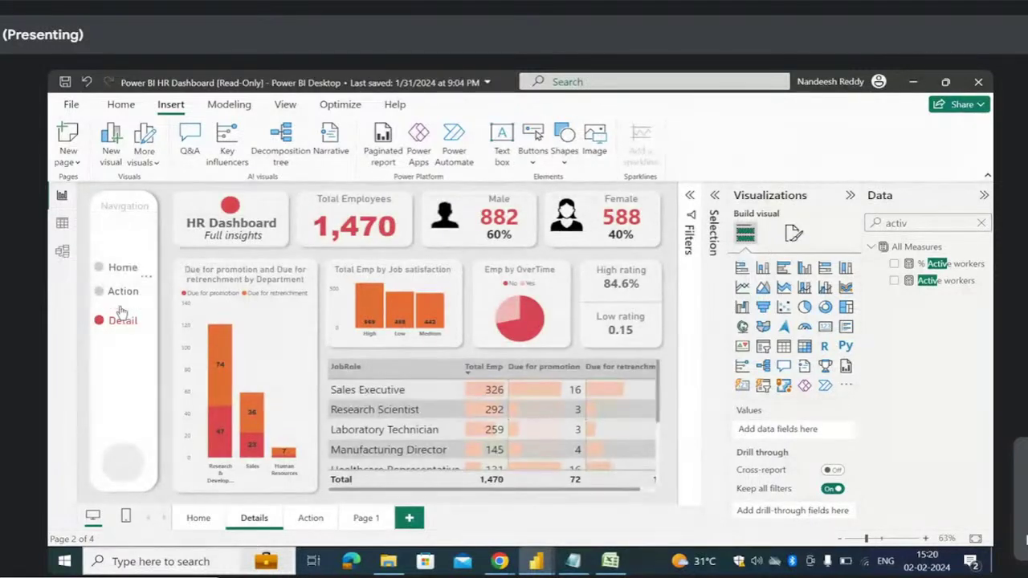
ctrl+click(121, 305)
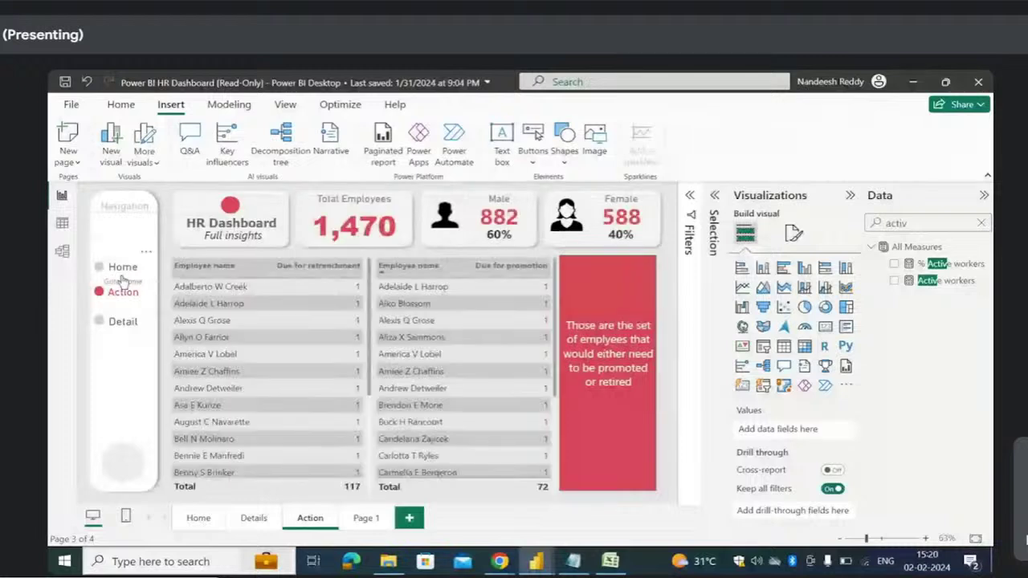
ctrl+click(122, 274)
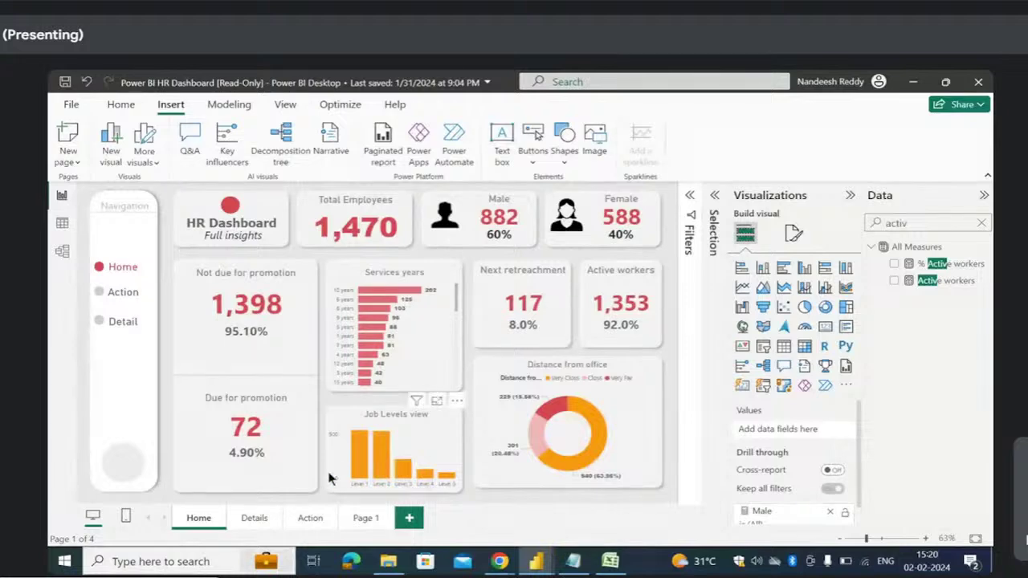
- Give Page 1 a grey canvas background with 0% transparency
click(363, 517)
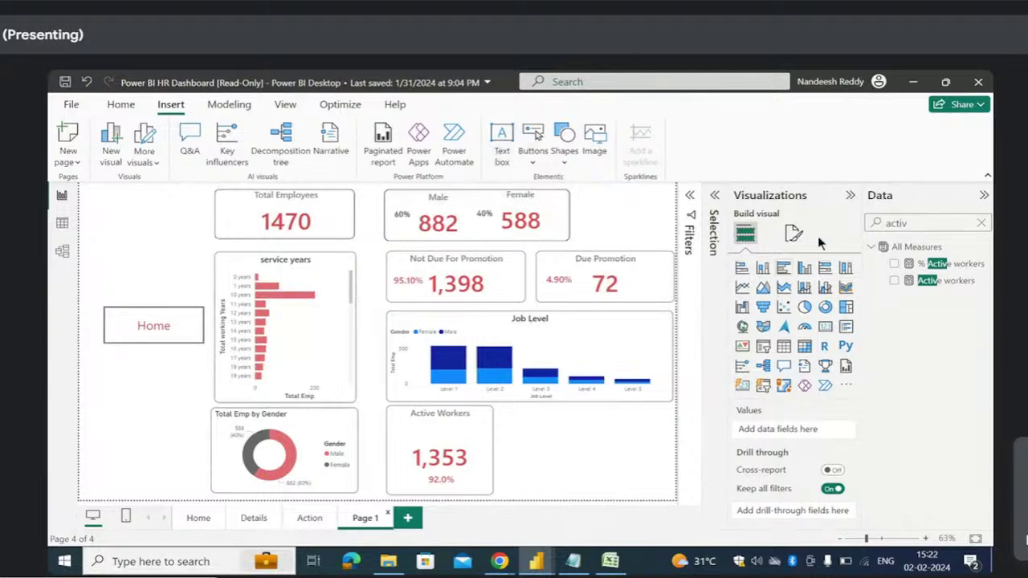
click(793, 233)
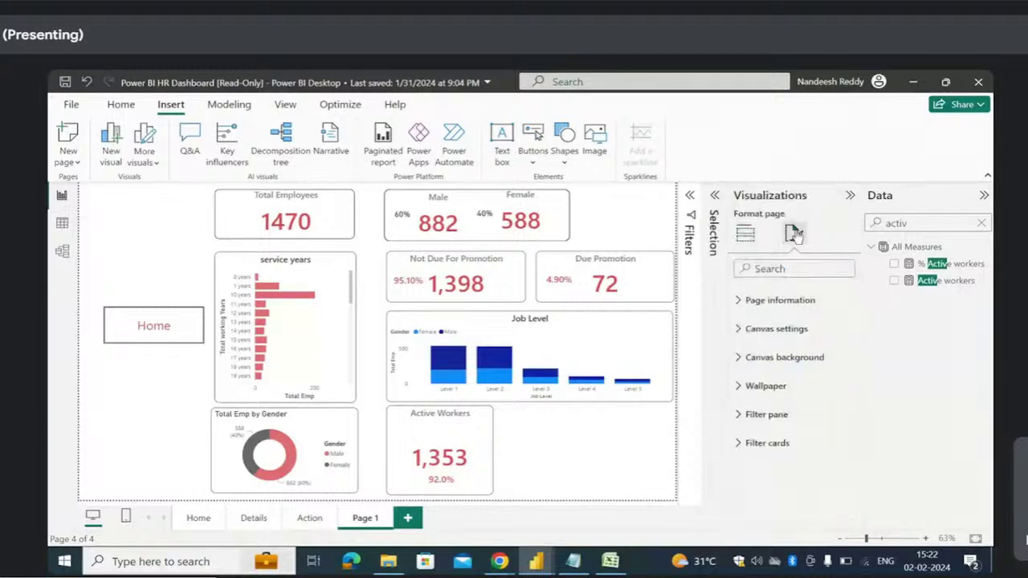
click(745, 361)
click(770, 406)
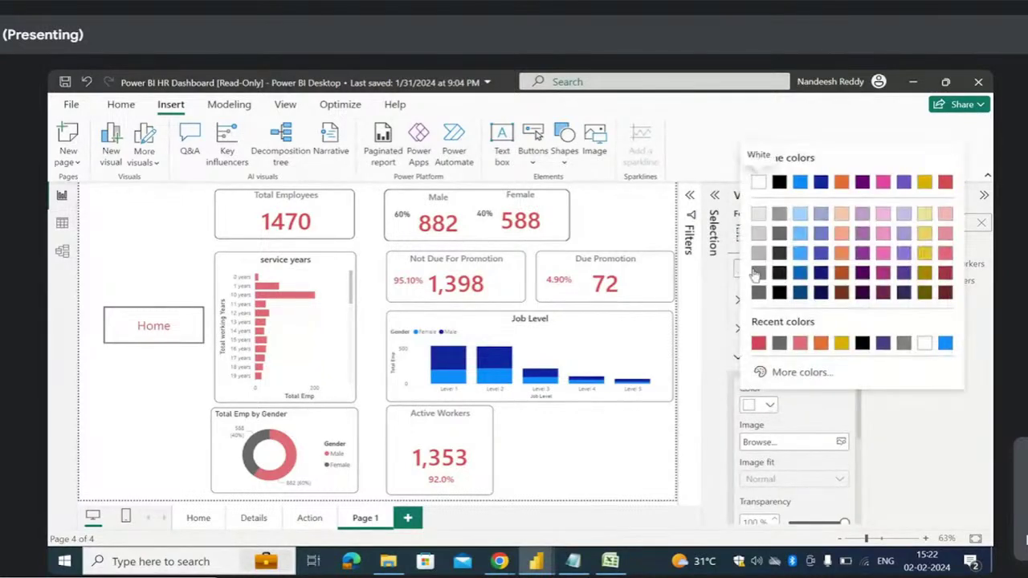
click(756, 265)
scroll(802, 416, down, 2)
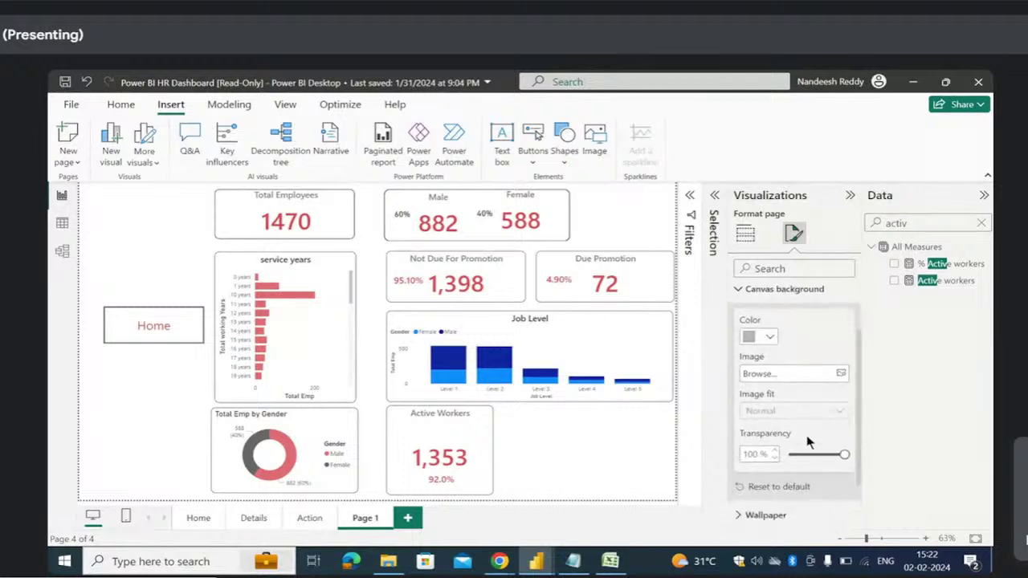
drag(851, 455, 788, 455)
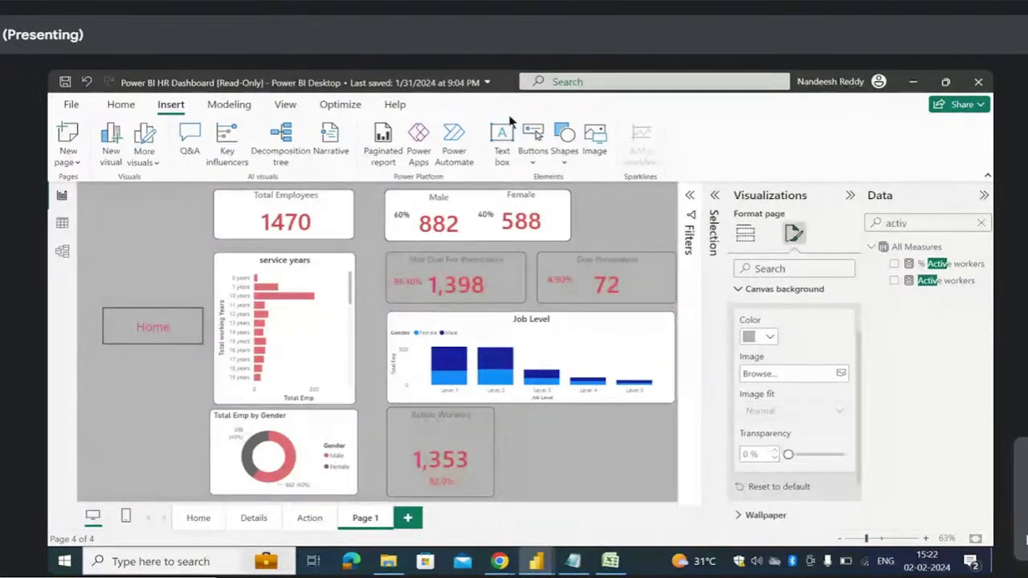
- Add a text box reading "HR DATA 2024" in the page's upper-left corner, beside the Total Employees card
click(502, 141)
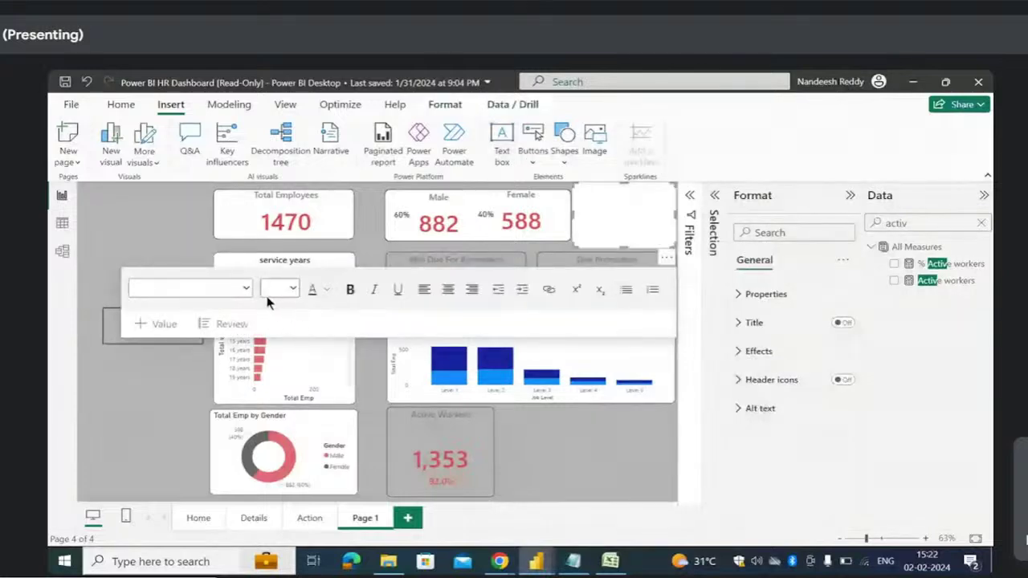
click(631, 219)
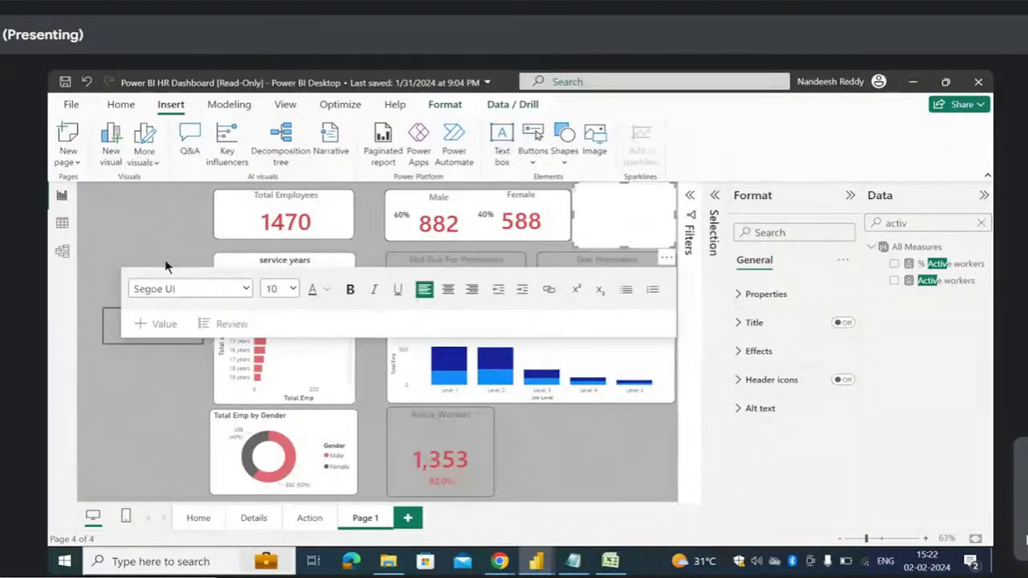
drag(666, 254, 184, 262)
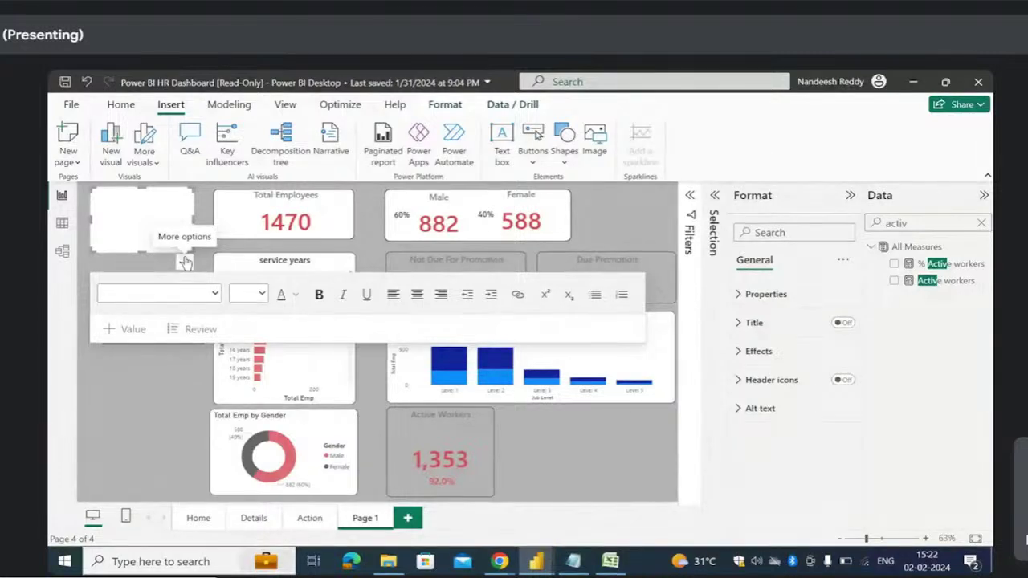
click(117, 207)
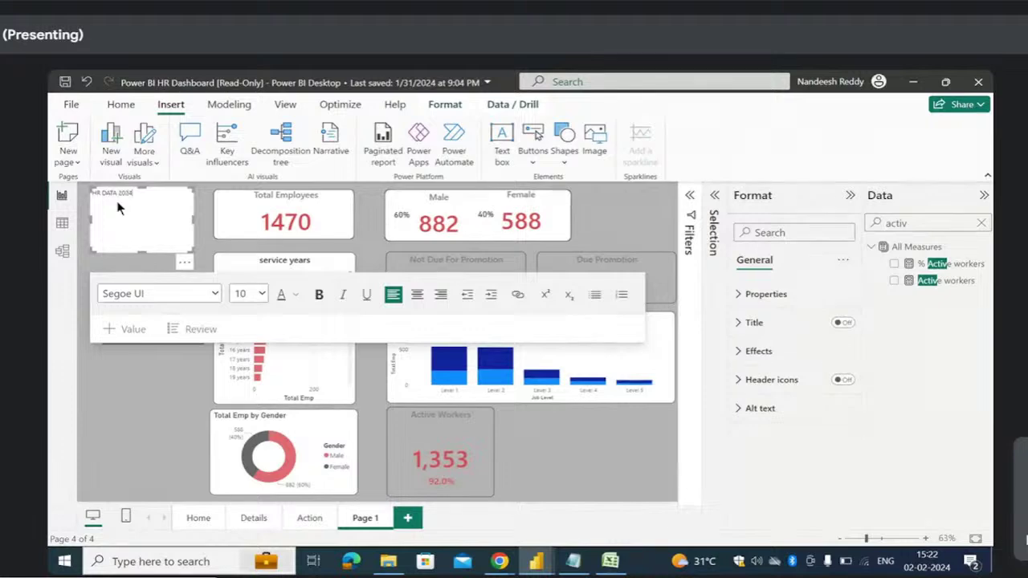
- Set the "HR DATA 2024" text to Segoe UI at size 40 and enlarge its text box to fit
drag(134, 192, 78, 190)
click(214, 294)
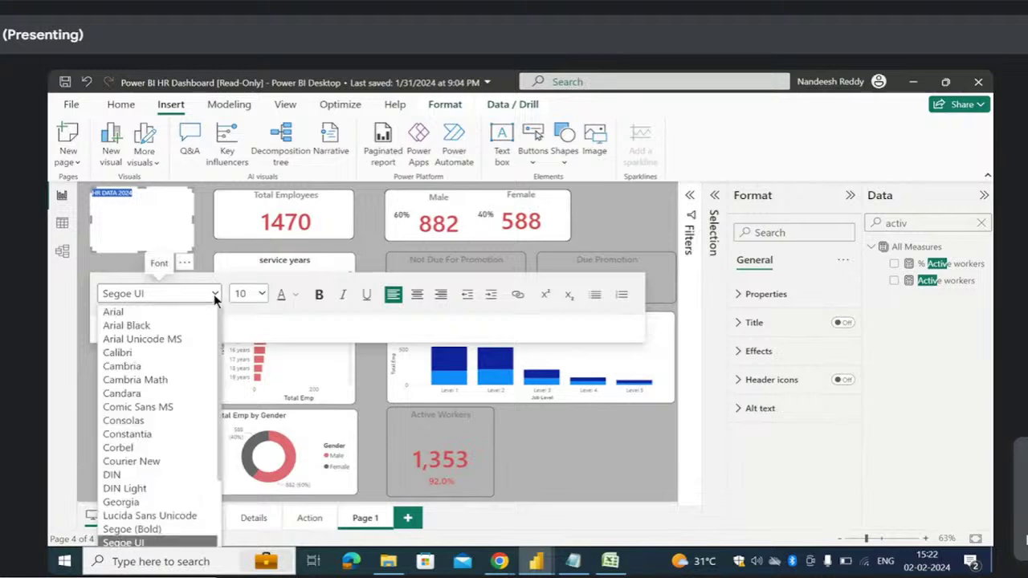
scroll(148, 450, down, 3)
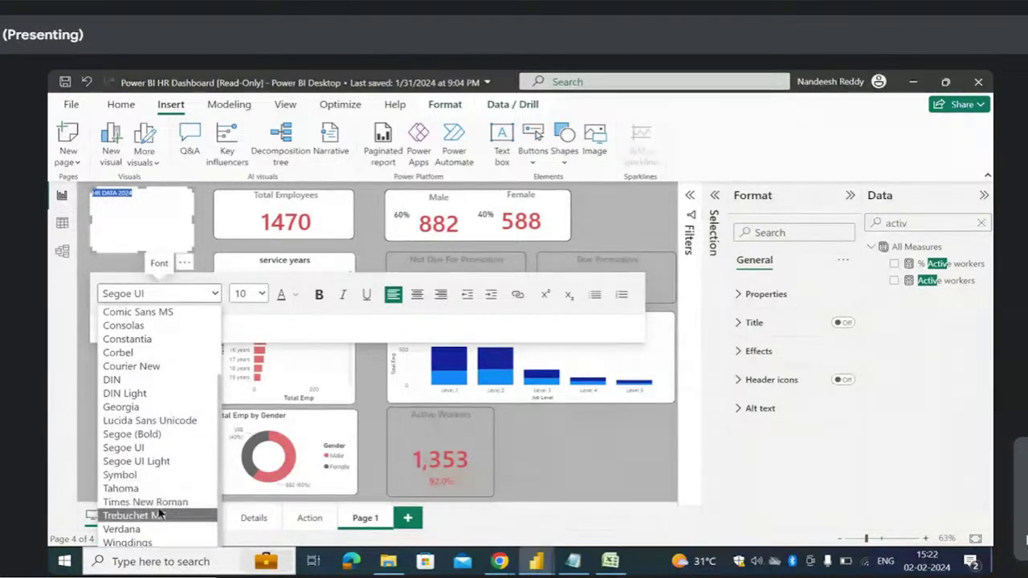
click(160, 447)
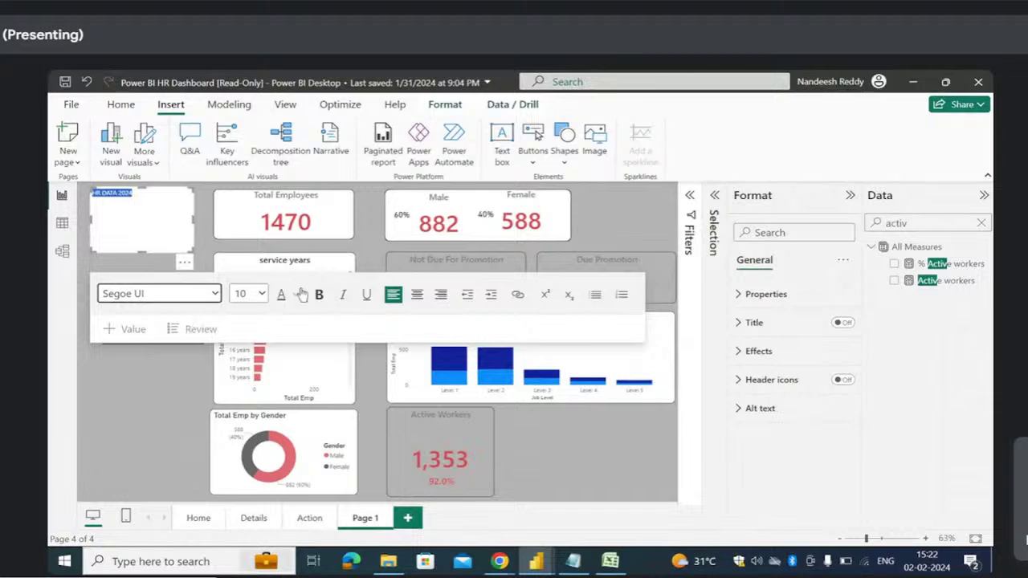
click(260, 294)
scroll(243, 434, down, 2)
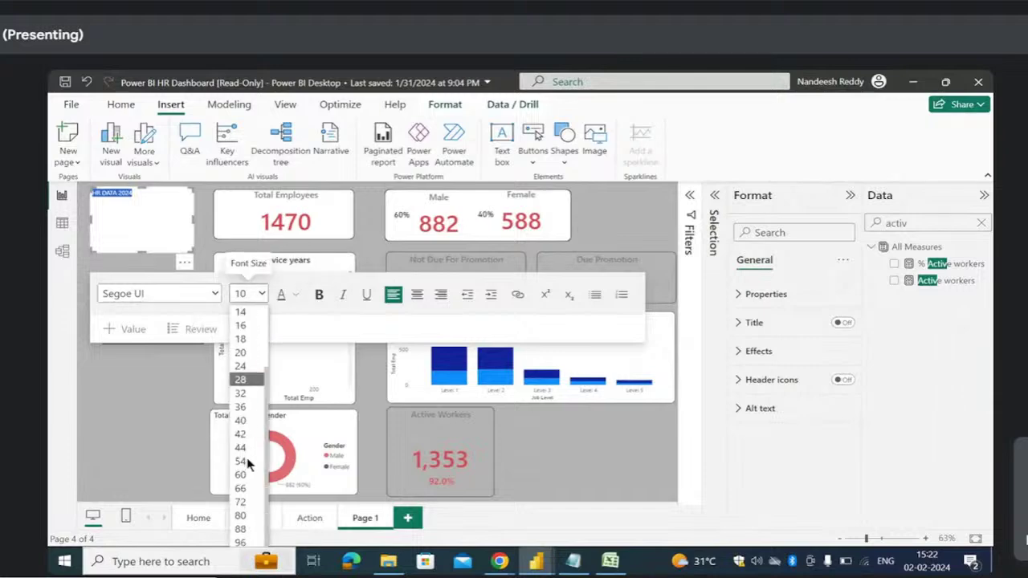
click(240, 475)
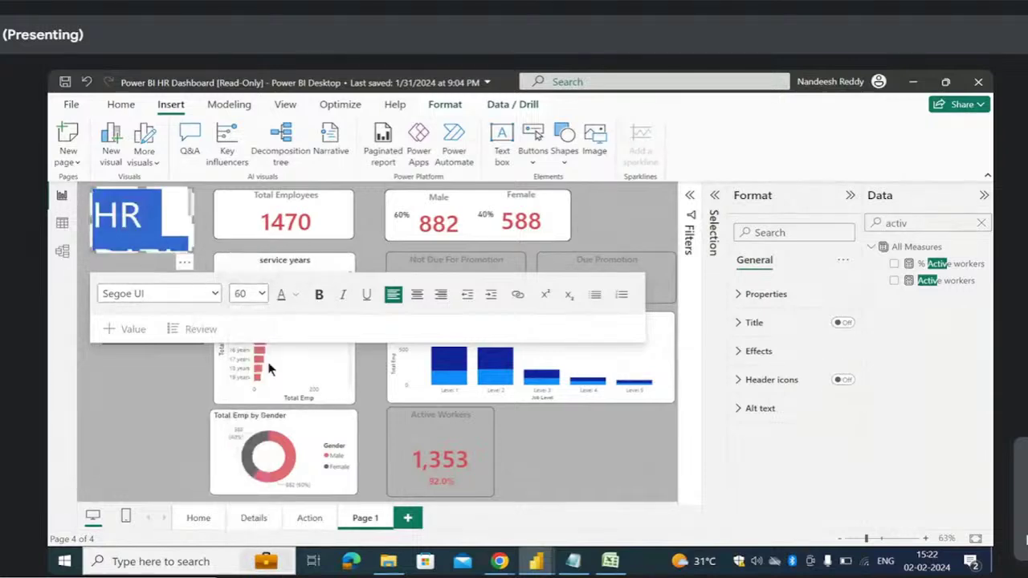
click(262, 293)
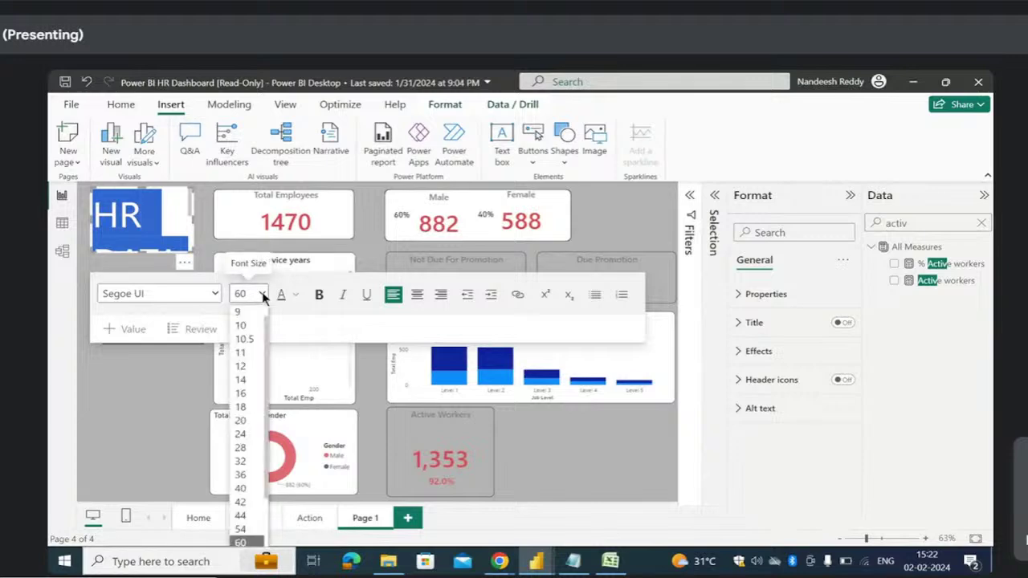
click(241, 488)
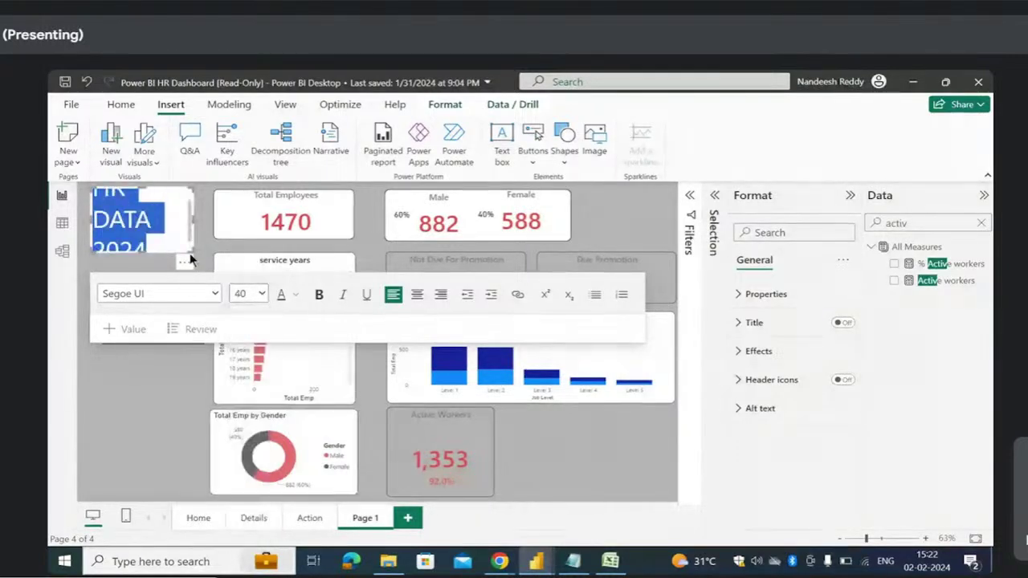
drag(190, 259, 207, 295)
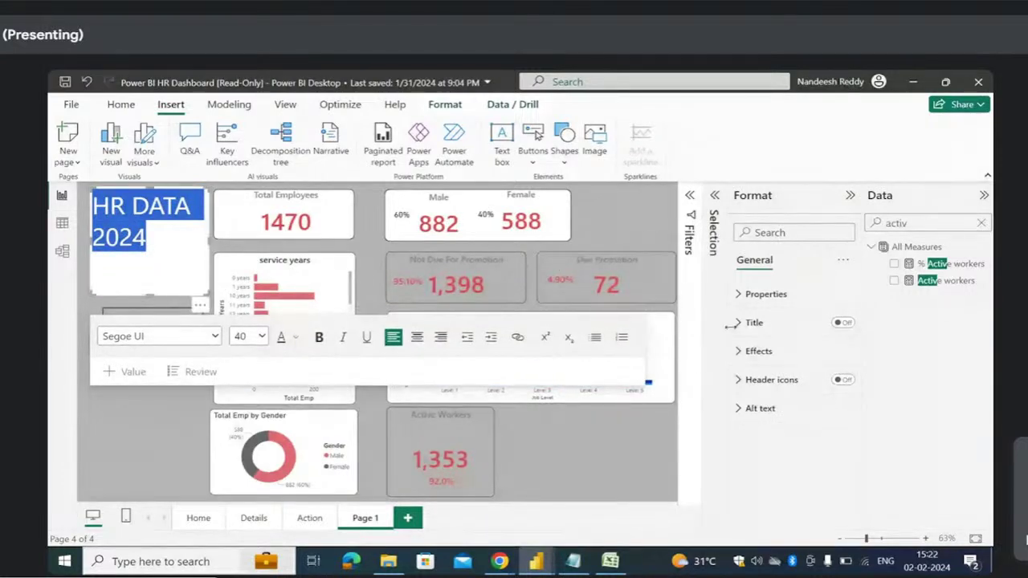
- Turn off the title text box's background and reduce the box's height to end above the Home button
click(745, 359)
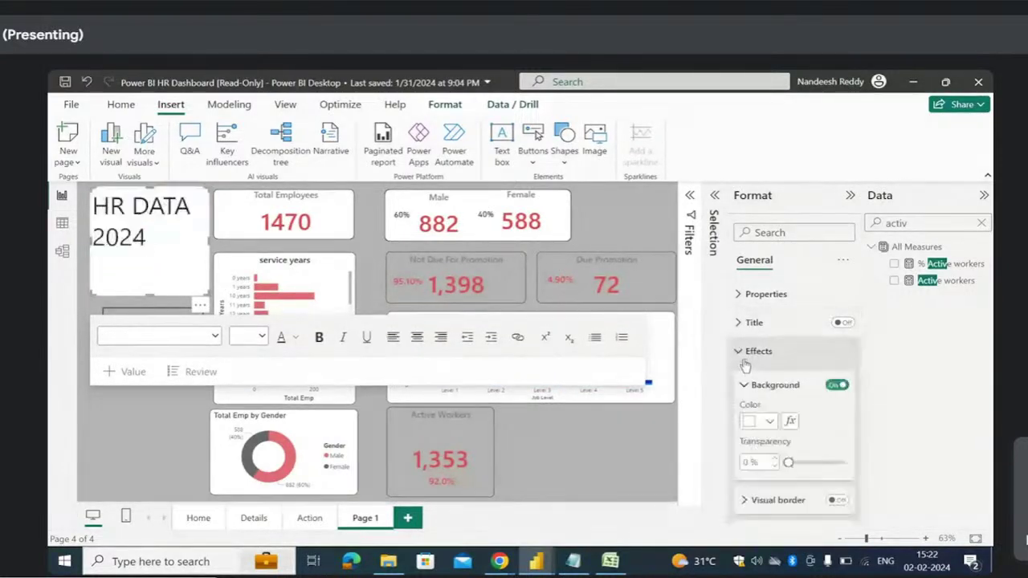
scroll(791, 385, down, 2)
click(835, 328)
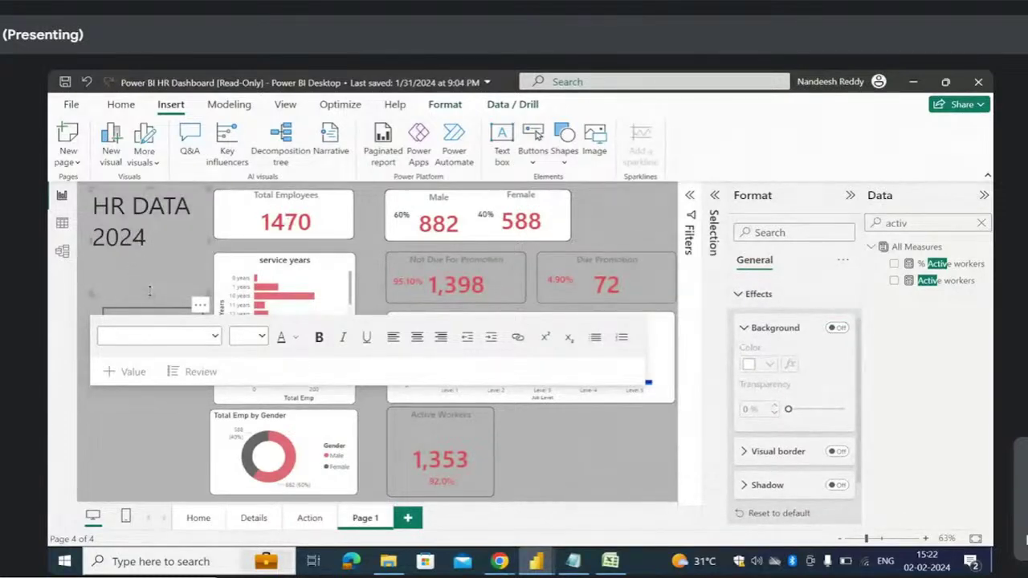
drag(149, 290, 150, 260)
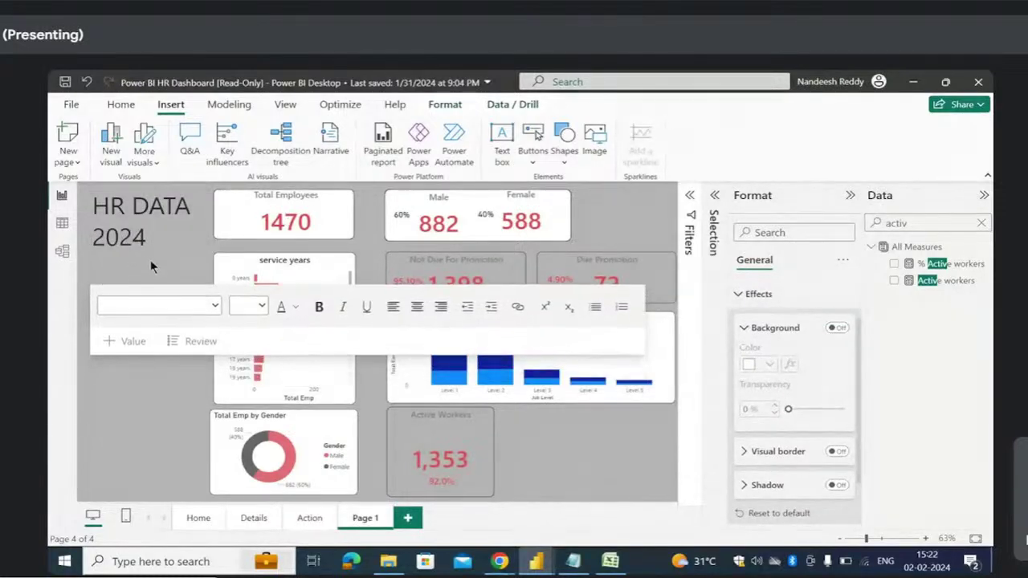
click(149, 394)
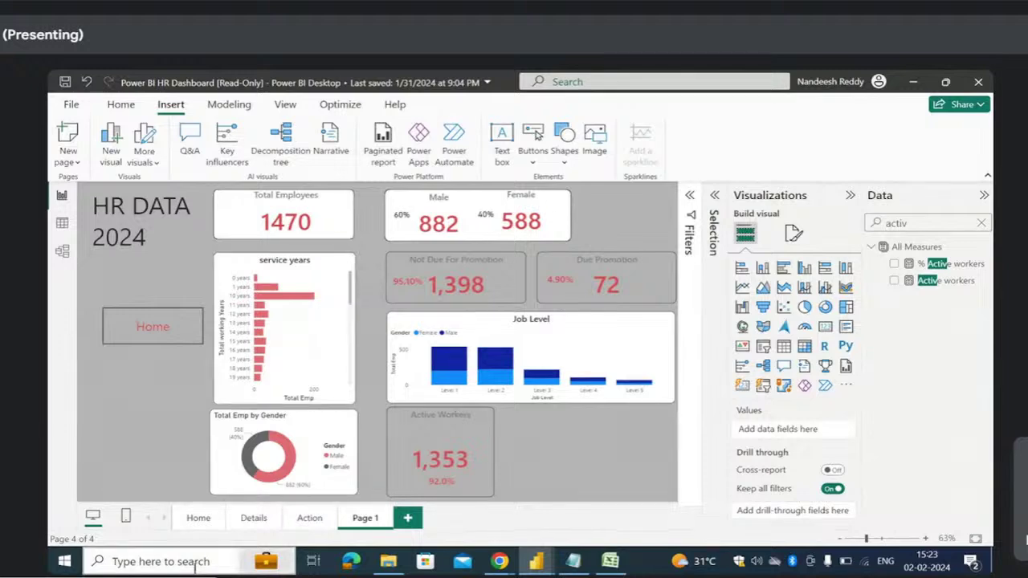
- Look at the Home page for comparison, then return to Page 1 and rename it "HR Data"
click(197, 520)
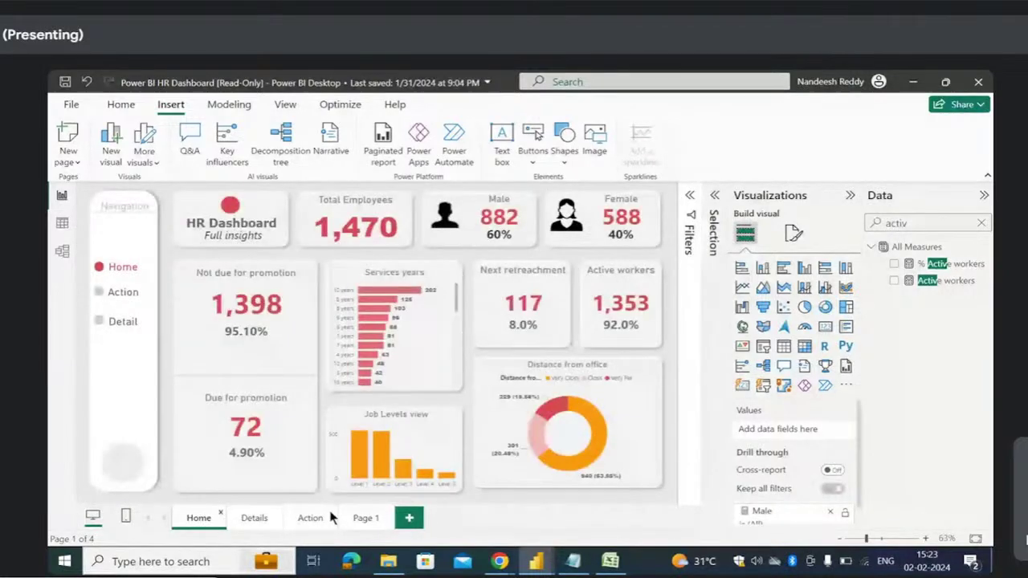
click(366, 519)
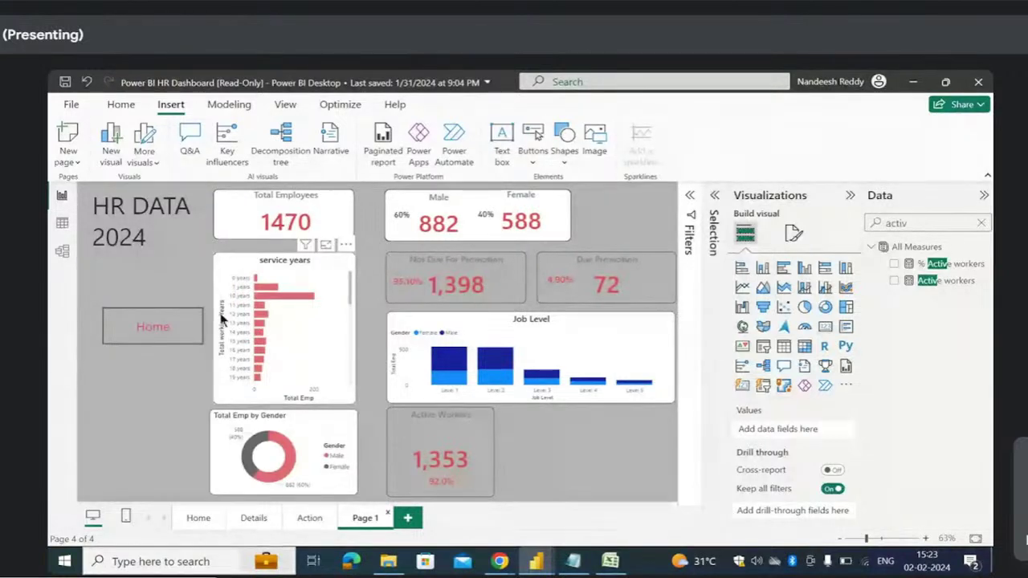
double_click(364, 518)
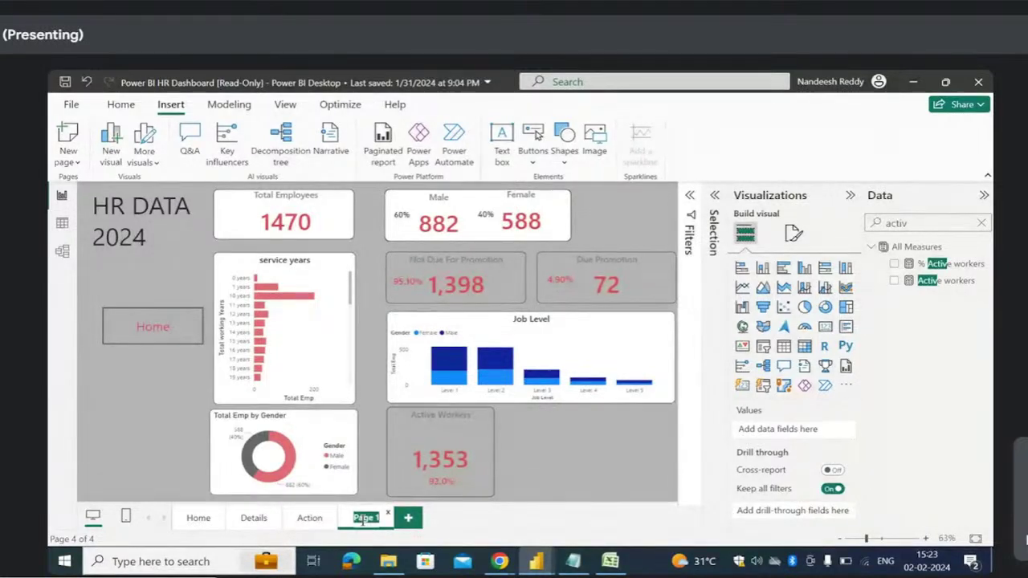
text(HR D)
text(ata)
key(Return)
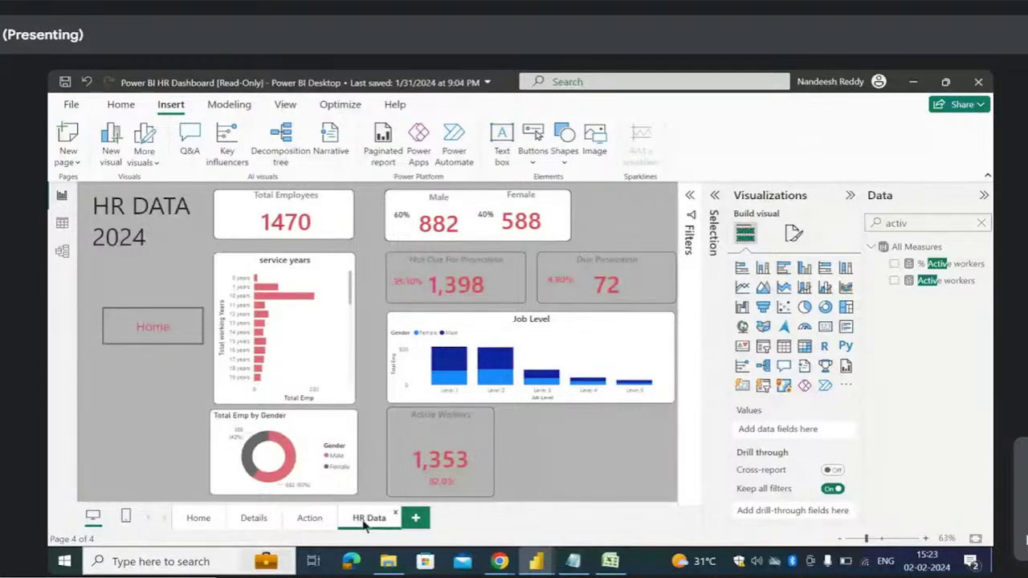
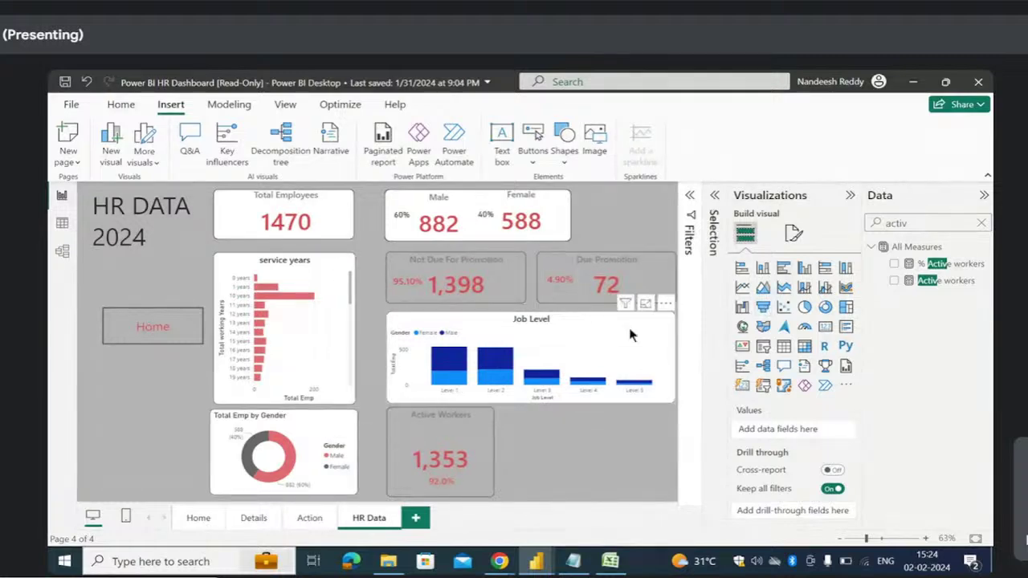
- Return to the Home page, start publishing the HR Dashboard report and save its pending changes
click(198, 519)
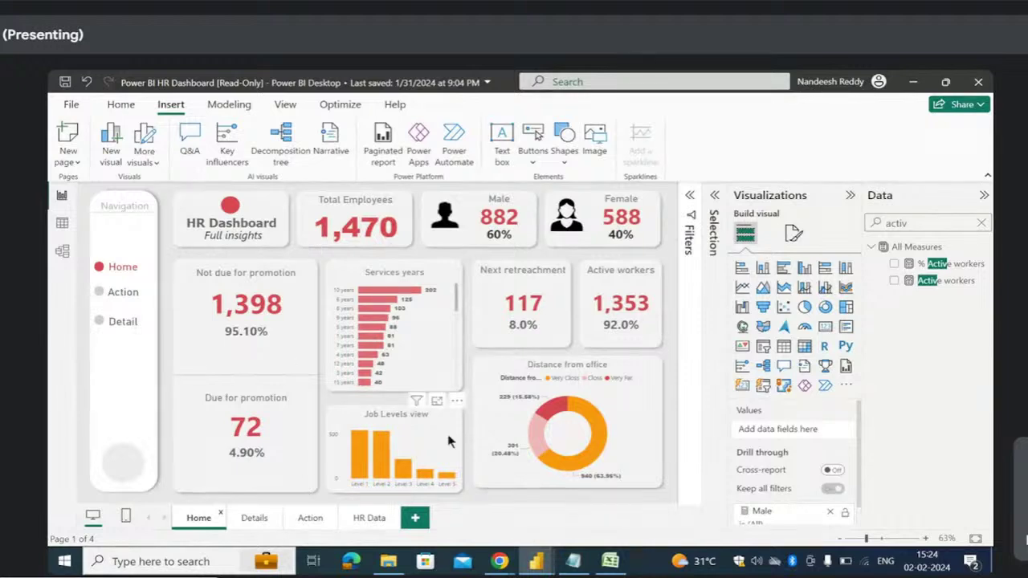
click(121, 106)
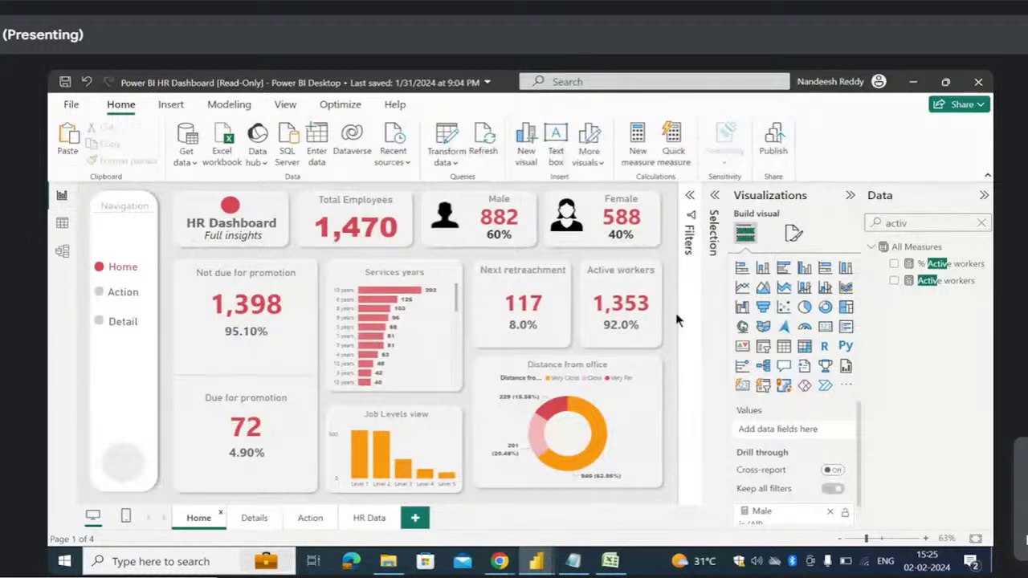
click(774, 147)
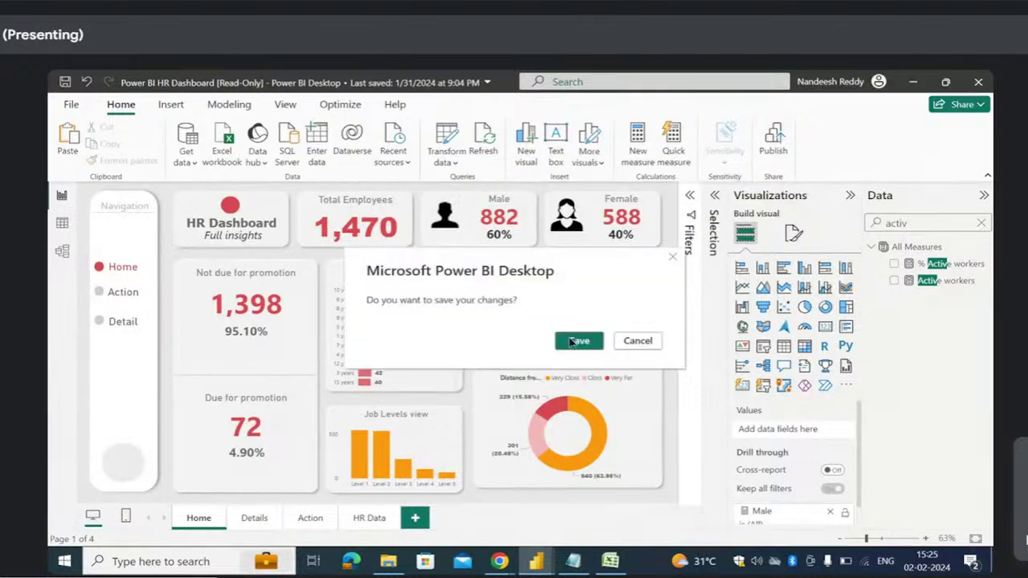
click(573, 341)
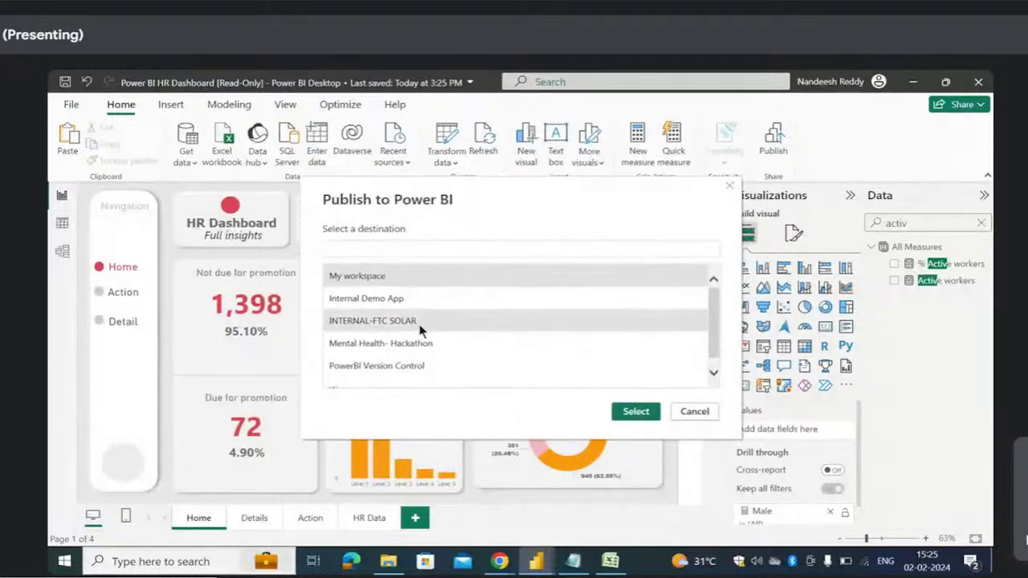
- Publish the report to My workspace and dismiss the feedback prompt
scroll(419, 329, down, 1)
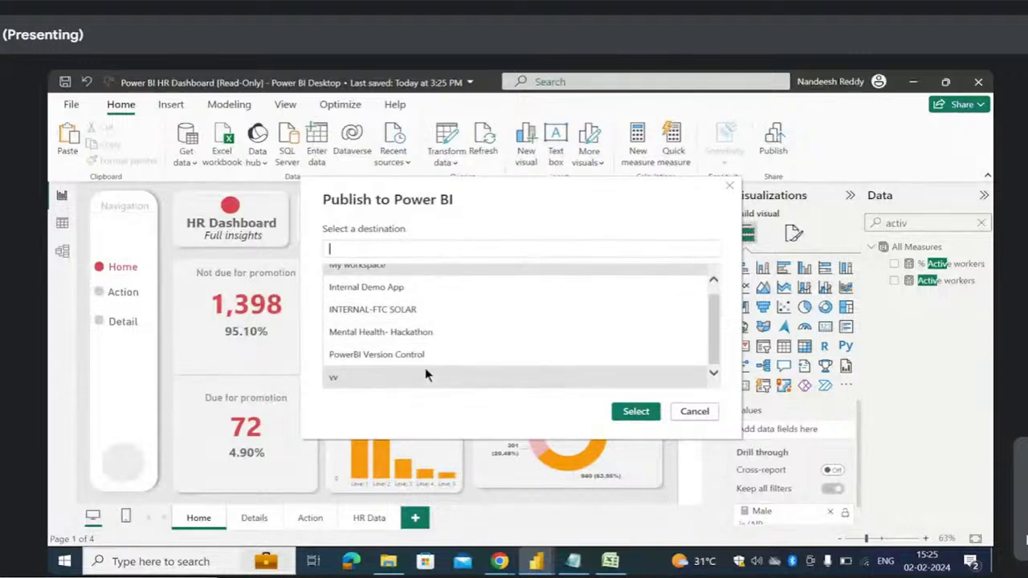
scroll(425, 372, up, 1)
scroll(414, 335, down, 1)
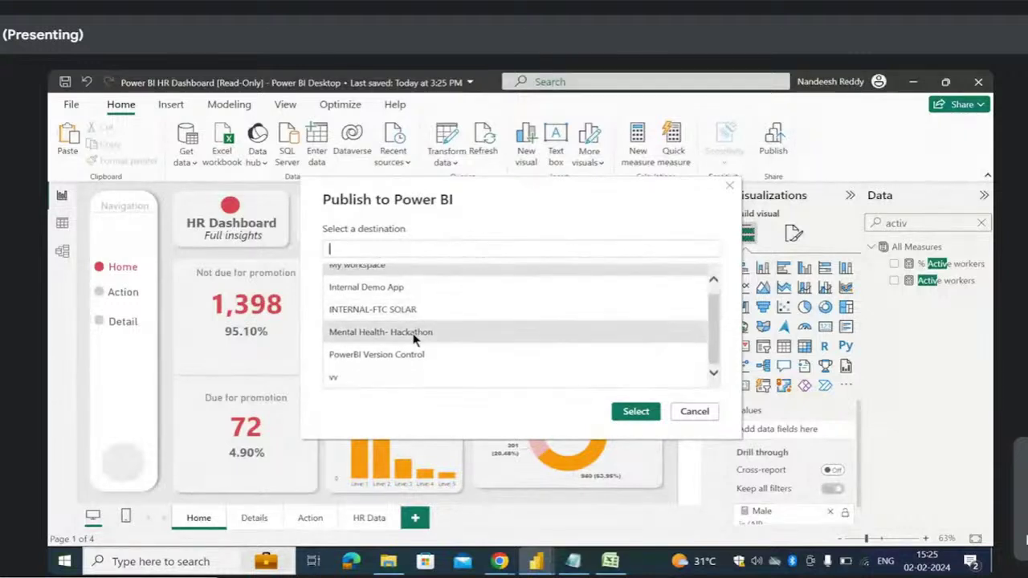
scroll(415, 337, up, 1)
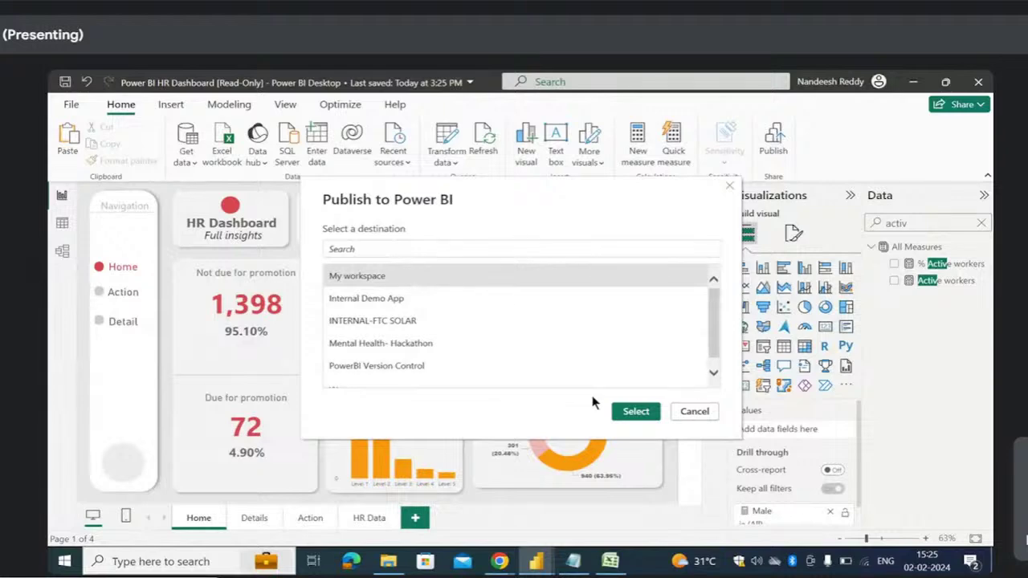
click(624, 410)
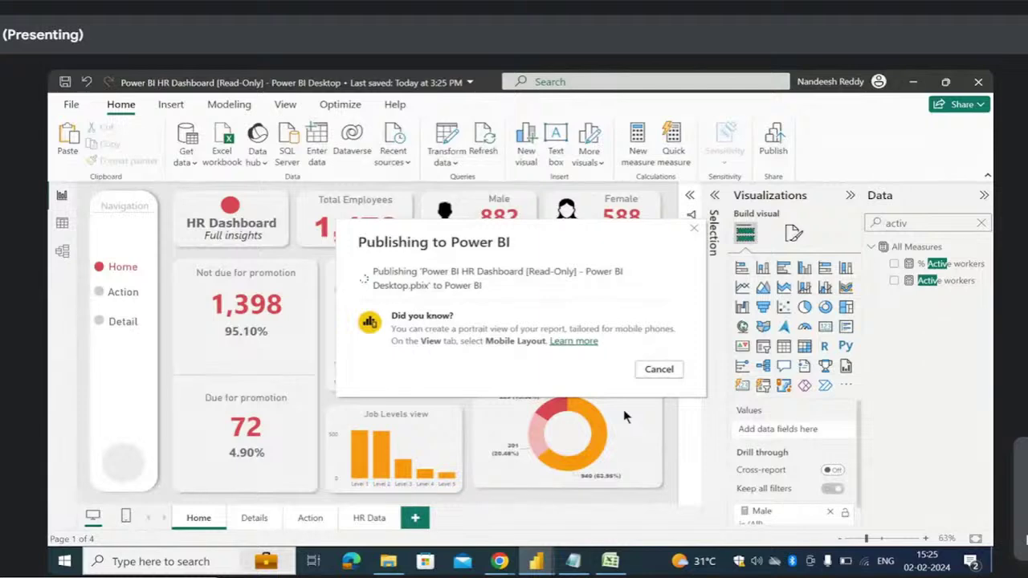
click(665, 413)
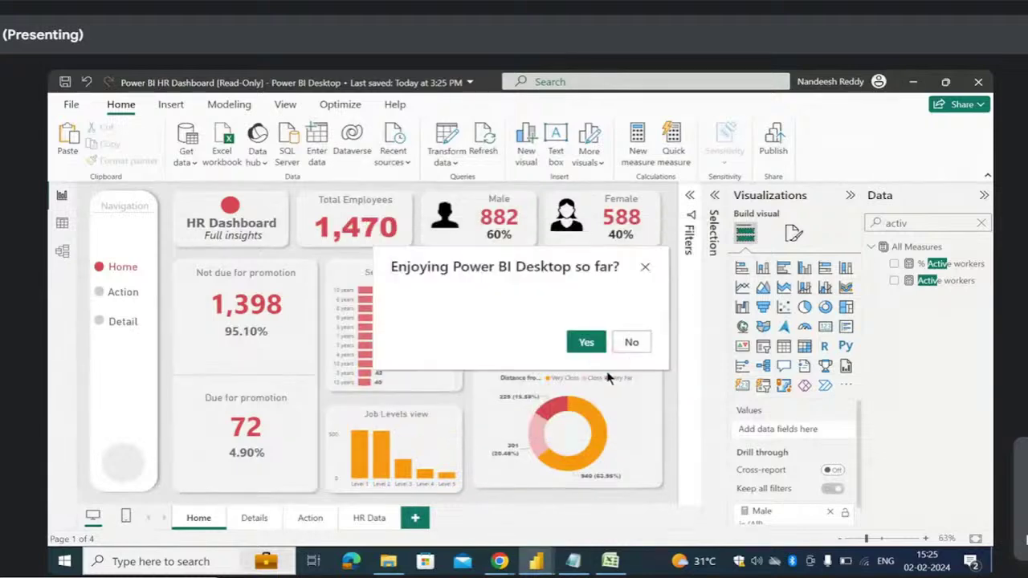
click(645, 268)
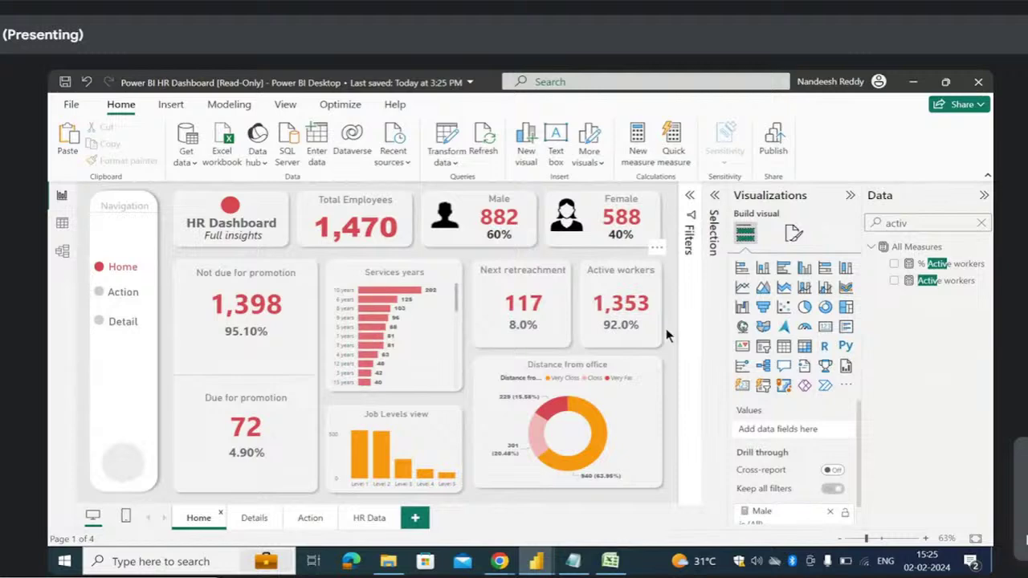
- Switch to Chrome and open app.powerbi.com in a new tab
mouse_move(501, 565)
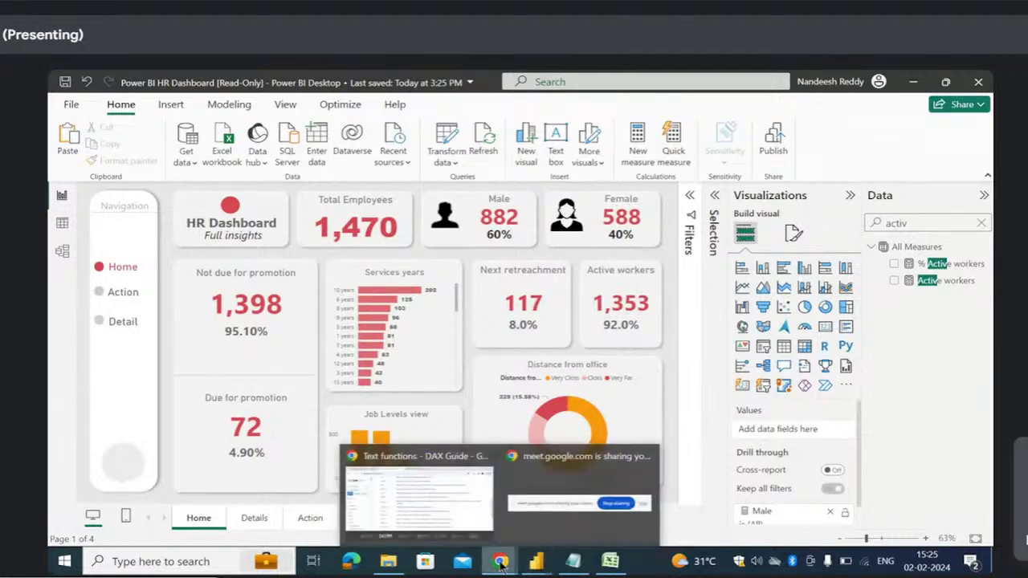
click(448, 526)
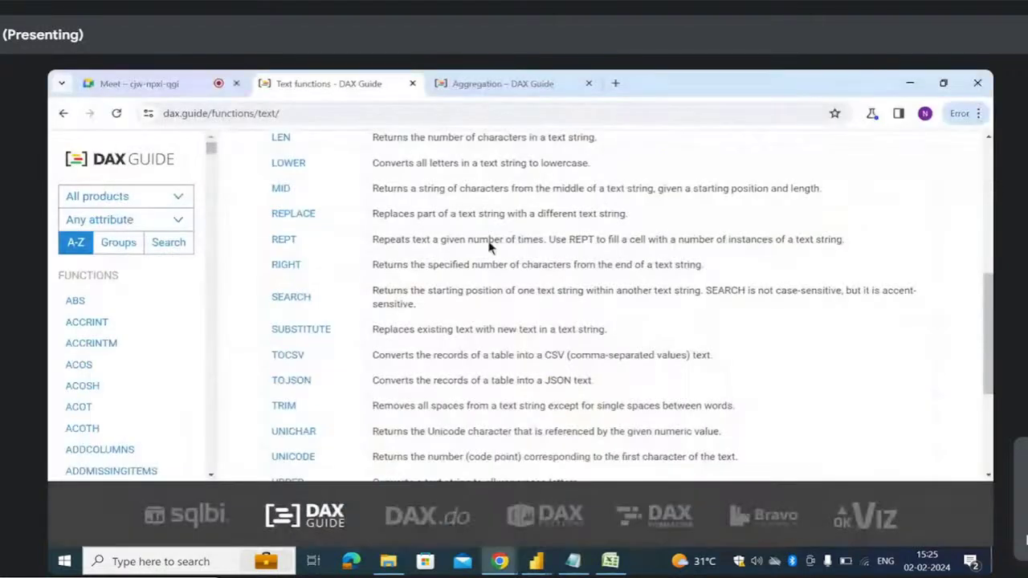
click(617, 86)
text(app)
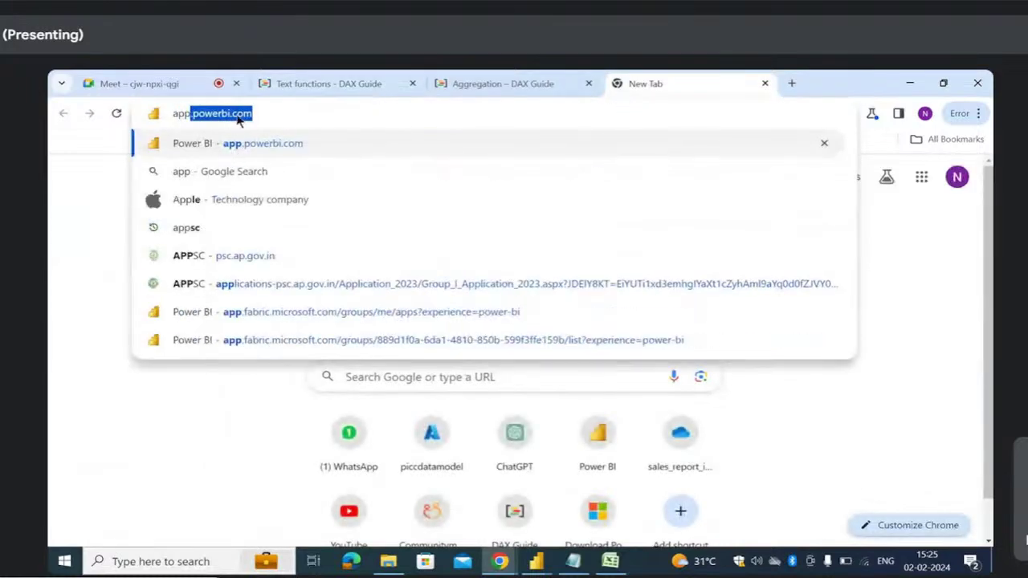
key(Return)
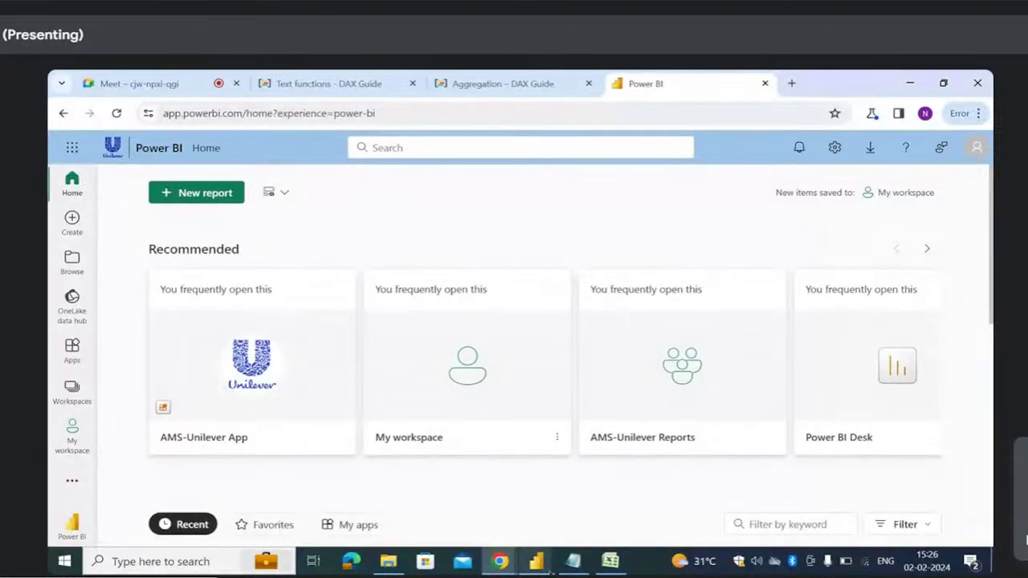
- Check which account is signed in to Power BI Desktop and return to the Power BI service in Chrome
mouse_move(536, 561)
click(493, 515)
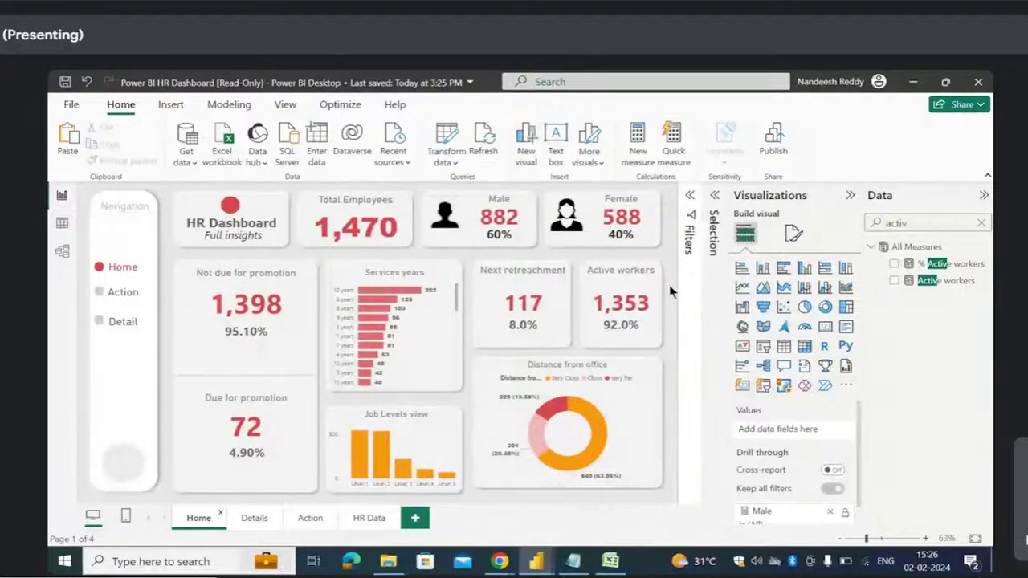
click(880, 87)
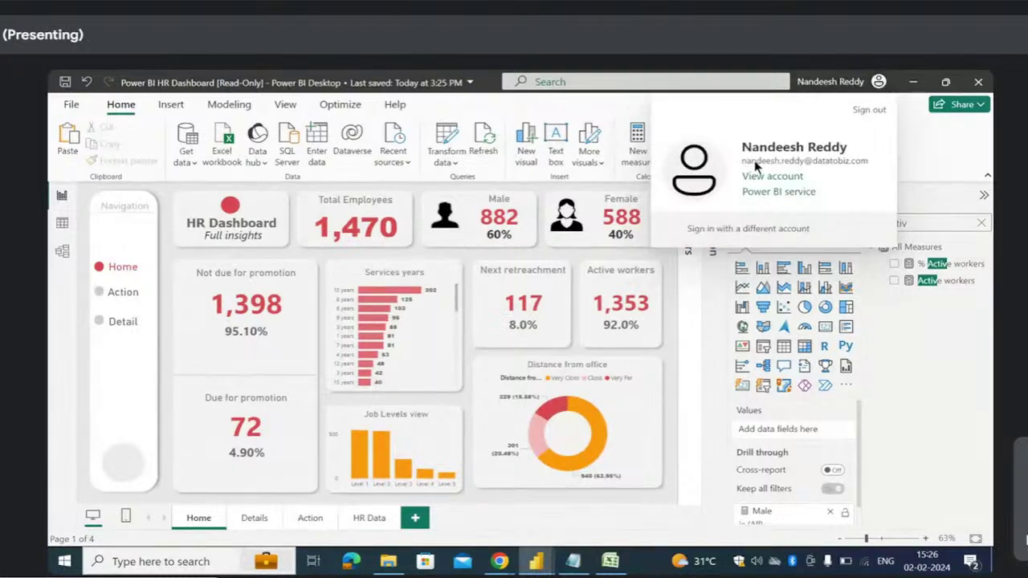
click(900, 148)
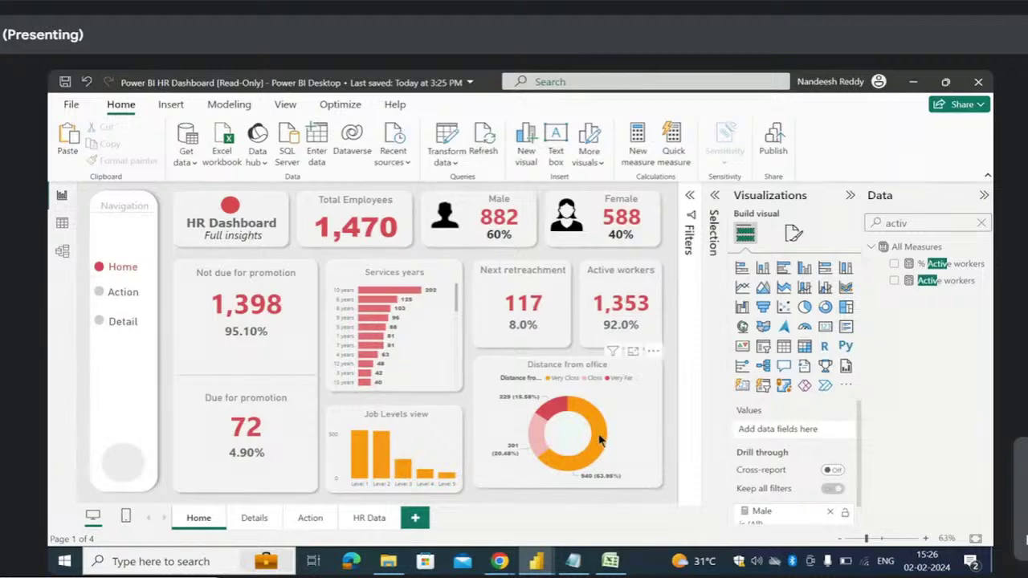
mouse_move(499, 562)
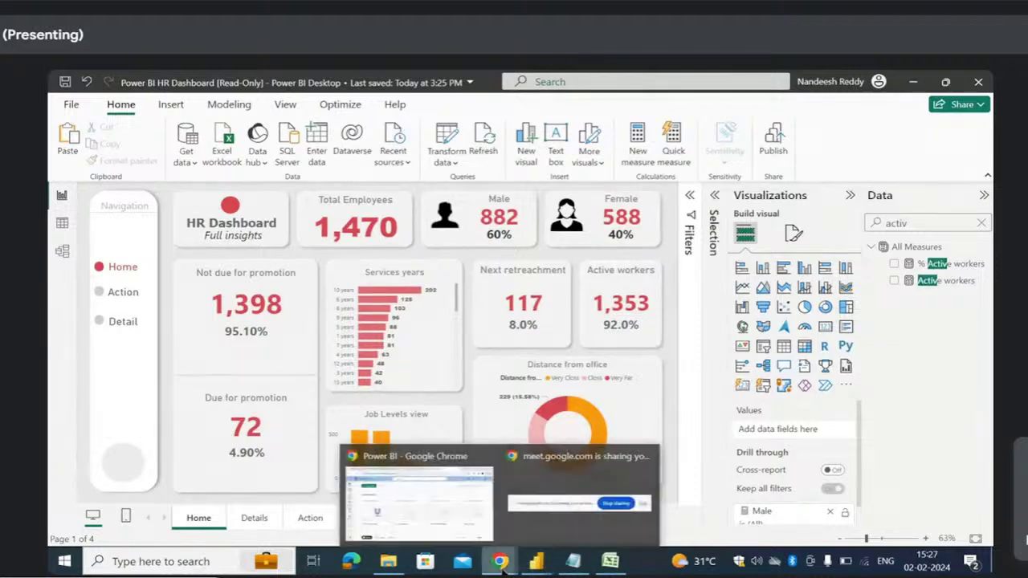
click(459, 526)
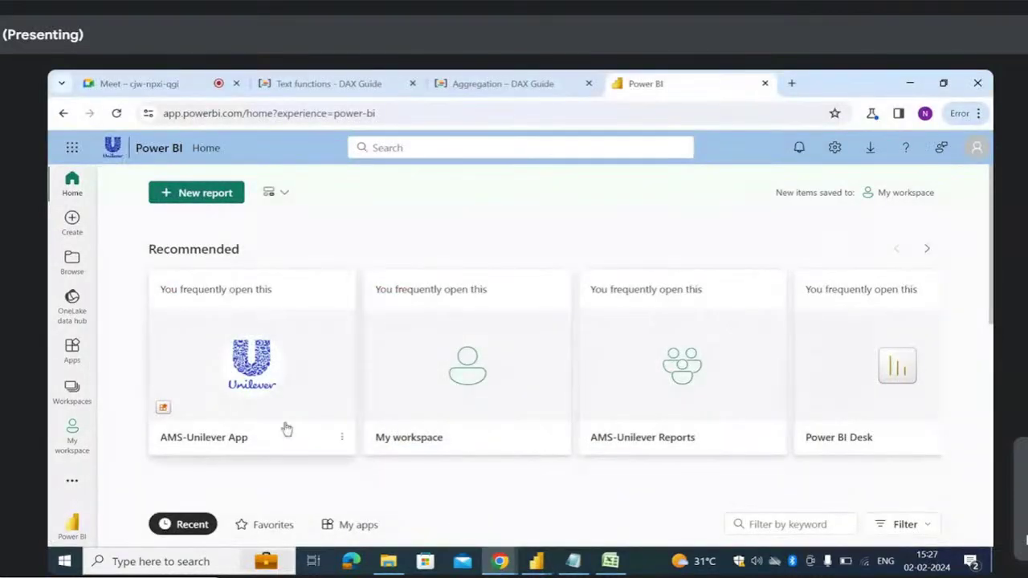
- Look over the available workspaces and the signed-in account in the Power BI service
click(71, 395)
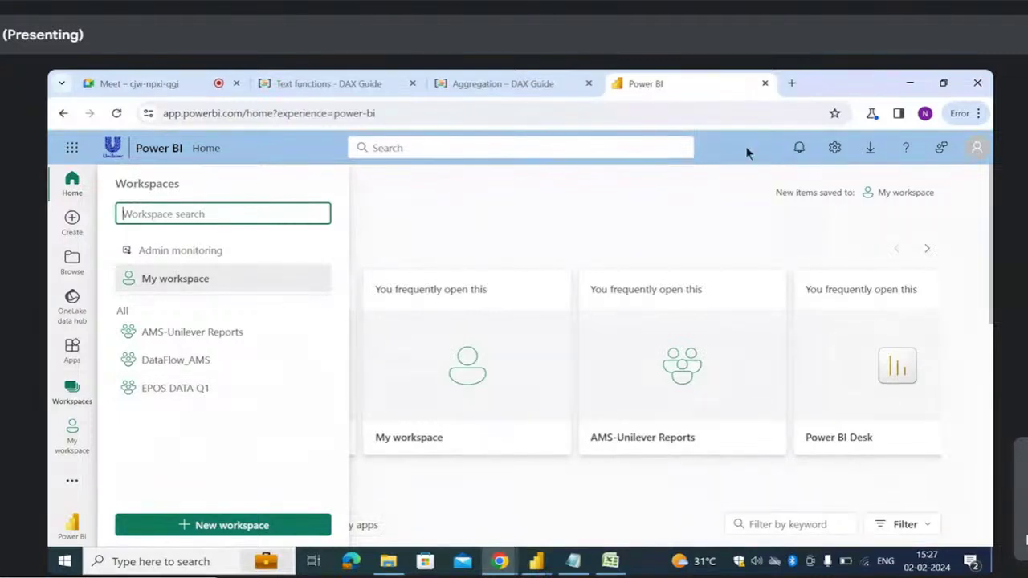
click(976, 149)
click(705, 207)
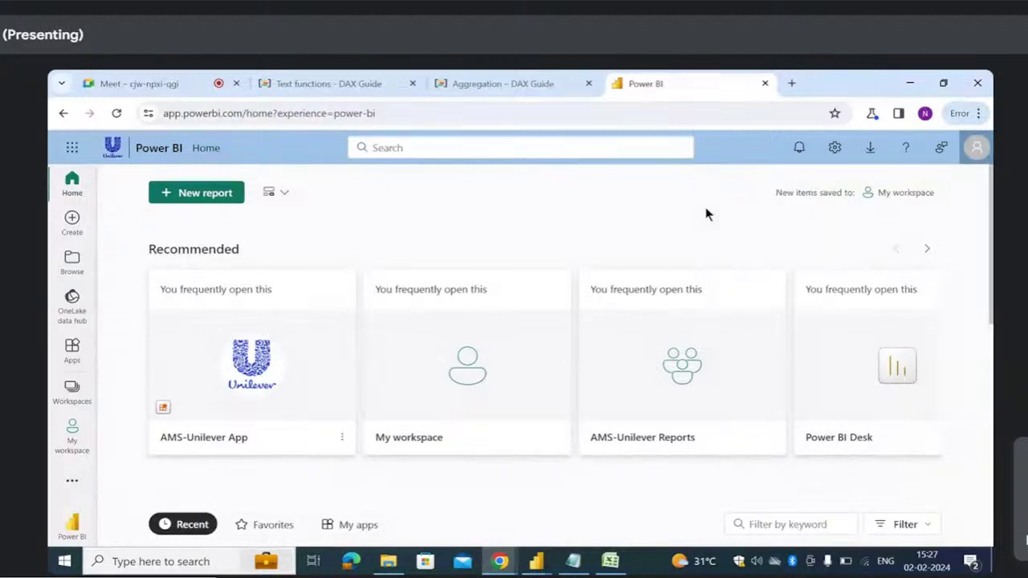
click(71, 390)
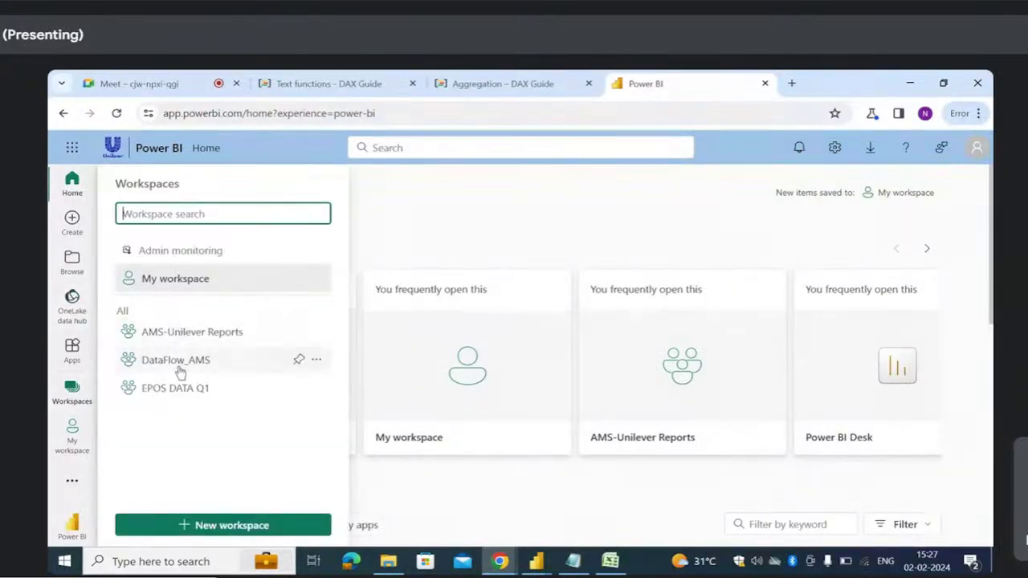
click(424, 228)
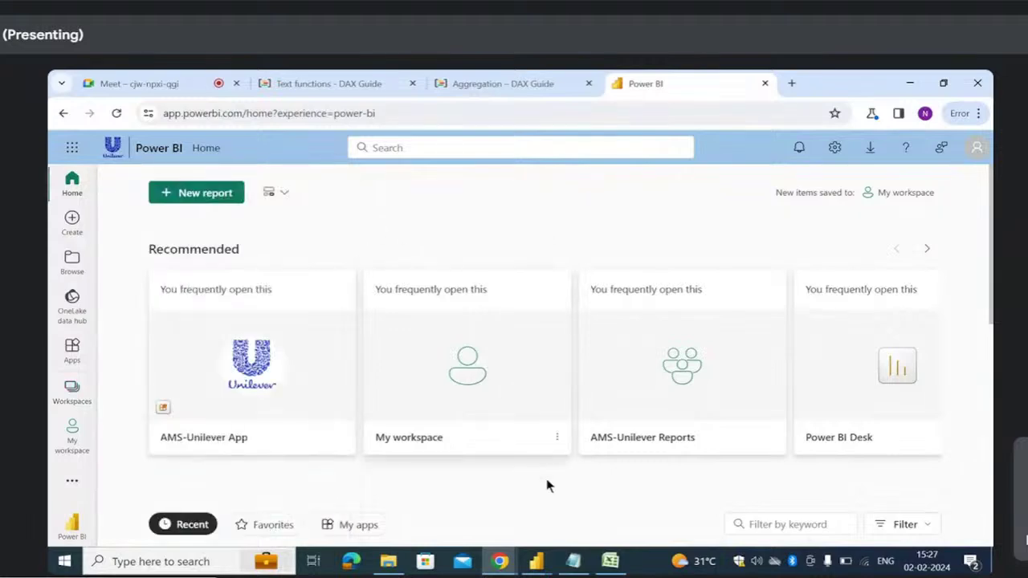
- Recheck the account details in the HR Dashboard's Power BI Desktop window and switch back to Chrome
mouse_move(535, 553)
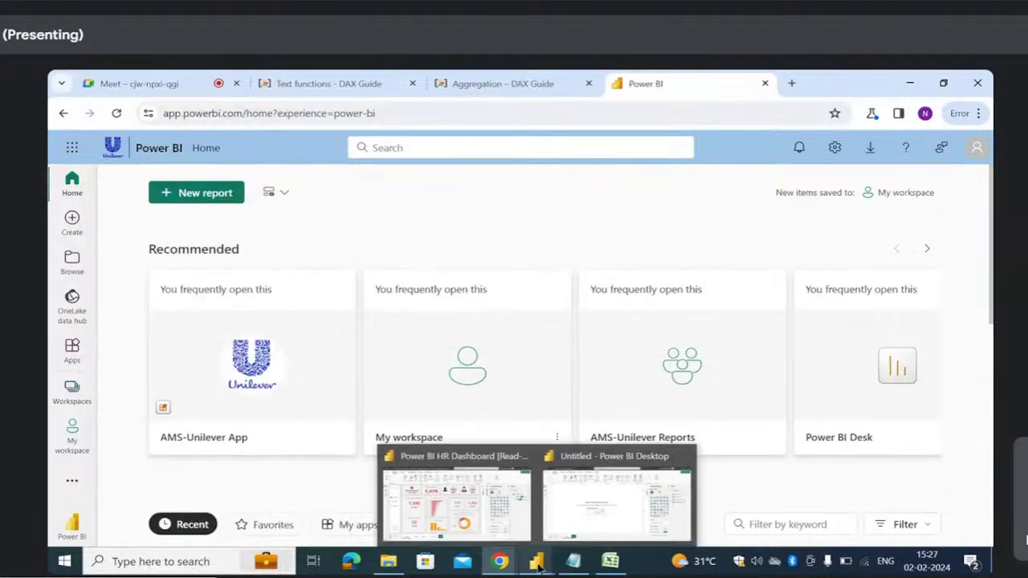
click(480, 500)
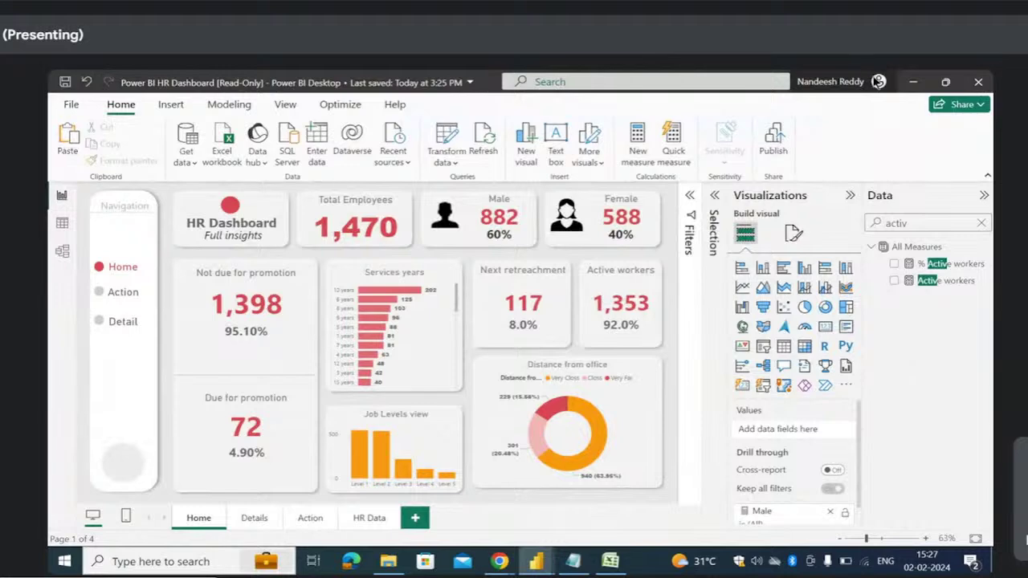
click(877, 81)
click(925, 152)
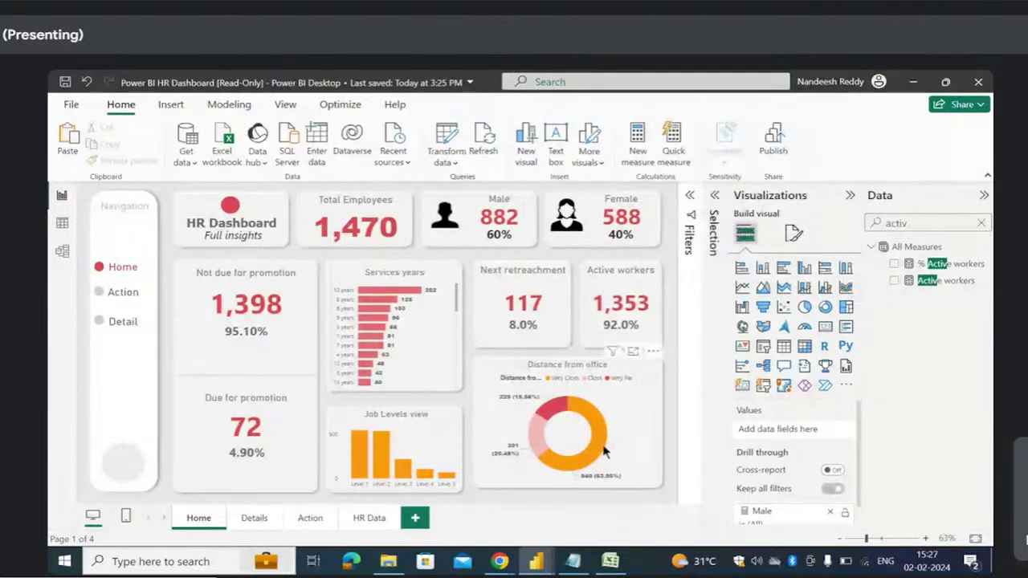
mouse_move(500, 562)
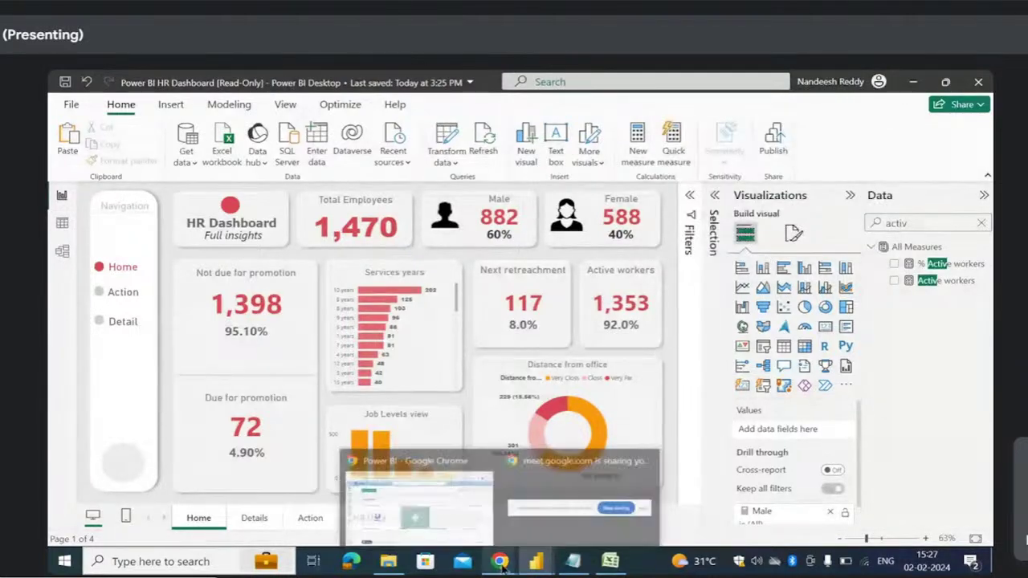
click(452, 526)
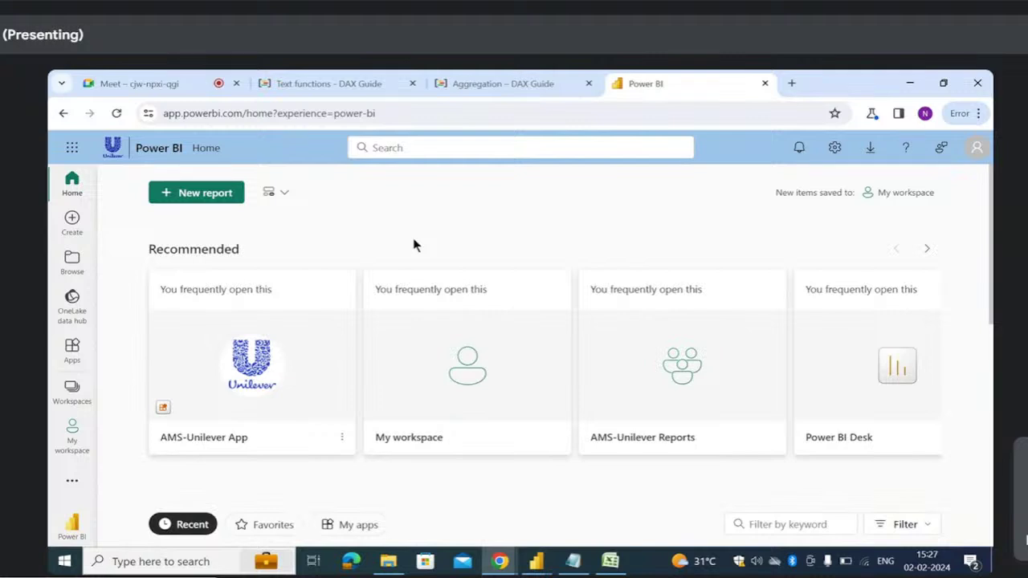
- Open the AMS-Unilever Reports workspace and look through its reports, semantic models and dashboard
click(76, 392)
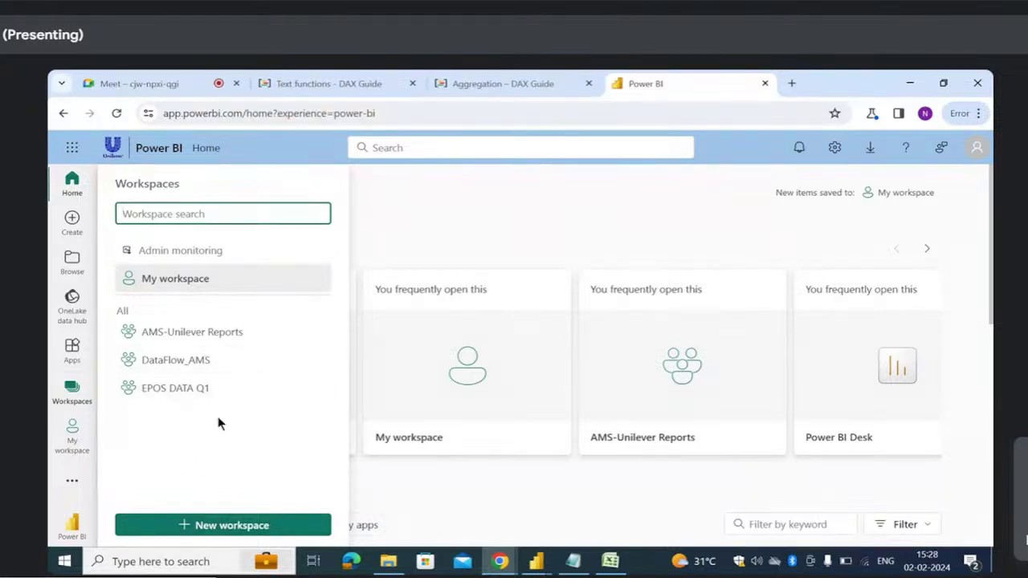
click(395, 231)
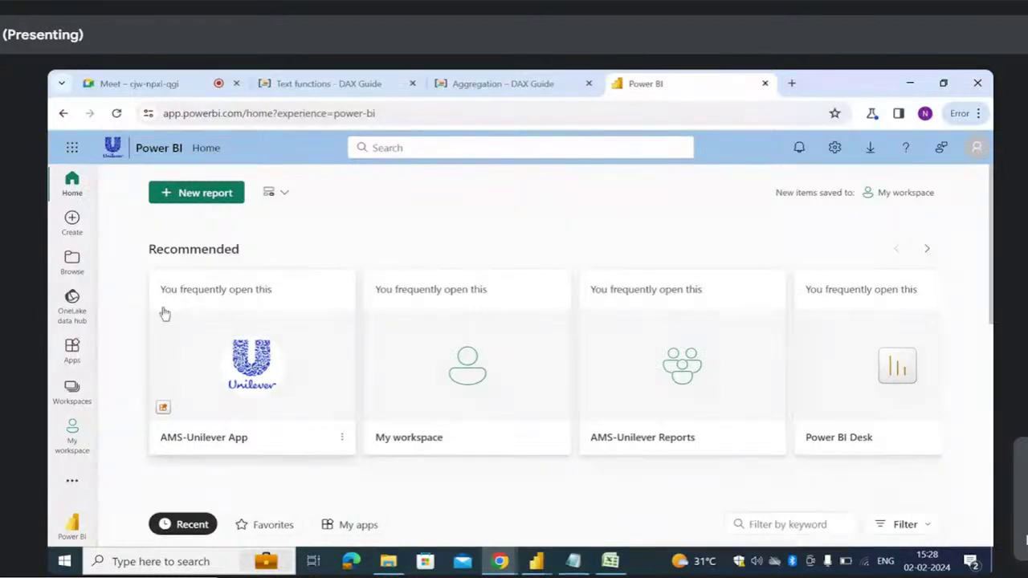
click(74, 392)
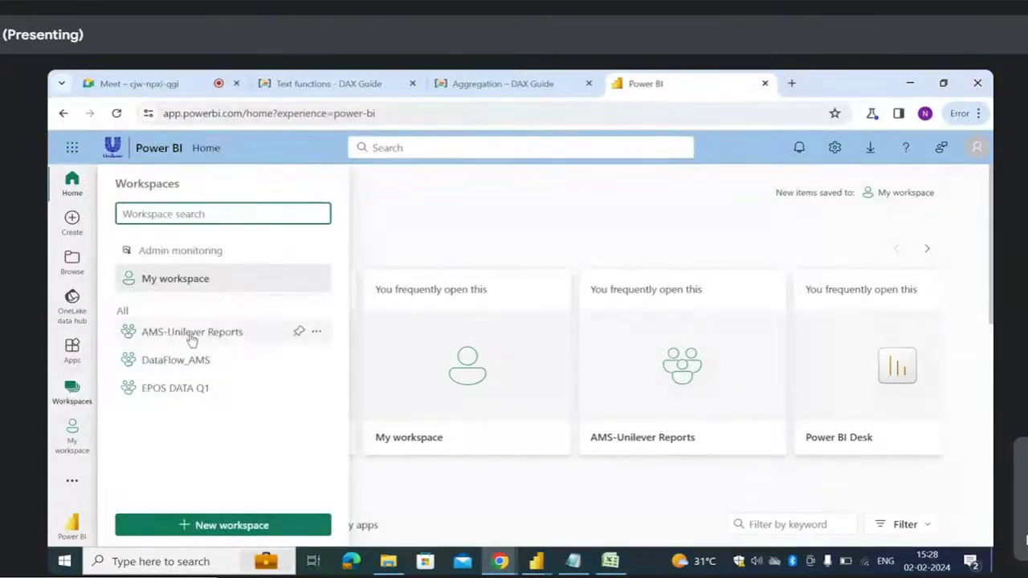
click(191, 338)
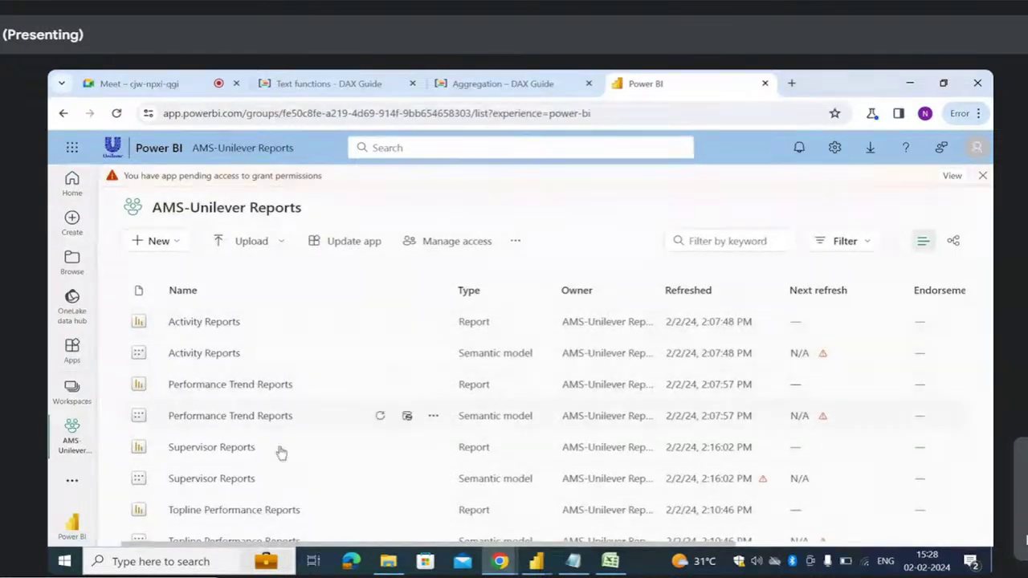
scroll(280, 451, down, 1)
scroll(281, 452, up, 1)
scroll(279, 449, down, 1)
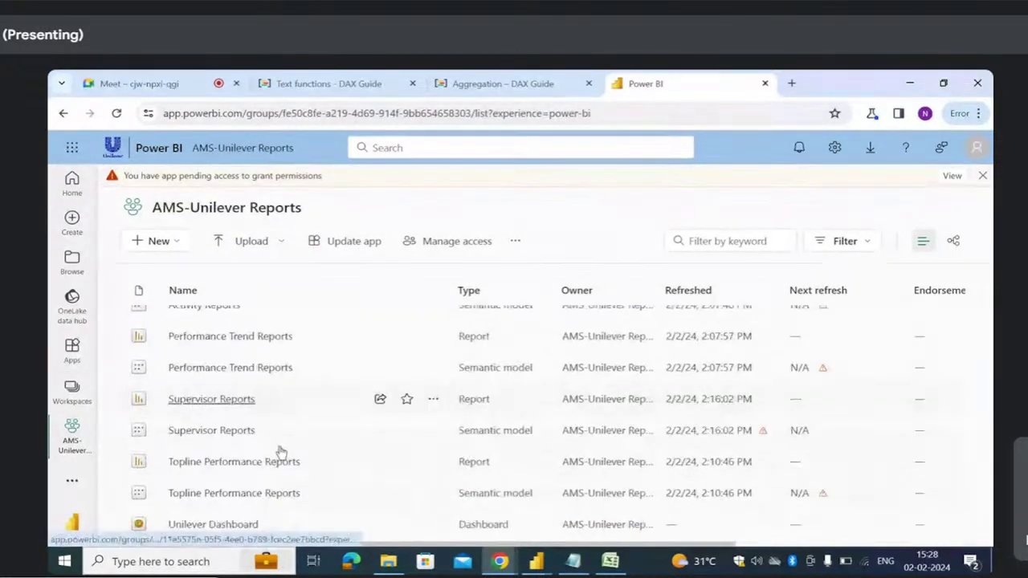
scroll(259, 369, up, 1)
scroll(260, 394, up, 1)
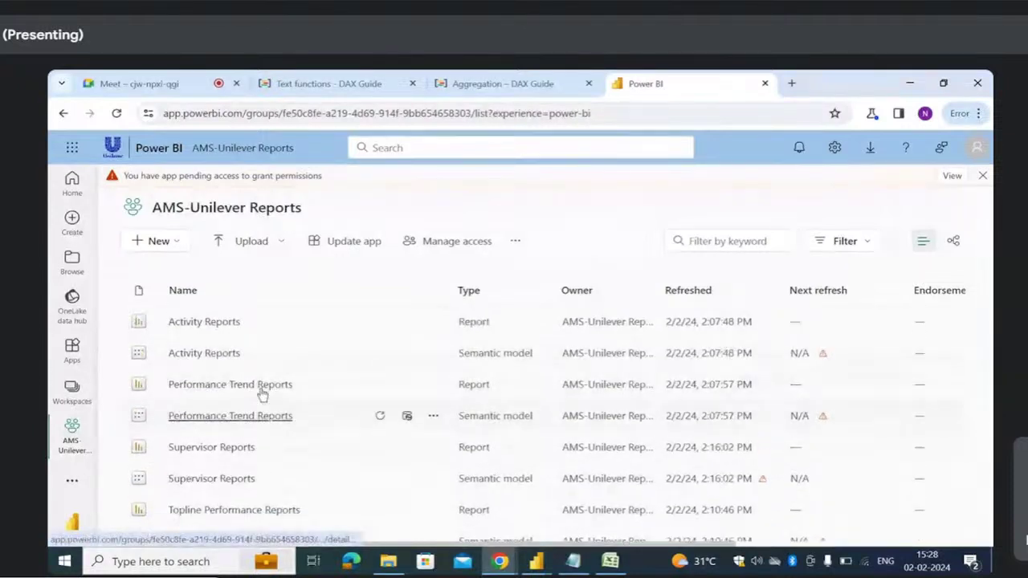
scroll(264, 418, down, 1)
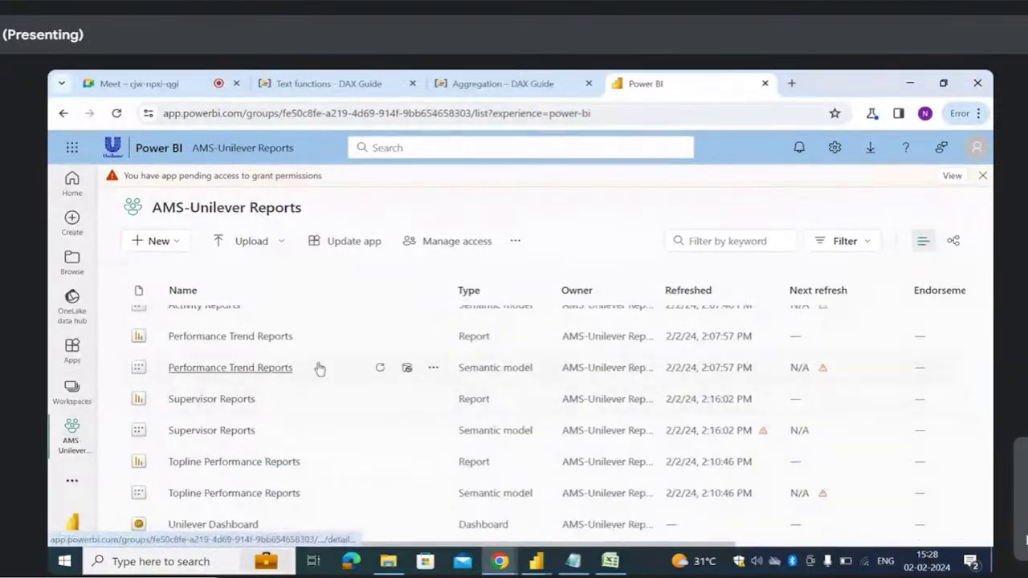
- Open the settings of the Performance Trend Reports semantic model in the AMS-Unilever Reports workspace
scroll(345, 387, up, 1)
scroll(357, 381, up, 1)
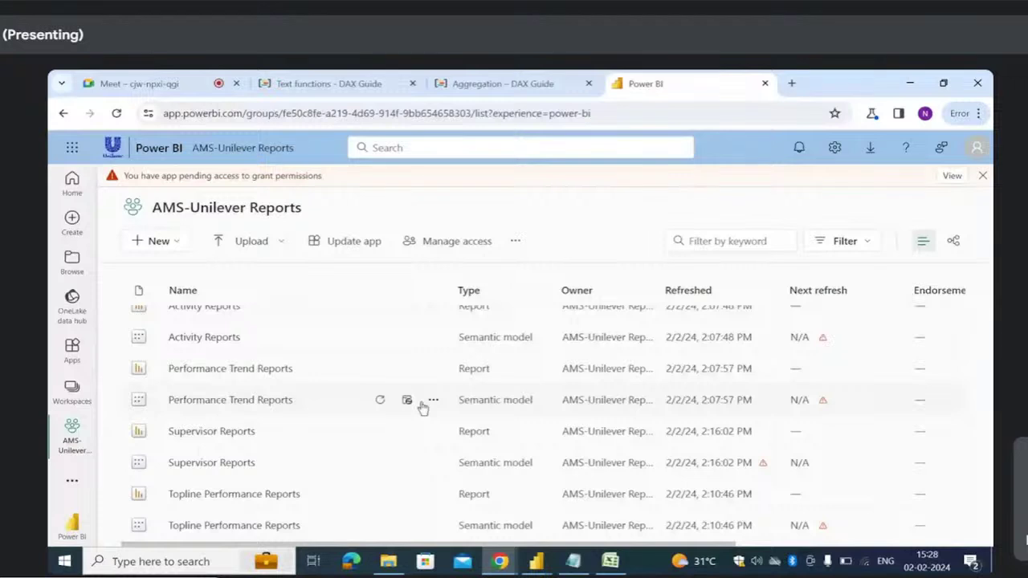
scroll(425, 397, up, 1)
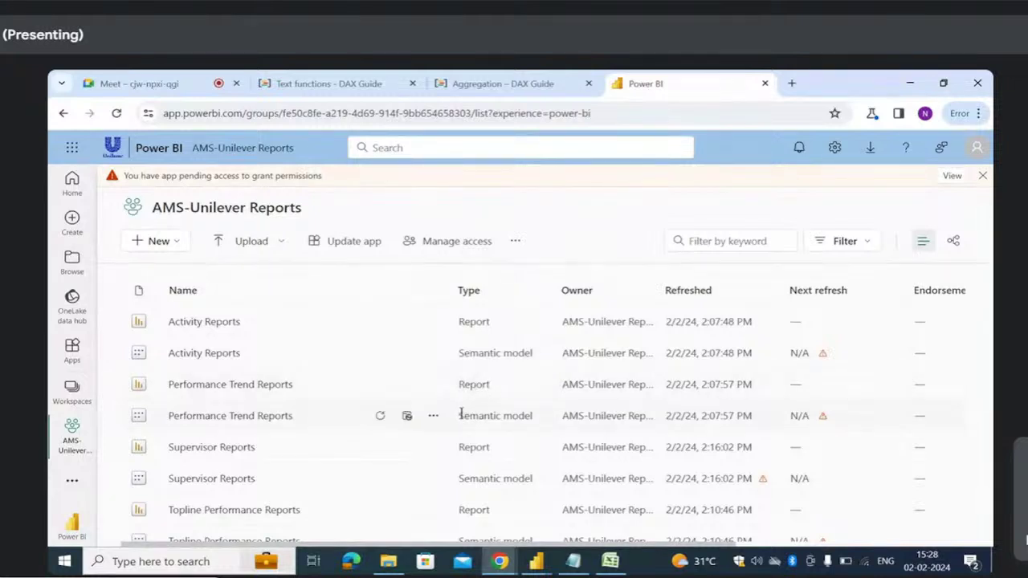
drag(461, 414, 535, 421)
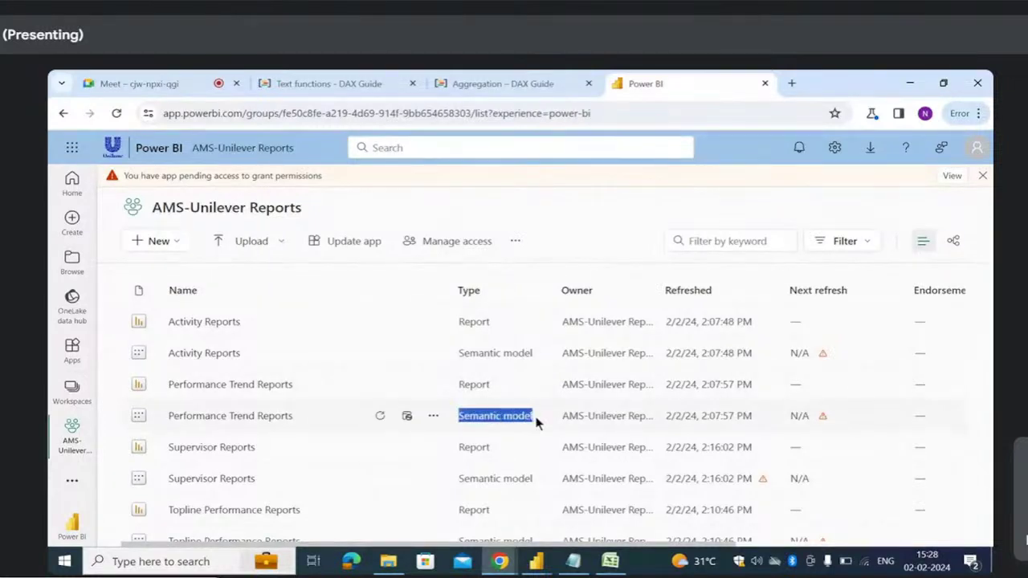
click(433, 417)
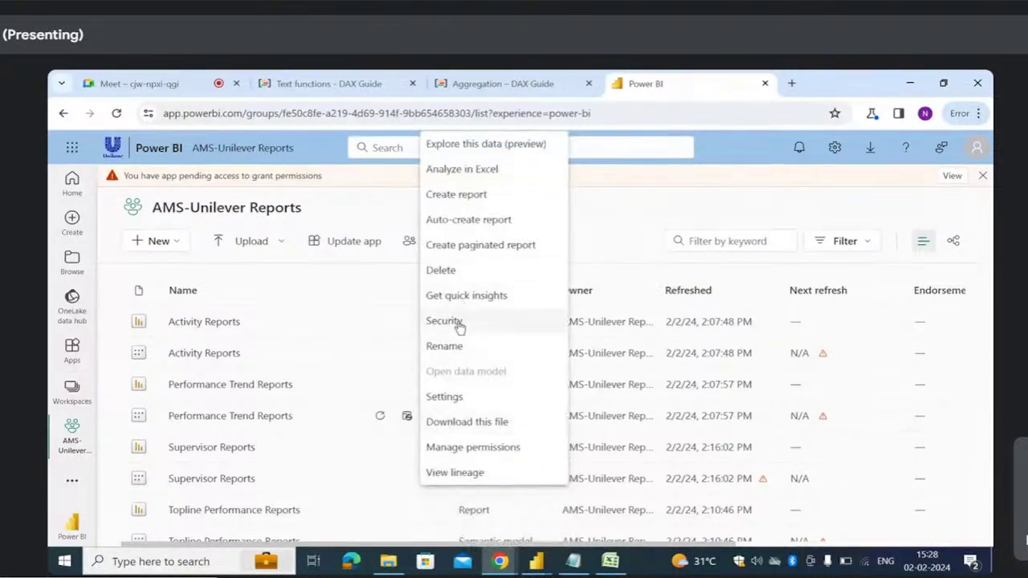
click(444, 397)
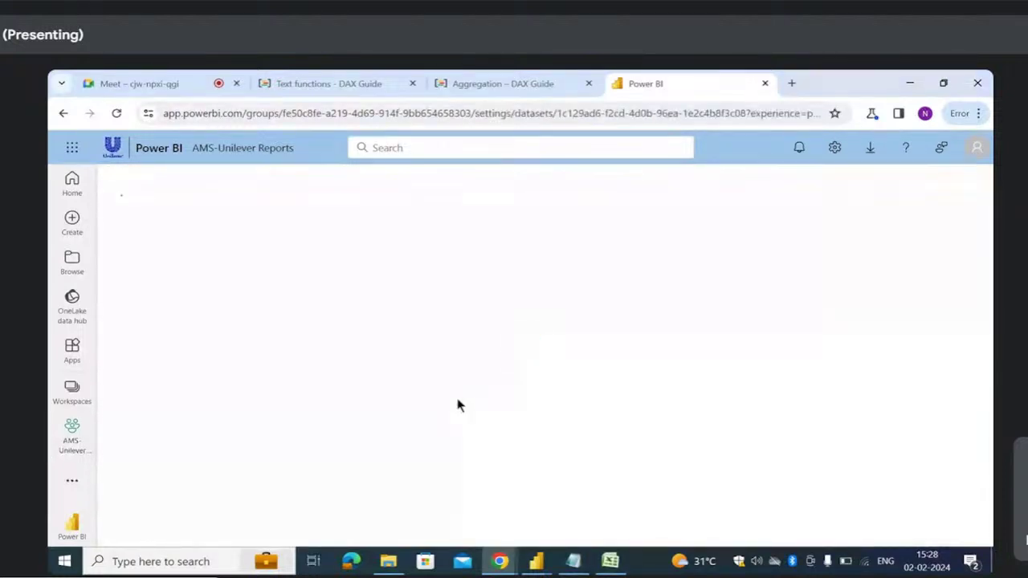
- Examine the scheduled refresh options of the Performance Trend Reports semantic model, including frequency, time zone and time, then collapse them
scroll(361, 434, down, 3)
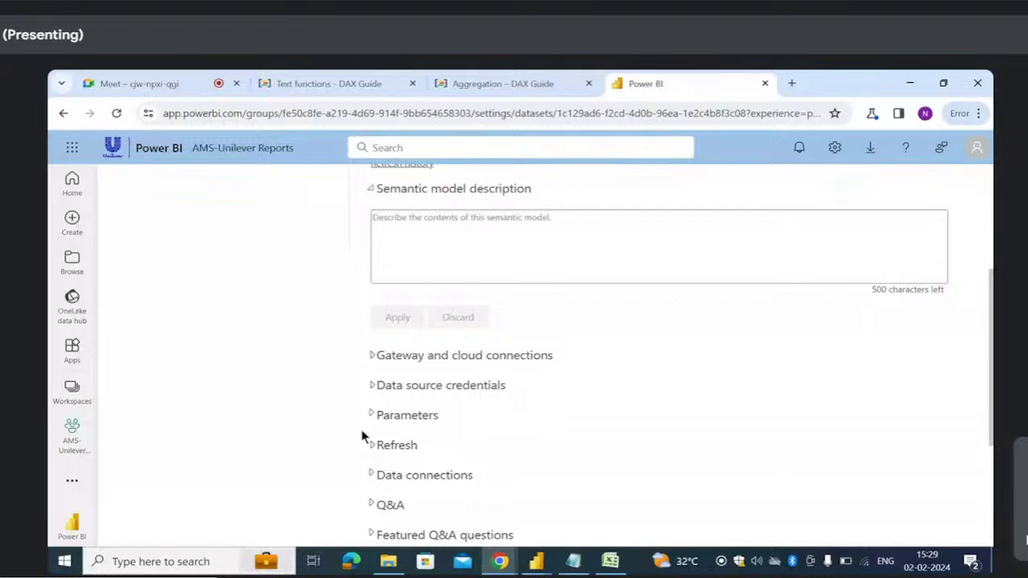
scroll(365, 433, down, 1)
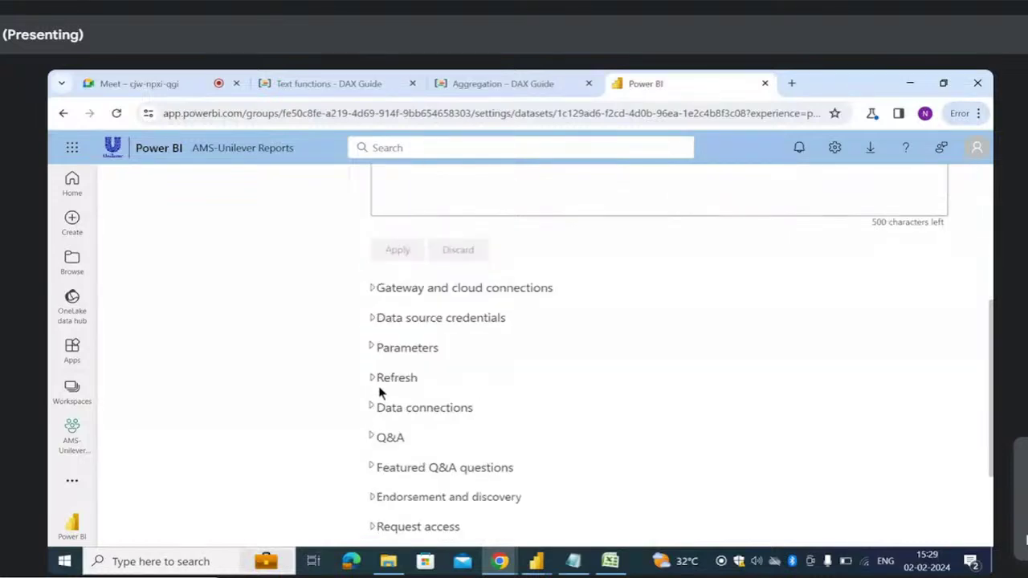
click(374, 383)
scroll(395, 481, down, 2)
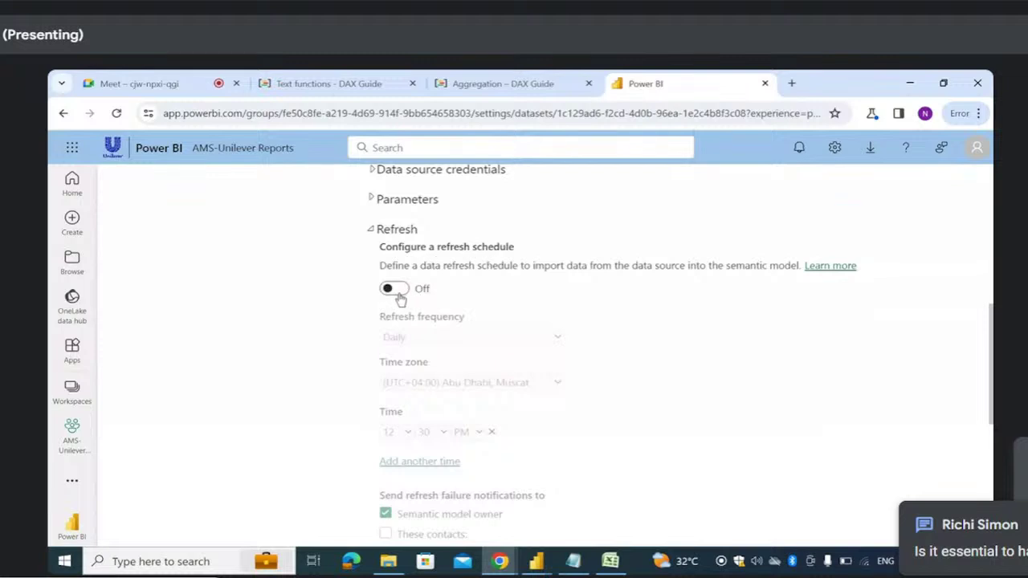
scroll(424, 369, down, 1)
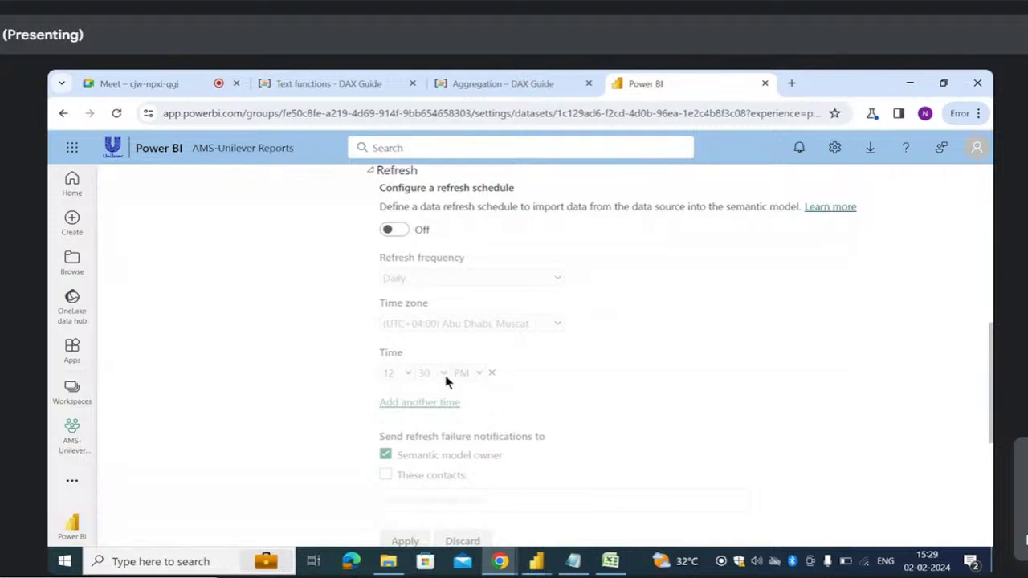
scroll(447, 385, up, 1)
scroll(445, 385, up, 1)
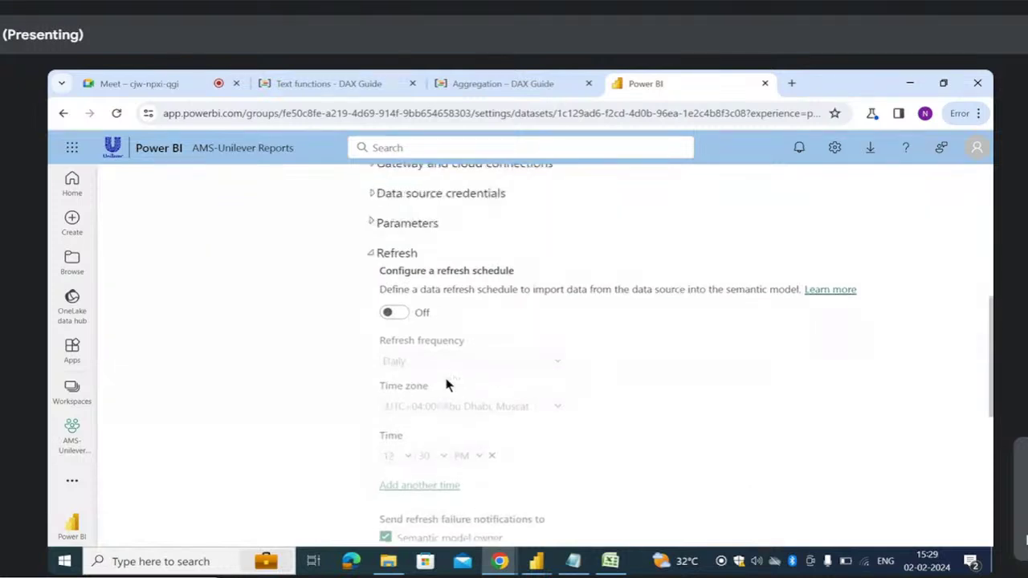
scroll(445, 385, up, 1)
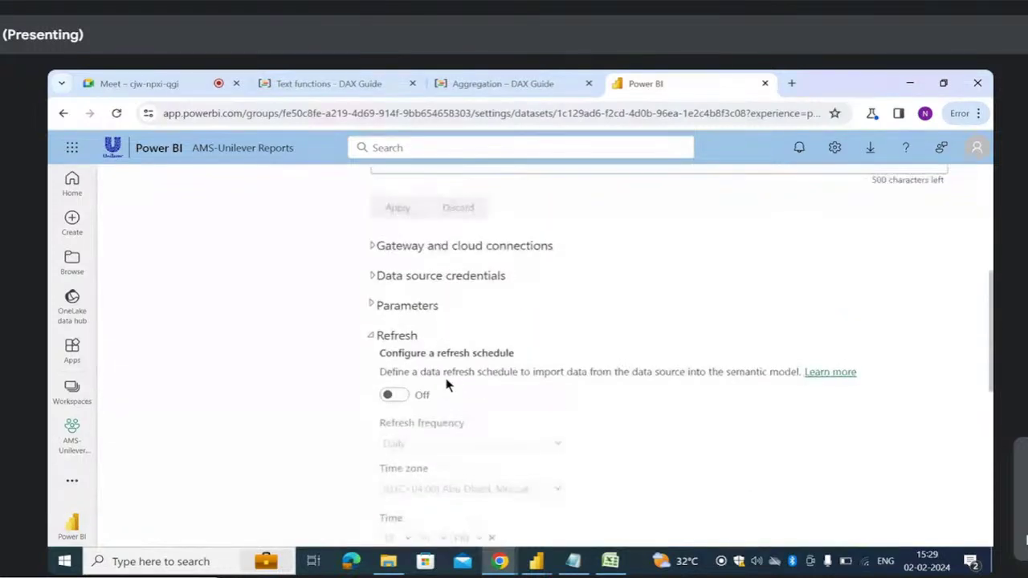
click(371, 337)
- Review the semantic model's refresh status and description, and expand its gateway and cloud connections to examine them
scroll(386, 377, up, 2)
scroll(389, 388, up, 1)
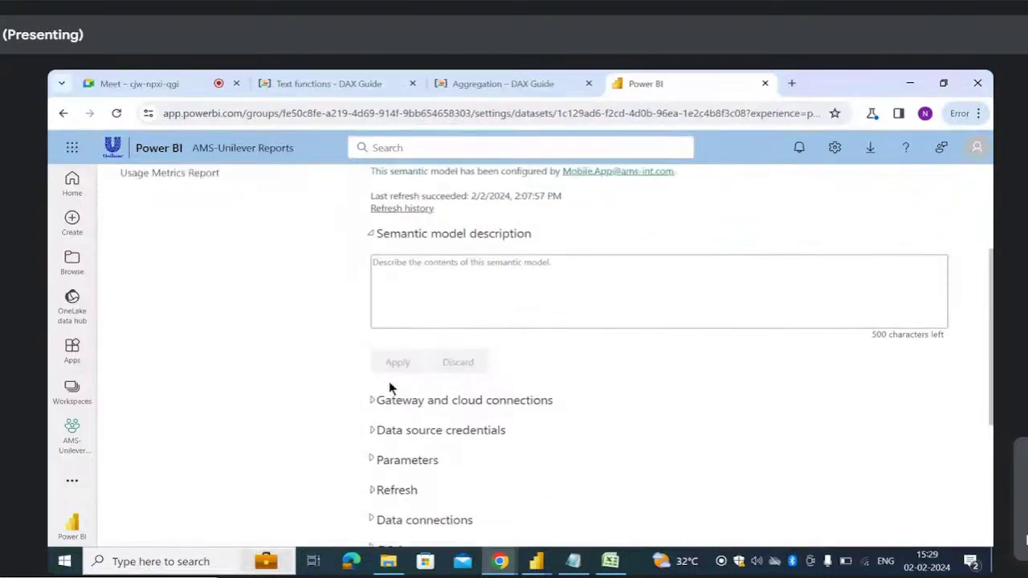
scroll(389, 385, up, 2)
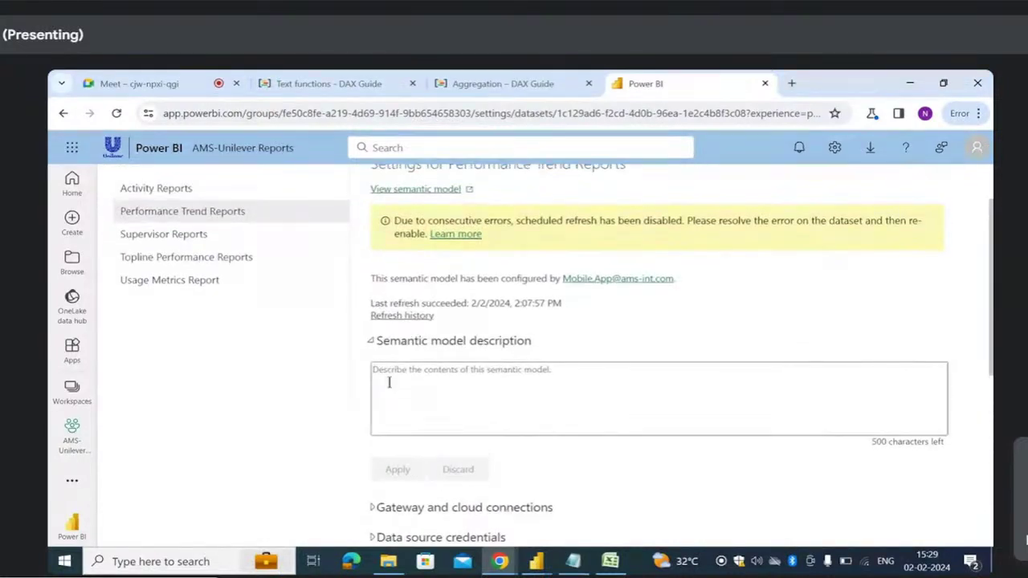
scroll(389, 382, up, 1)
scroll(388, 382, down, 1)
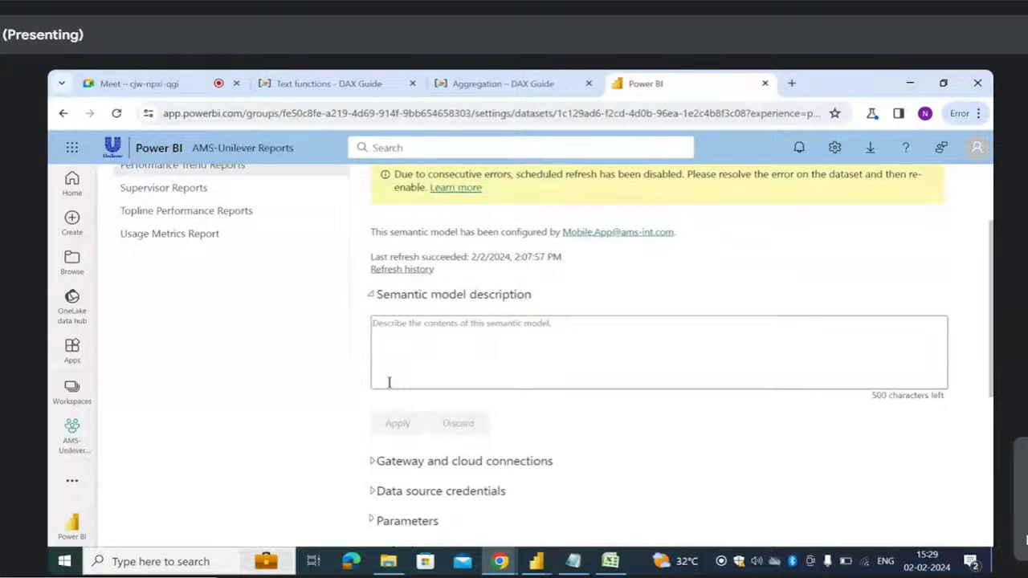
scroll(328, 415, down, 1)
scroll(366, 402, down, 2)
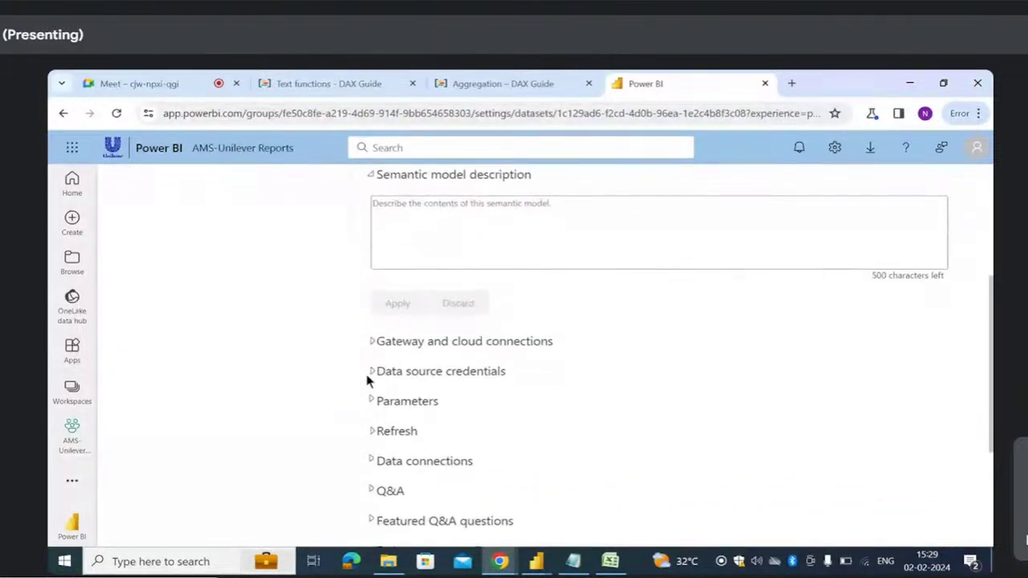
click(375, 344)
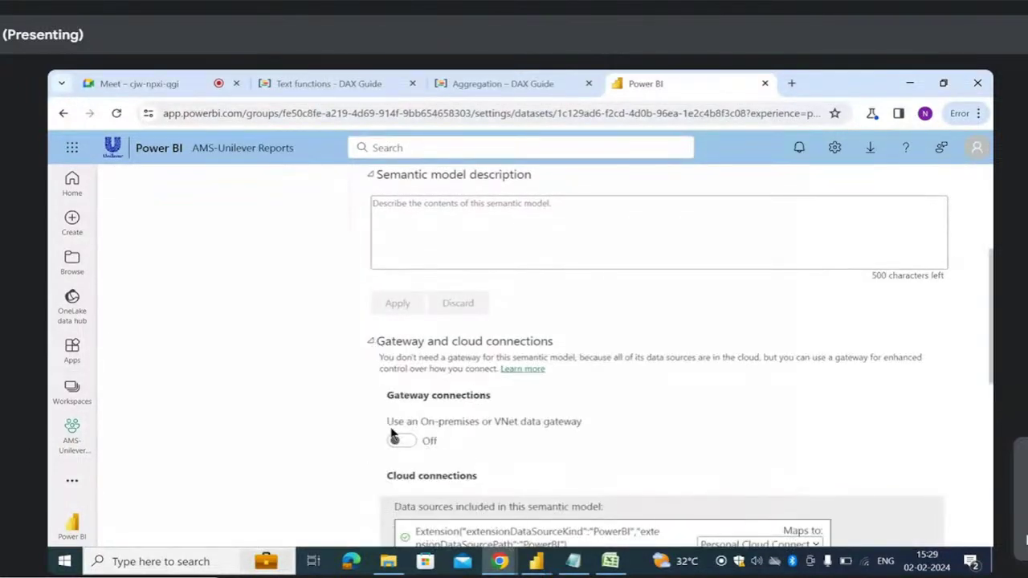
scroll(391, 432, down, 1)
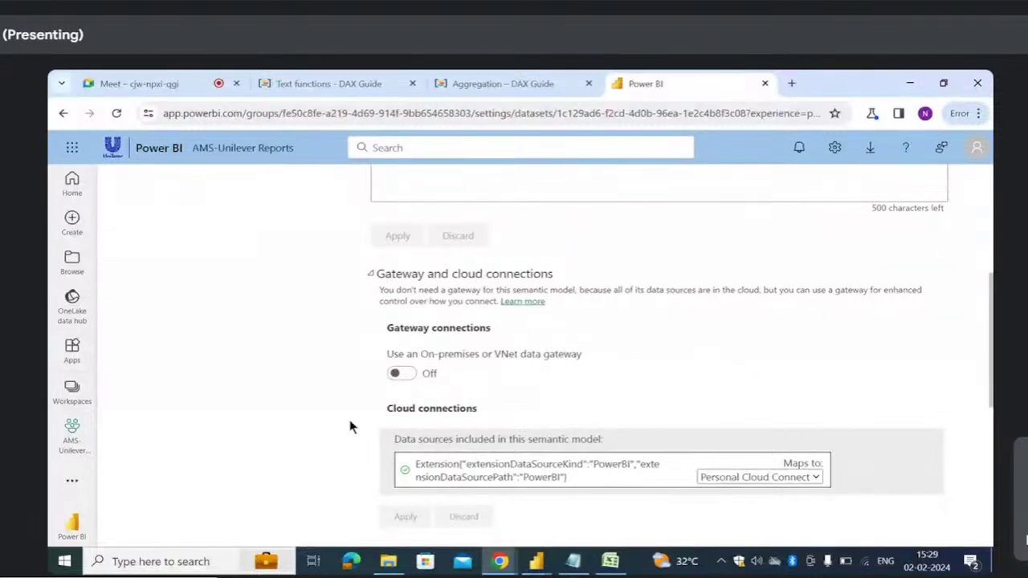
scroll(349, 430, up, 1)
scroll(326, 426, up, 2)
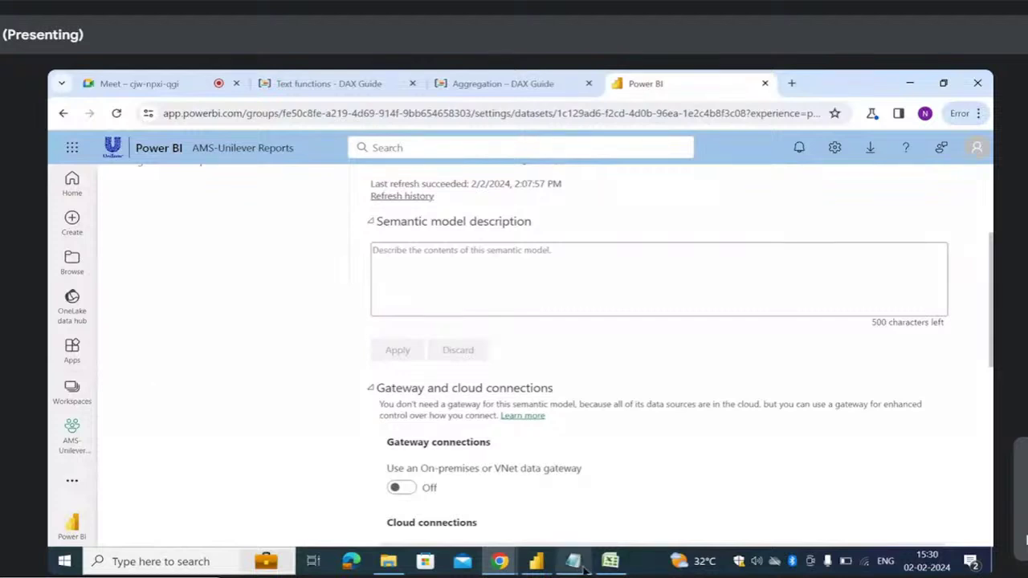
- Switch to Excel's Book1 and list Power Bi Desktop, Service and Gateways in cells D15 to D17
click(610, 561)
click(443, 386)
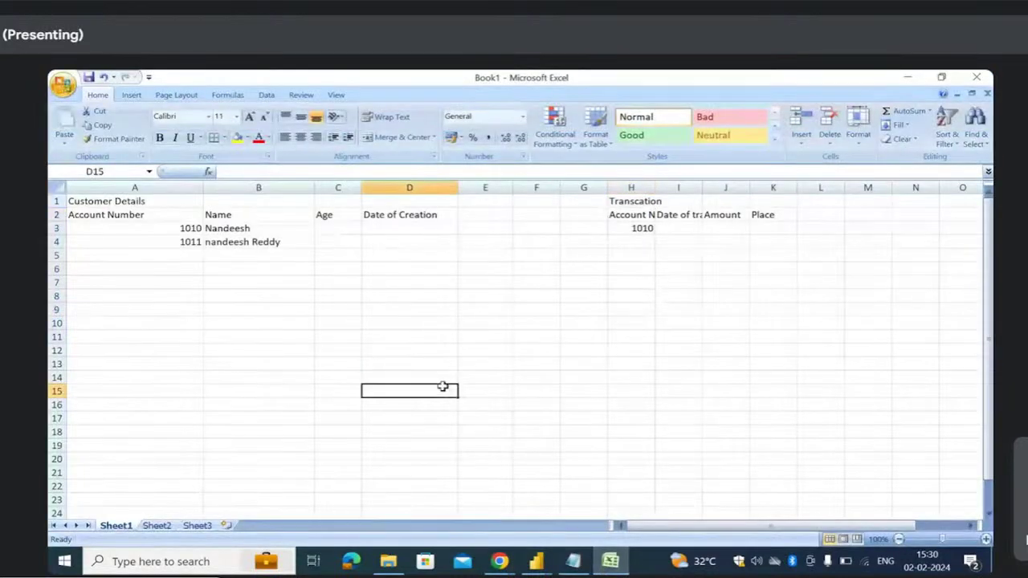
text(Power)
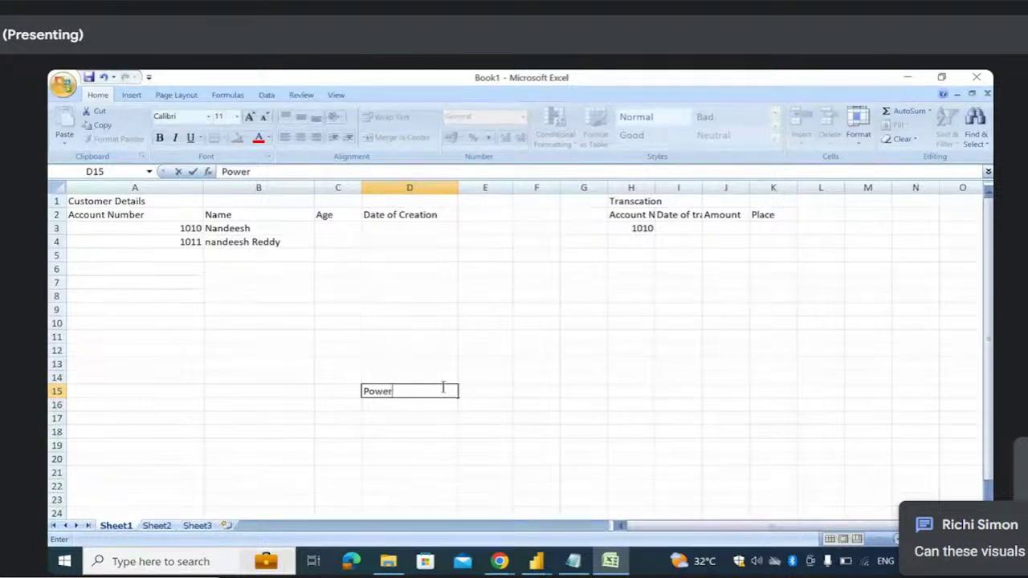
text( Bi De)
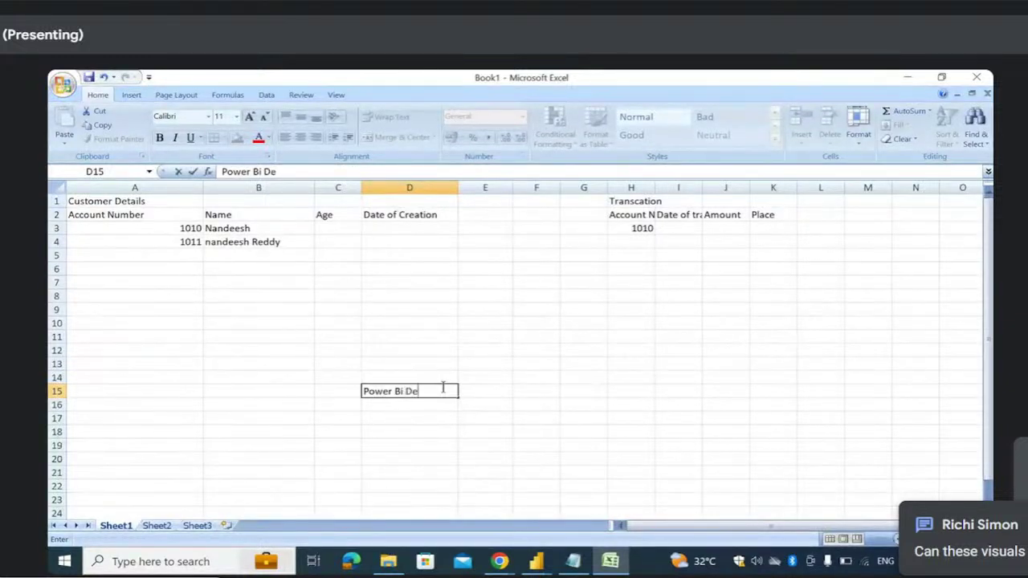
text(sktop)
key(Return)
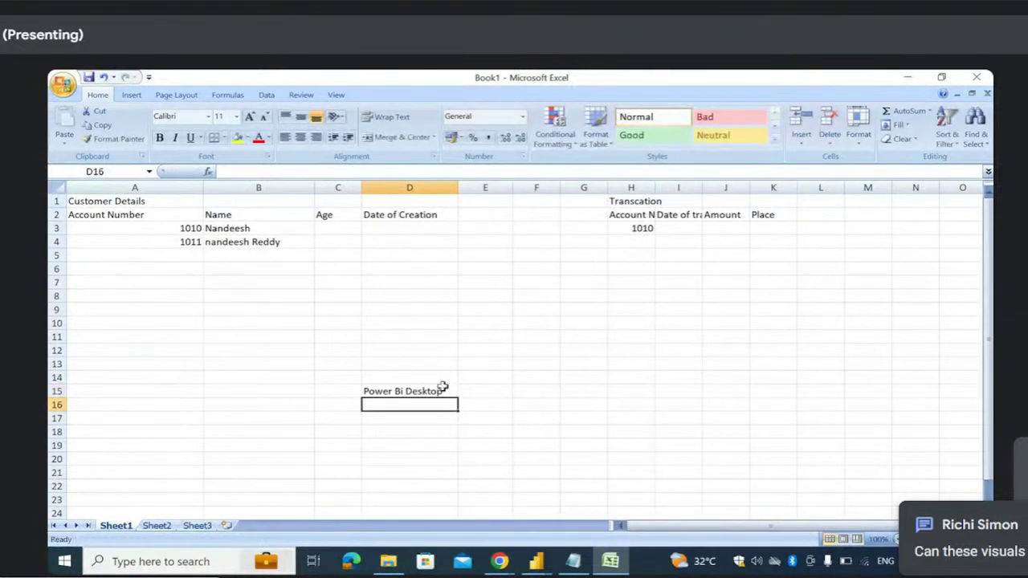
text(Service)
key(Return)
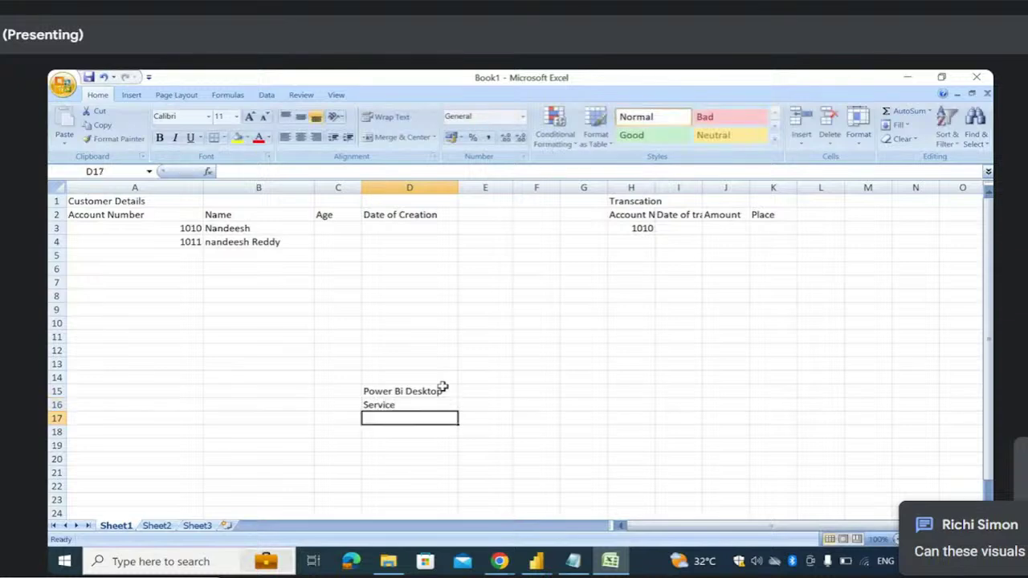
text(Ga)
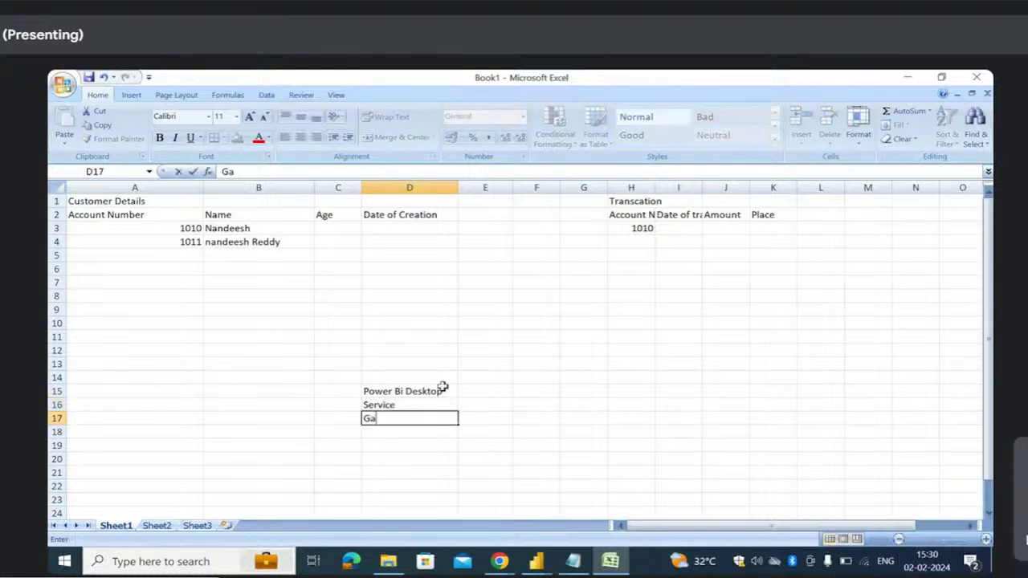
text(teways)
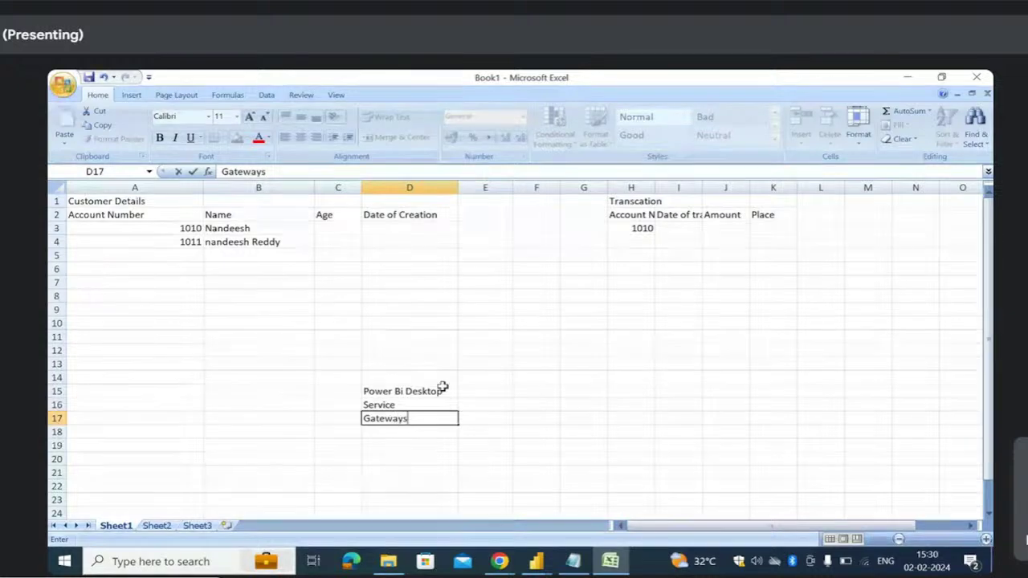
key(Return)
key(Up)
key(Right)
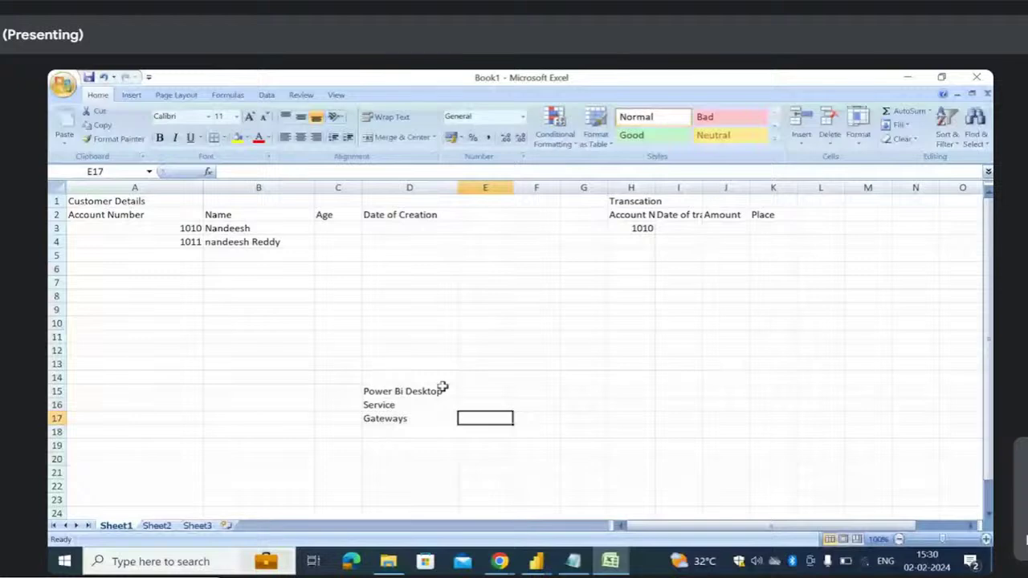
- Return to the Power BI service in Chrome, recheck the gateway and cloud connections and collapse that section
mouse_move(499, 561)
click(385, 451)
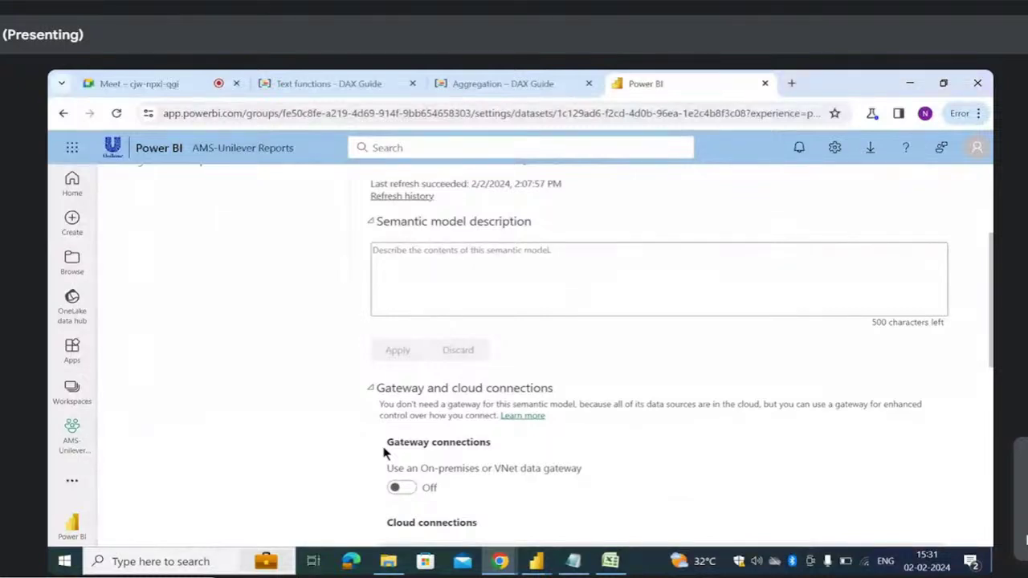
scroll(385, 453, down, 1)
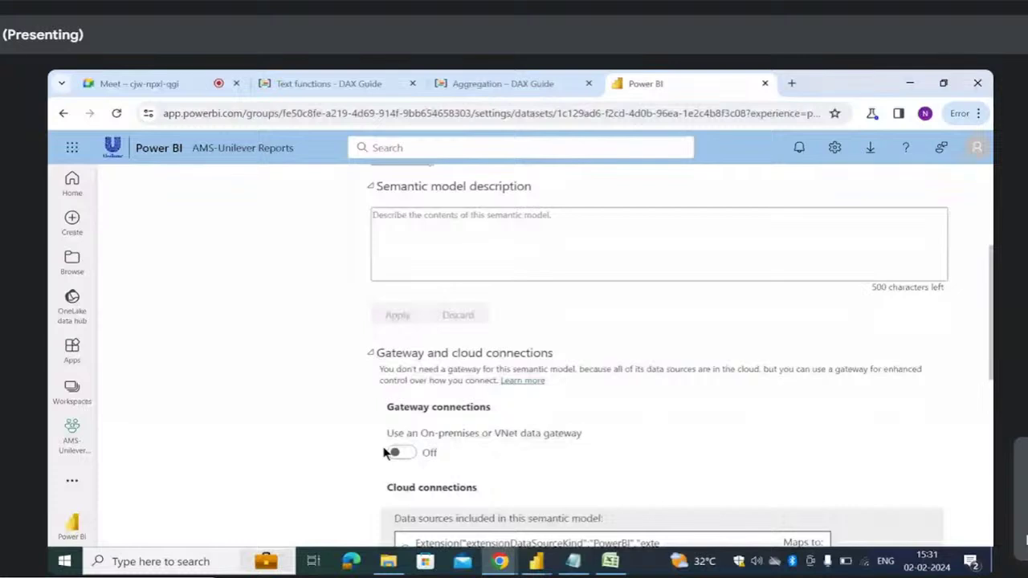
scroll(386, 453, down, 1)
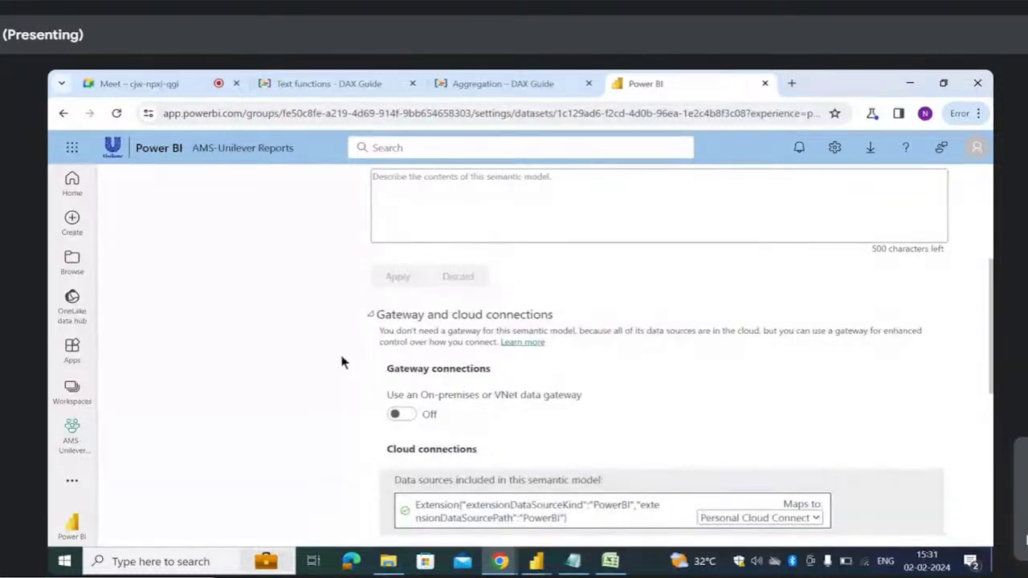
scroll(317, 393, down, 1)
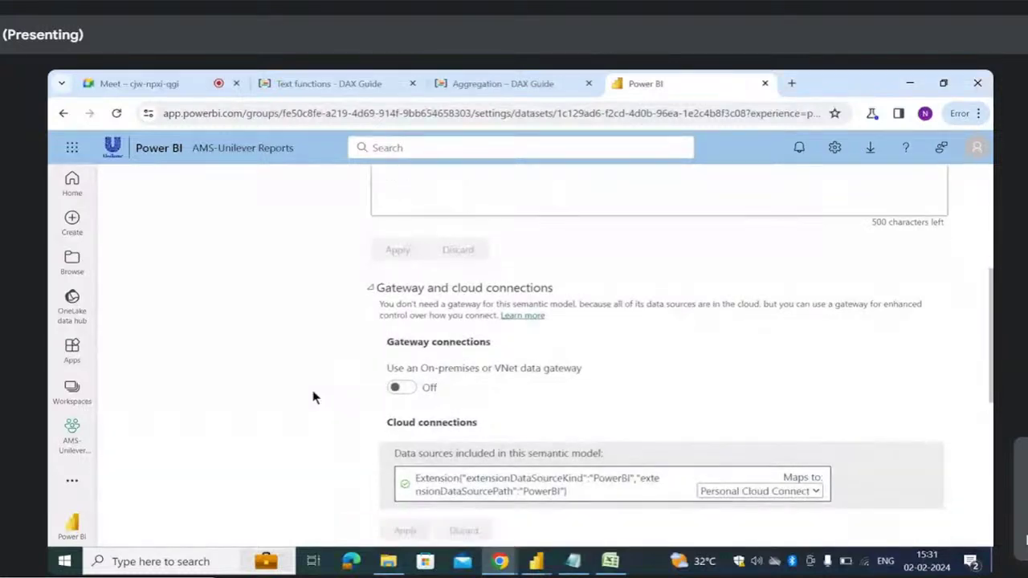
click(371, 289)
scroll(477, 463, up, 3)
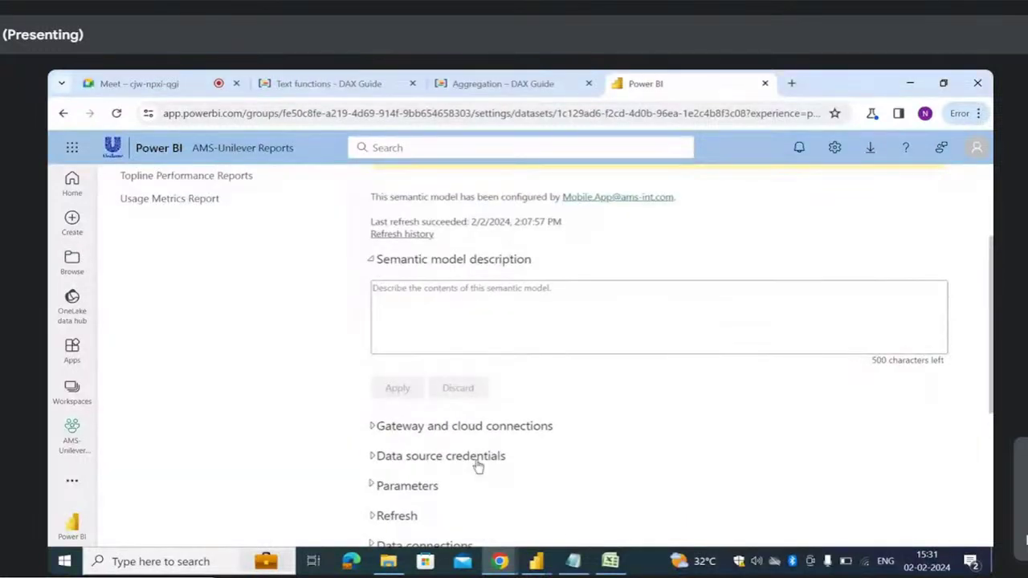
- Switch to Excel's Book1 and list schedule refresh, gateways and Secuirty in cells E17 to E19
click(610, 561)
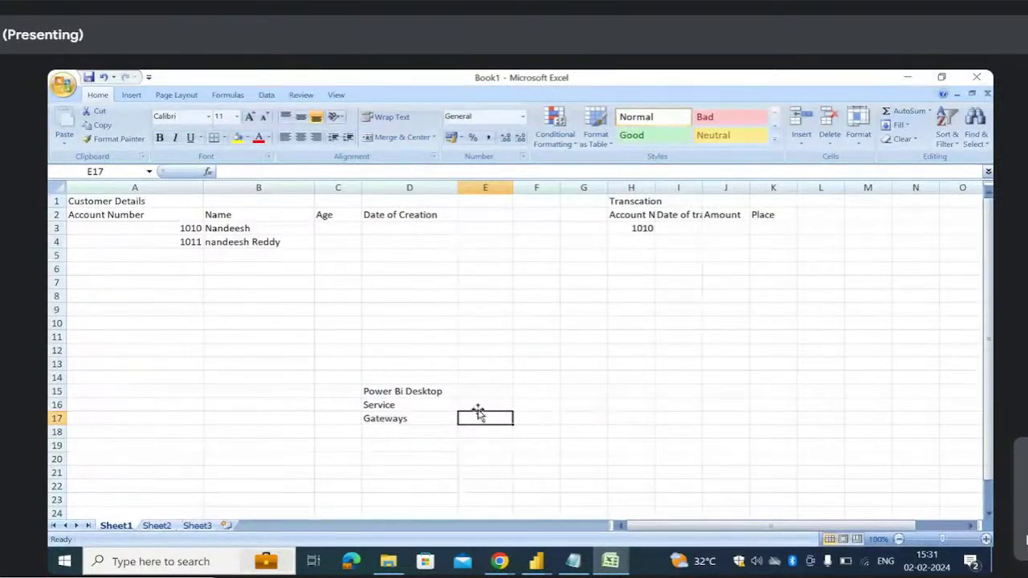
text(sched)
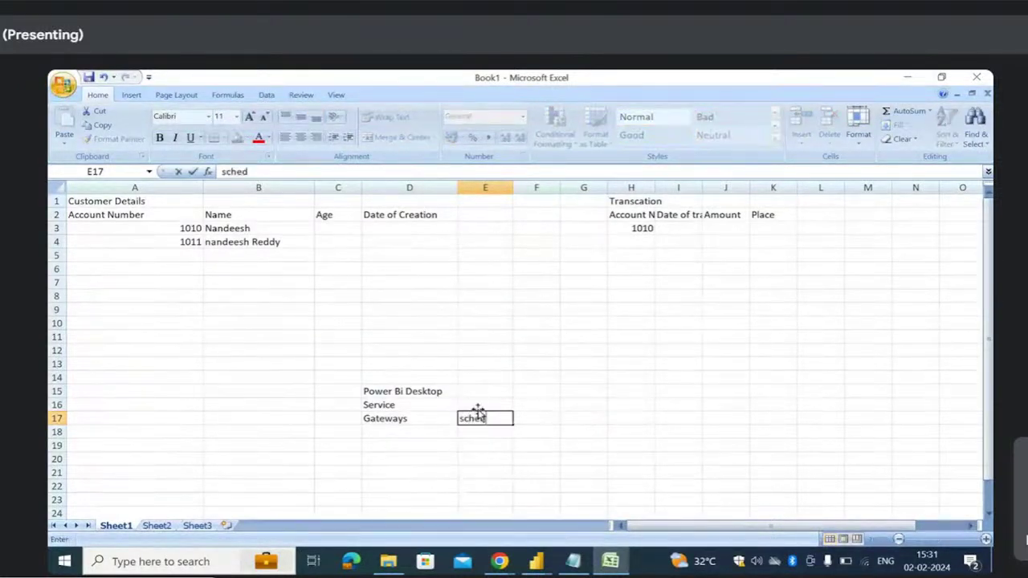
text(ule t)
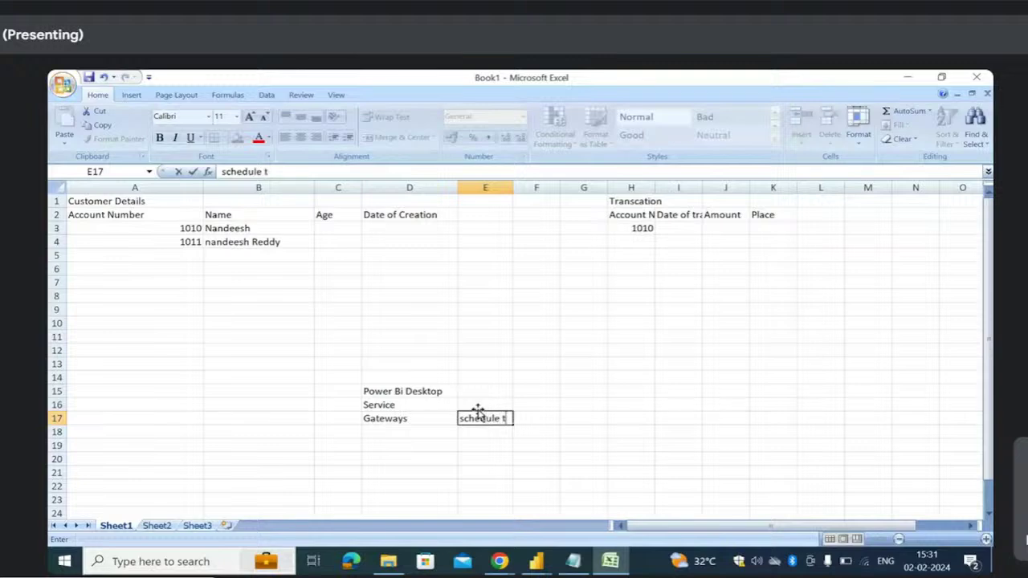
key(BackSpace)
text(refresh)
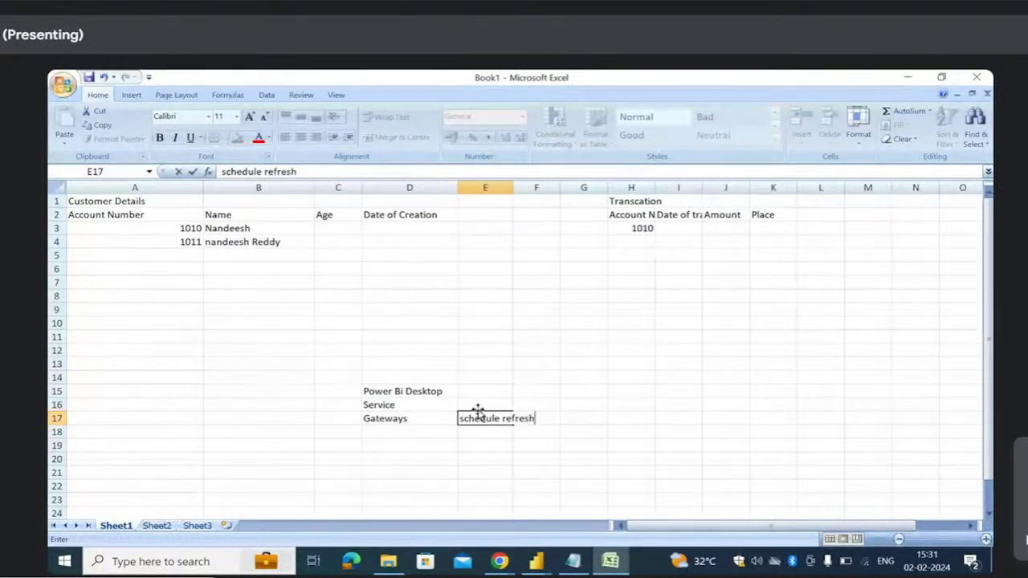
key(Return)
text(g)
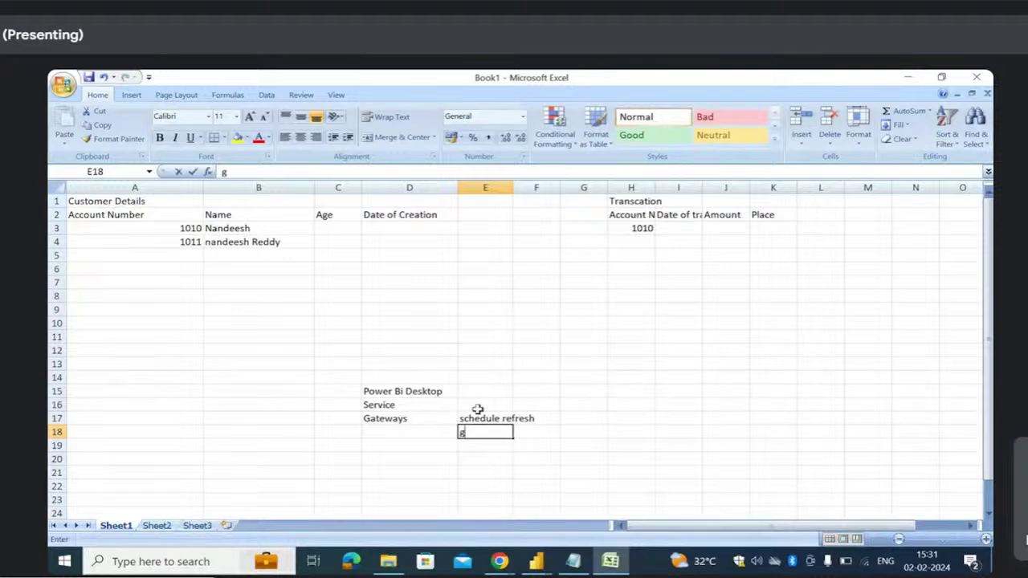
text(ateways)
key(Return)
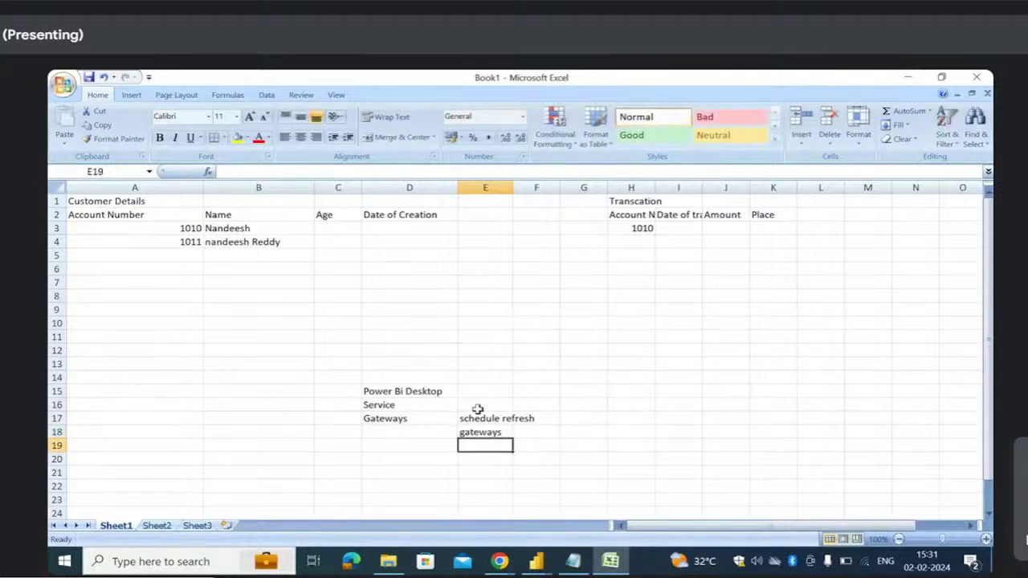
text(Sec)
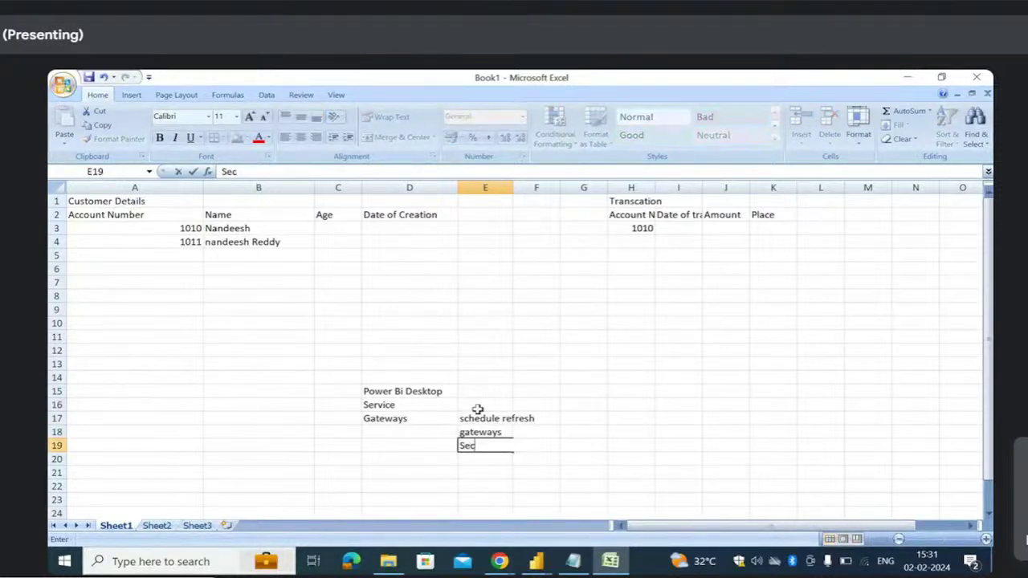
text(uirty)
key(Return)
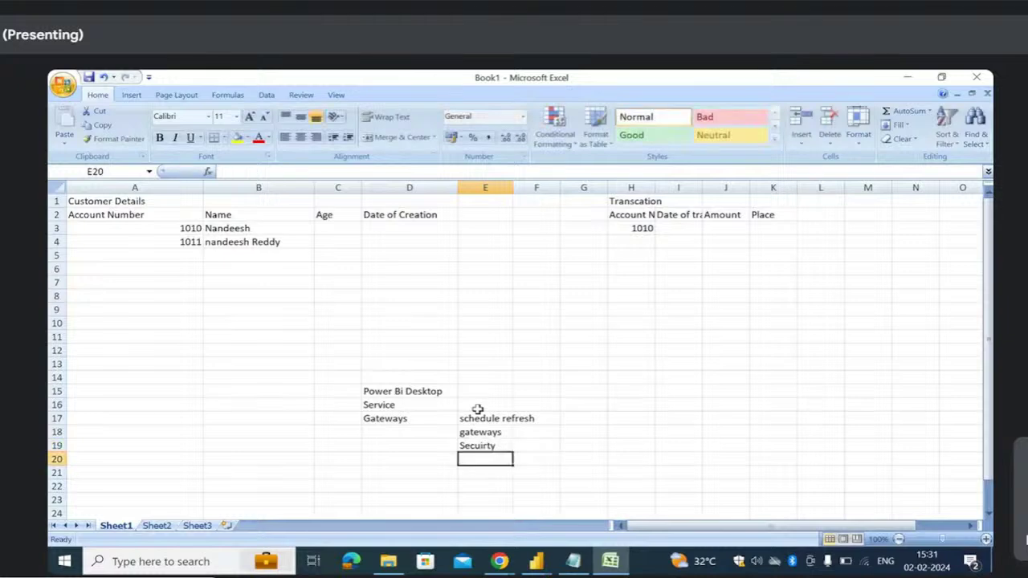
- Return to the Power BI service in Chrome and, in the AMS-Unilever Reports workspace, view the Topline Performance Reports semantic model's security page
key(alt+Tab)
scroll(401, 366, up, 3)
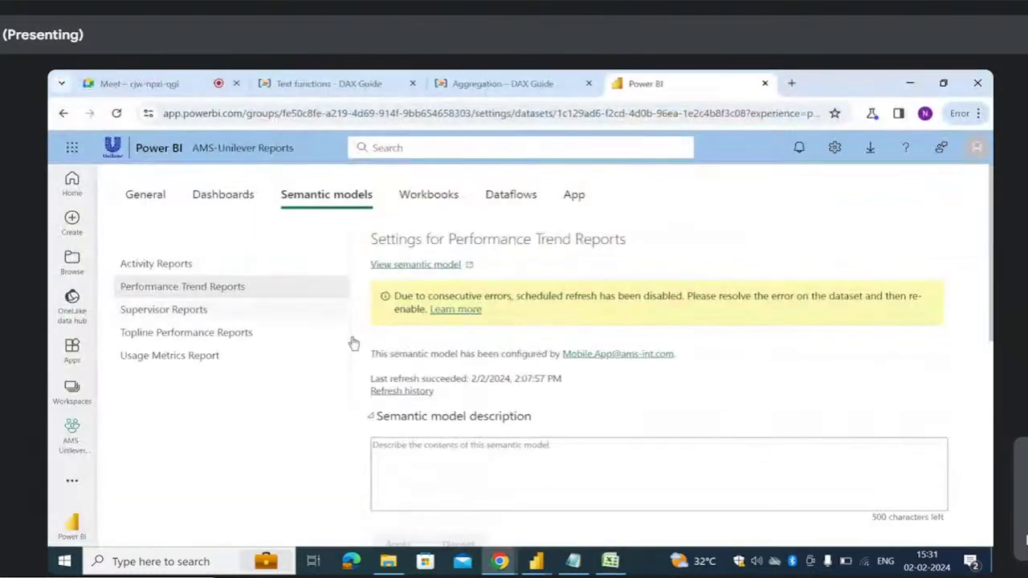
click(74, 391)
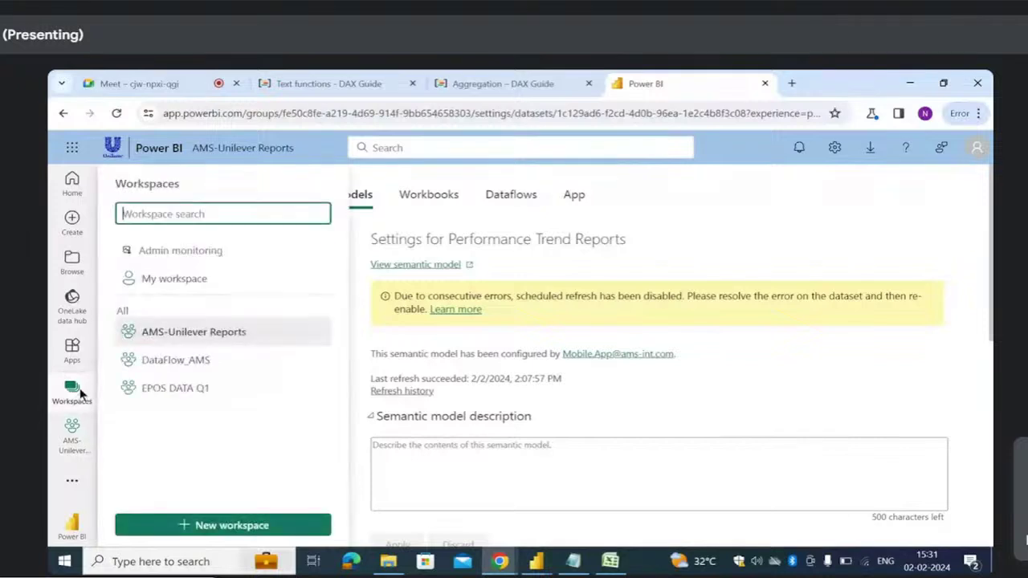
click(248, 334)
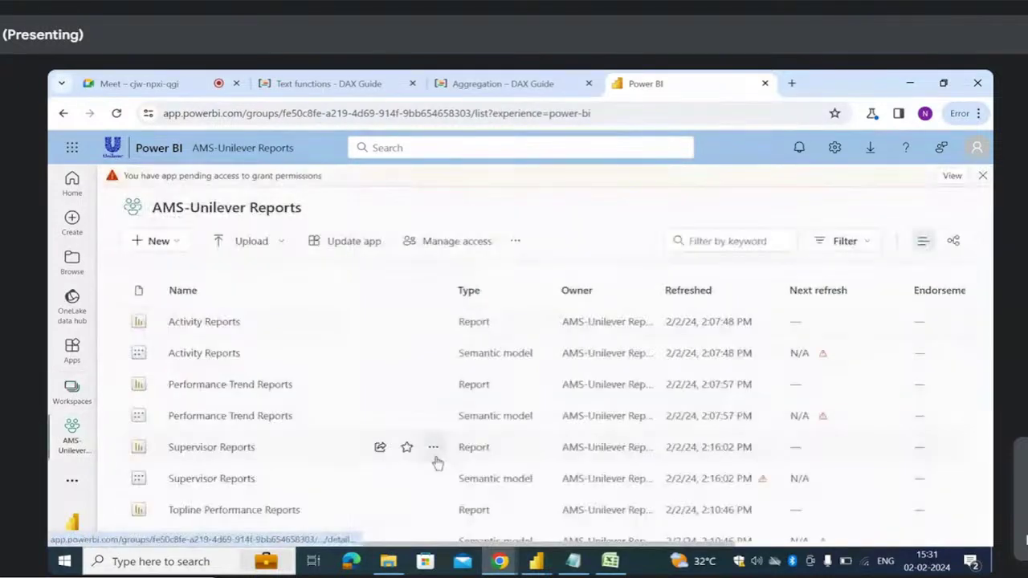
scroll(437, 464, down, 1)
click(433, 368)
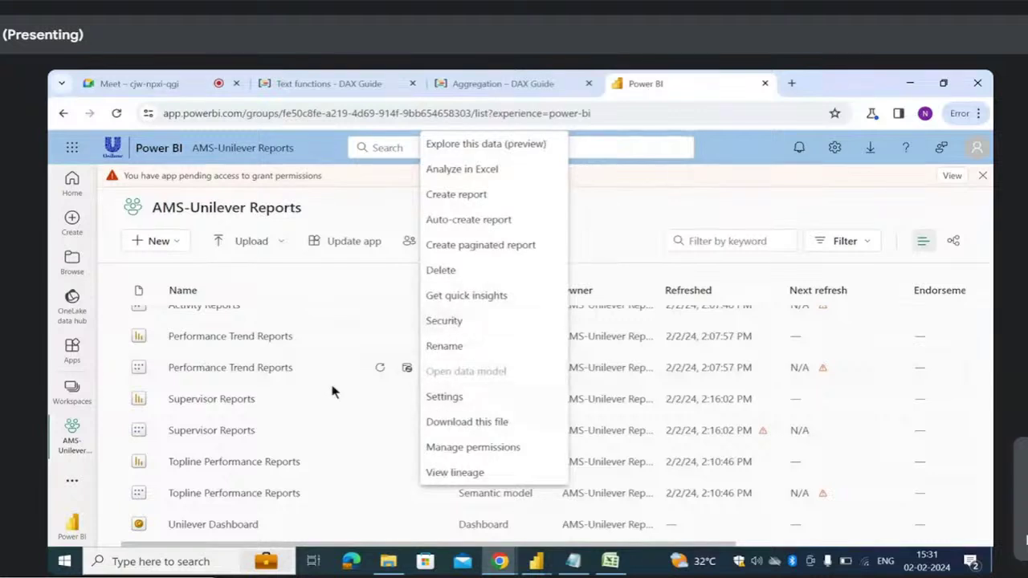
click(283, 341)
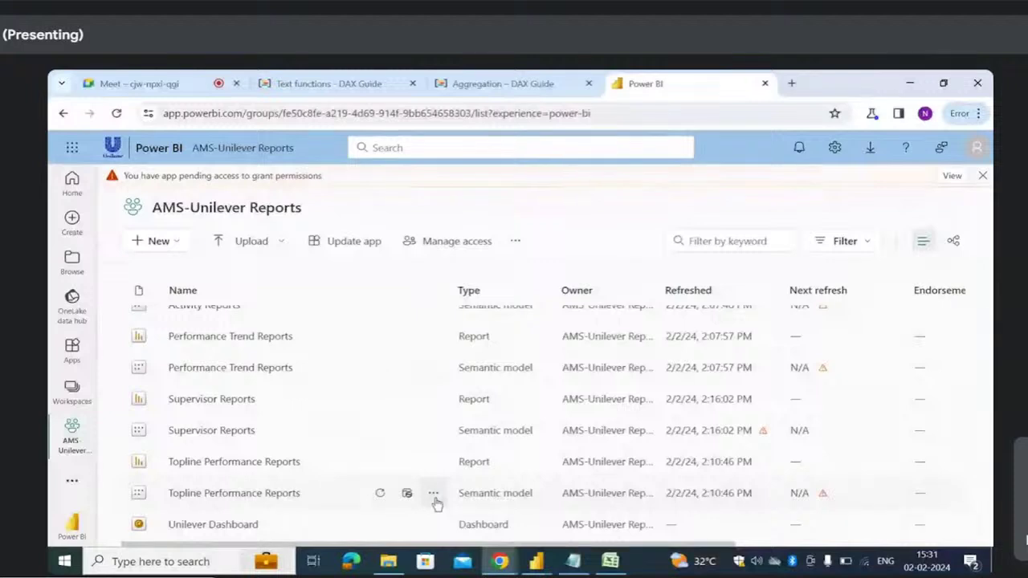
click(433, 494)
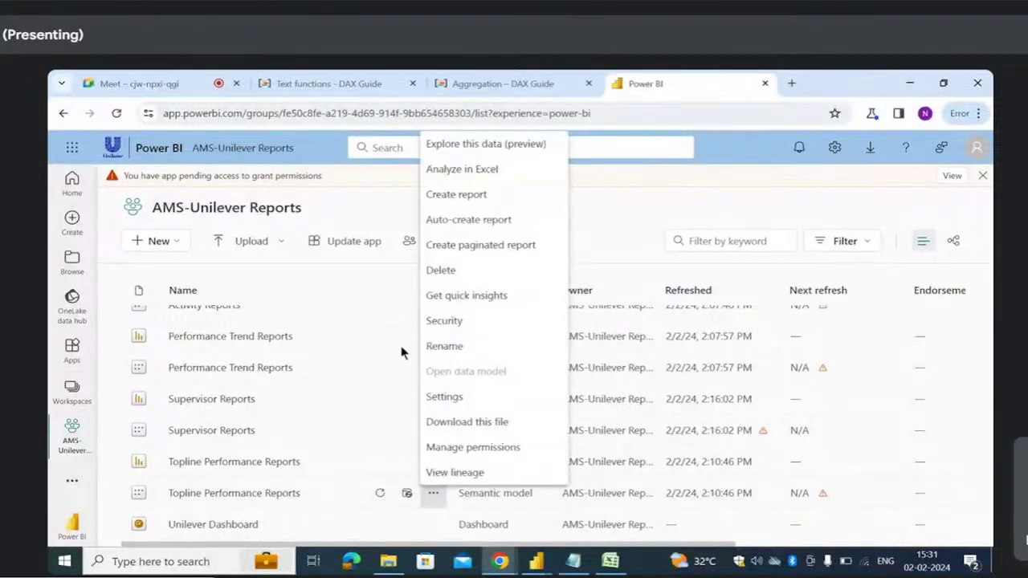
click(471, 323)
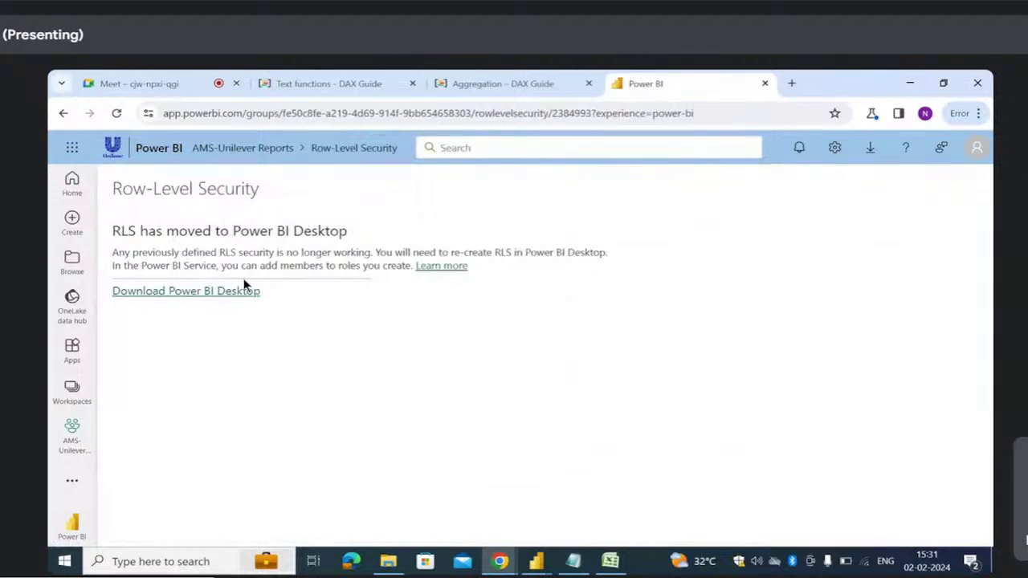
- Check the row-level security page of the Performance Trend Reports semantic model and go back to the workspace list
click(55, 114)
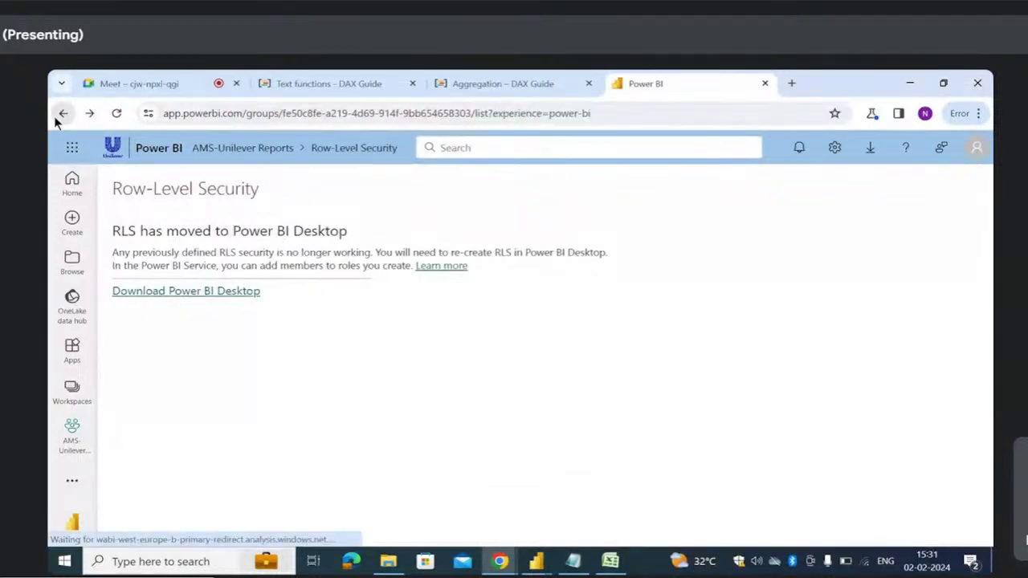
scroll(271, 471, down, 1)
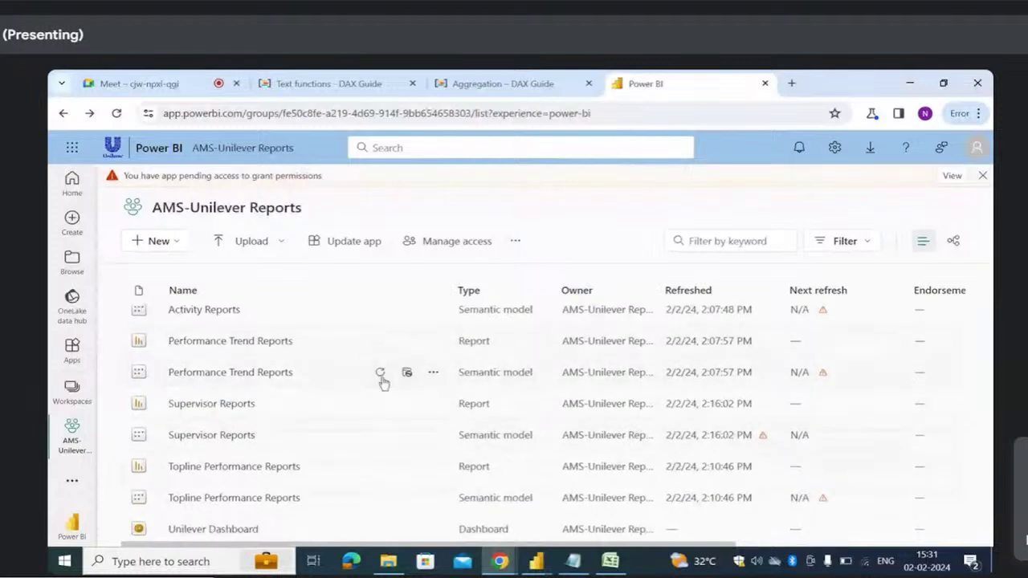
click(432, 374)
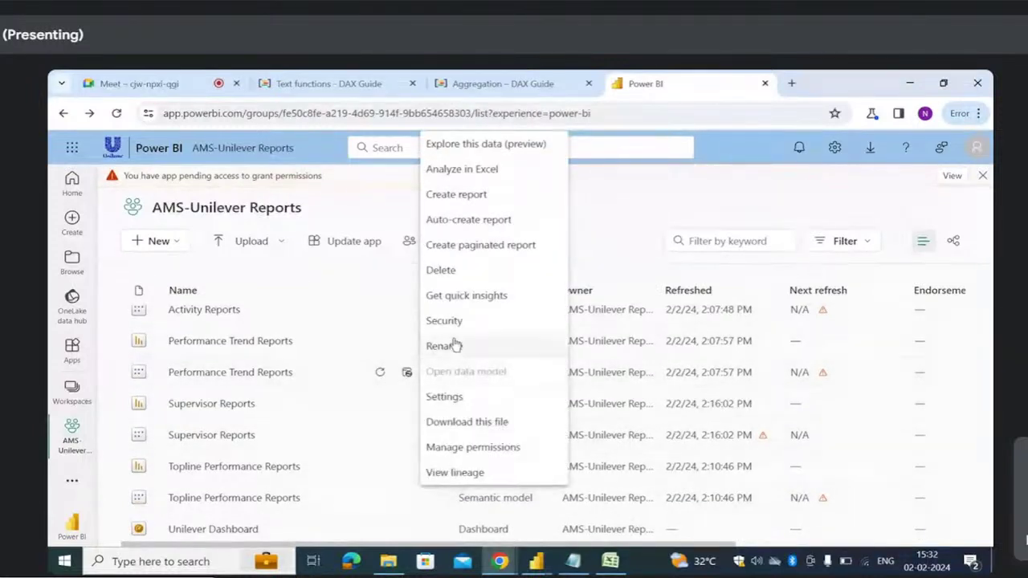
click(467, 325)
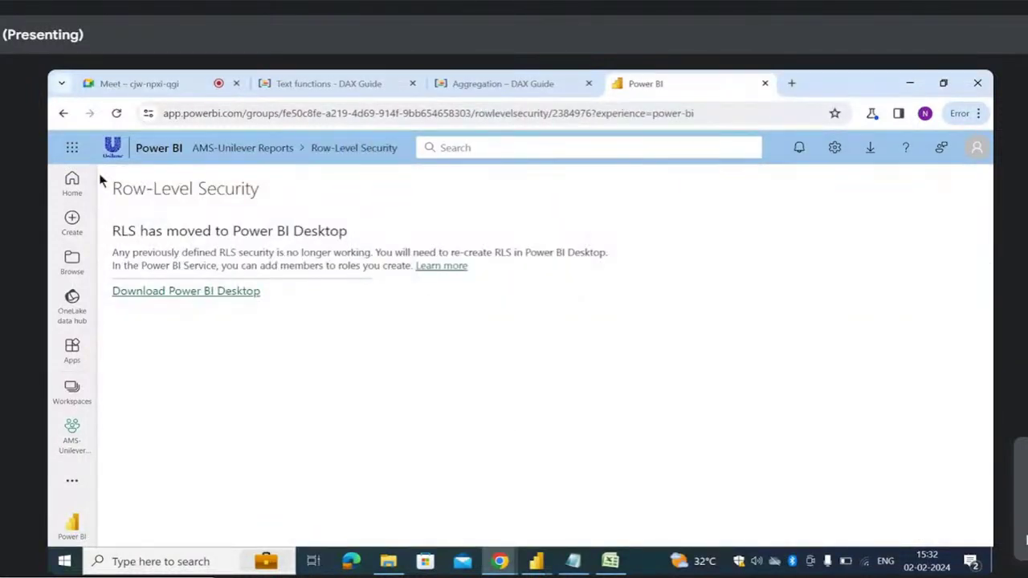
click(60, 115)
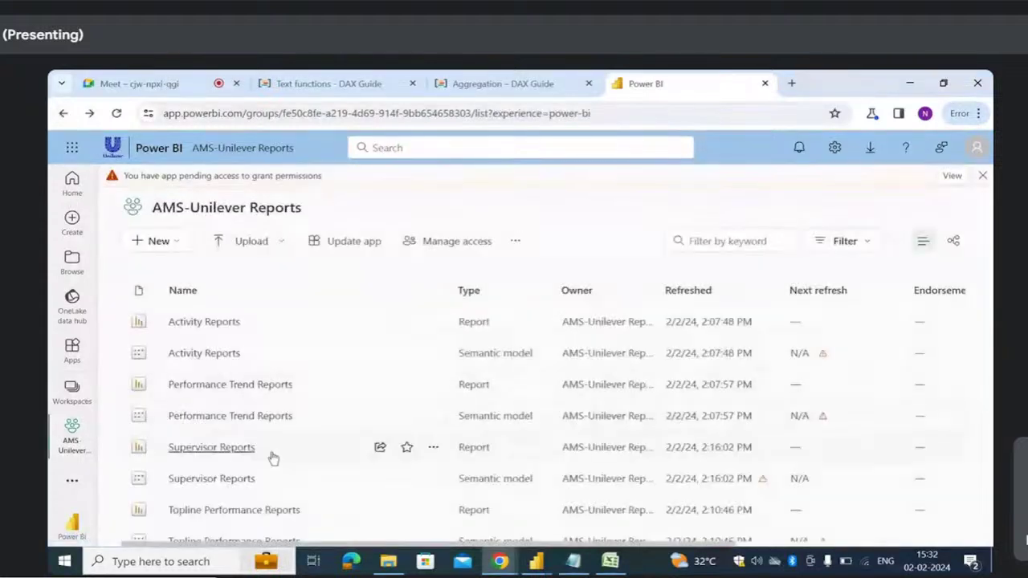
scroll(271, 458, down, 1)
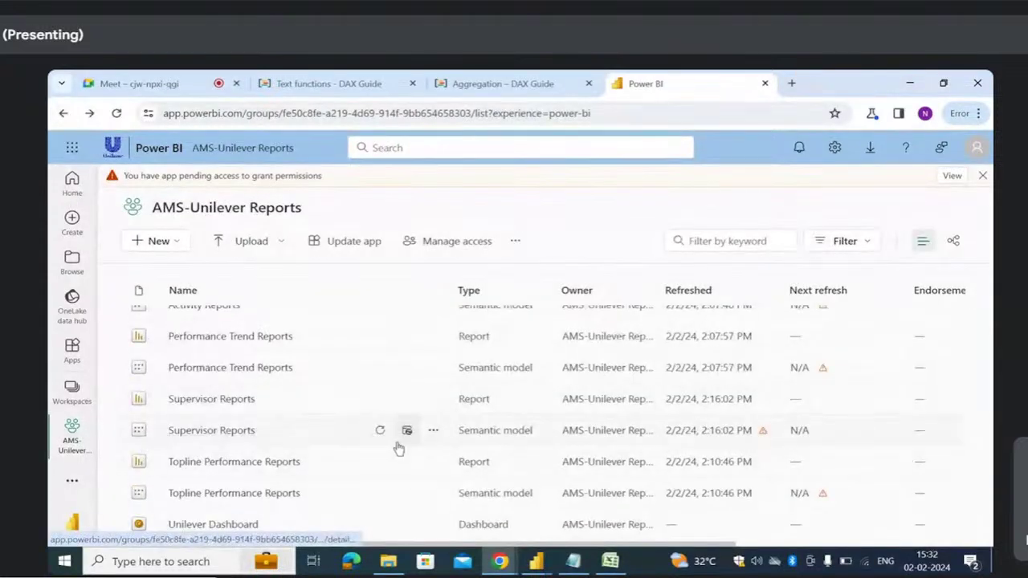
- Switch to the Power BI HR Dashboard file in Power BI Desktop and display the HR Analytics Data table's rows in Table view
mouse_move(539, 566)
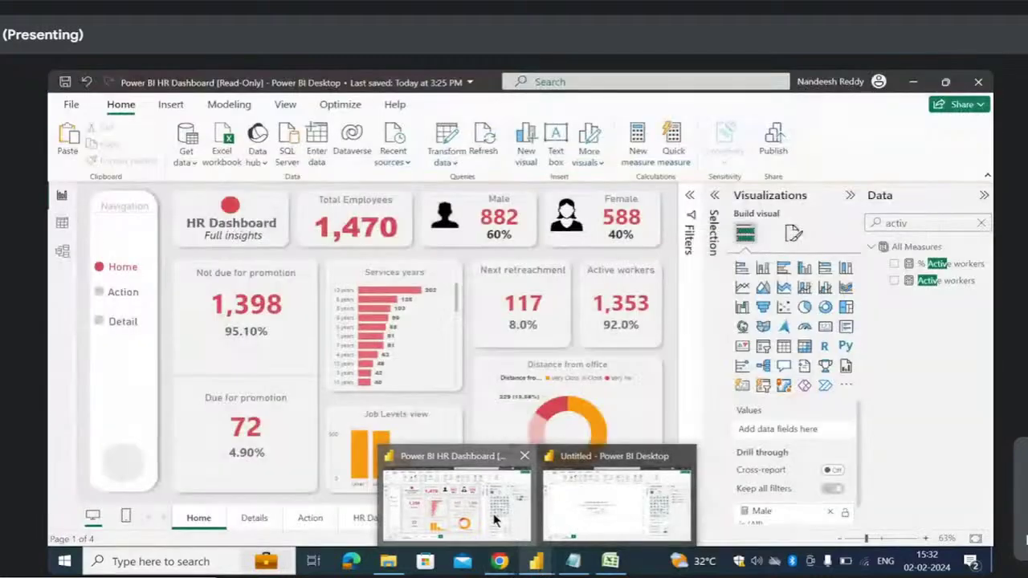
click(458, 501)
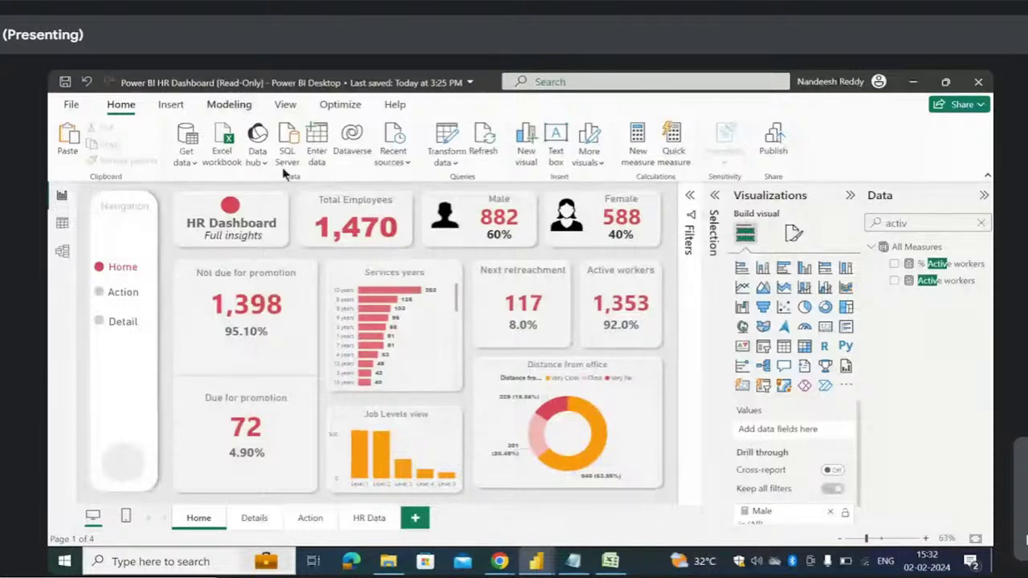
click(61, 229)
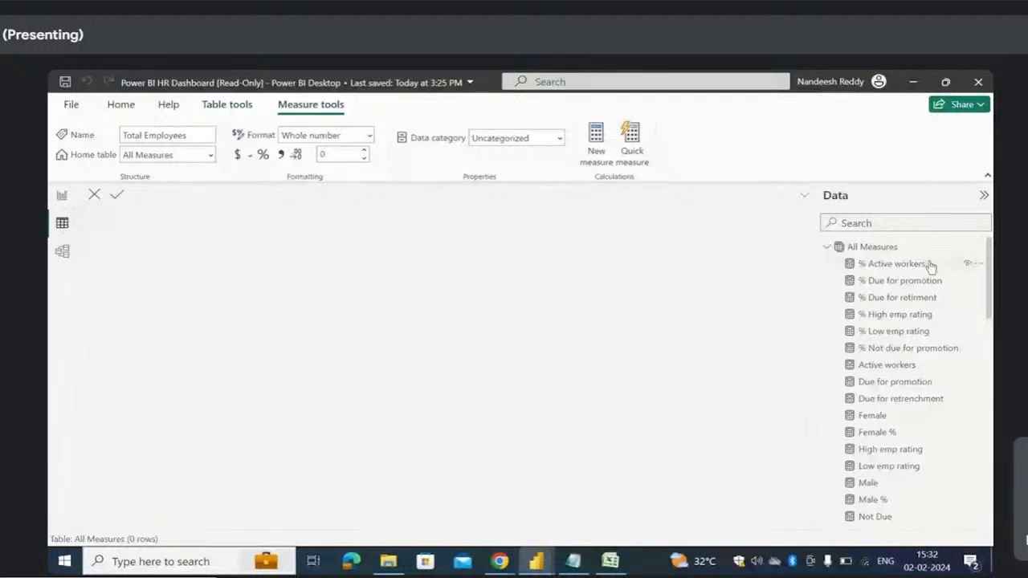
click(828, 246)
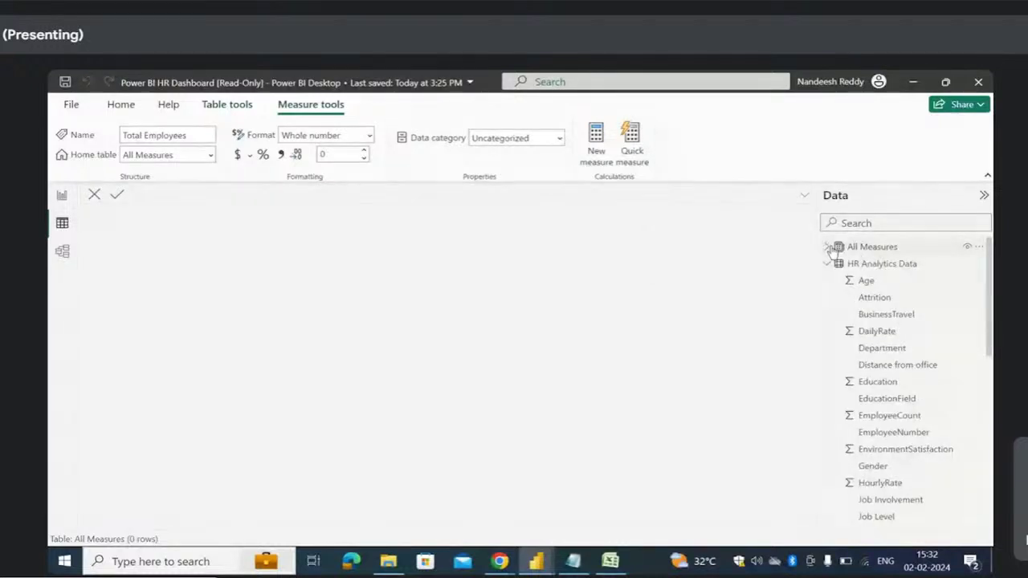
click(875, 263)
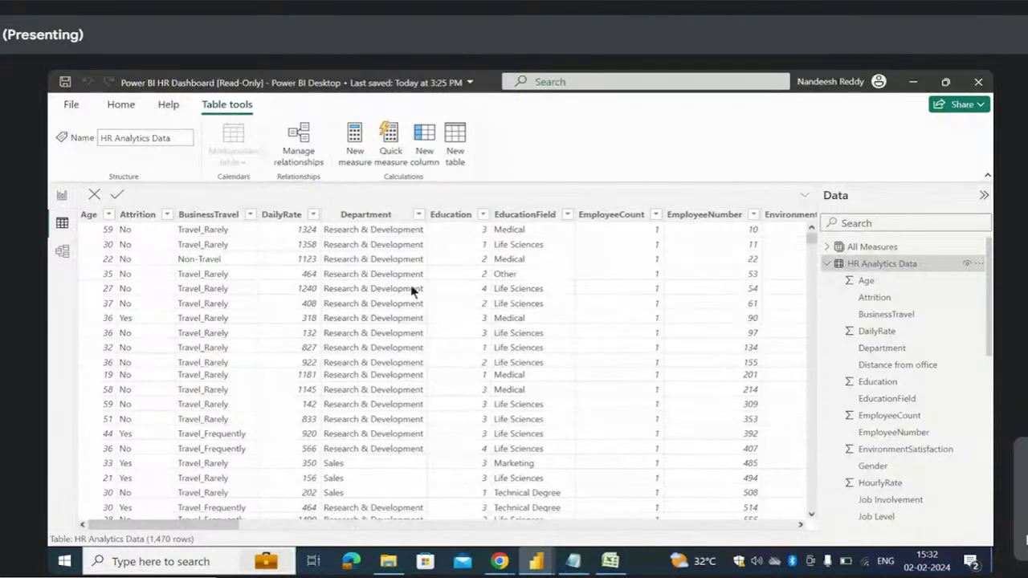
- Examine the distinct values in the Department column's filter list and close it without filtering
click(377, 213)
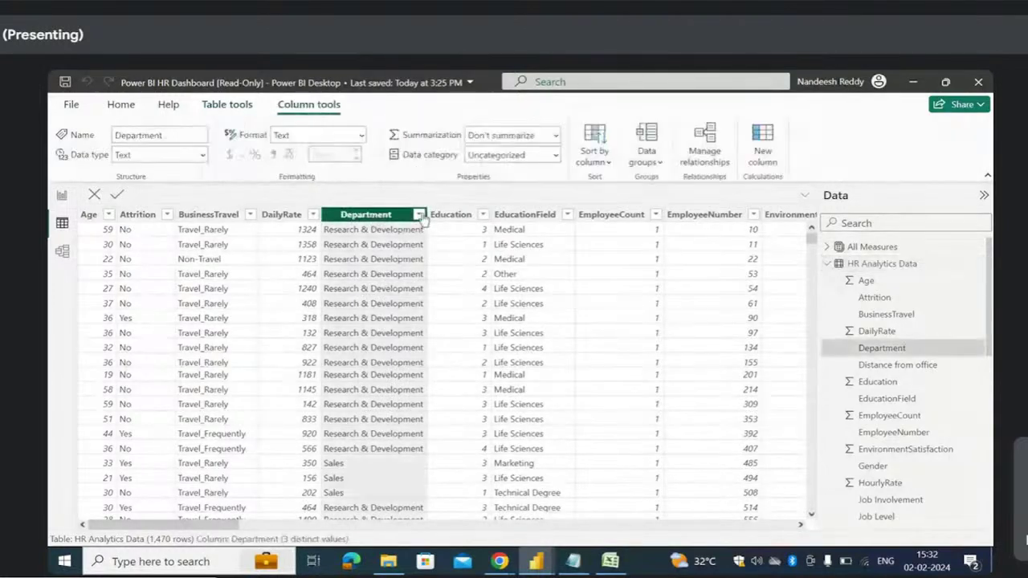
click(419, 216)
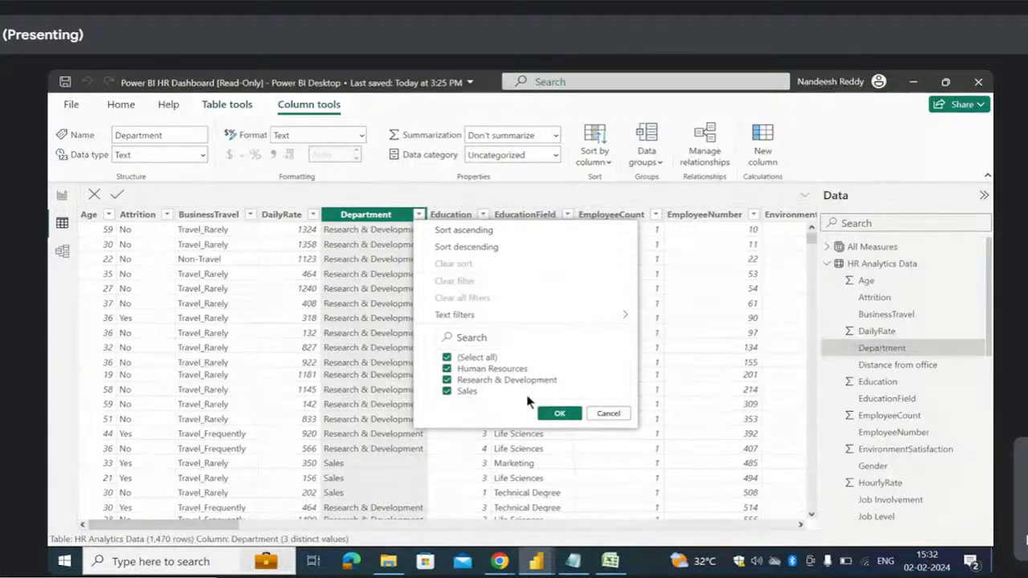
click(608, 412)
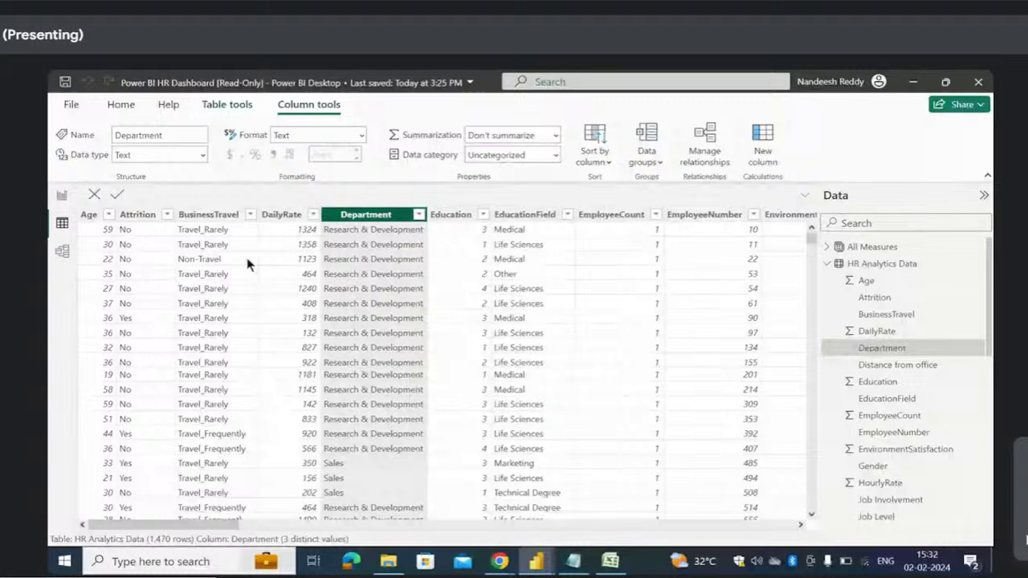
- Return to the report view and create a security role named Sales Manager in Manage roles
click(62, 195)
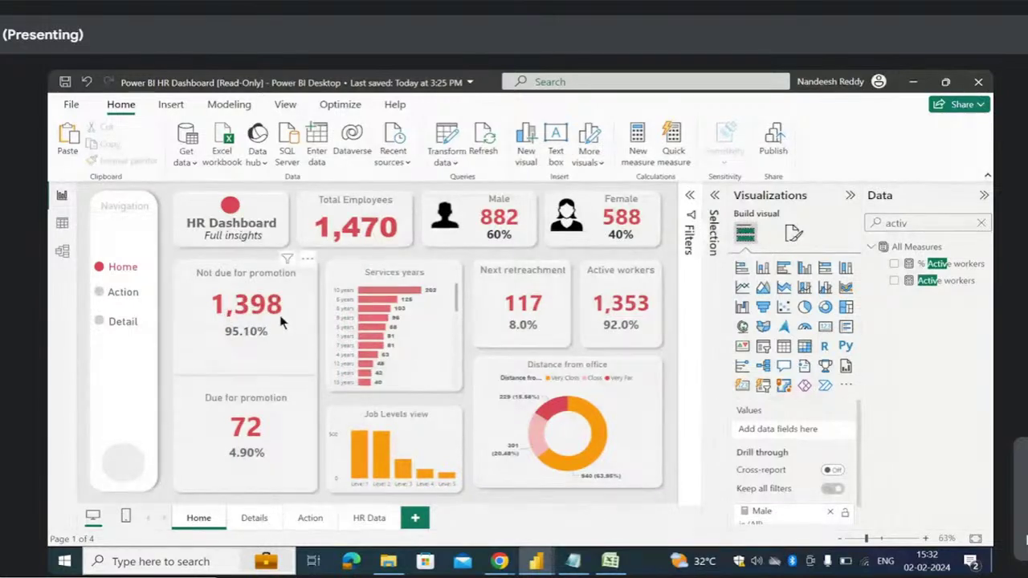
mouse_move(354, 456)
click(232, 110)
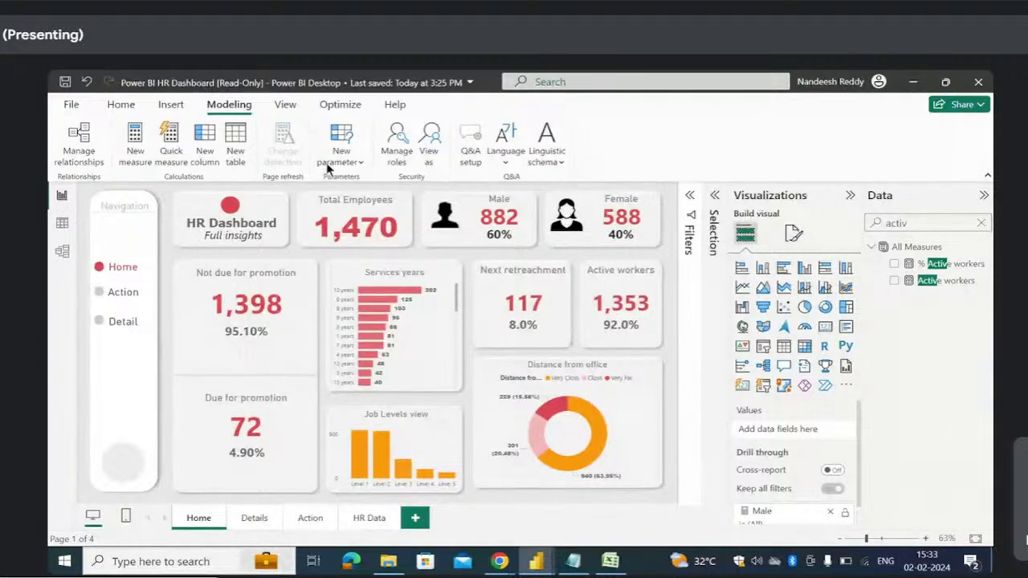
click(399, 152)
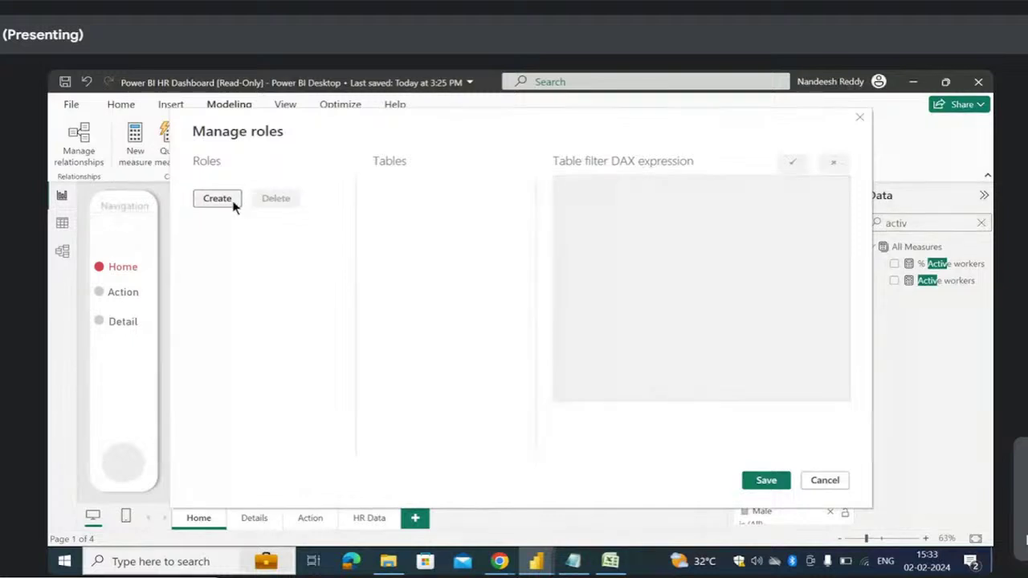
click(232, 200)
text(Sa)
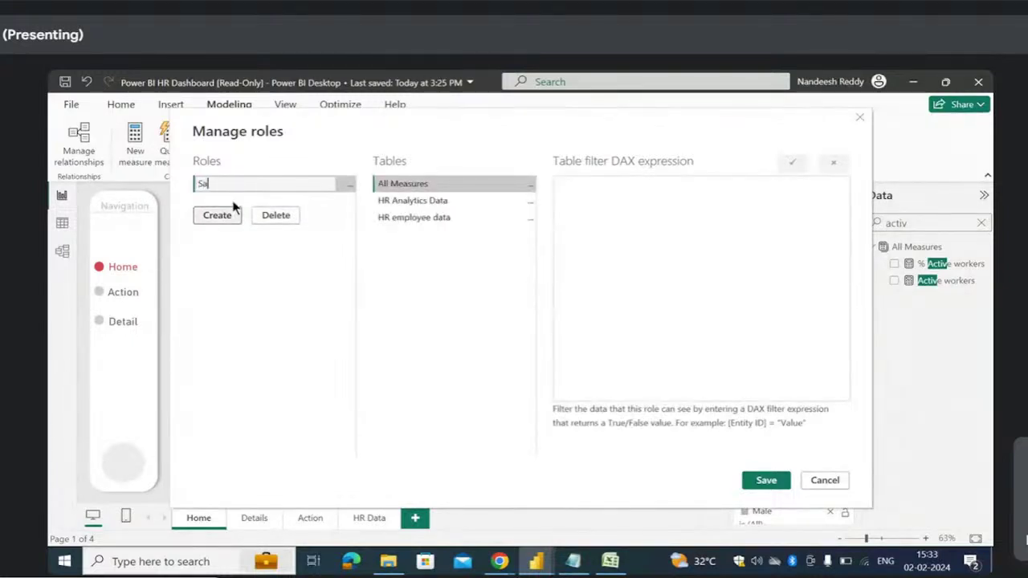
text(les Manager)
- Restrict the Sales Manager role with the filter [Department] = "Sales" on the HR Analytics Data table and save the roles
click(424, 201)
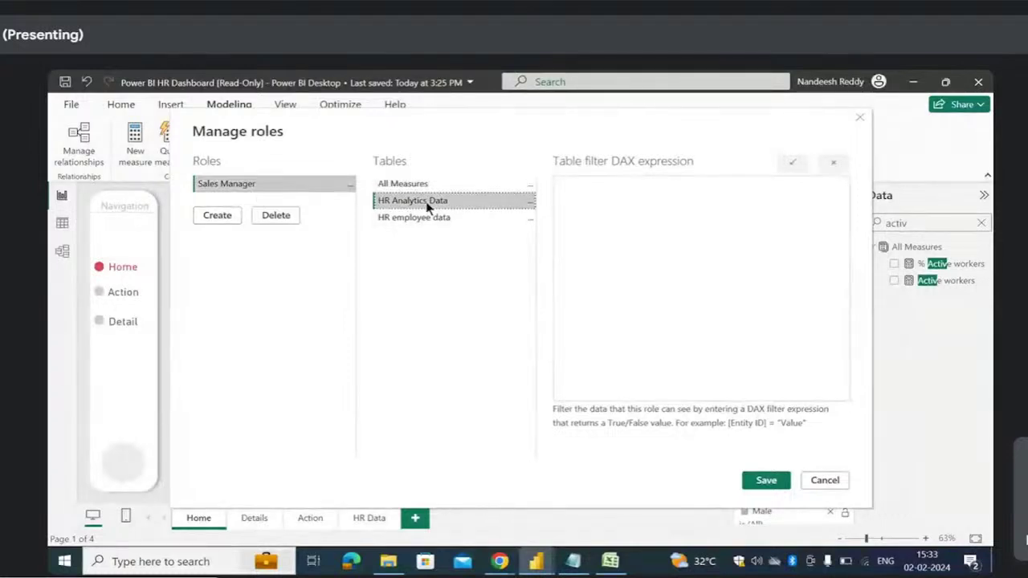
click(530, 206)
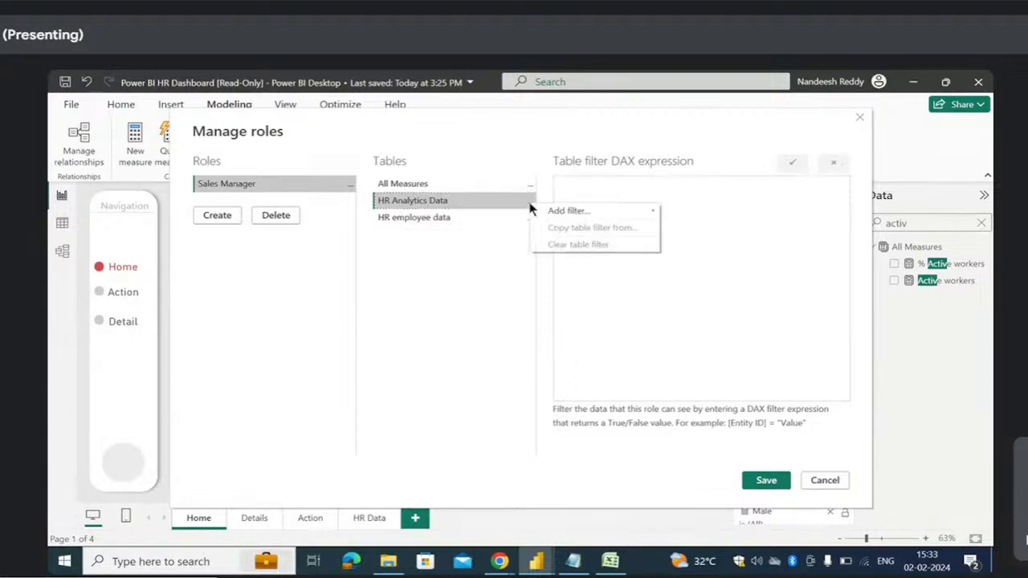
mouse_move(628, 210)
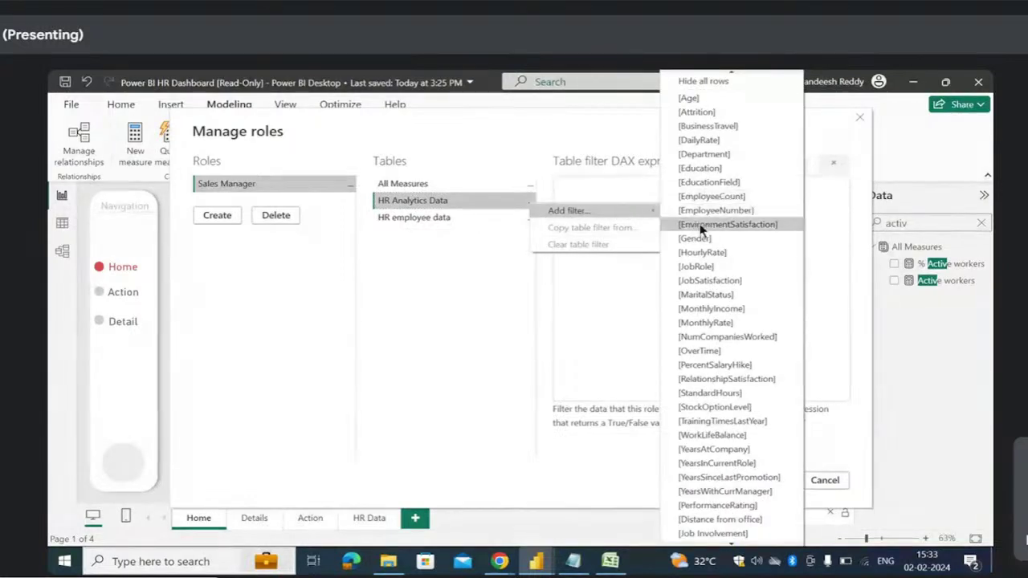
click(682, 155)
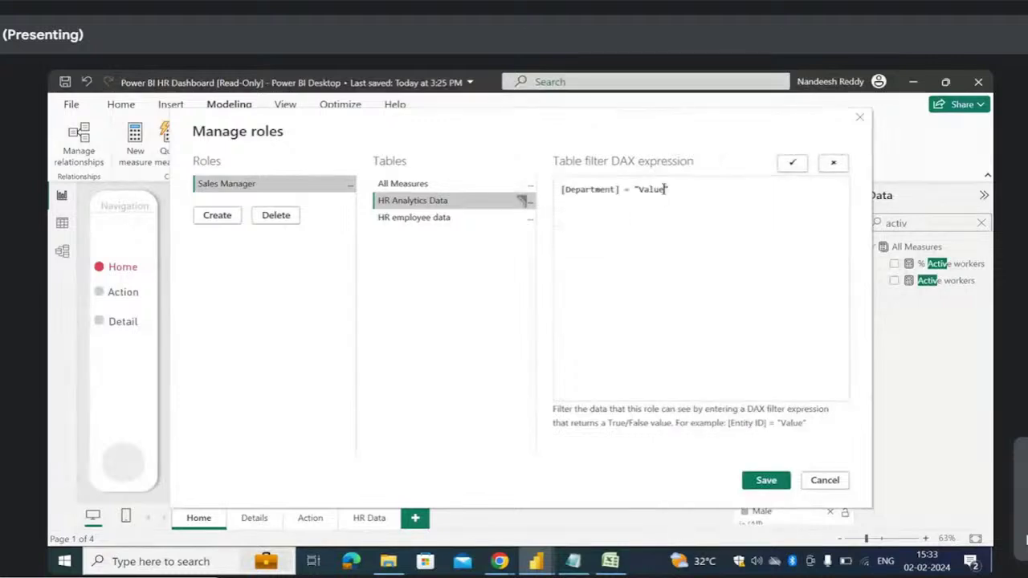
key(BackSpace)
key(BackSpace)
key(BackSpace)
key(BackSpace)
key(BackSpace)
text(Sales)
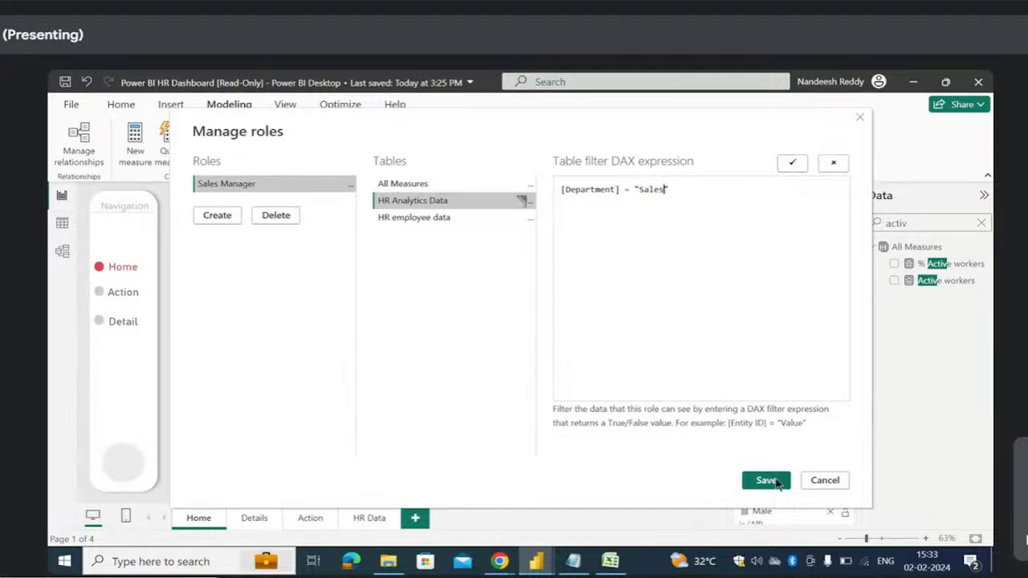
click(766, 480)
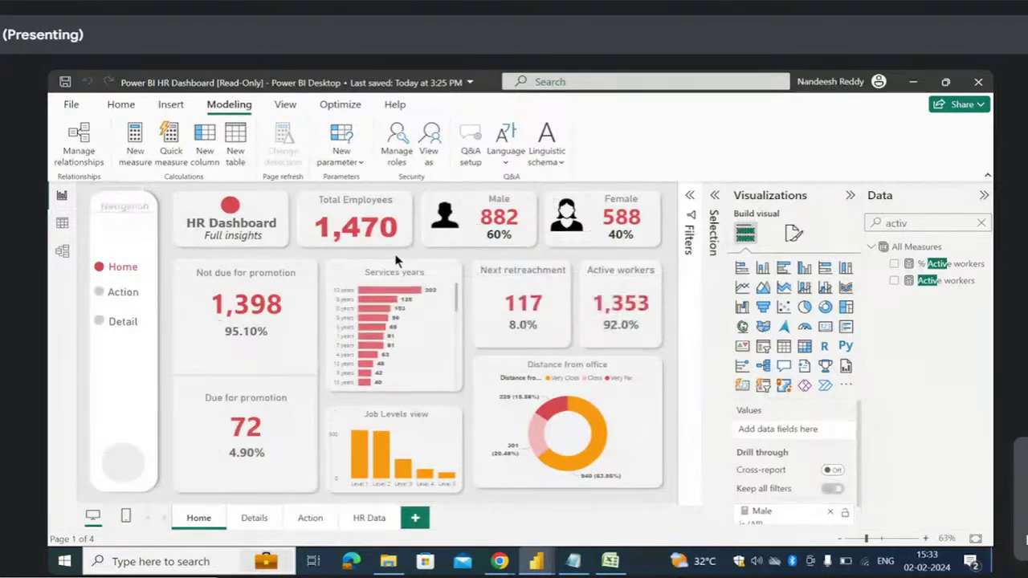
- Preview the Home page of the report as the Sales Manager role, and stop viewing as that role
click(430, 153)
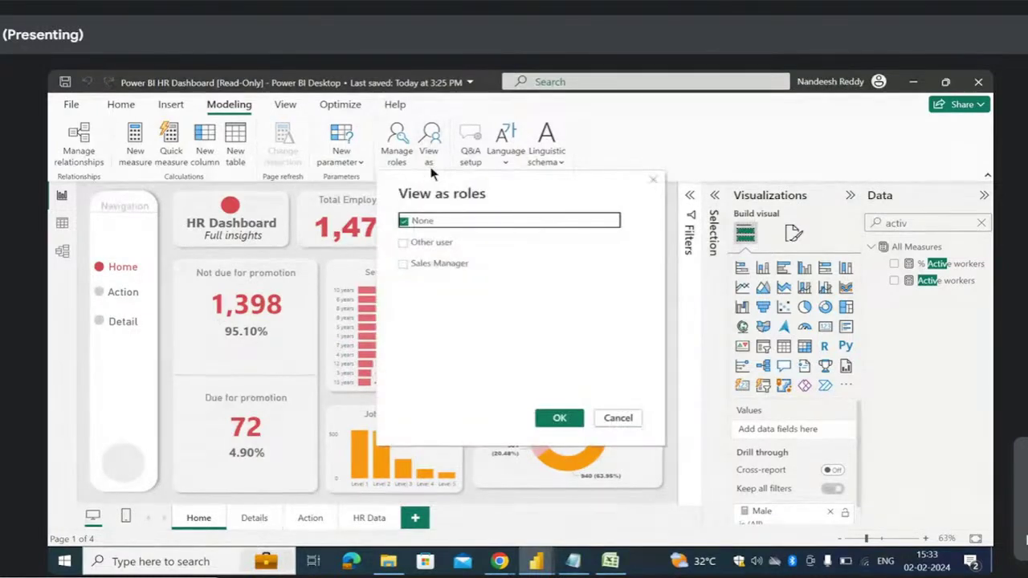
click(402, 264)
click(559, 418)
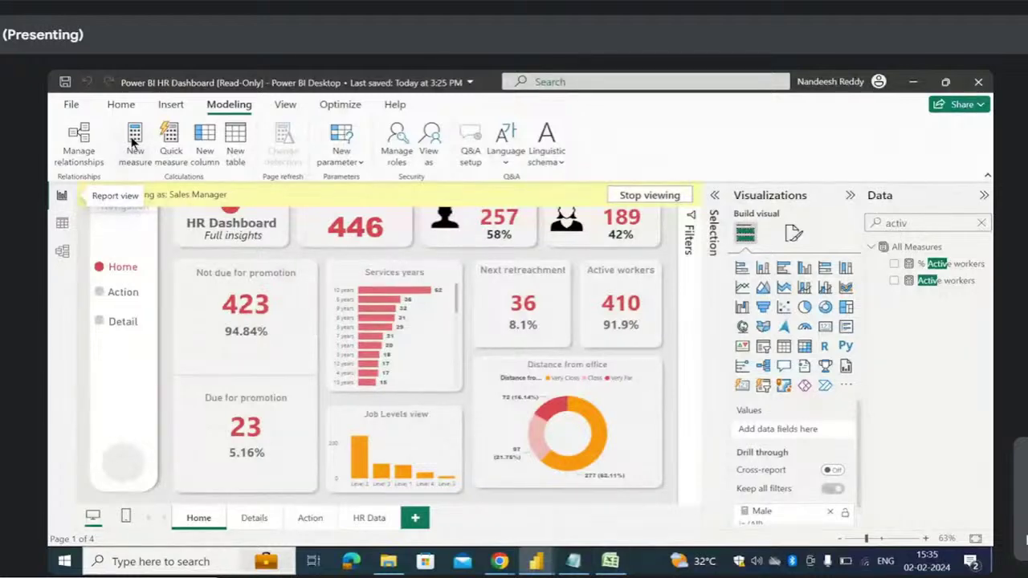
click(122, 107)
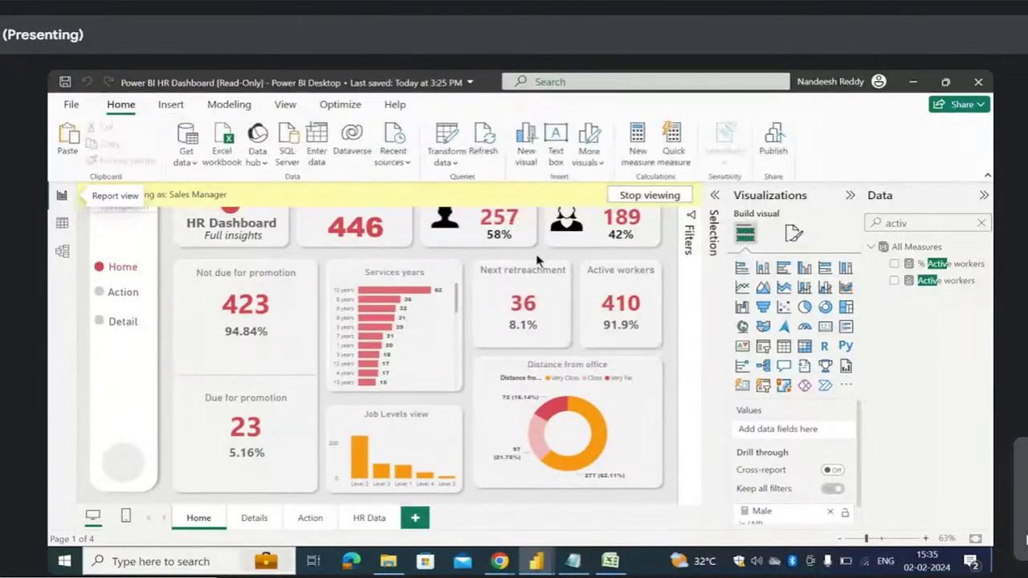
click(663, 197)
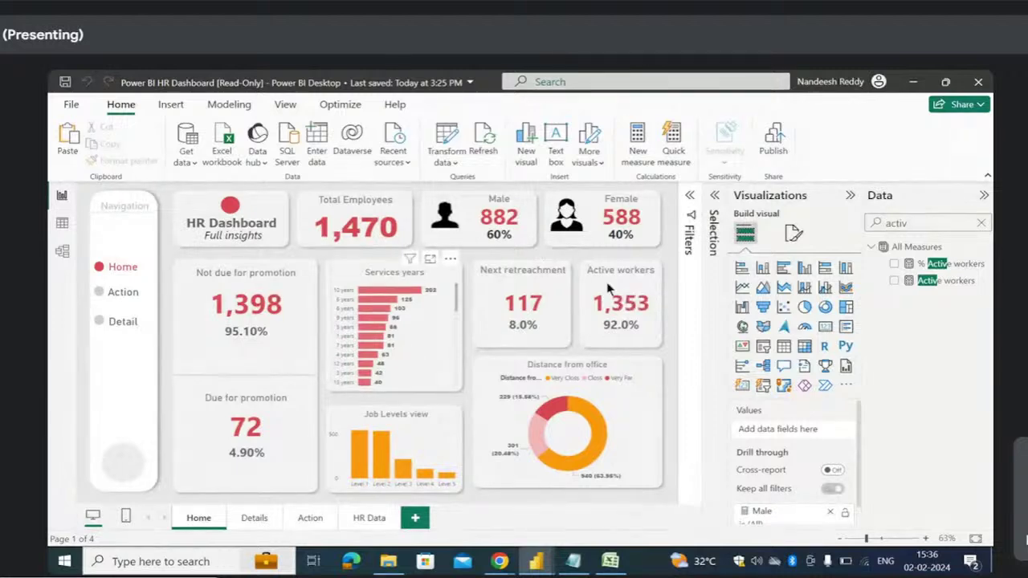
- Search the data fields for depart and add the Department field to the Home page as a slicer
click(981, 225)
text(dep)
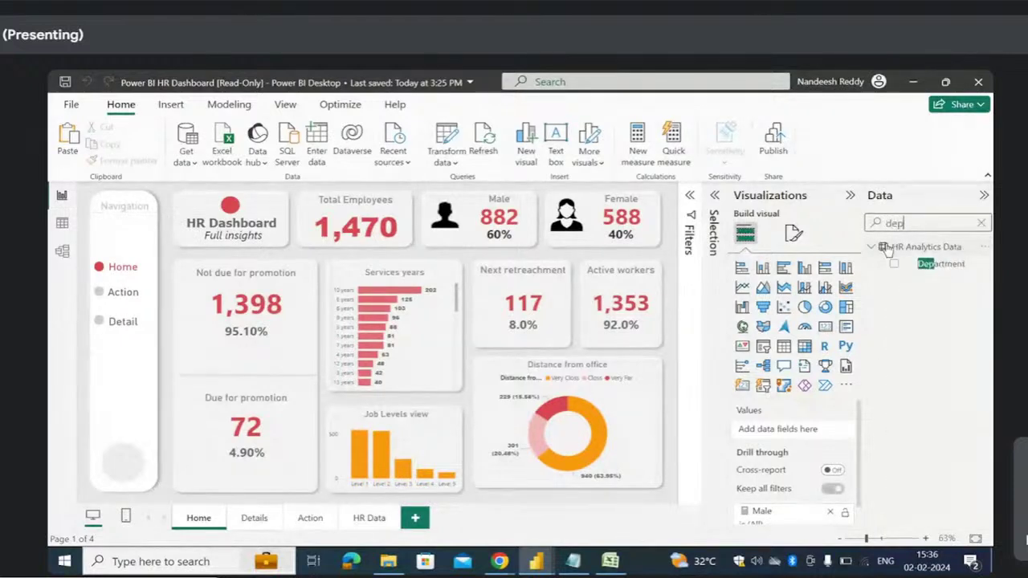
text(art)
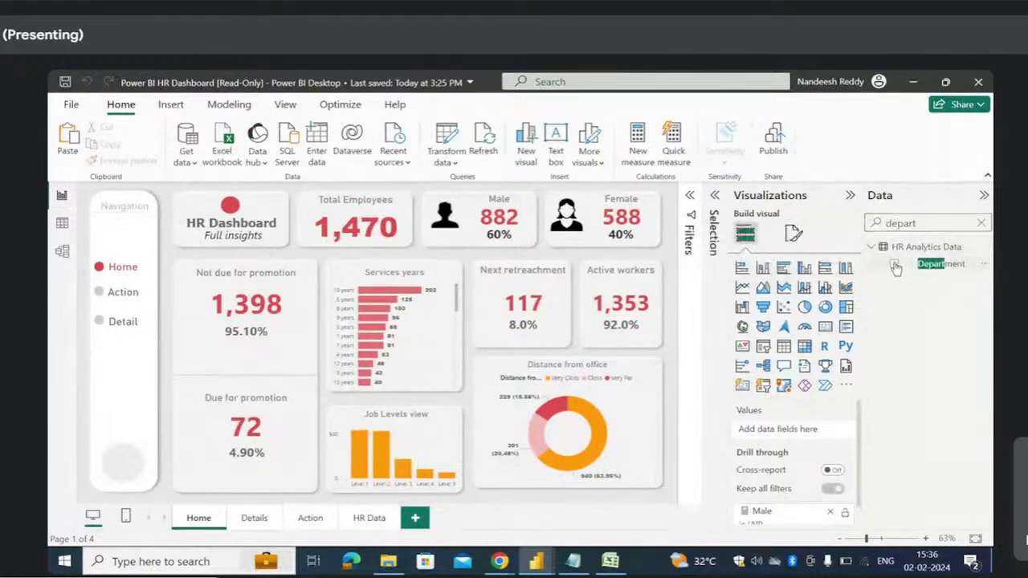
click(895, 266)
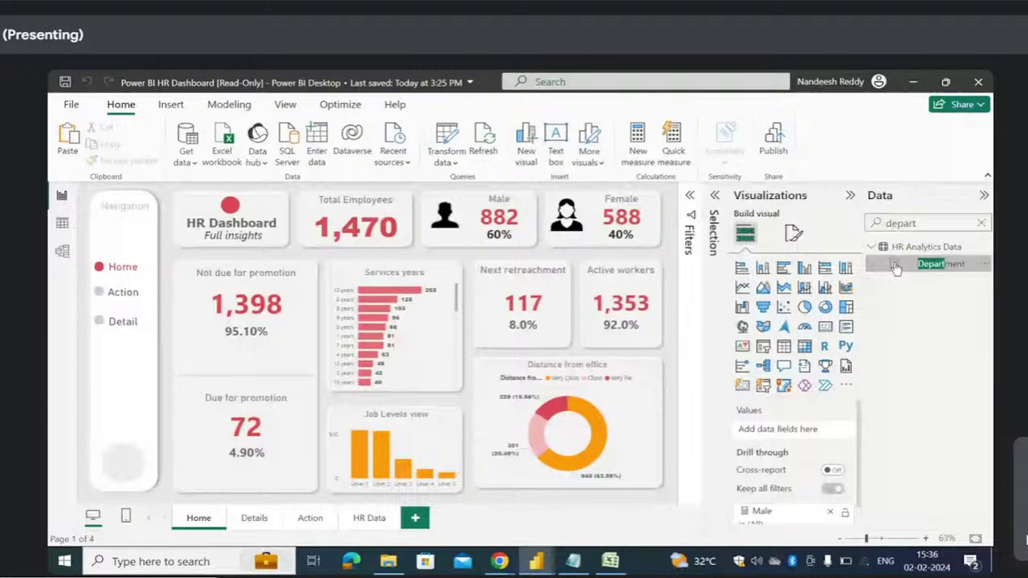
click(764, 349)
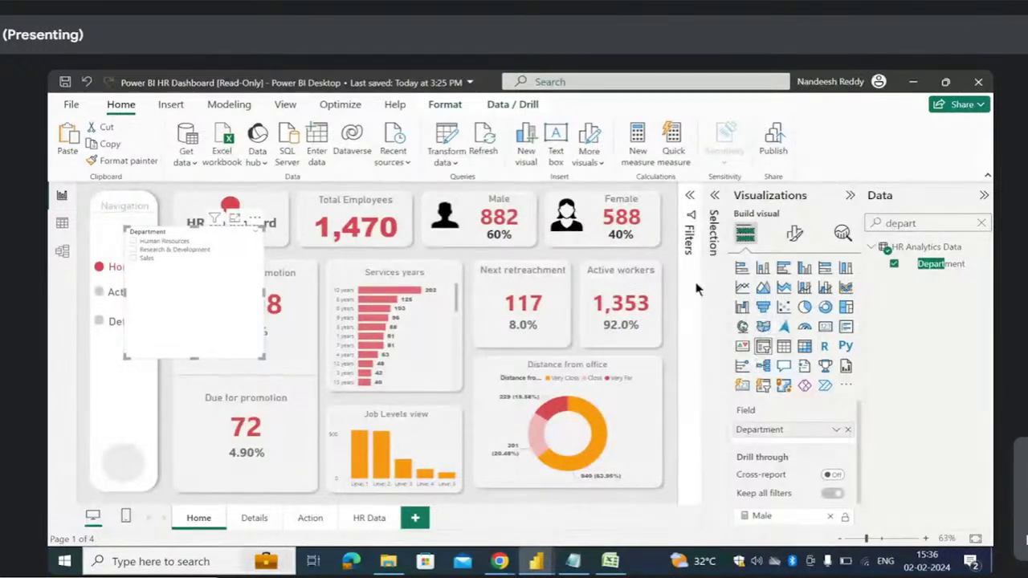
- Change the Department slicer's style to Dropdown and reduce its height to fit the single drop-down line
click(796, 233)
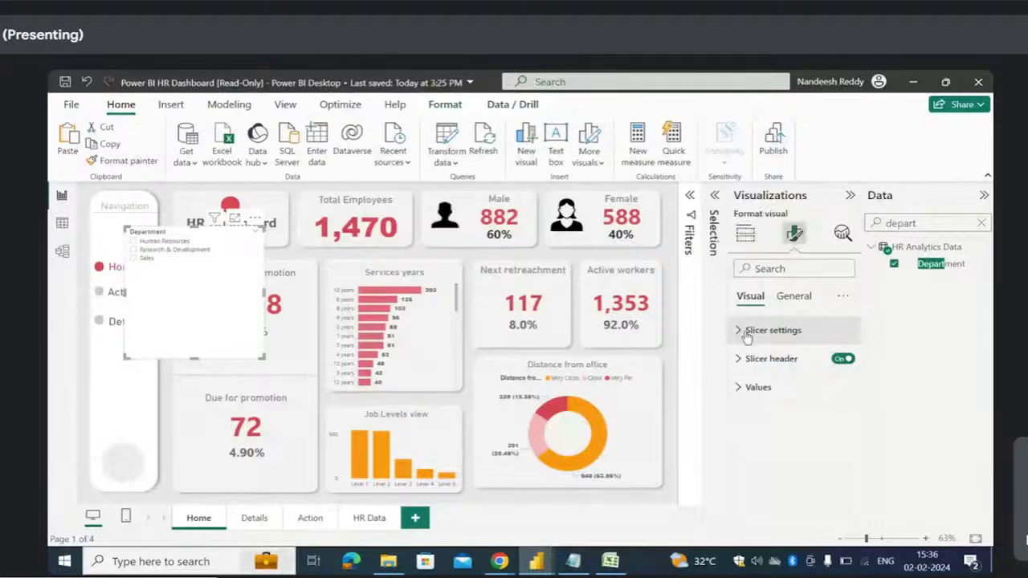
click(757, 330)
click(834, 409)
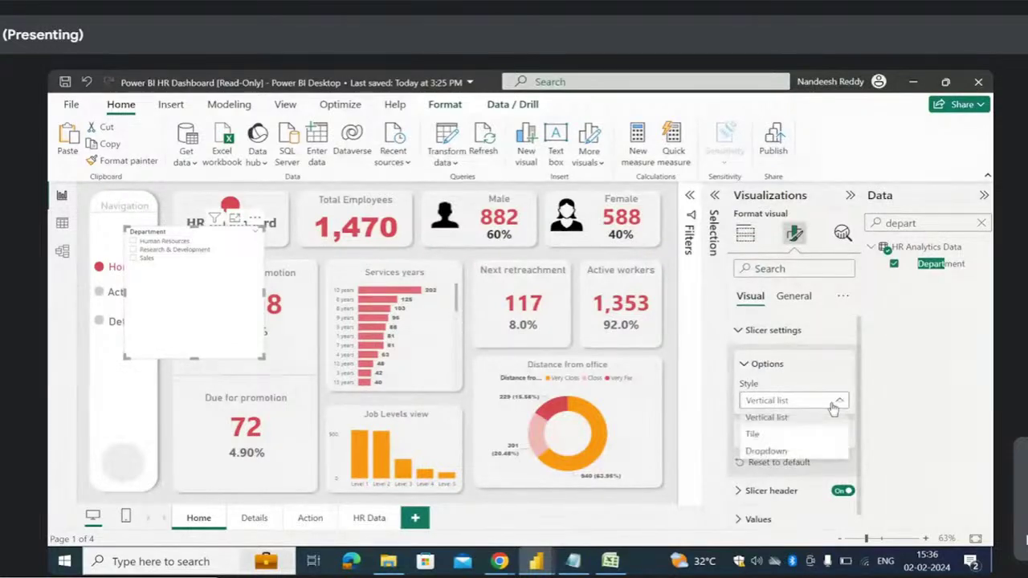
click(770, 448)
scroll(772, 446, down, 1)
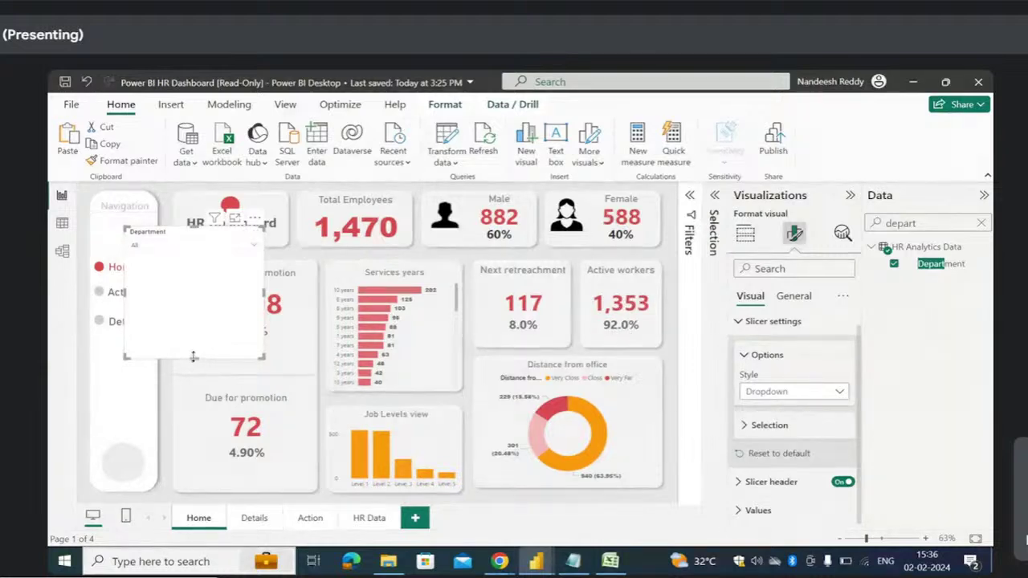
drag(193, 358, 188, 262)
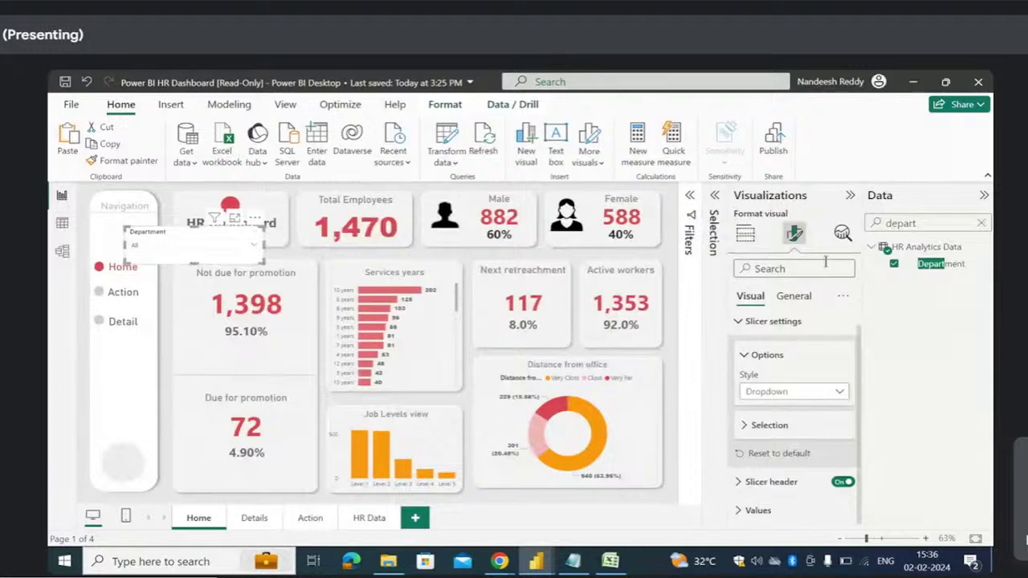
- Format the Department slicer's header text in bold with the recent red font color
click(735, 322)
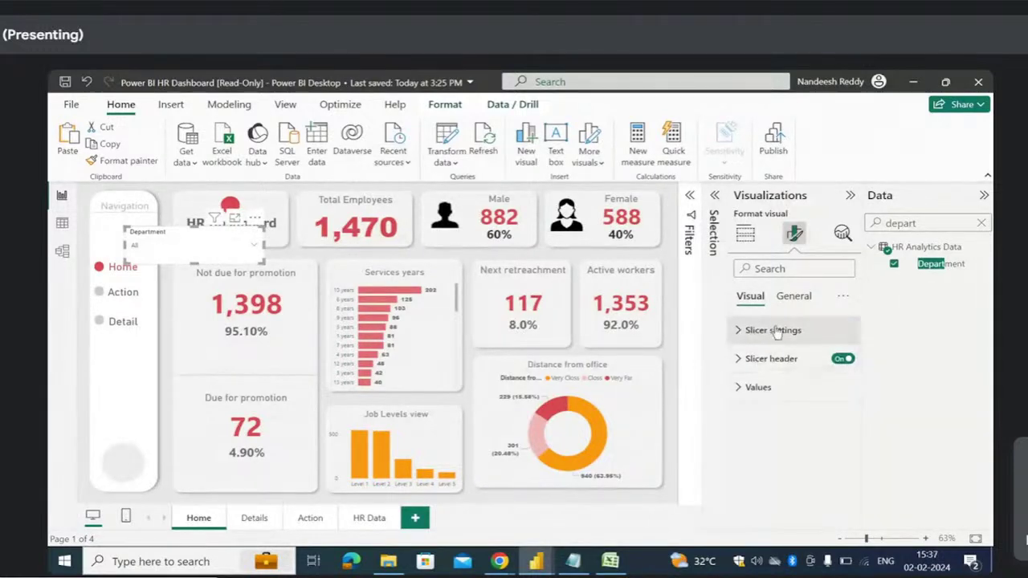
click(749, 356)
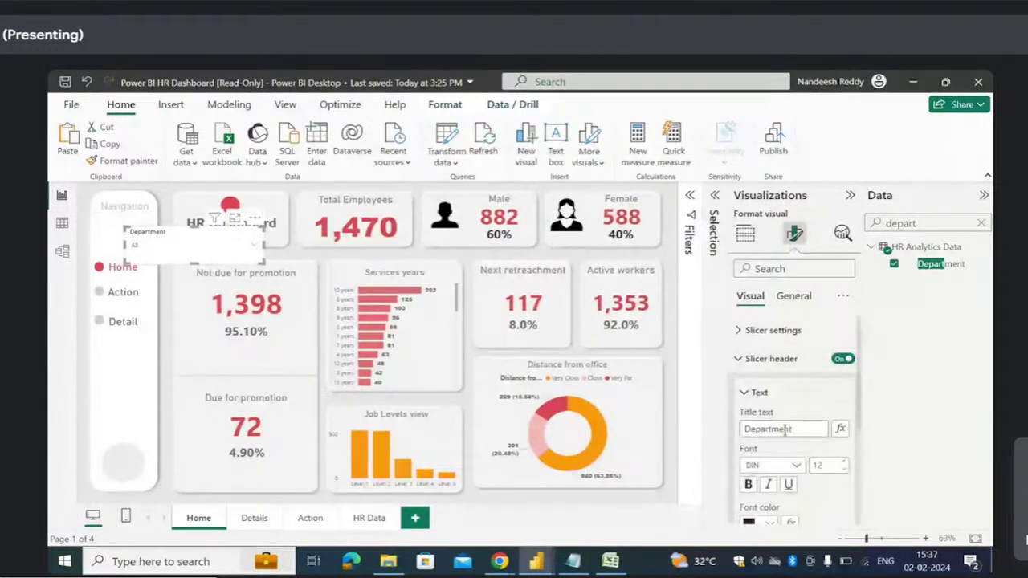
scroll(784, 430, down, 1)
click(769, 468)
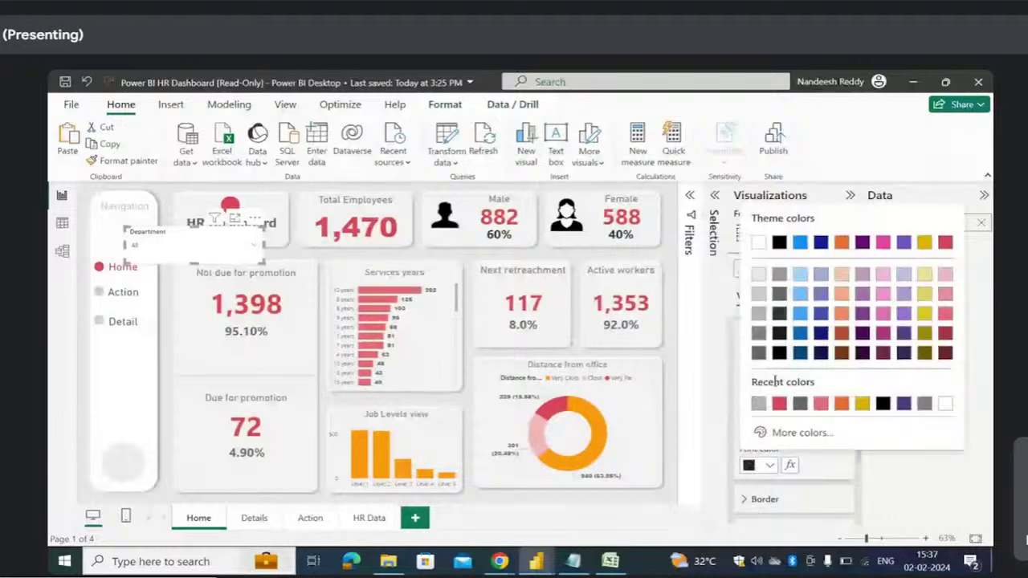
click(780, 405)
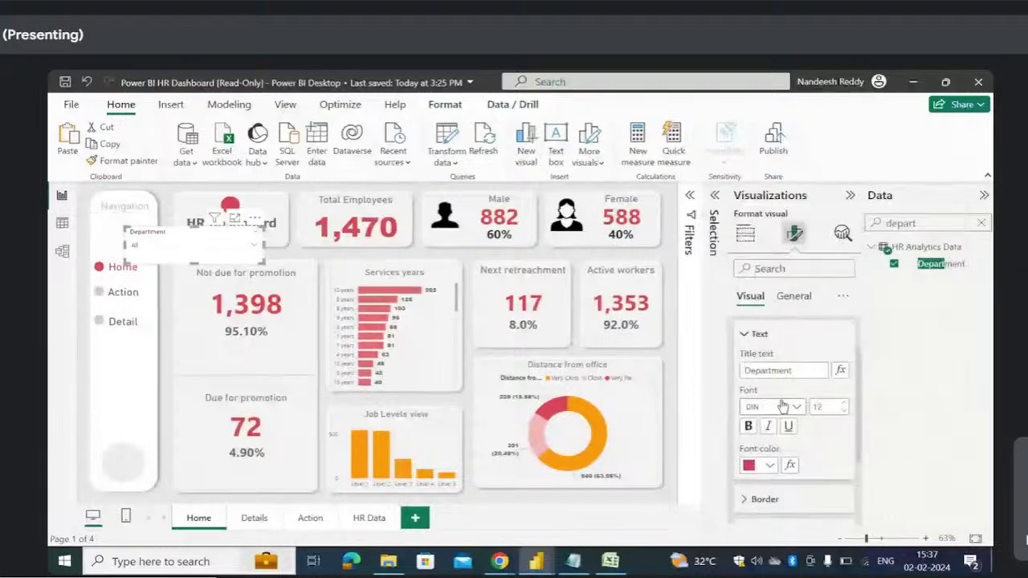
click(749, 427)
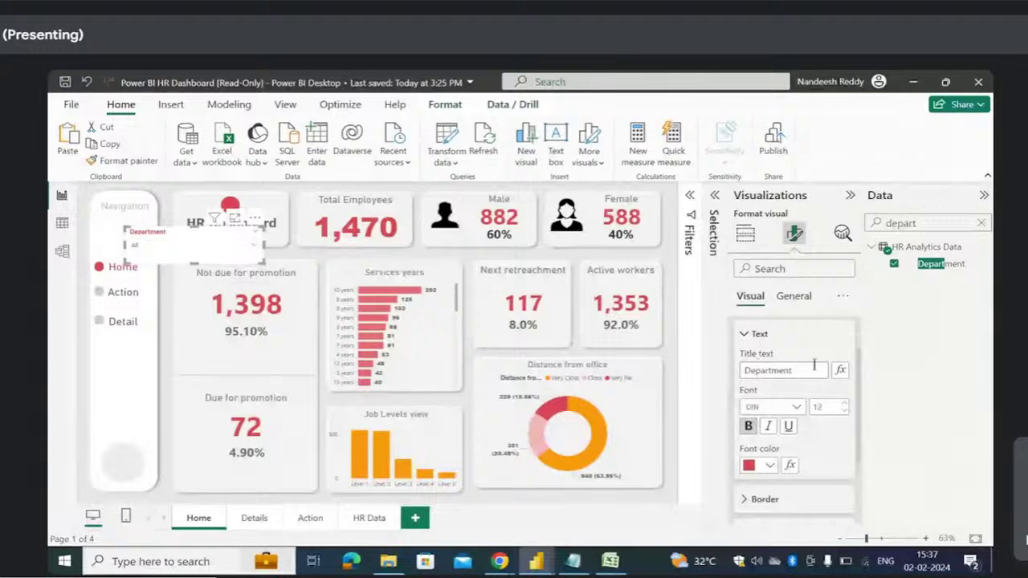
scroll(755, 373, up, 1)
click(747, 363)
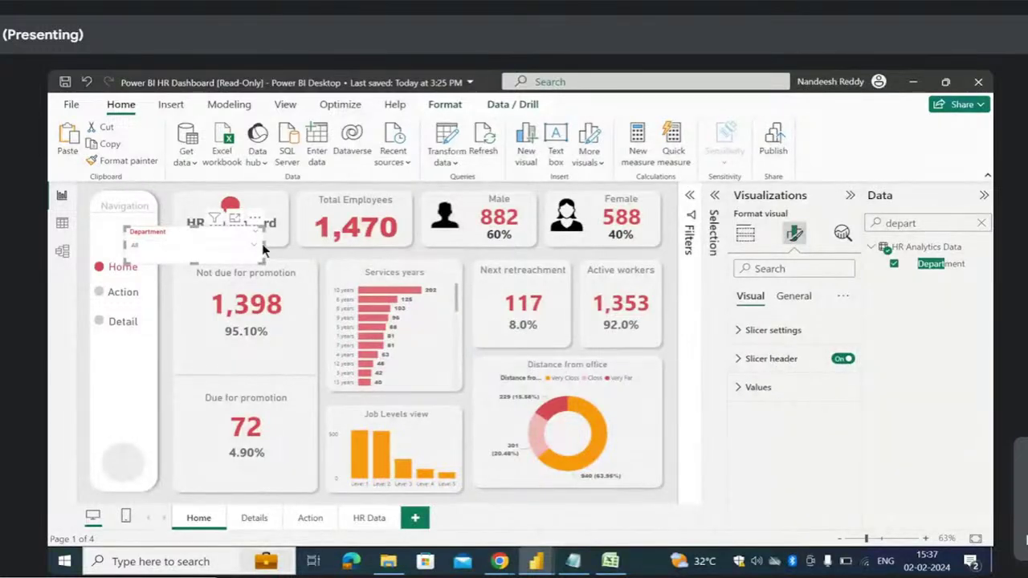
- Narrow the Department slicer and place it in the Navigation panel between the Detail link and the circle
drag(265, 244, 152, 390)
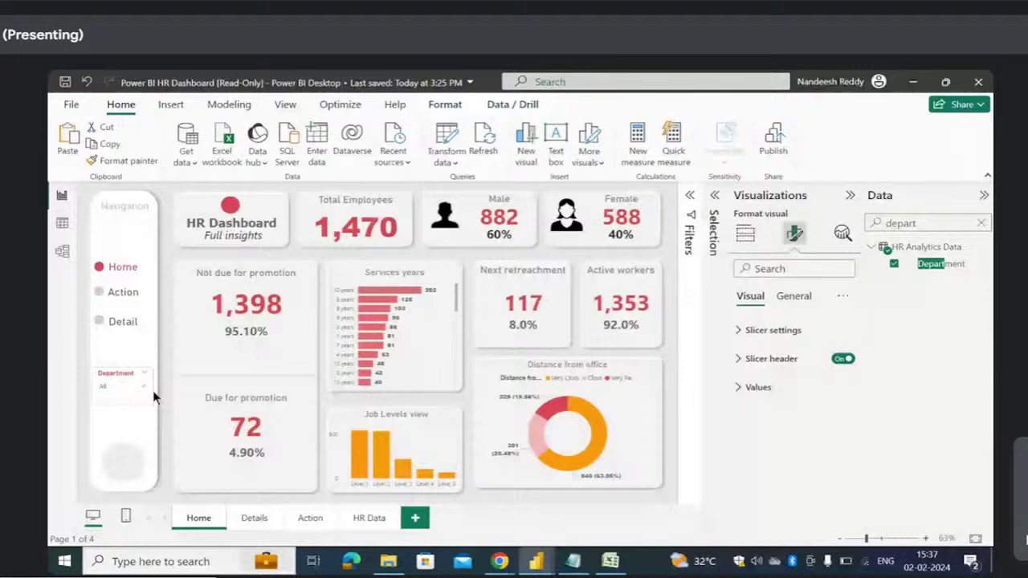
click(167, 434)
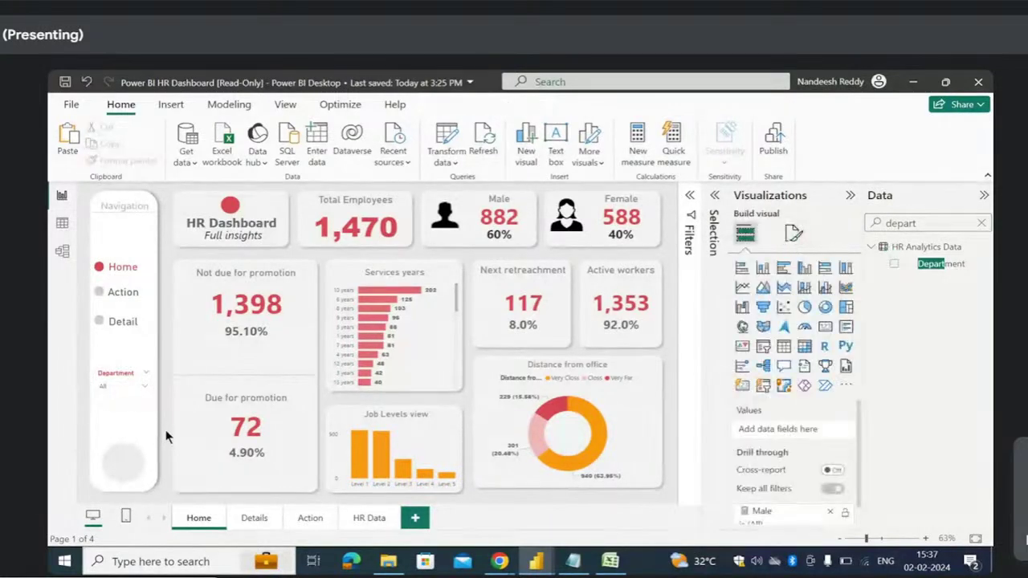
- Test the Department slicer with Sales, Research & Development and Human Resources in turn, and clear the selection
click(142, 389)
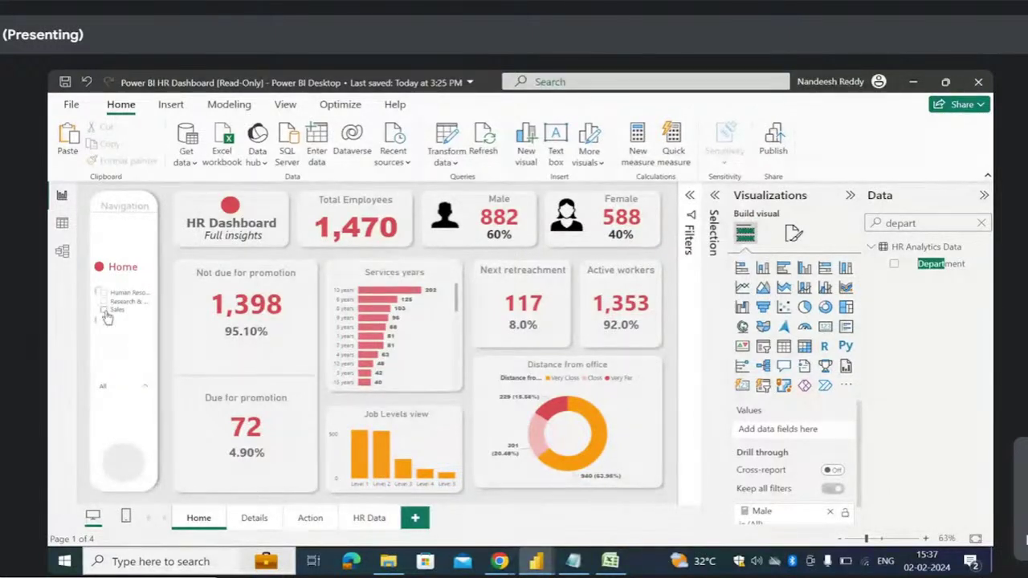
click(103, 311)
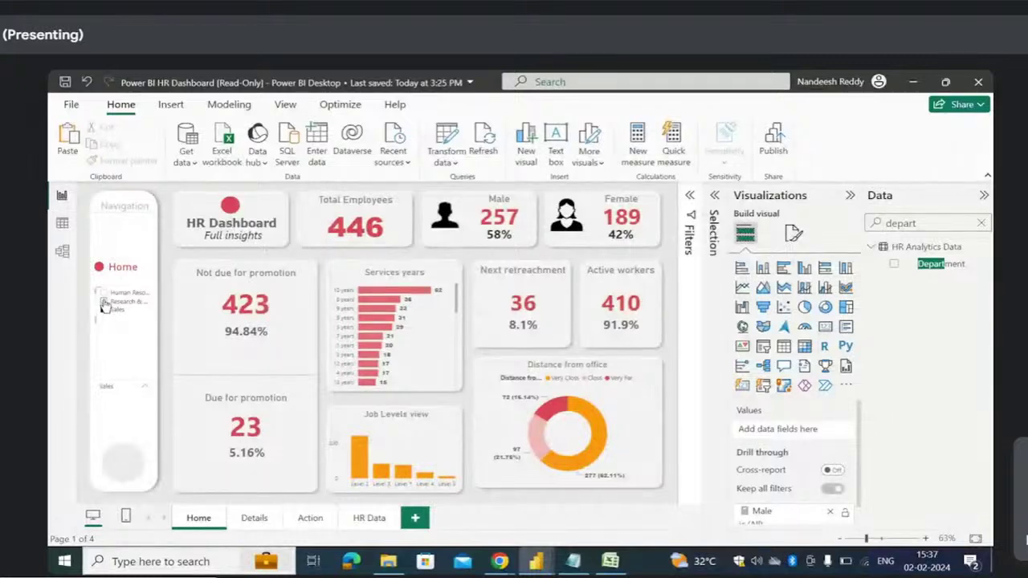
click(103, 302)
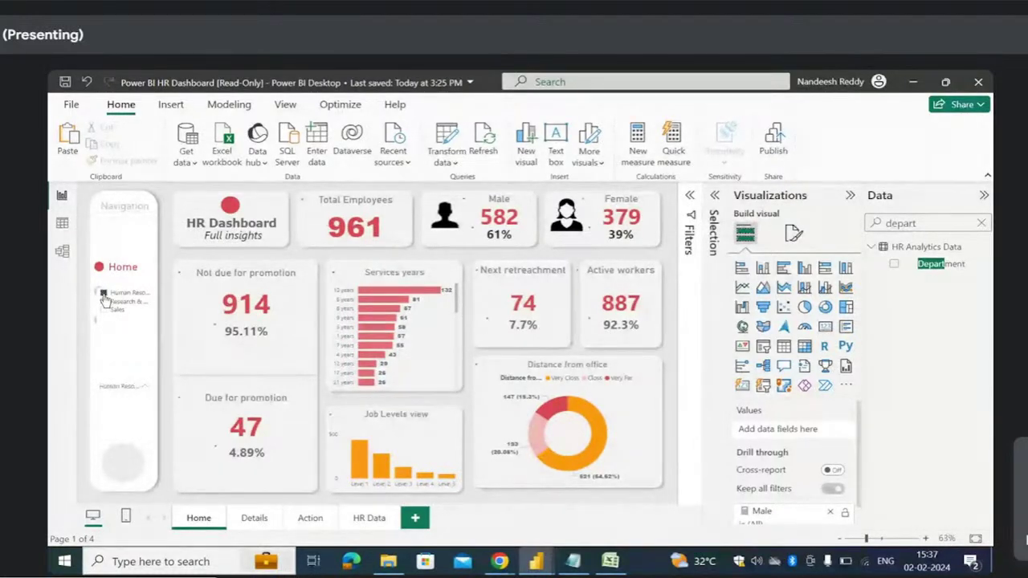
click(104, 296)
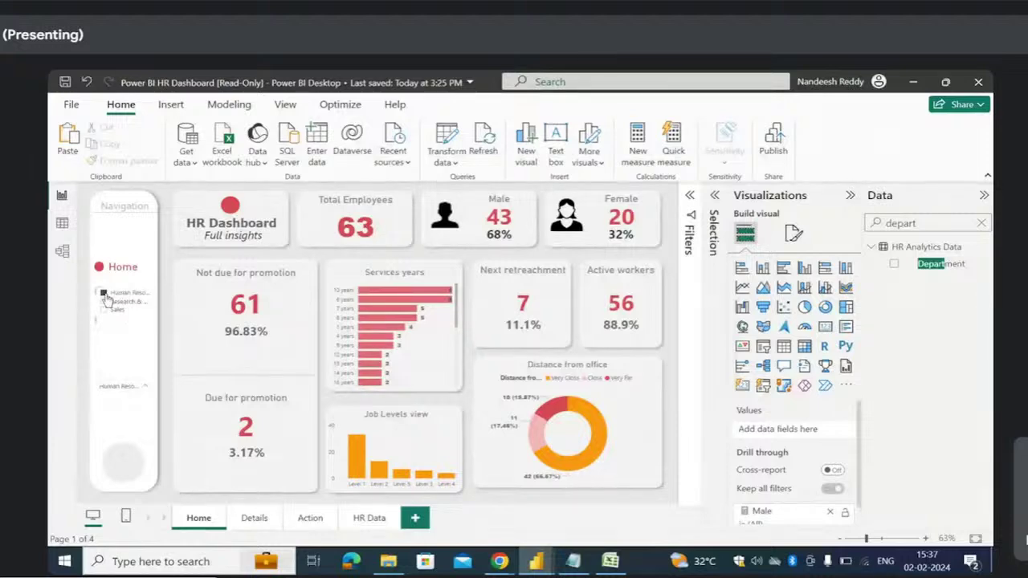
click(104, 295)
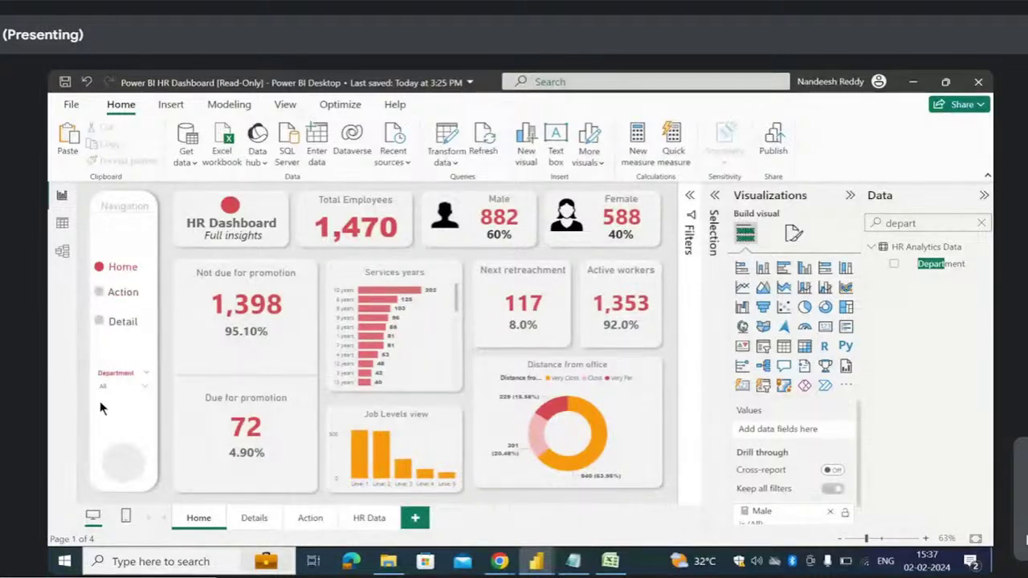
- Review the Department column of HR Analytics Data in Table view and select the Gender column
mouse_move(110, 406)
click(62, 224)
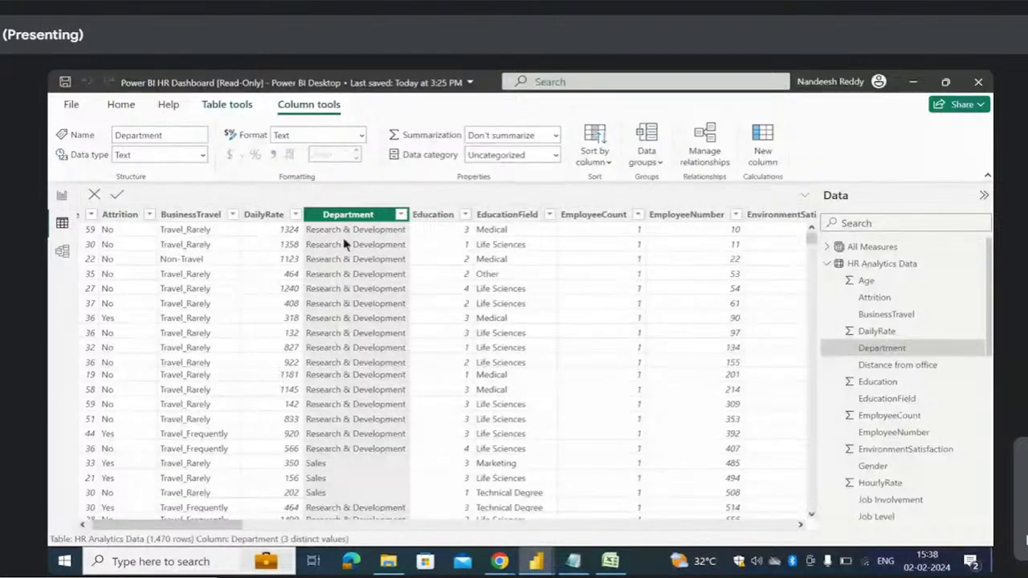
scroll(383, 321, down, 4)
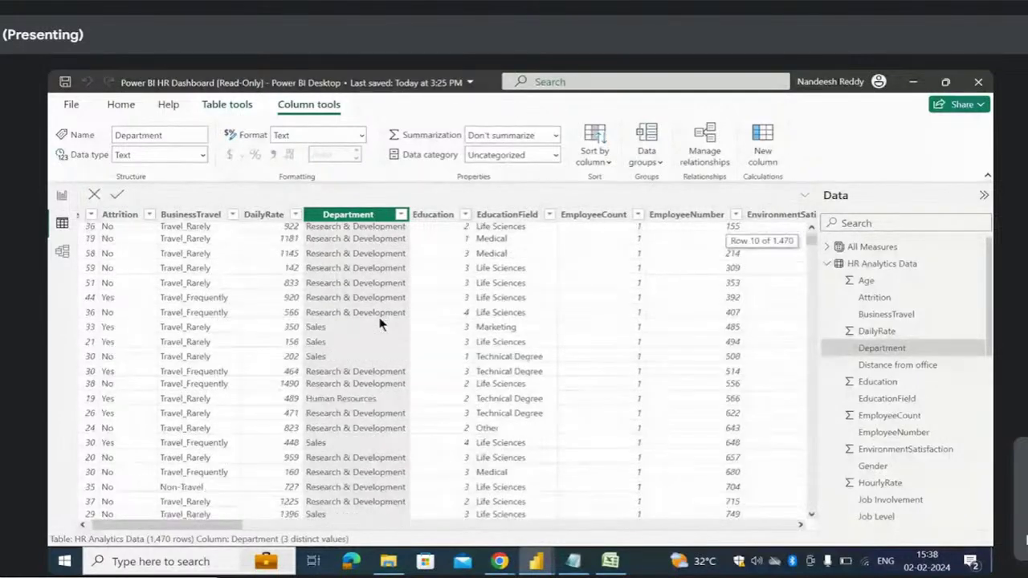
scroll(426, 291, right, 1)
scroll(426, 292, right, 5)
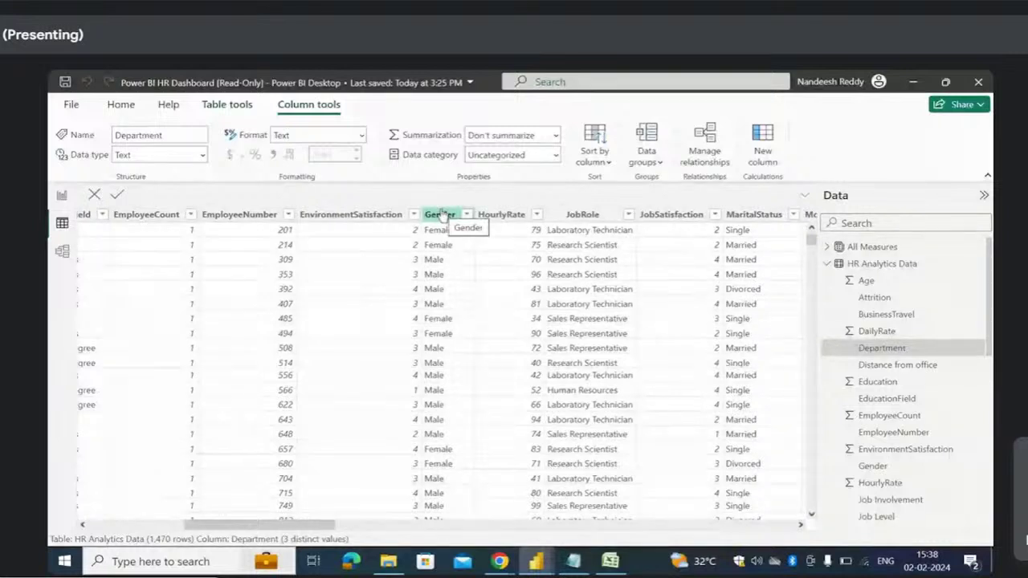
click(440, 215)
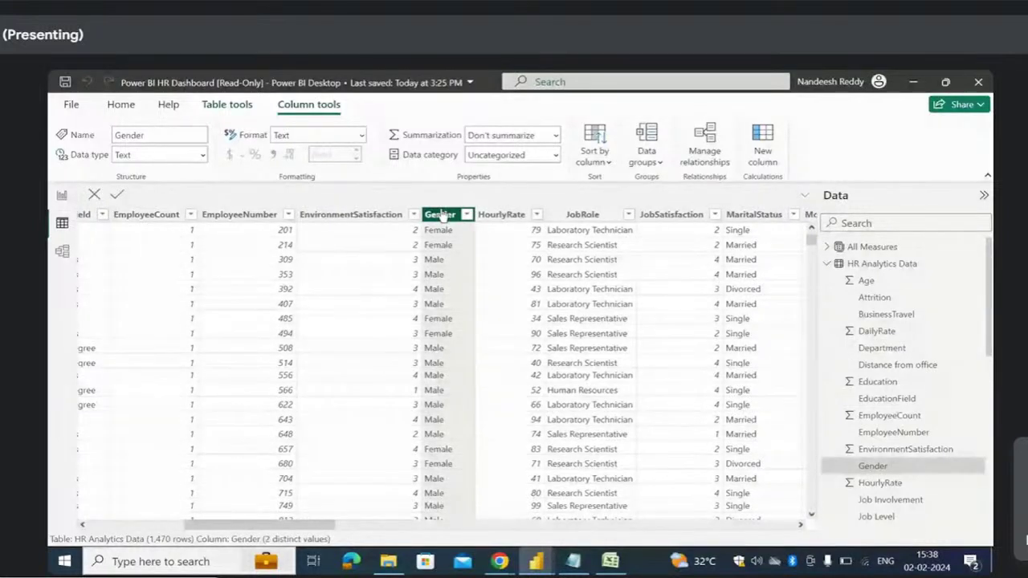
- Examine the JobRole column of HR Analytics Data in Table view and return to the report's Home page
scroll(441, 257, right, 3)
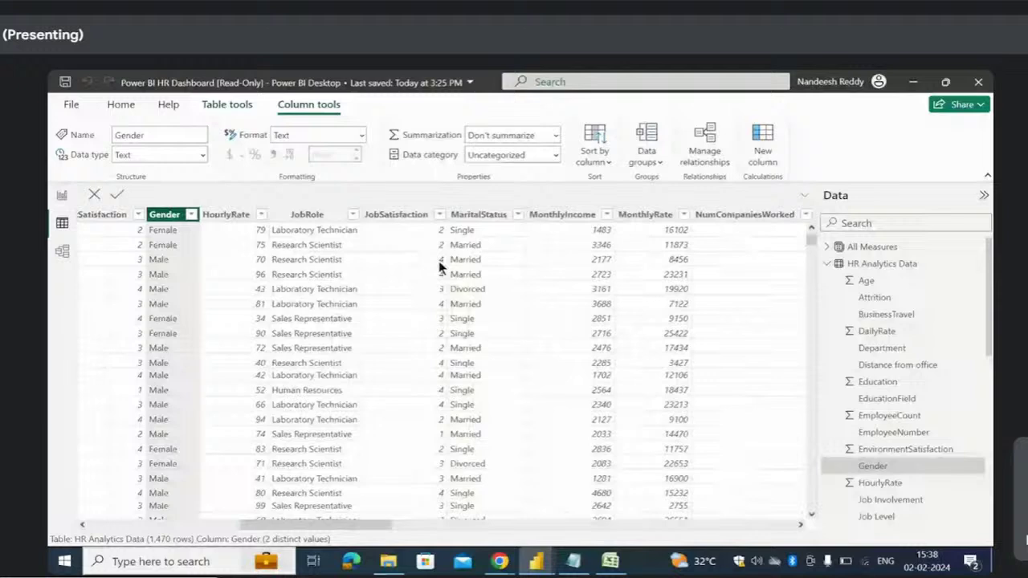
click(318, 214)
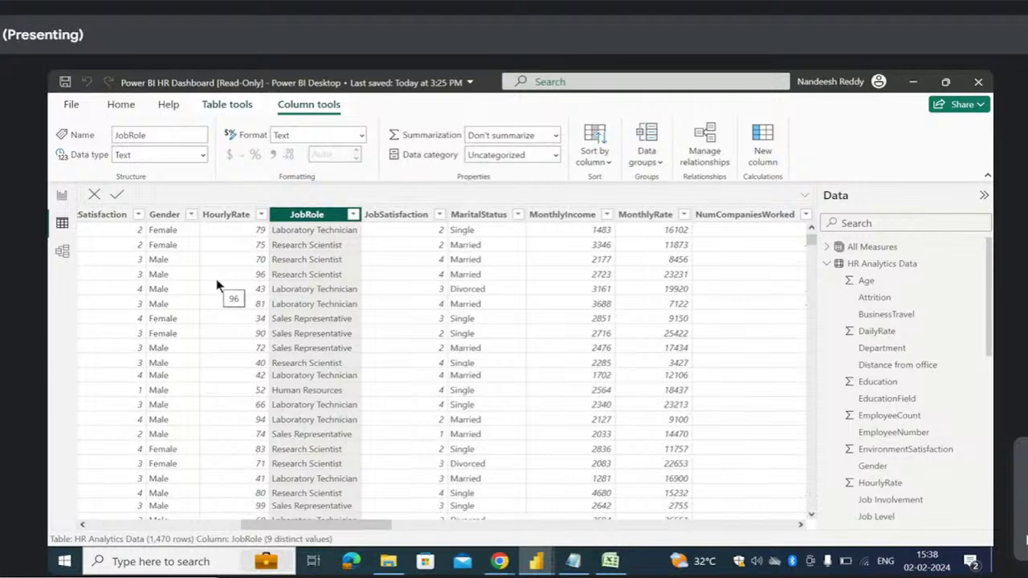
click(61, 202)
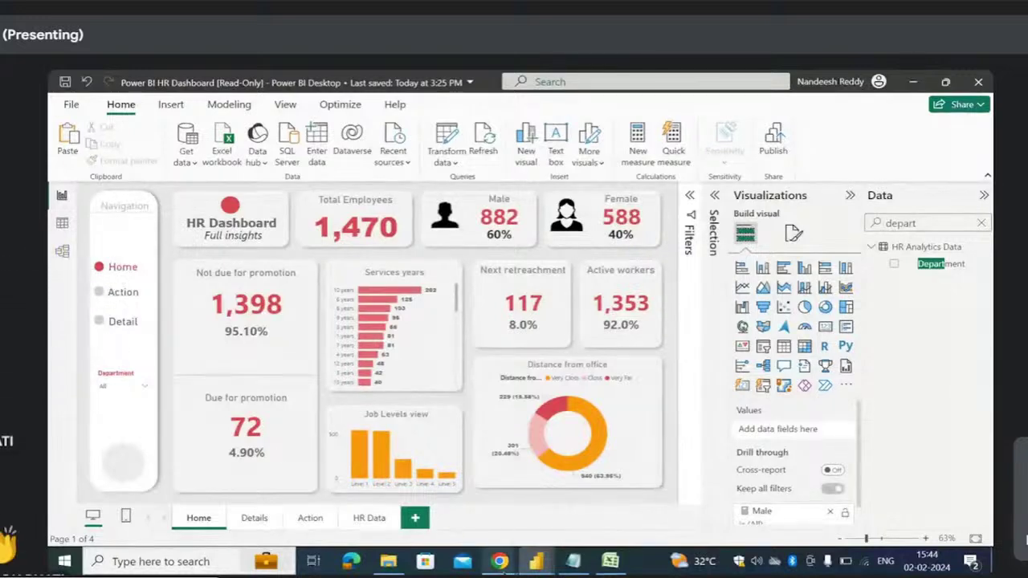
- Switch to the Google Meet call in Chrome and open the in-call messages to read the participants' questions
mouse_move(500, 561)
click(411, 491)
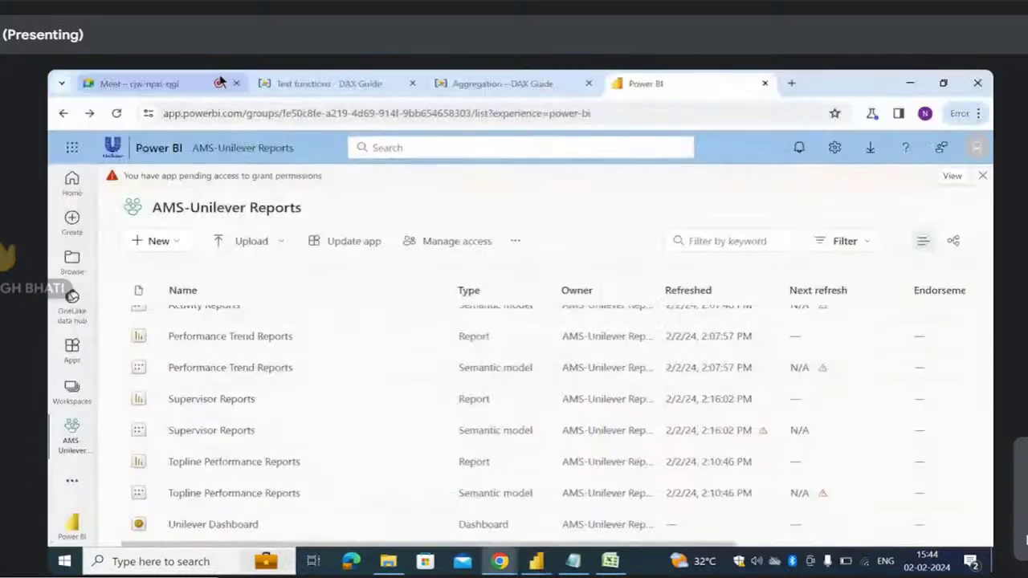
click(186, 77)
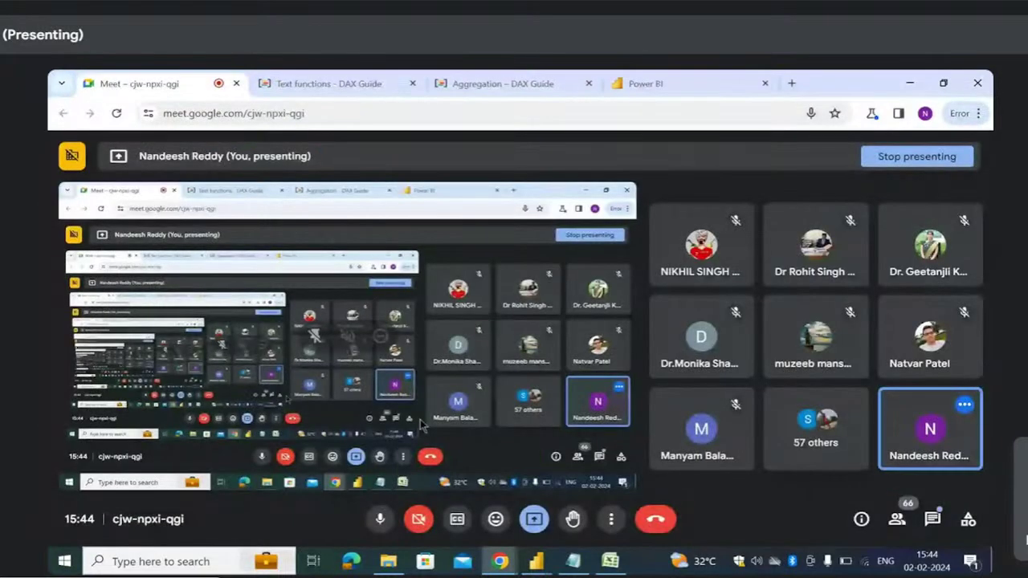
click(534, 520)
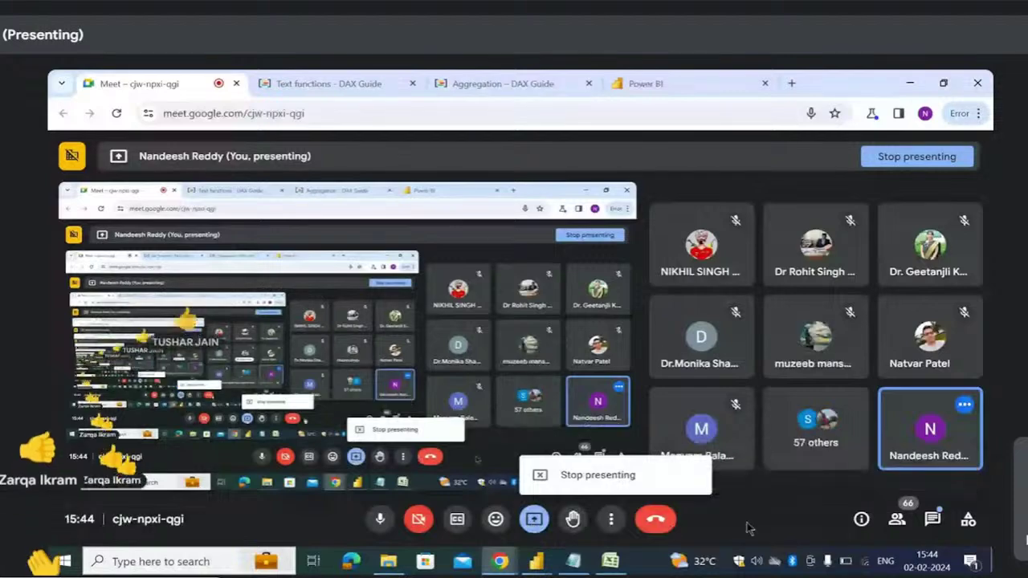
click(930, 522)
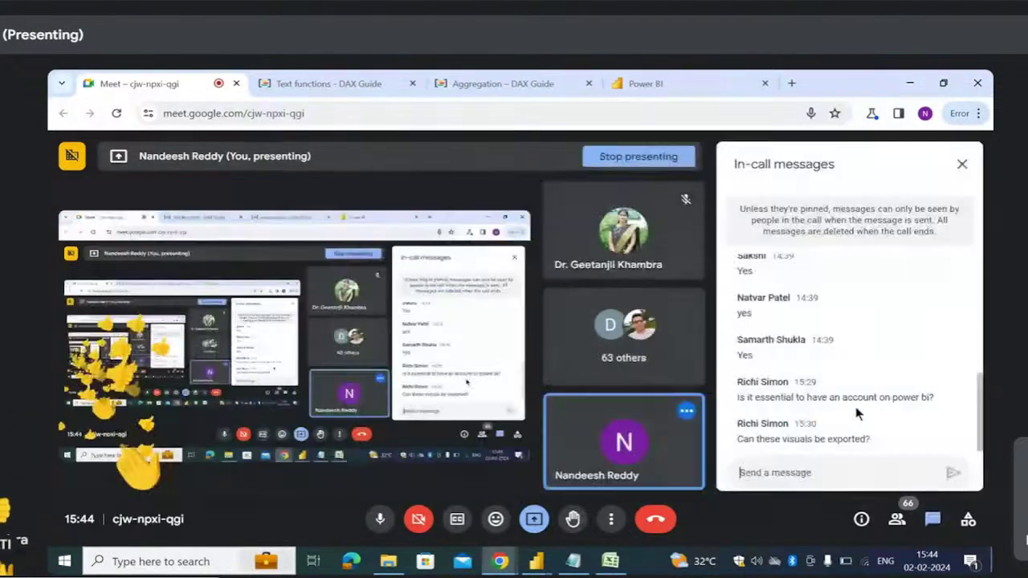
click(787, 470)
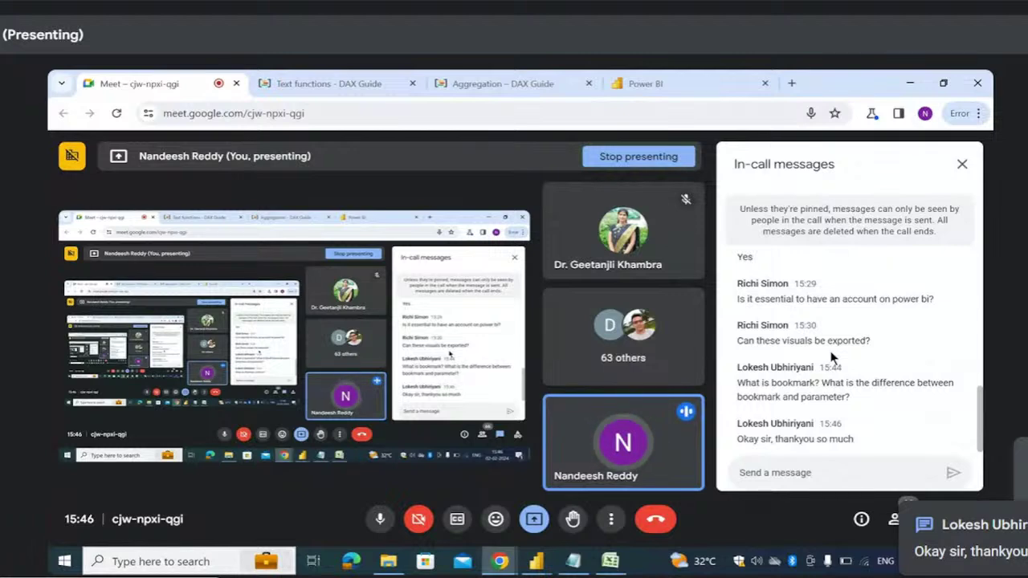
- Stop presenting the screen in the Google Meet call
click(534, 518)
click(598, 477)
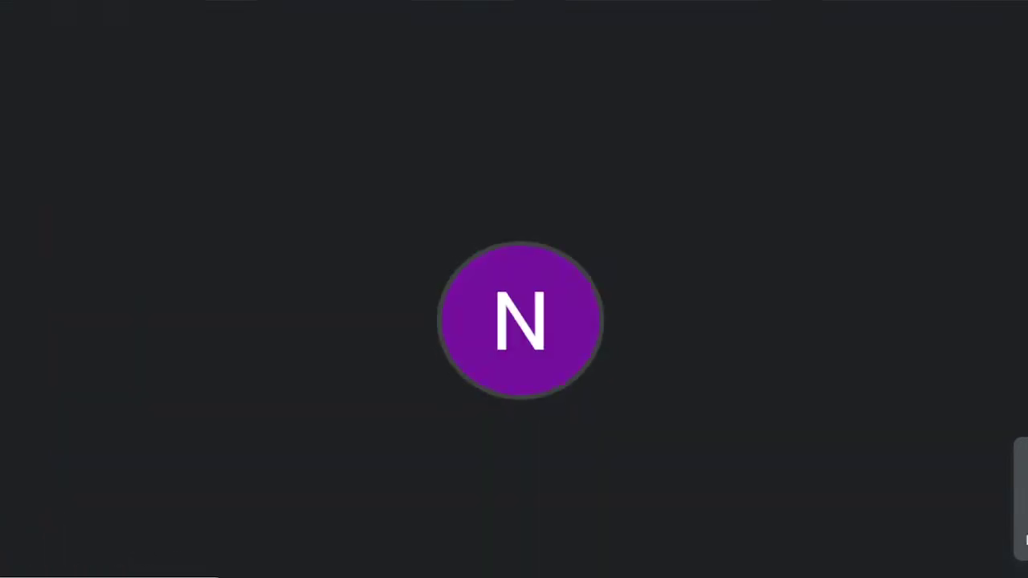